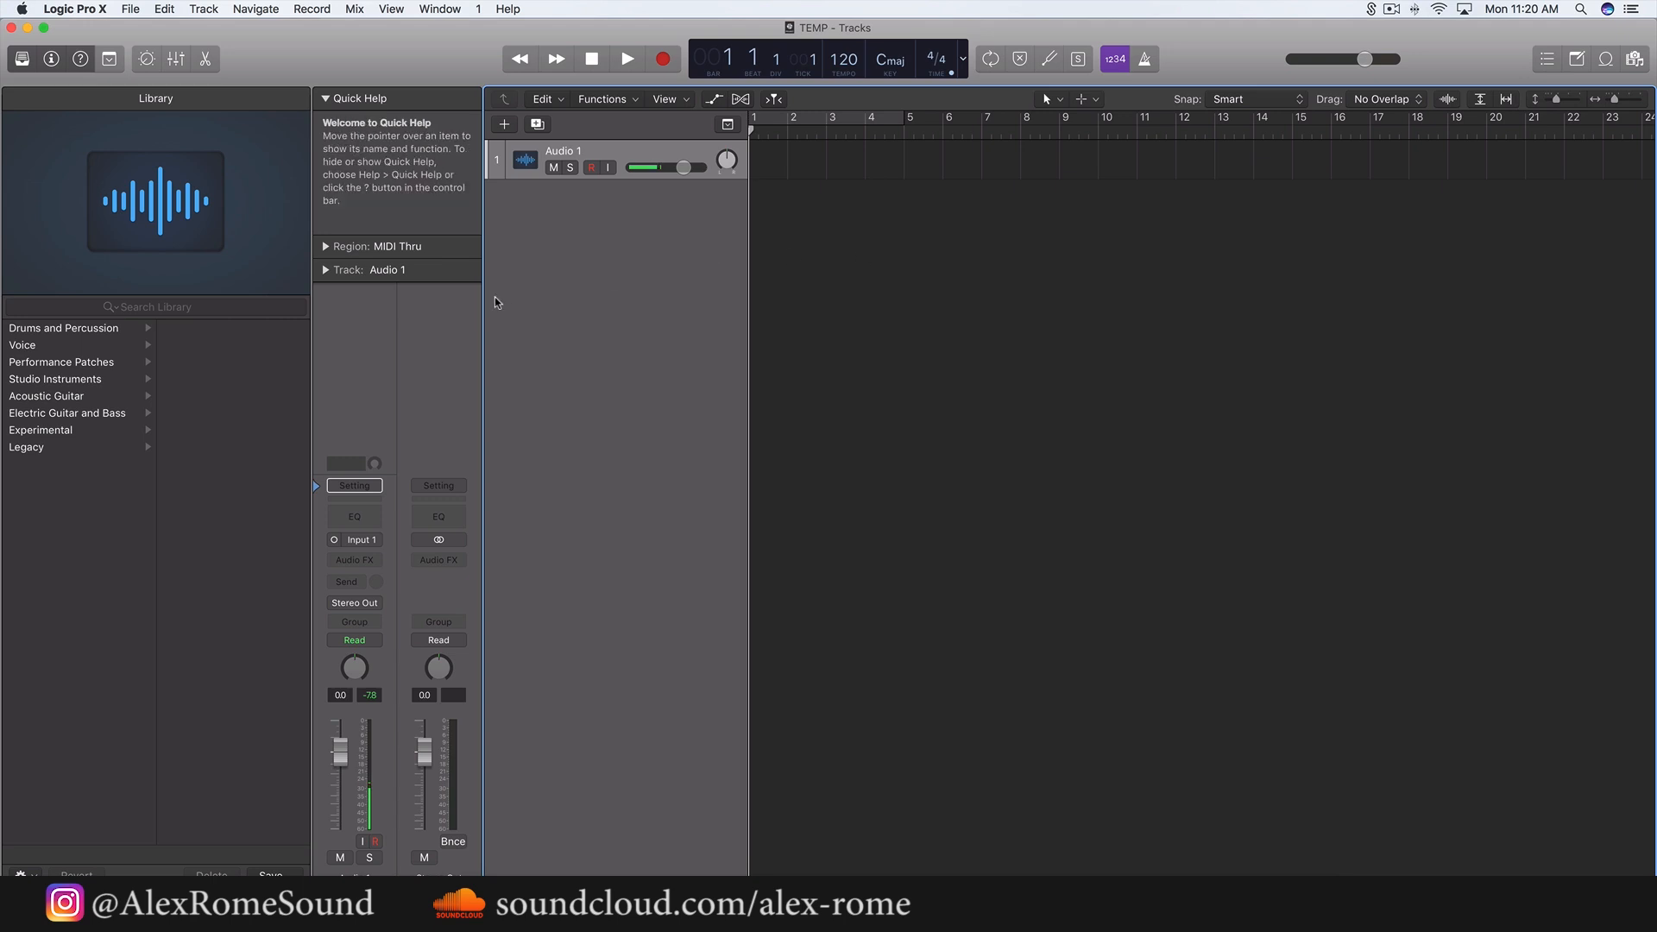
pyautogui.click(1368, 9)
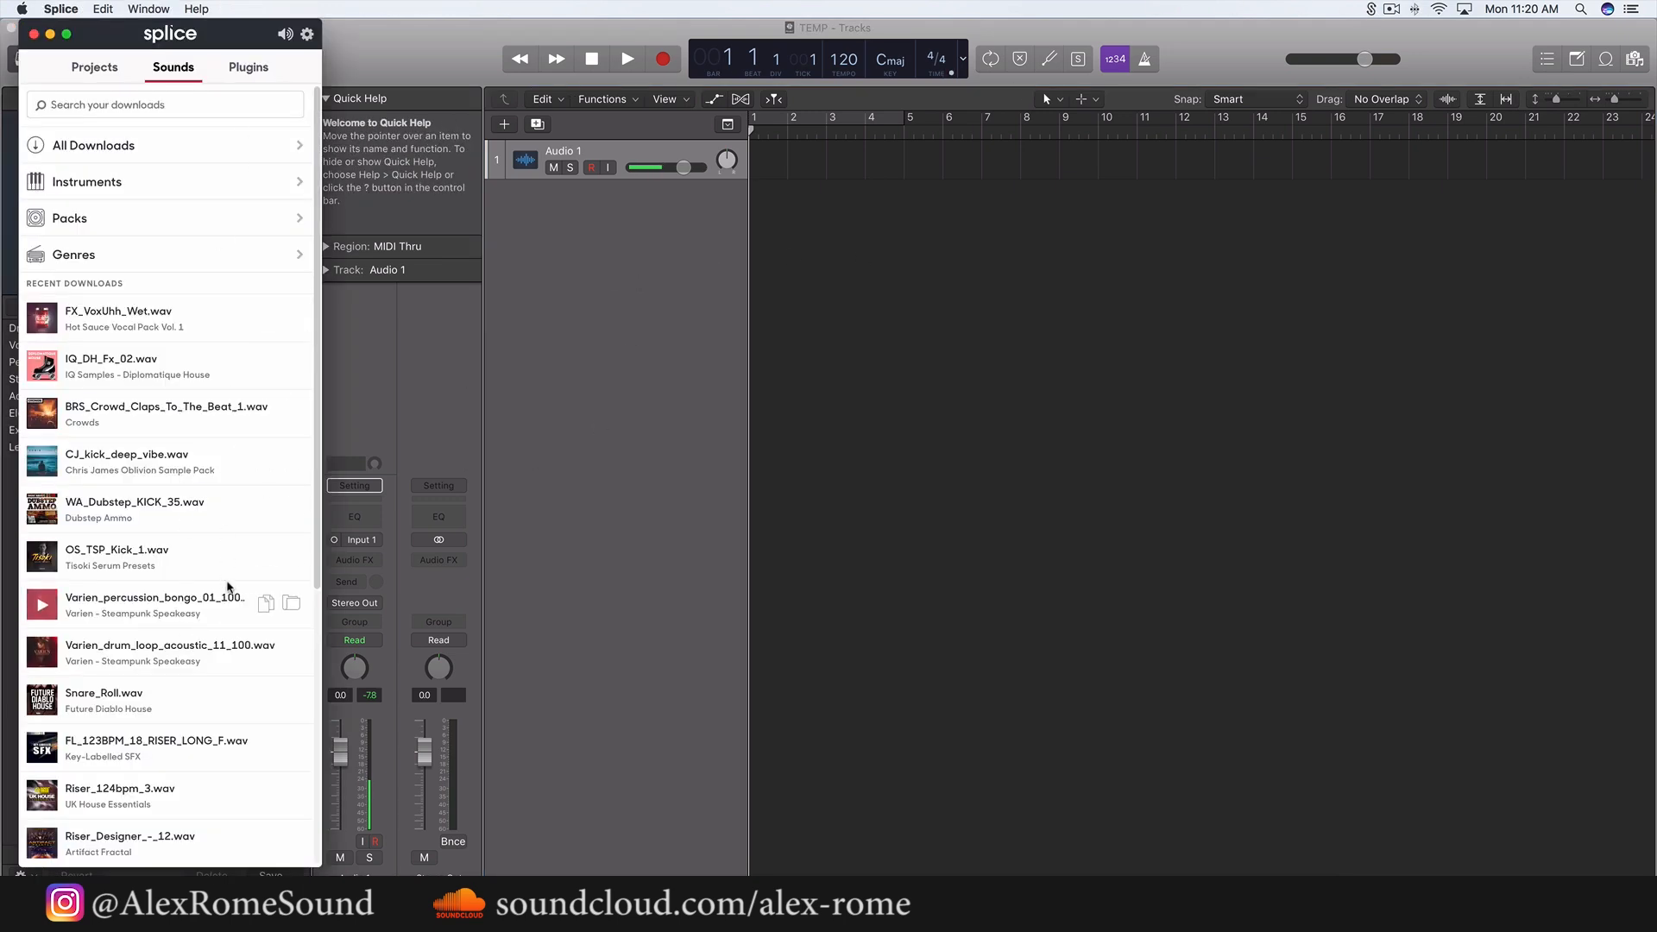
pyautogui.click(592, 244)
# - Create a new software instrument track and load Xfer Records' Serum as its instrument plug-in
pyautogui.click(205, 9)
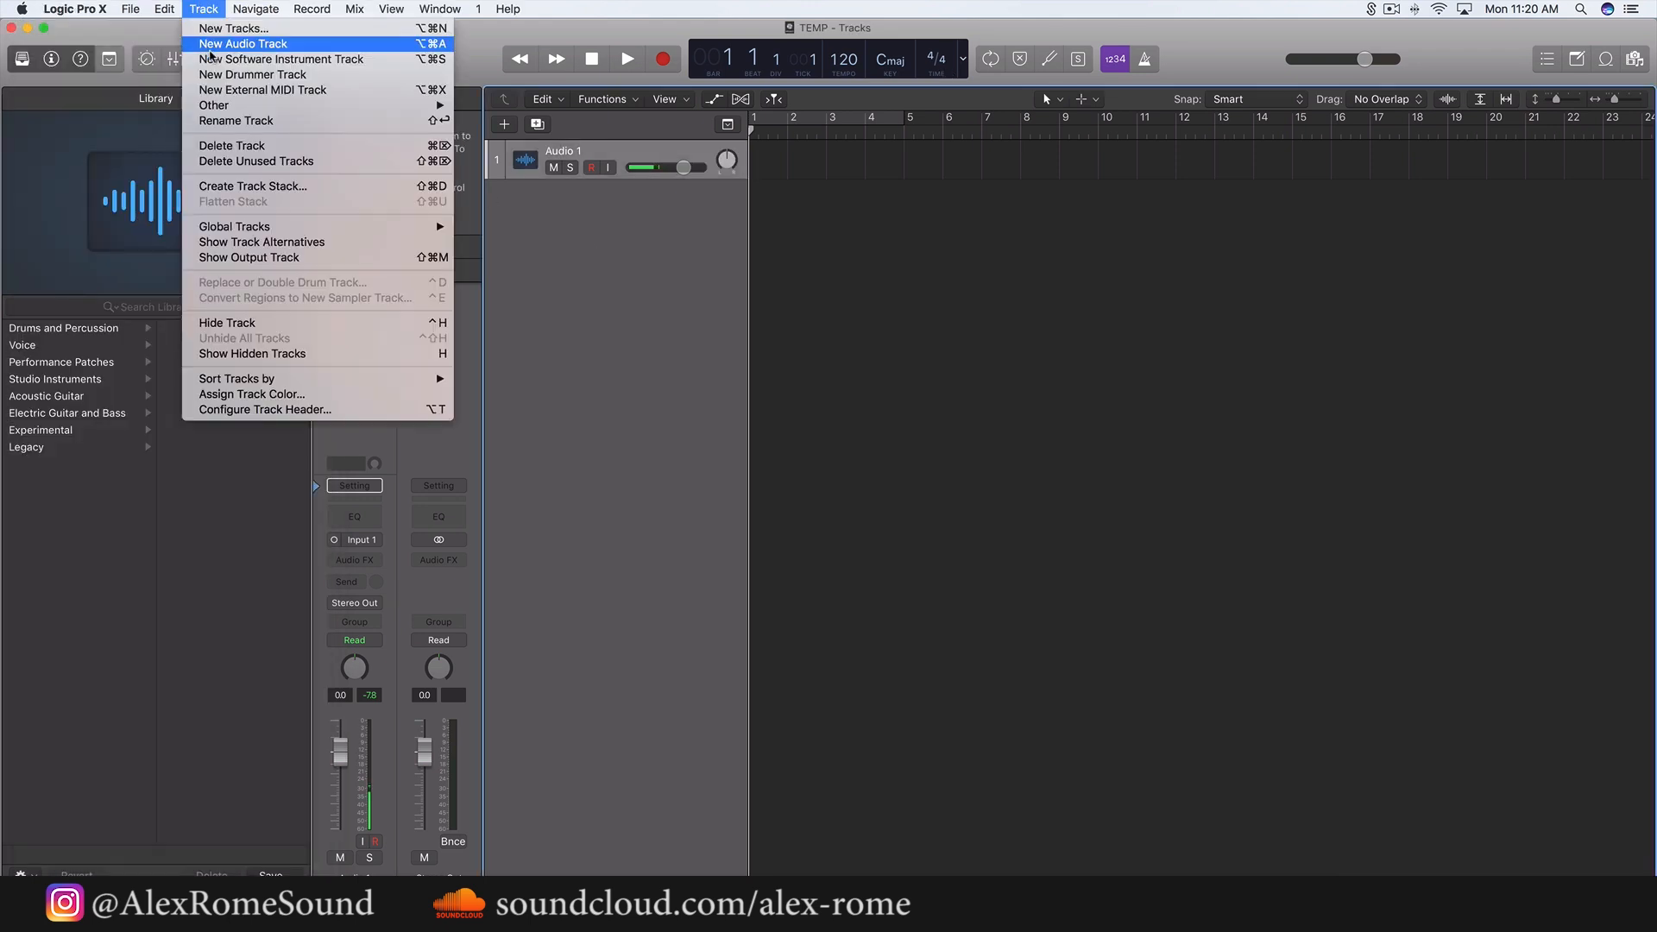
pyautogui.click(530, 258)
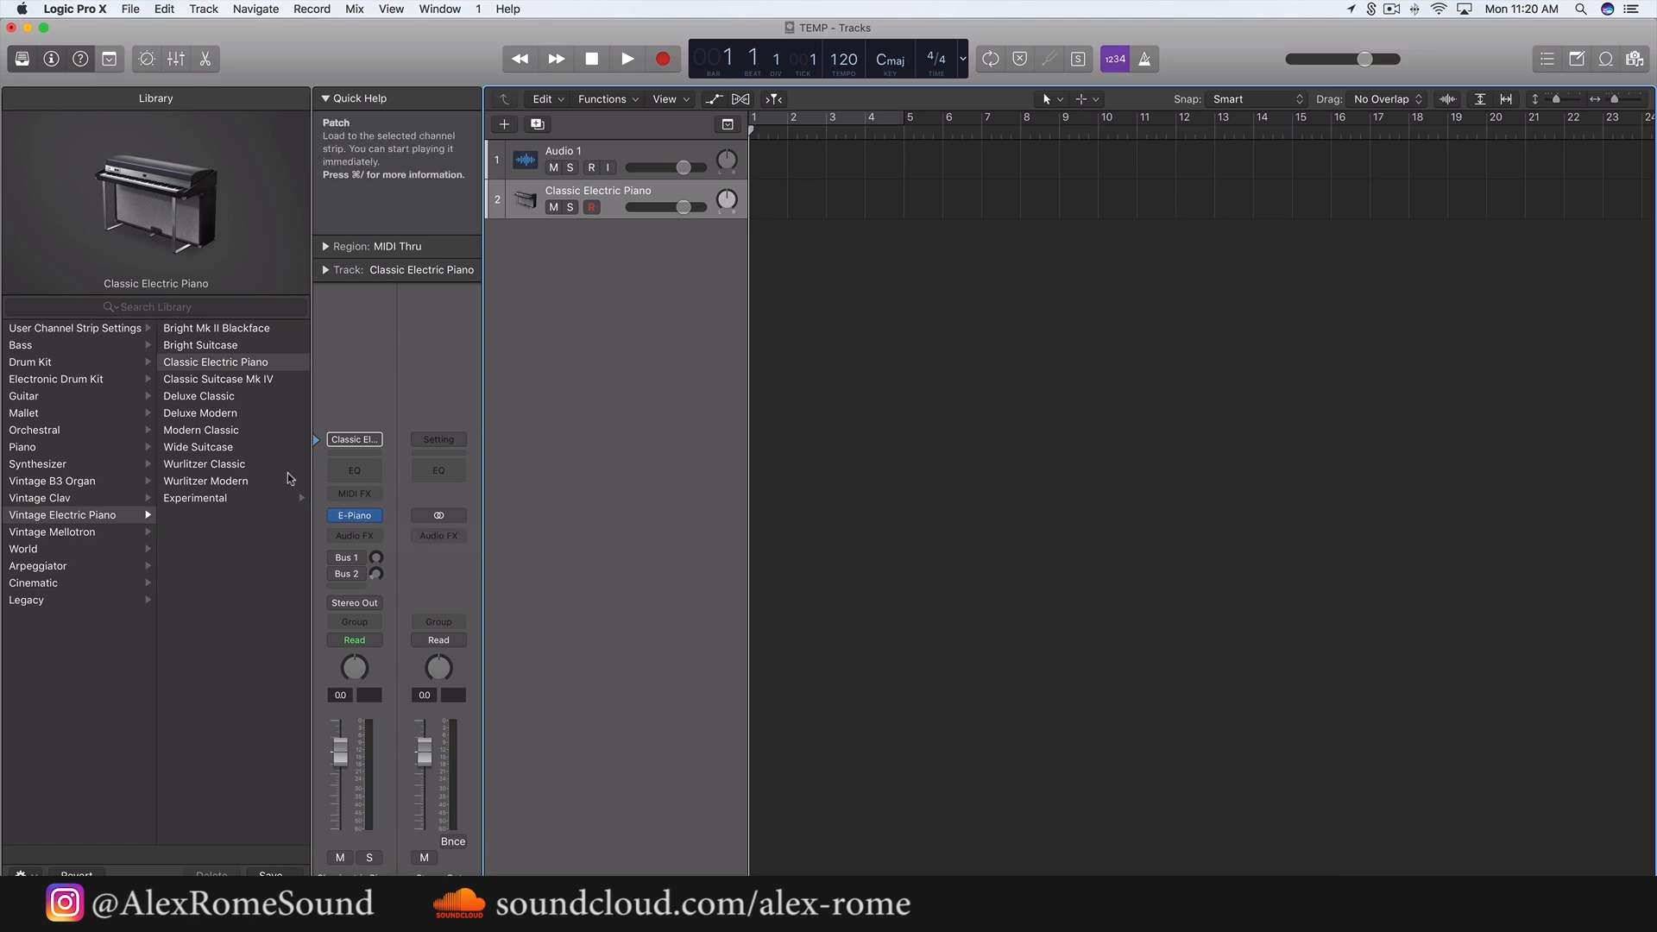
pyautogui.click(375, 516)
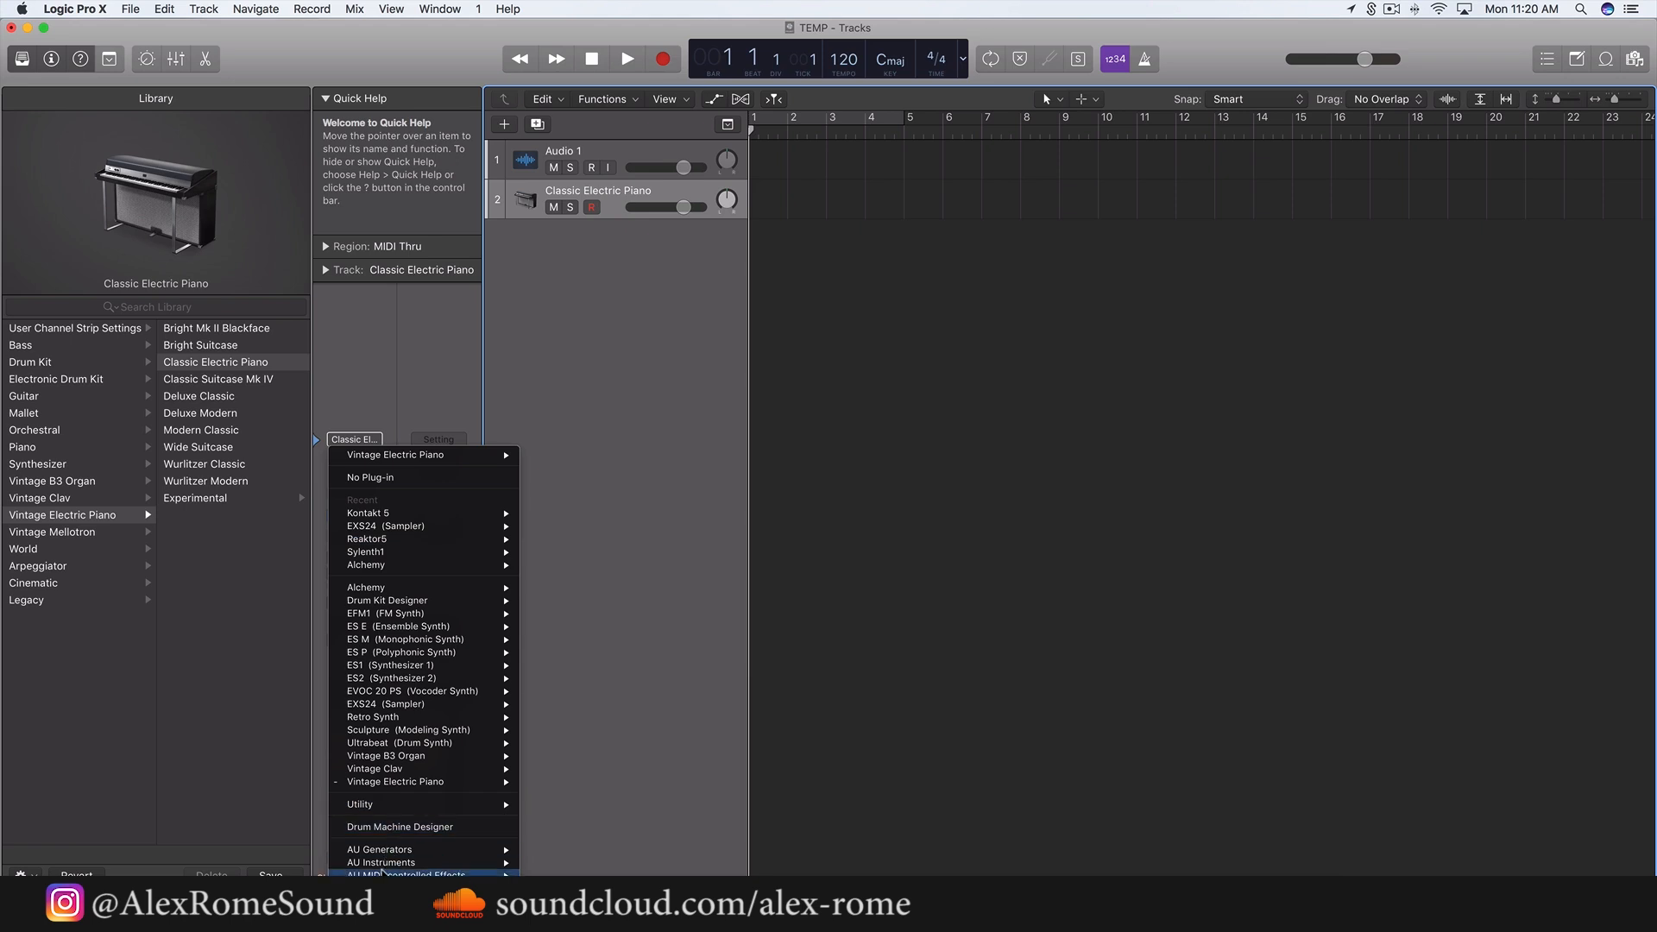
pyautogui.moveTo(388, 862)
pyautogui.moveTo(548, 874)
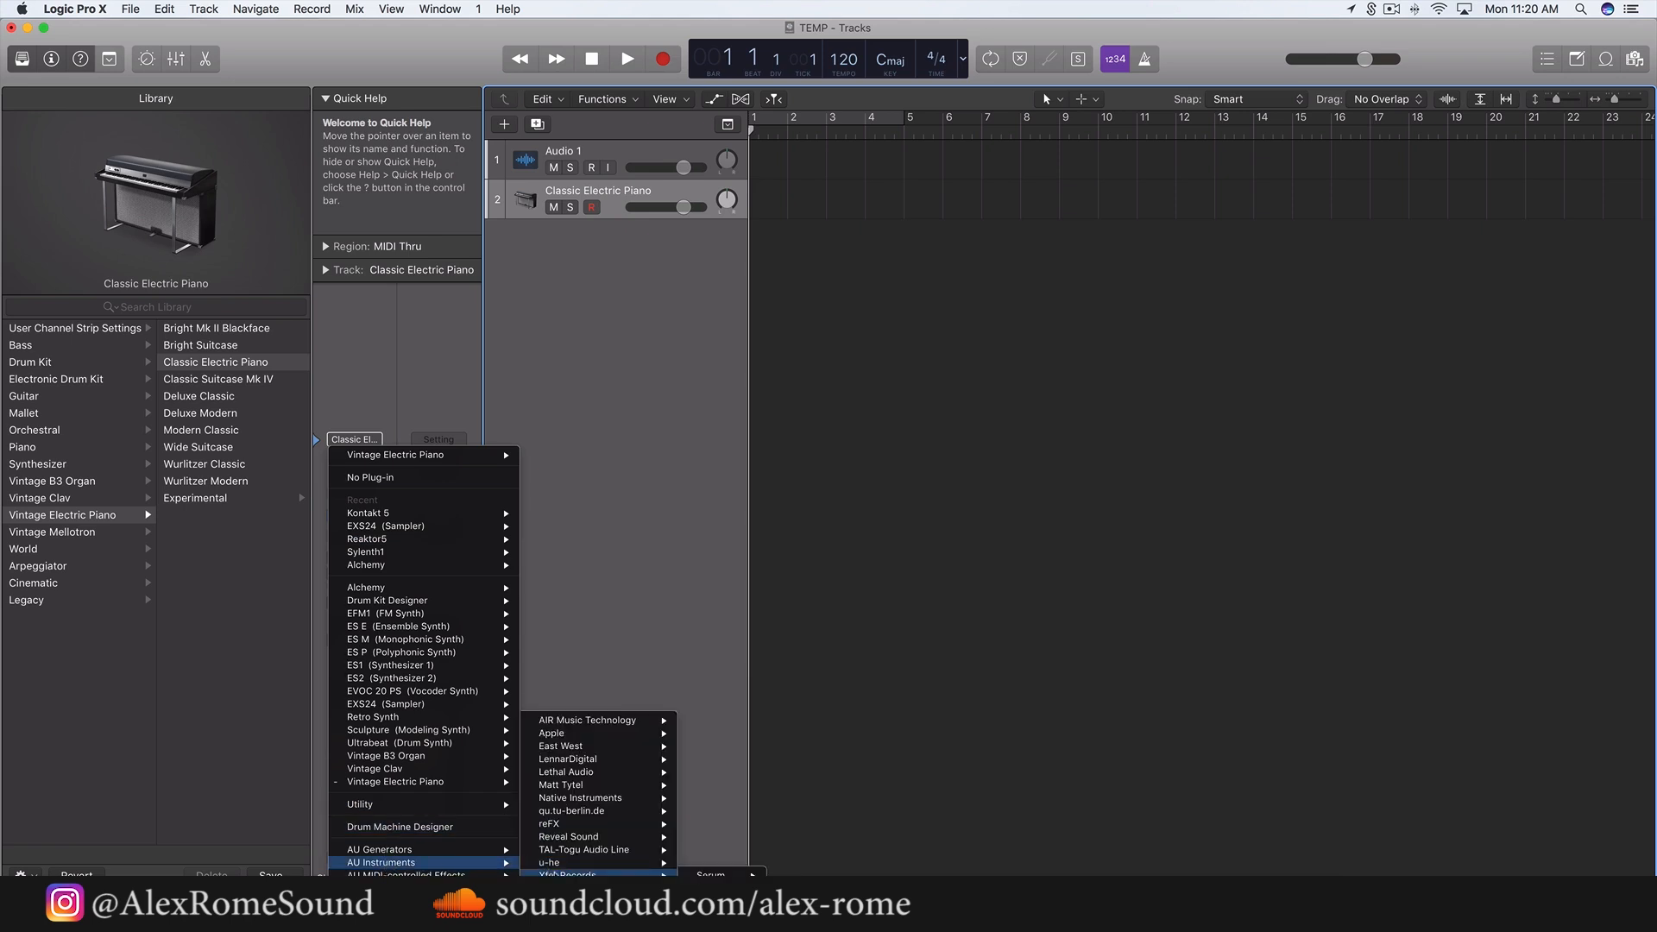
pyautogui.moveTo(710, 874)
pyautogui.click(800, 873)
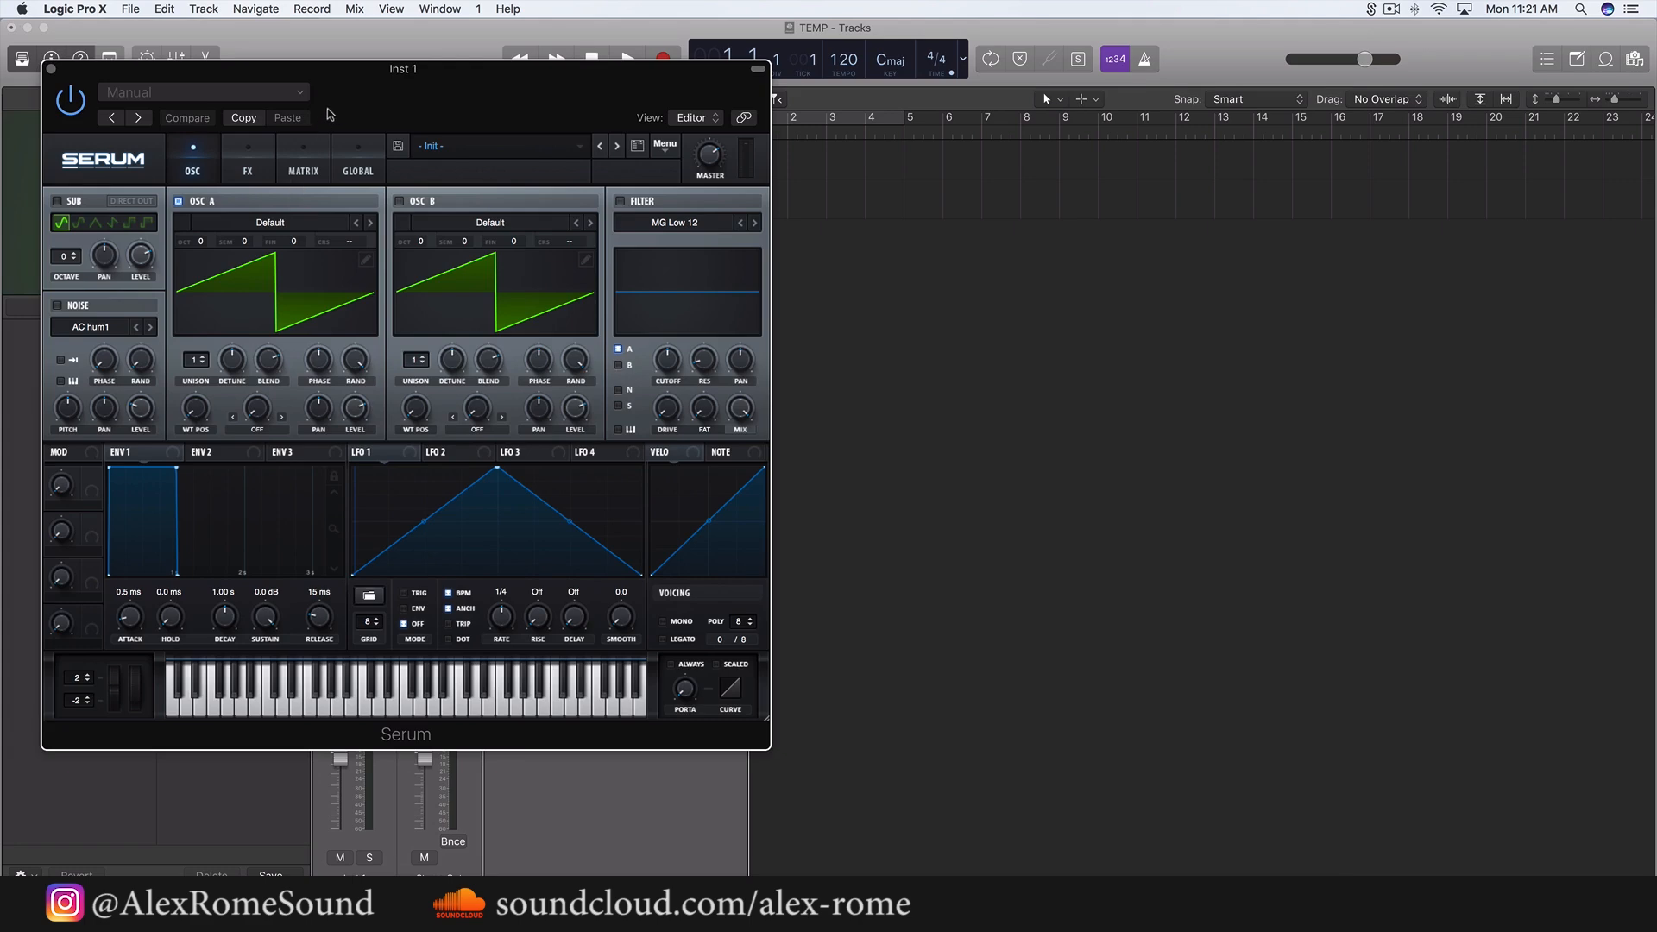
# - Examine Serum's FX, Matrix and Global pages and return to the oscillator page
pyautogui.moveTo(329, 115); pyautogui.dragTo(1145, 106)
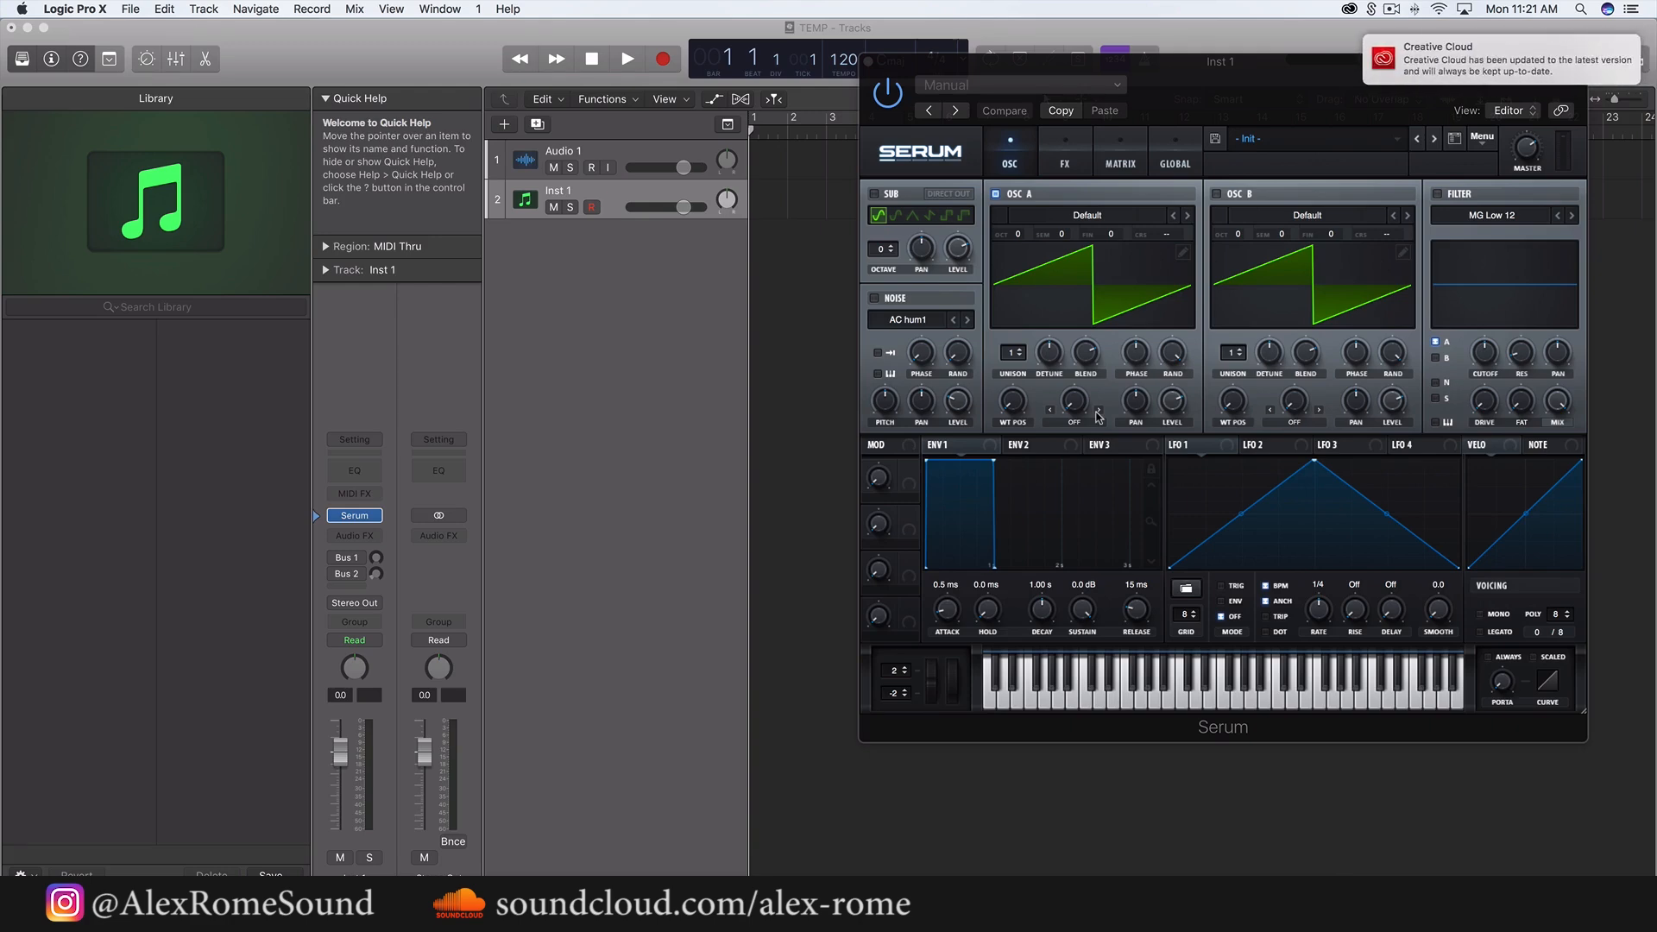
pyautogui.moveTo(1284, 108); pyautogui.dragTo(1293, 75)
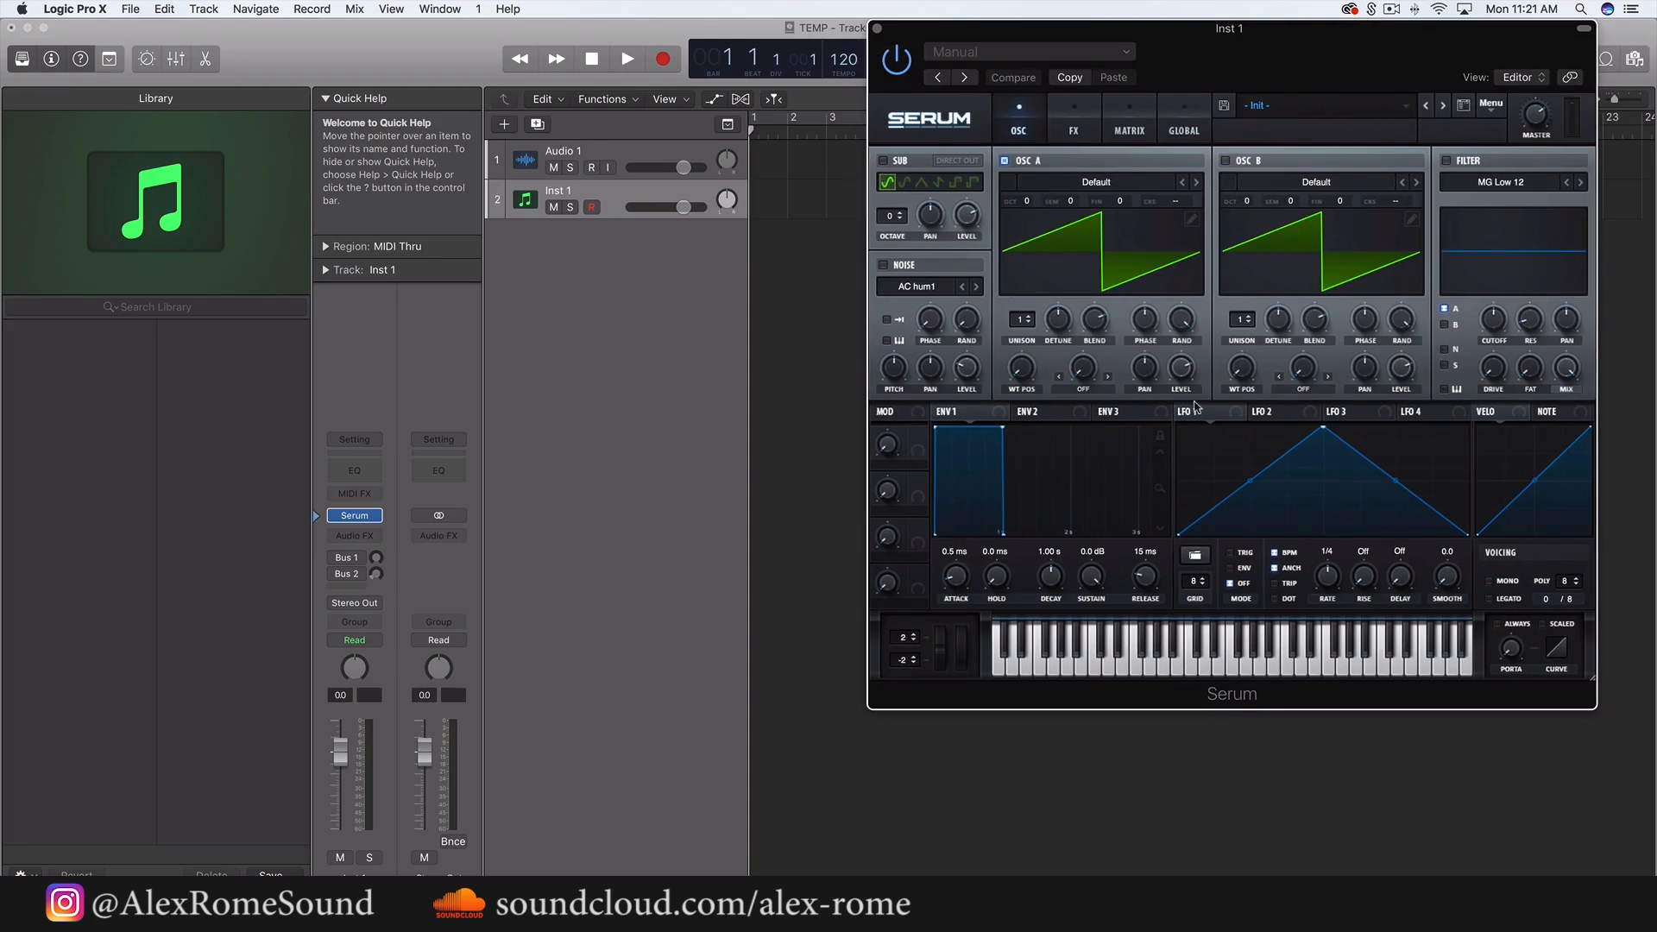
pyautogui.moveTo(1292, 83); pyautogui.dragTo(1309, 199)
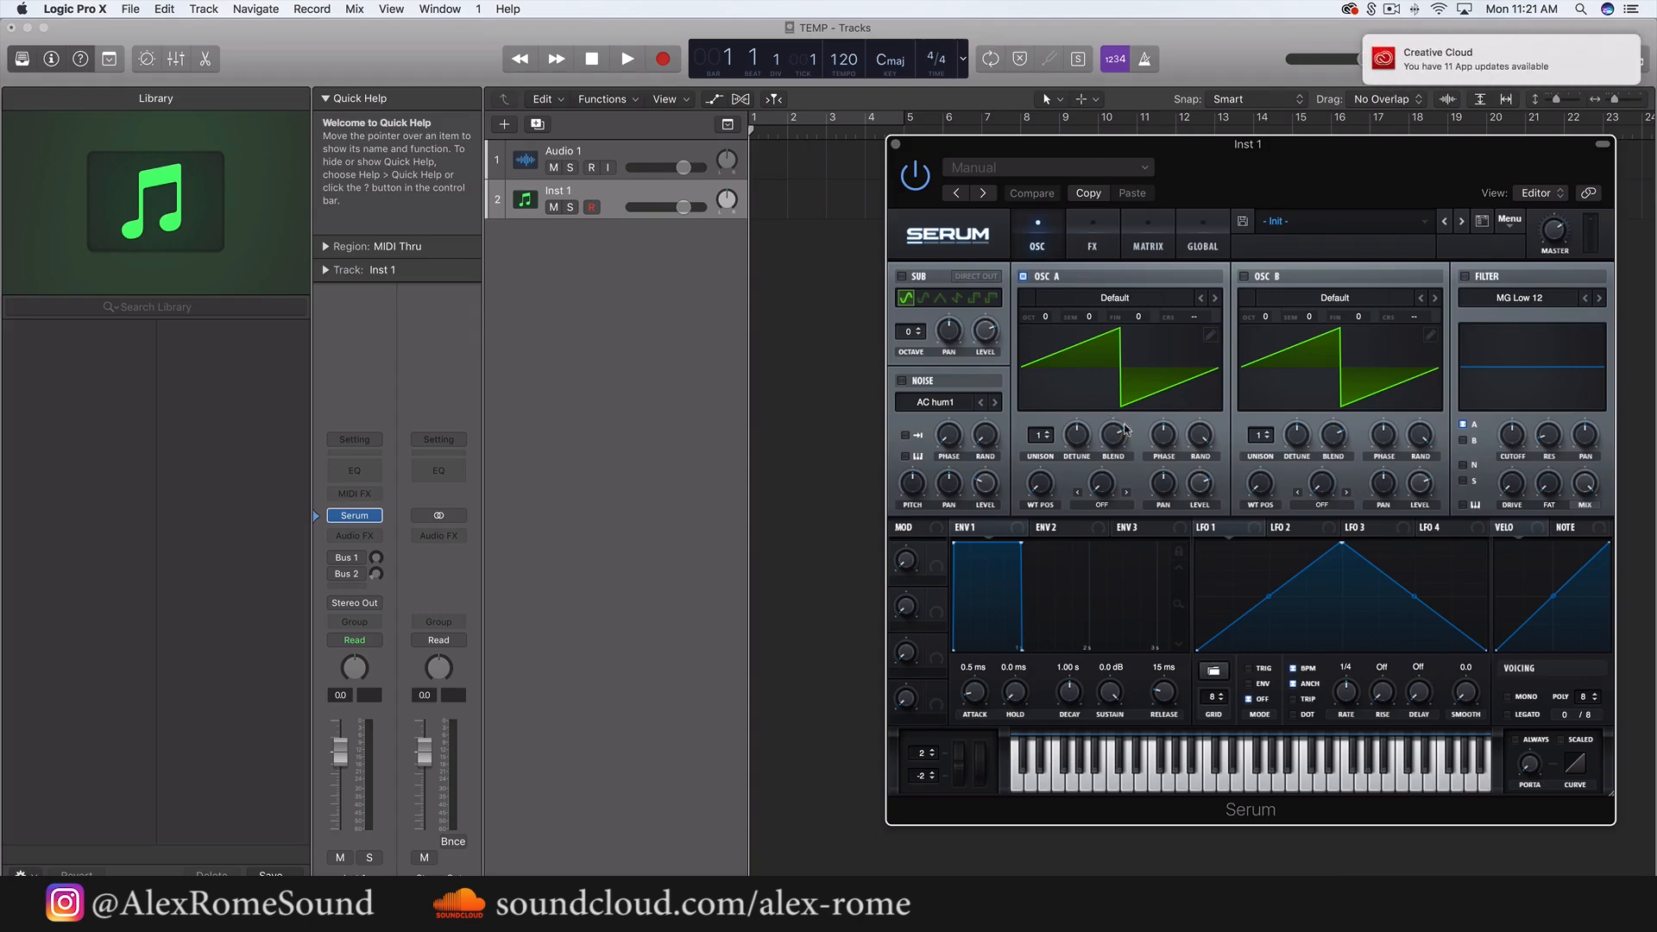
pyautogui.click(1082, 249)
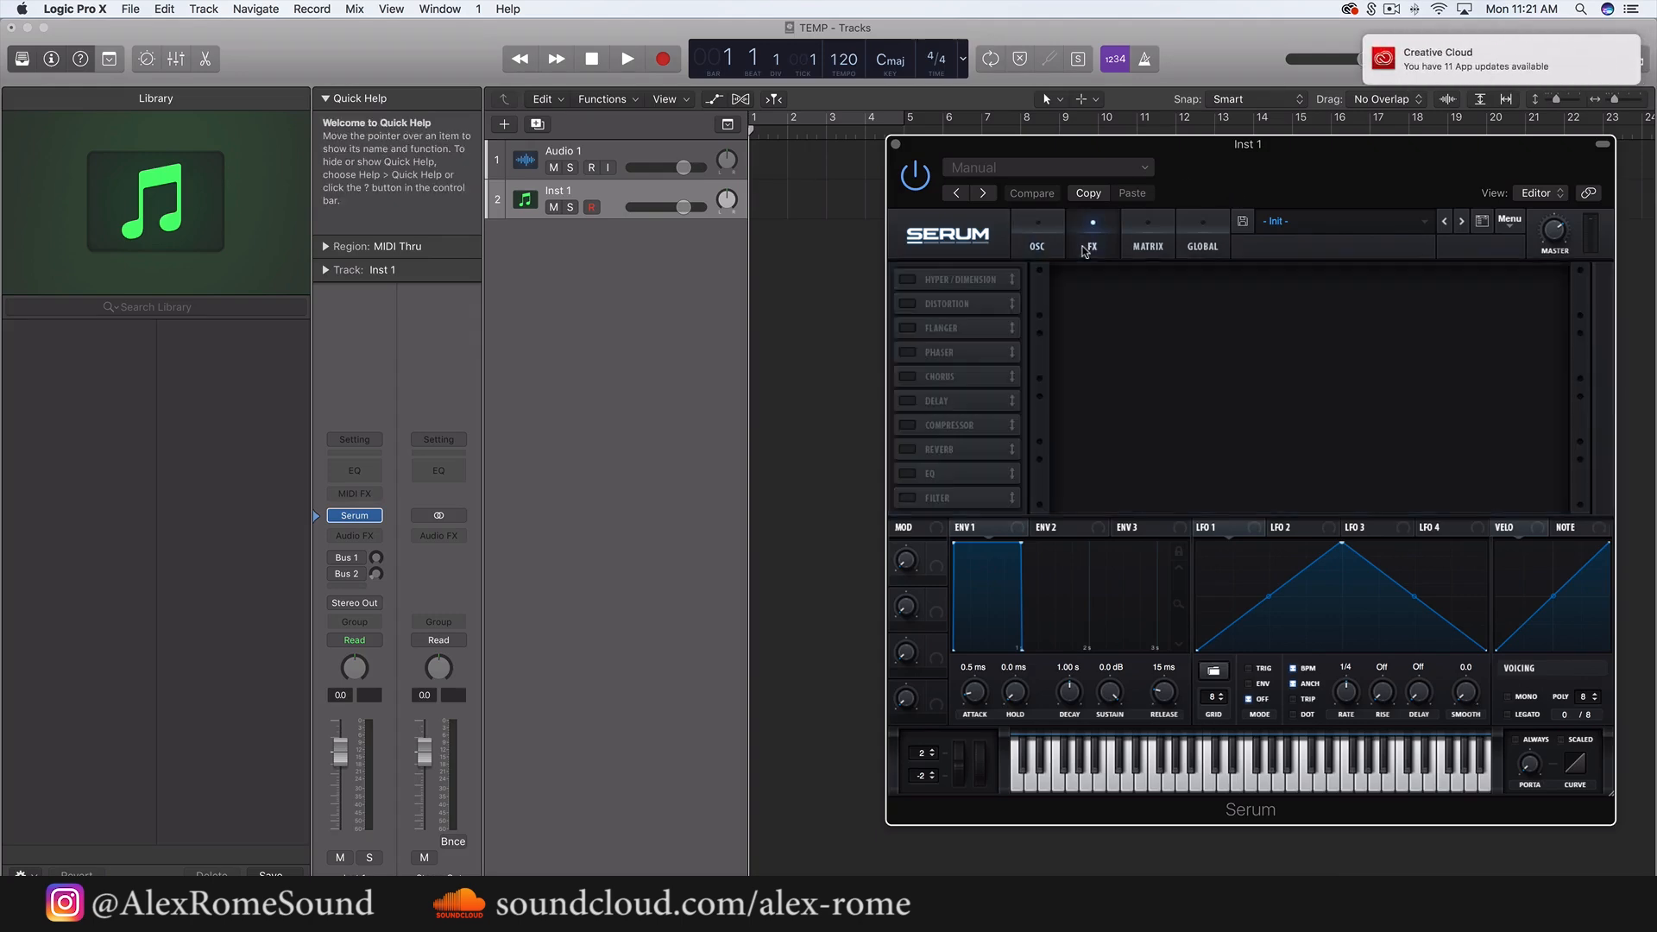
pyautogui.click(1034, 247)
pyautogui.click(1152, 244)
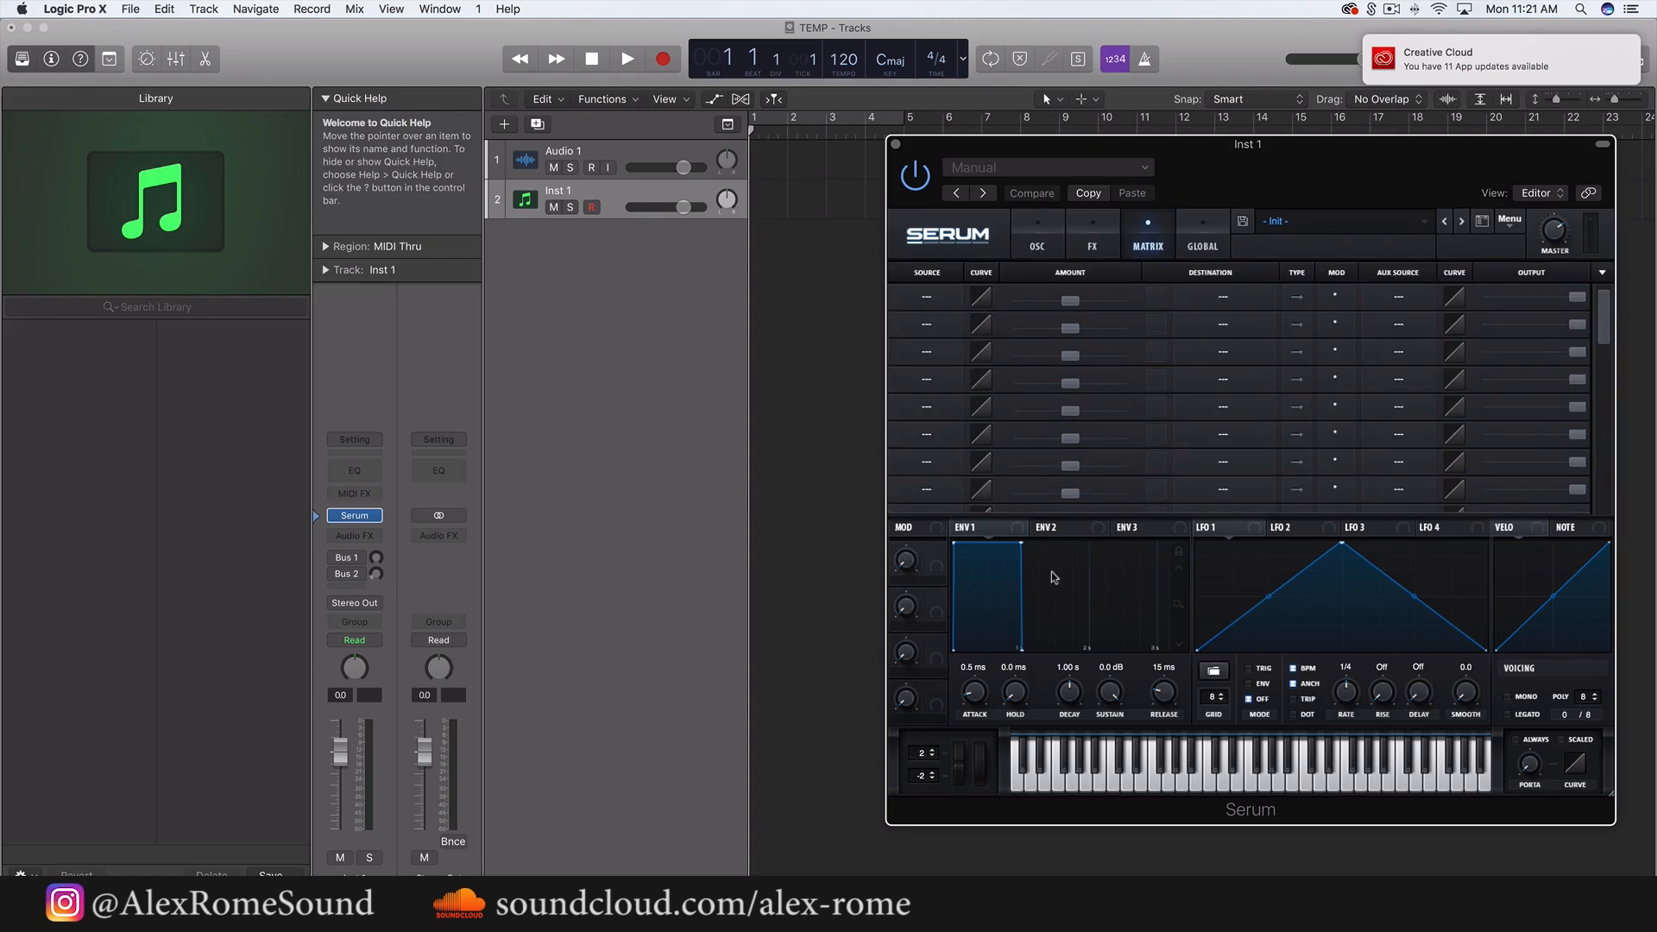
pyautogui.click(1199, 240)
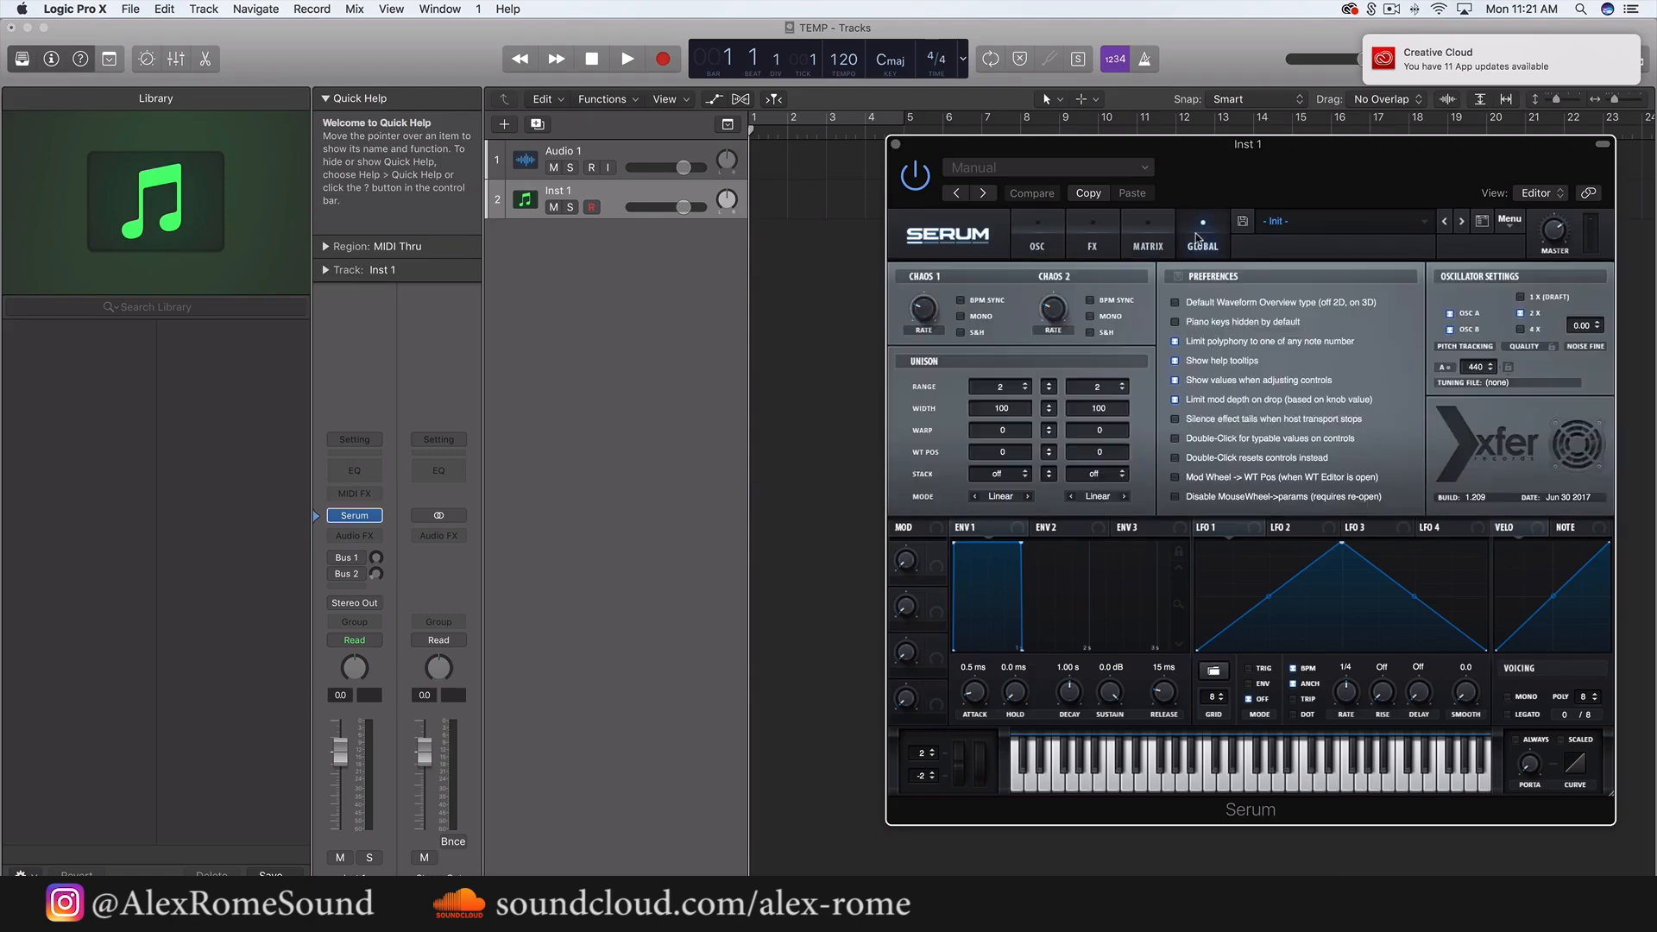
pyautogui.click(1032, 247)
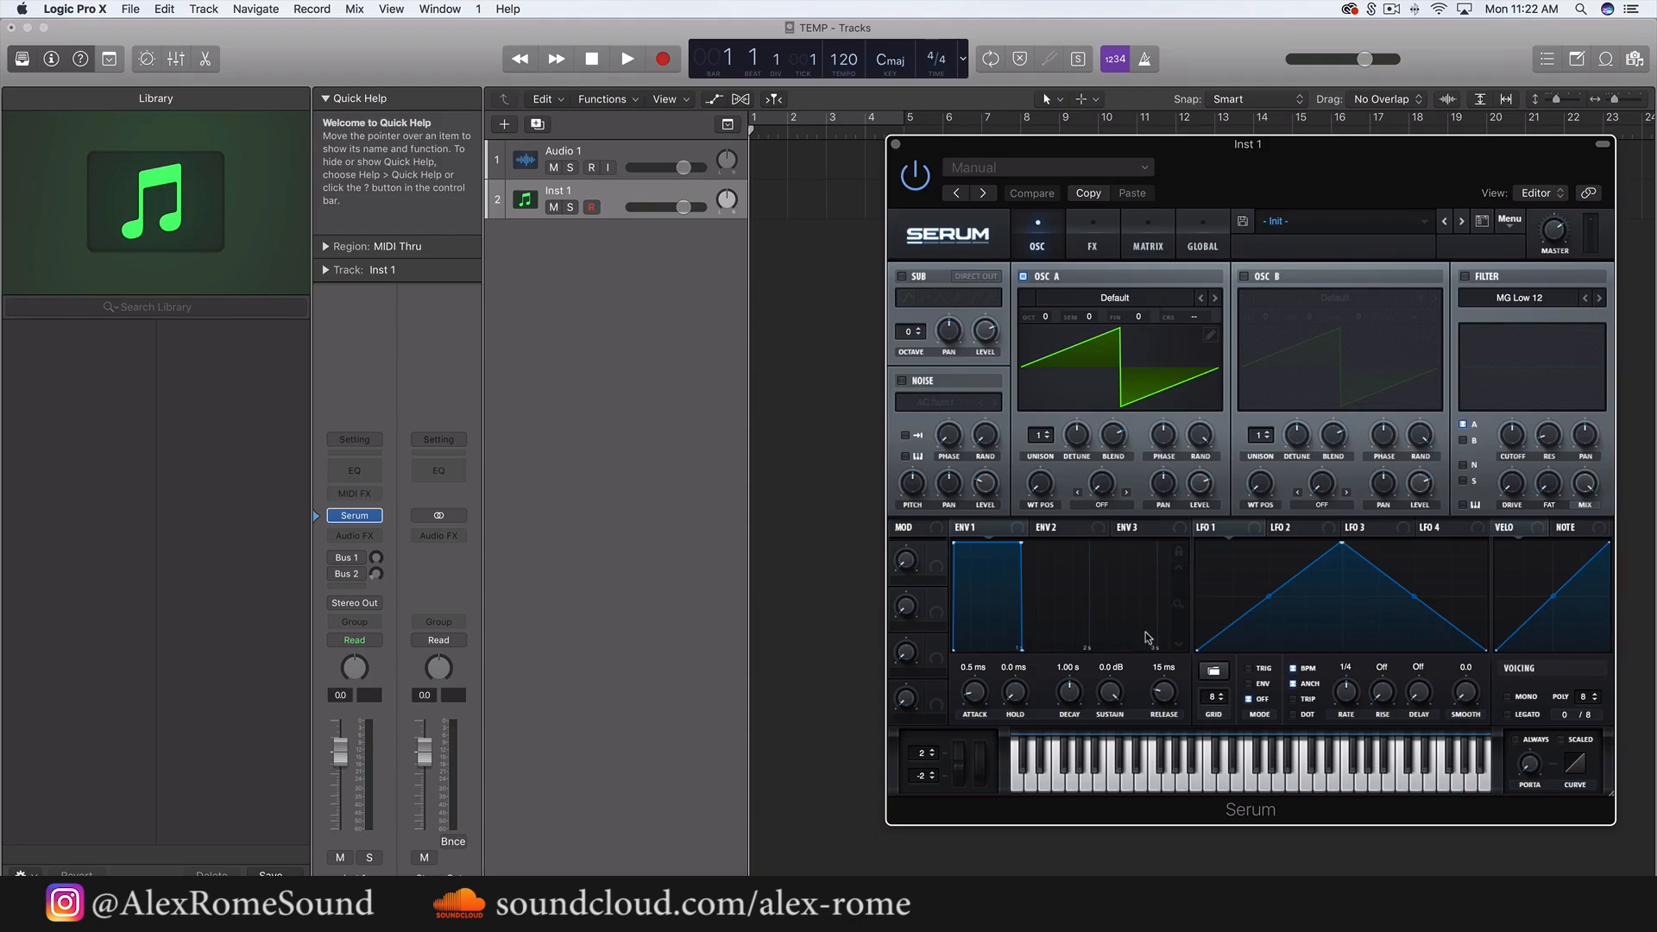
# - Select the Audio 1 track and close the Serum plug-in window
pyautogui.moveTo(1304, 193); pyautogui.dragTo(1288, 169)
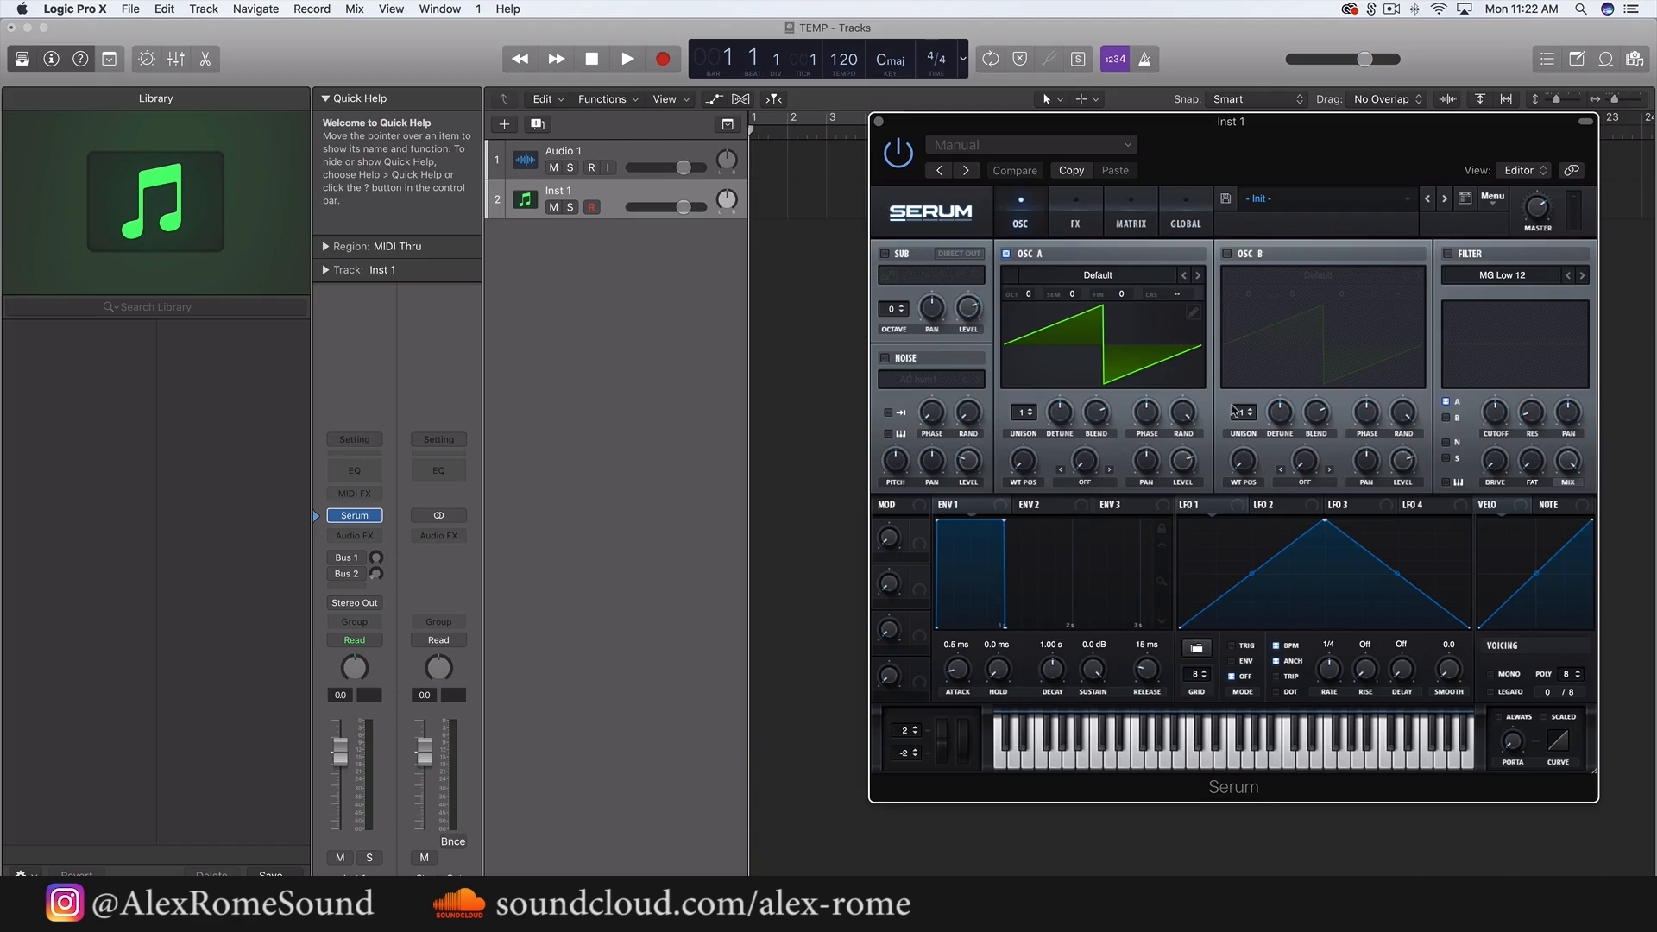
pyautogui.click(649, 146)
pyautogui.click(878, 122)
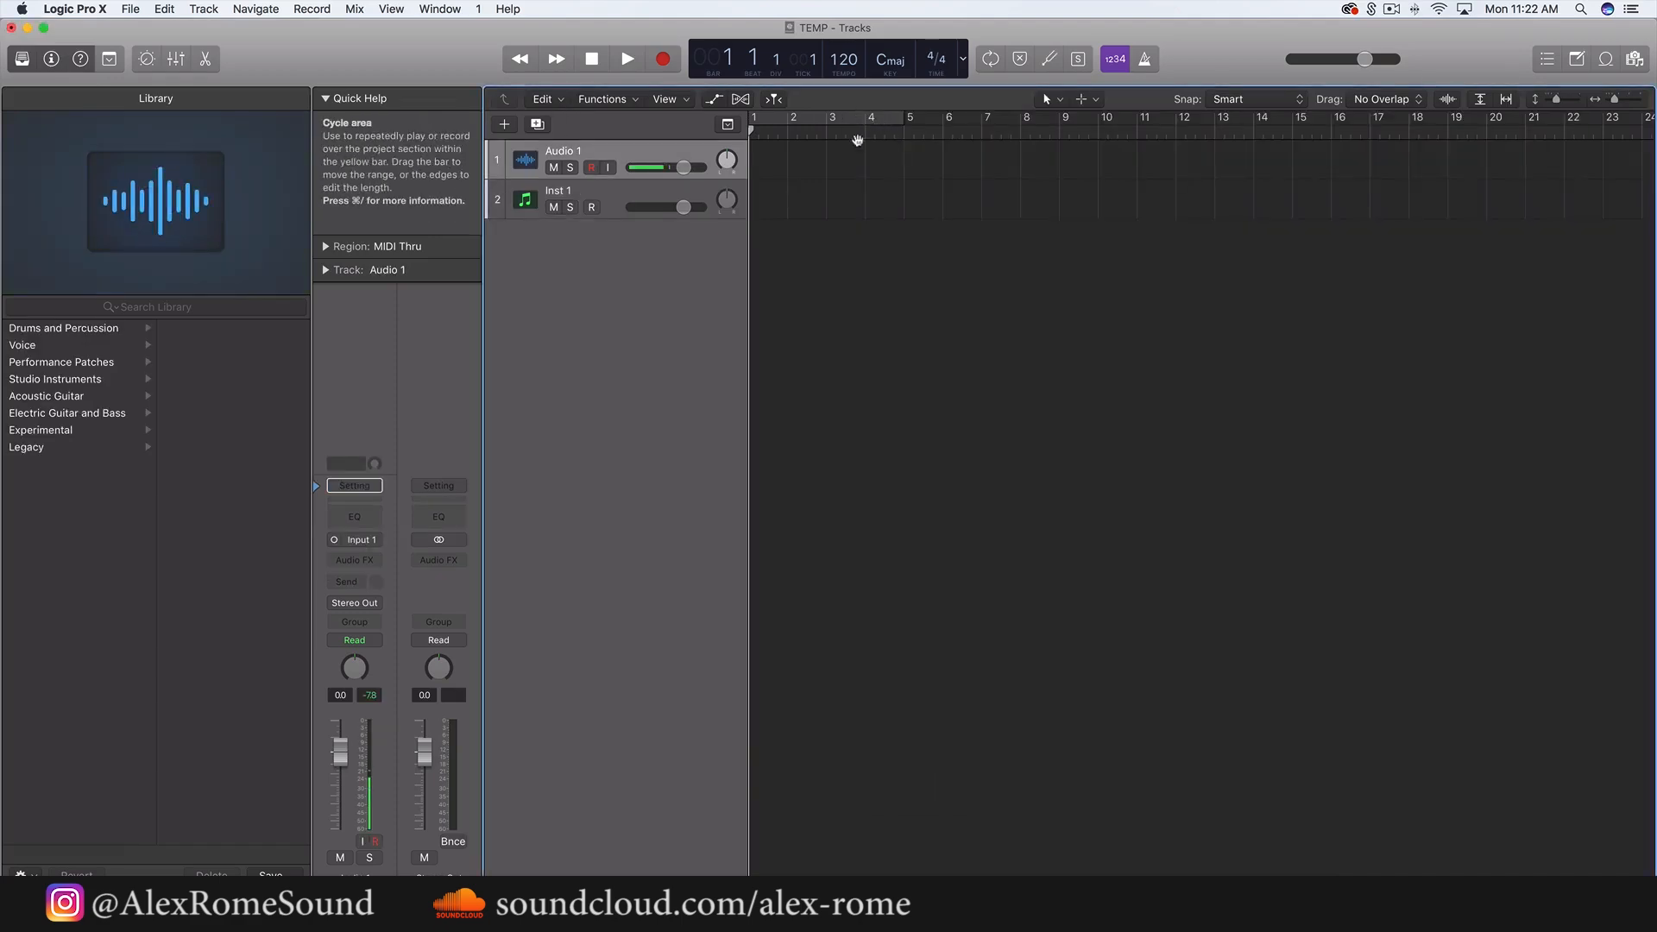
# - Switch to Splice, look through the complete list of downloaded samples and close the Splice window
pyautogui.click(1379, 7)
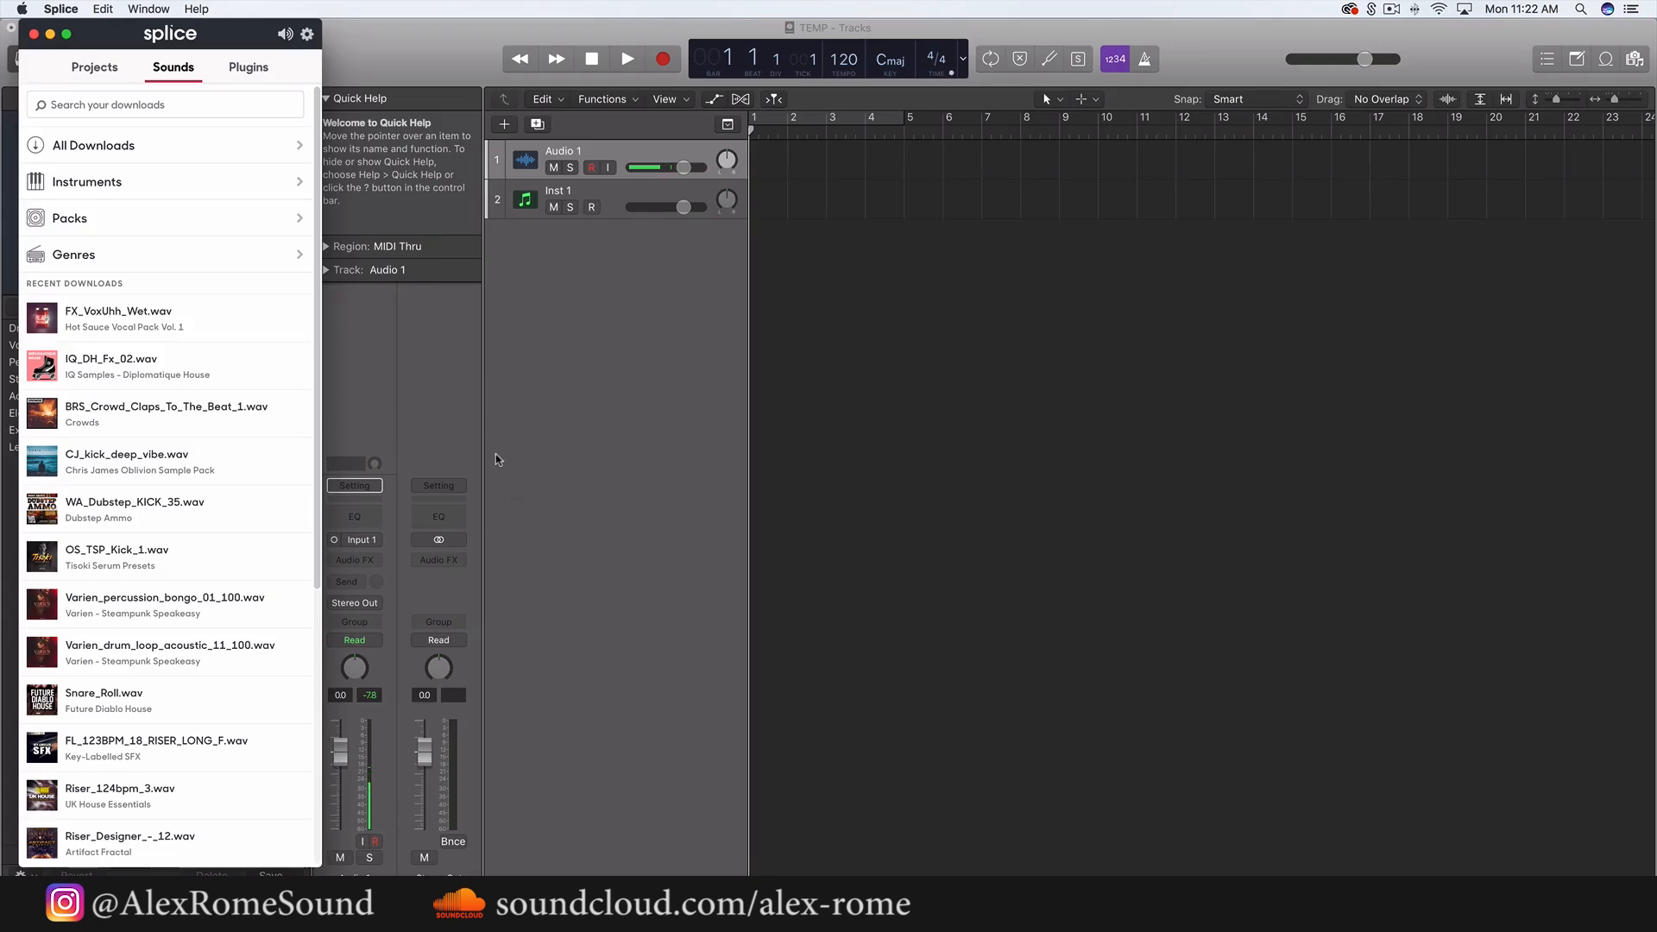
pyautogui.scroll(-5, 169, 627)
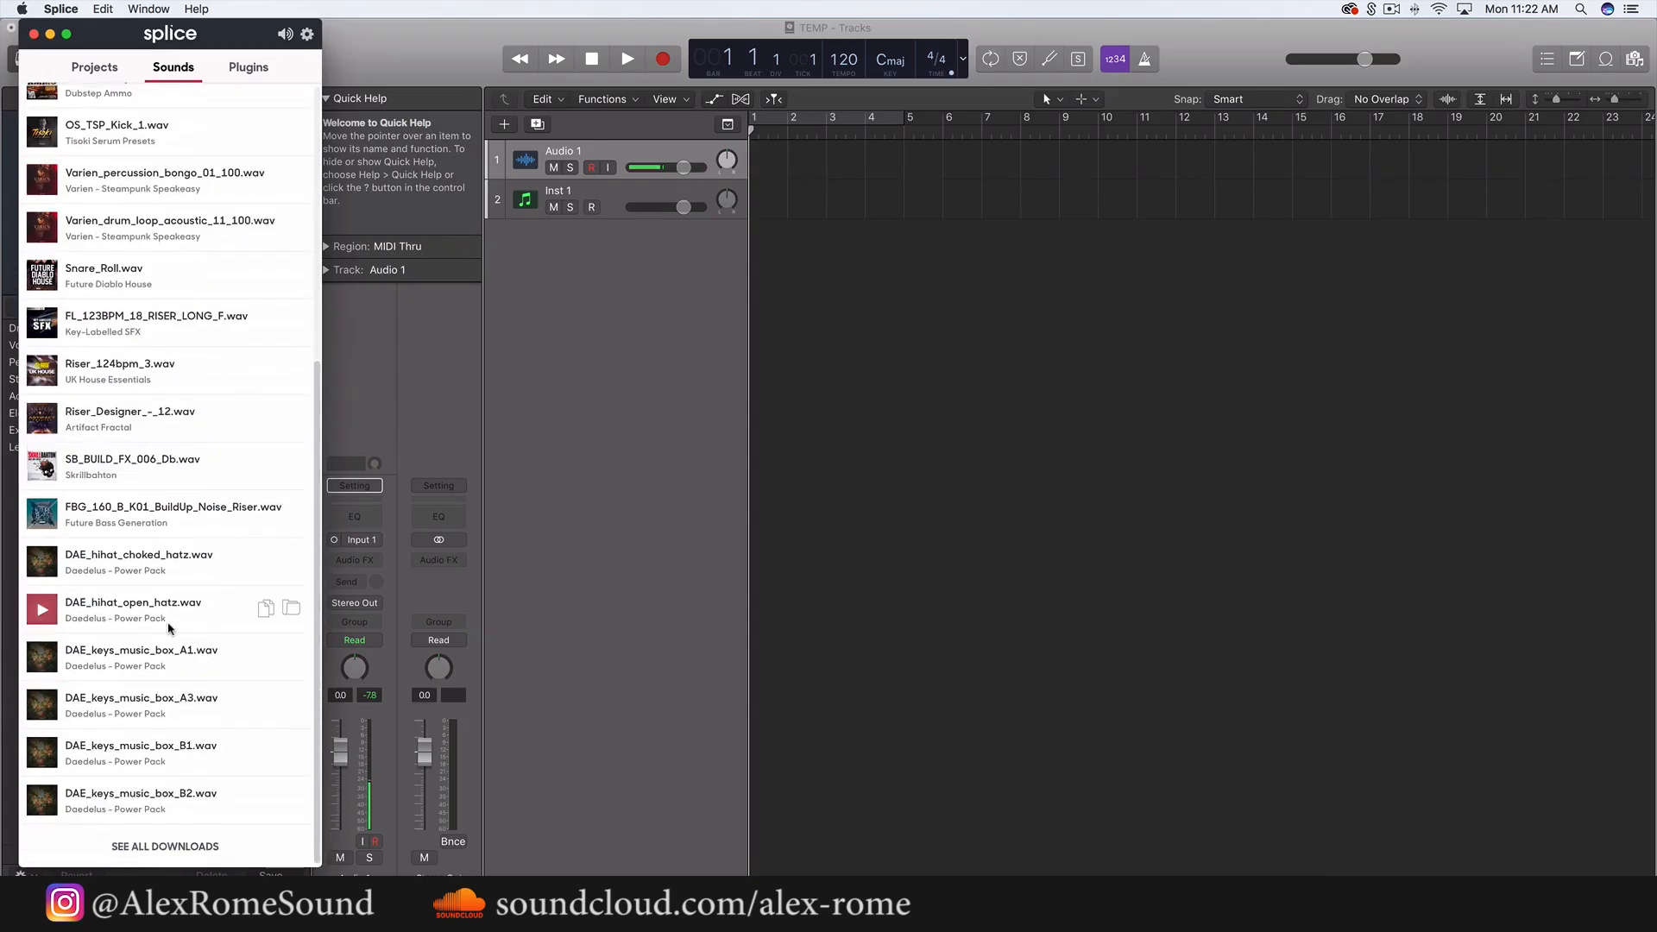
pyautogui.click(183, 846)
pyautogui.scroll(-10, 242, 731)
pyautogui.scroll(-15, 243, 731)
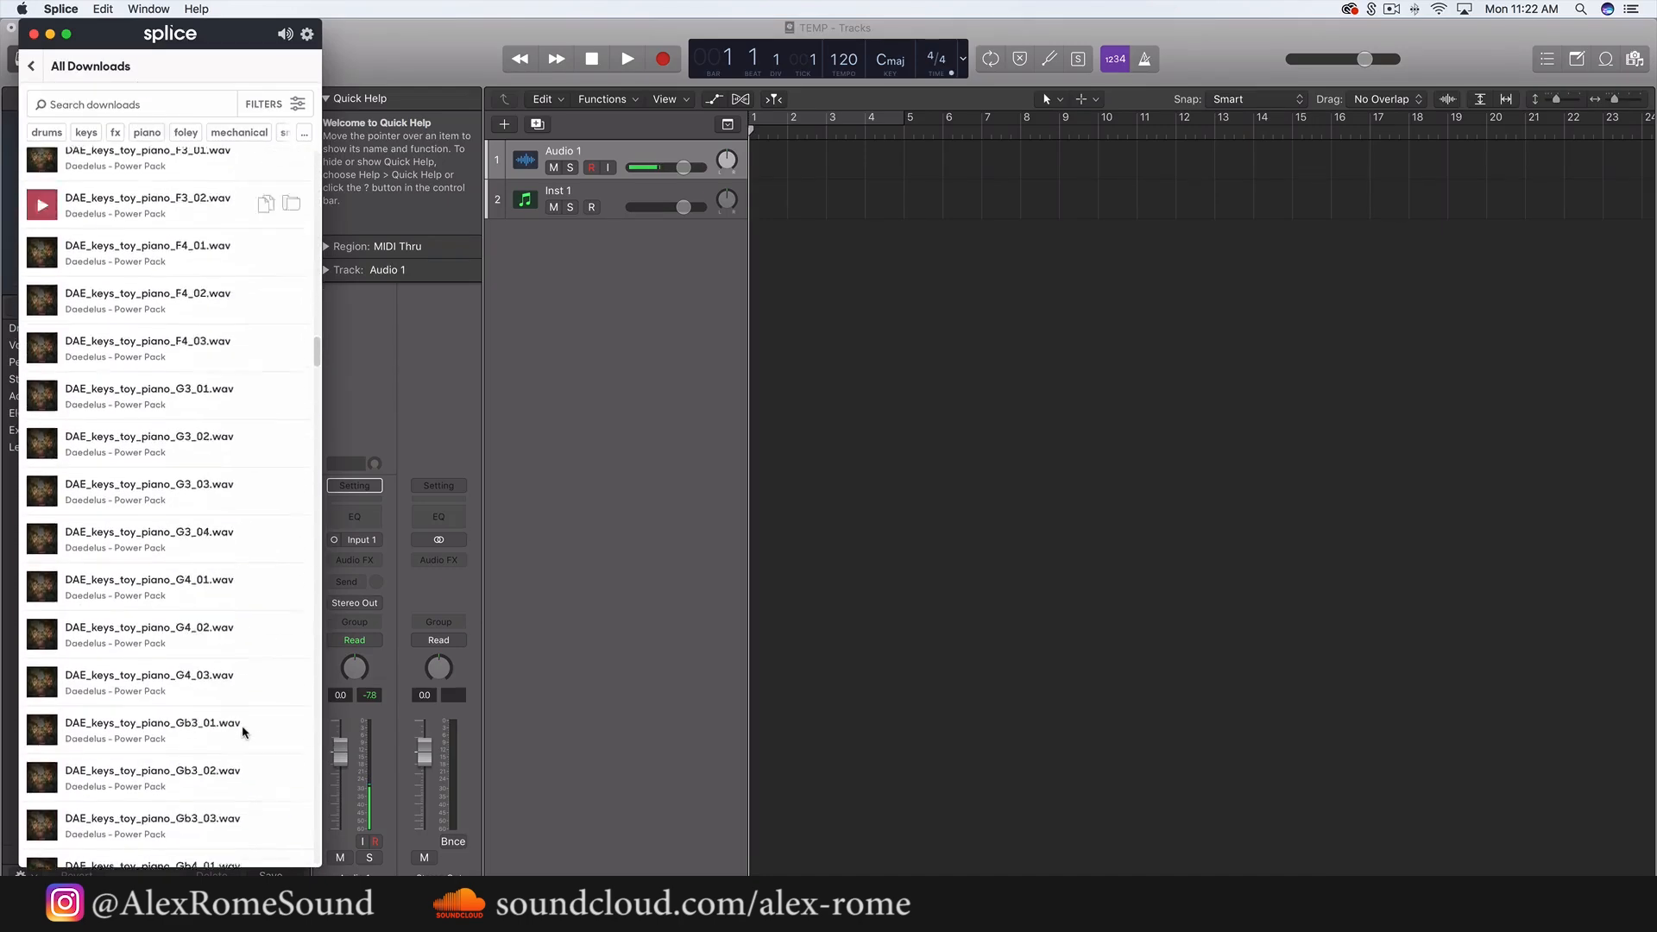
pyautogui.scroll(-15, 242, 732)
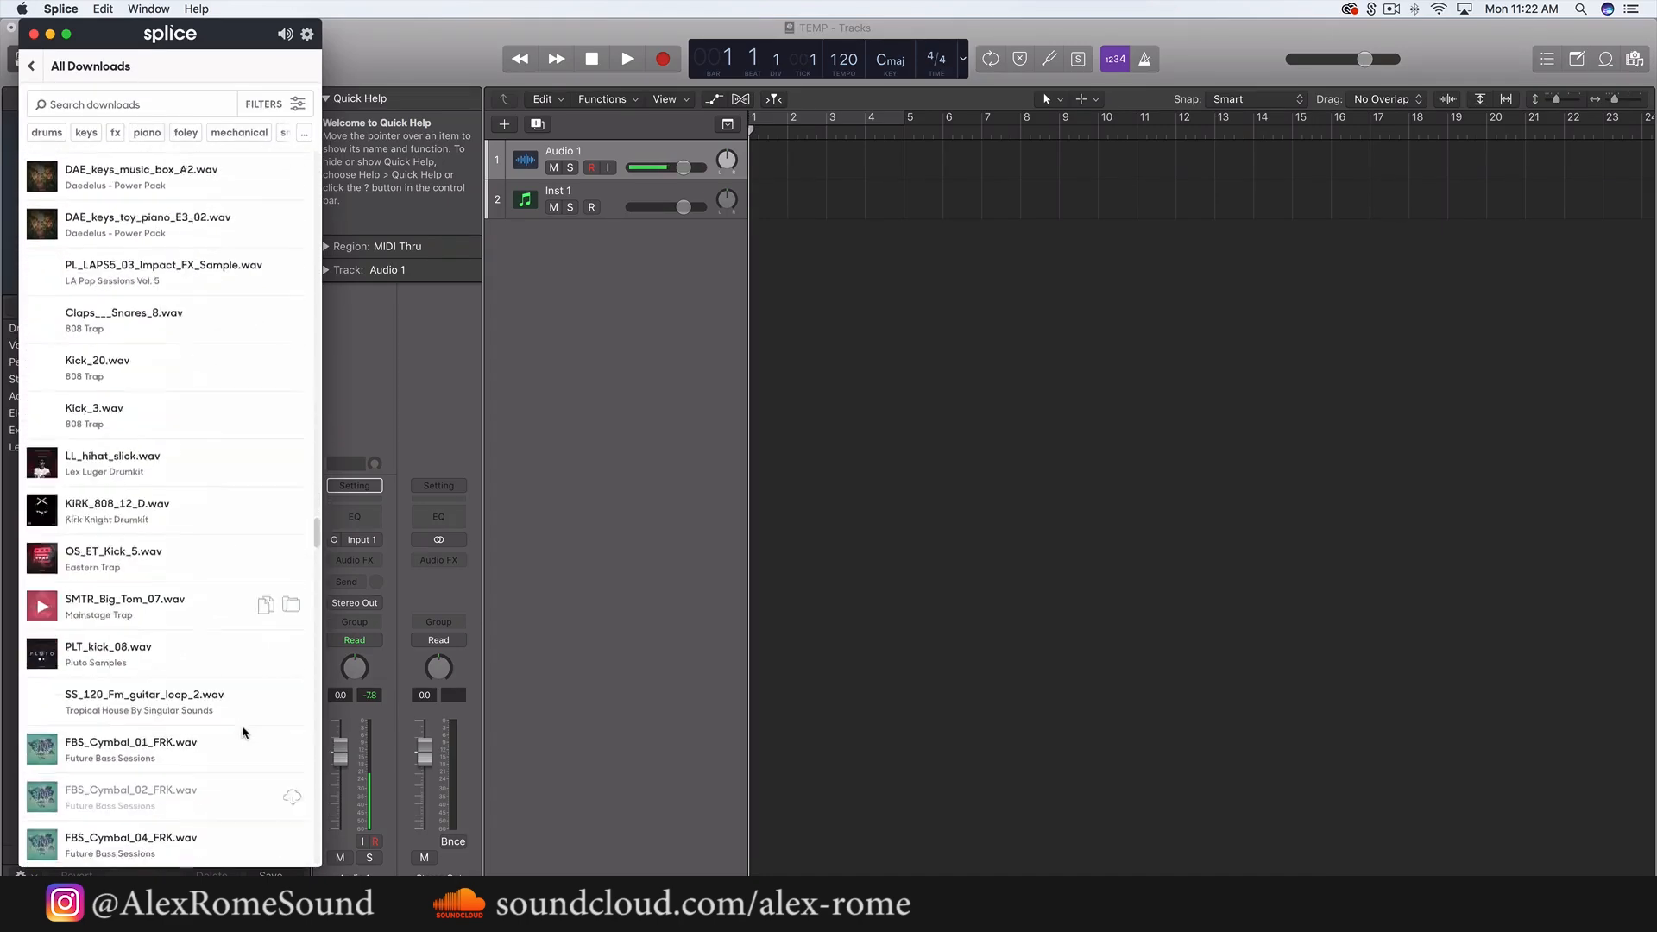
pyautogui.scroll(20, 243, 731)
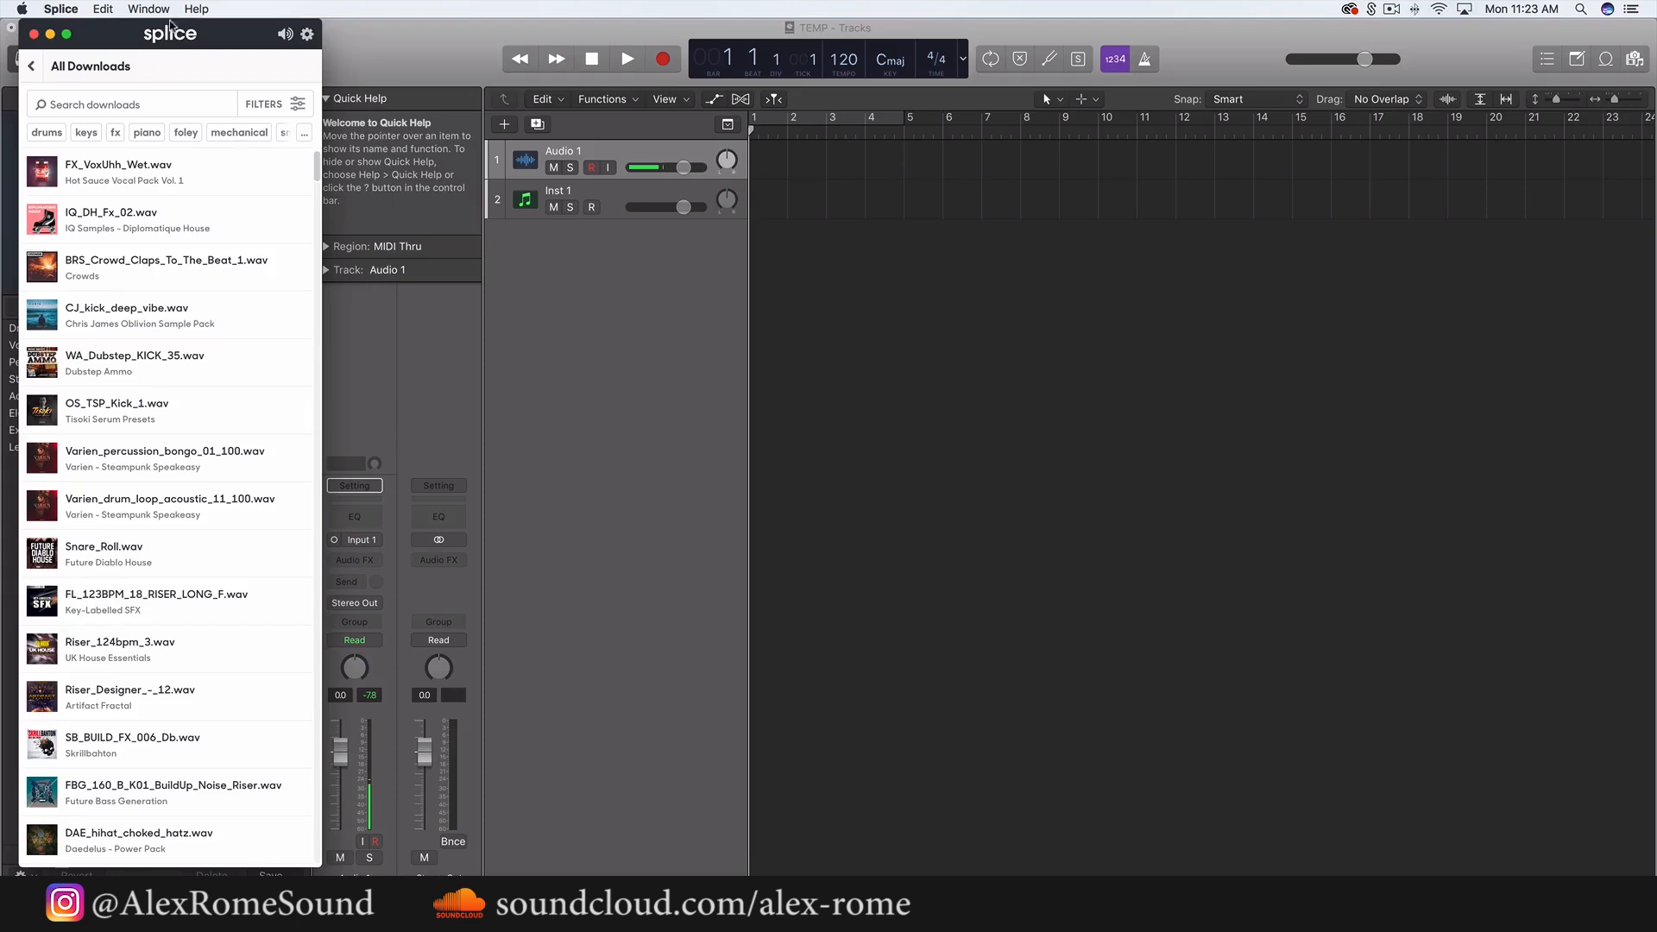
pyautogui.click(33, 34)
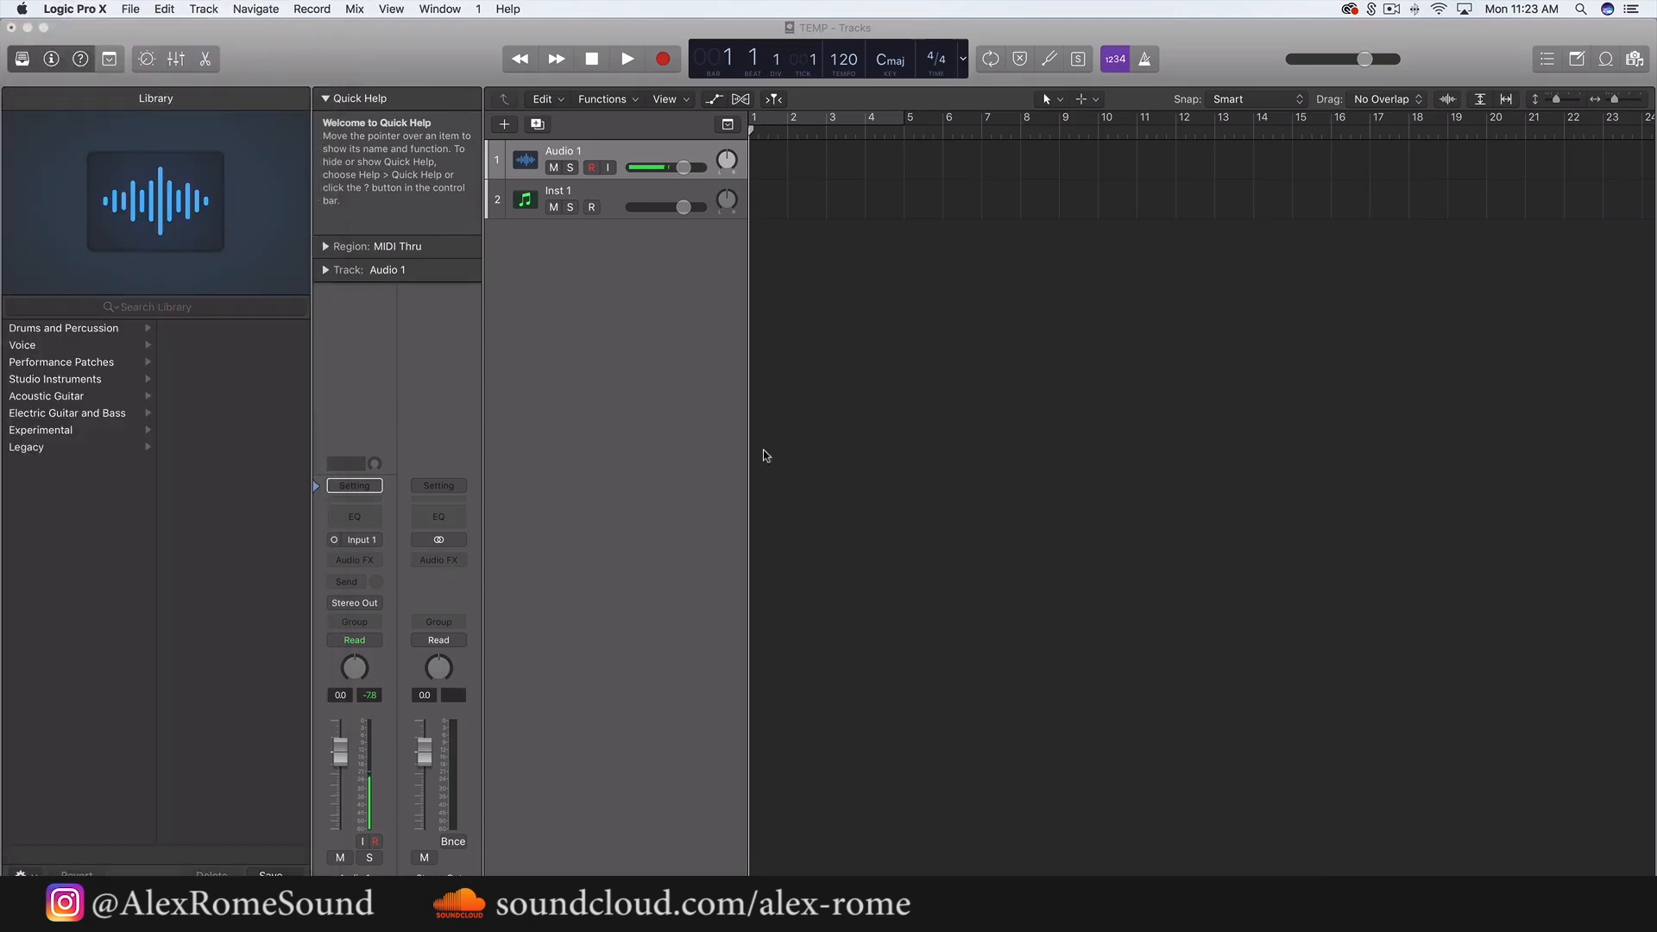
# - Return to the Logic Pro X project and set its tempo to 128 BPM
pyautogui.click(998, 475)
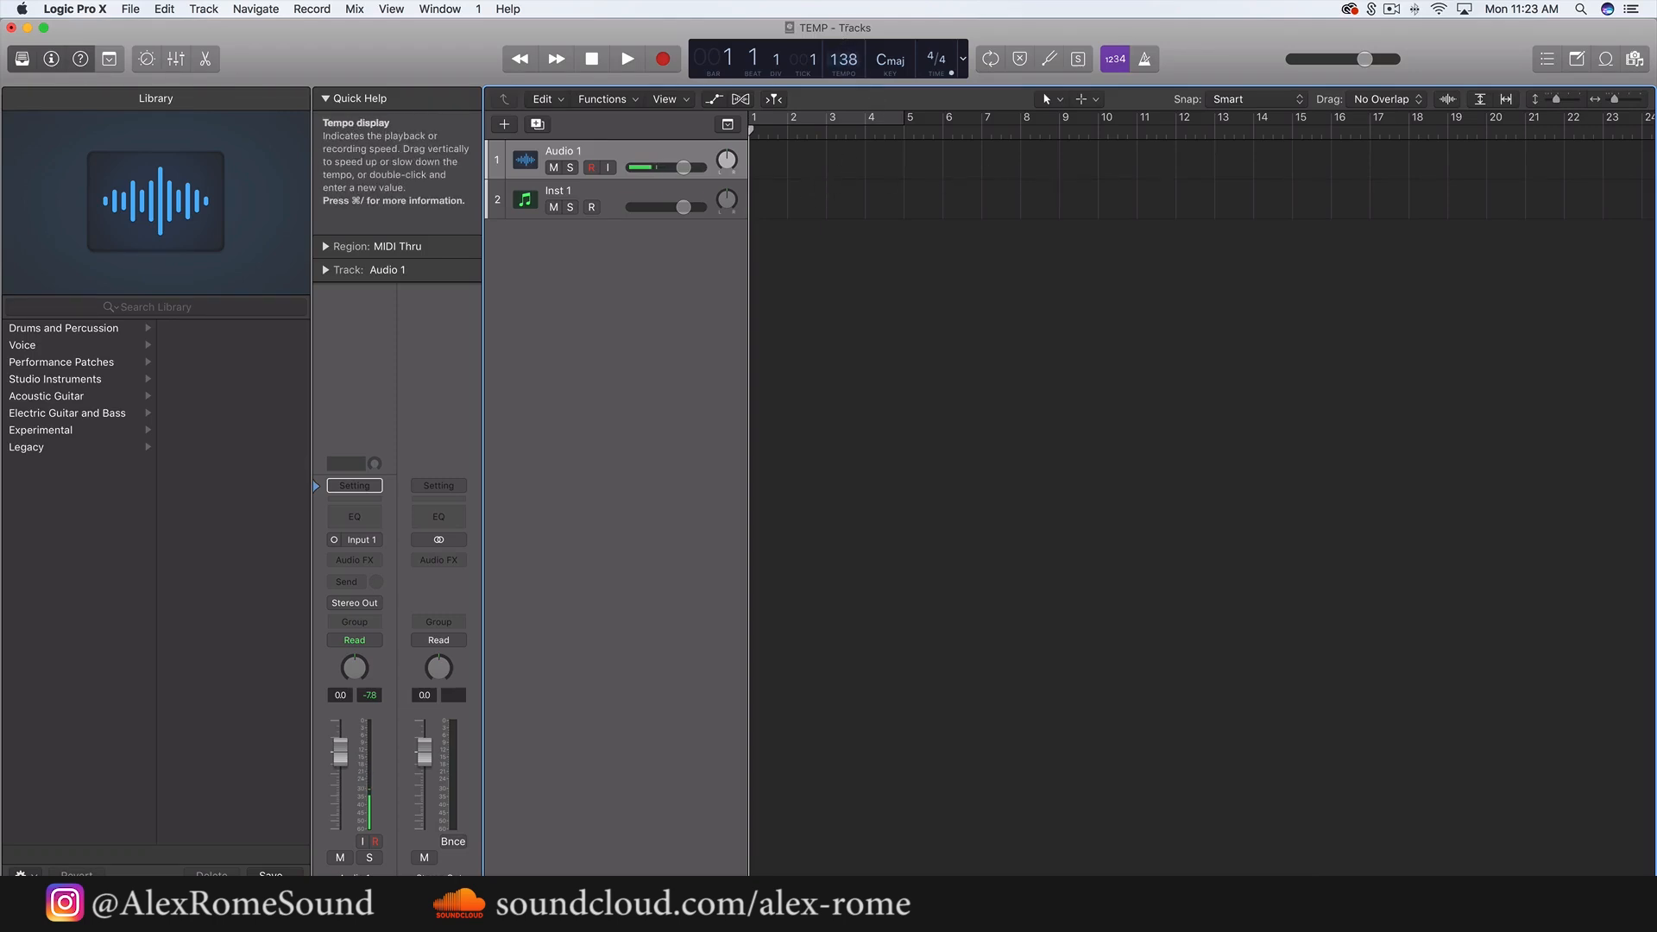
pyautogui.moveTo(845, 30); pyautogui.dragTo(847, 36)
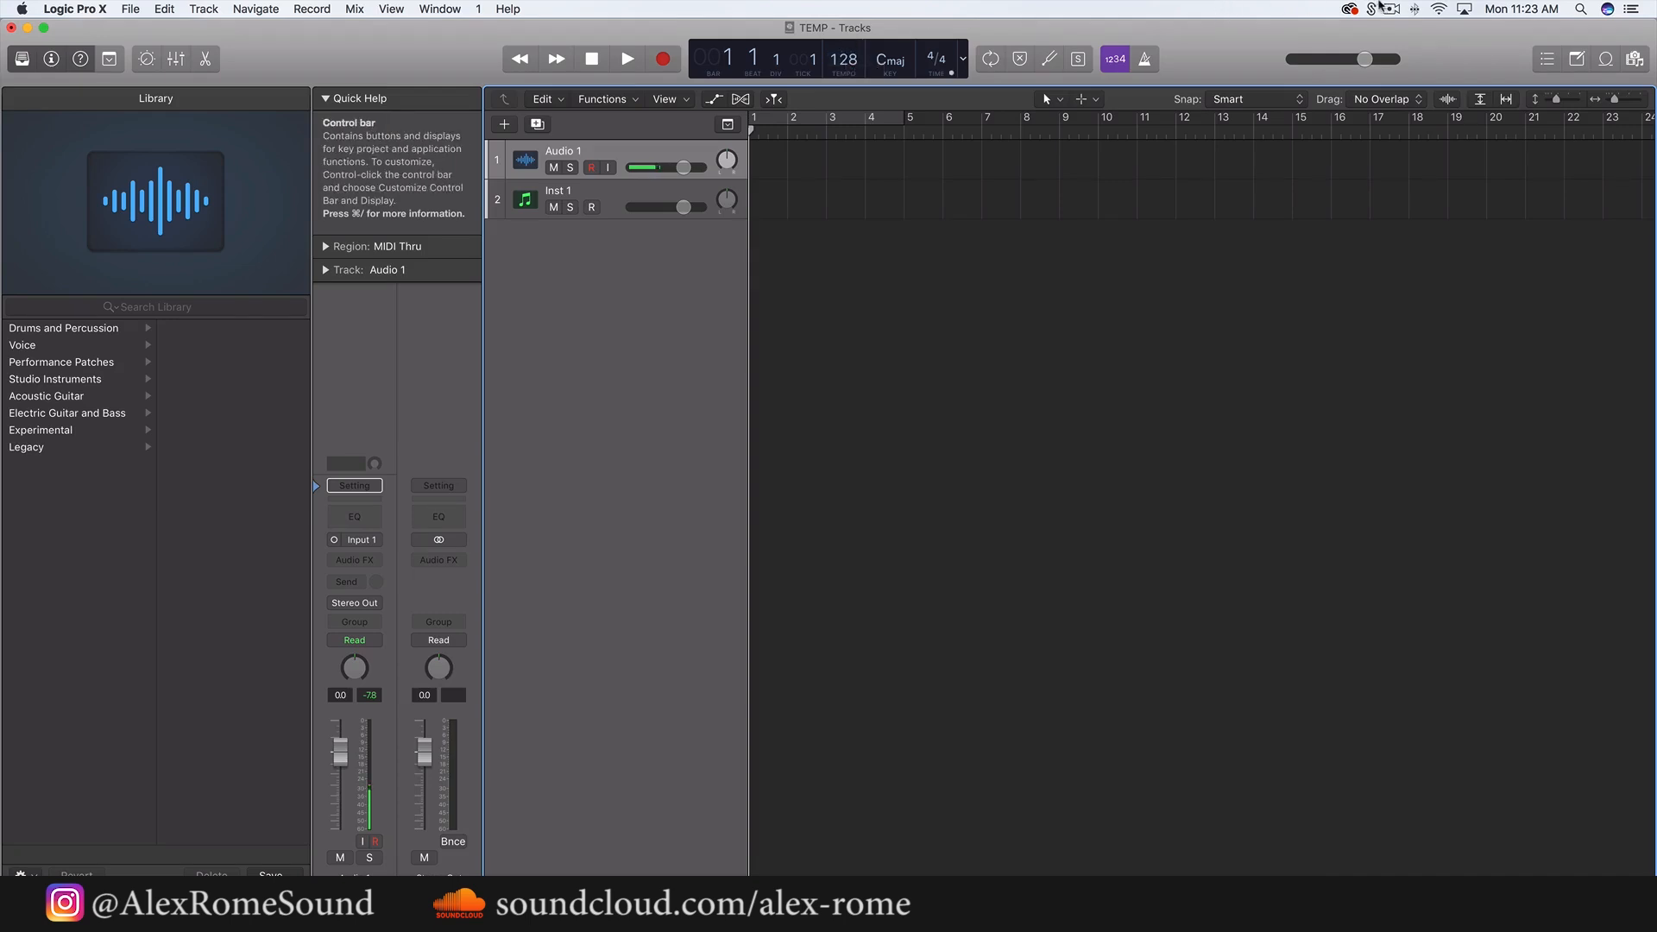
# - Reopen Splice and scan all downloads for drum samples to use in the project
pyautogui.click(1377, 7)
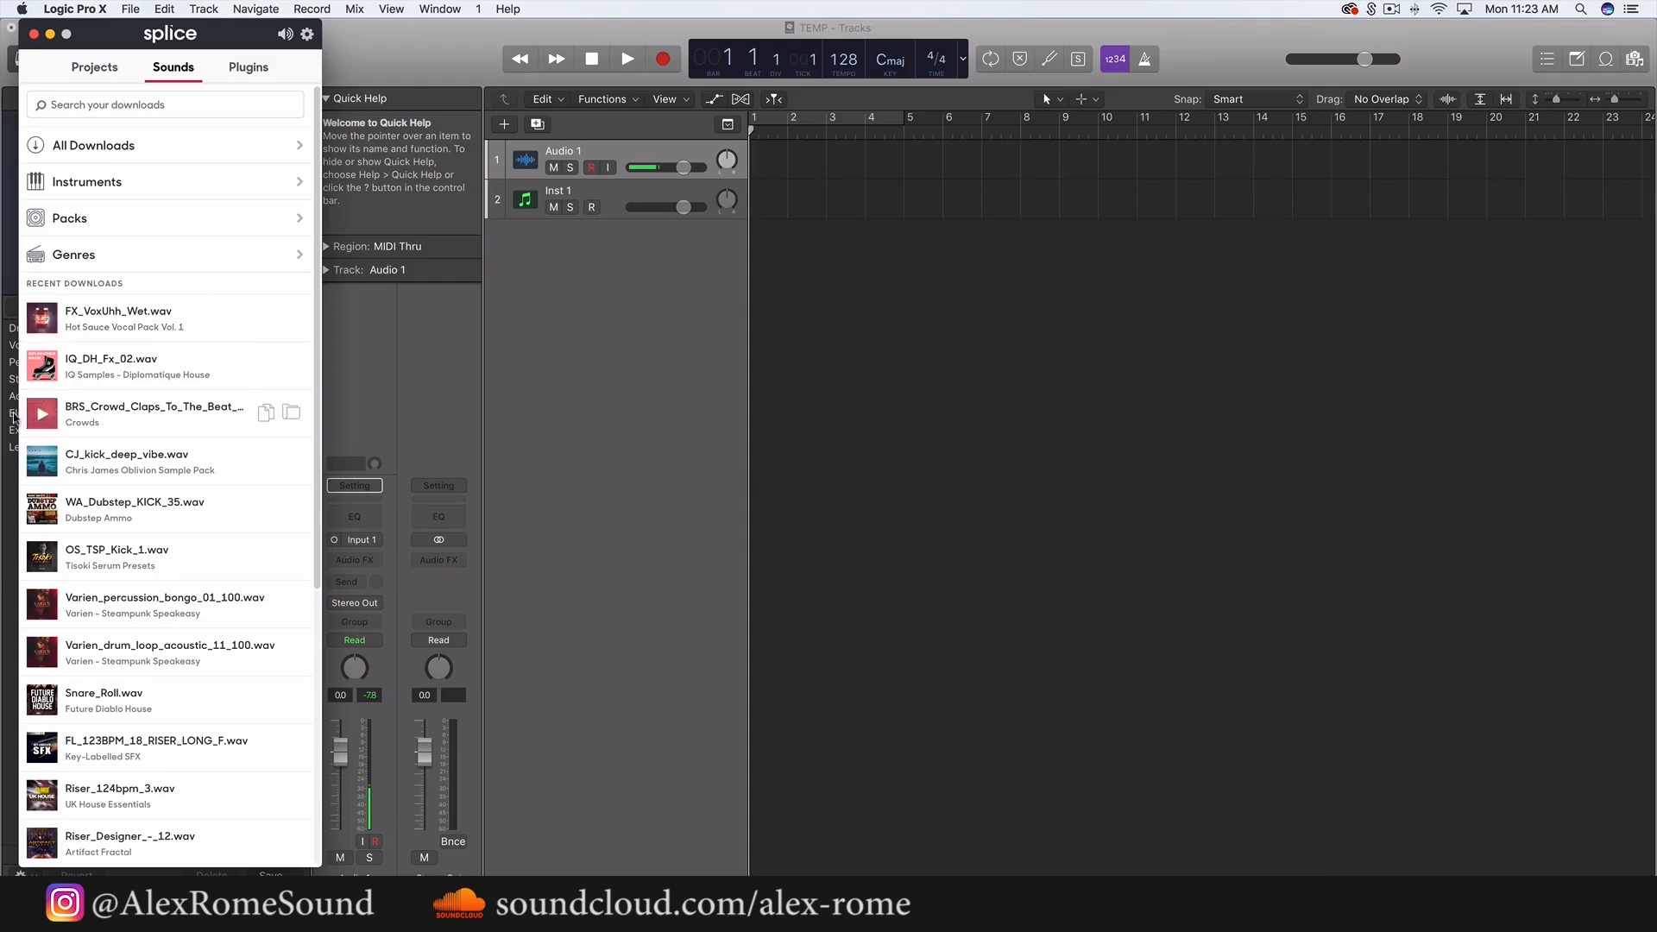
pyautogui.scroll(-3, 126, 557)
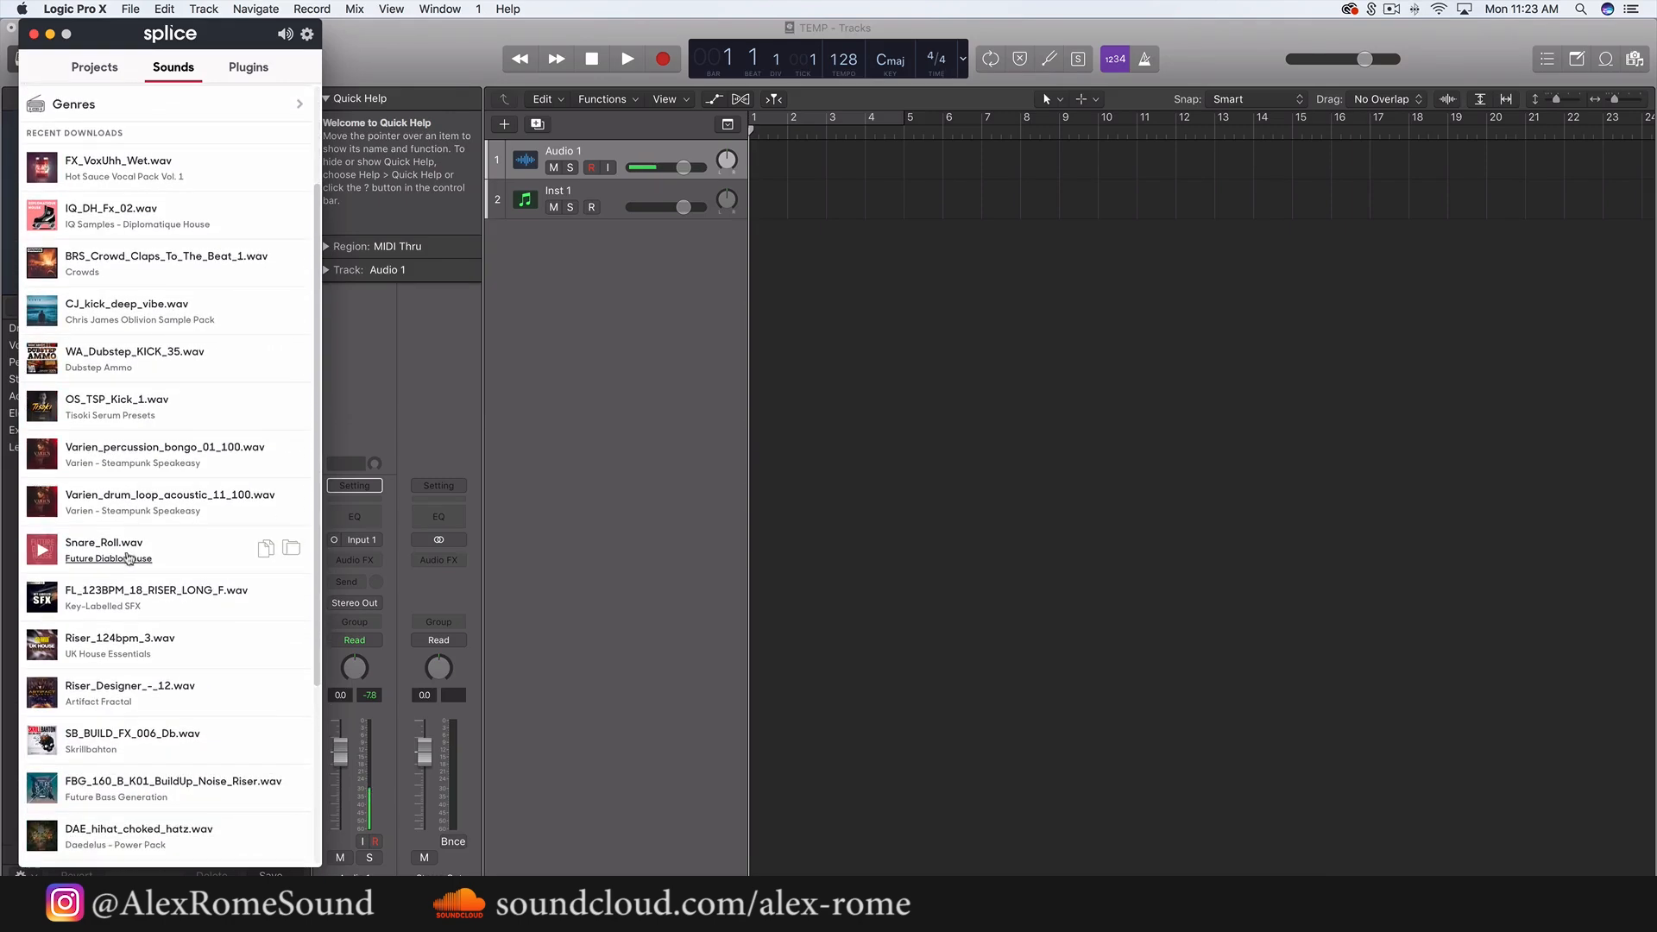
pyautogui.scroll(3, 144, 149)
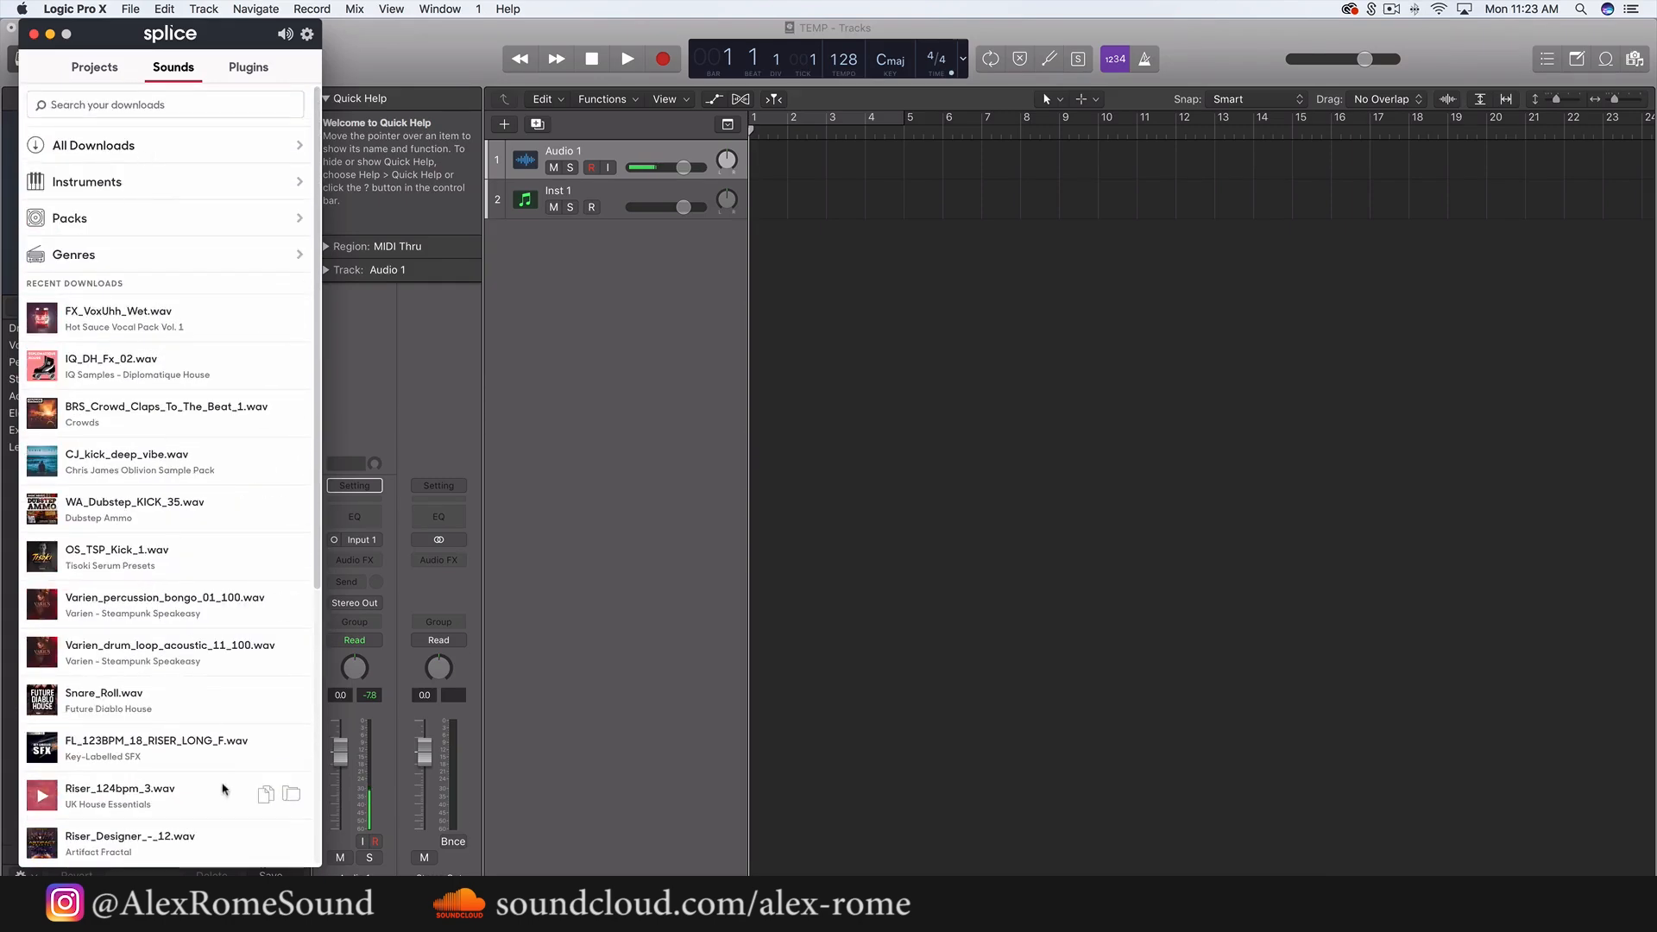
pyautogui.scroll(-8, 215, 734)
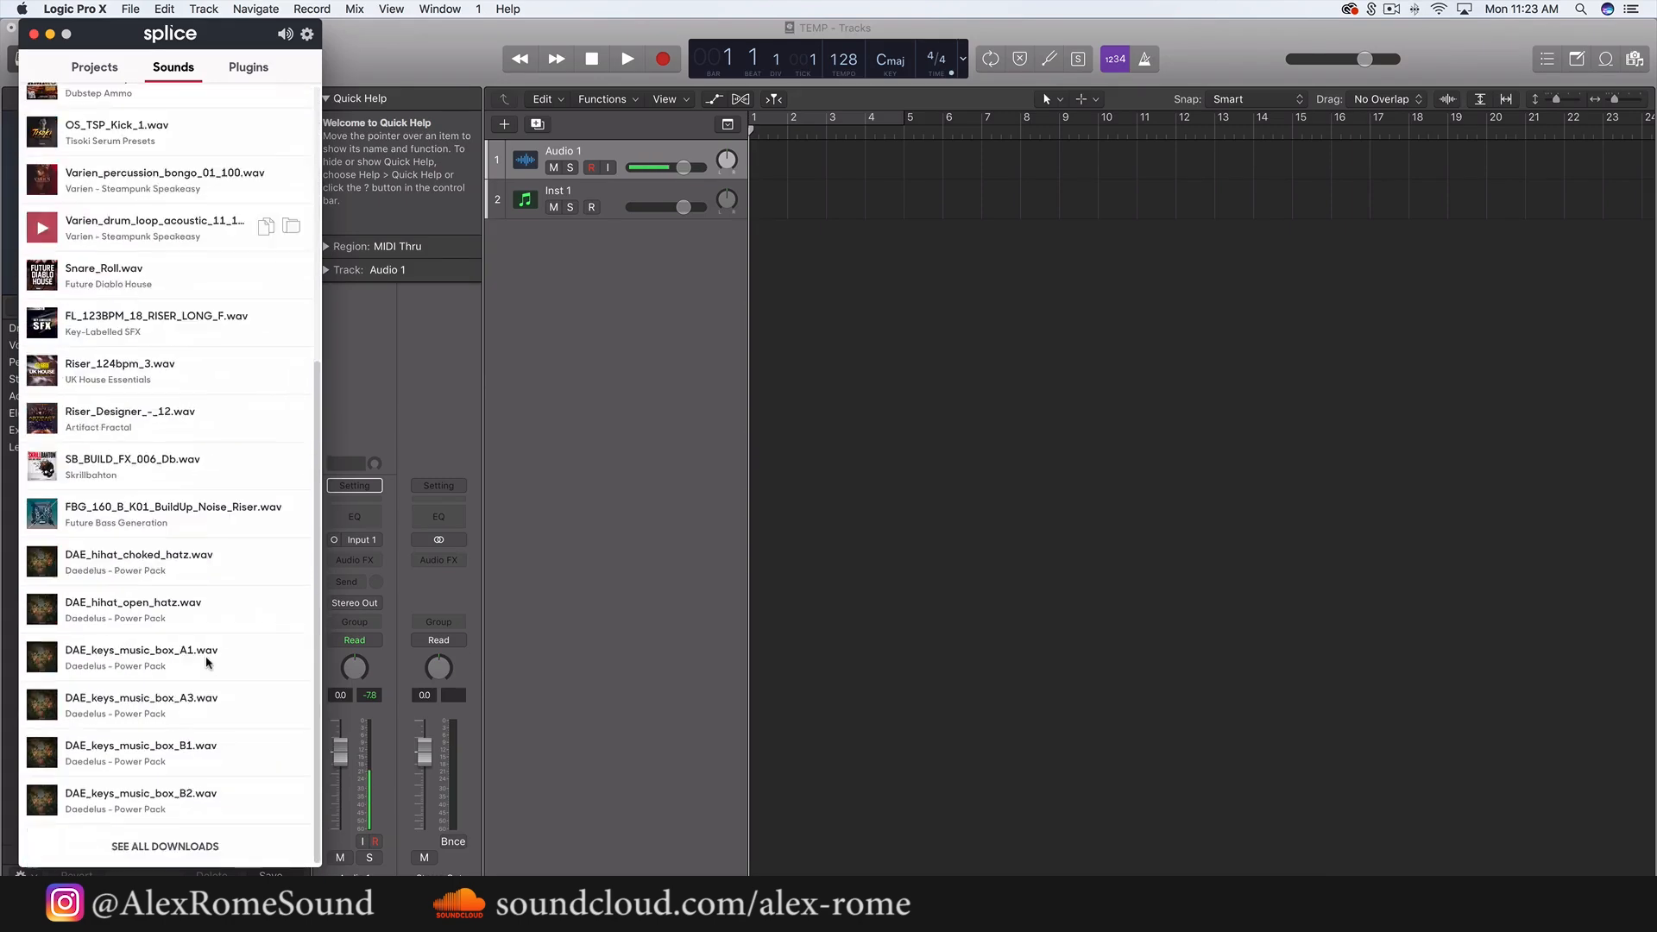
pyautogui.click(176, 845)
pyautogui.scroll(-20, 203, 765)
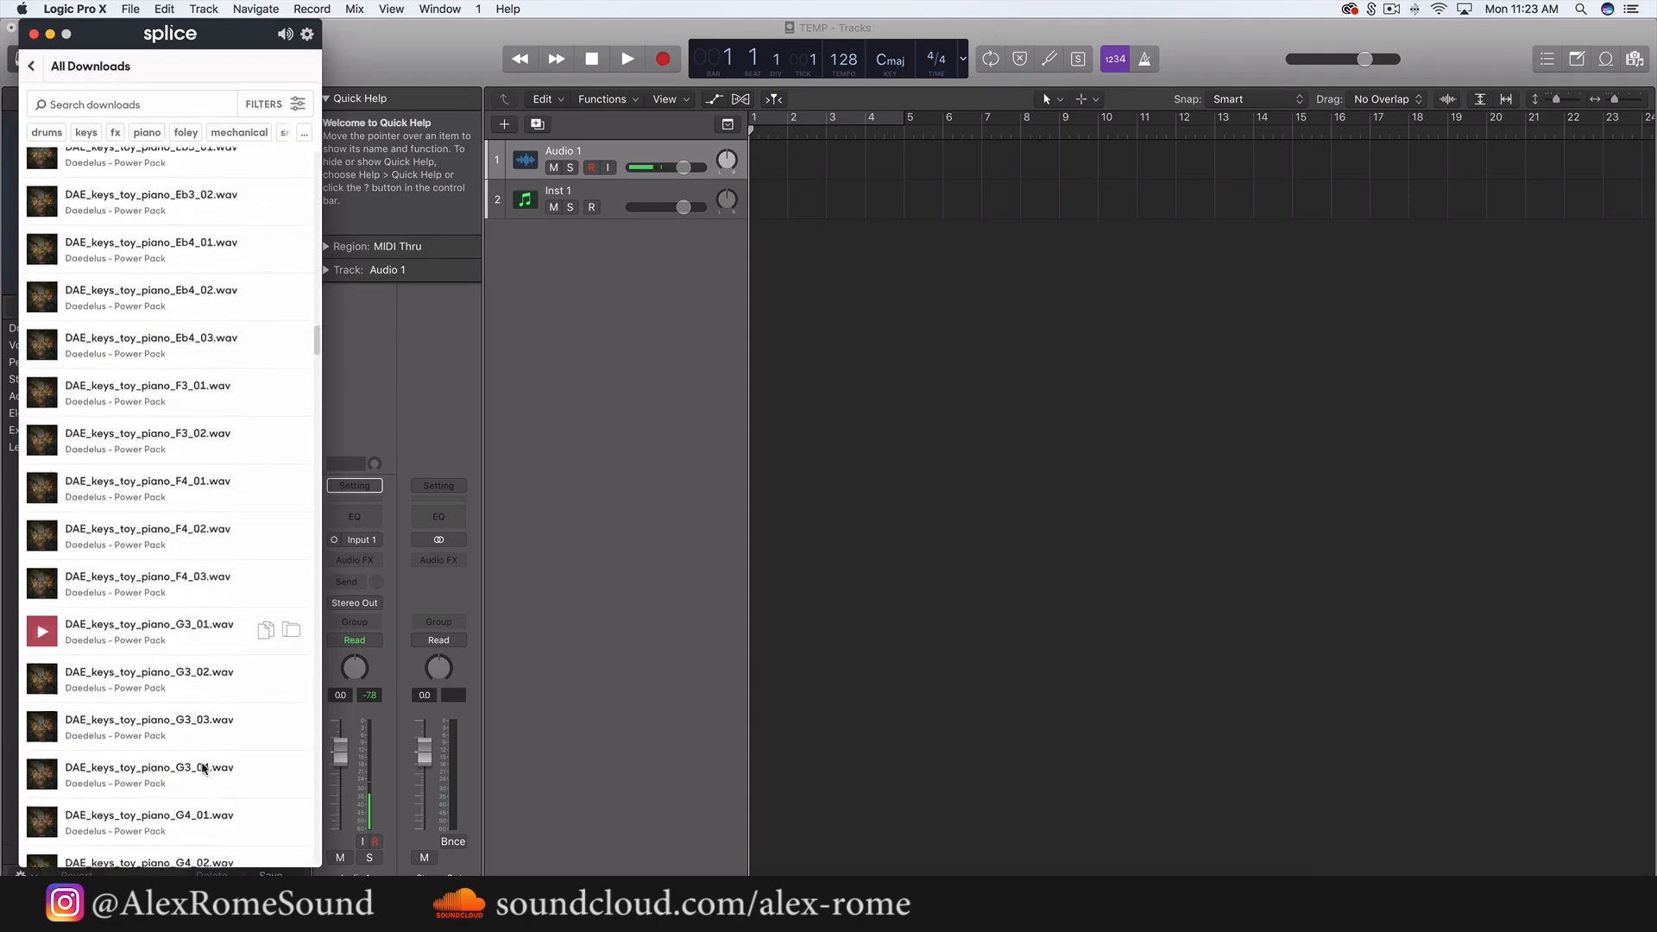
pyautogui.scroll(-20, 204, 767)
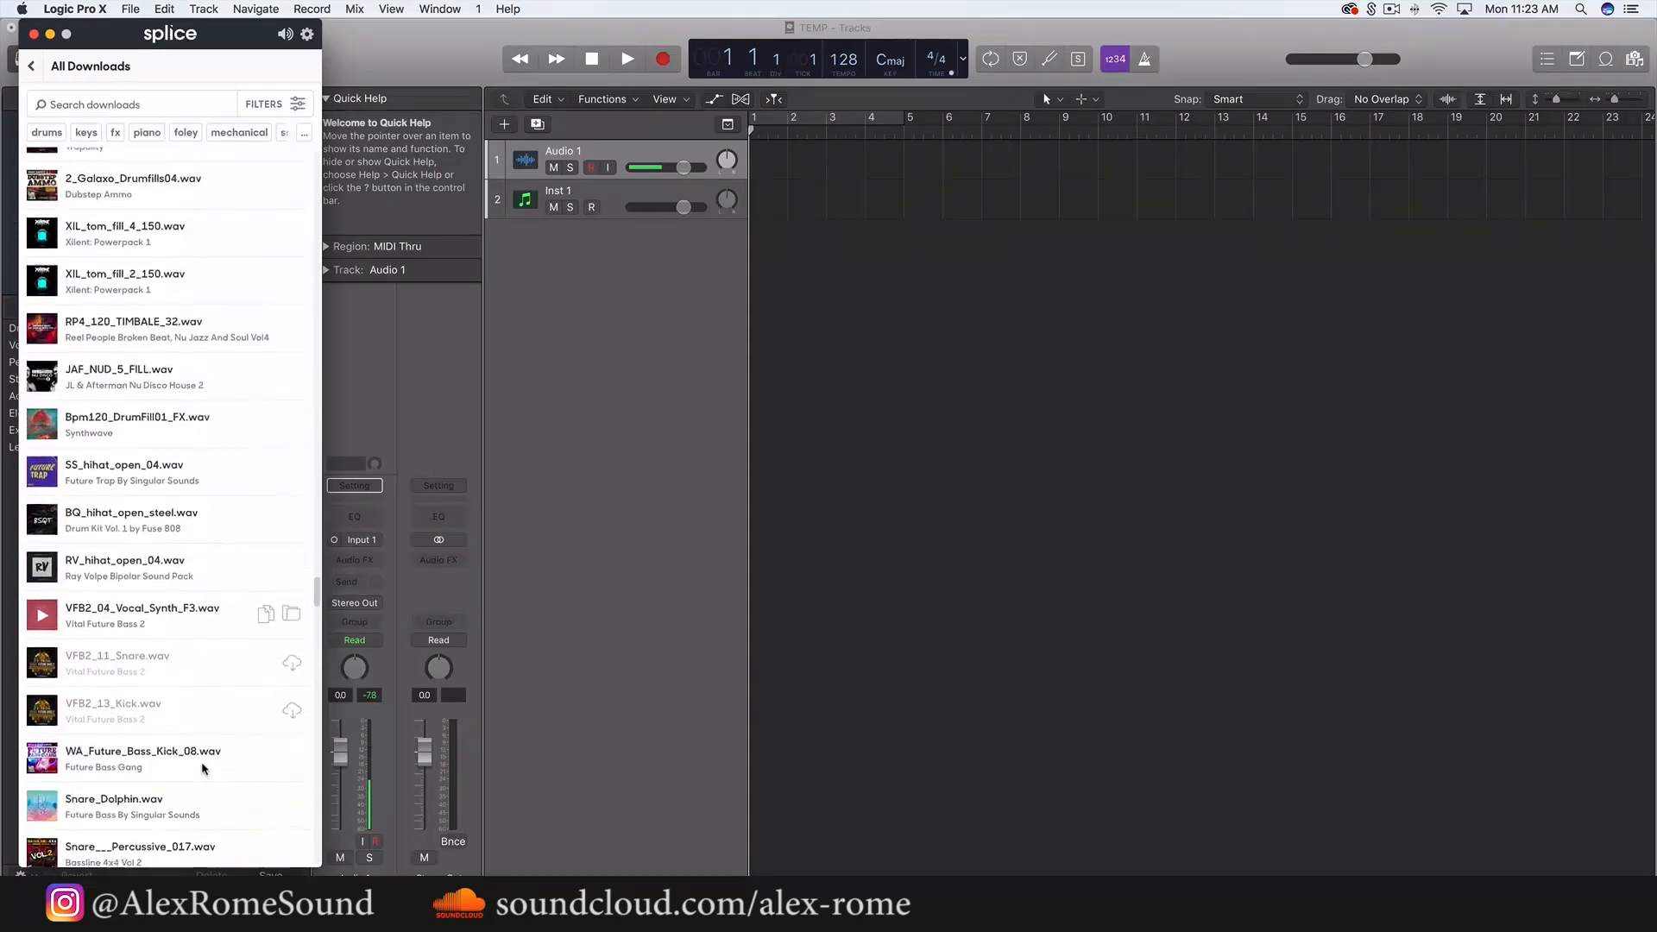
pyautogui.scroll(-20, 203, 768)
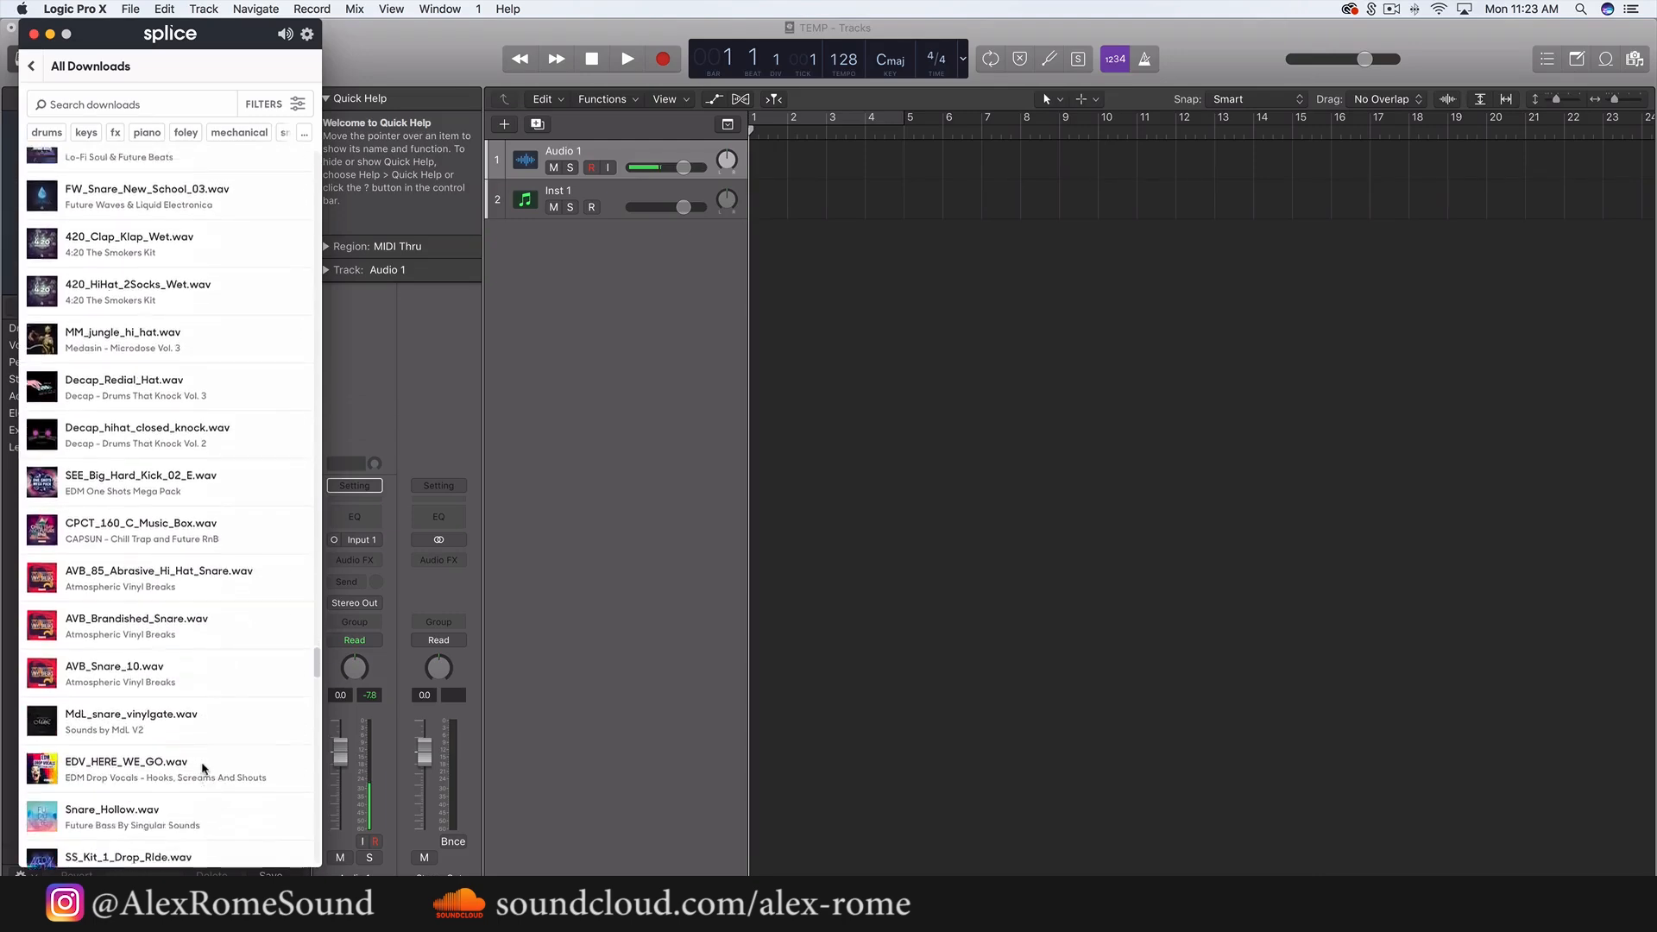
pyautogui.scroll(-15, 204, 768)
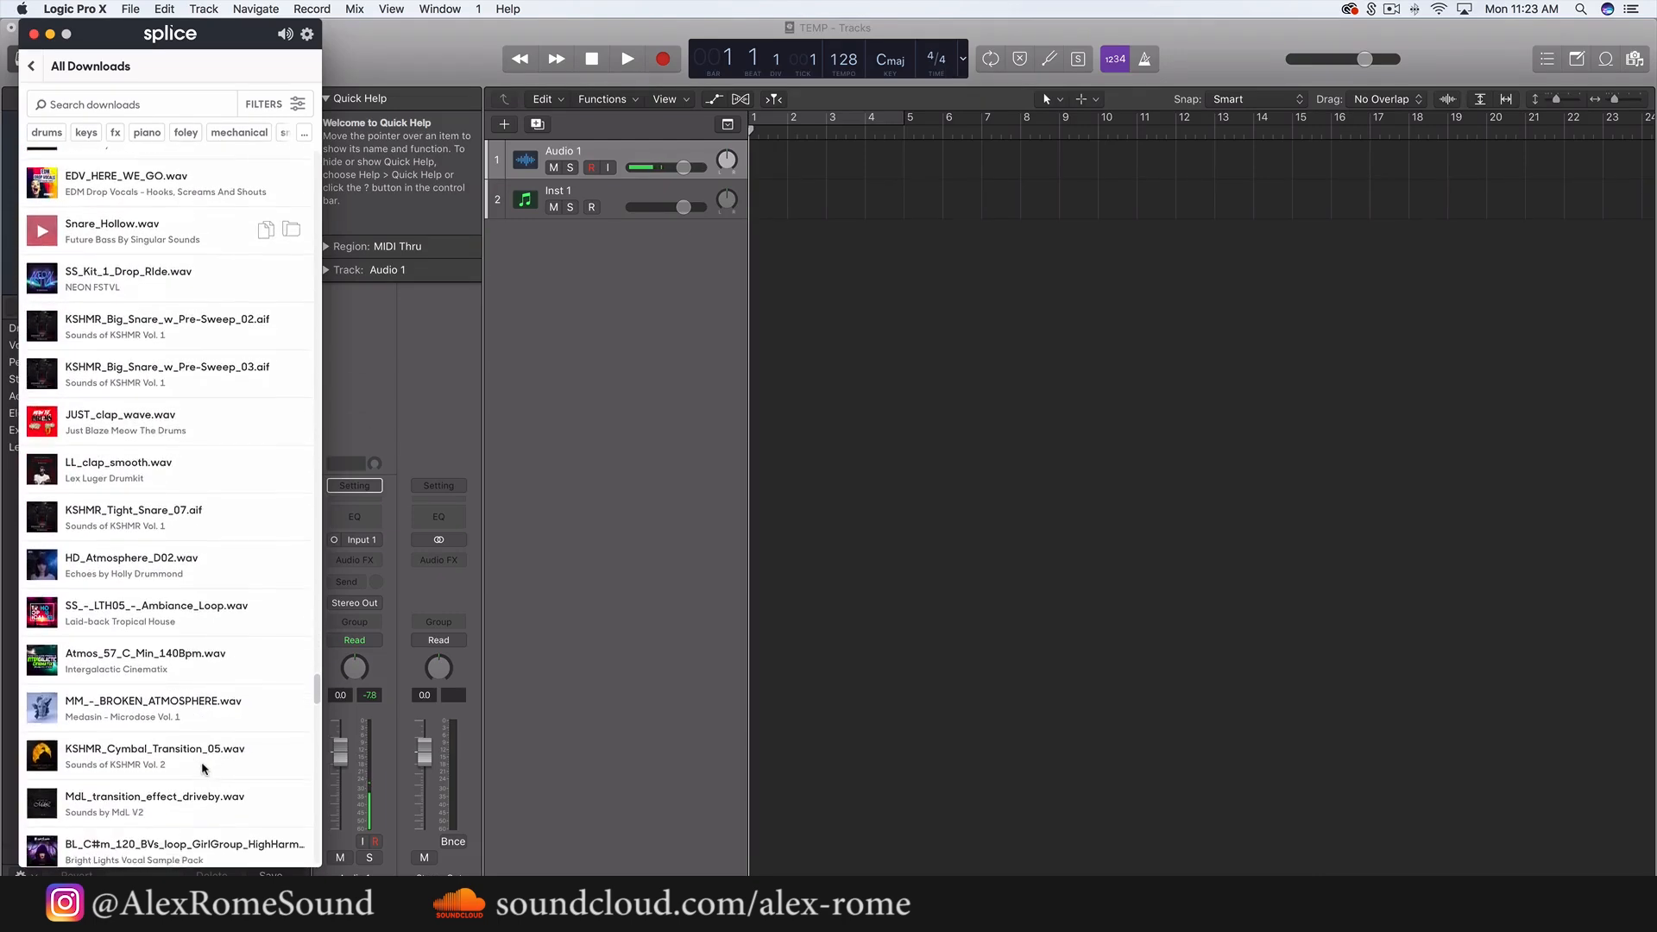
pyautogui.scroll(-15, 204, 768)
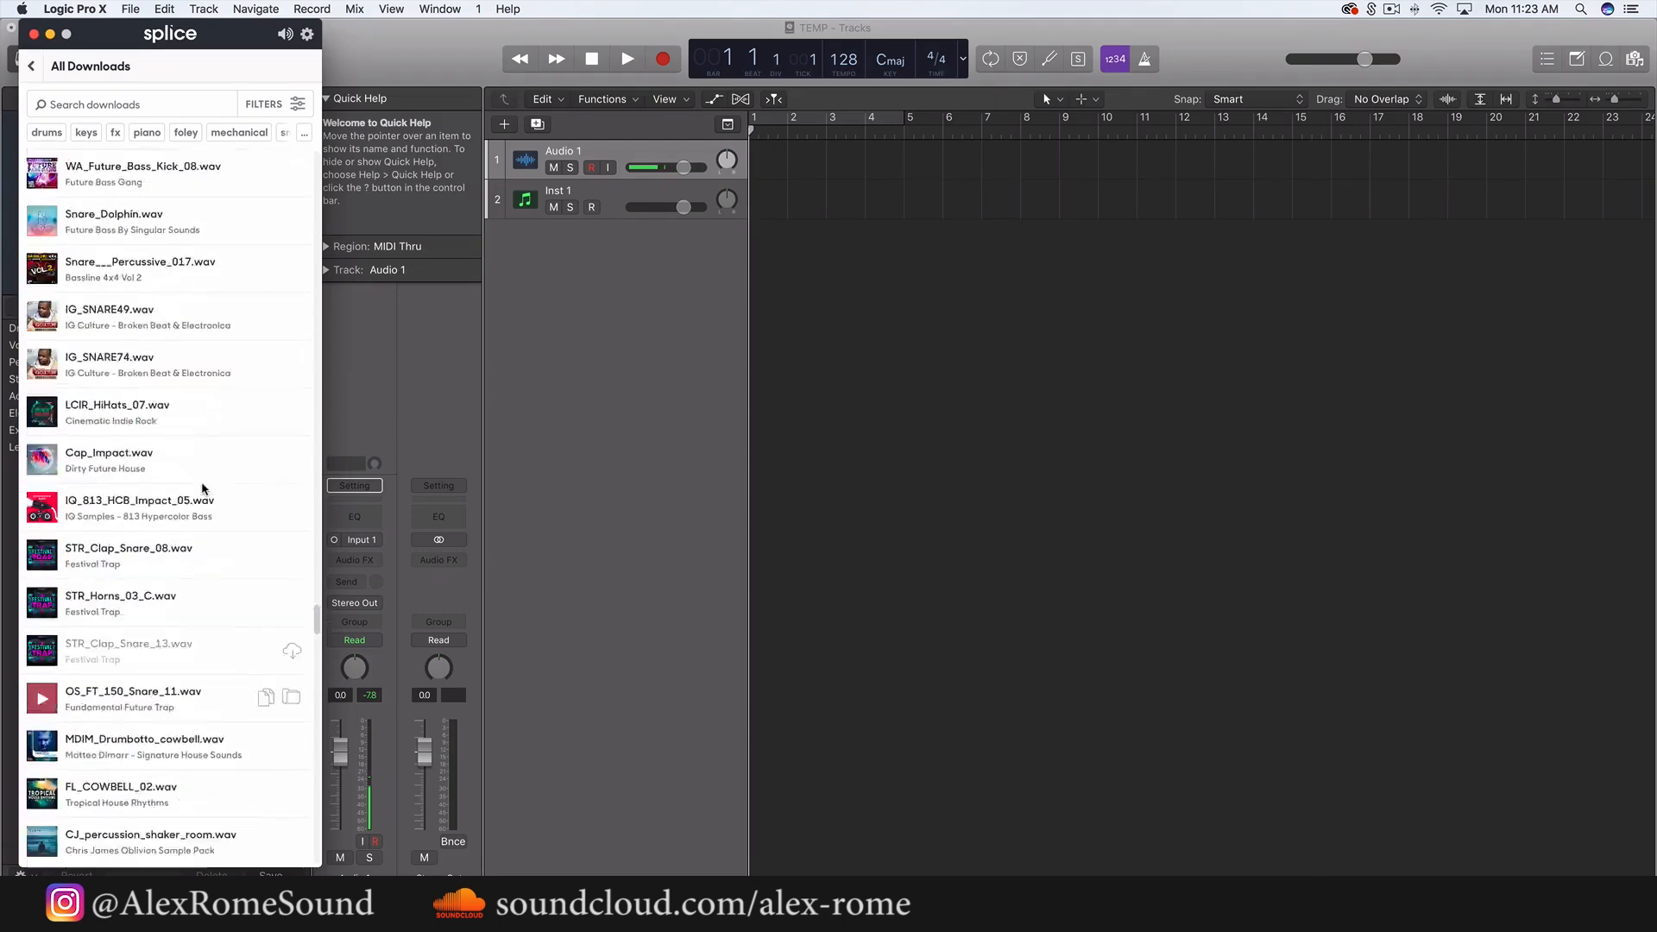
# - Search the Splice downloads for "Kick" and look through the matching samples
pyautogui.scroll(10, 203, 490)
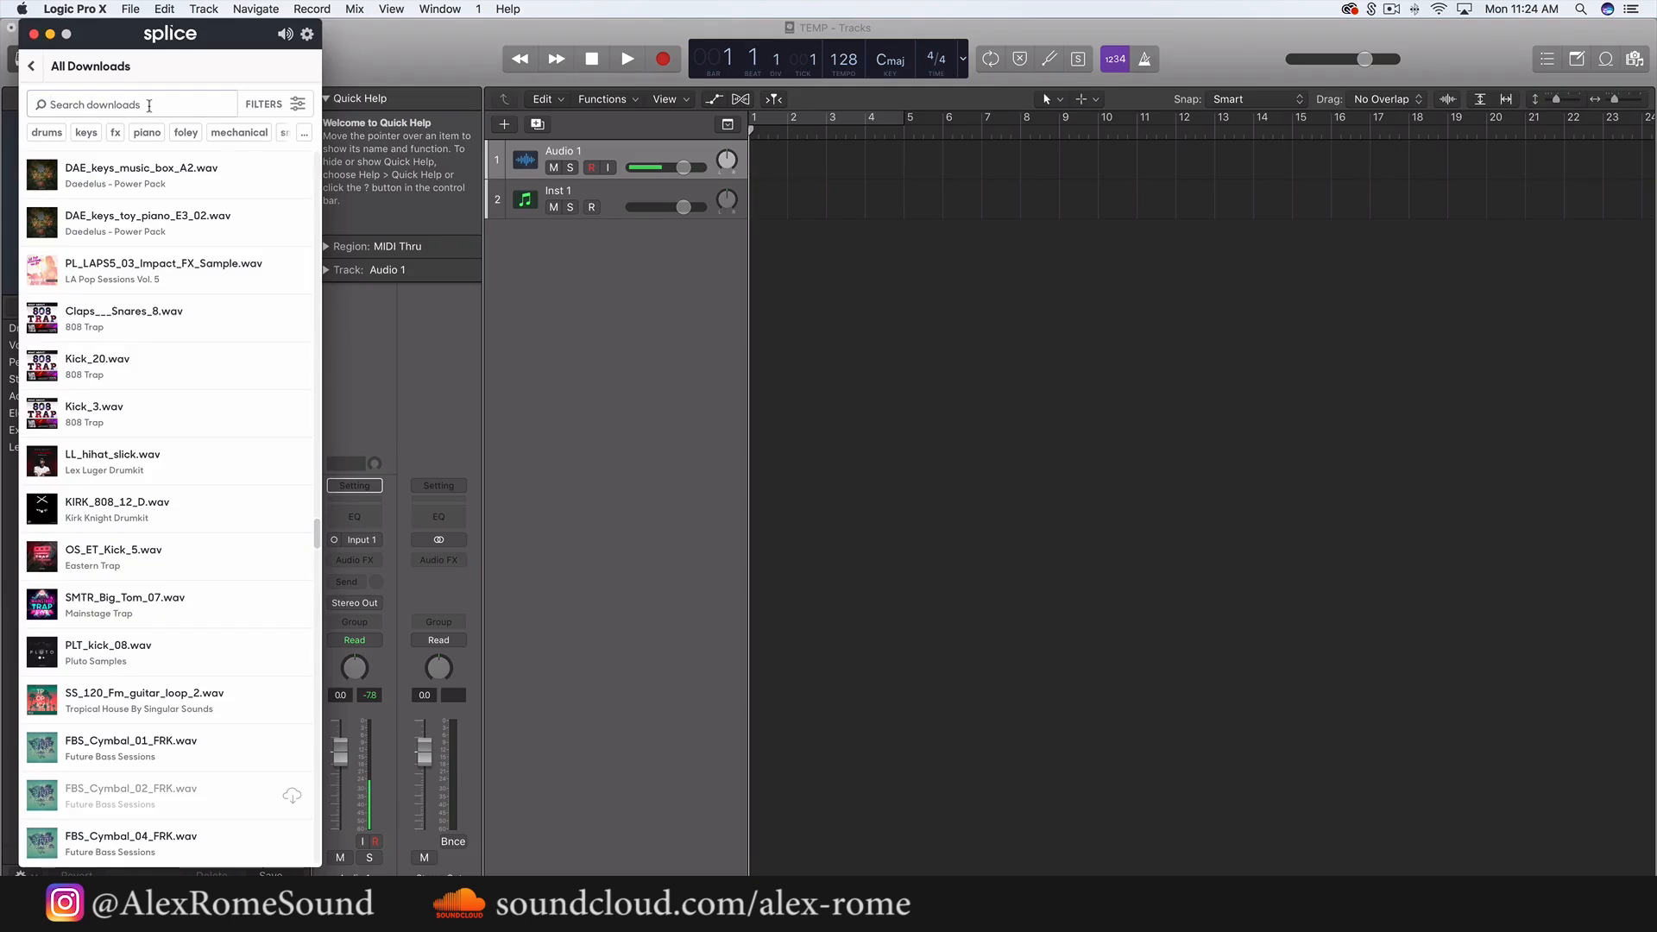
pyautogui.write('ick')
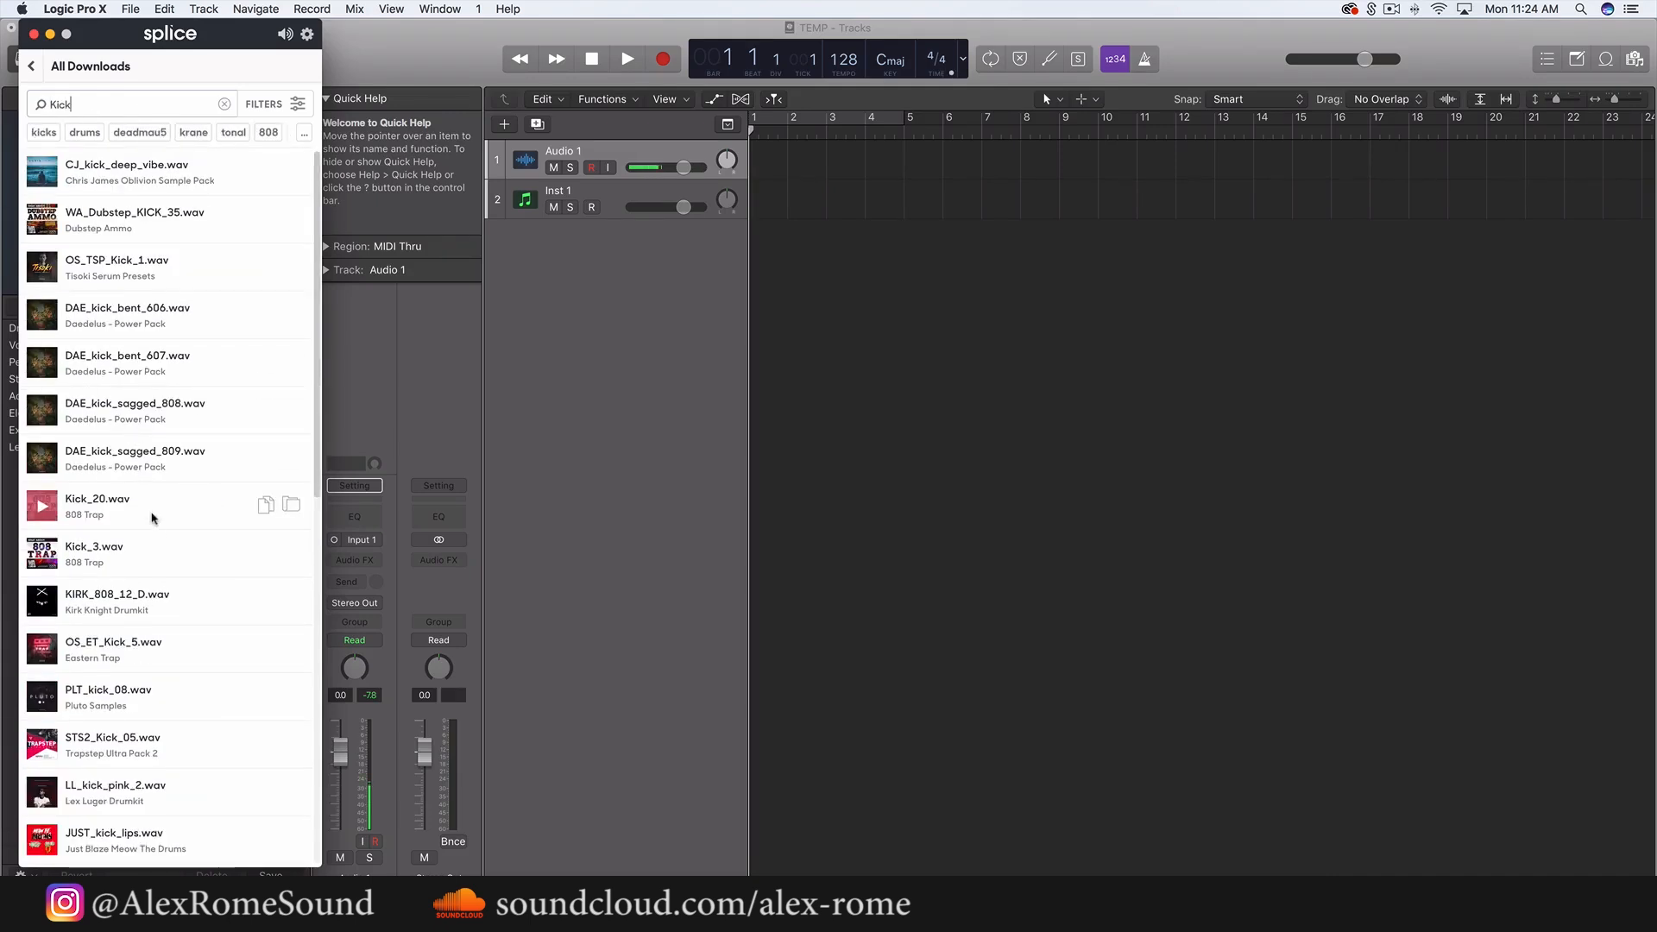
pyautogui.scroll(-3, 154, 518)
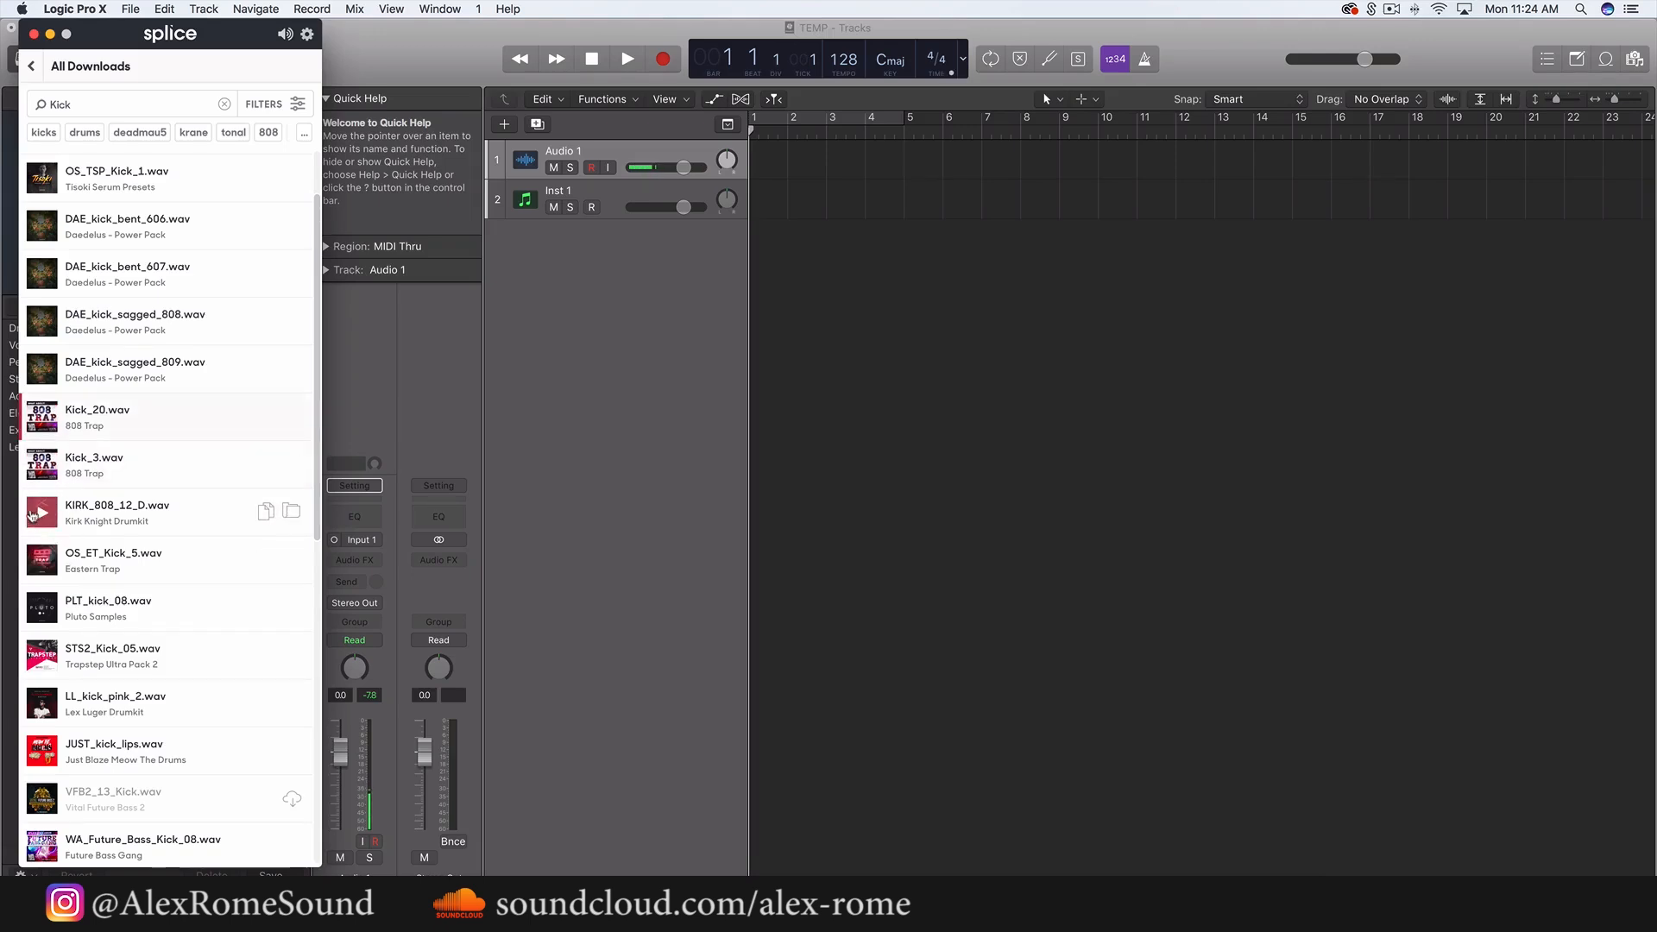
# - Look through the remaining kick results in Splice and add mau5_kick_17_F#m.wav to the audio track in Logic Pro X
pyautogui.scroll(-2, 109, 653)
pyautogui.scroll(-2, 118, 586)
pyautogui.scroll(2, 121, 588)
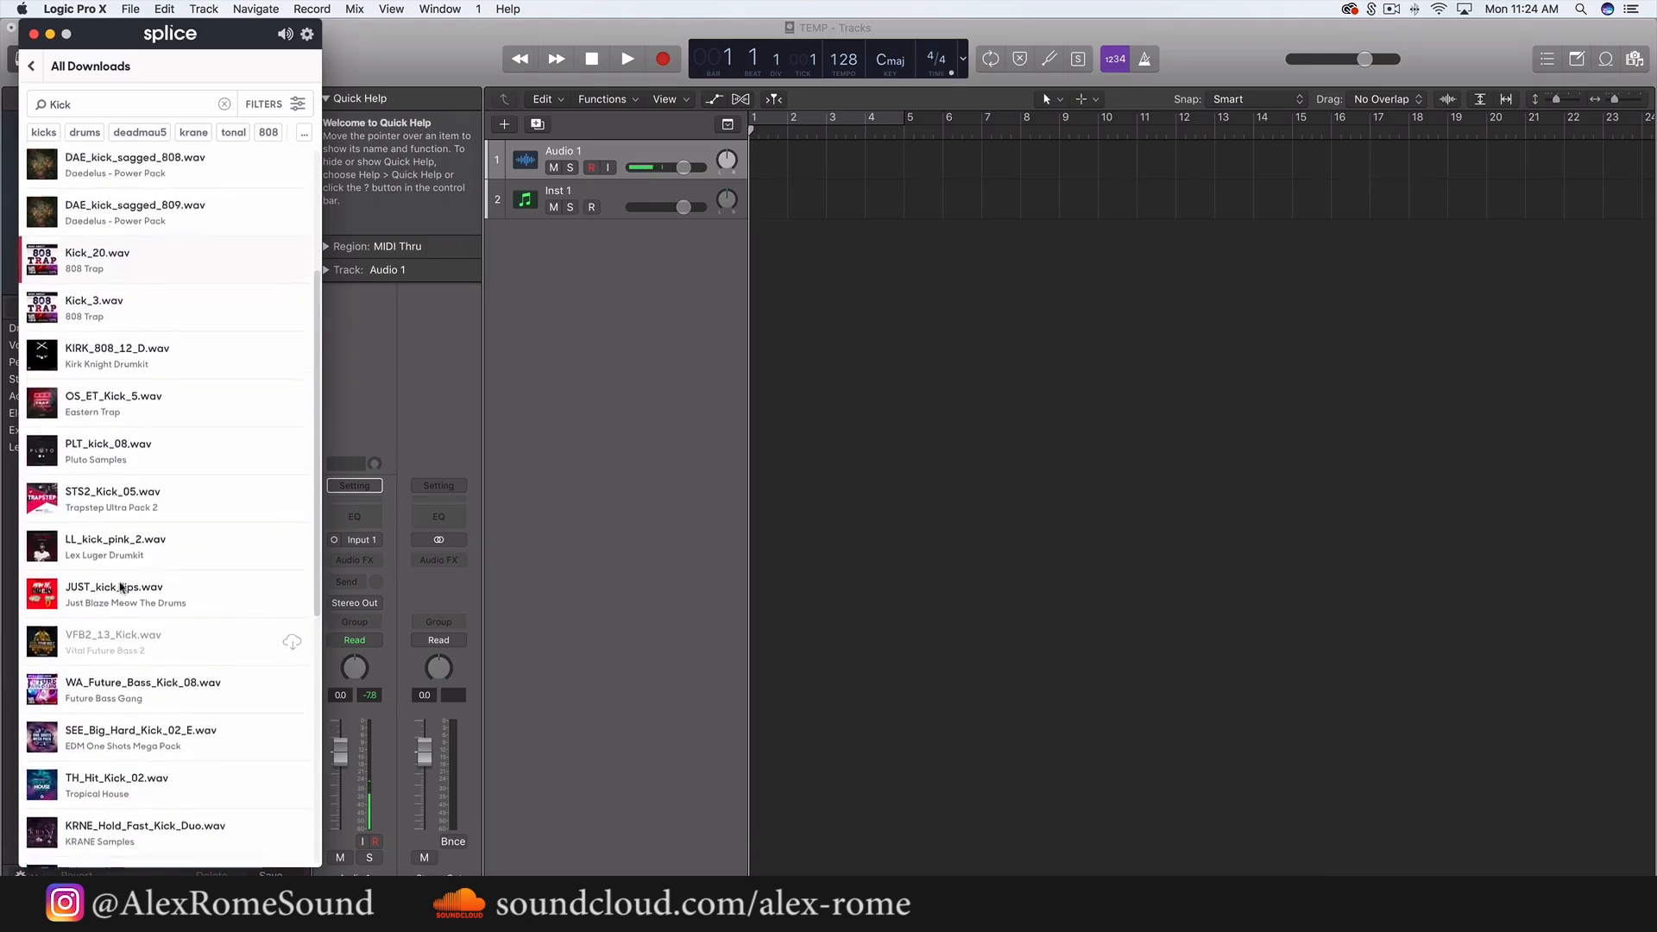
pyautogui.scroll(-15, 121, 589)
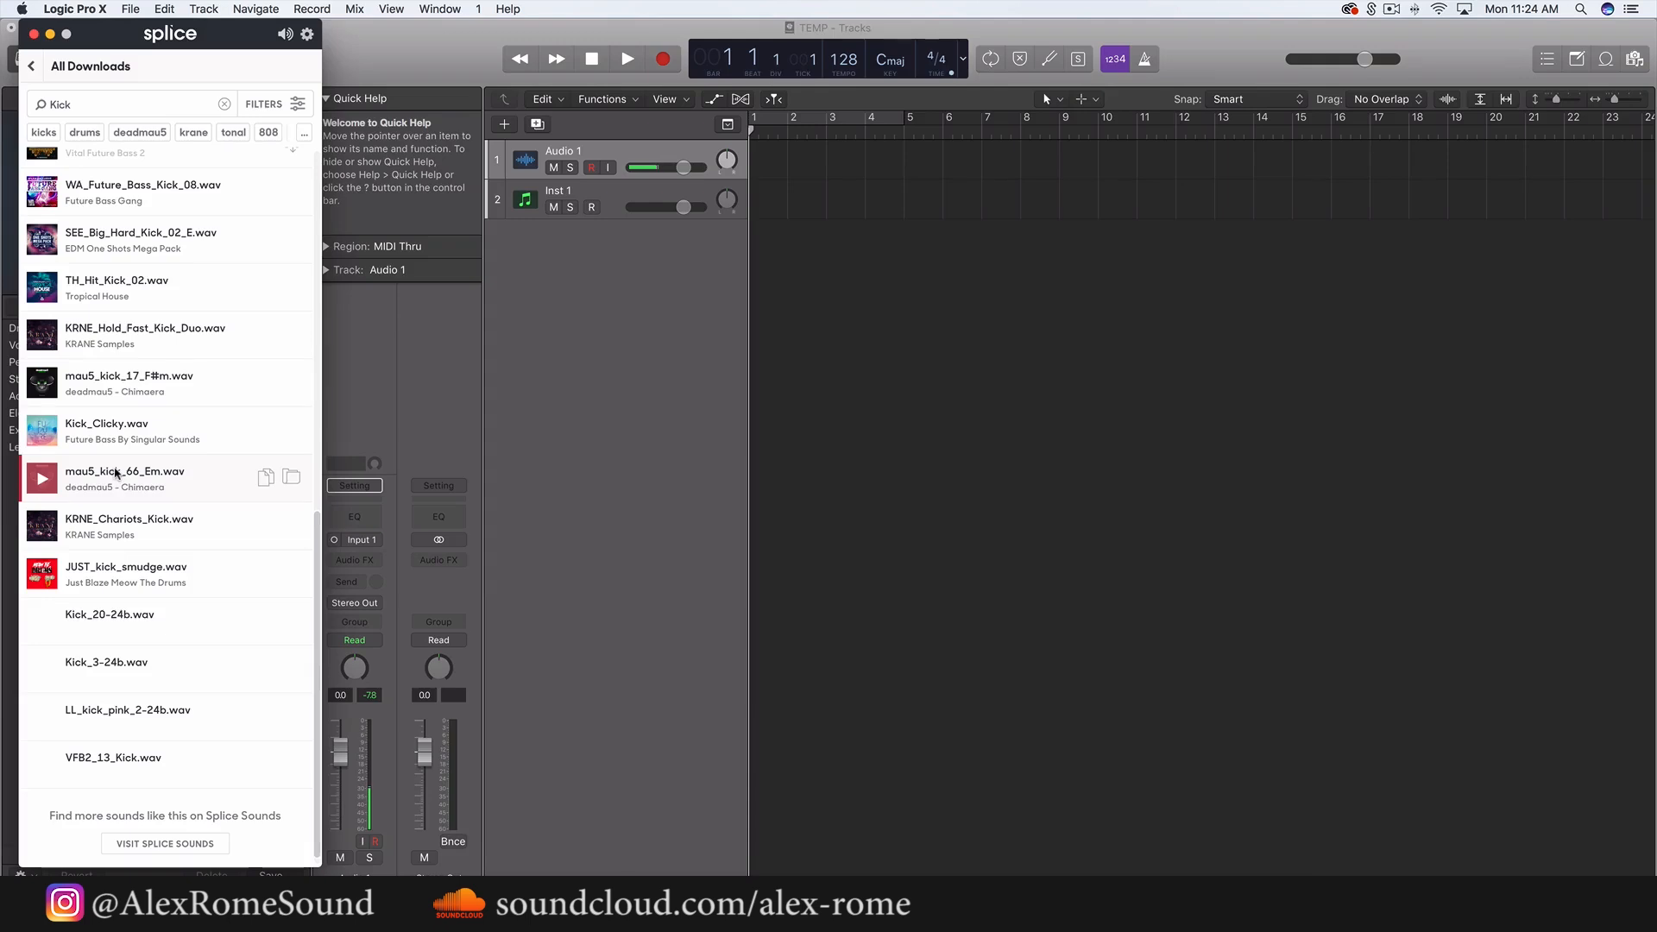
pyautogui.scroll(1, 69, 535)
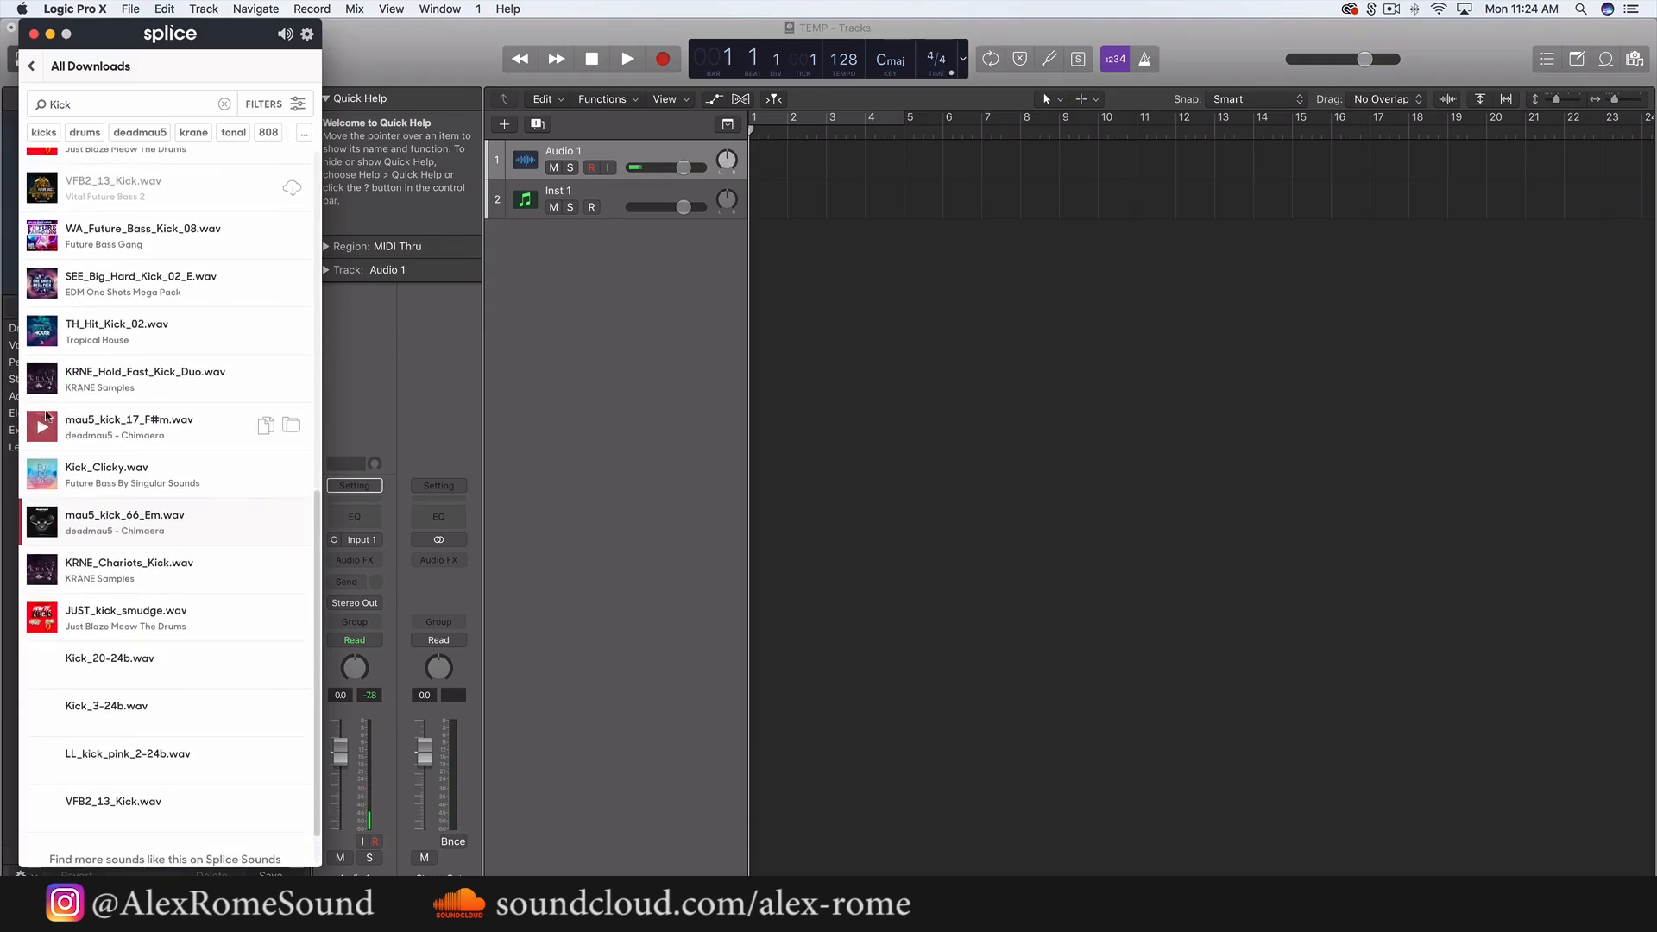
pyautogui.moveTo(97, 415); pyautogui.dragTo(783, 173)
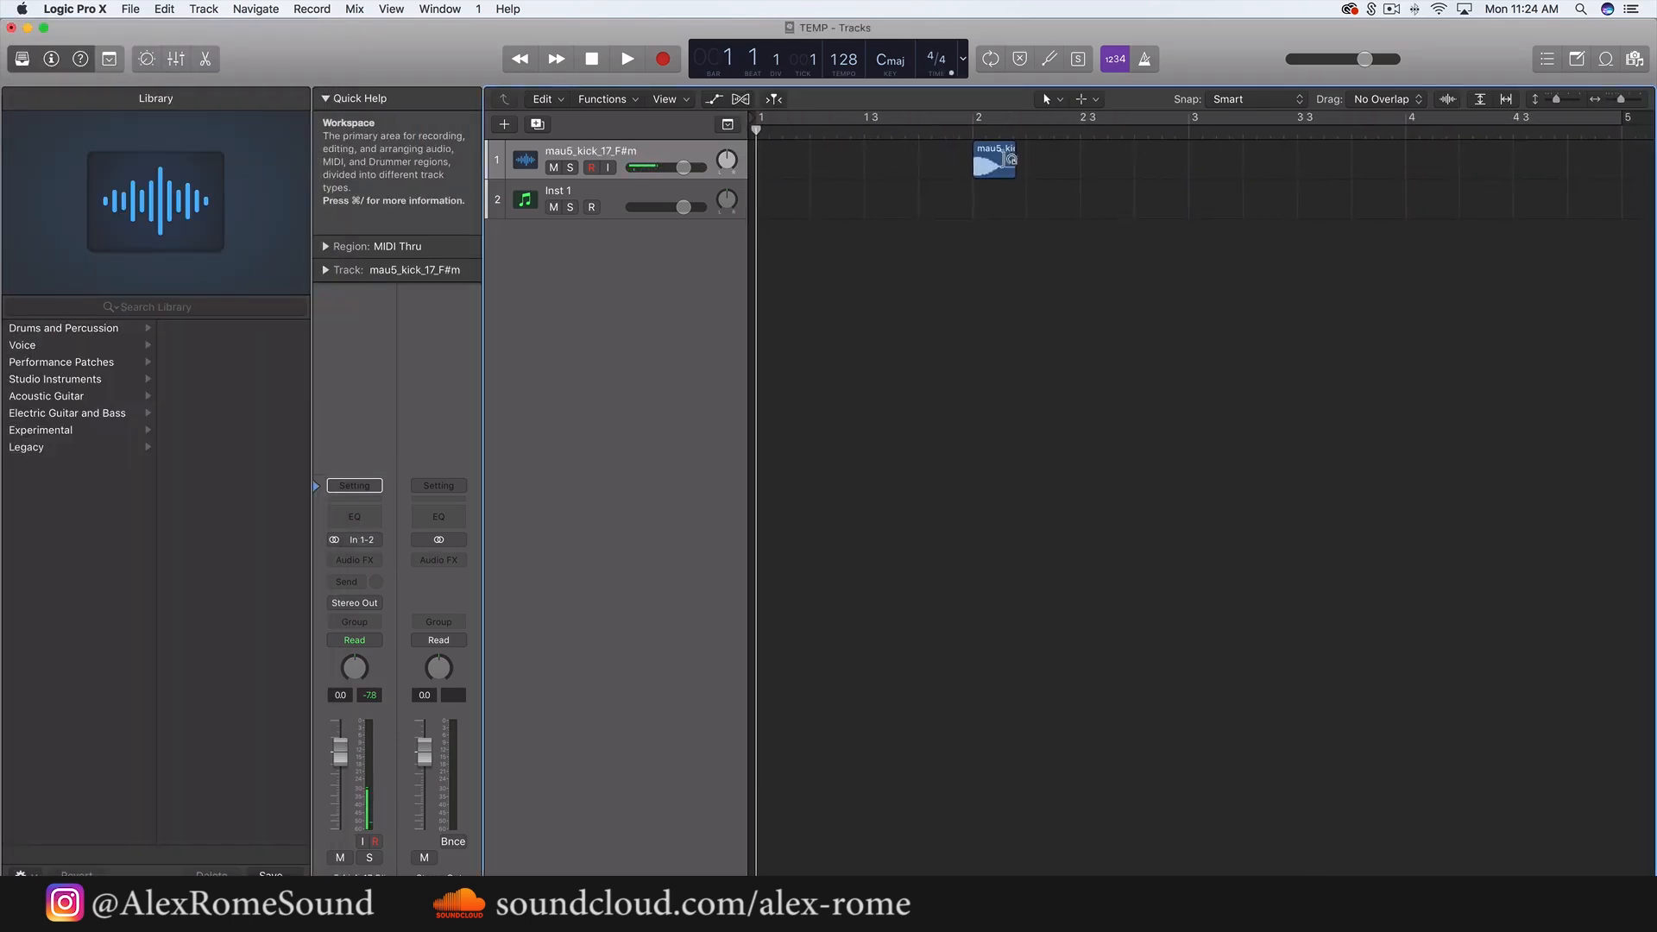
# - Move the kick region to the start of bar 1 and turn on cycling over the first four bars
pyautogui.moveTo(984, 164); pyautogui.dragTo(647, 168)
pyautogui.click(865, 164)
pyautogui.click(862, 120)
# - Audition the kick in playback and lower its track volume to -15.4 dB
pyautogui.press('space')
pyautogui.press('space')
pyautogui.press('space')
pyautogui.press('space')
pyautogui.press('space')
pyautogui.press('space')
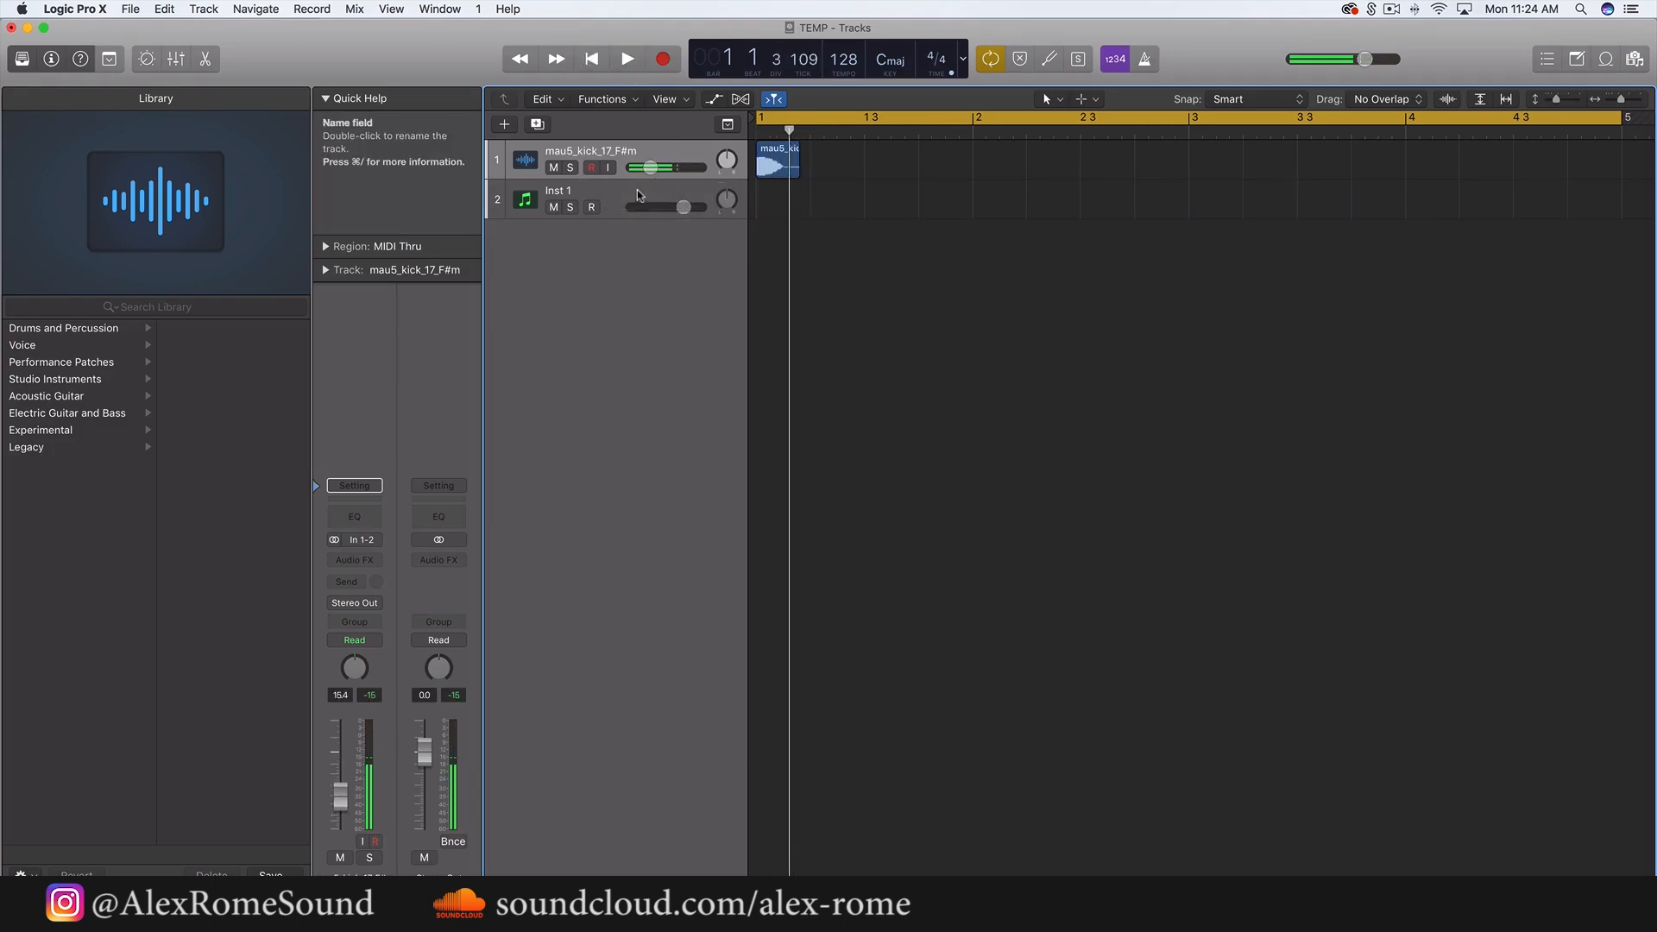
# - Duplicate the kick region and move the copy away from the original within bar 1
pyautogui.click(638, 195)
pyautogui.click(787, 161)
pyautogui.press('super+r')
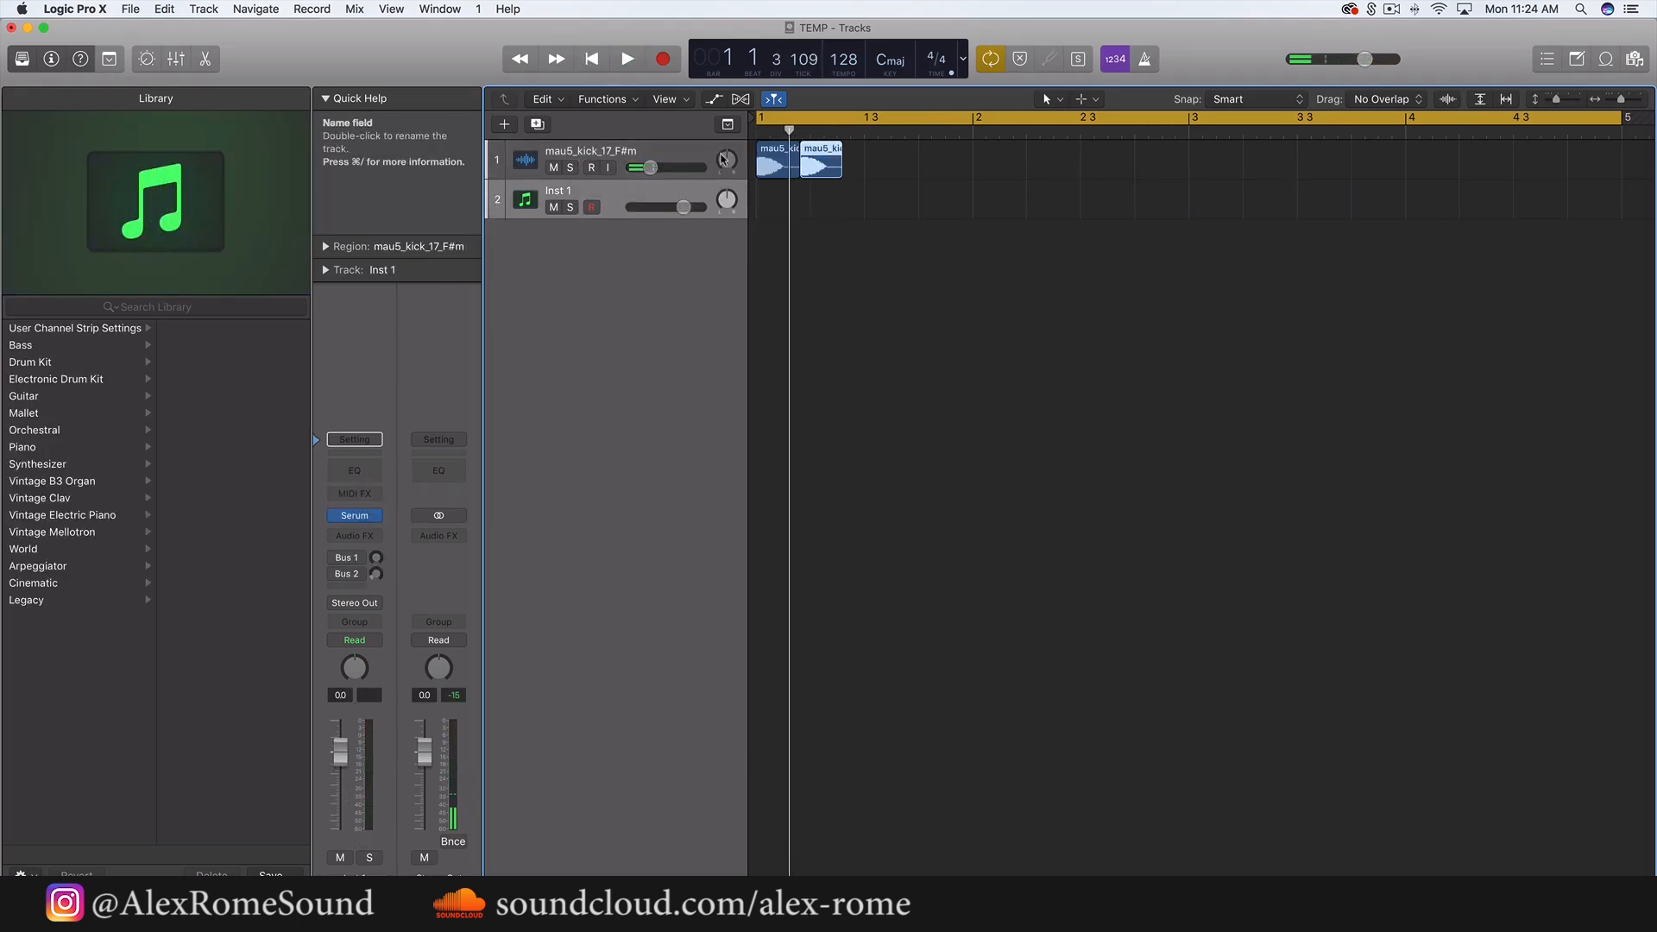
pyautogui.moveTo(826, 161); pyautogui.dragTo(868, 161)
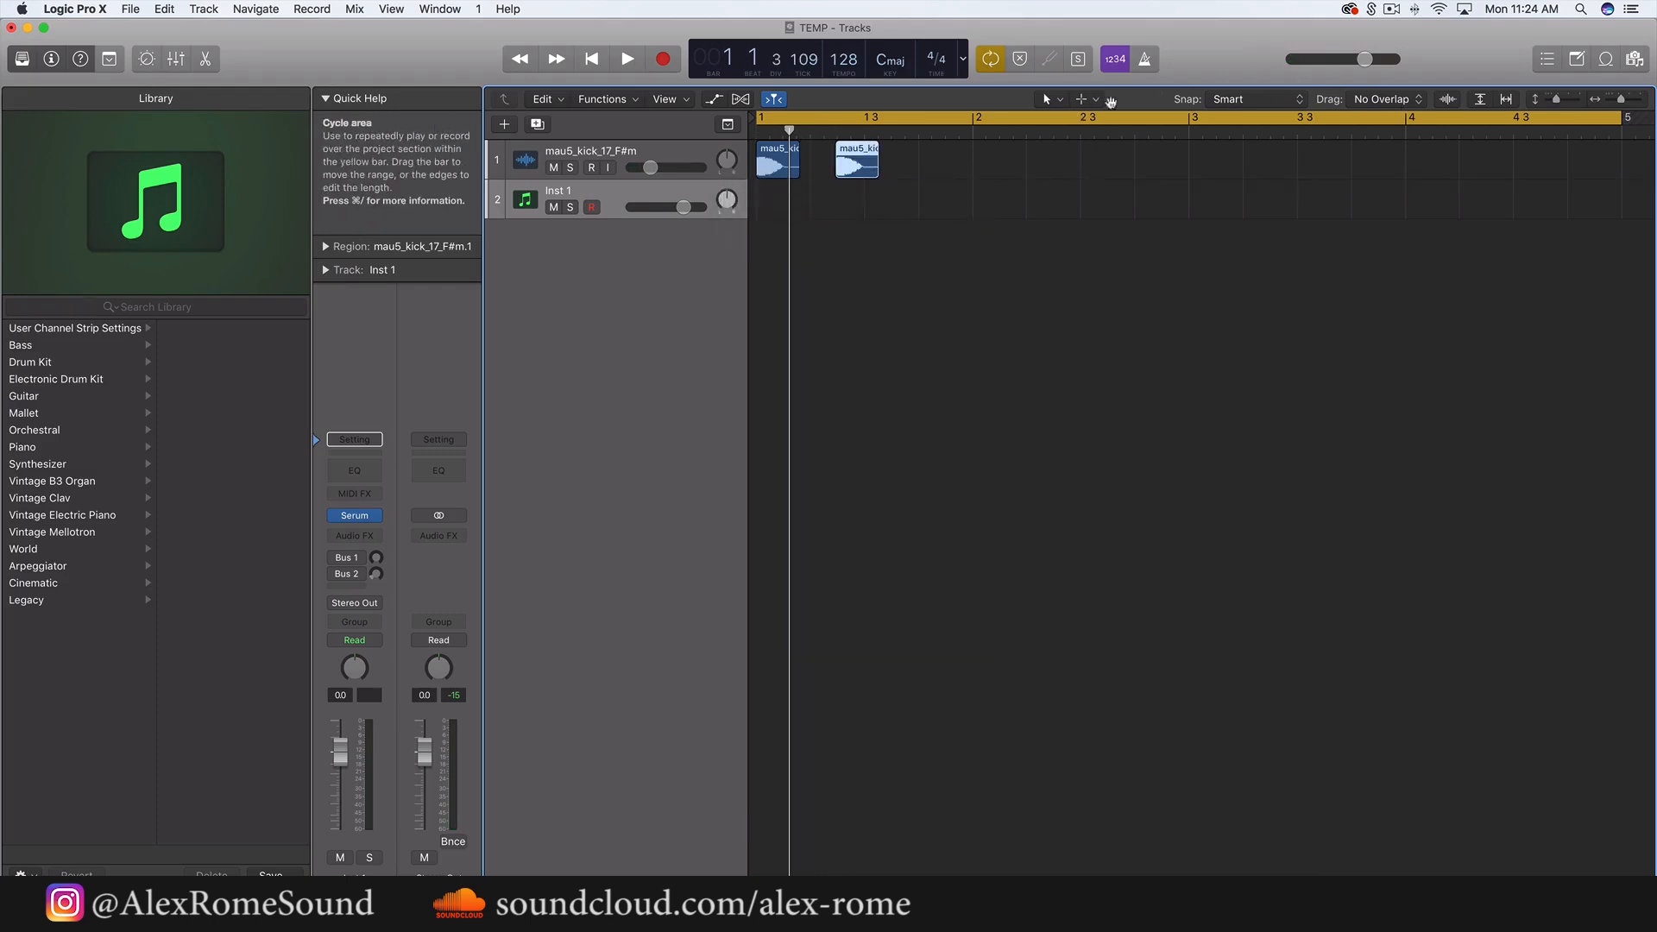
# - Set regions to snap to absolute value and align the duplicated kick with beat 2 of bar 1
pyautogui.click(1253, 98)
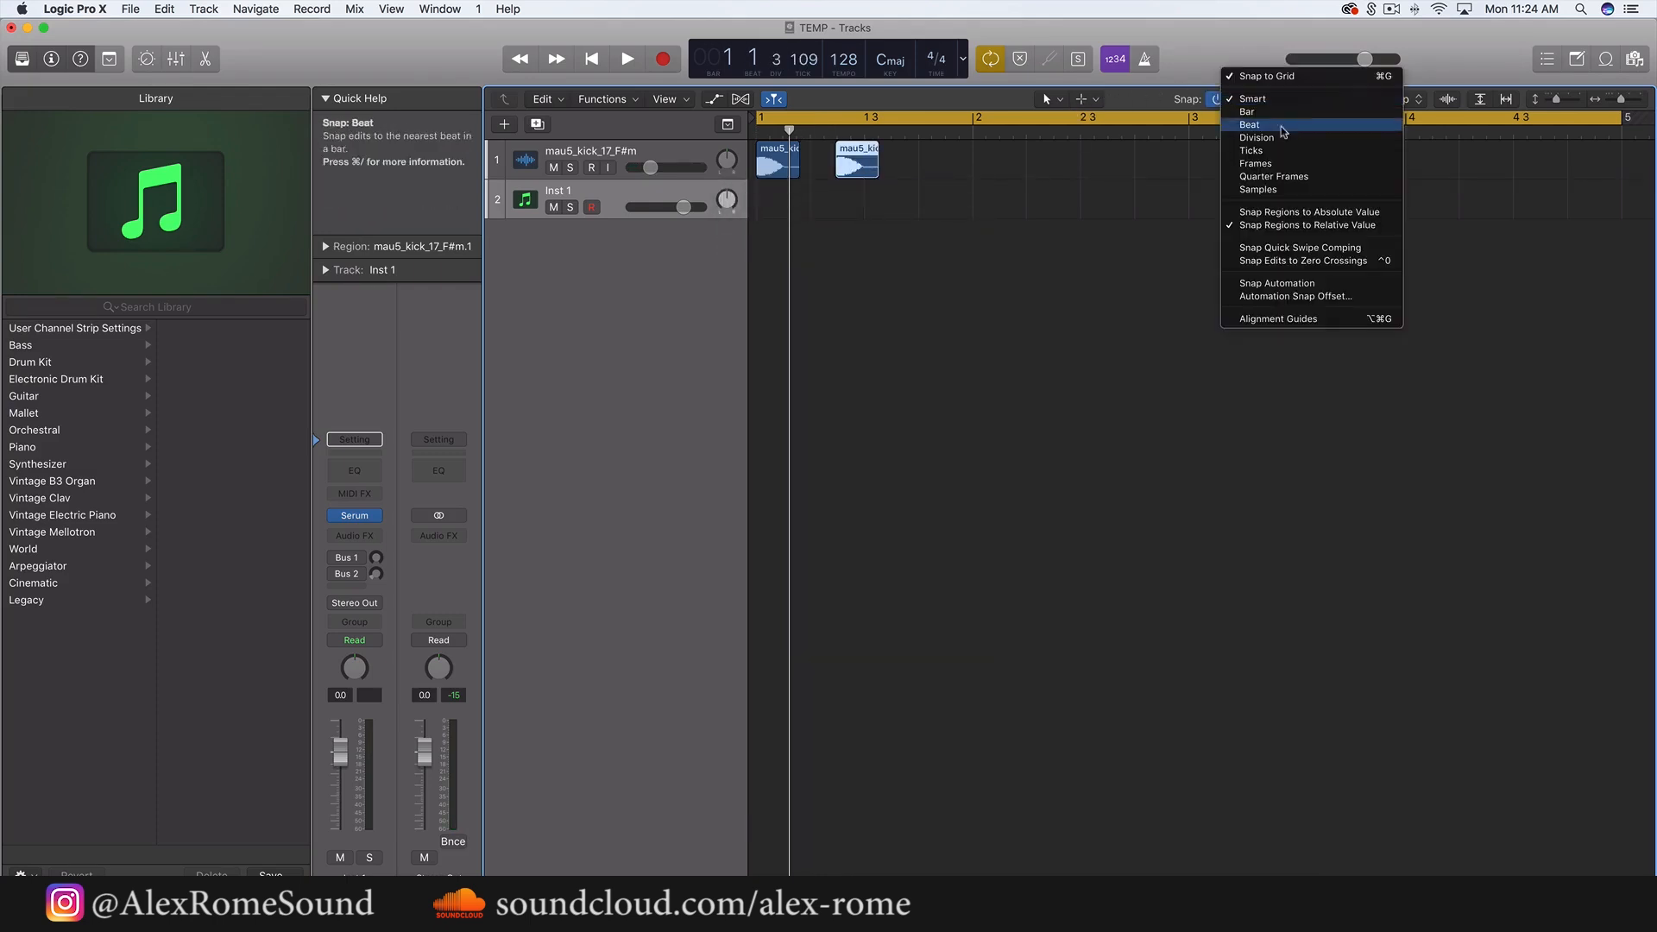
pyautogui.click(1302, 214)
pyautogui.scroll(5, 871, 167)
pyautogui.hscroll(-4, 873, 168)
pyautogui.hscroll(2, 985, 167)
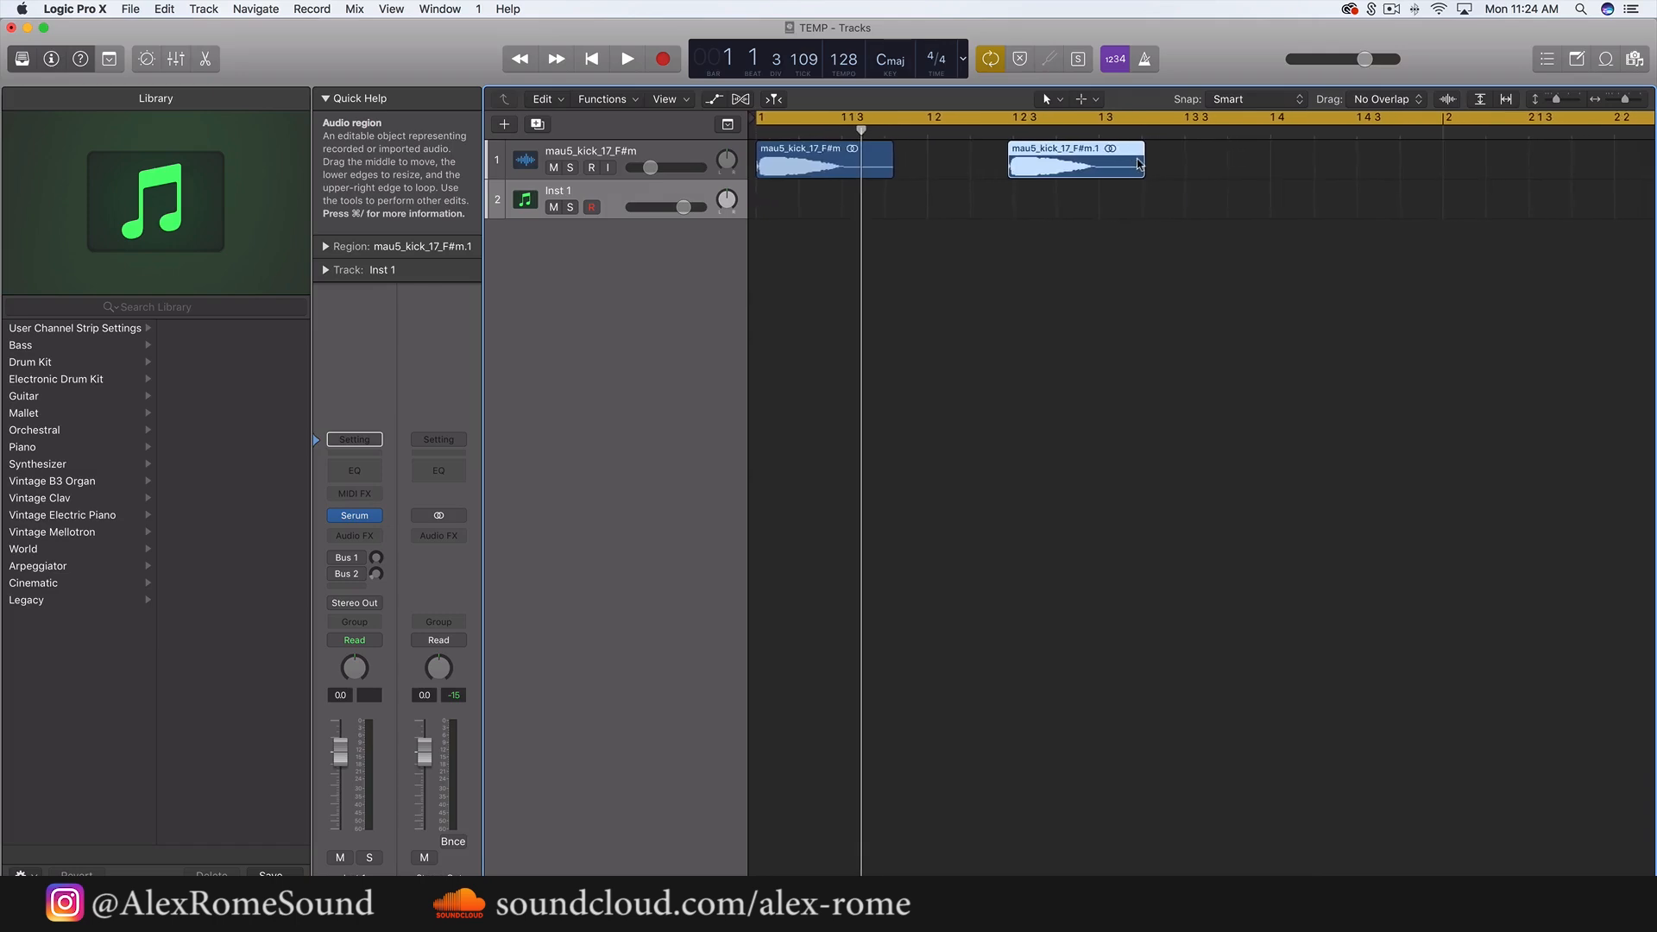
pyautogui.moveTo(1014, 169); pyautogui.dragTo(933, 169)
# - Duplicate both kick regions and place the copies on beats 3 and 4 of bar 1
pyautogui.press('super+a')
pyautogui.press('super+r')
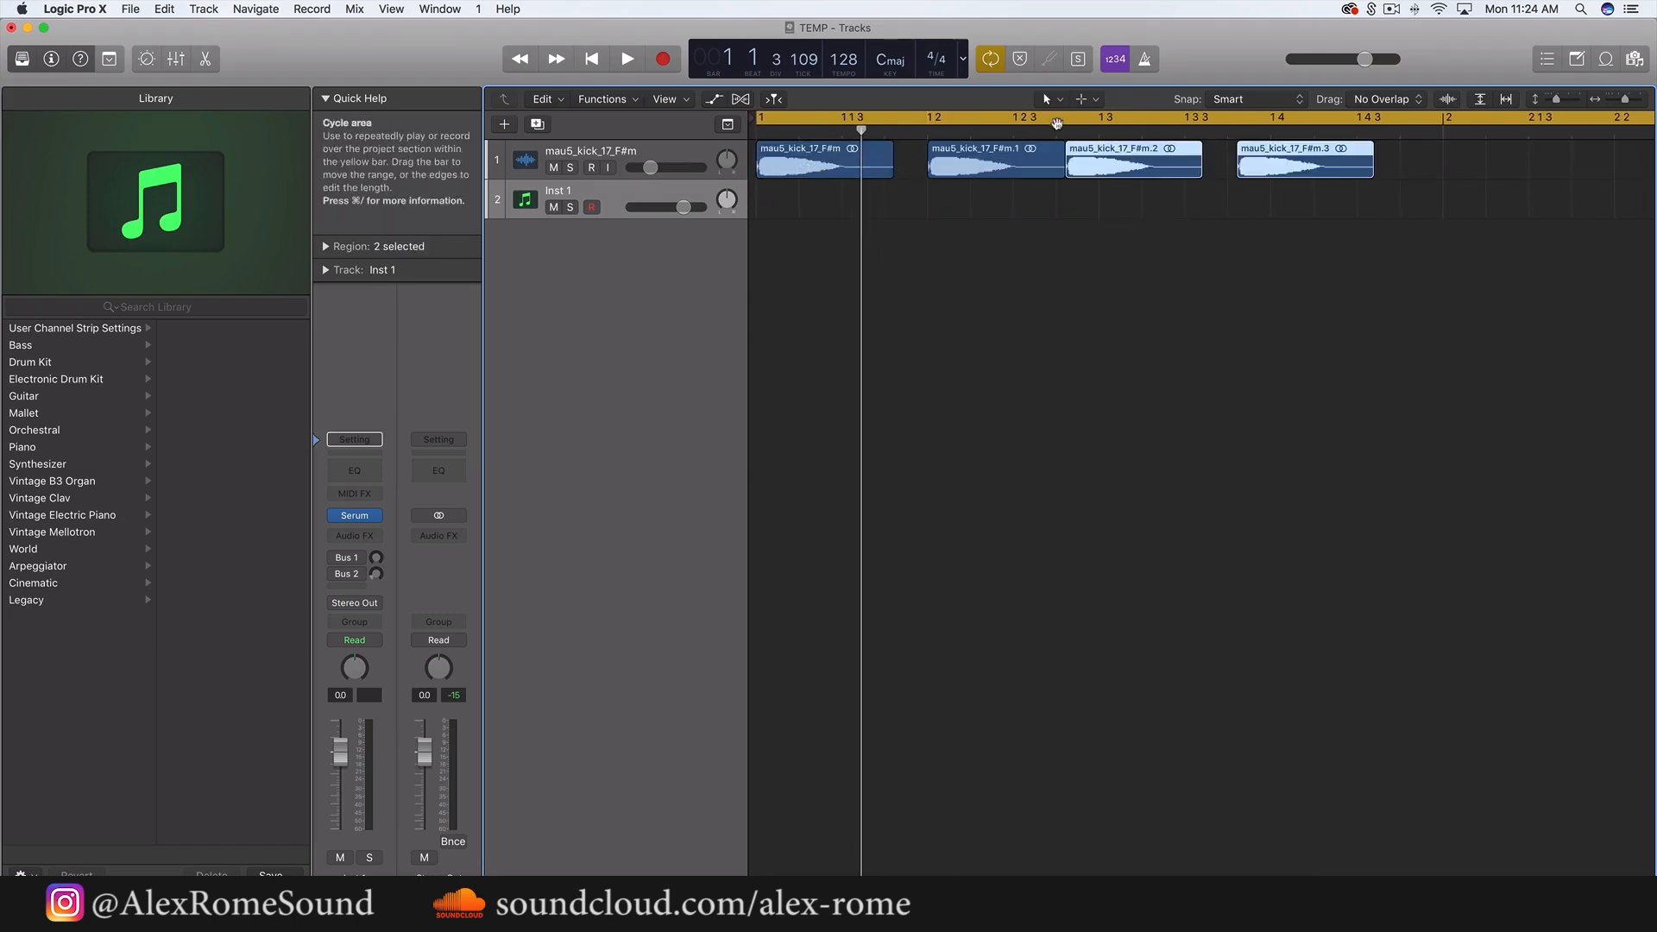
pyautogui.moveTo(1093, 158); pyautogui.dragTo(706, 168)
# - Duplicate the four kick regions of bar 1 and align the copies with the beats of bar 2
pyautogui.press('super+Left')
pyautogui.press('super+Left')
pyautogui.press('super+r')
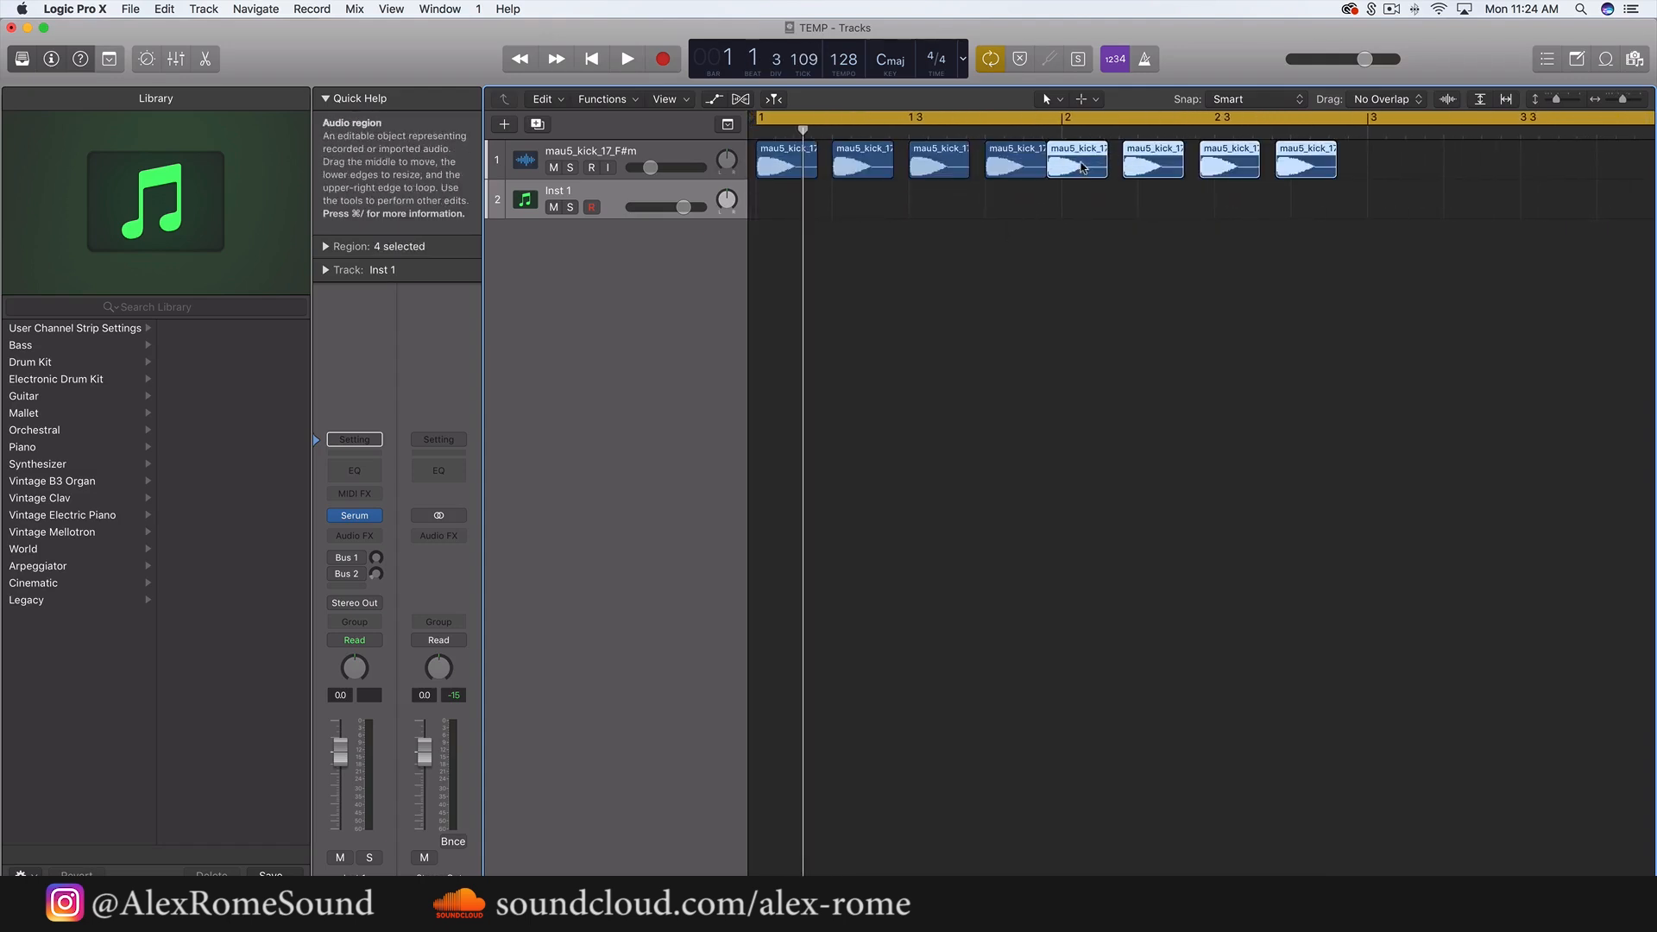
pyautogui.moveTo(1082, 168); pyautogui.dragTo(706, 169)
# - Duplicate the eight kick regions and align the copies with the start of bar 3 to fill four bars
pyautogui.press('super+Left')
pyautogui.press('super+Left')
pyautogui.press('super+Left')
pyautogui.press('super+r')
pyautogui.moveTo(992, 157); pyautogui.dragTo(1245, 166)
pyautogui.click(1020, 202)
pyautogui.press('super+Right')
pyautogui.press('super+Right')
pyautogui.click(1038, 172)
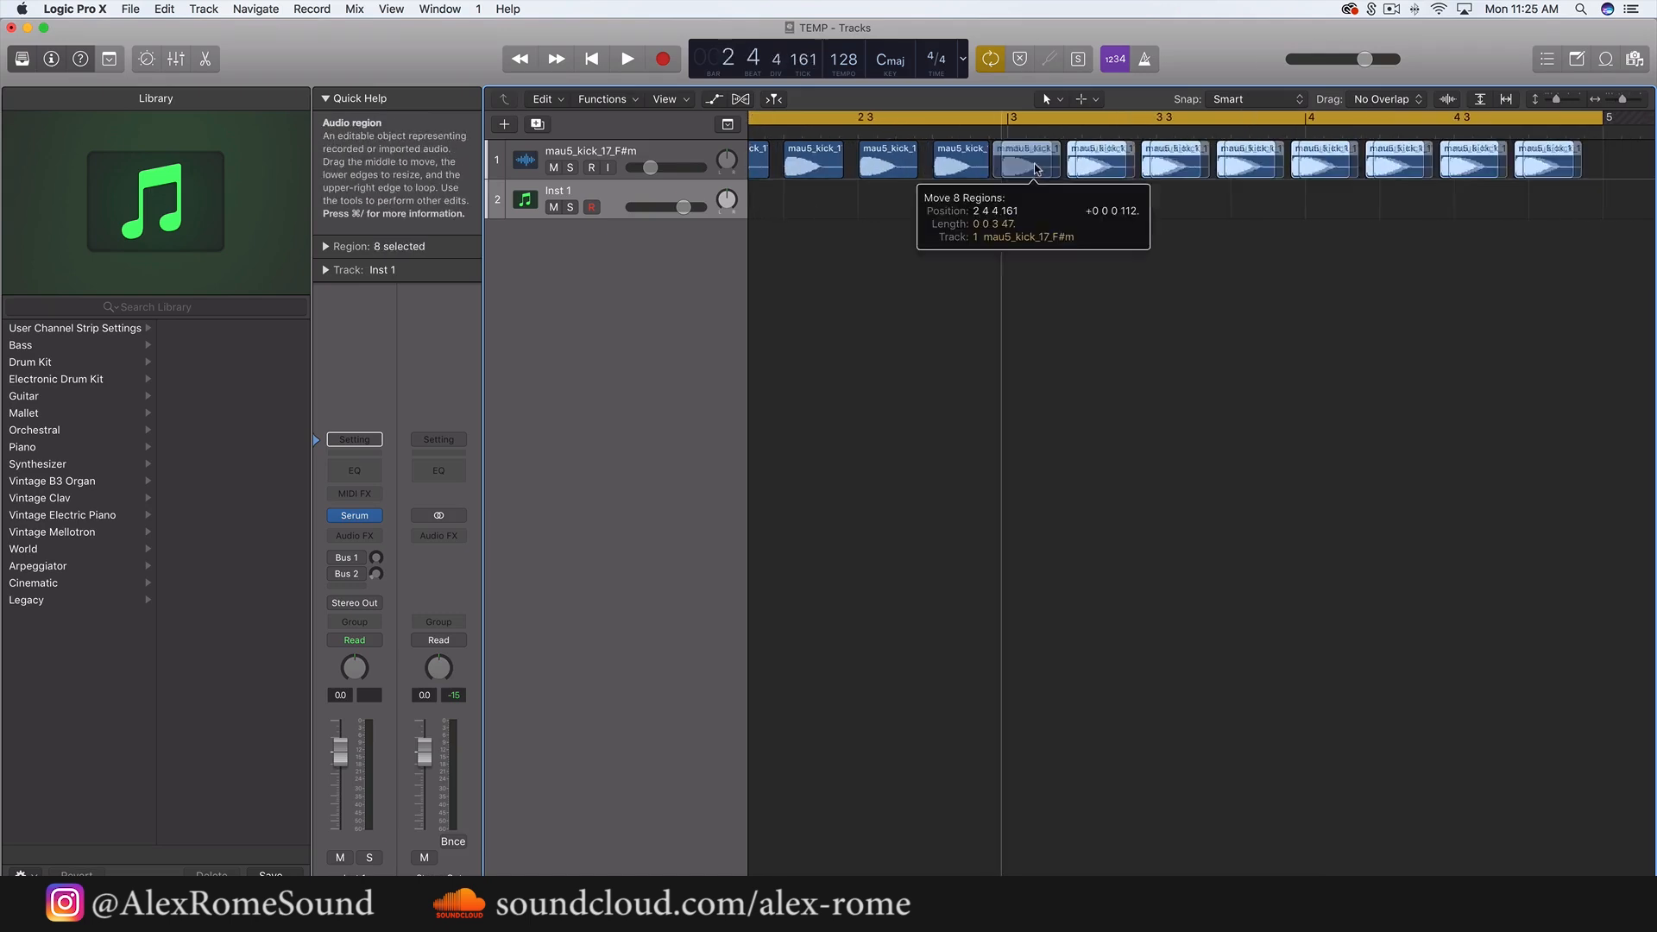
pyautogui.press('super+Left')
pyautogui.press('super+Left')
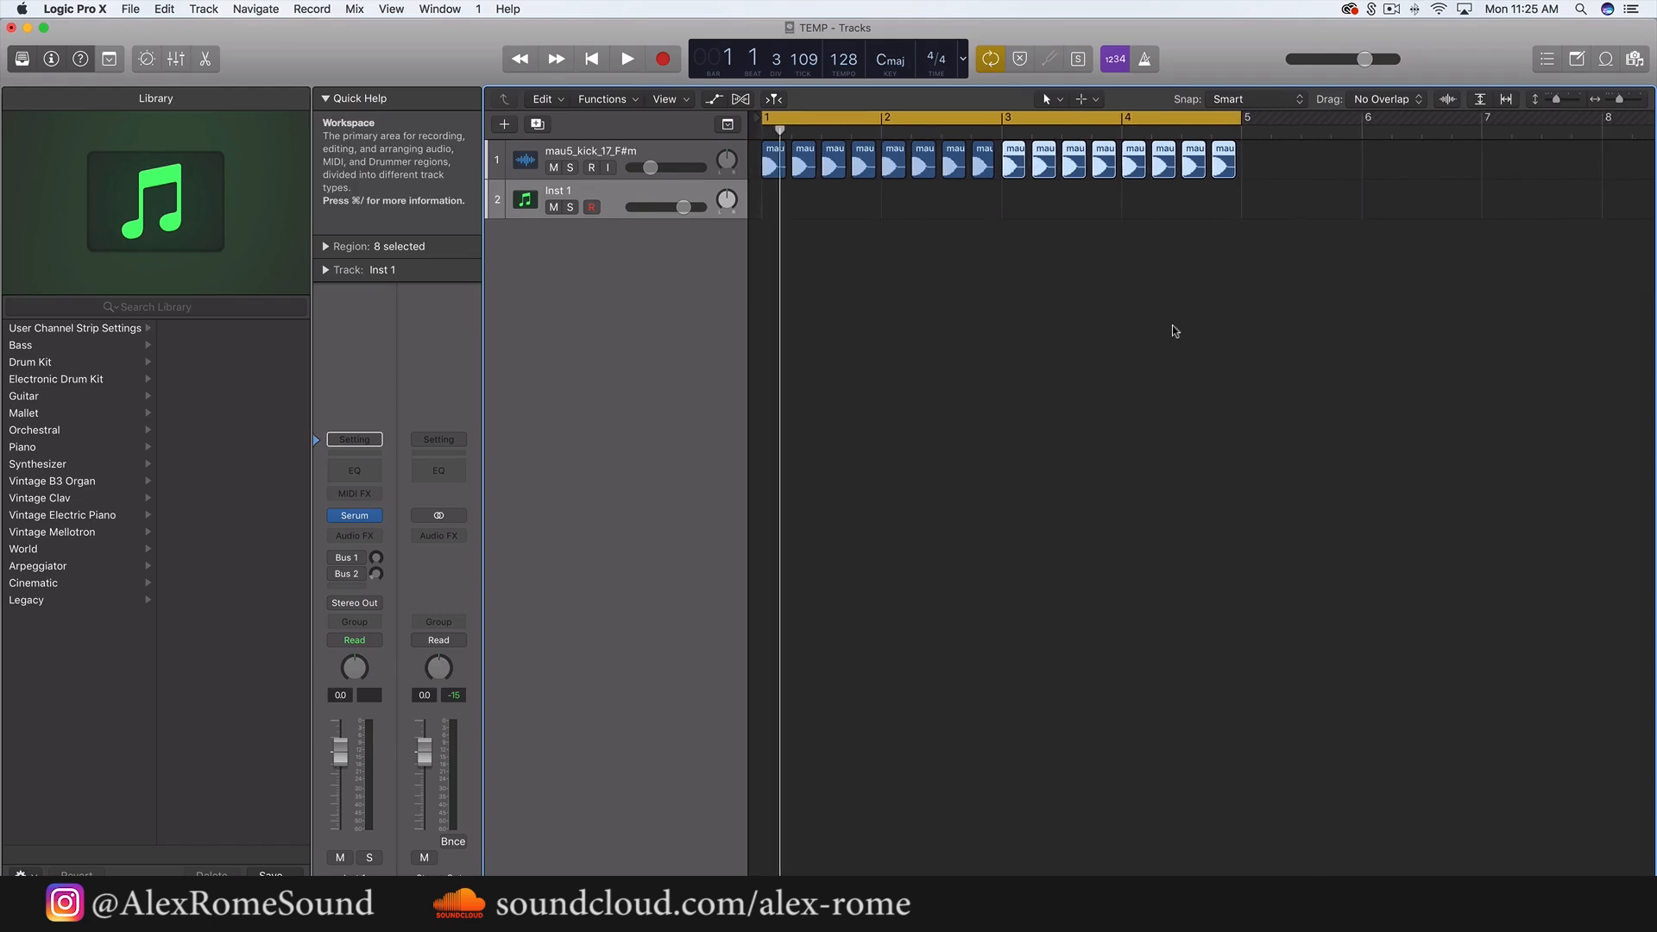
pyautogui.click(1166, 328)
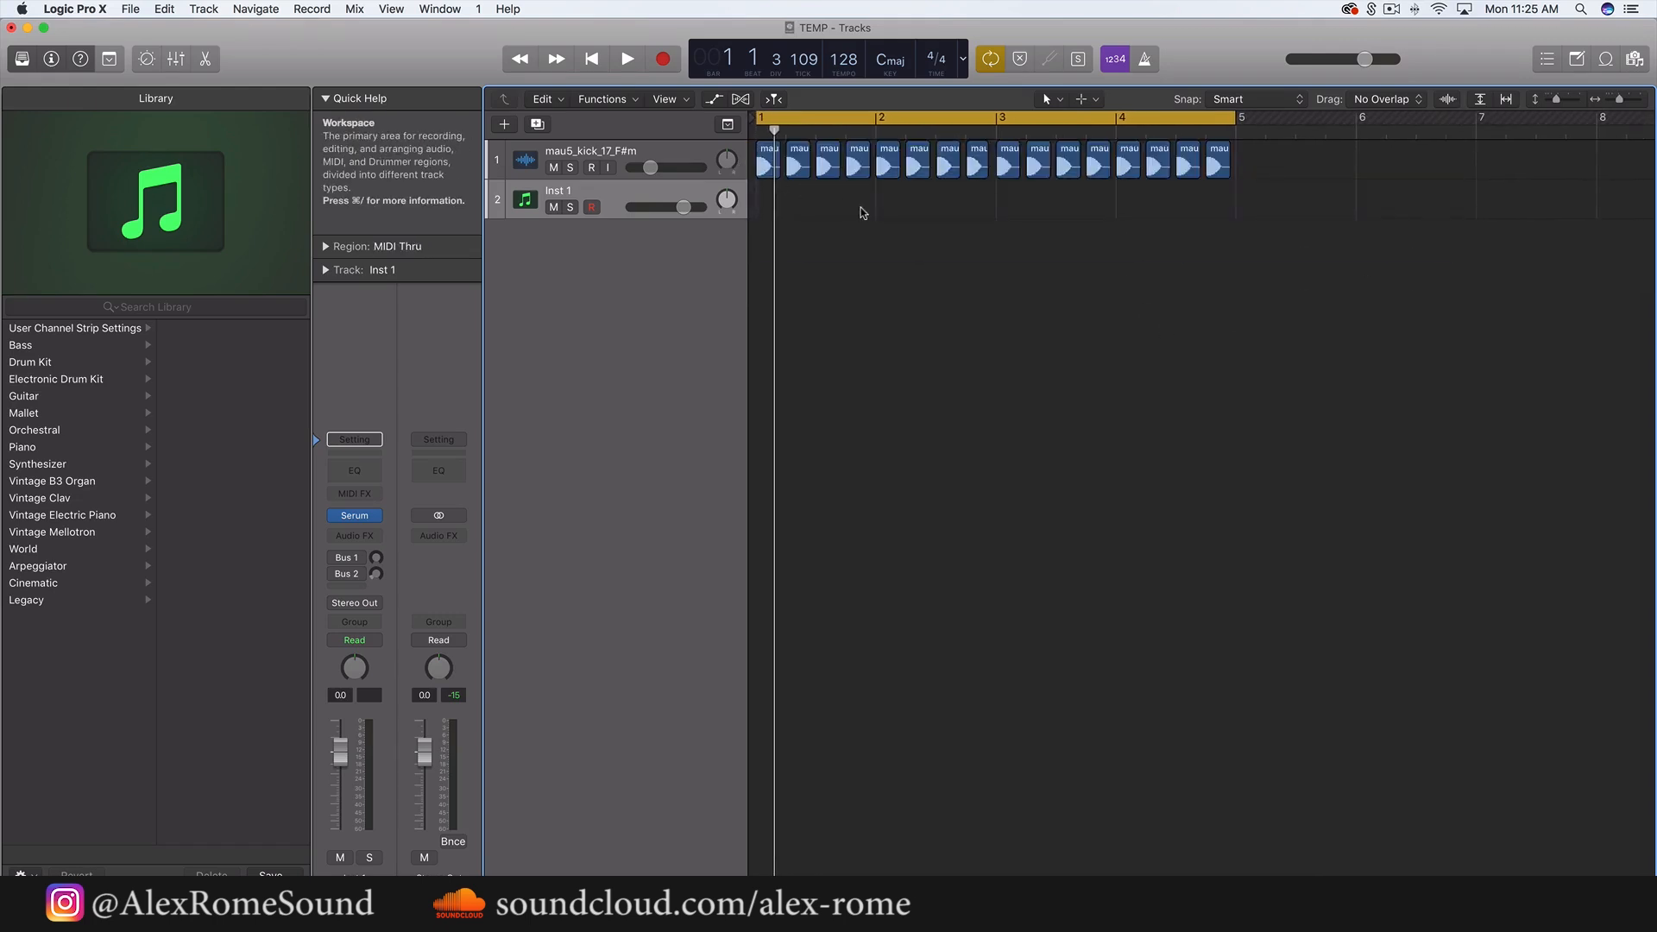
# - Return the playhead to the project start, select the kick track and play back the four-bar kick pattern
pyautogui.press('super+Right')
pyautogui.press('super+Right')
pyautogui.hscroll(-2, 861, 207)
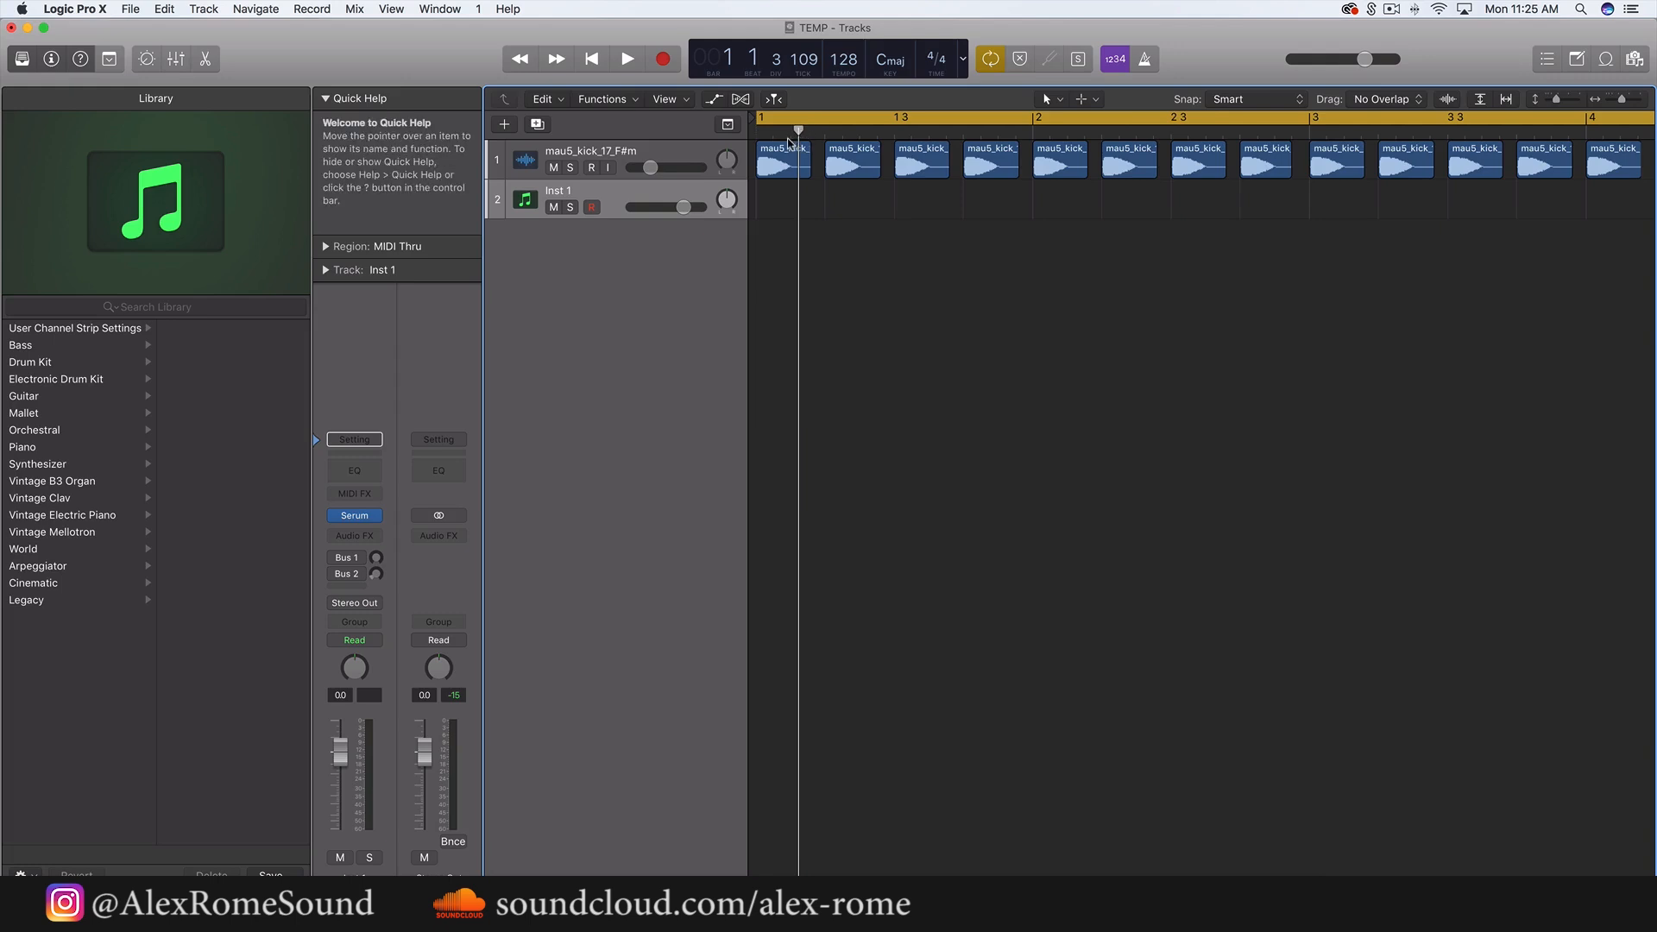
pyautogui.press('Return')
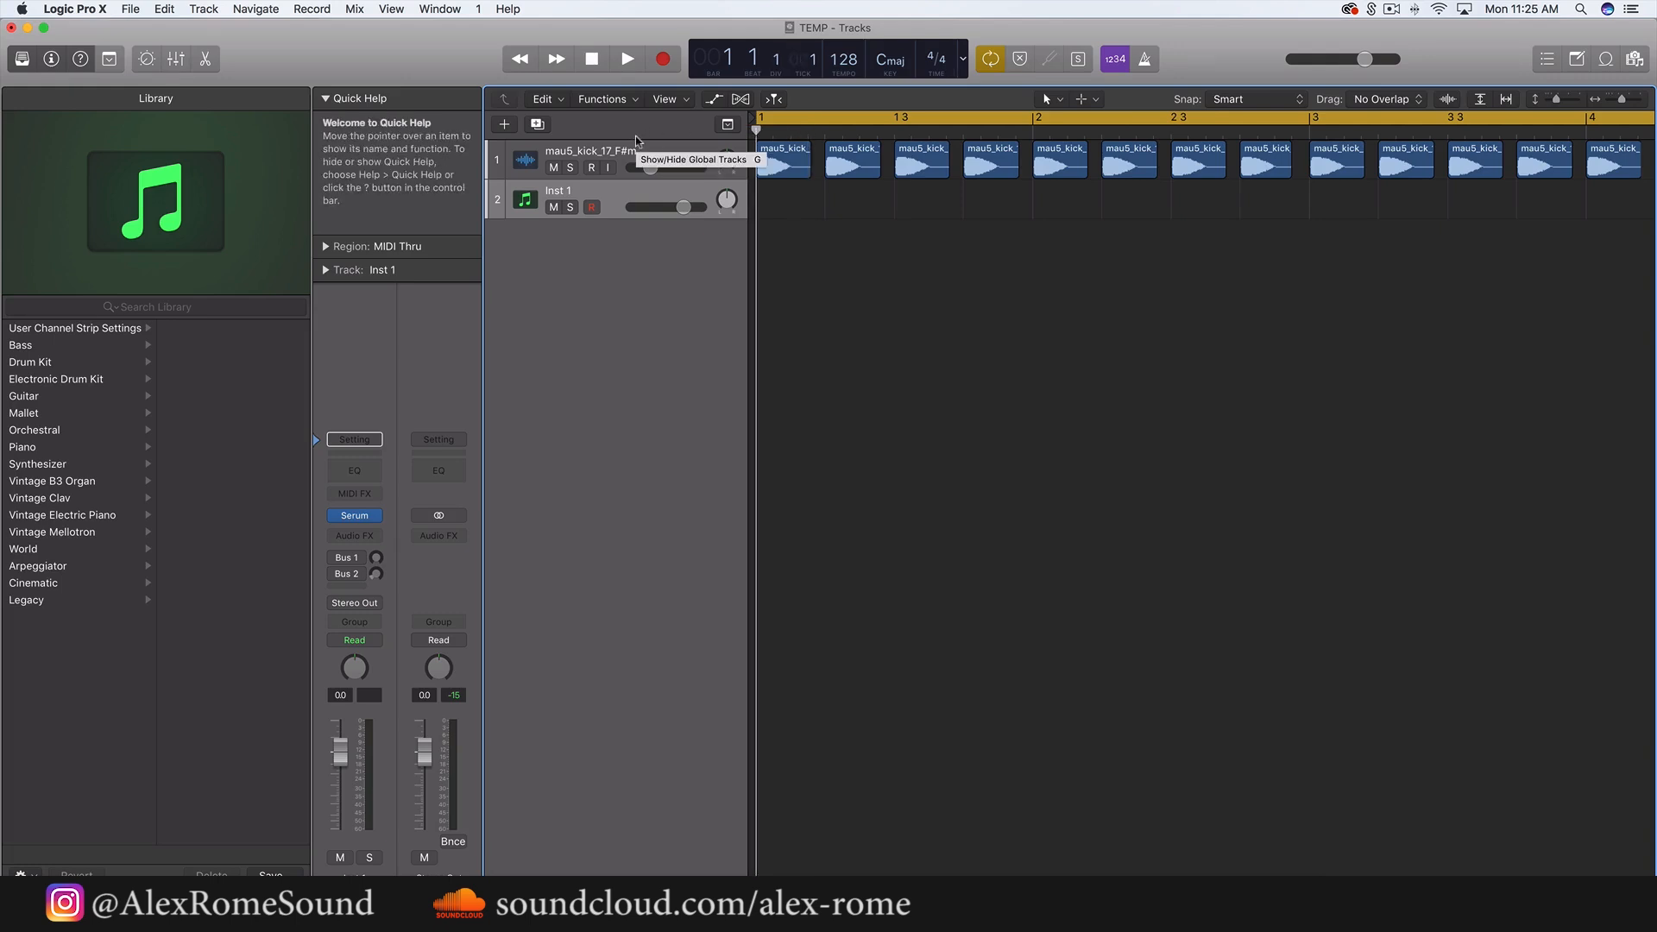
pyautogui.press('super+Left')
pyautogui.press('super+Left')
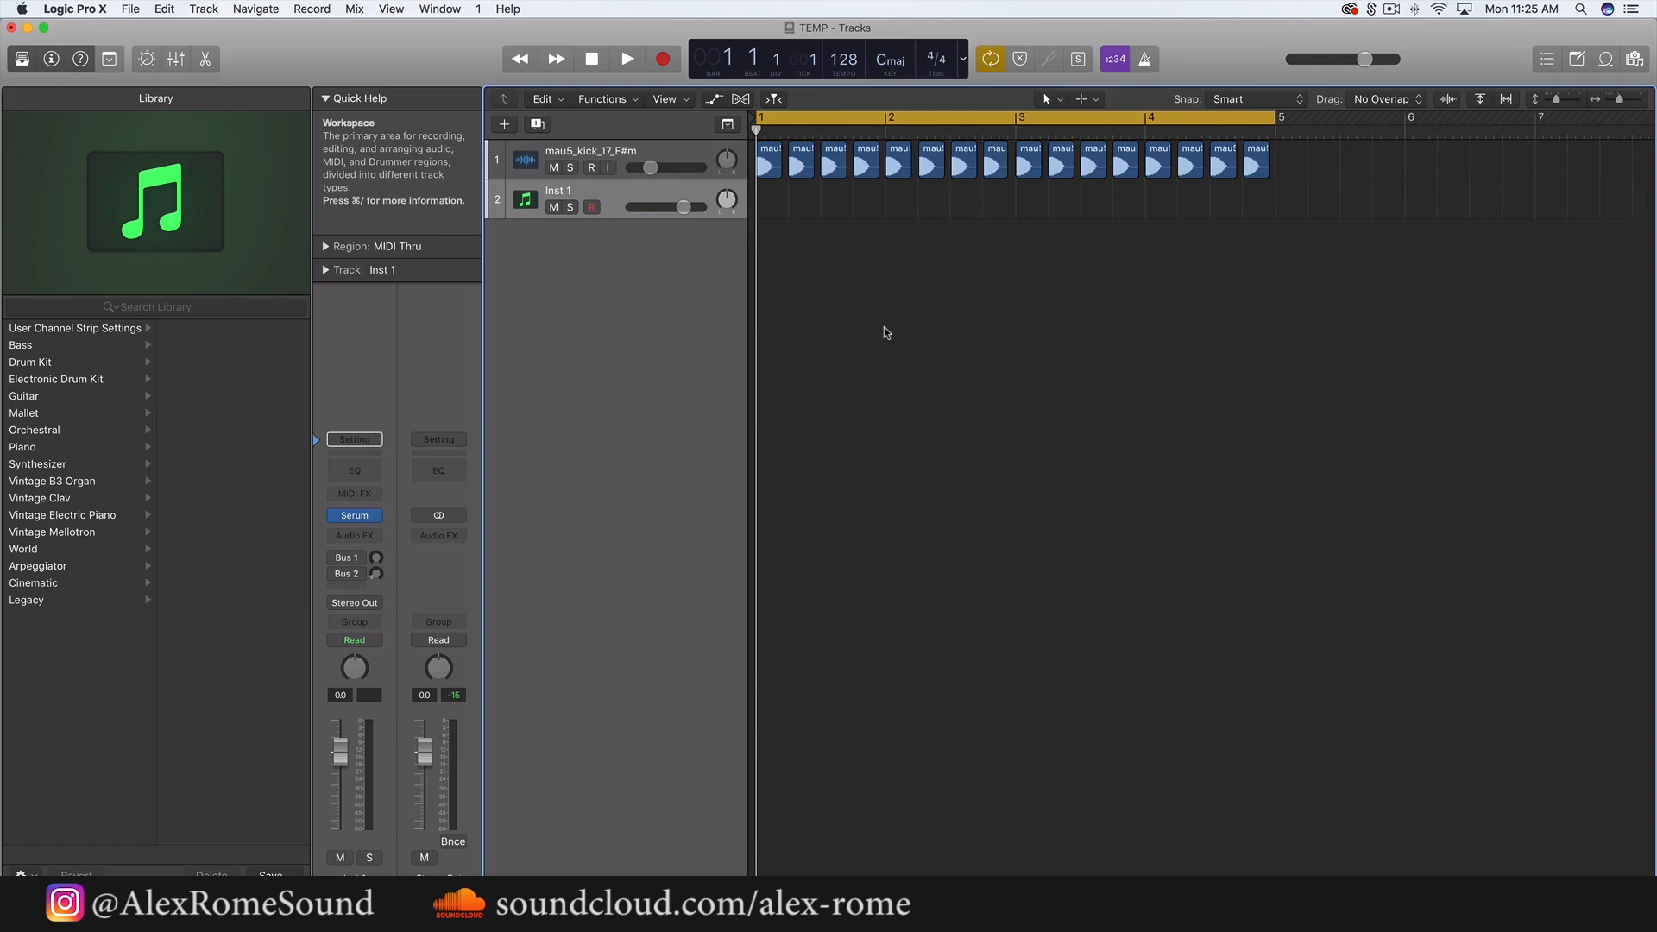
pyautogui.moveTo(1351, 204); pyautogui.dragTo(732, 134)
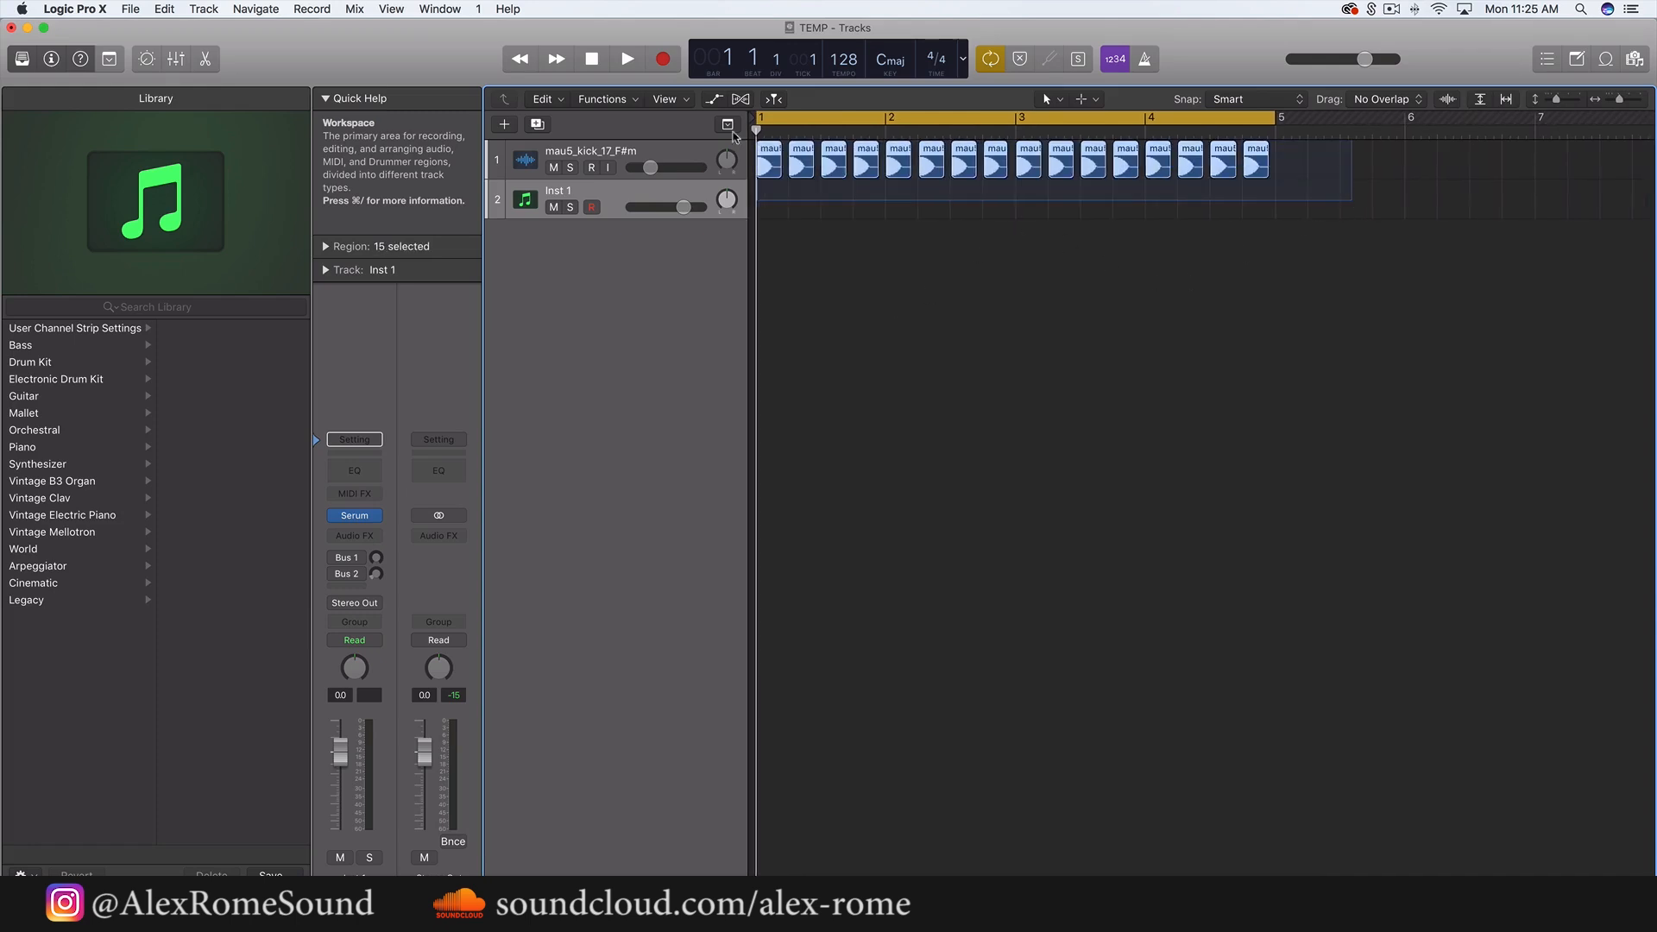
pyautogui.click(862, 229)
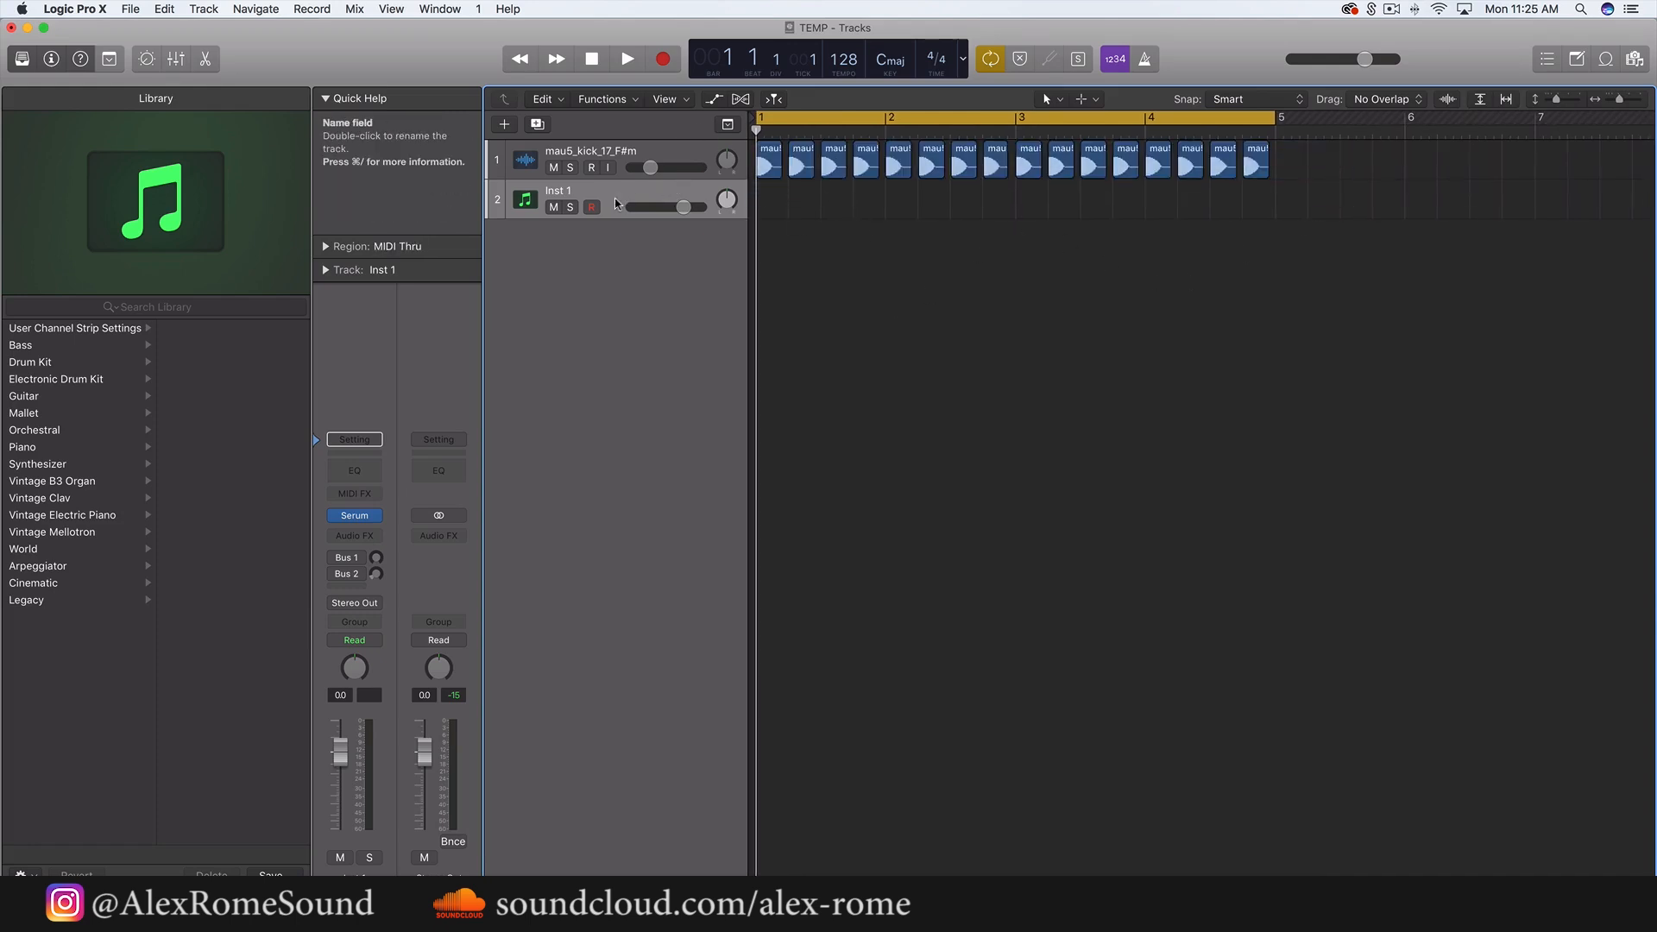
pyautogui.click(721, 174)
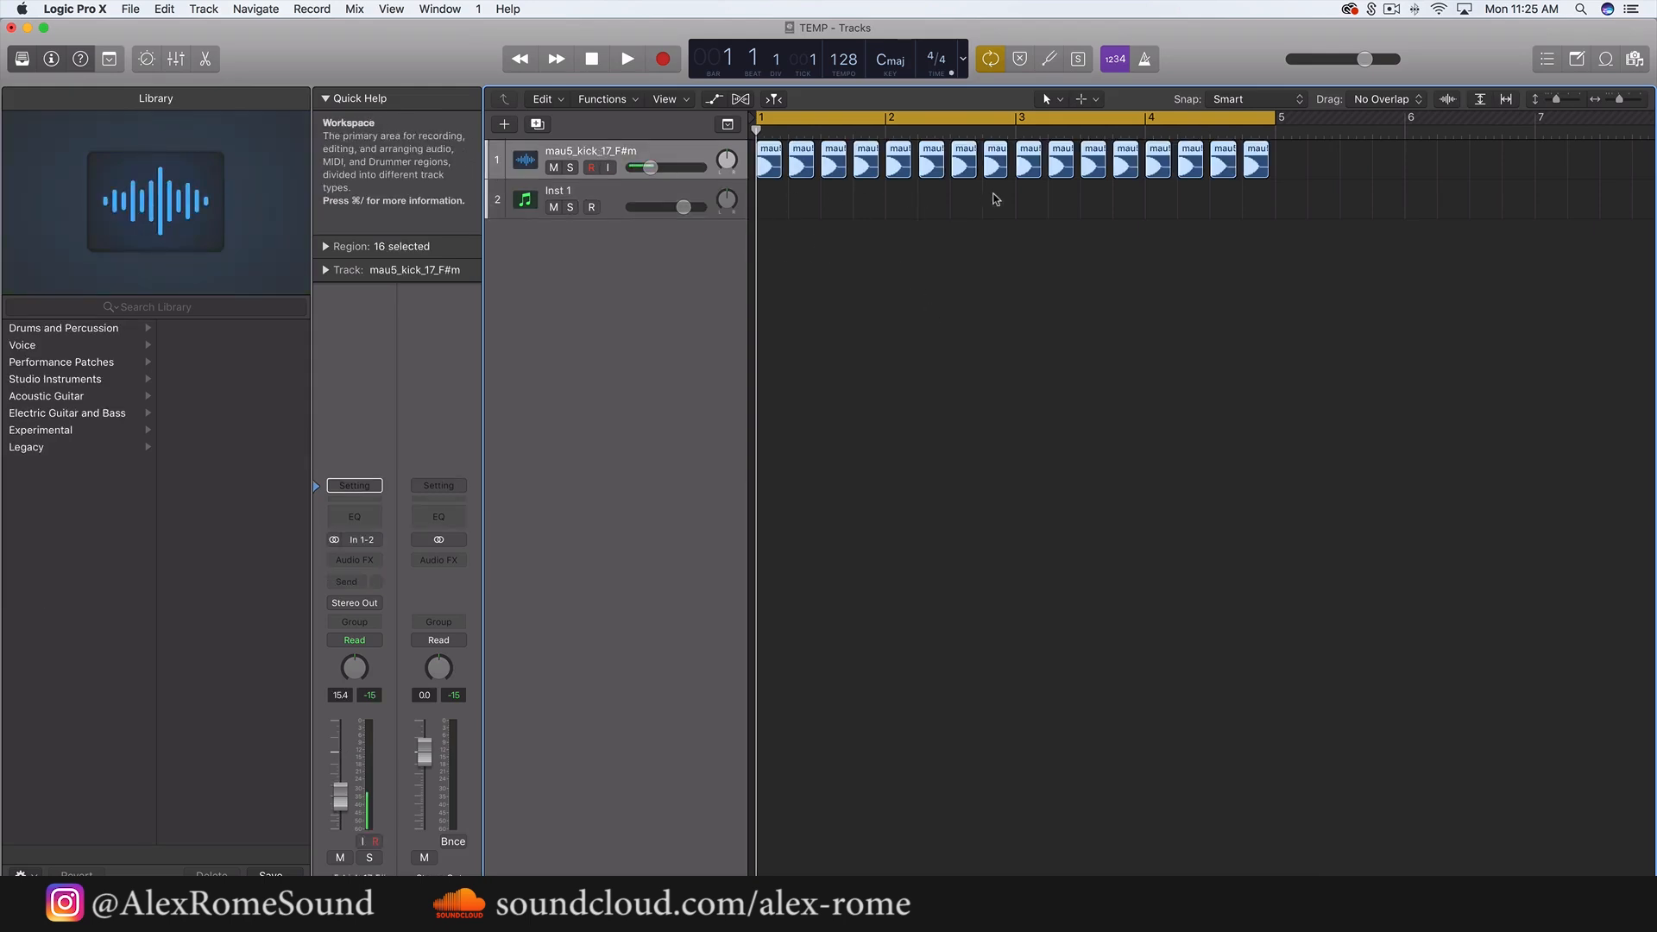
pyautogui.press('space')
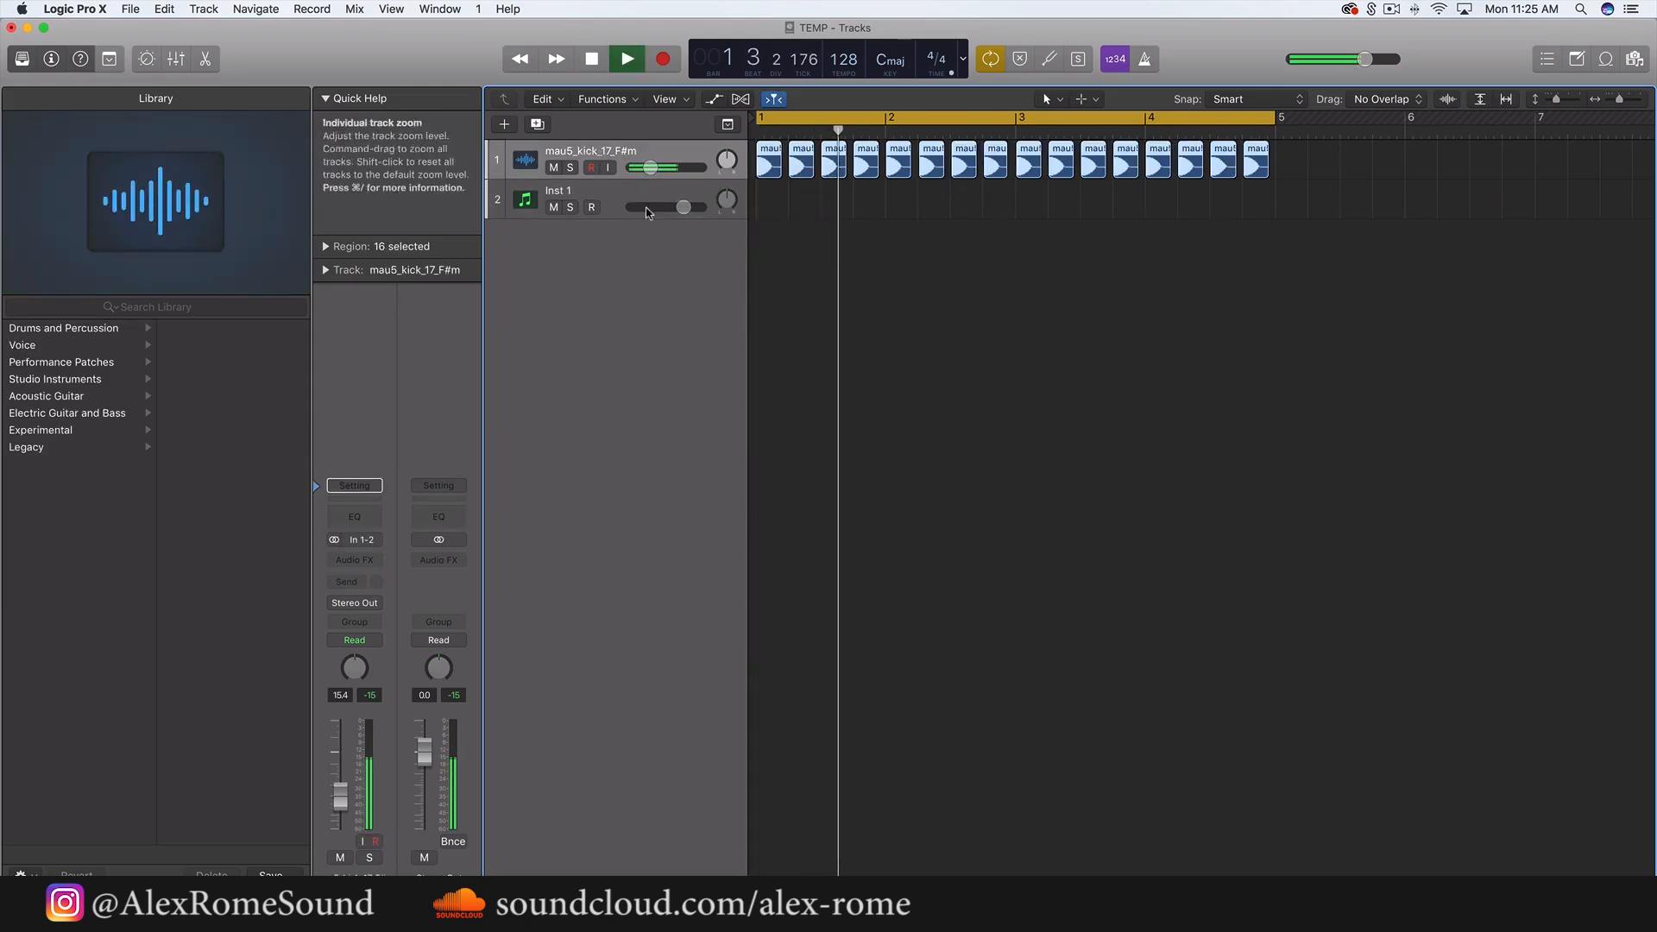
pyautogui.press('space')
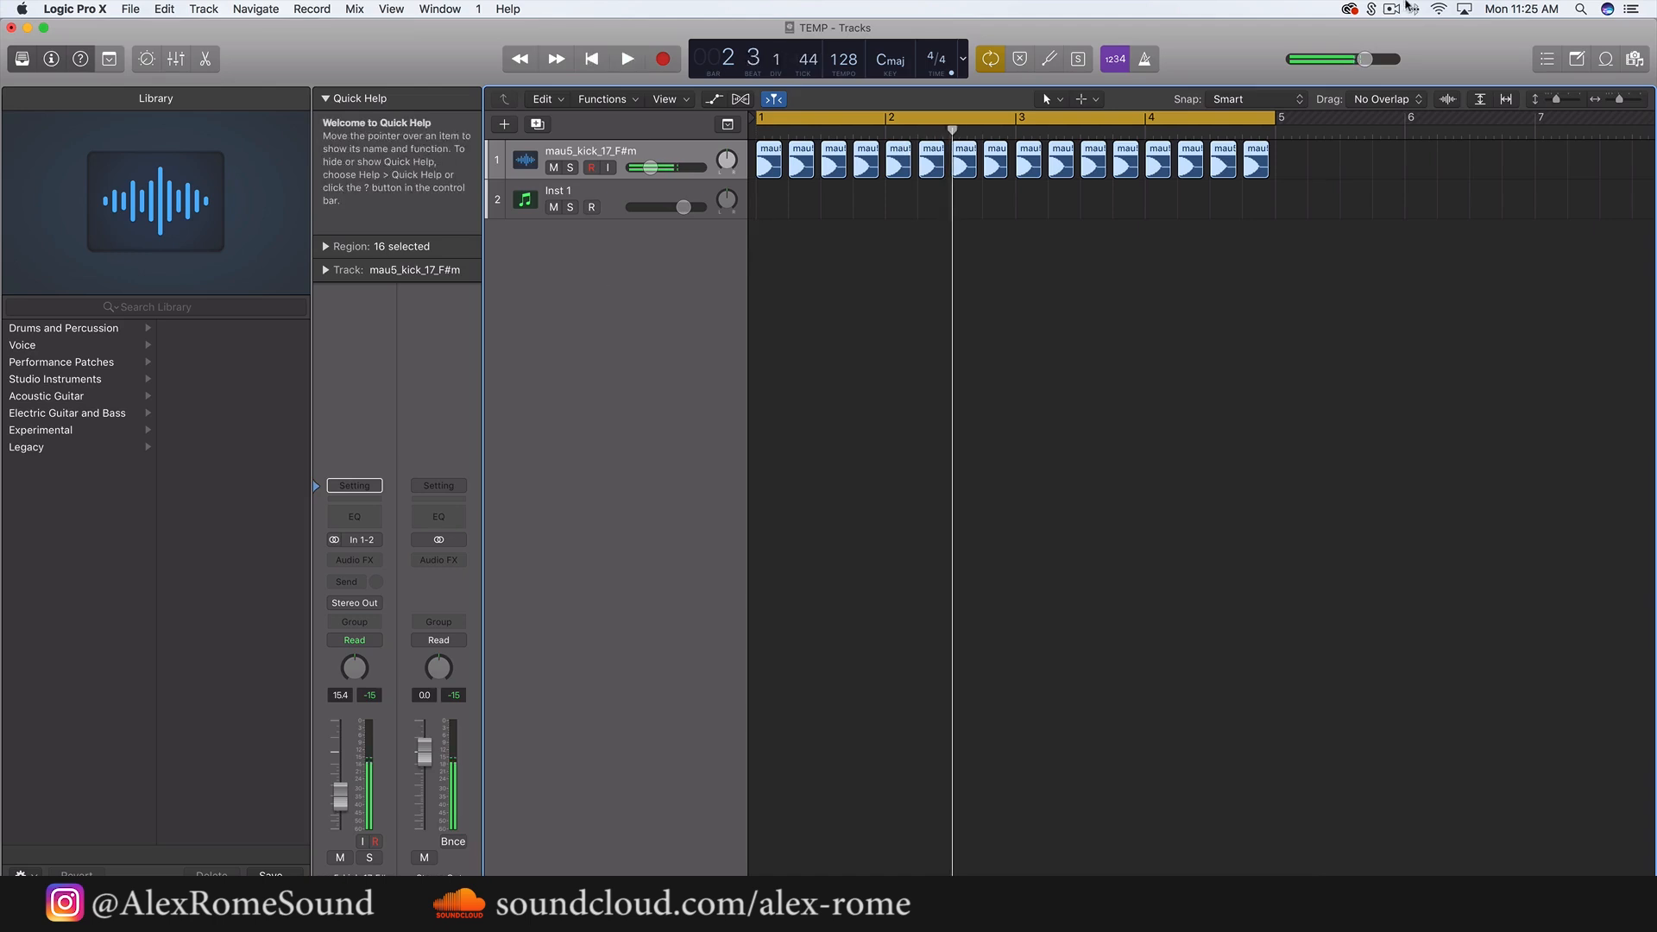
# - Reopen Splice, scan the kick search results again and close the Splice window
pyautogui.click(1409, 8)
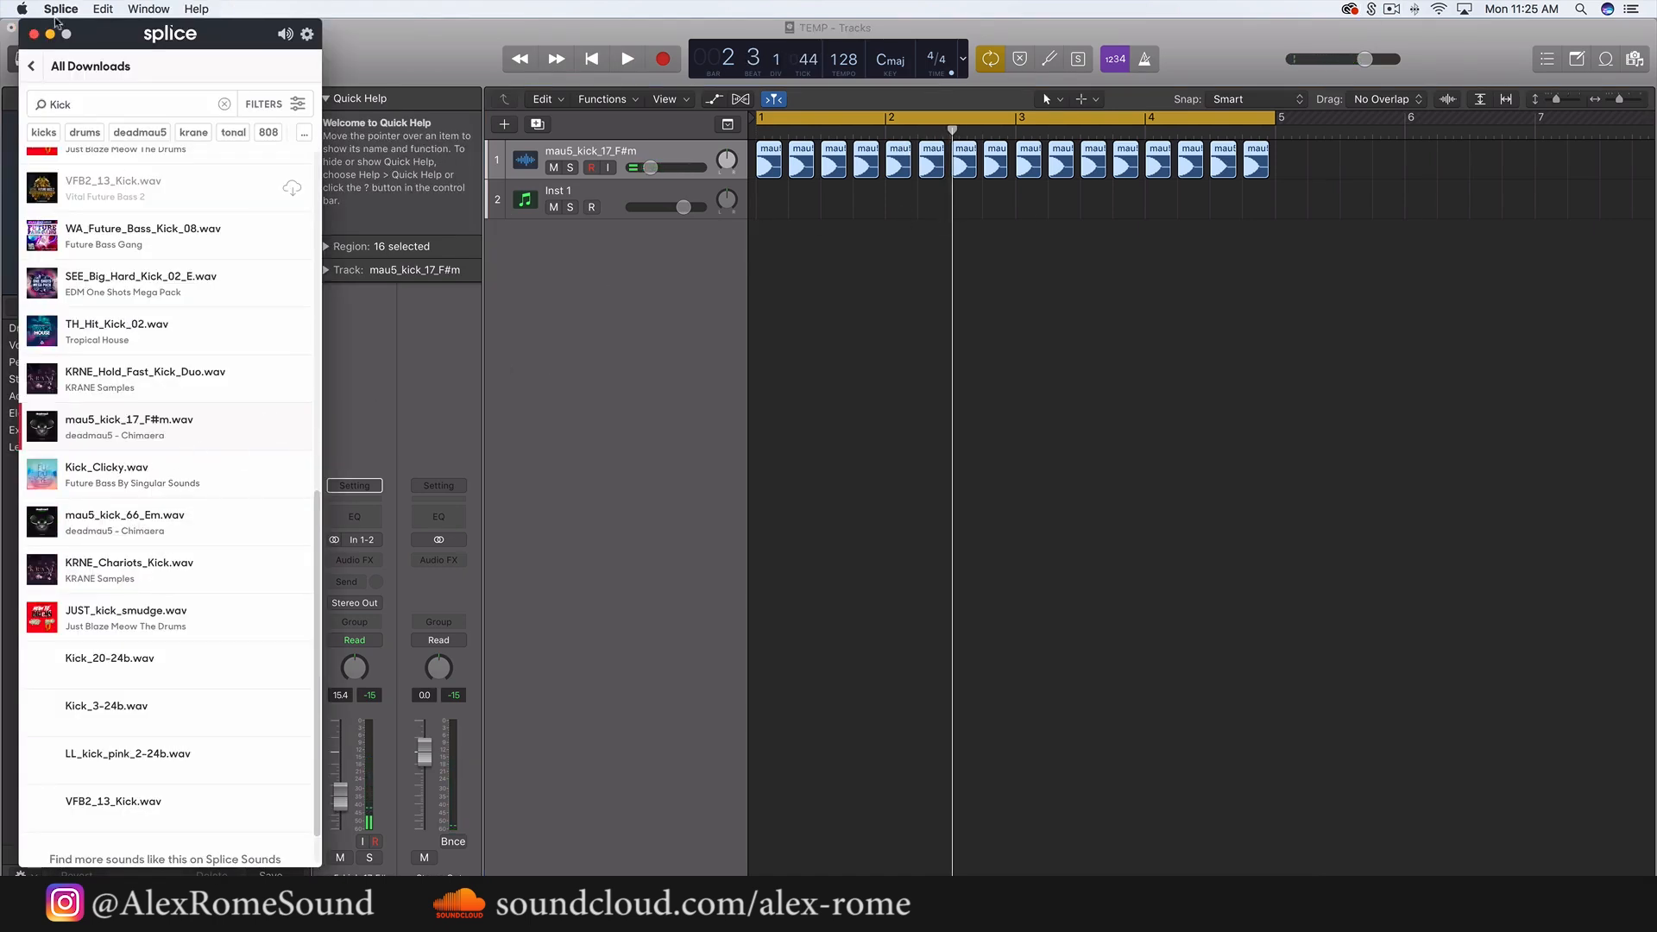
pyautogui.scroll(-2, 87, 566)
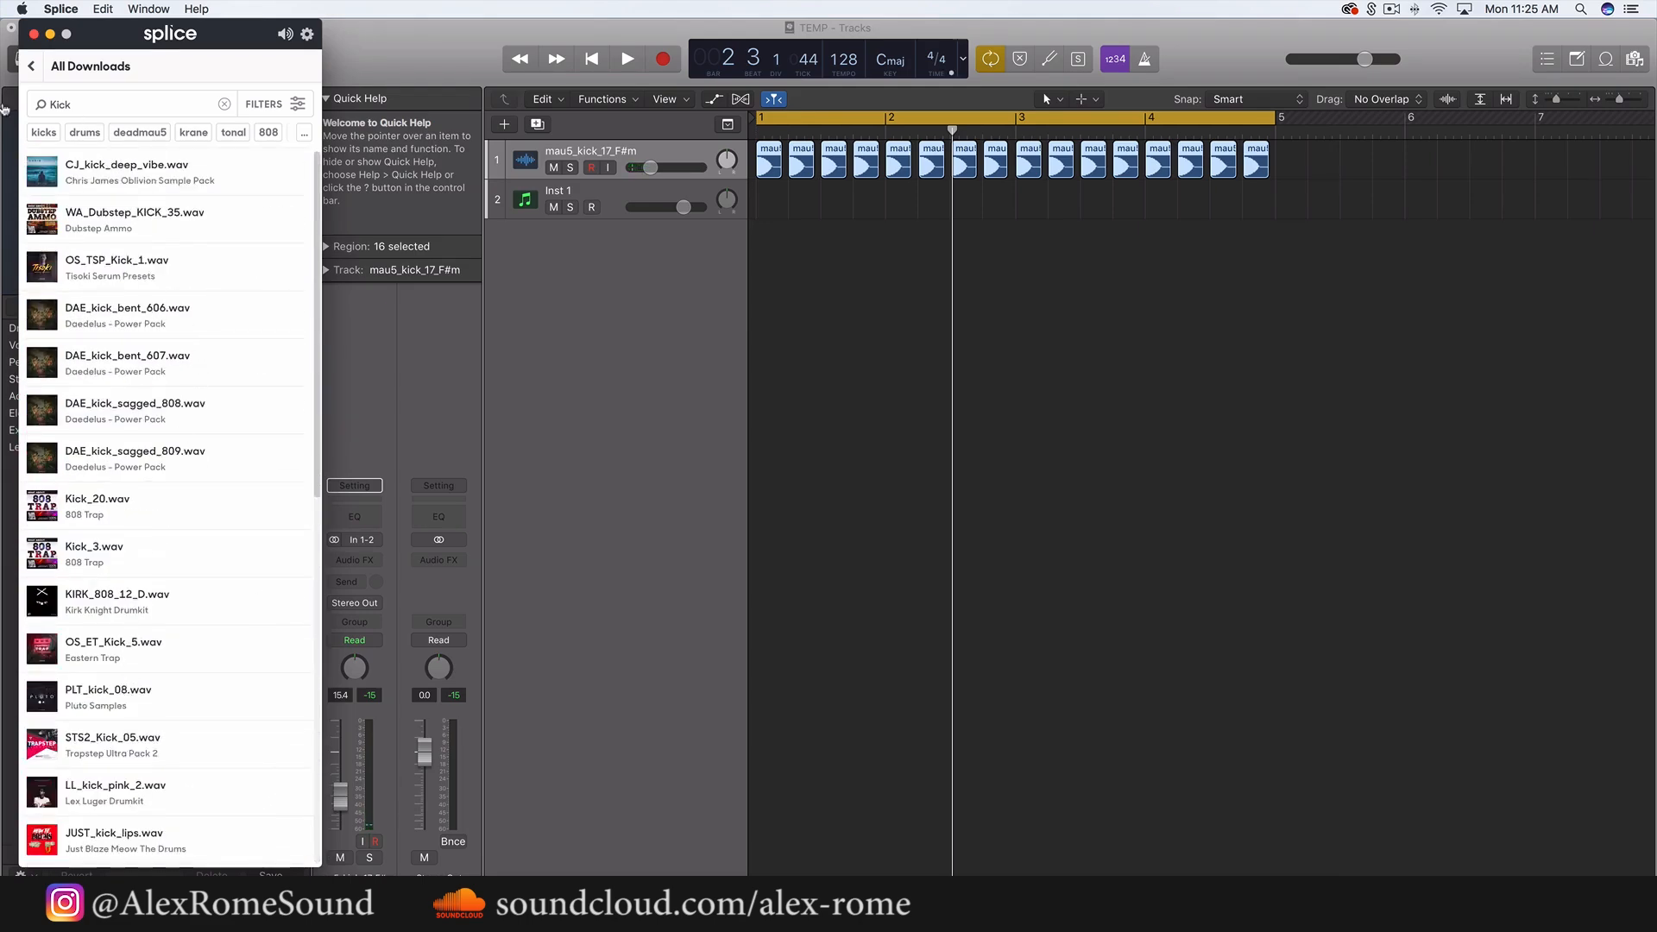
pyautogui.click(33, 34)
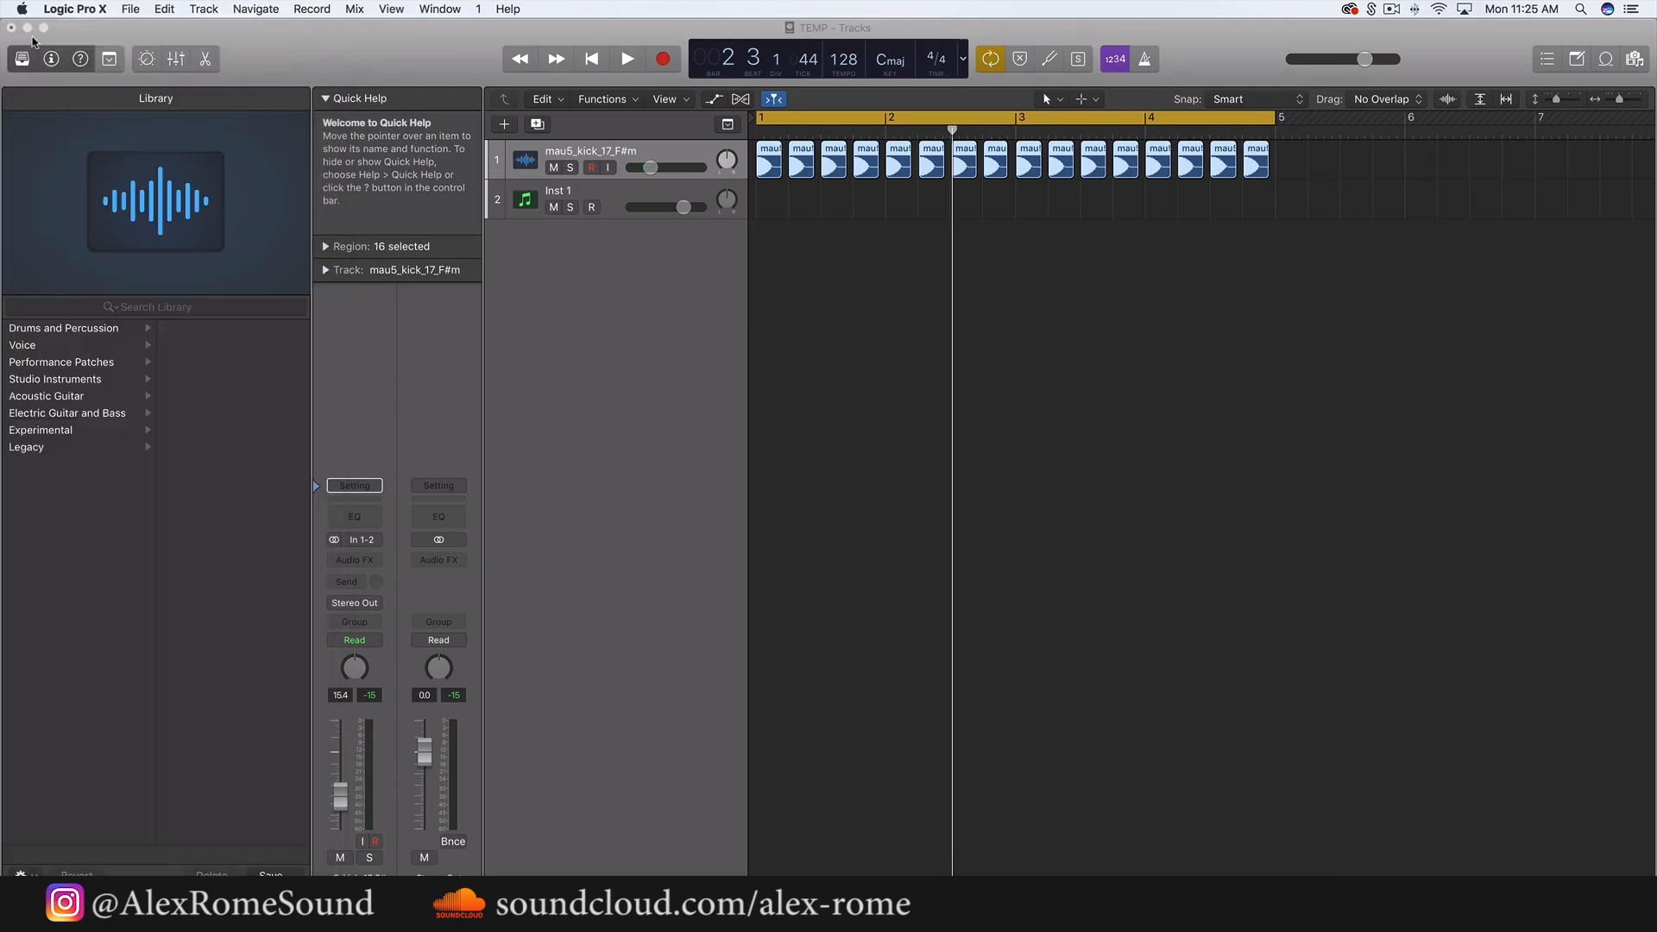
# - Assign the Pencil Tool as the secondary tool and create a four-bar MIDI region from bar 1 on the Inst 1 track
pyautogui.click(614, 197)
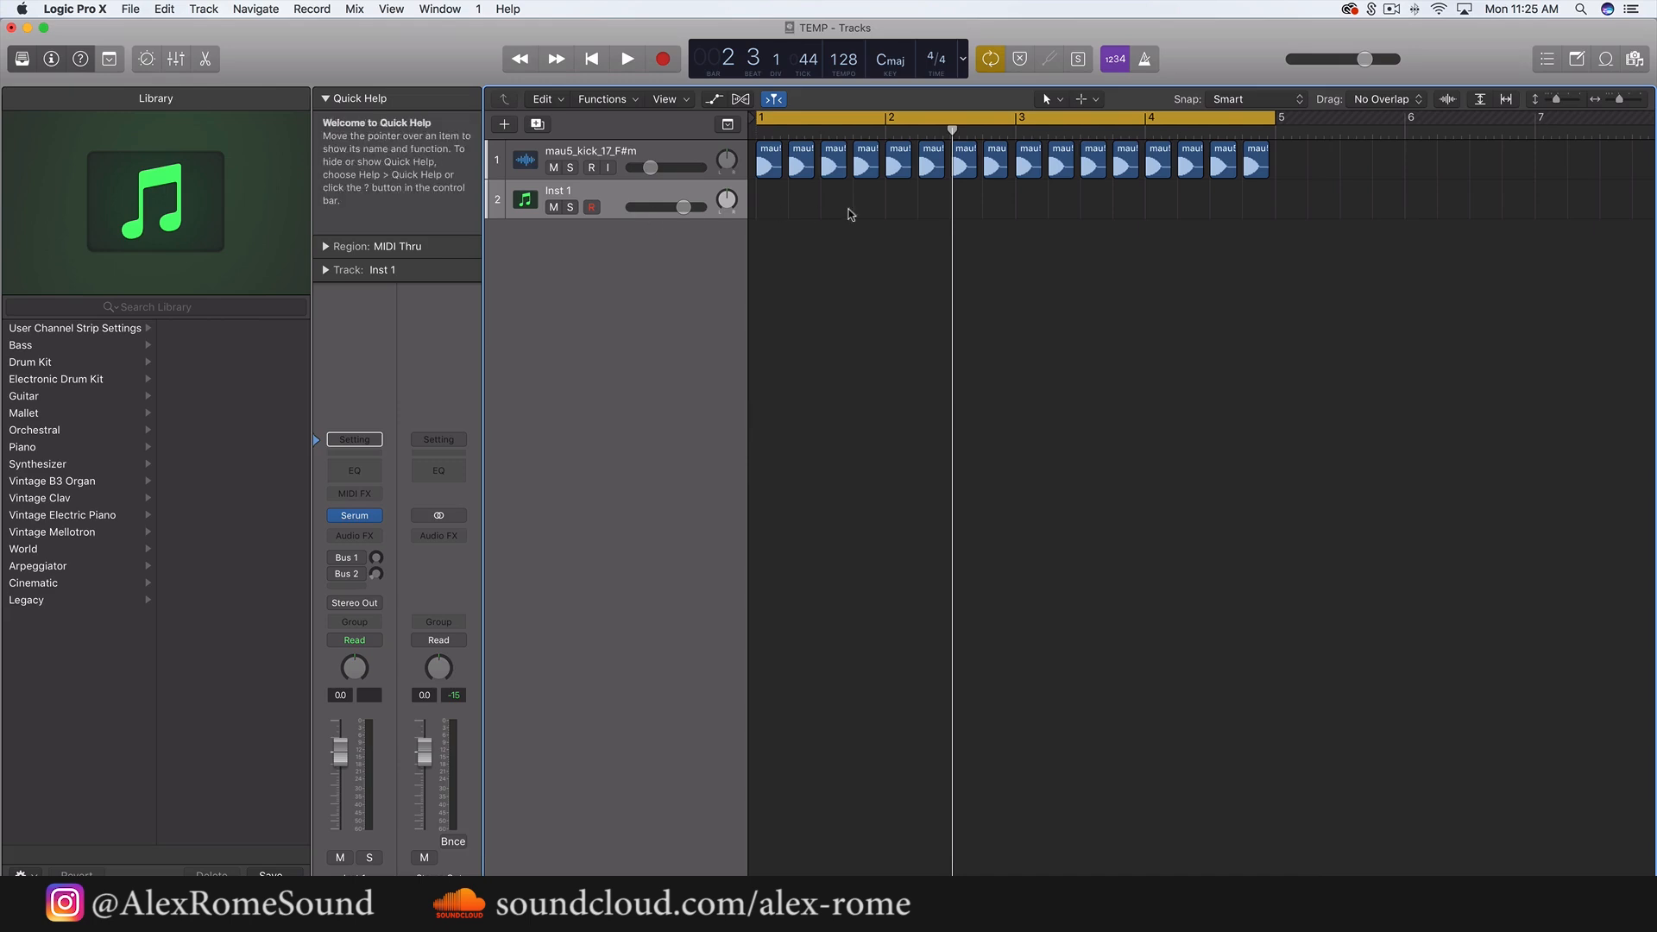
pyautogui.click(1100, 95)
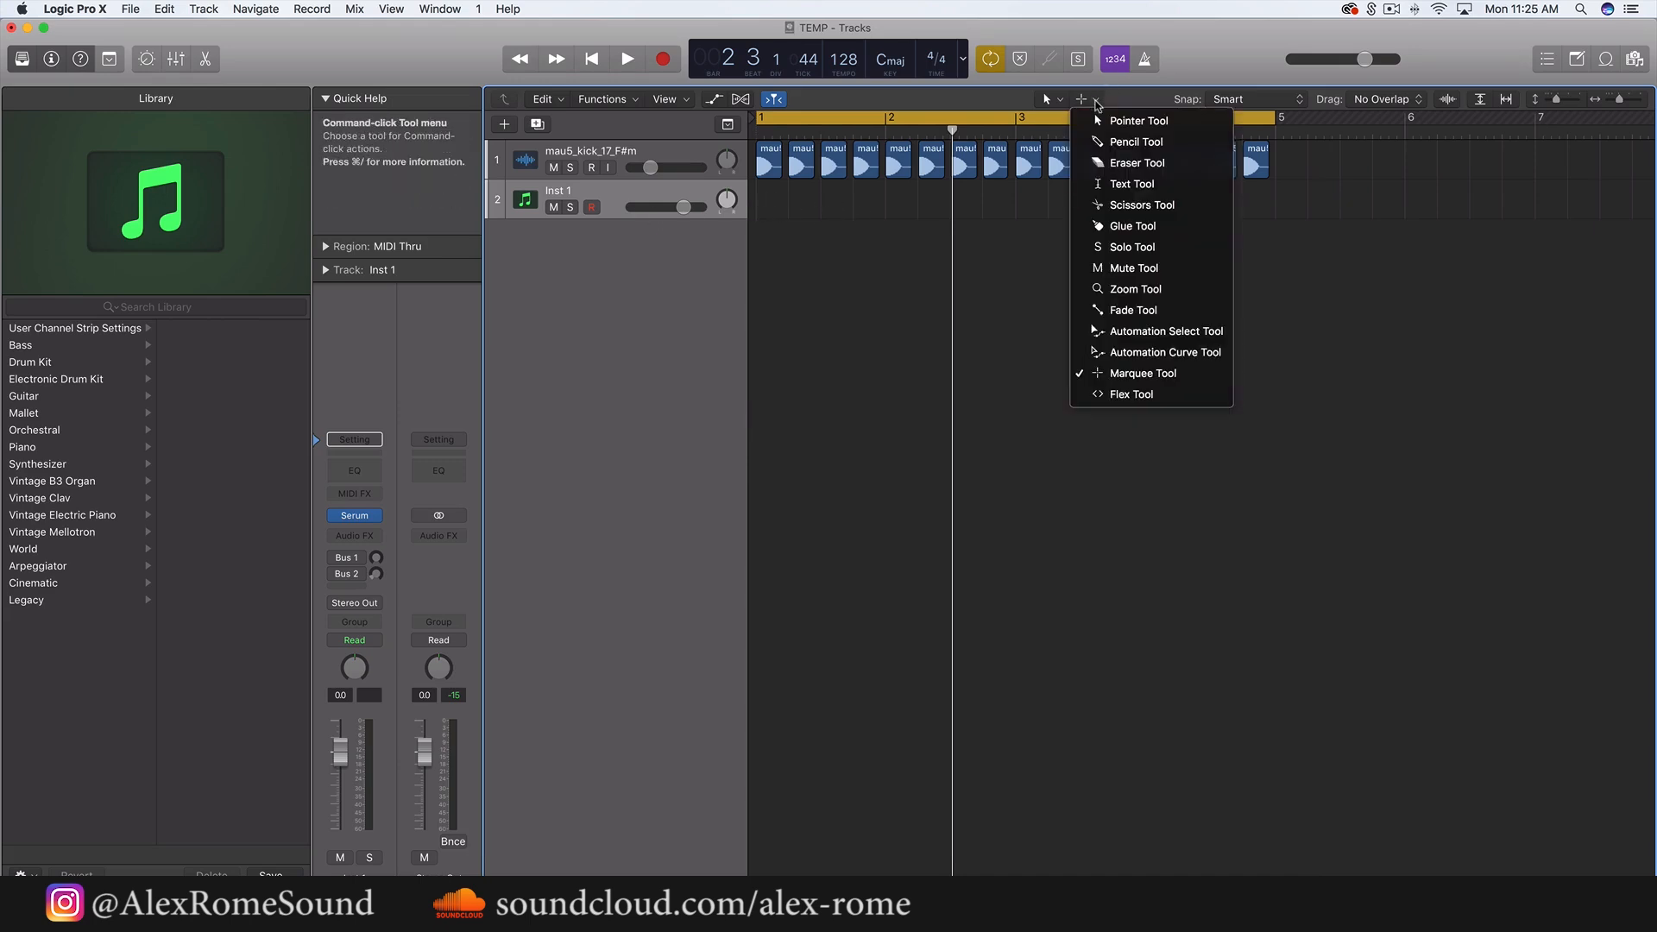
pyautogui.click(1101, 143)
pyautogui.keyDown('super'); pyautogui.click(769, 210); pyautogui.keyUp('super')
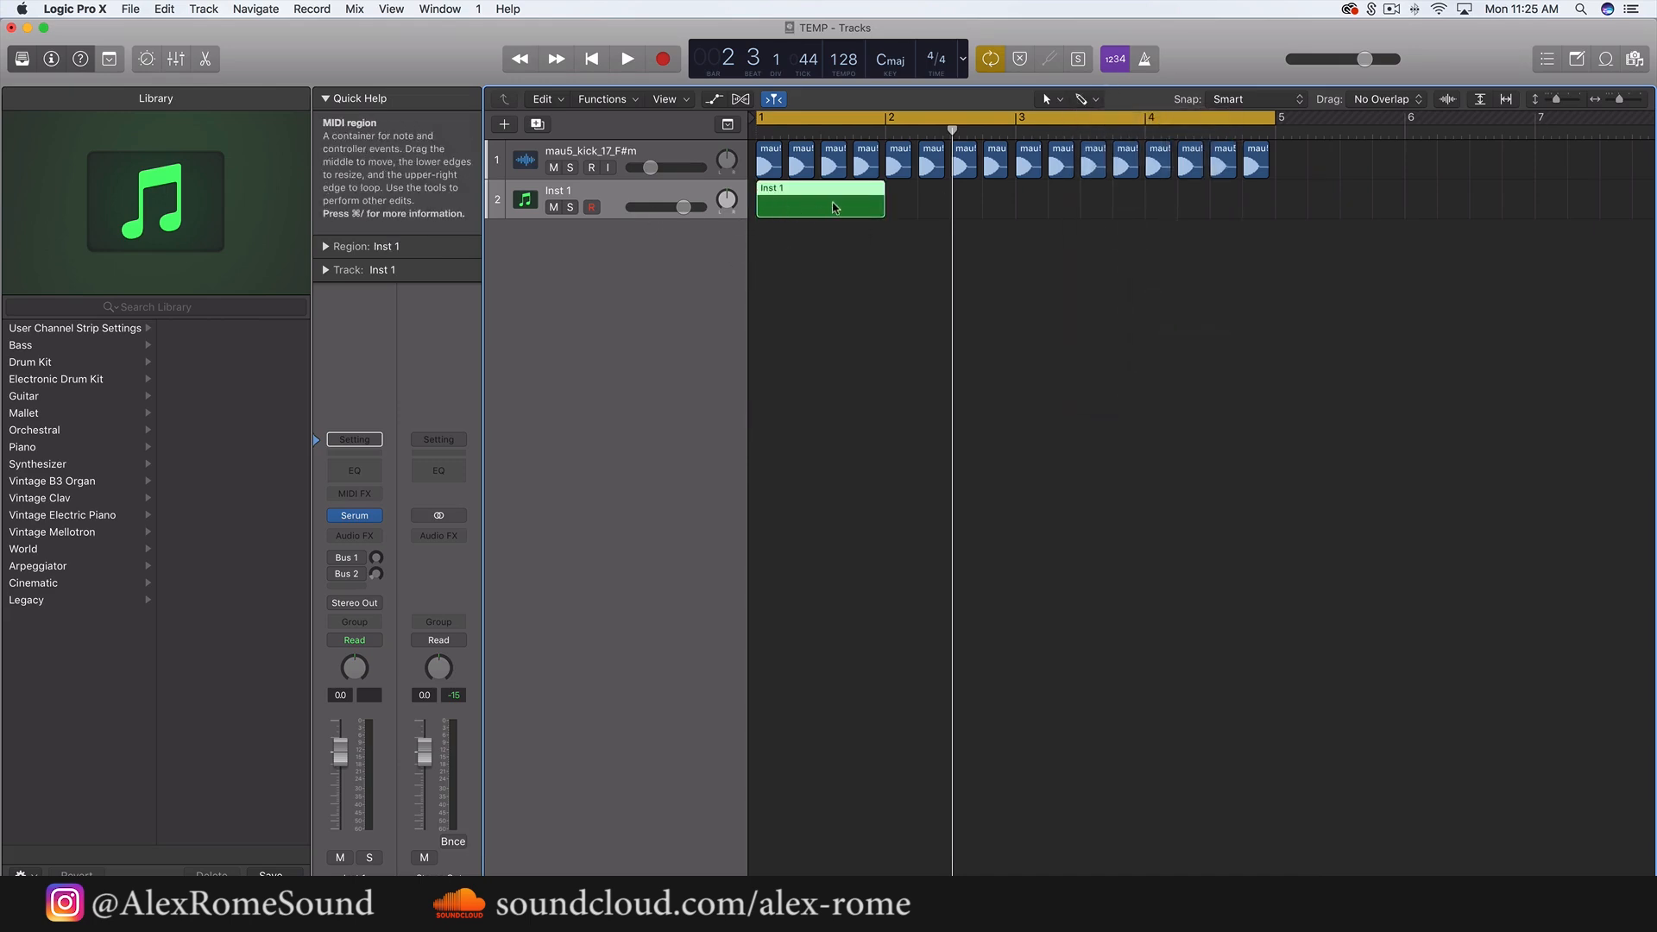
pyautogui.moveTo(886, 212); pyautogui.dragTo(1275, 228)
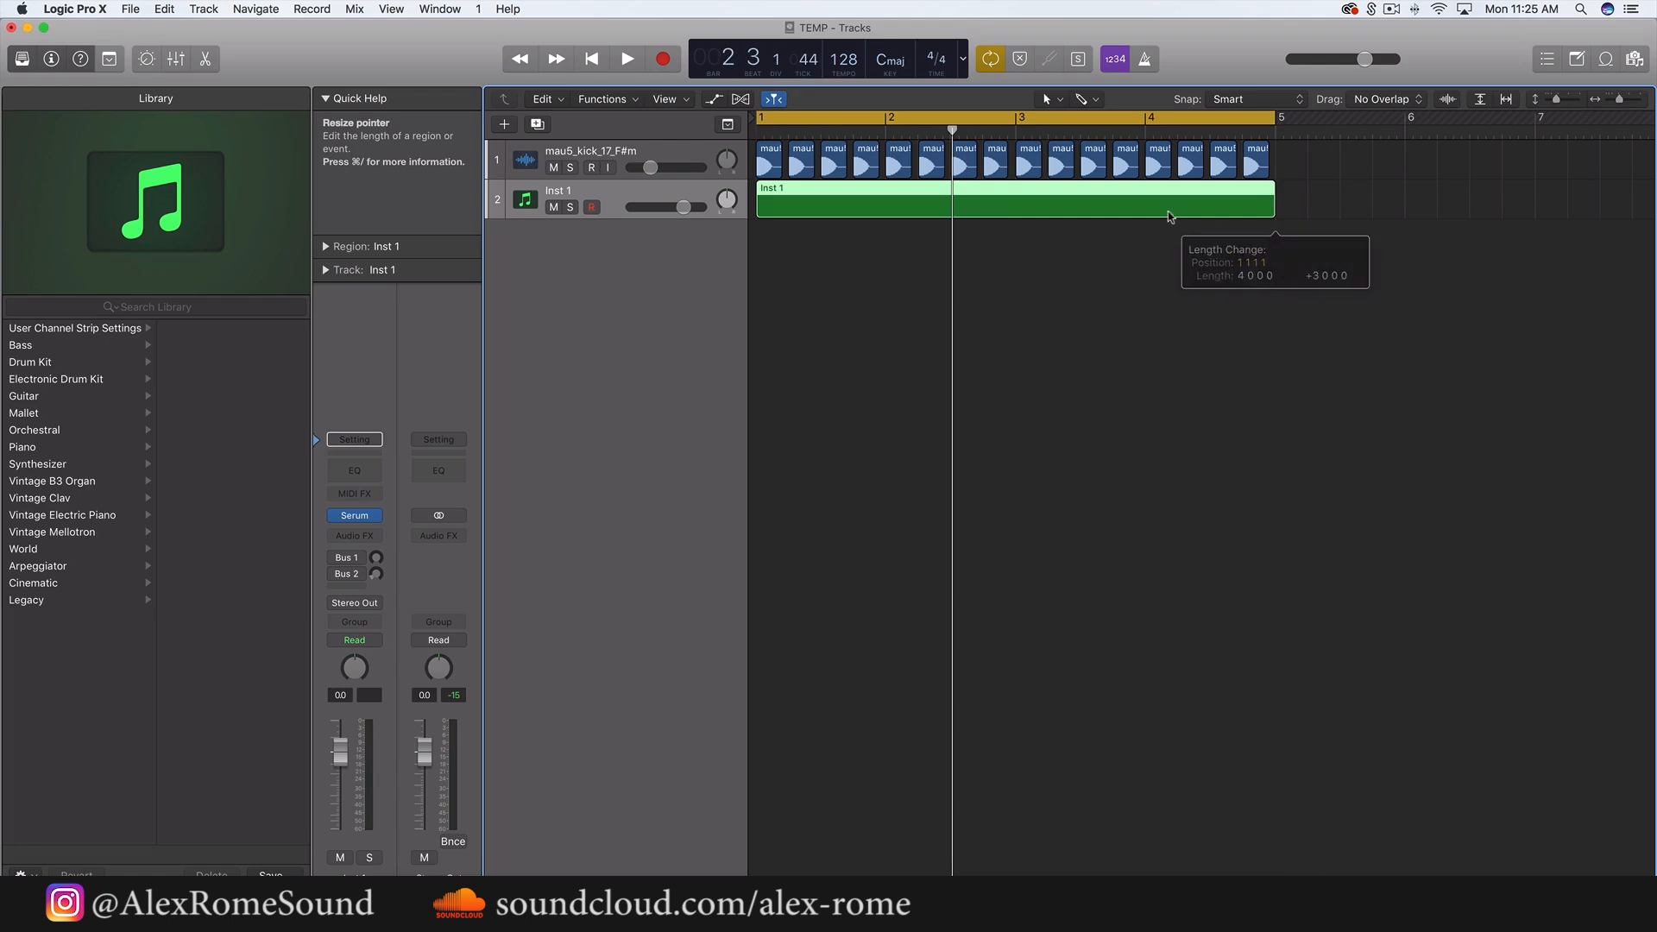
# - Open the Serum plug-in on Inst 1, load its Init Preset and reposition the plug-in window
pyautogui.click(355, 516)
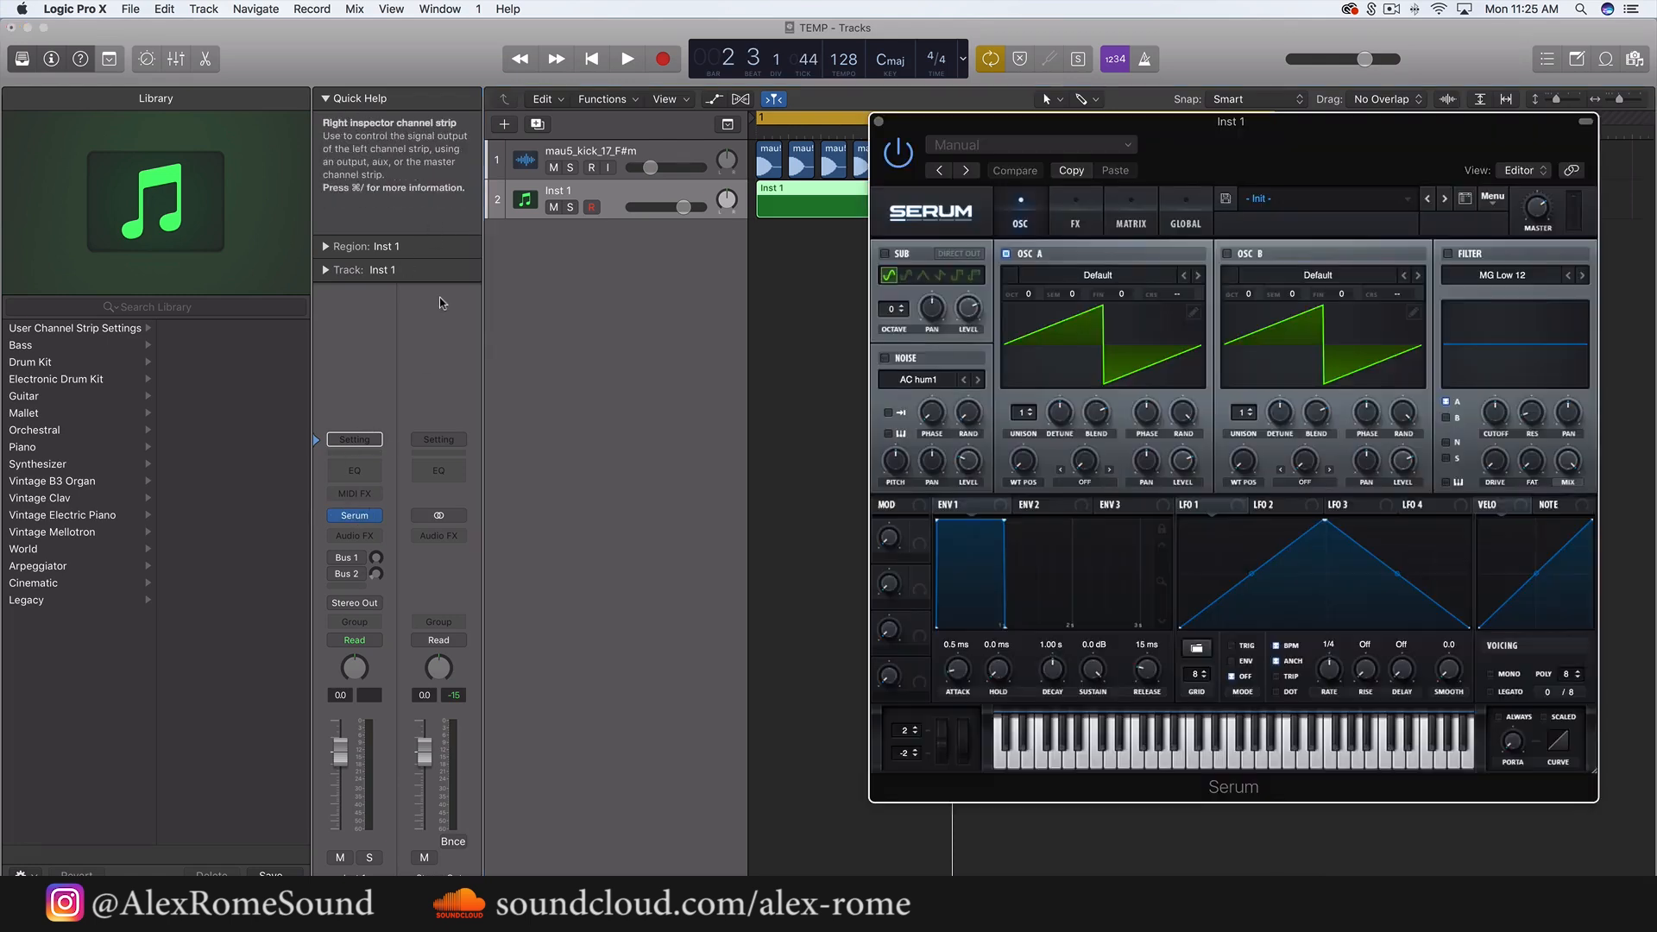
pyautogui.click(1488, 197)
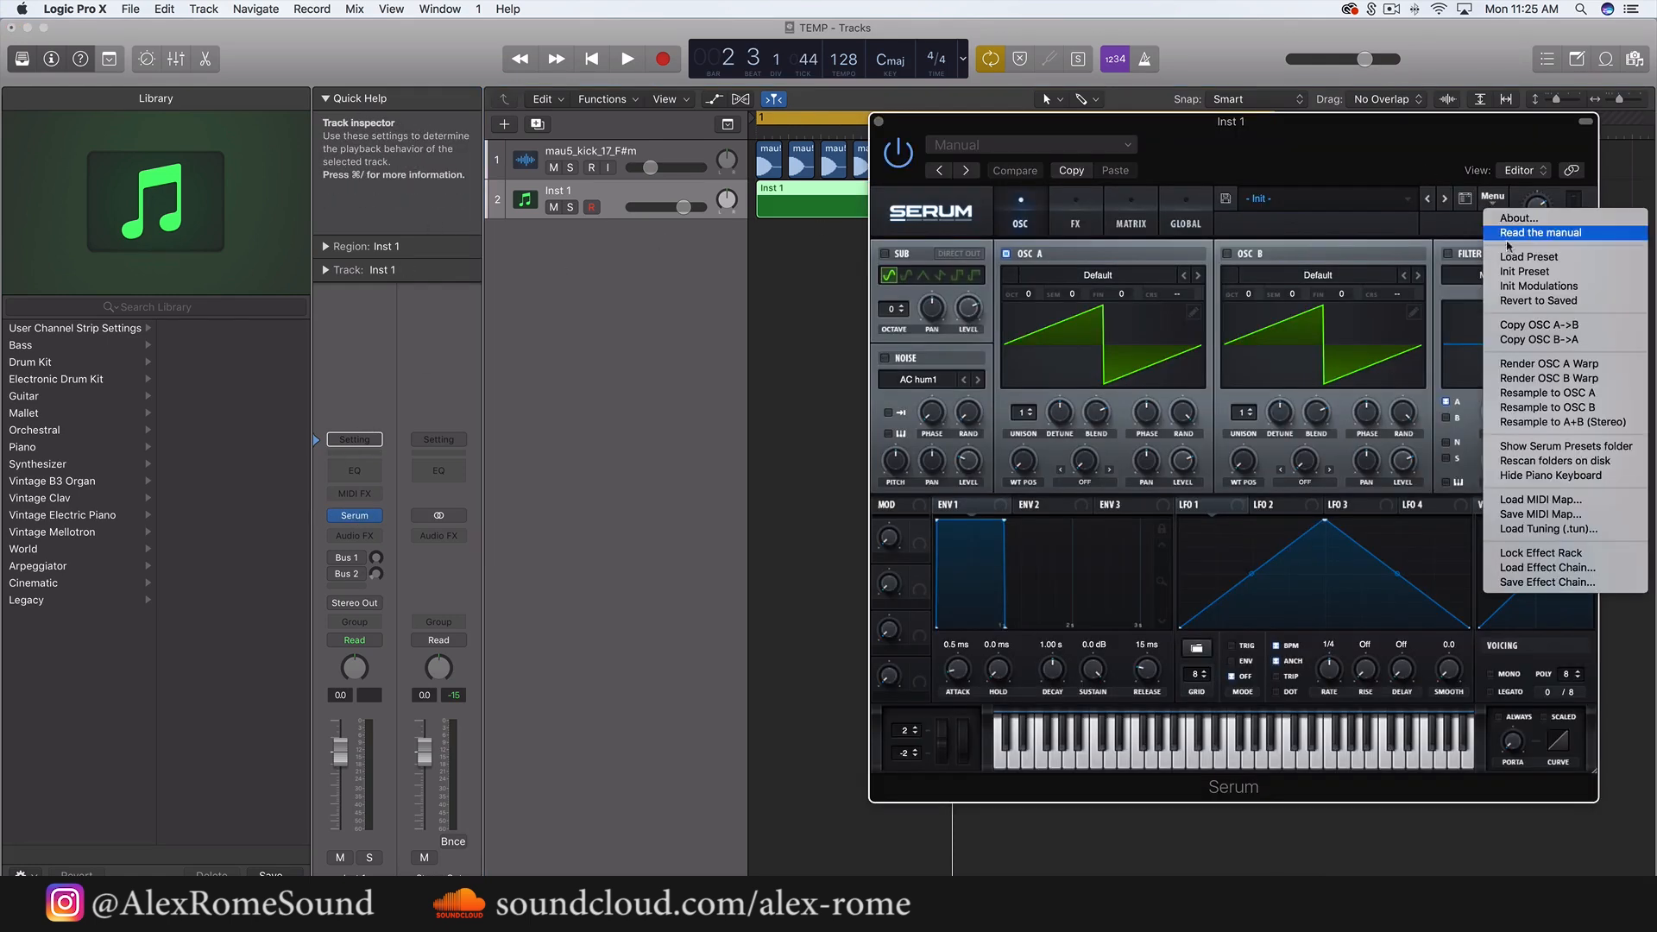
pyautogui.click(1523, 271)
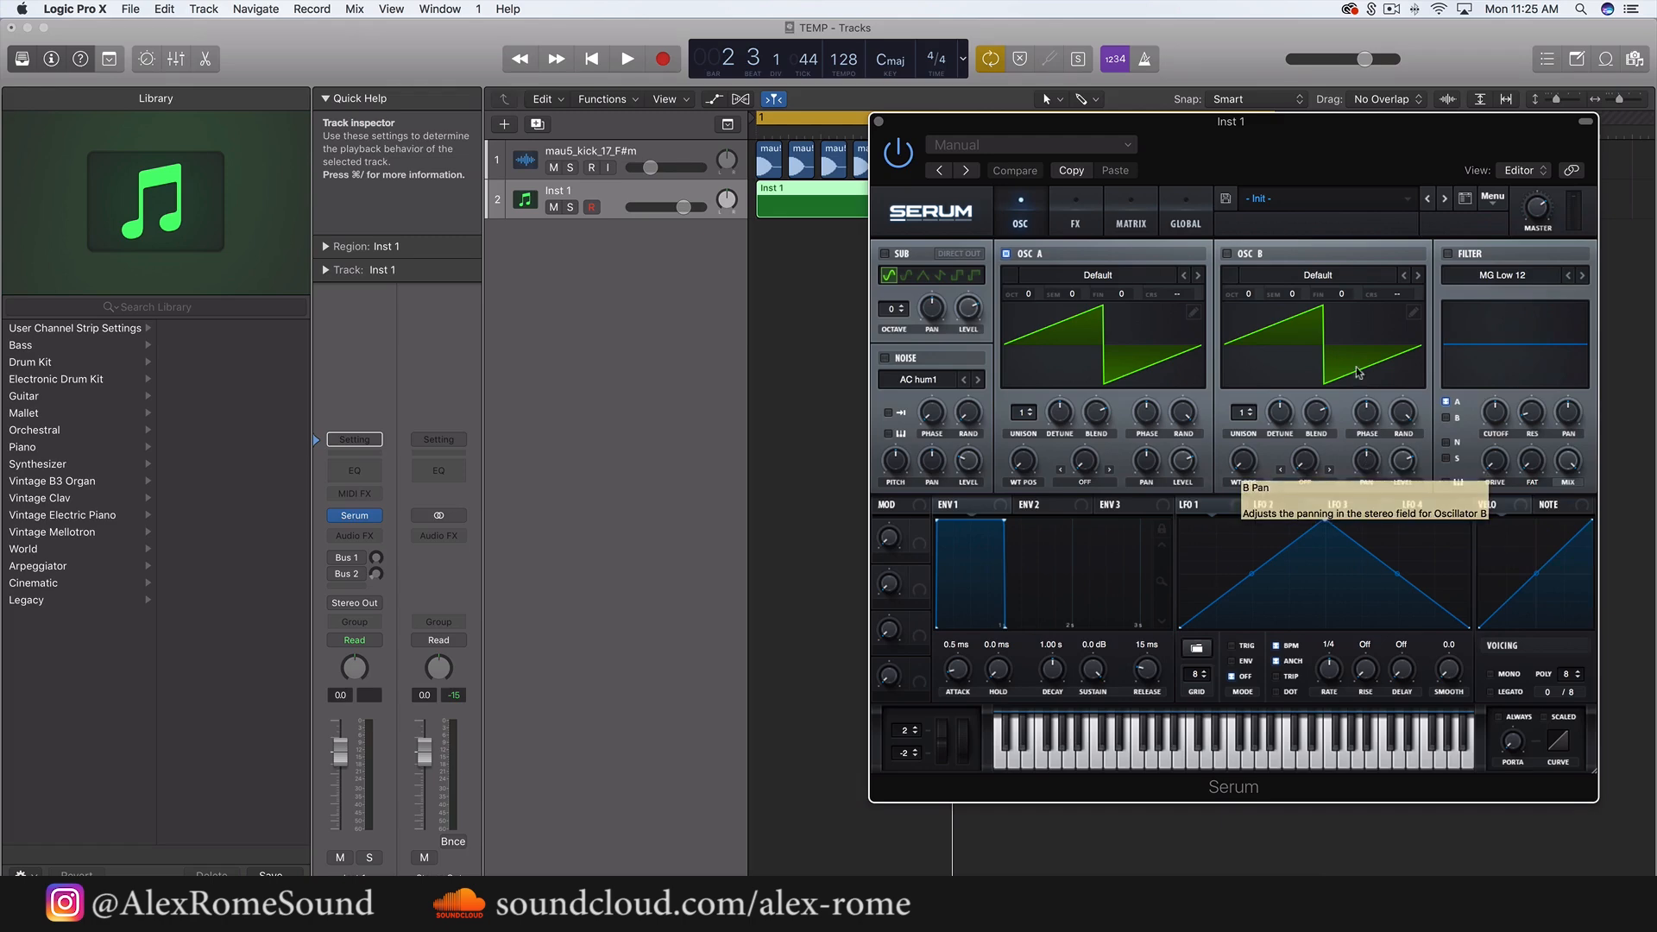
pyautogui.moveTo(1280, 139); pyautogui.dragTo(1154, 148)
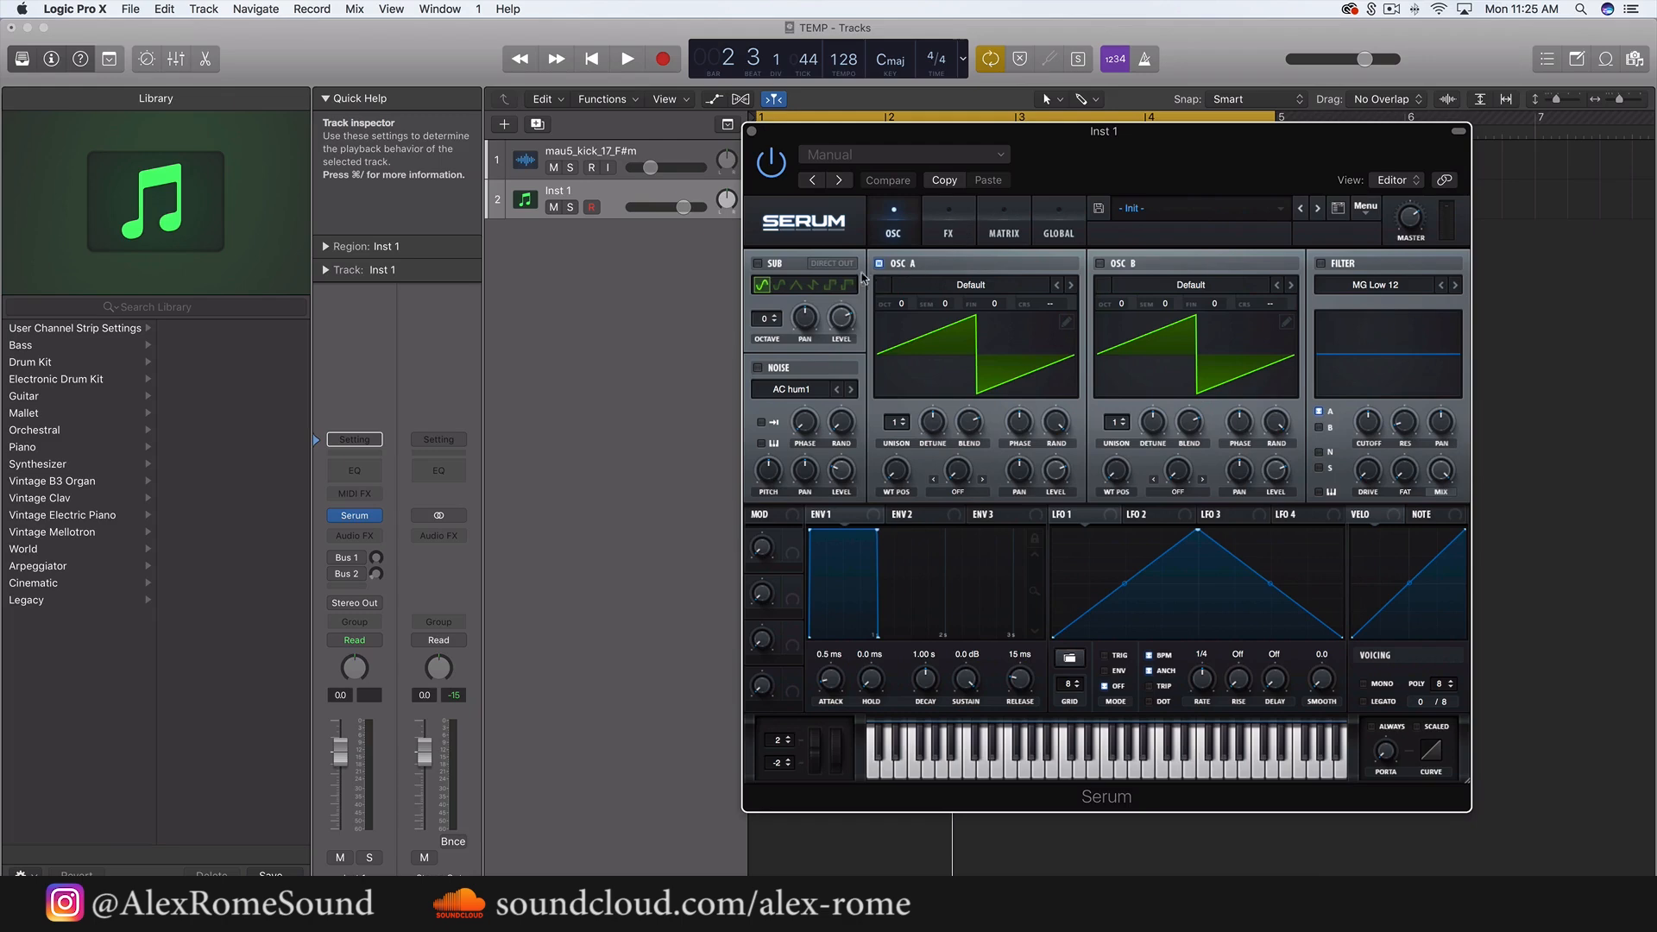
# - Replace oscillator A with the sub oscillator set to a square wave, and lower the Inst 1 track volume to -9.0 dB
pyautogui.click(879, 264)
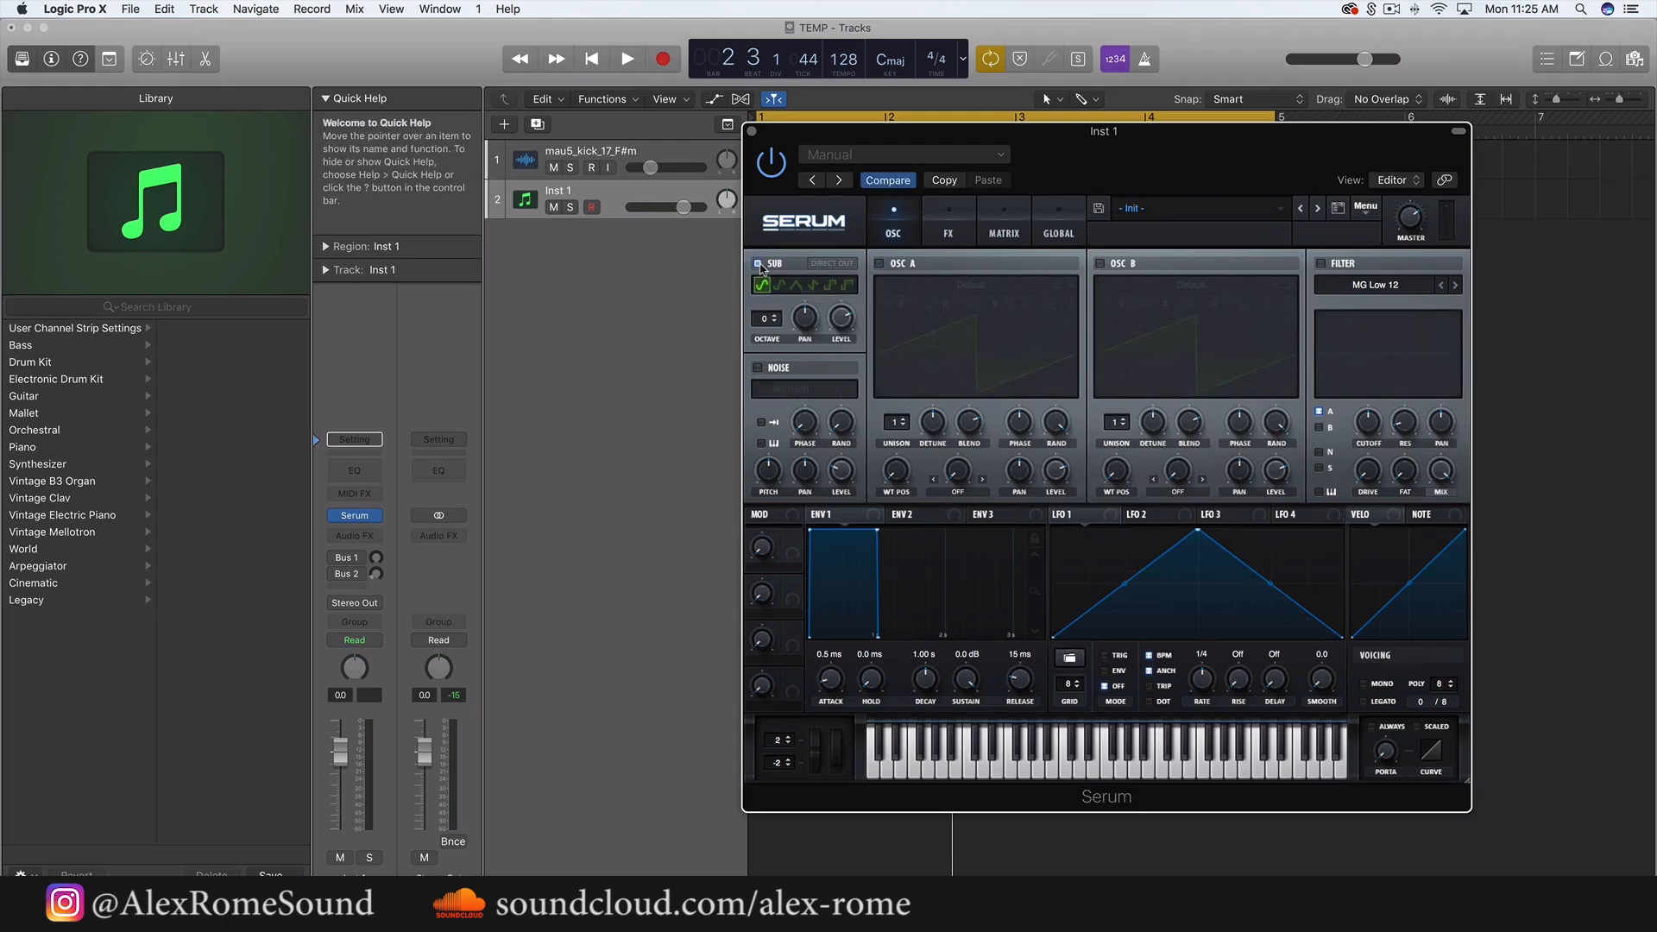
pyautogui.click(829, 286)
pyautogui.moveTo(340, 753); pyautogui.dragTo(340, 781)
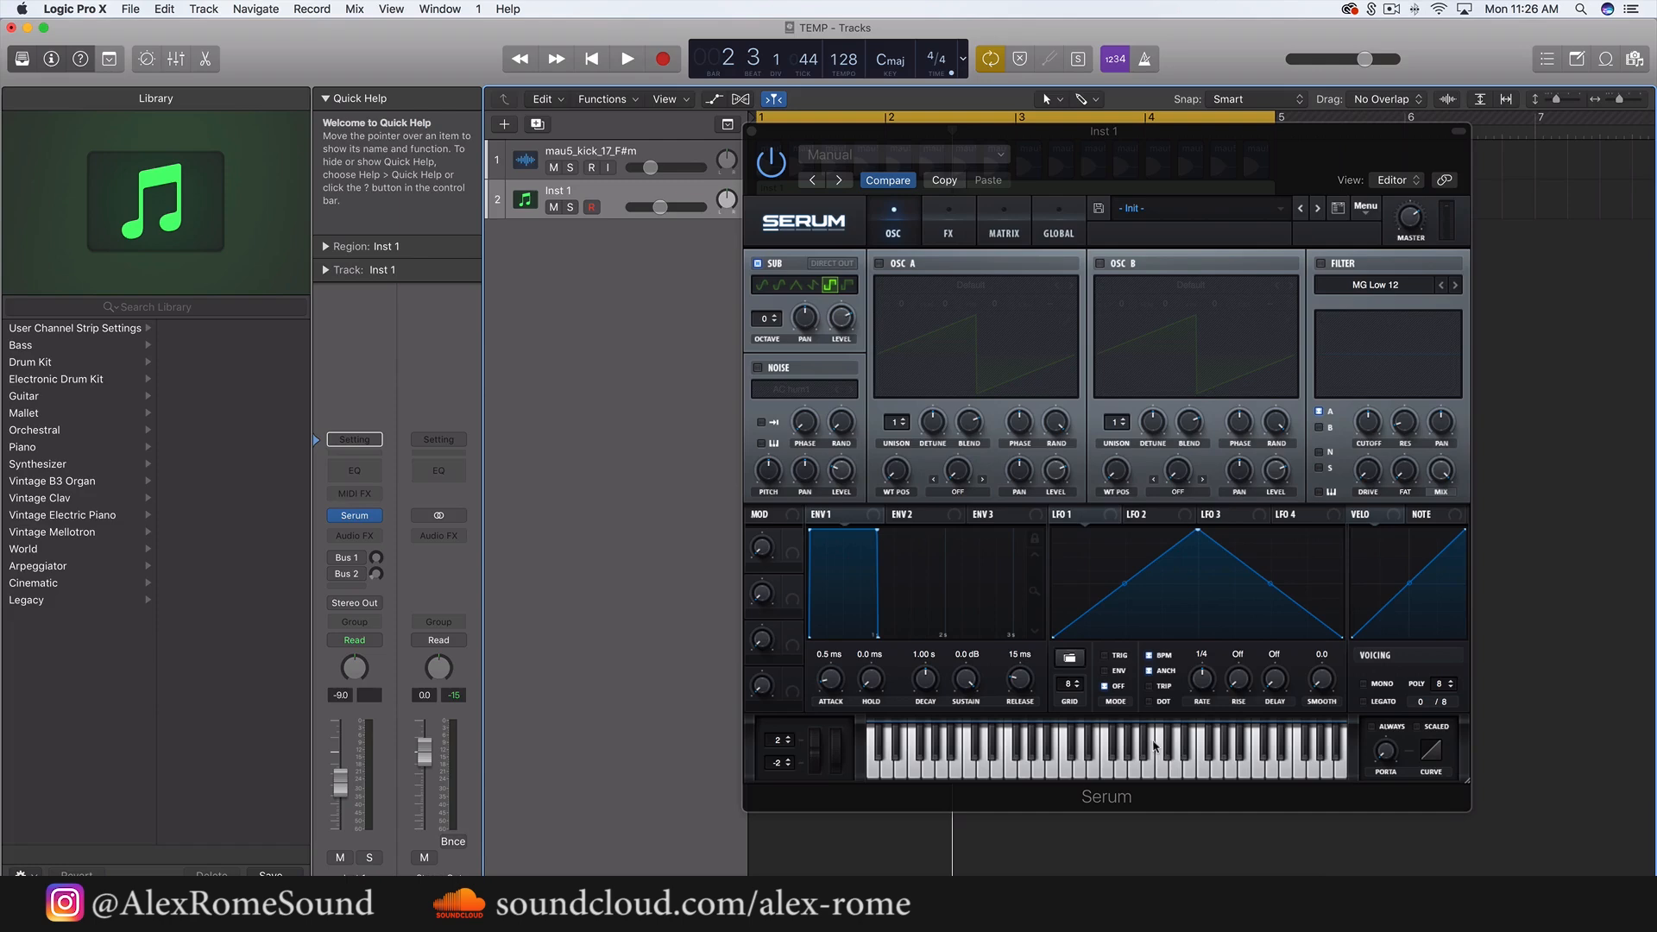
# - Enable Serum's filter, assign Env 2 to its cutoff and route the sub oscillator through the filter
pyautogui.click(999, 765)
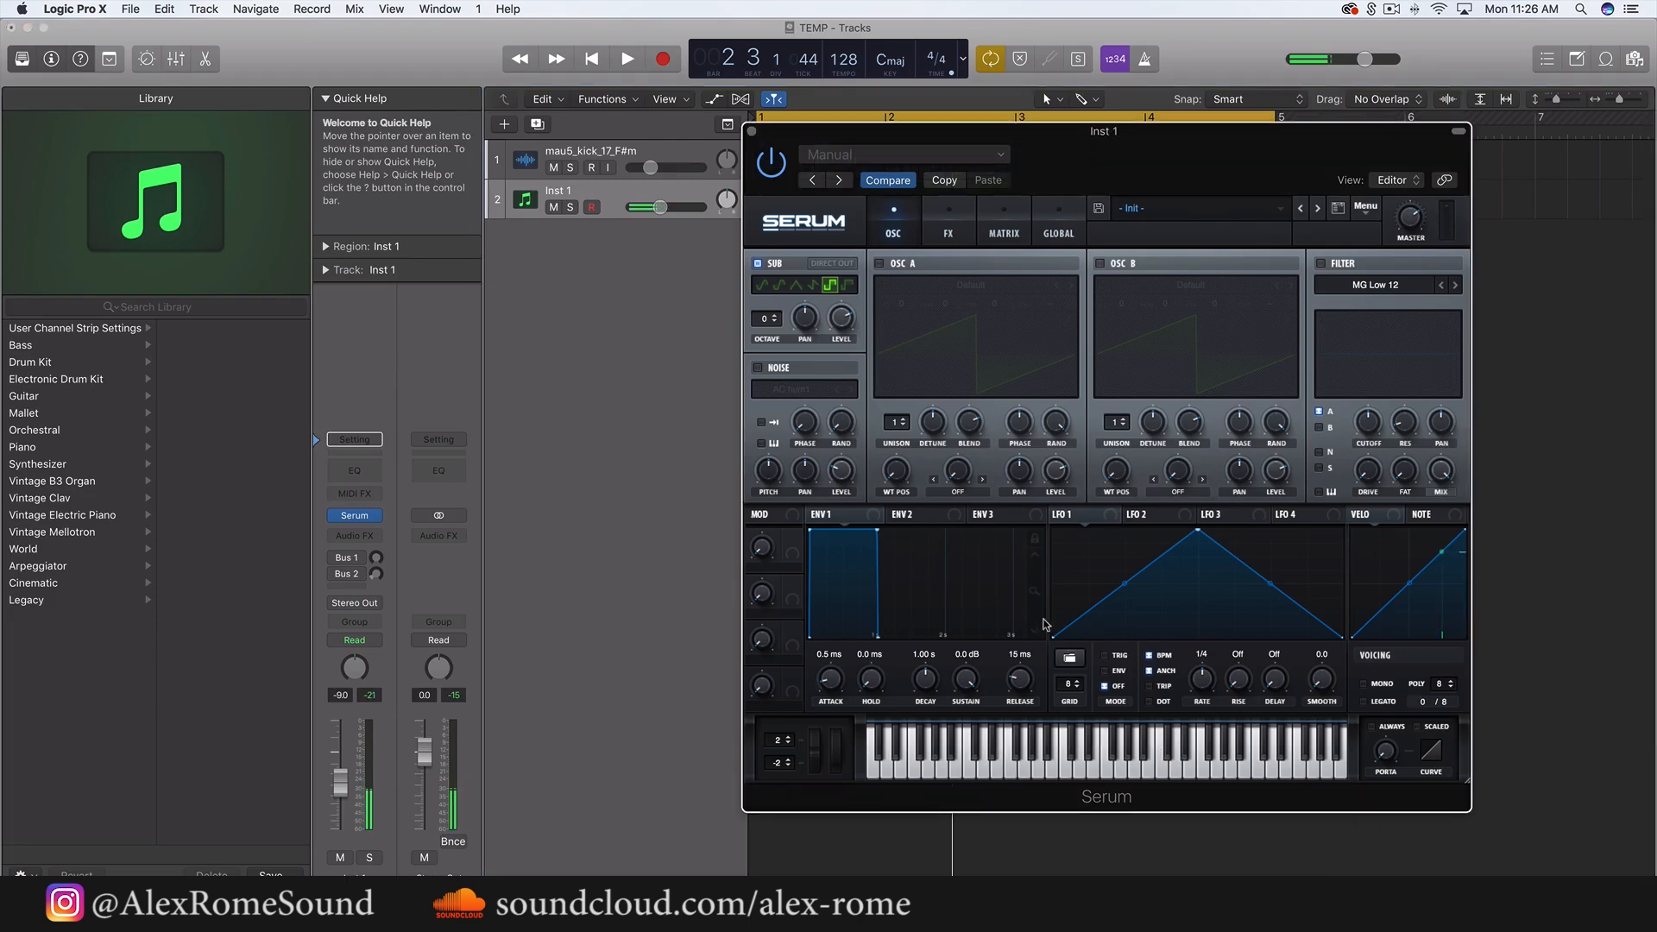
pyautogui.moveTo(1466, 399); pyautogui.dragTo(1370, 434)
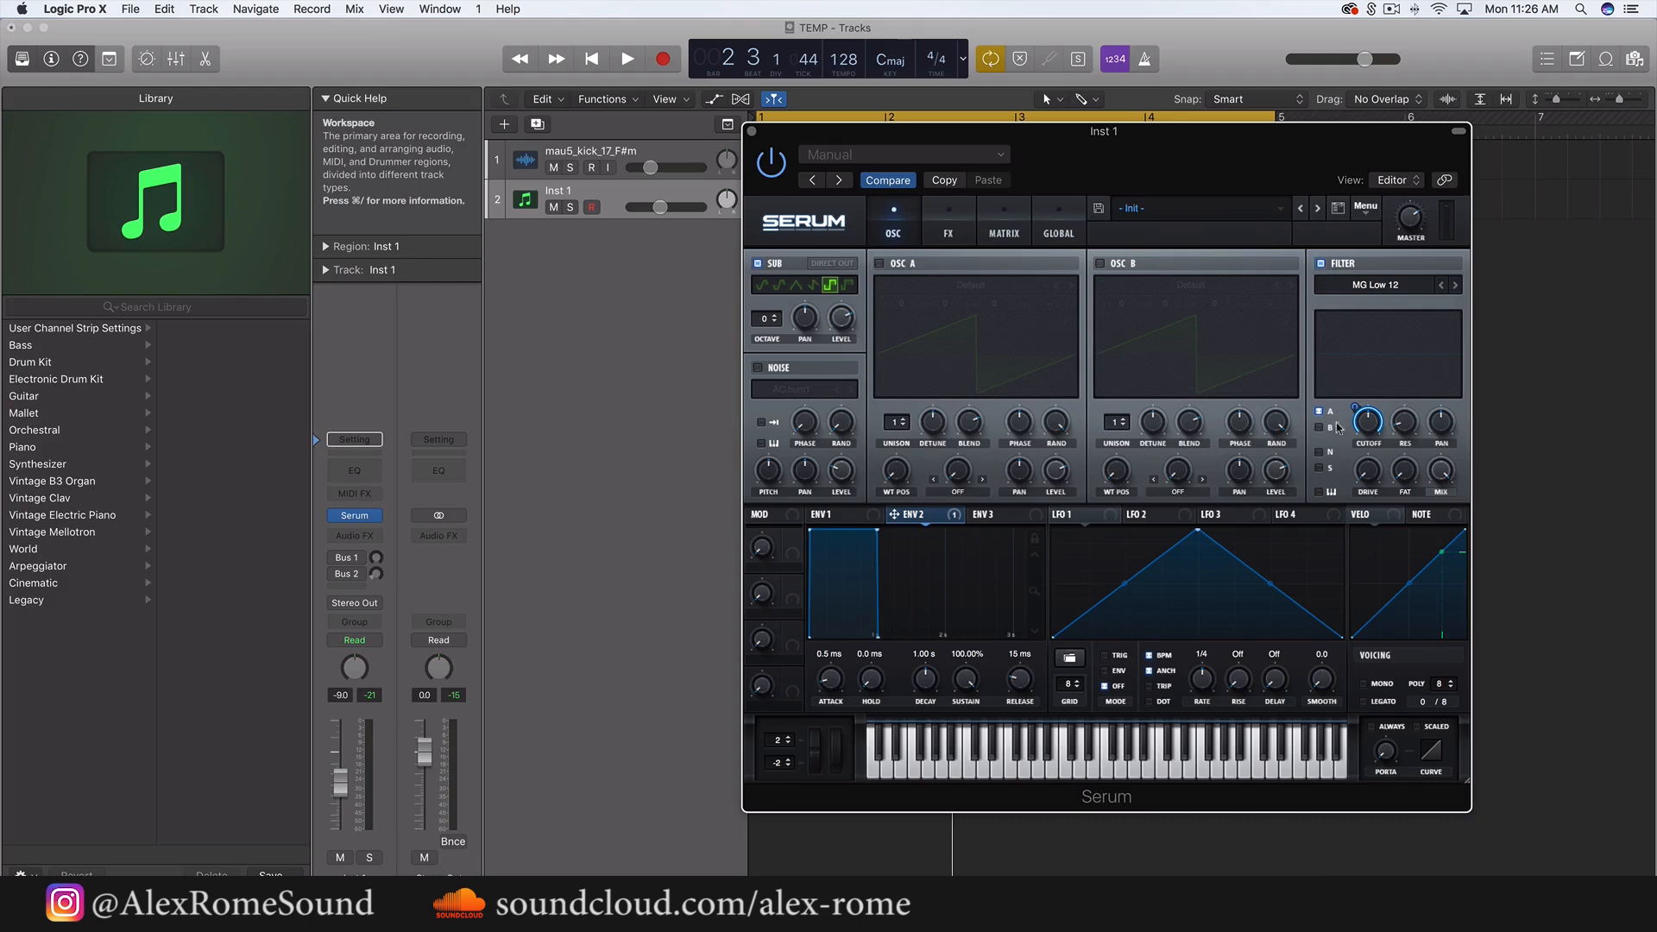
pyautogui.click(1319, 467)
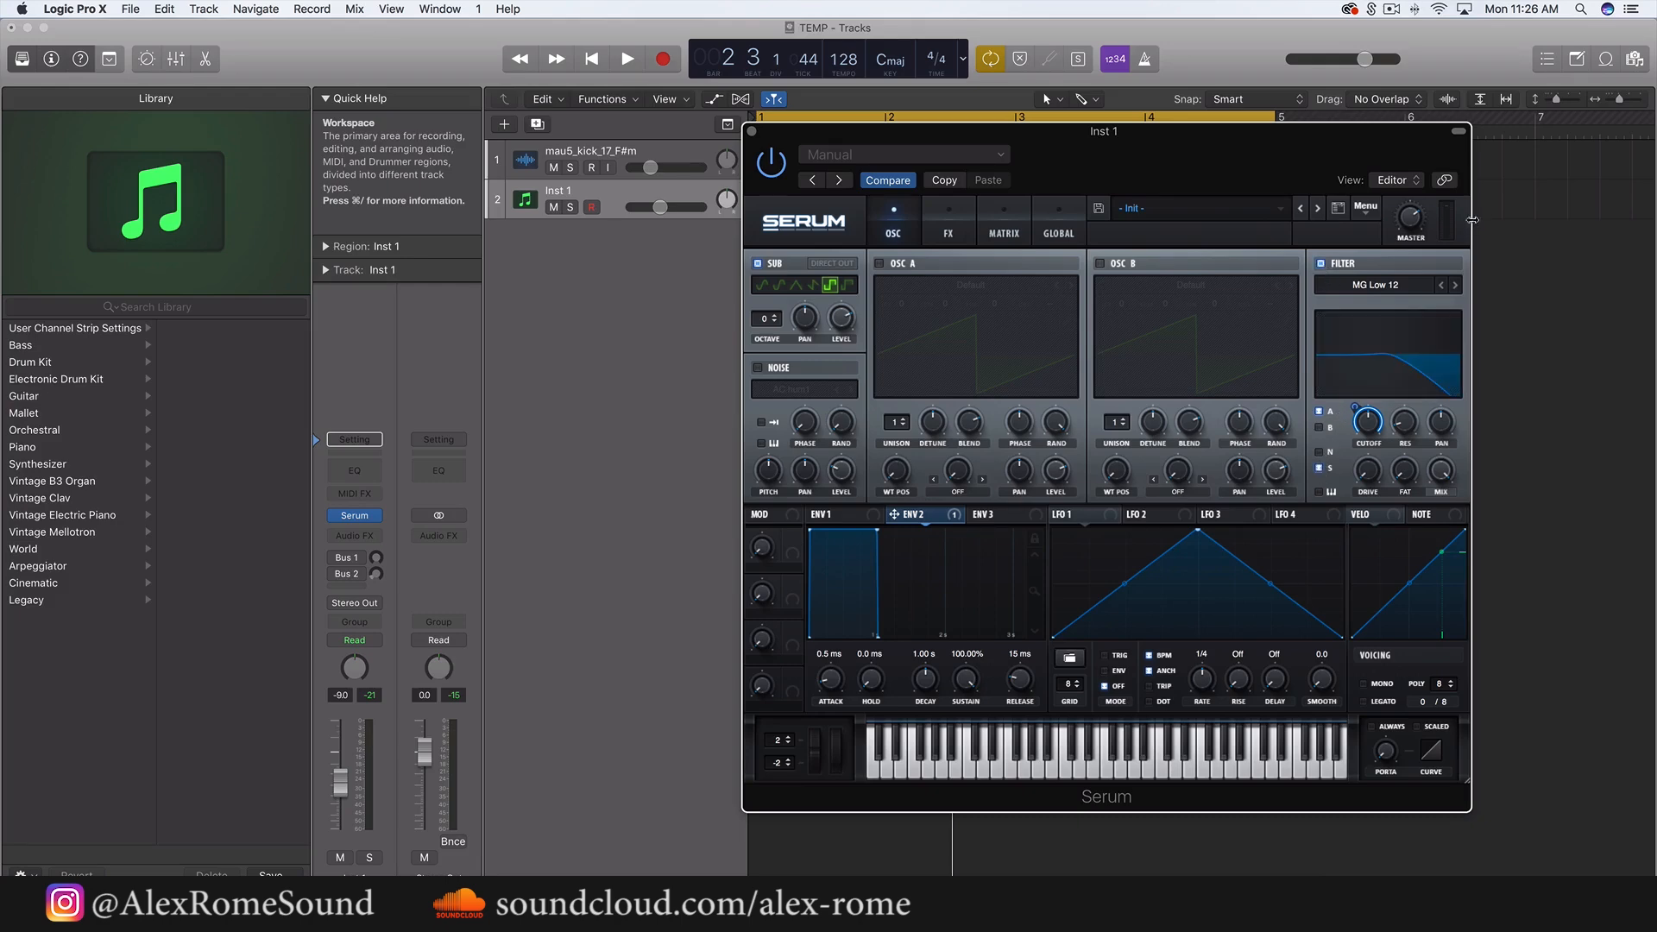
# - Switch the filter to MG Low 24 with a lower cutoff, set Env 2's sustain to 0% and audition the sound
pyautogui.moveTo(1388, 359); pyautogui.dragTo(1359, 447)
pyautogui.moveTo(967, 678); pyautogui.dragTo(968, 734)
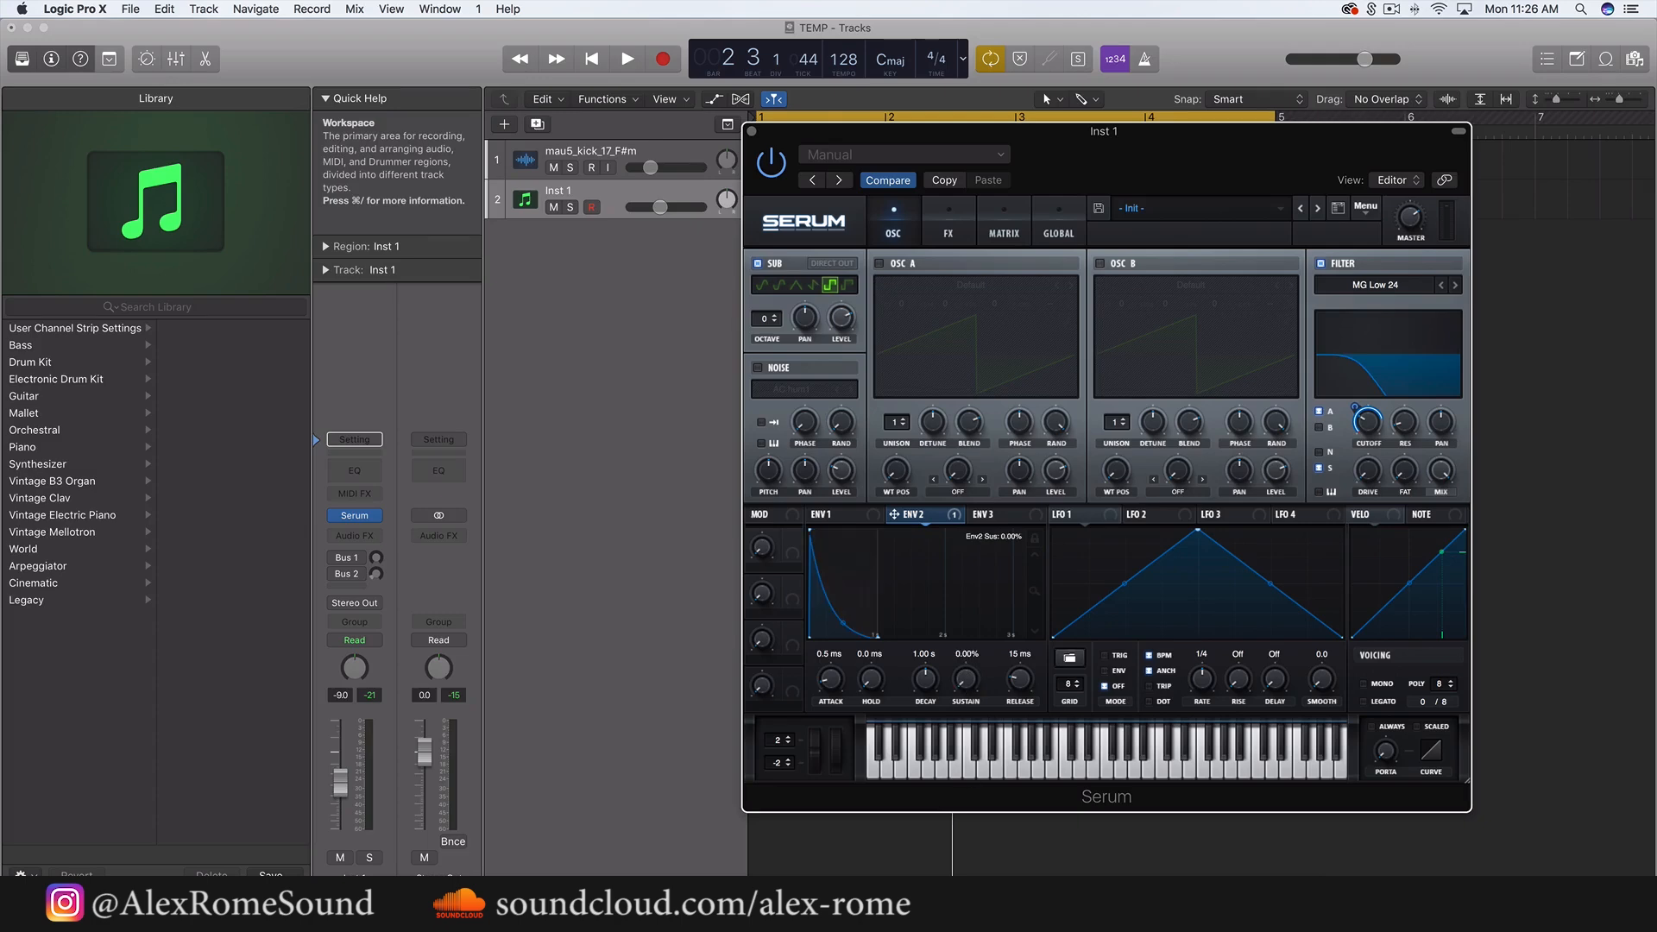
pyautogui.click(893, 774)
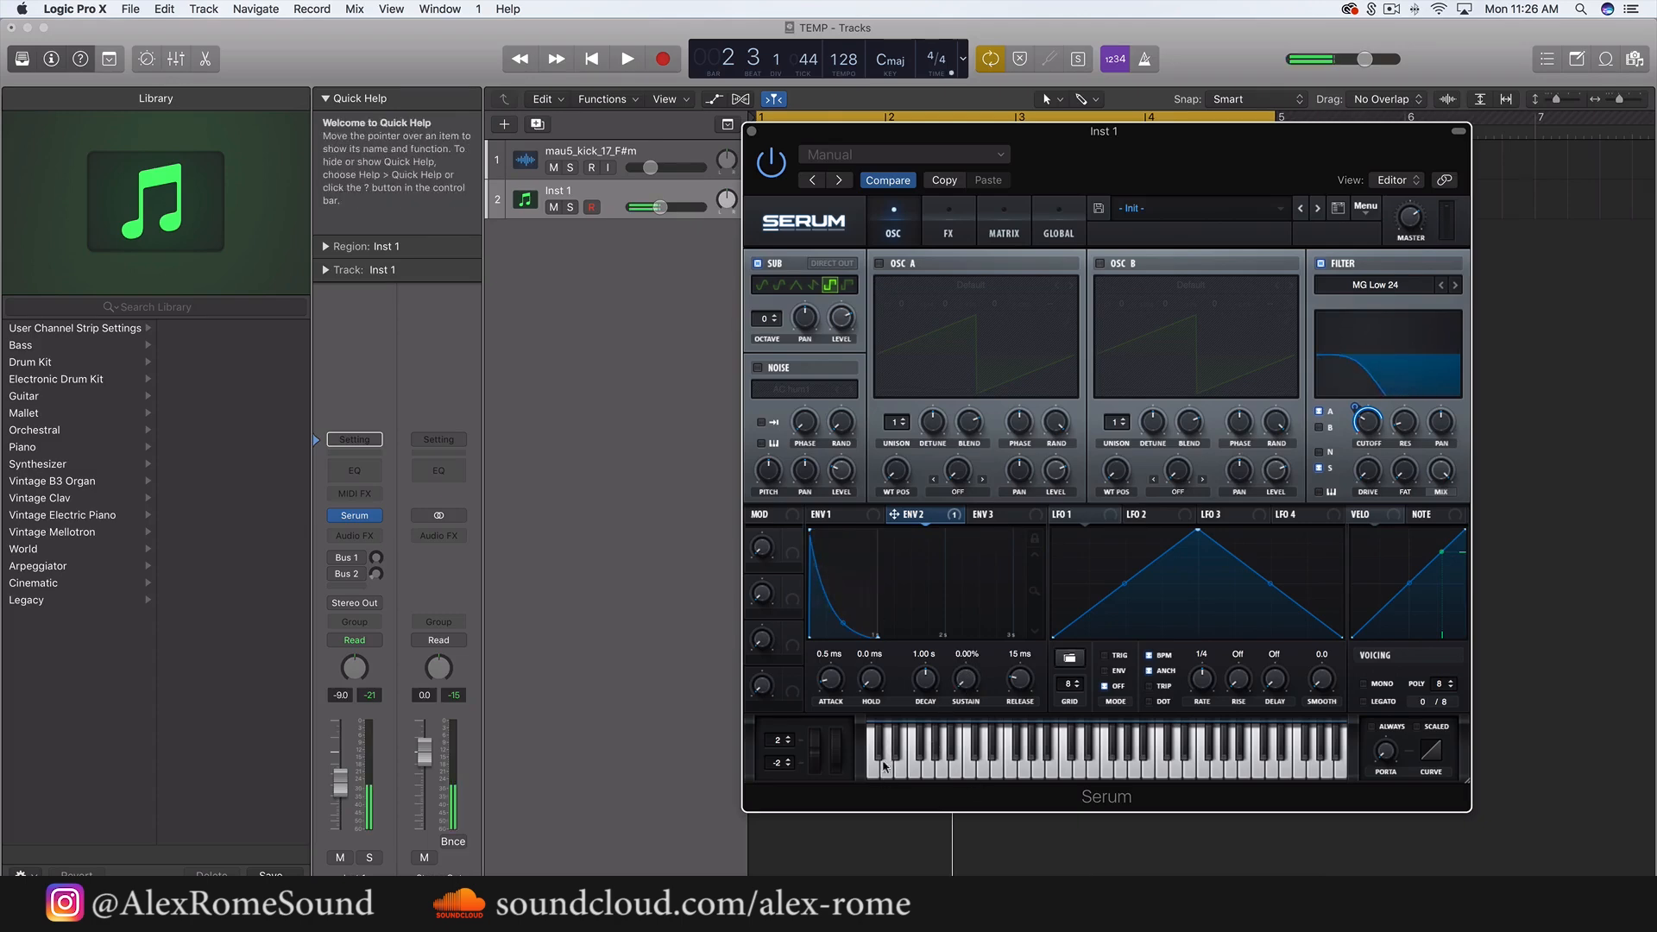
# - Close the Serum window, open the Inst 1 region in the Piano Roll and enlarge the editor area
pyautogui.click(750, 131)
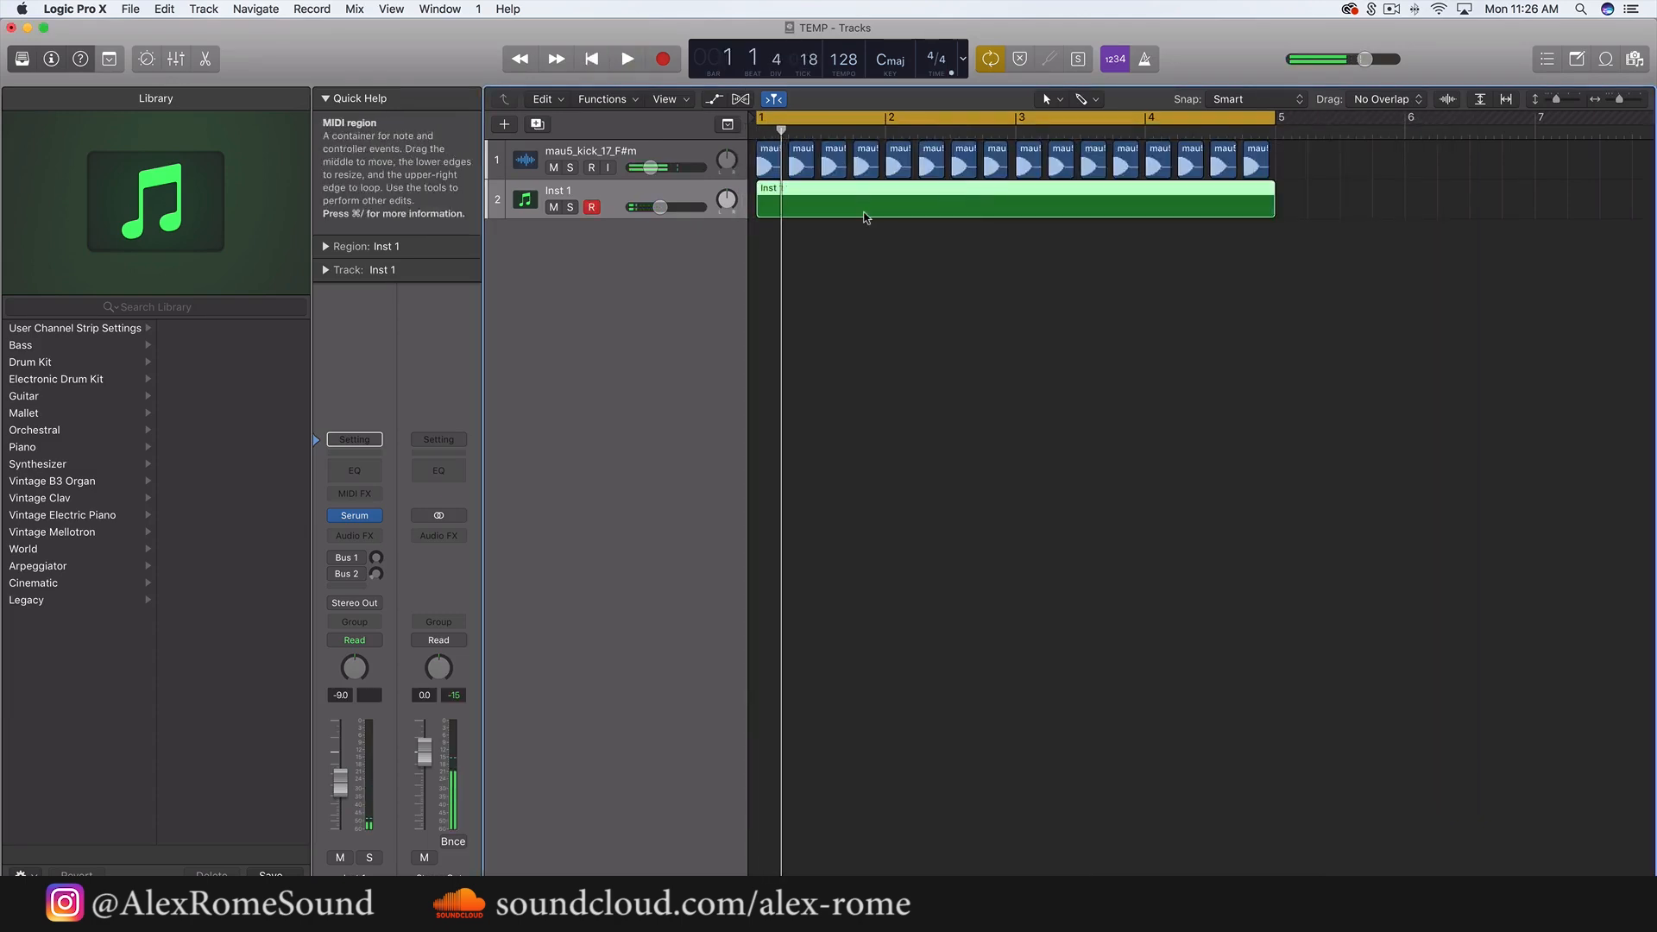
pyautogui.doubleClick(865, 207)
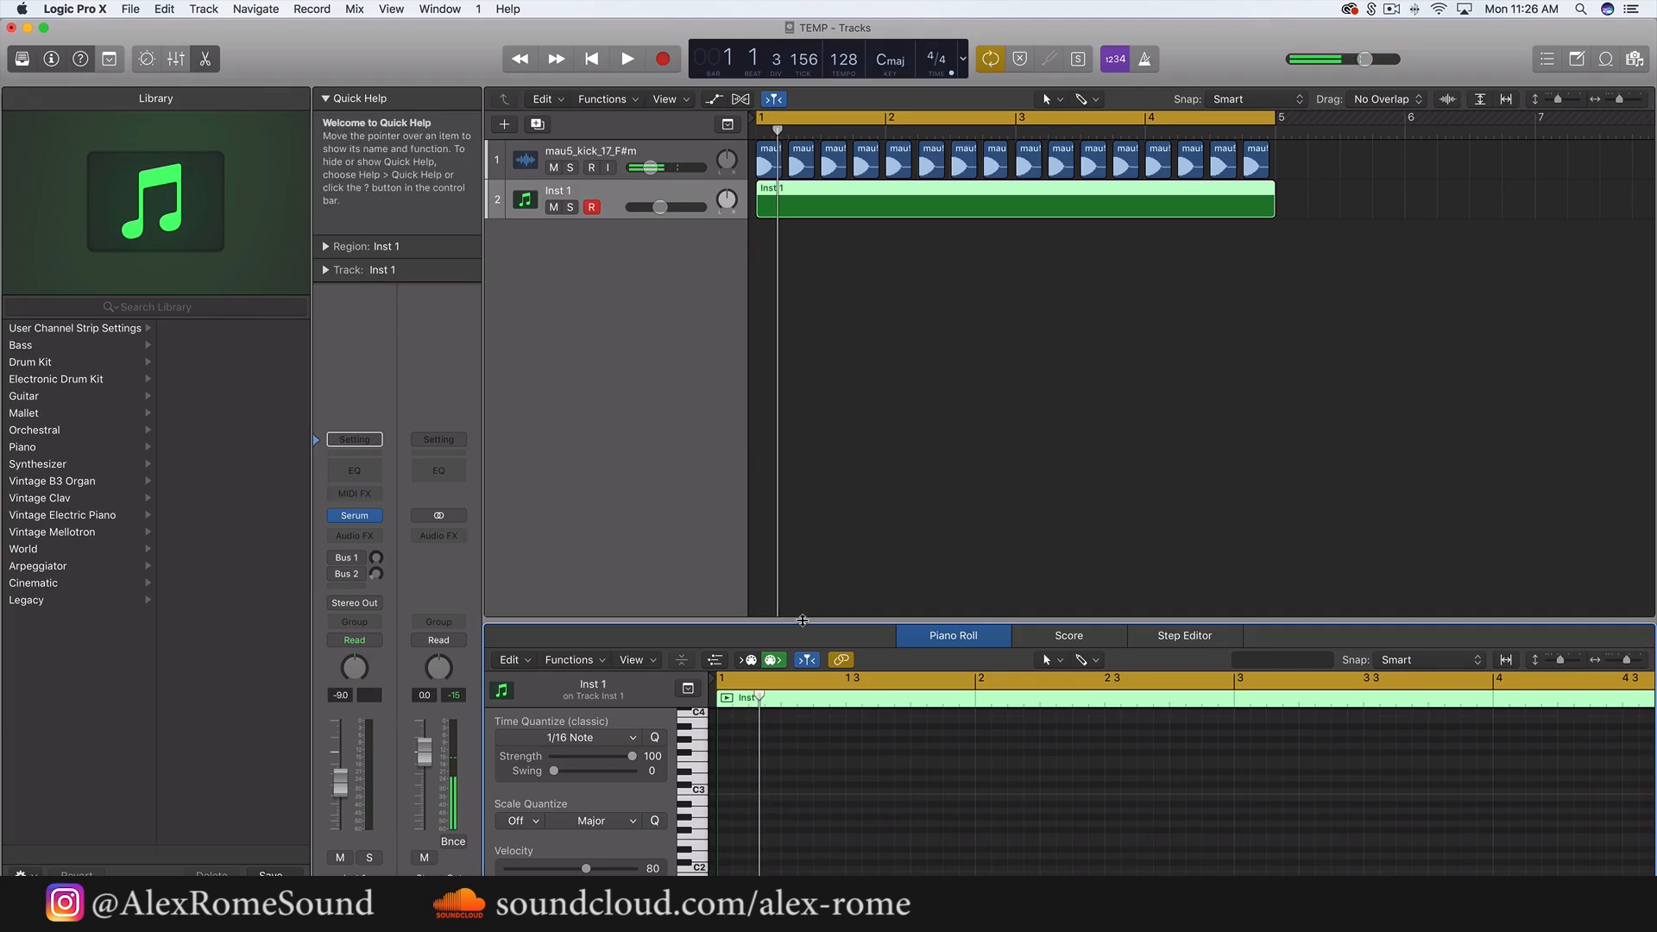
pyautogui.moveTo(802, 620); pyautogui.dragTo(802, 397)
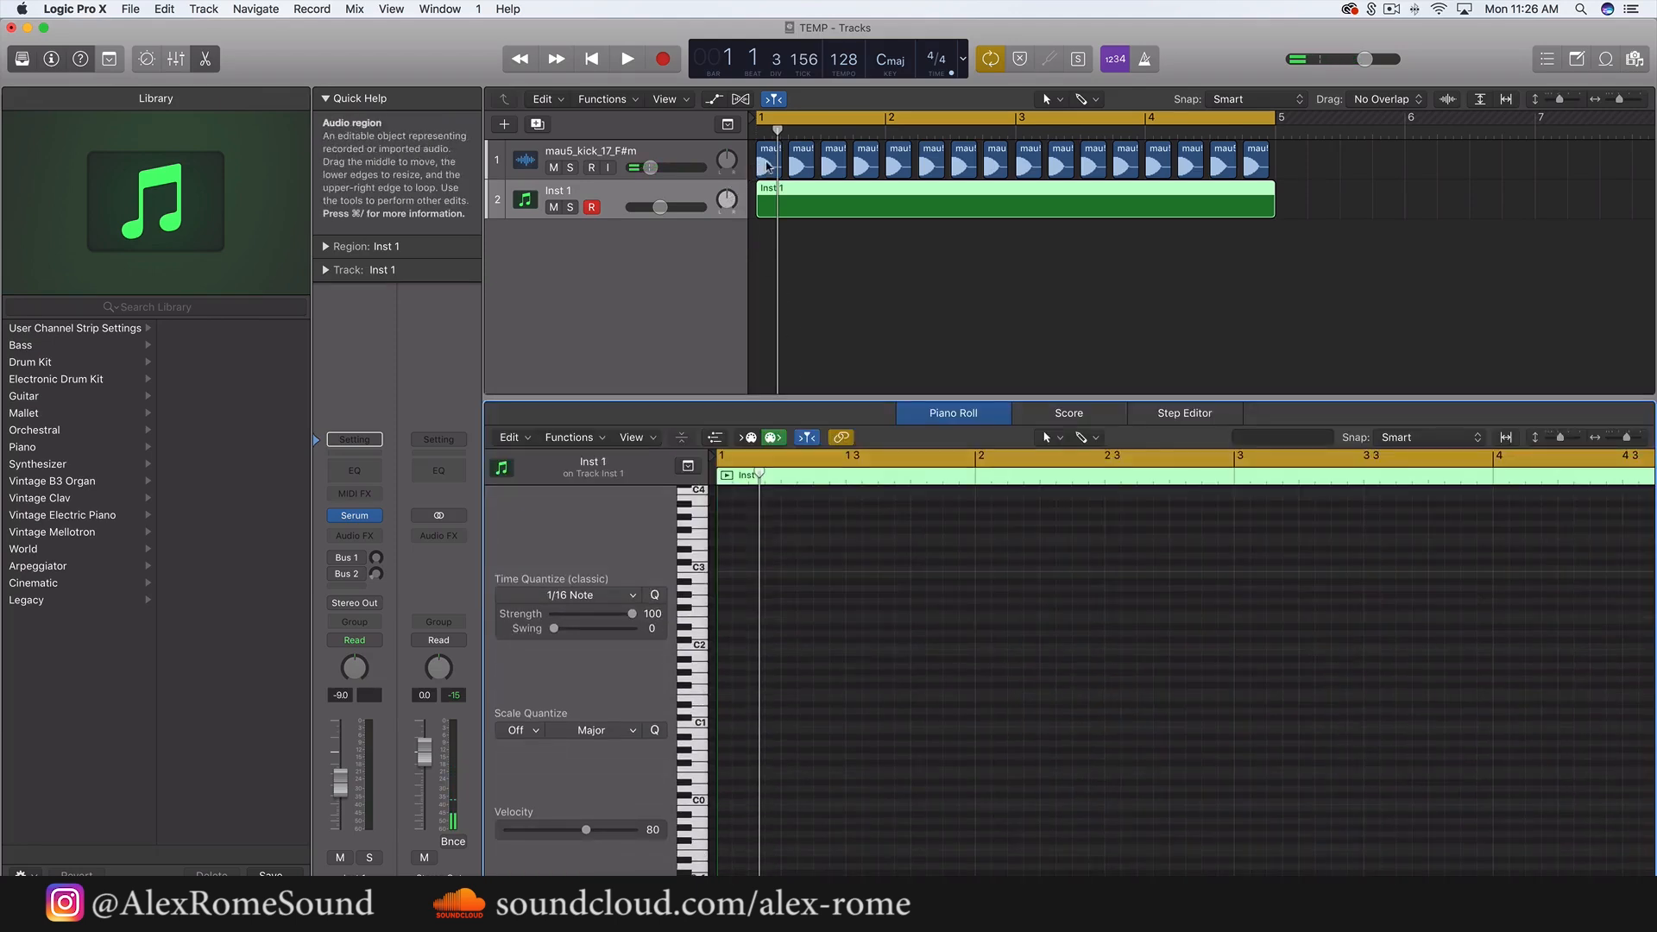
pyautogui.click(767, 167)
pyautogui.click(763, 191)
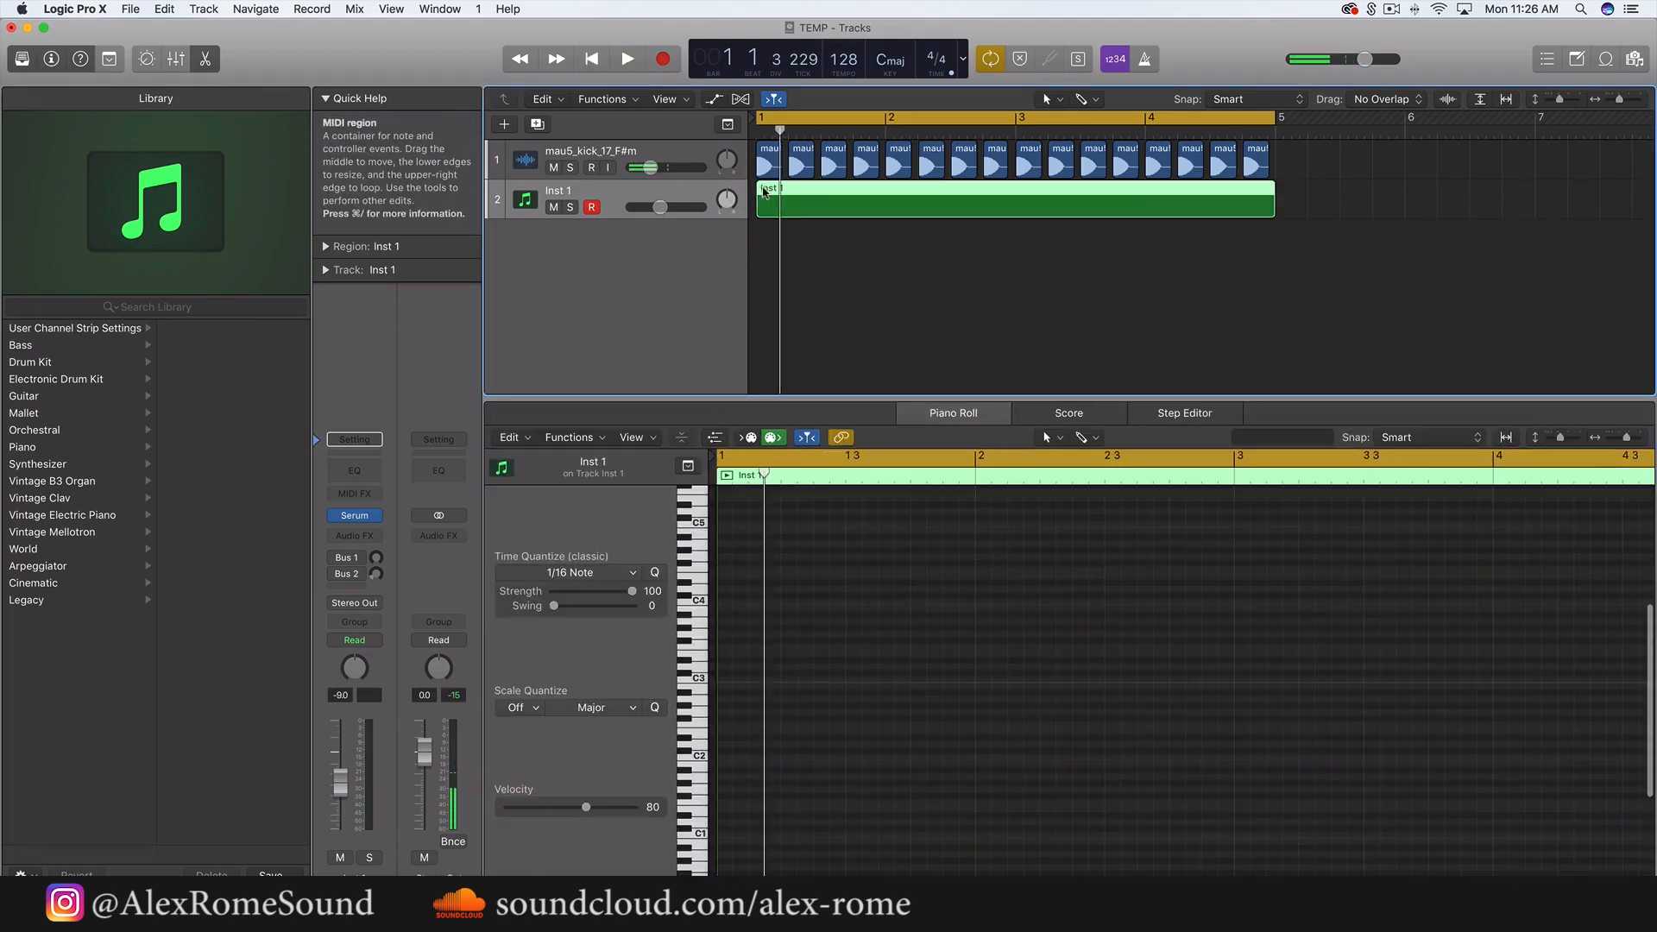
# - Draw eighth-note D#1 notes on the offbeats of beats 1 and 2 in bar 1, checking them with playback
pyautogui.press('space')
pyautogui.press('space')
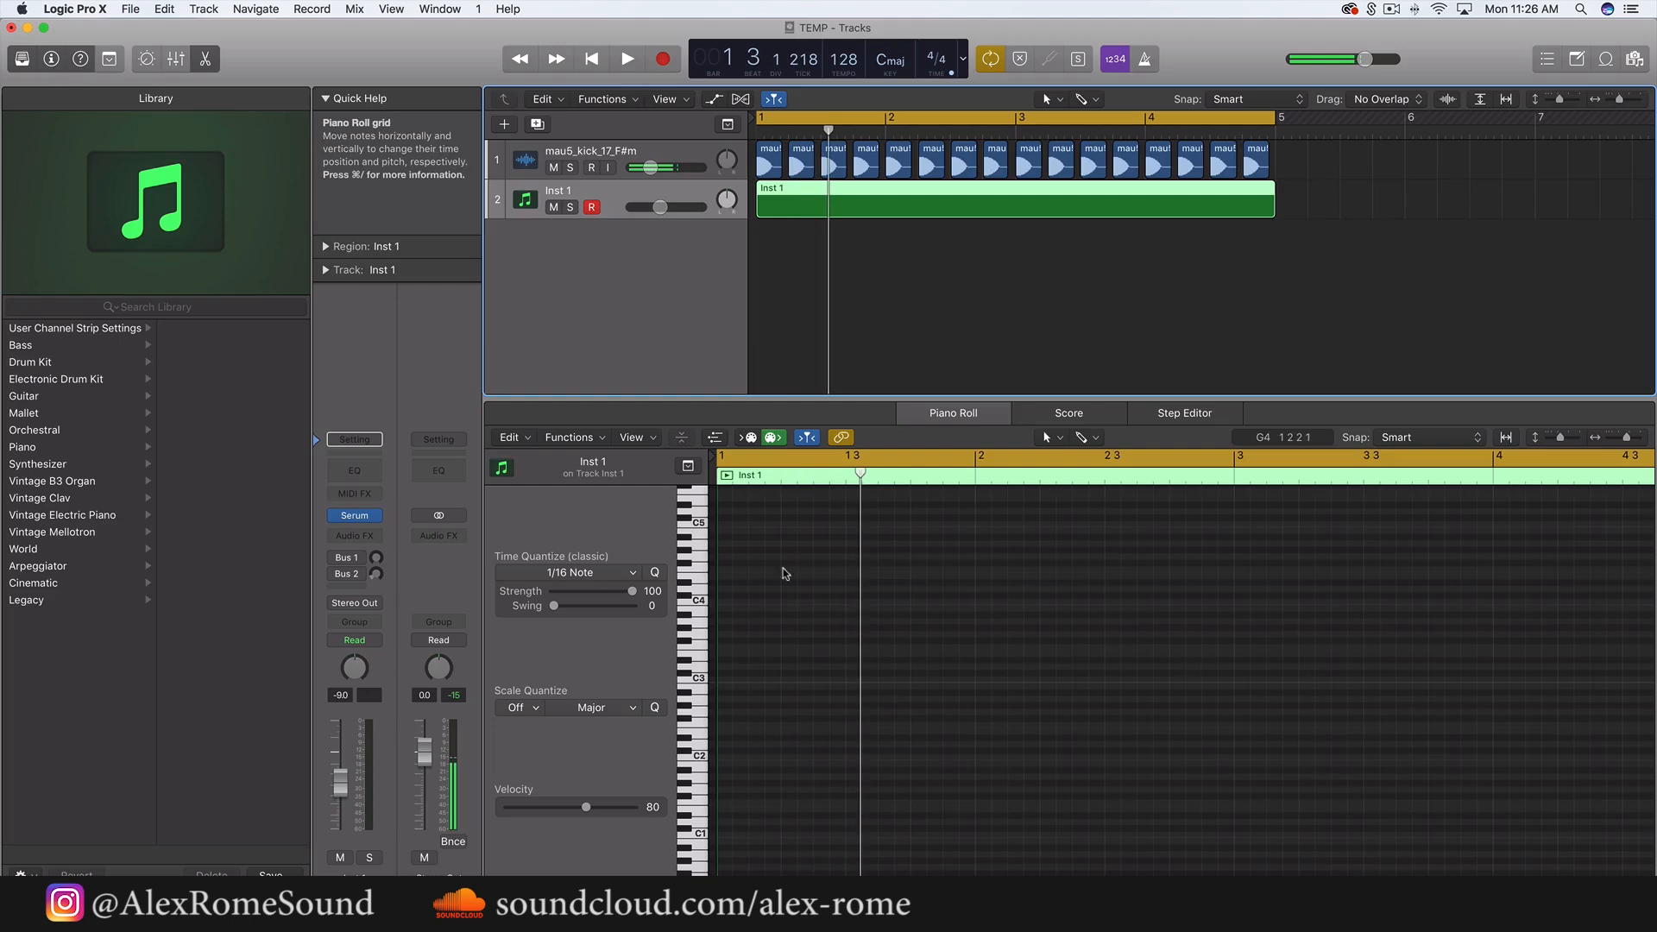
pyautogui.moveTo(758, 775)
pyautogui.mouseDown()
pyautogui.moveTo(733, 819)
pyautogui.moveTo(724, 790)
pyautogui.moveTo(765, 794)
pyautogui.moveTo(769, 819)
pyautogui.mouseUp()
pyautogui.press('space')
pyautogui.press('space')
pyautogui.press('space')
pyautogui.press('space')
pyautogui.click(756, 791)
pyautogui.press('space')
pyautogui.press('space')
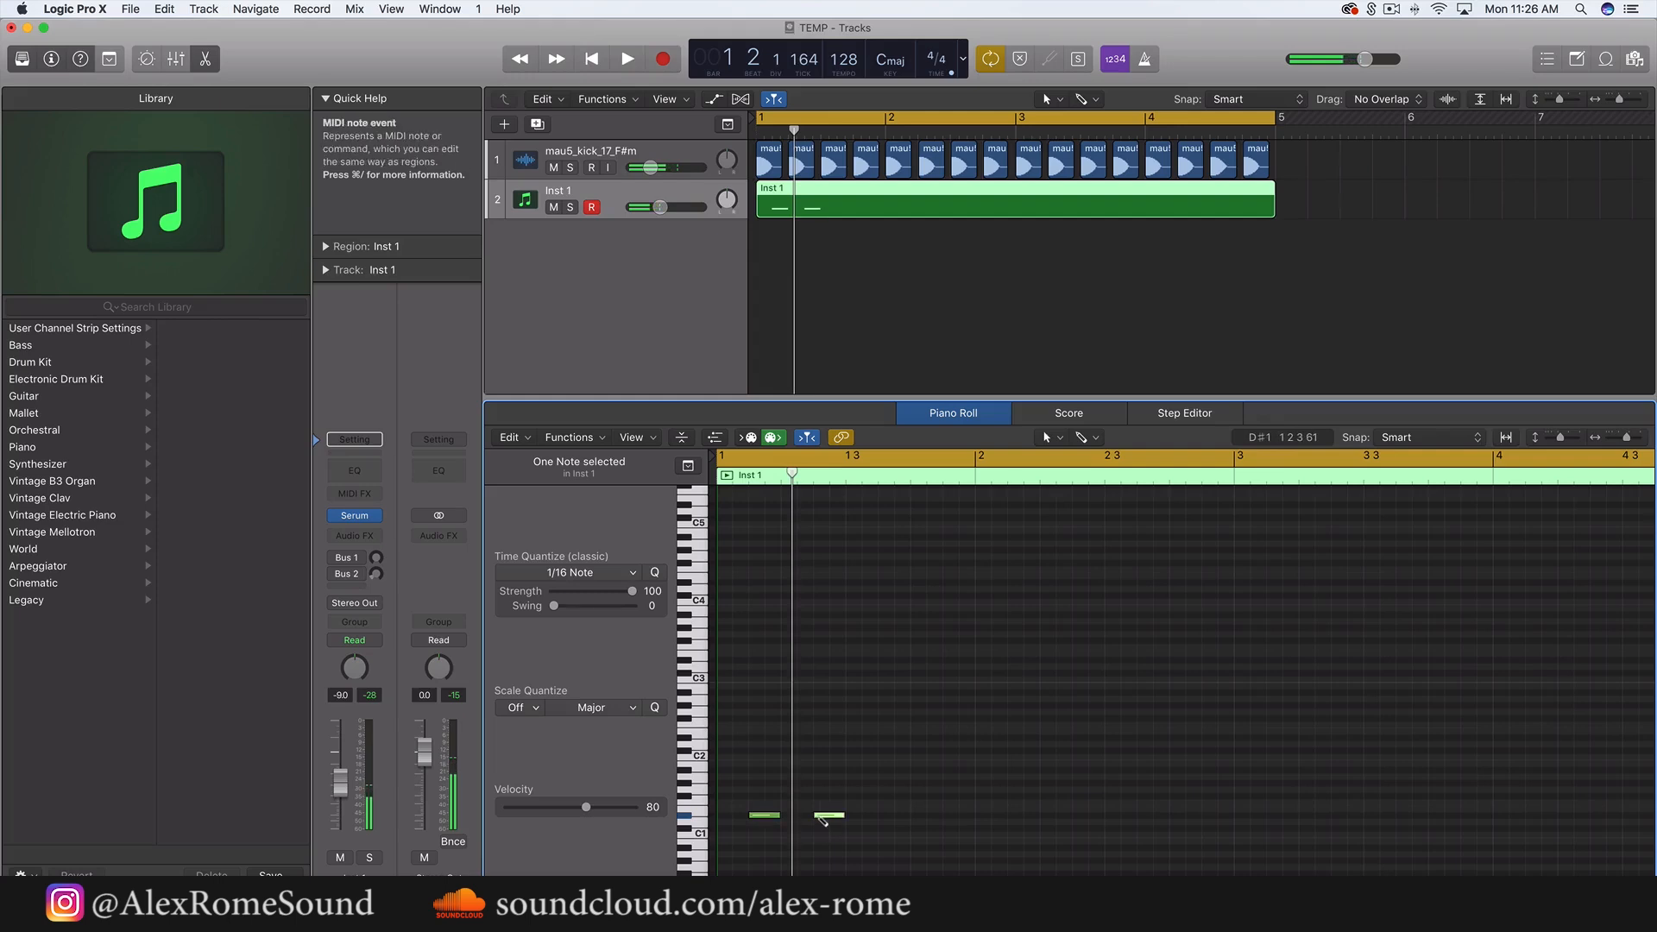
pyautogui.press('space')
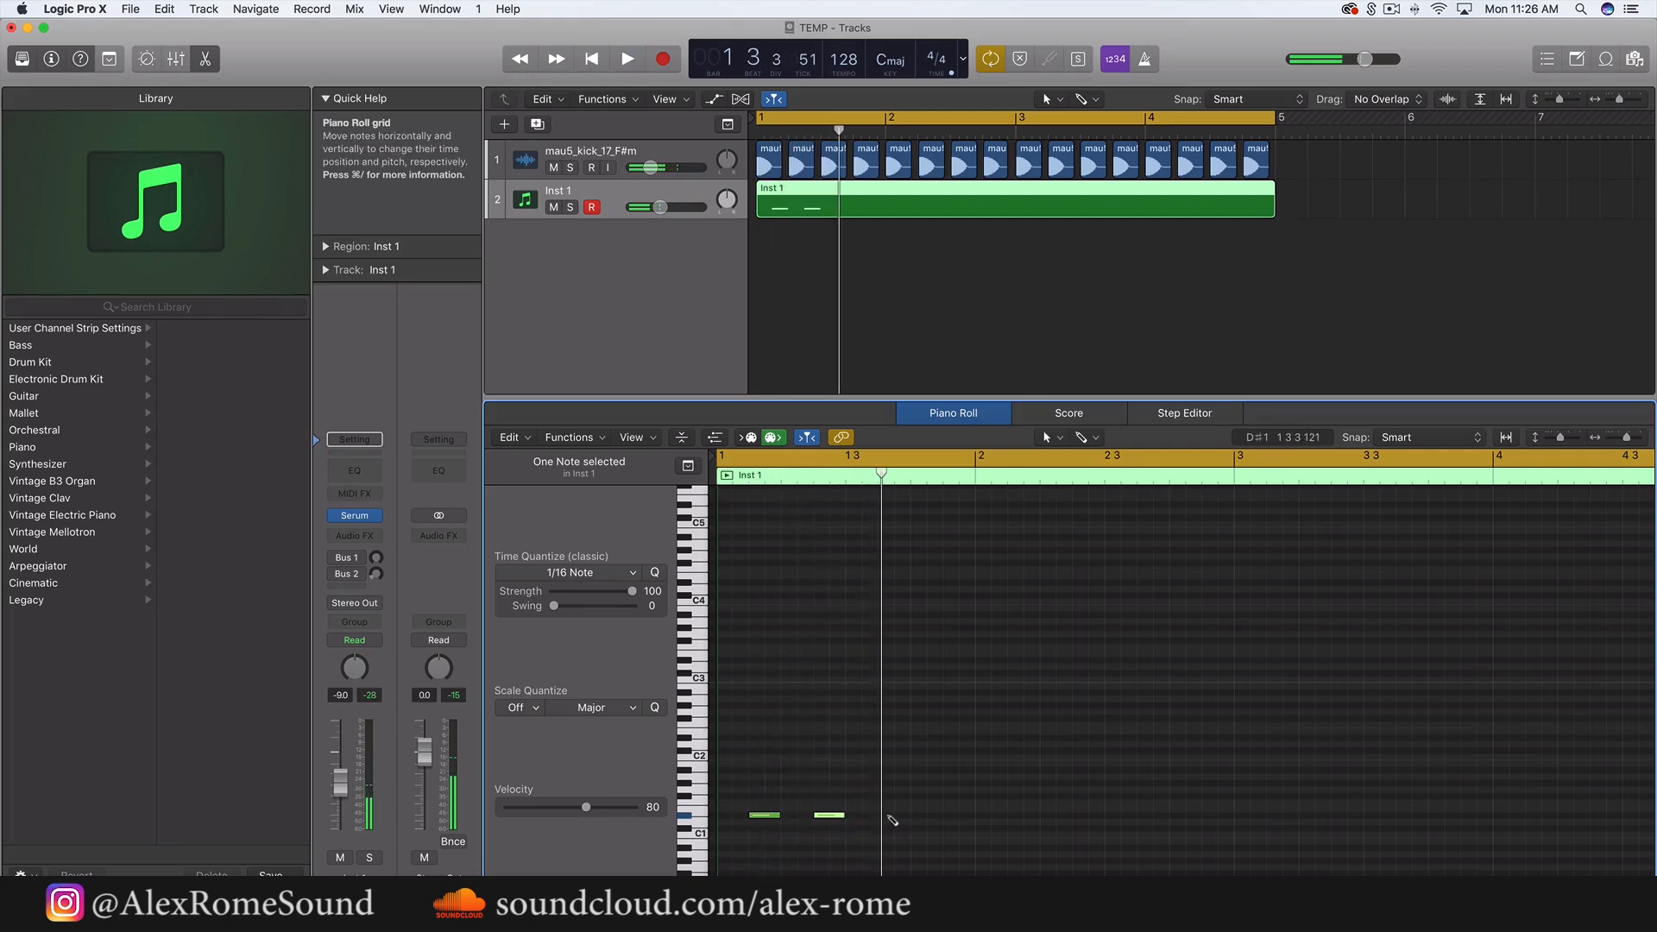
# - Add a sixteenth-note D#1 at the end of beat 3 and an eighth-note D#1 on the offbeat of beat 4 in bar 1
pyautogui.click(898, 816)
pyautogui.press('space')
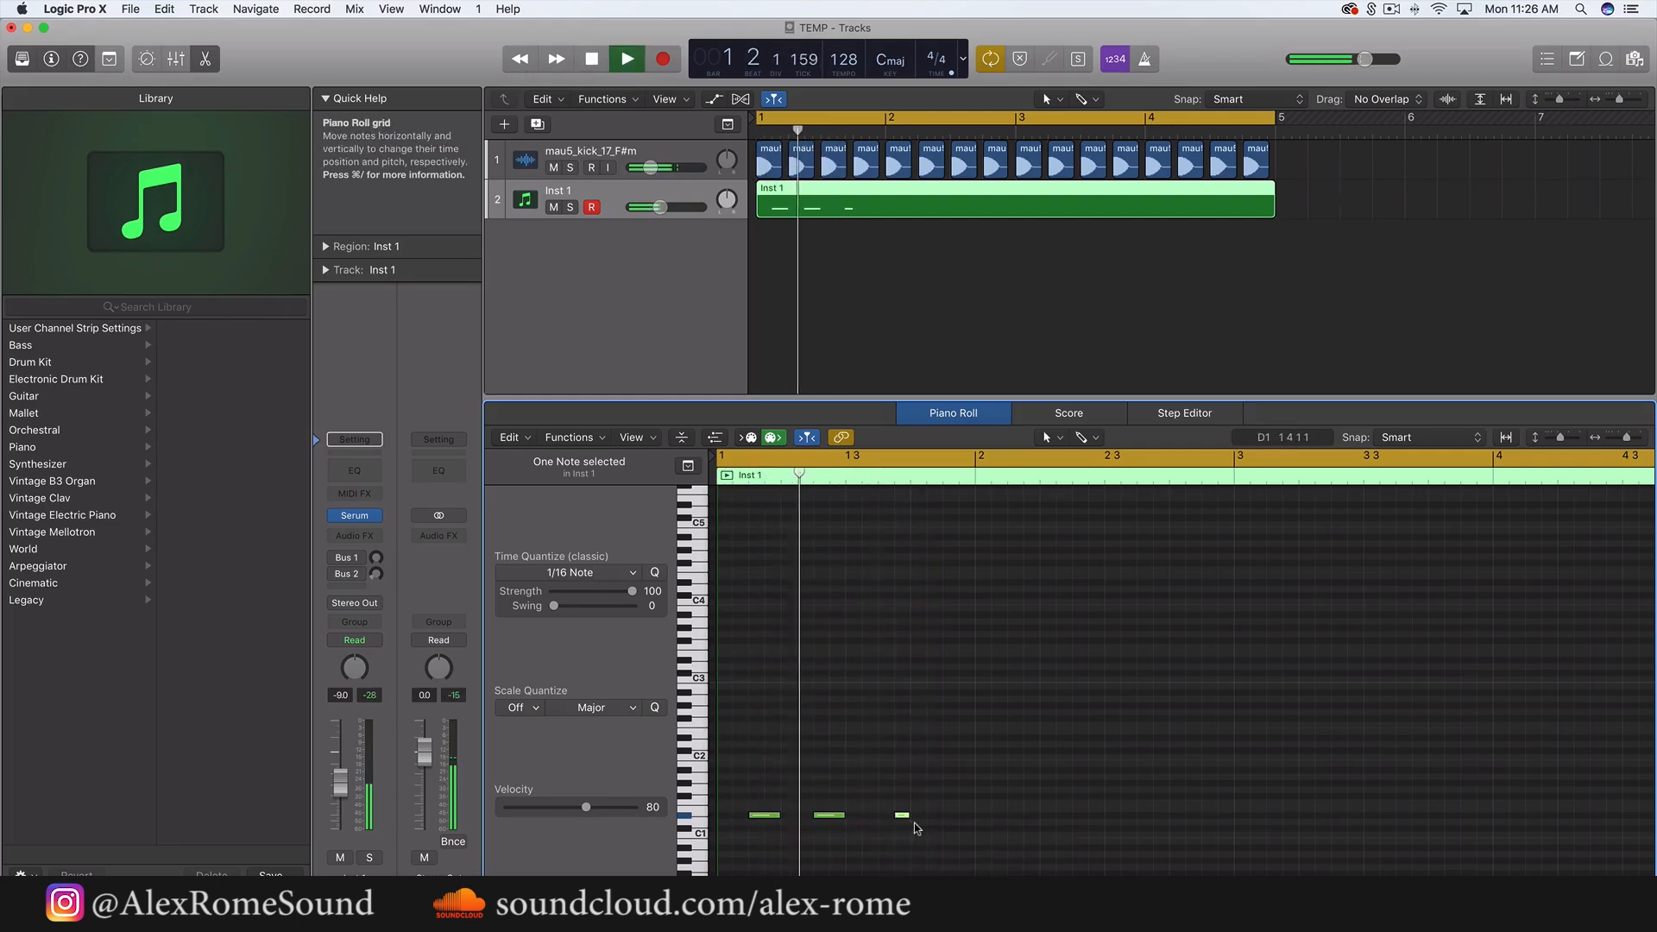
pyautogui.press('space')
pyautogui.moveTo(949, 816); pyautogui.dragTo(968, 820)
pyautogui.press('space')
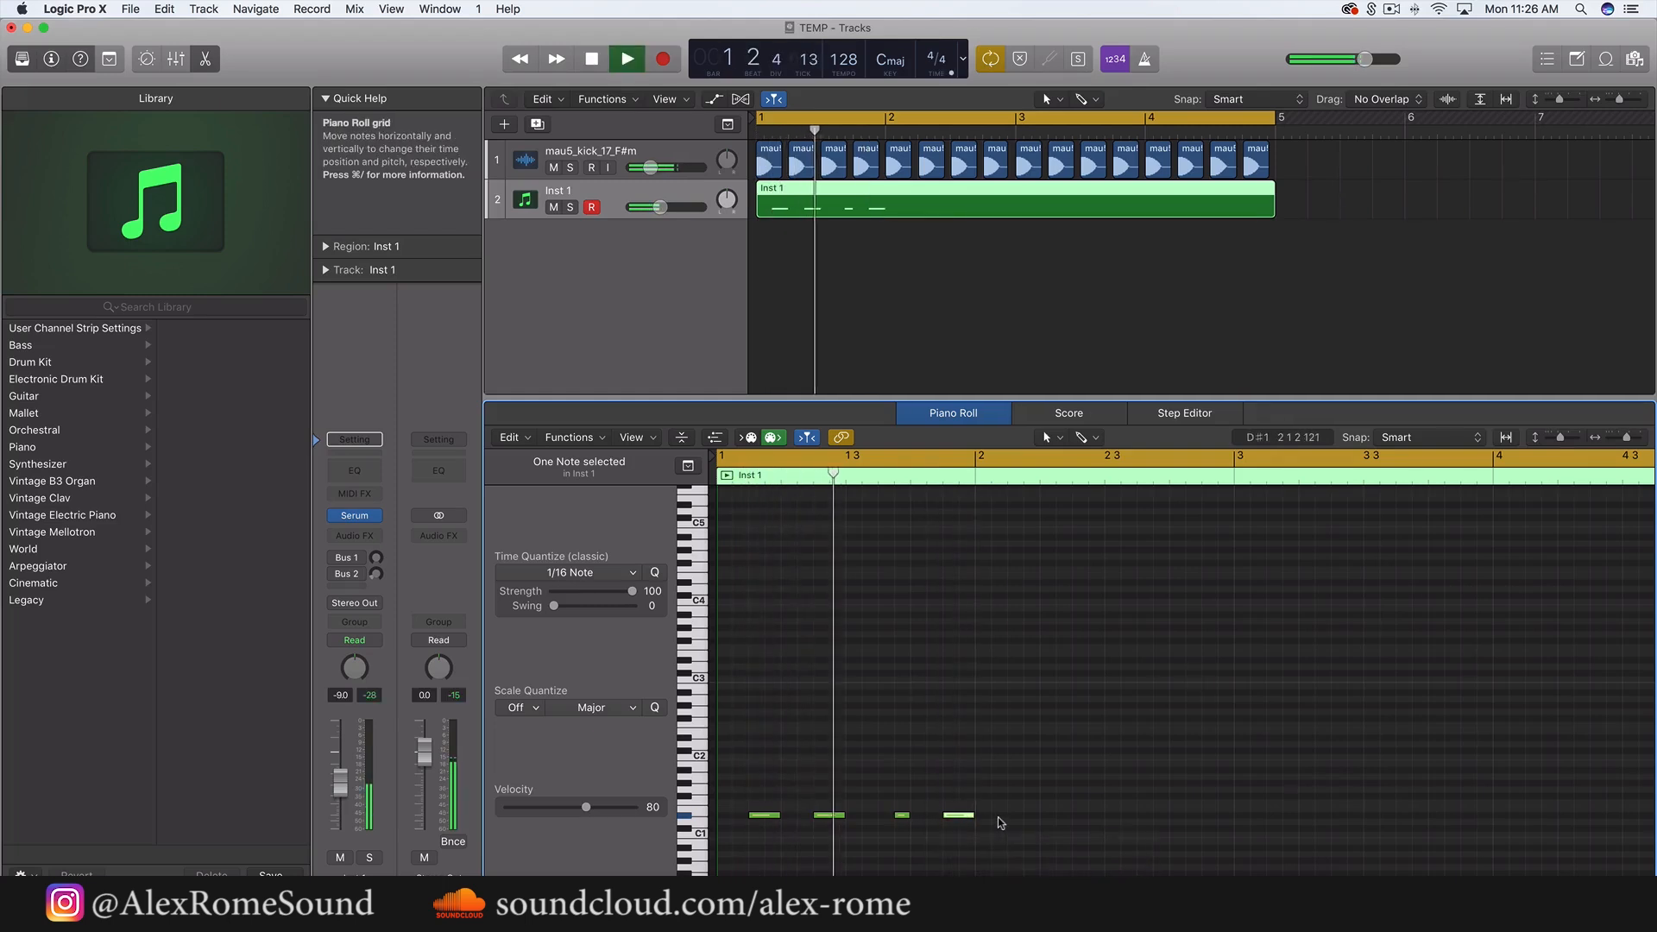
# - Repeat the four bar 1 notes into bar 2, transpose the copies to F1 and play them back
pyautogui.moveTo(1046, 829); pyautogui.dragTo(712, 764)
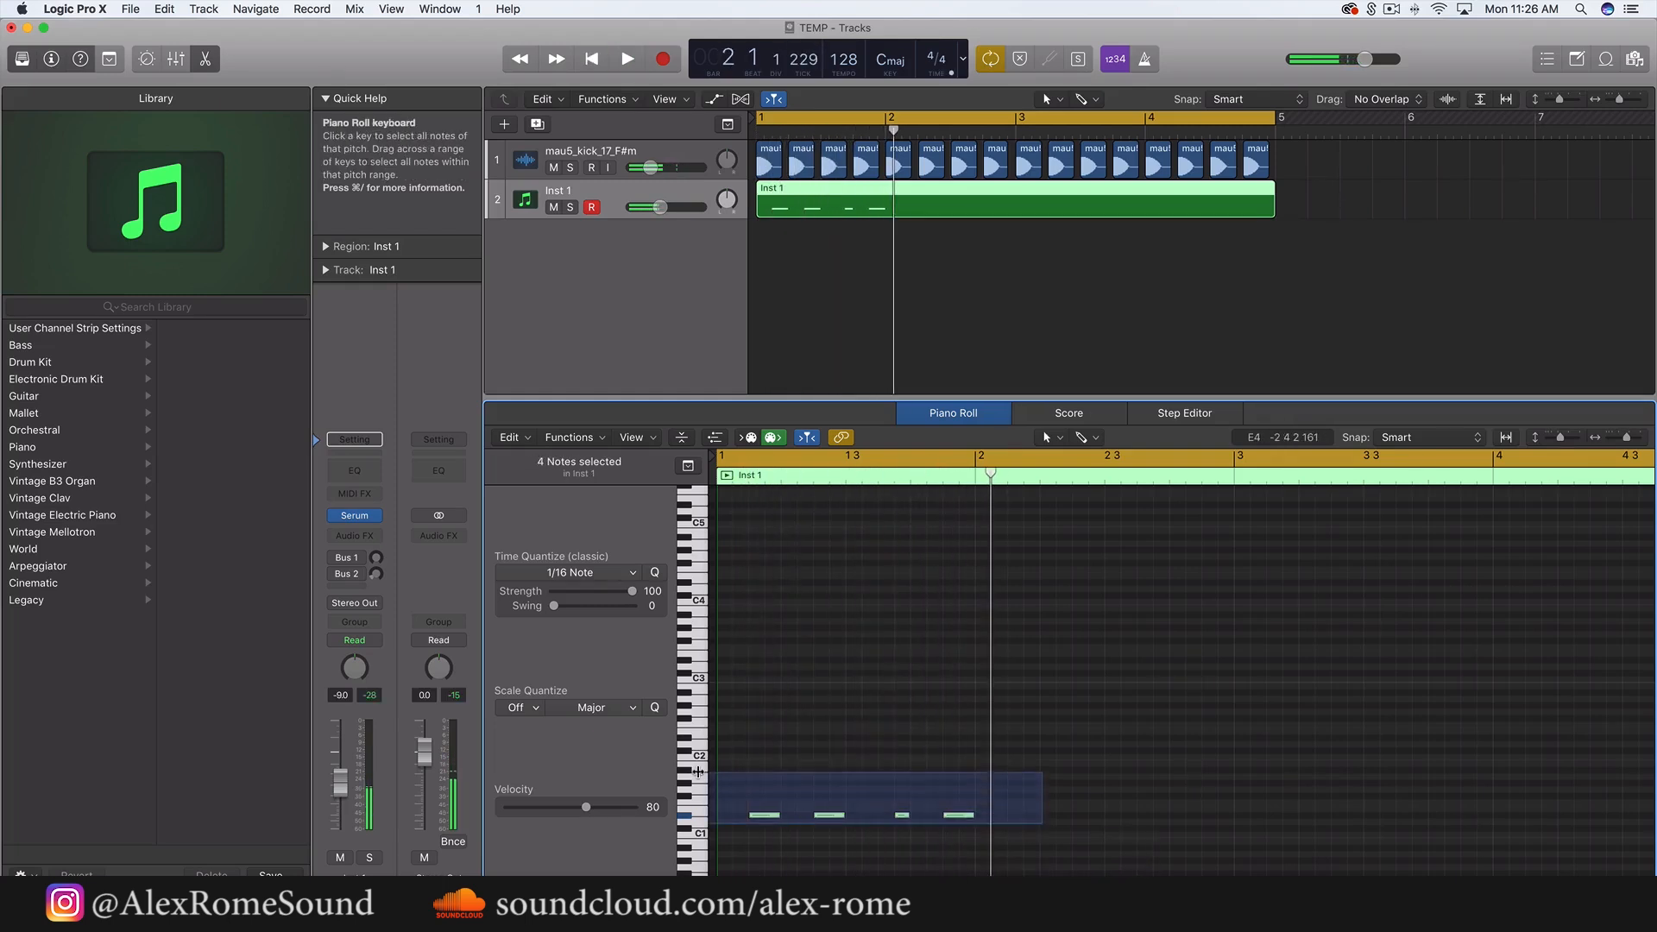
pyautogui.press('super+r')
pyautogui.moveTo(1033, 818); pyautogui.dragTo(1034, 805)
pyautogui.press('space')
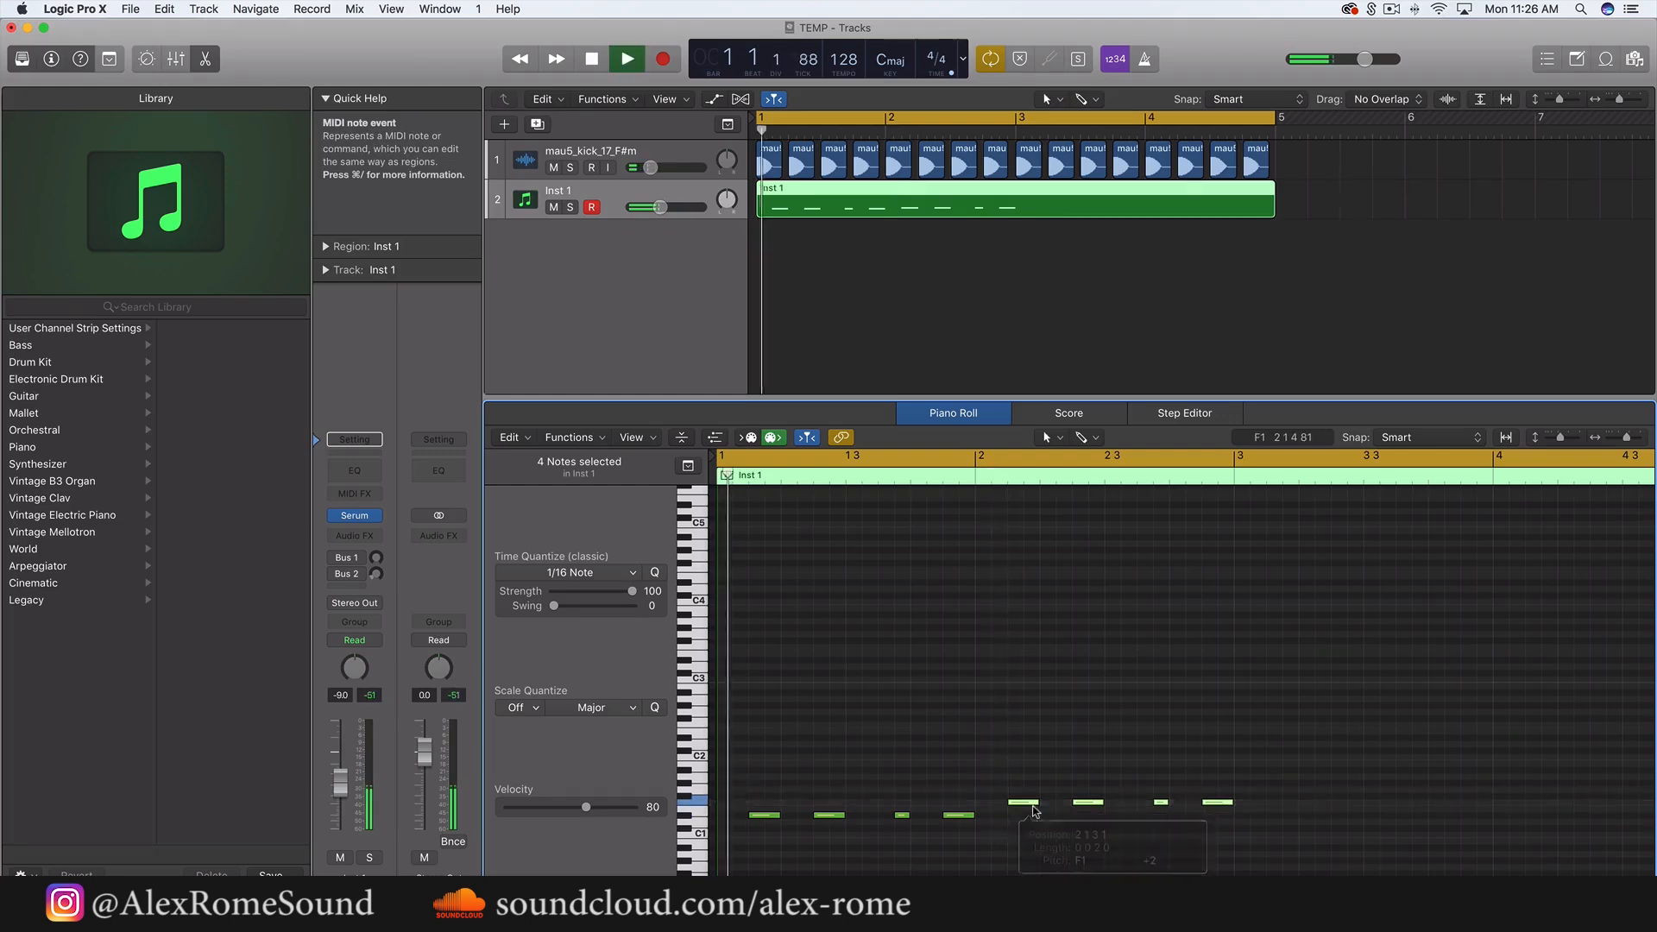
pyautogui.scroll(-5, 1049, 814)
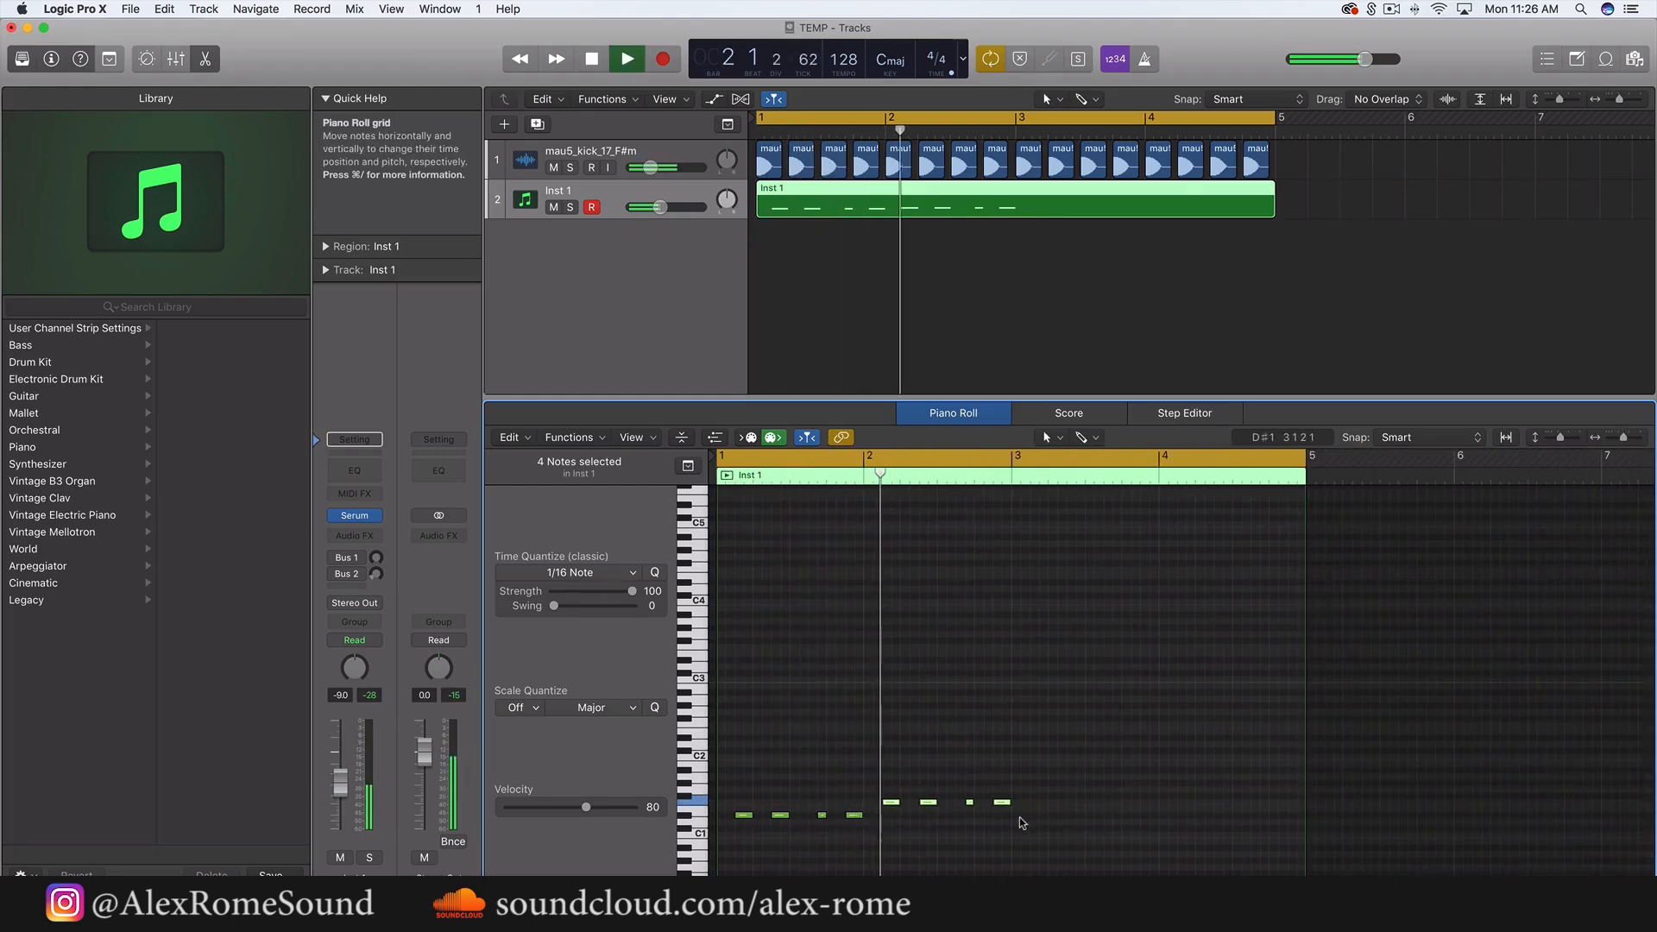
pyautogui.press('space')
# - Copy the four-note pattern to bars 3 and 4 at C1, raise the last two notes to G#1 and play the loop
pyautogui.moveTo(1052, 826); pyautogui.dragTo(1184, 833)
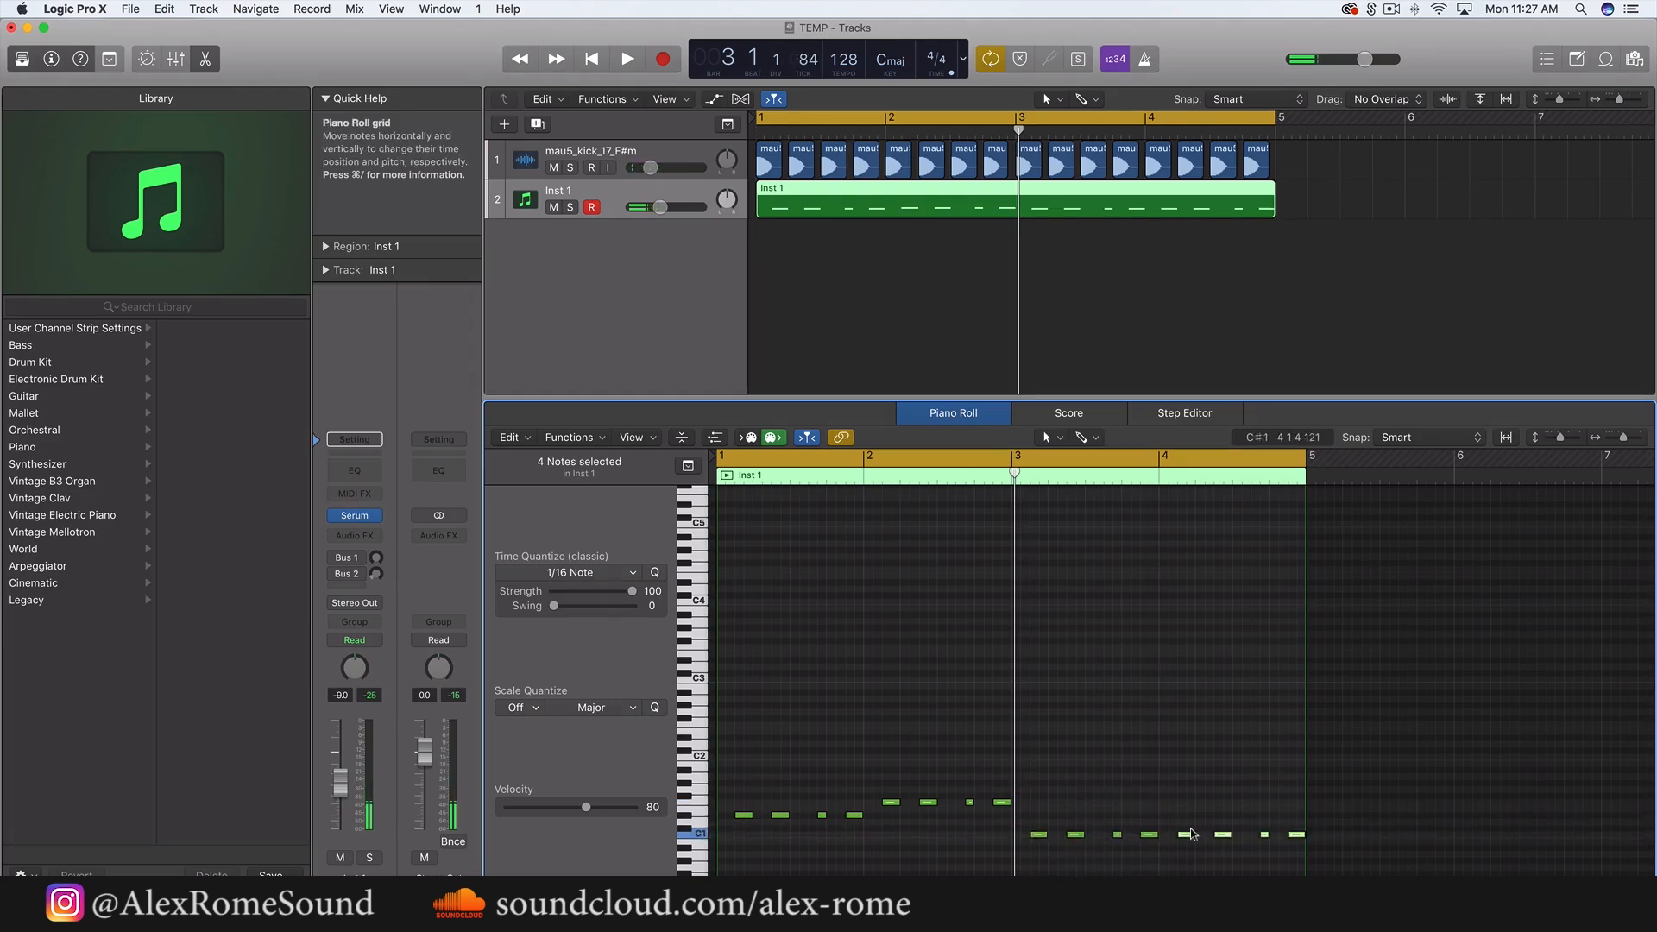
pyautogui.scroll(-2, 1191, 834)
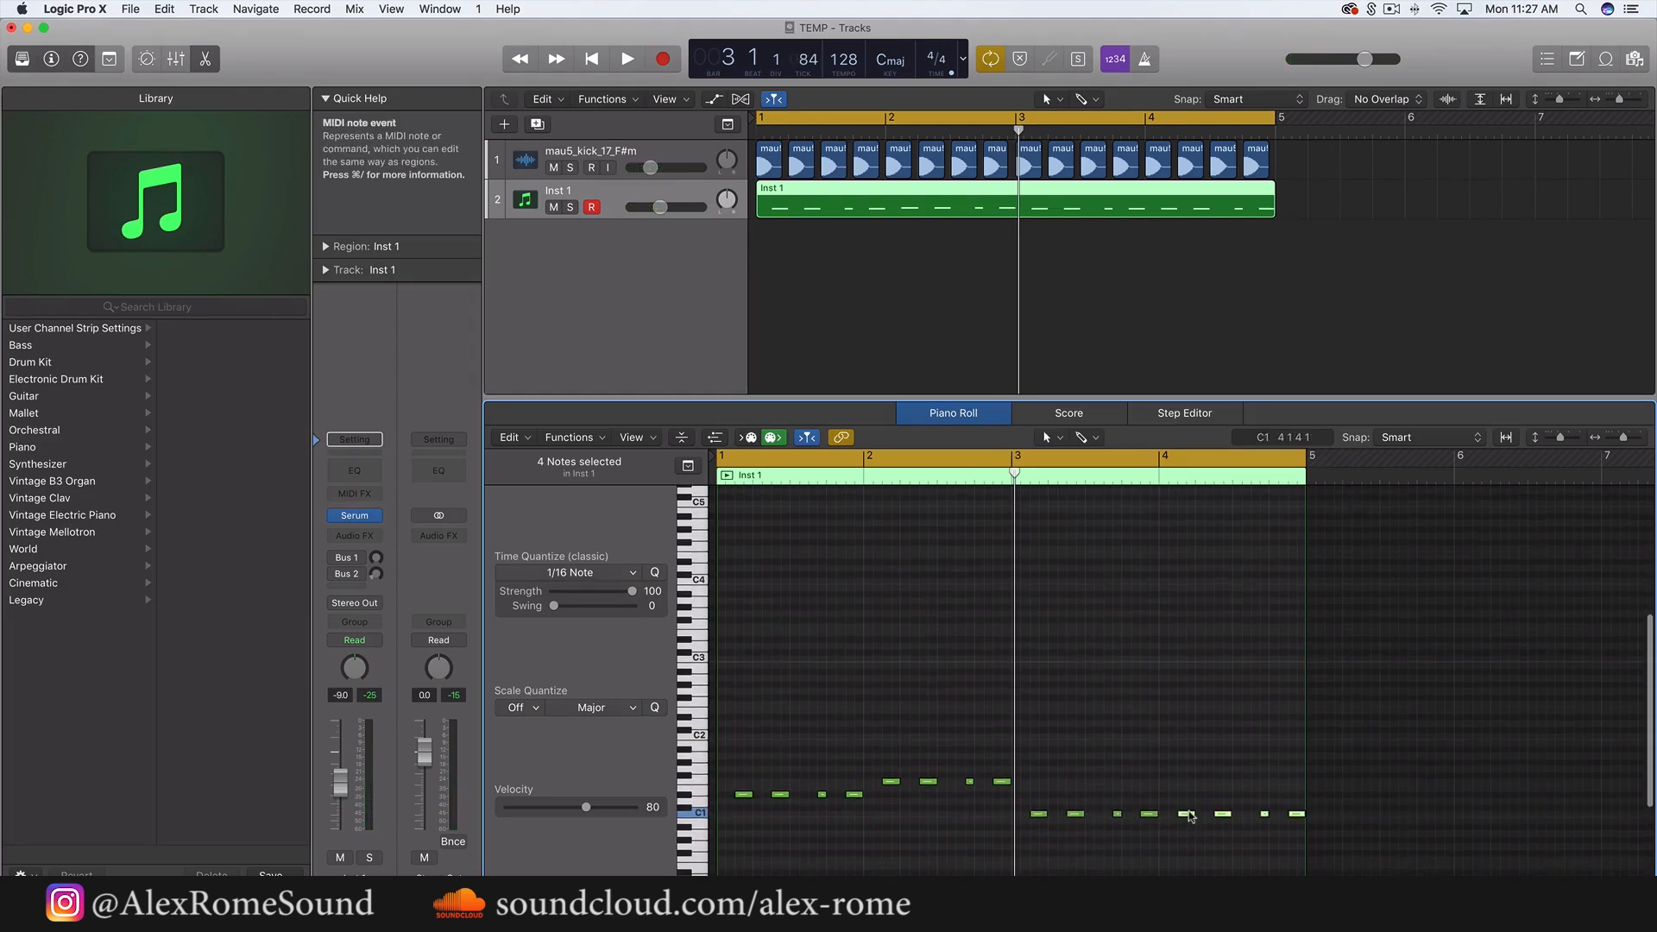
pyautogui.moveTo(1255, 785); pyautogui.dragTo(1297, 767)
pyautogui.press('space')
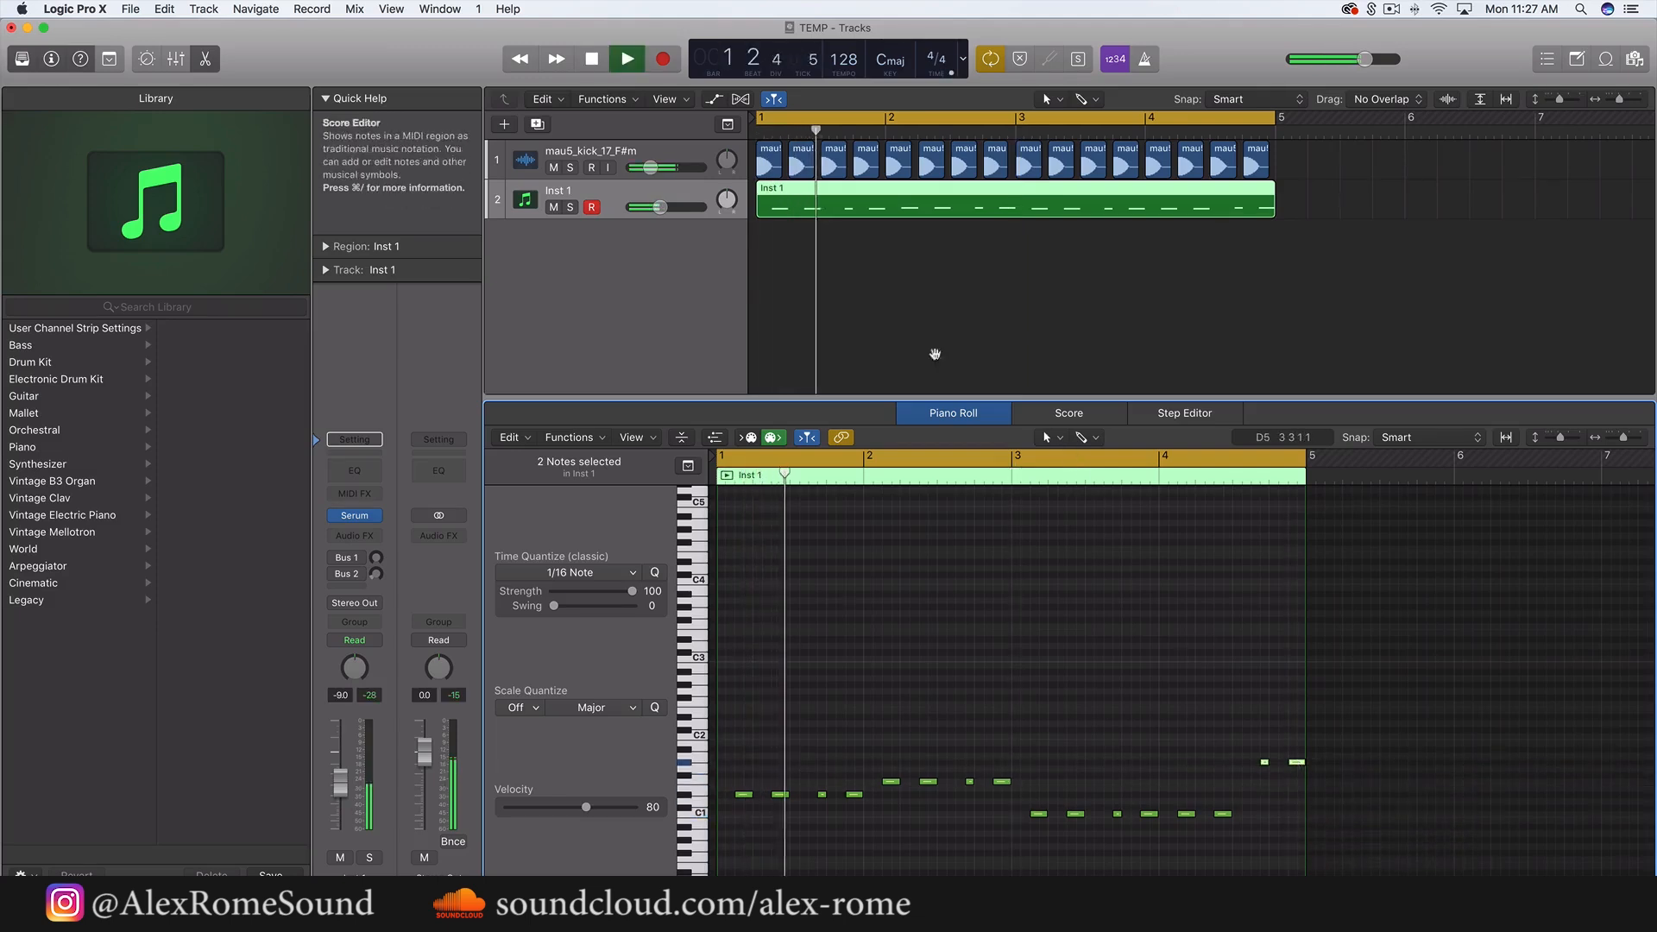
# - Raise the Inst 1 track volume to -4.0 dB during playback
pyautogui.moveTo(673, 207); pyautogui.dragTo(671, 207)
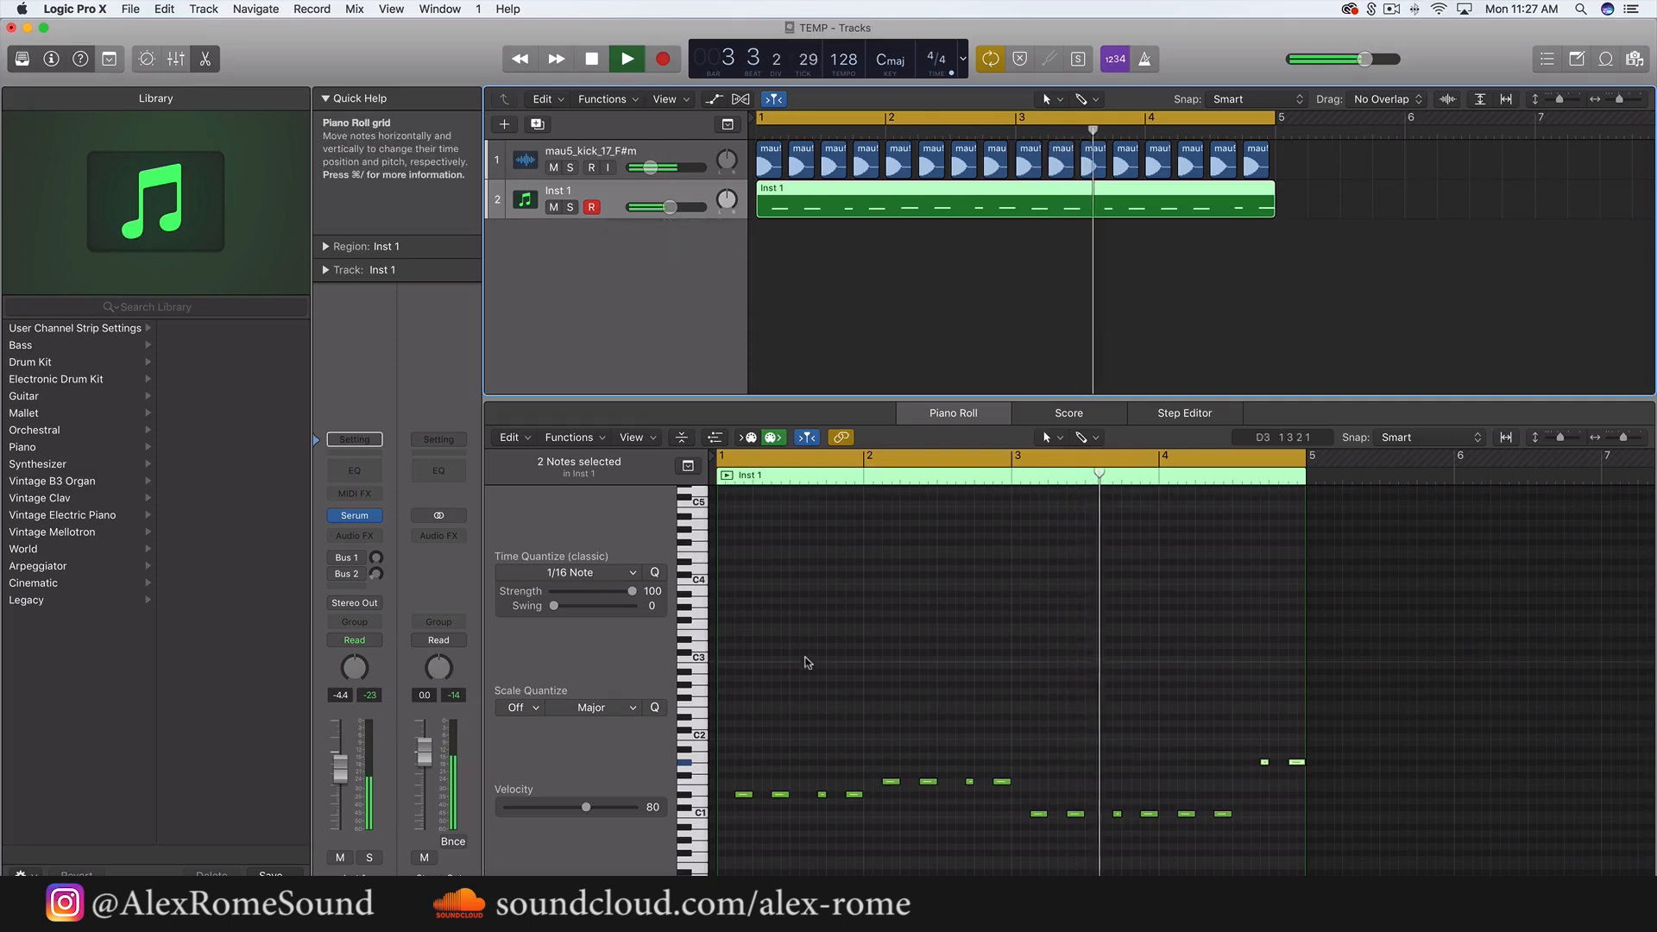
pyautogui.scroll(-2, 806, 663)
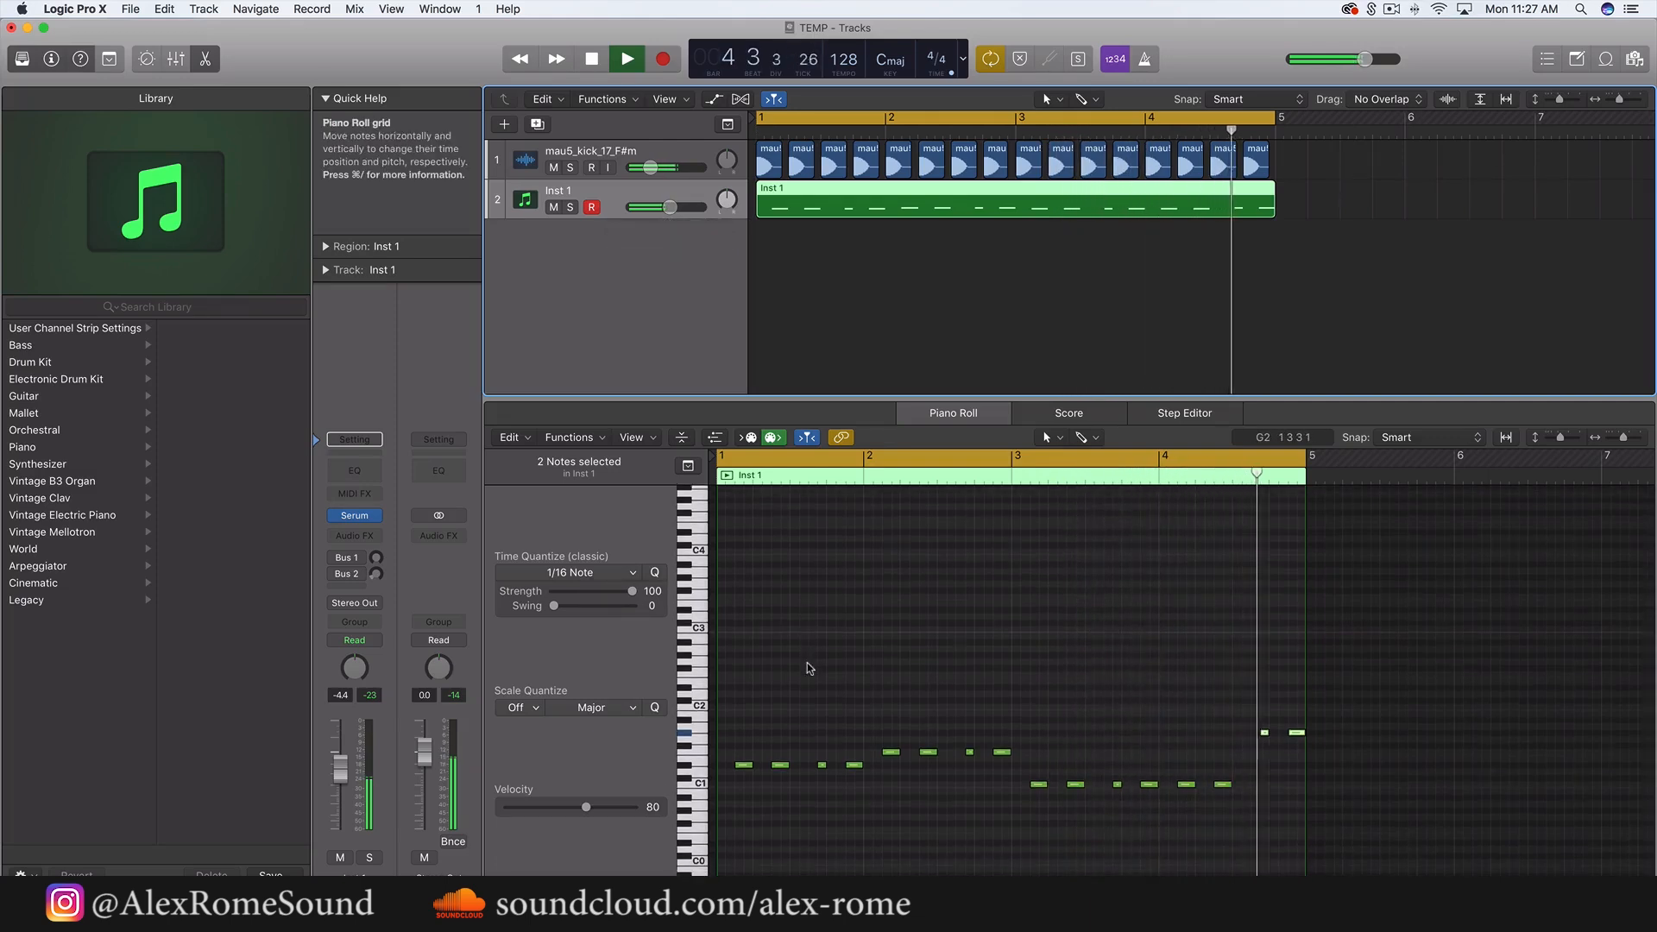
pyautogui.moveTo(670, 207); pyautogui.dragTo(673, 207)
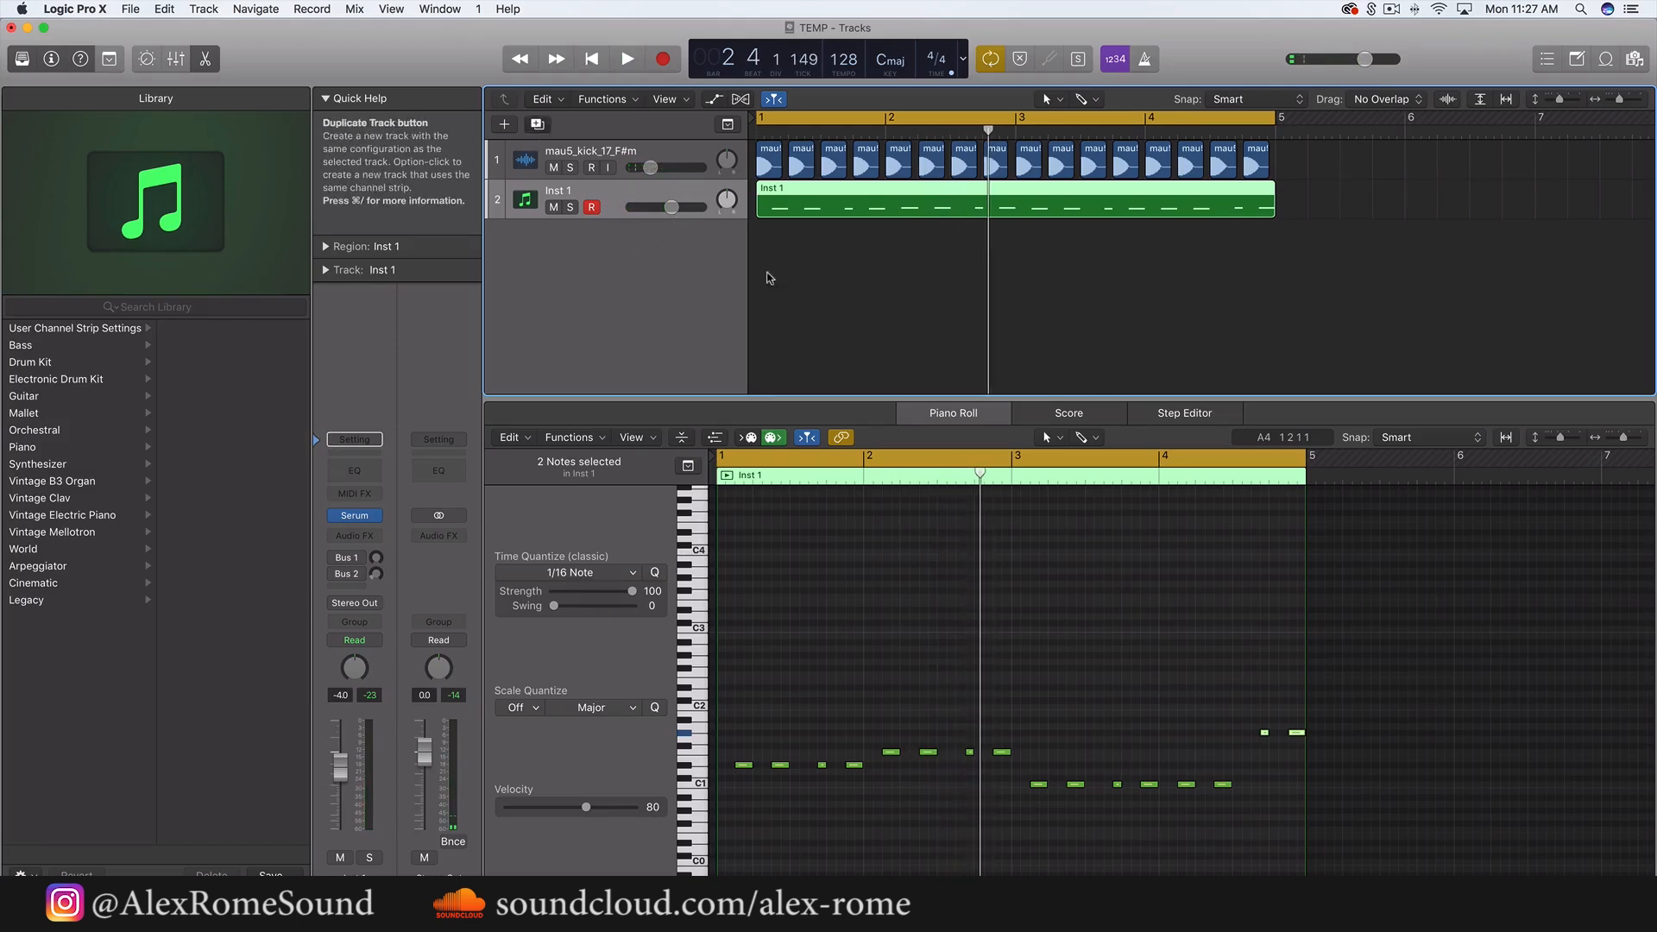
# - Duplicate the Inst 1 track with its Serum setup and place a copy of the four-bar region at bar 1 on Inst 2
pyautogui.moveTo(846, 242); pyautogui.dragTo(997, 196)
pyautogui.press('super+r')
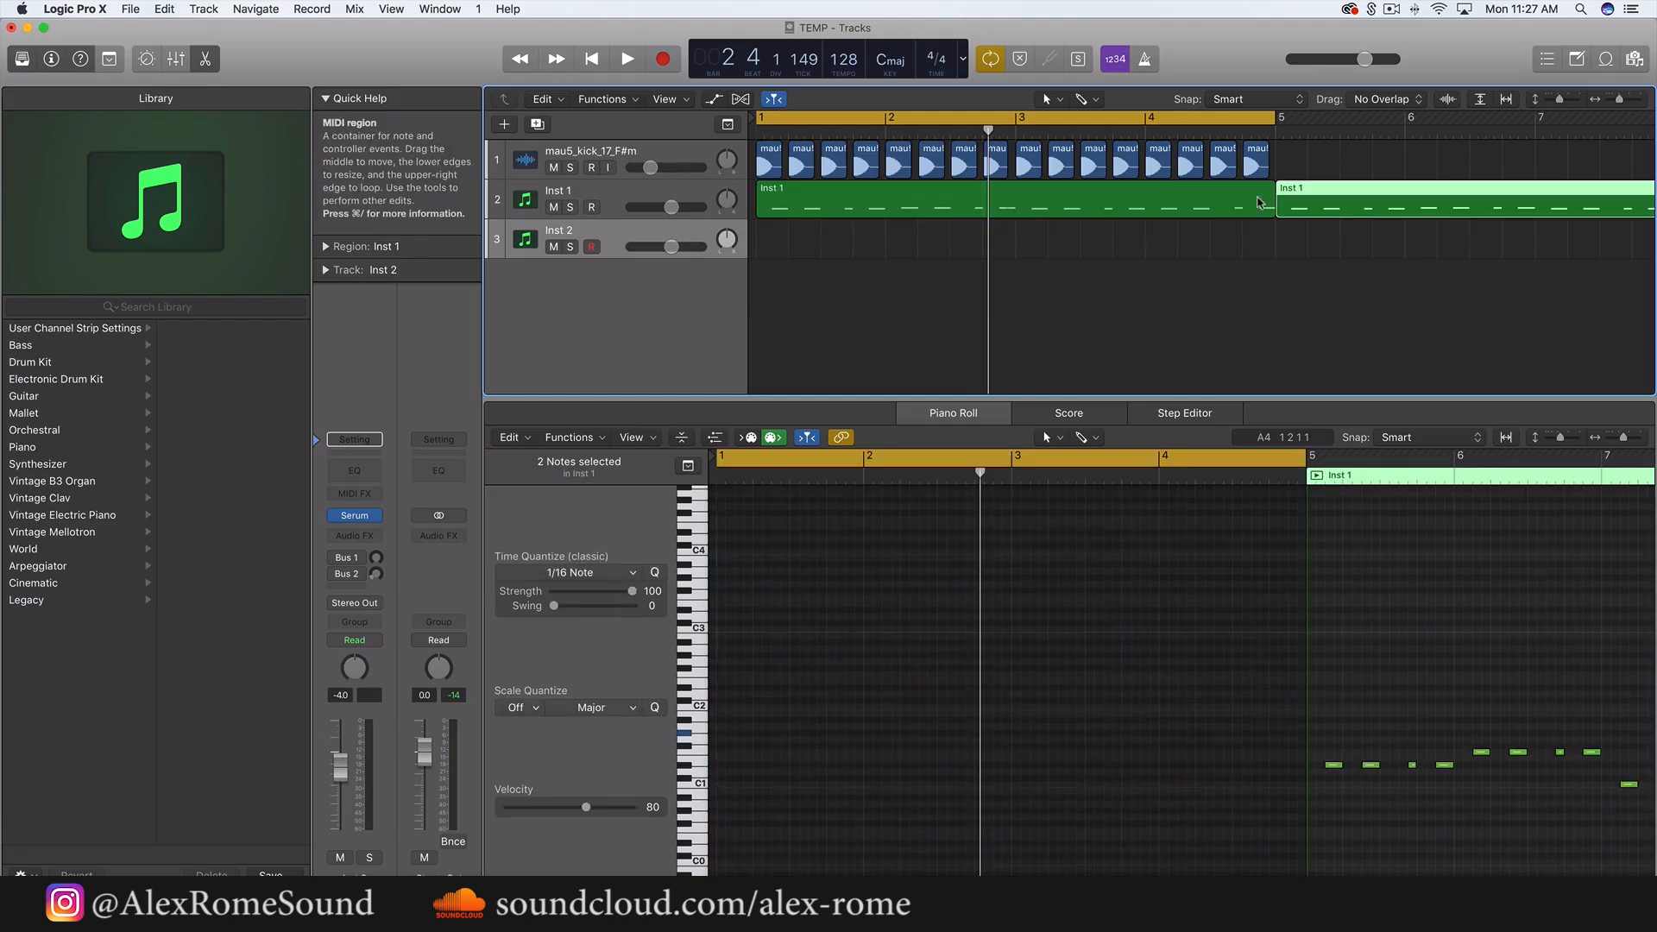
pyautogui.moveTo(1268, 211); pyautogui.dragTo(795, 259)
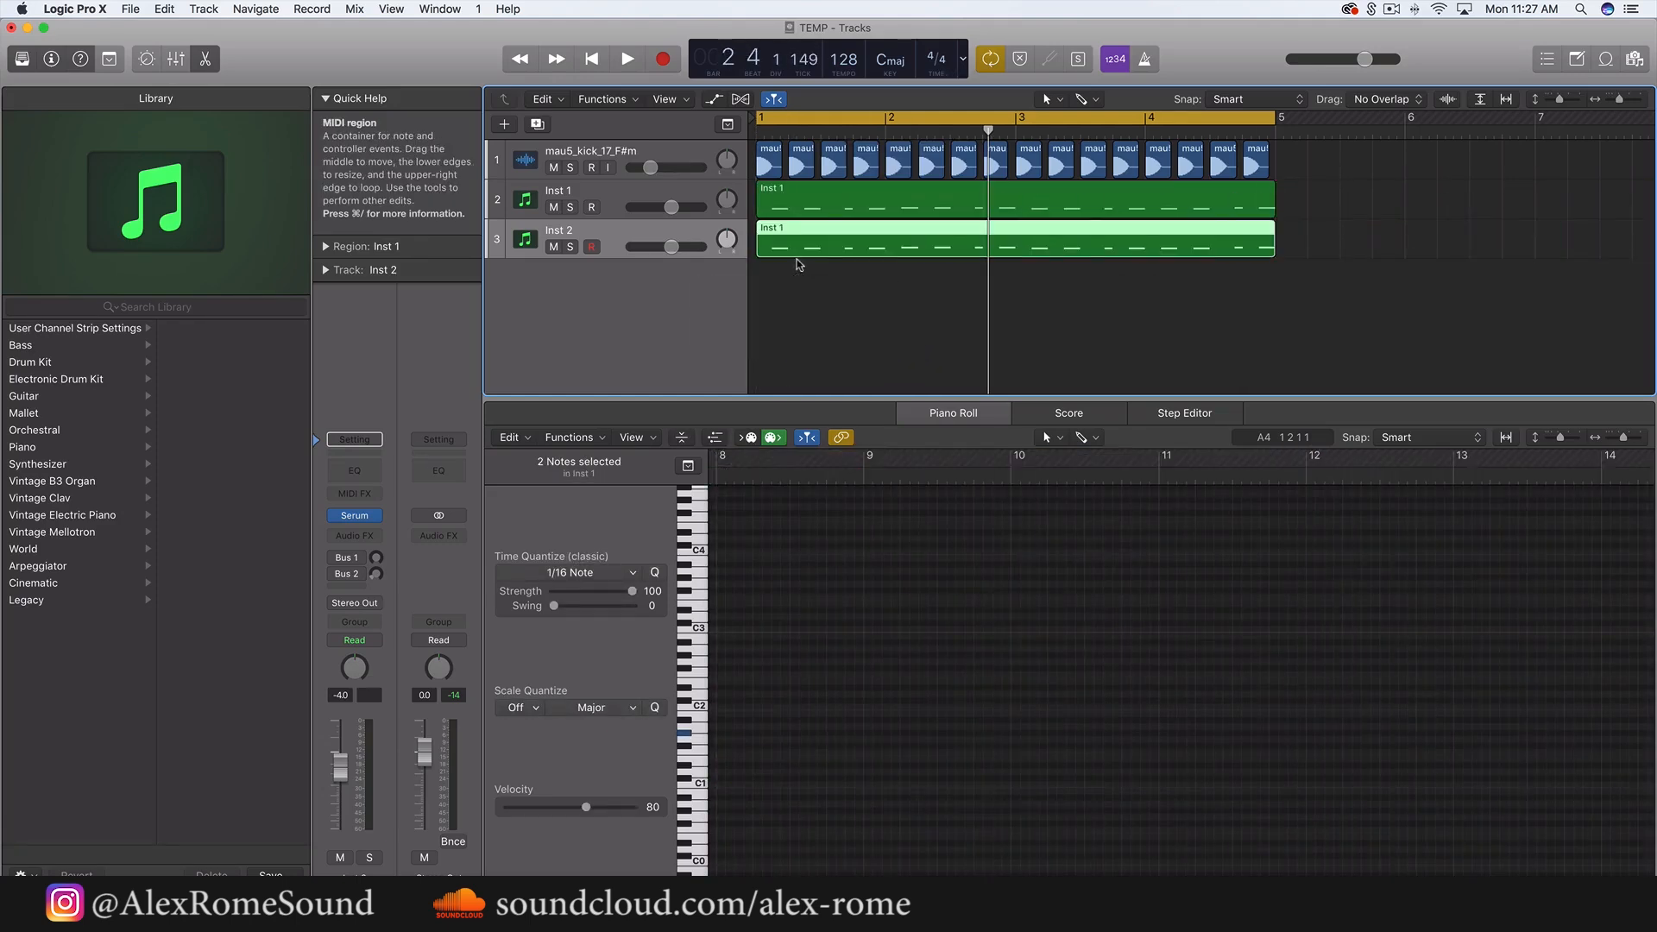
pyautogui.click(834, 250)
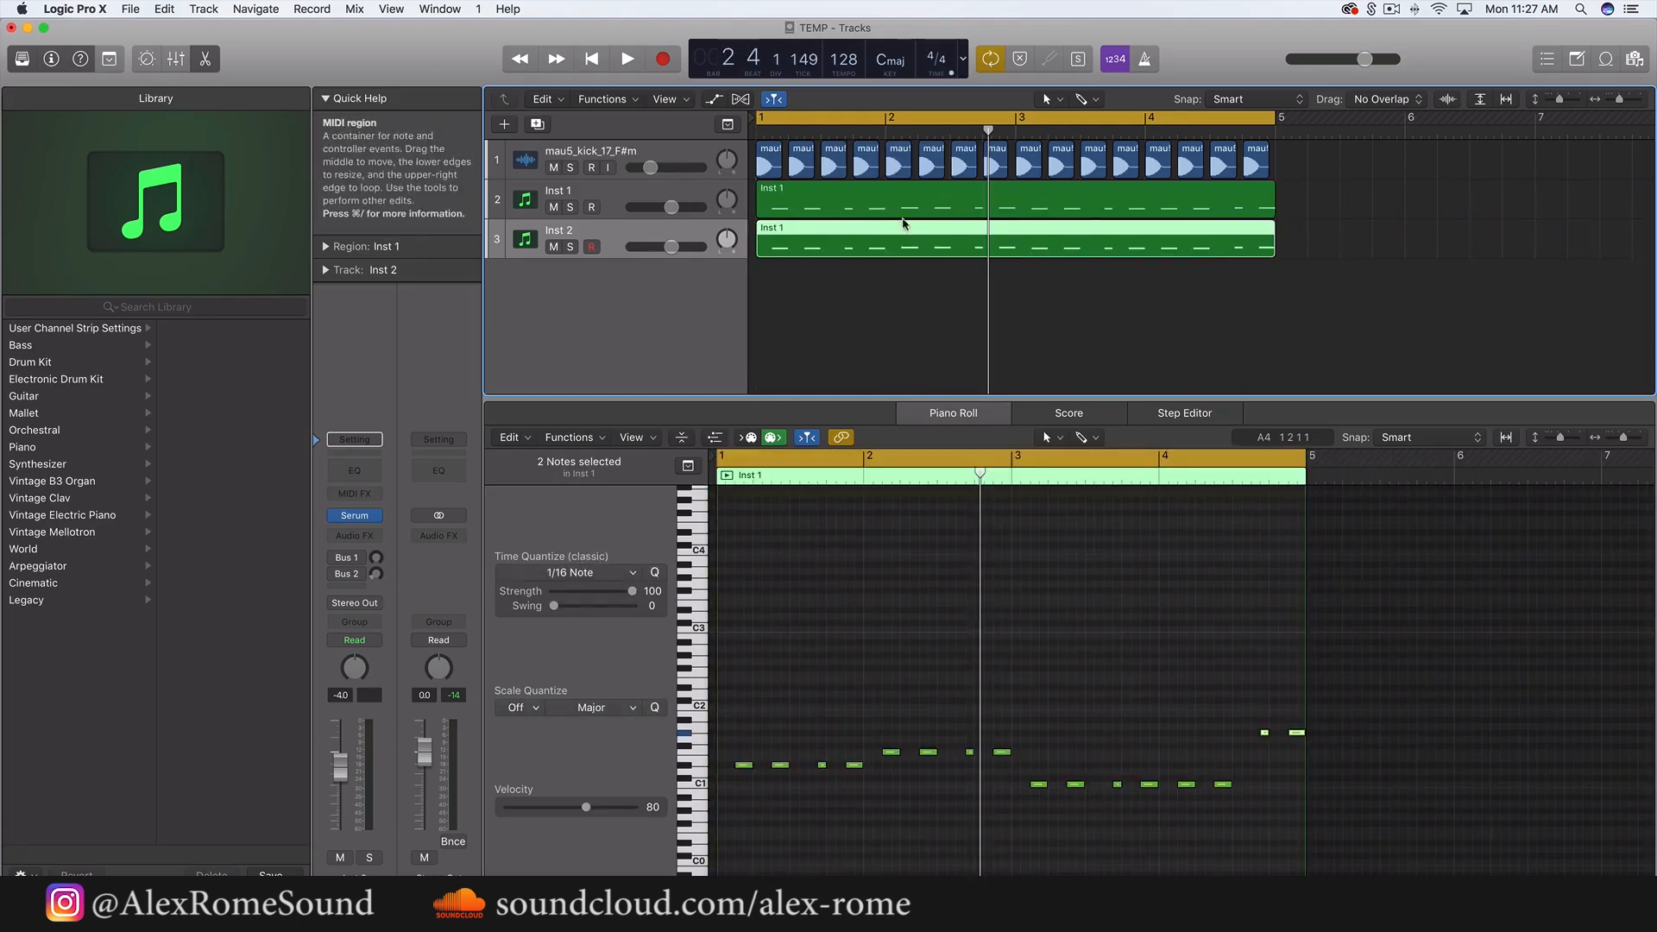
# - Lengthen the bar 1 and 2 notes of the Inst 1 region to close the gaps, extending the last F1 slightly
pyautogui.click(807, 199)
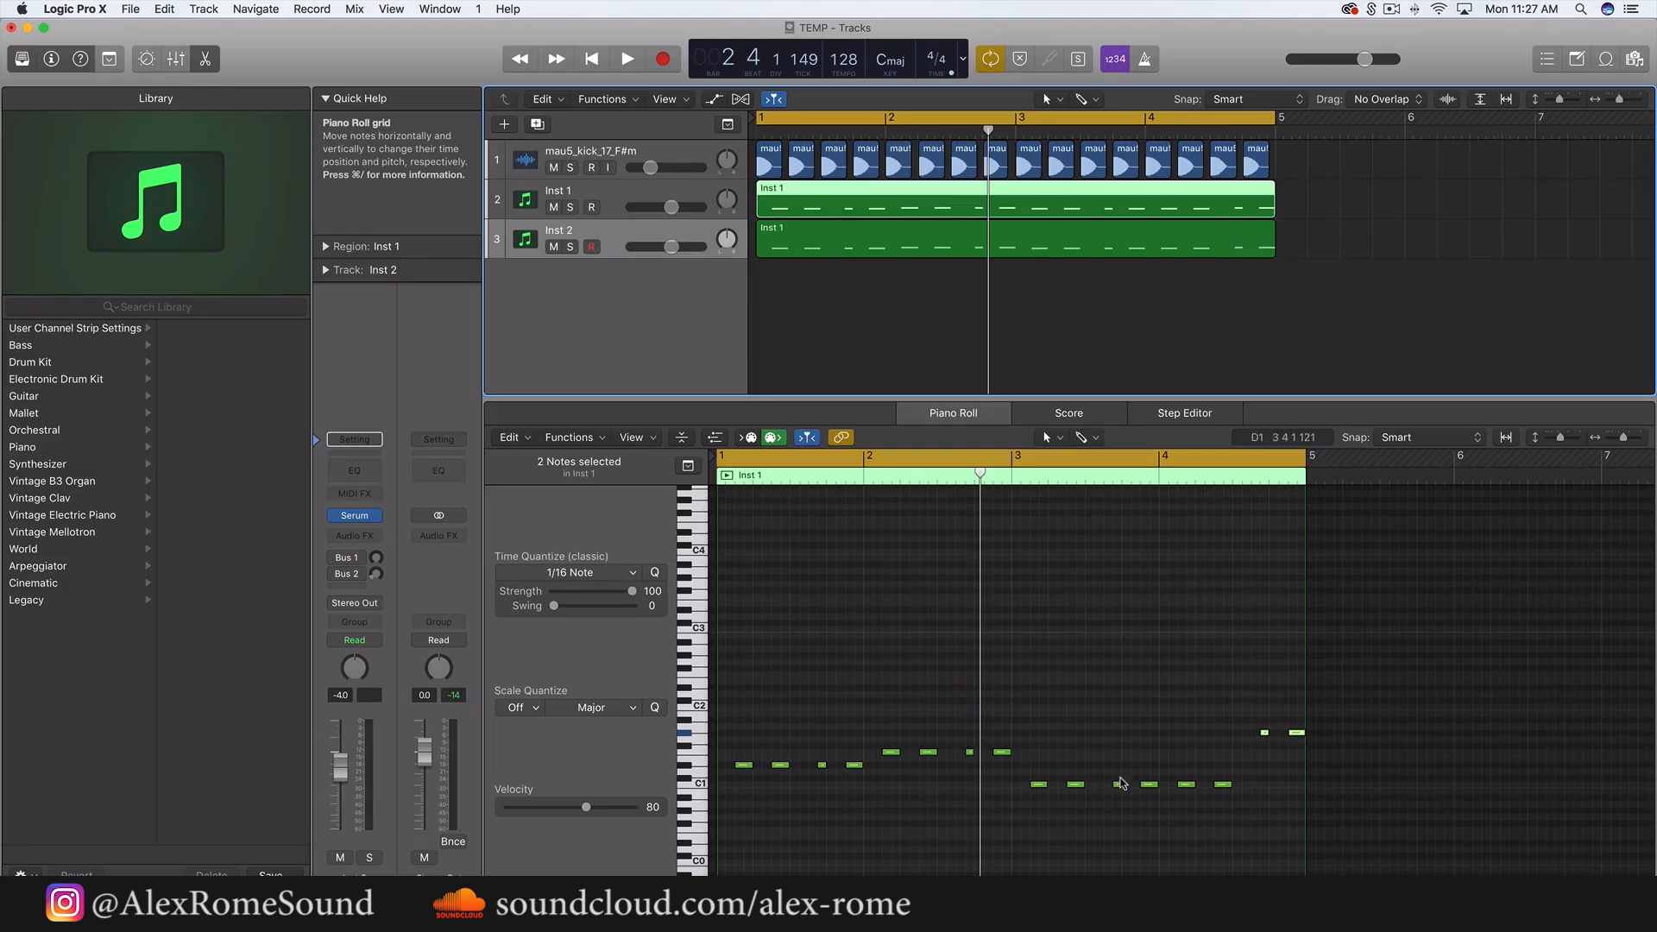
pyautogui.moveTo(741, 752); pyautogui.dragTo(991, 754)
pyautogui.click(776, 794)
pyautogui.click(897, 754)
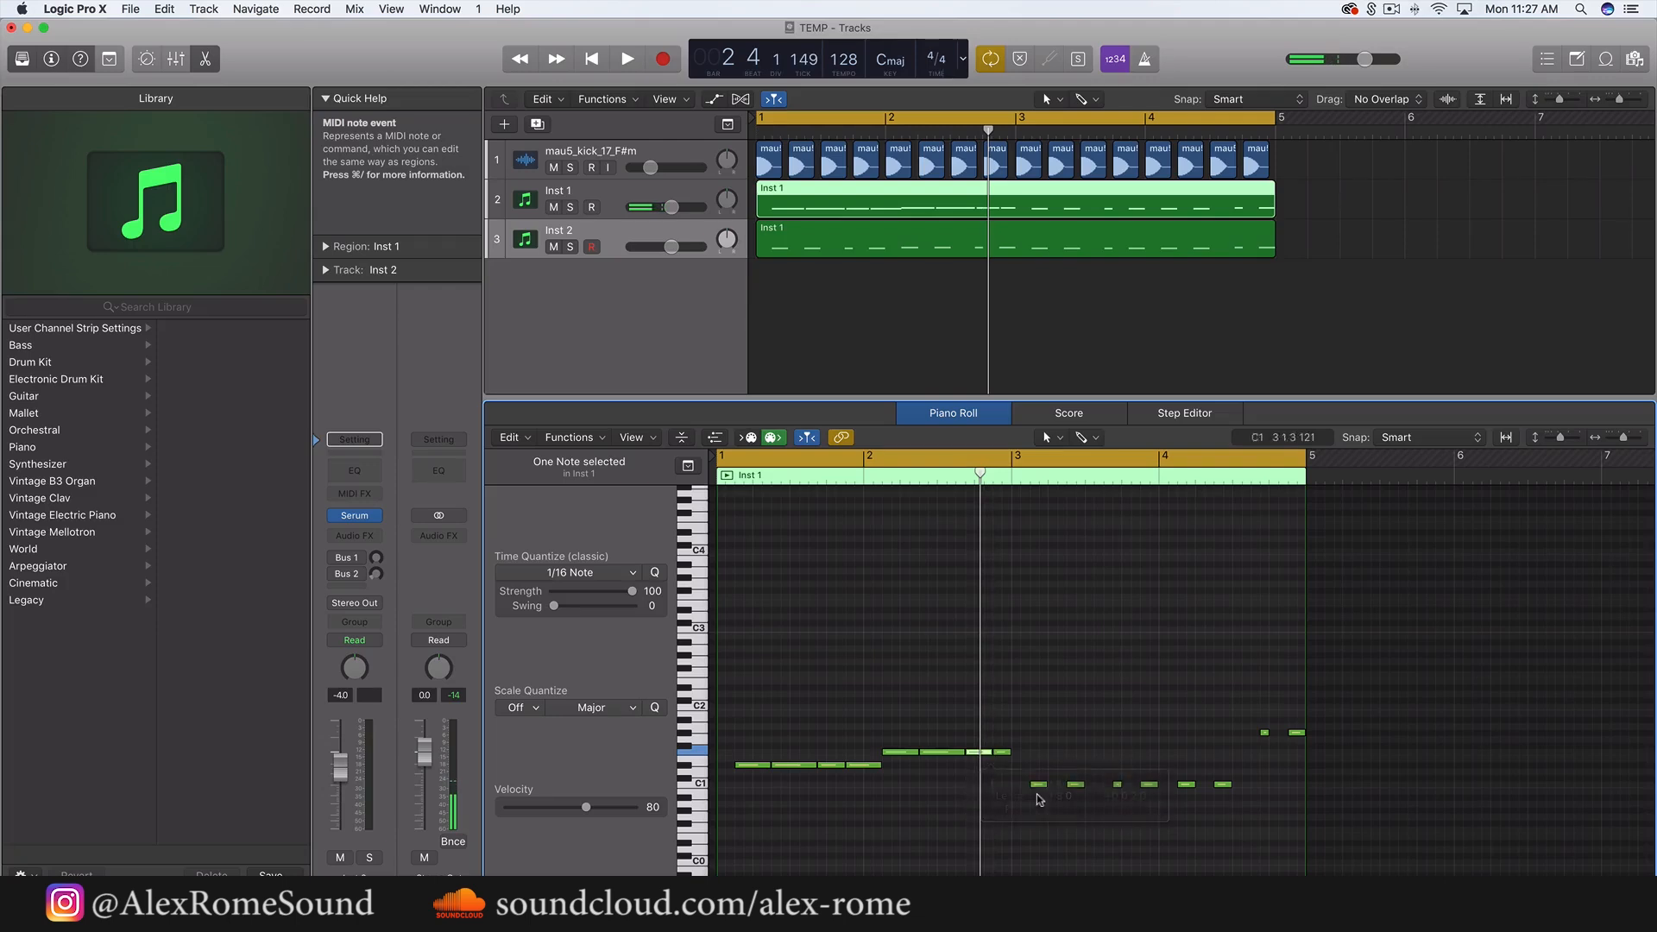
pyautogui.click(1006, 753)
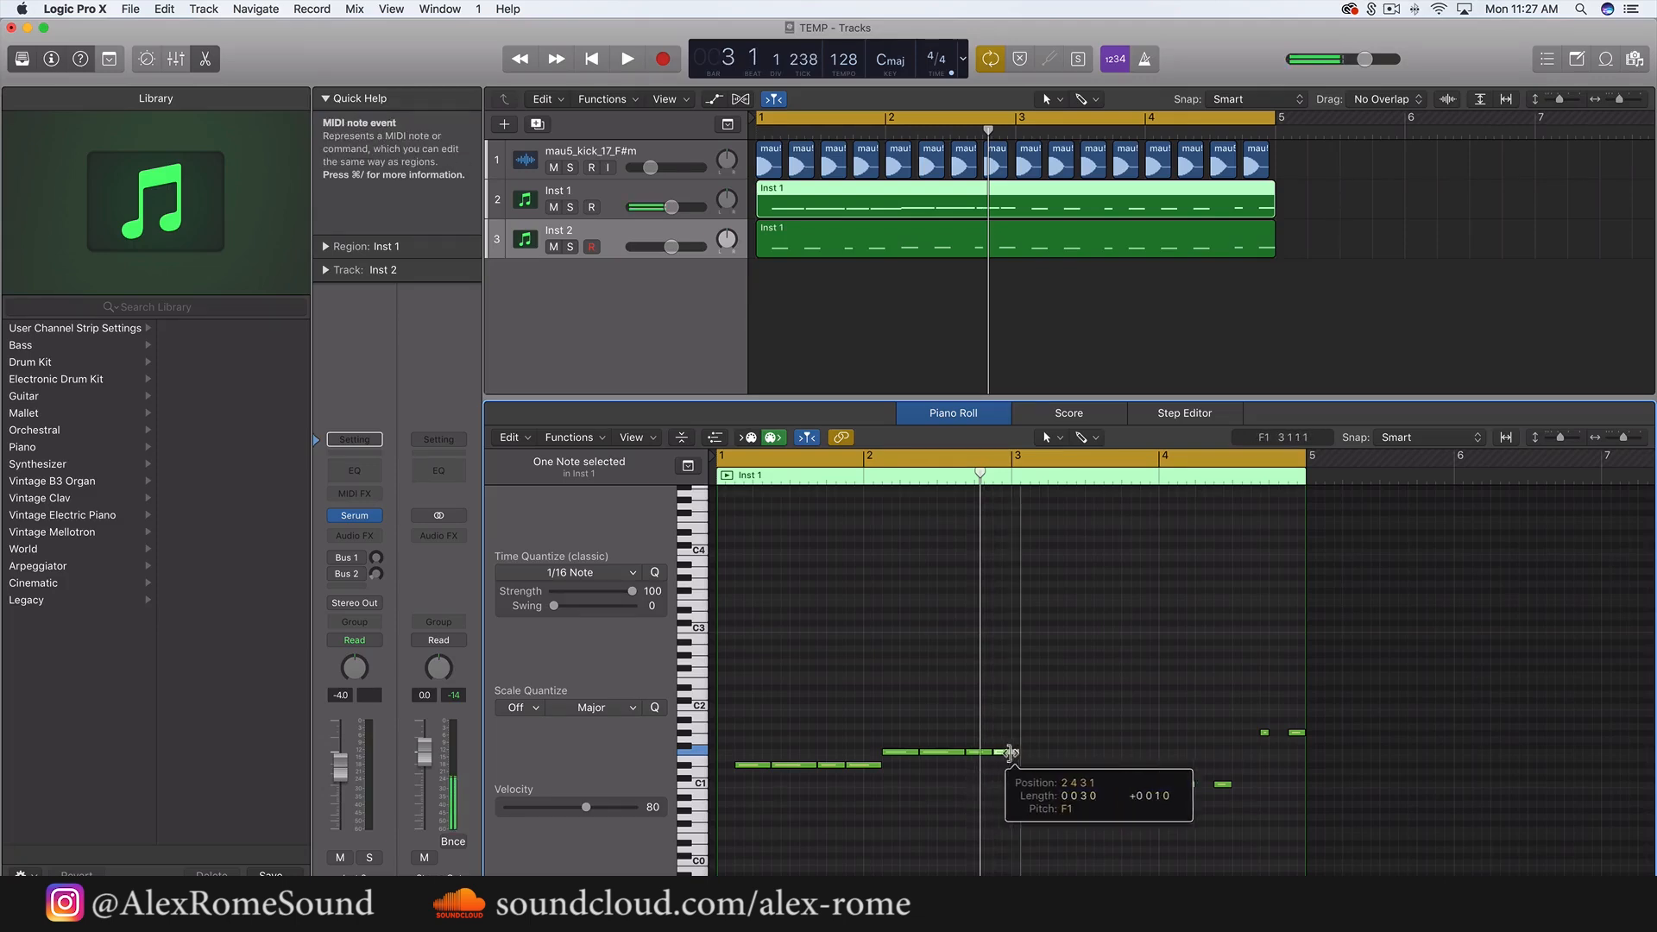
# - Lengthen the C1 notes in bars 3 and 4 to meet their neighbours, and extend the first G#1 to the final note
pyautogui.click(1041, 785)
pyautogui.moveTo(1041, 785); pyautogui.dragTo(1179, 797)
pyautogui.scroll(5, 1113, 789)
pyautogui.hscroll(5, 1034, 785)
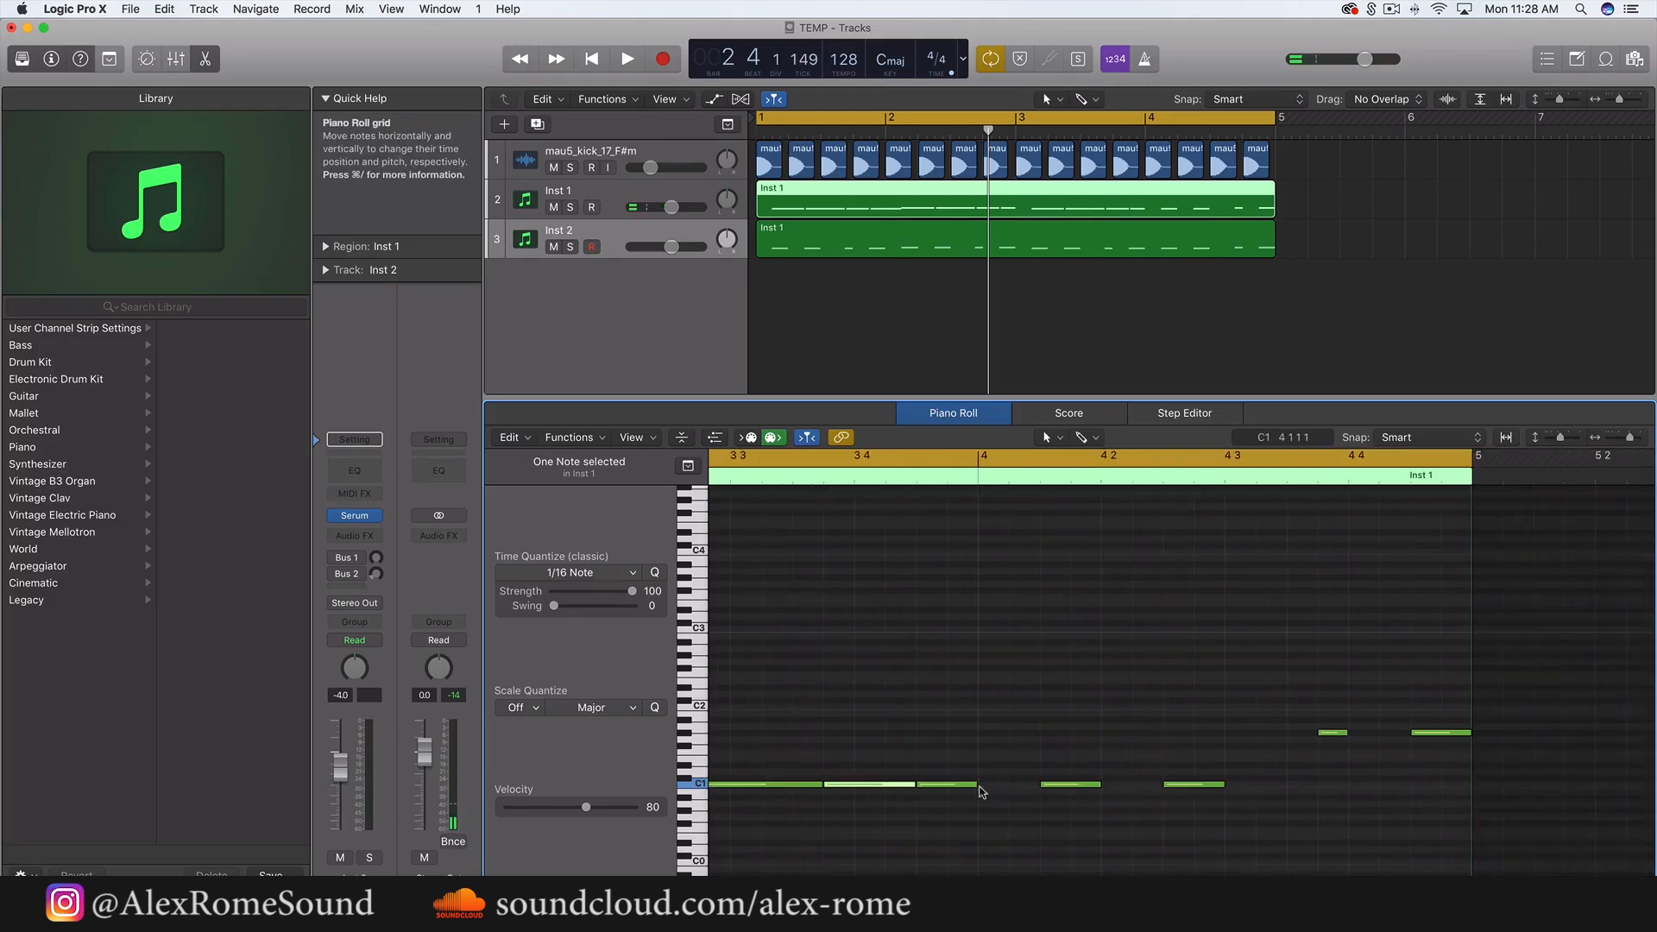
pyautogui.moveTo(978, 785); pyautogui.dragTo(1159, 801)
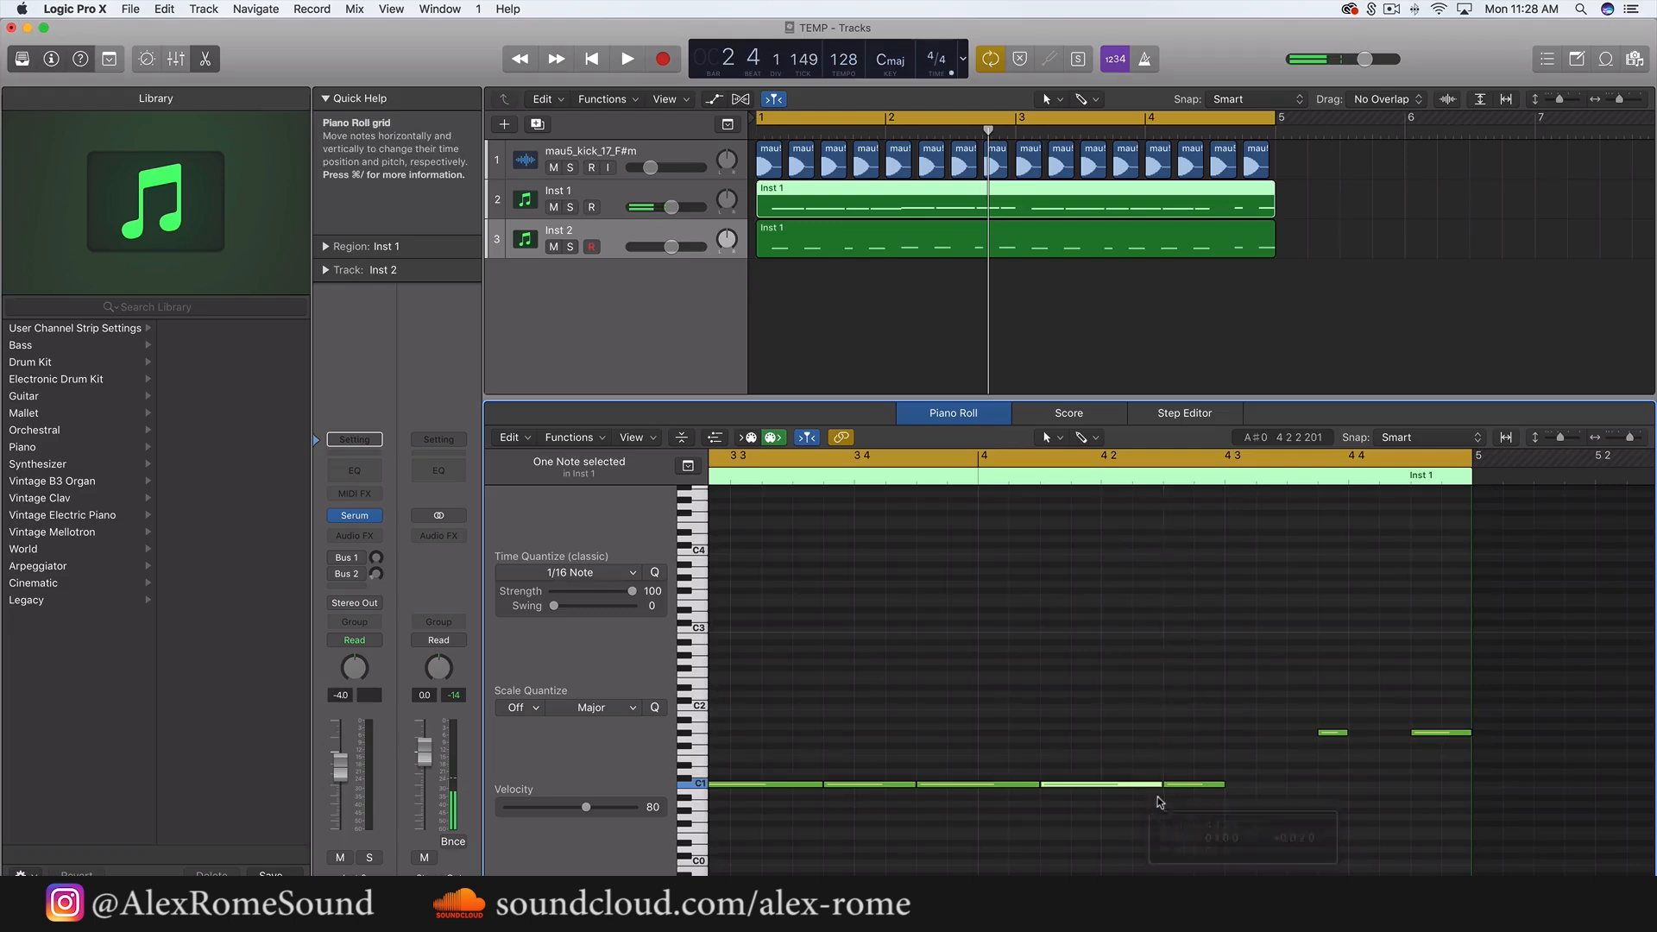
pyautogui.moveTo(1344, 733); pyautogui.dragTo(1404, 738)
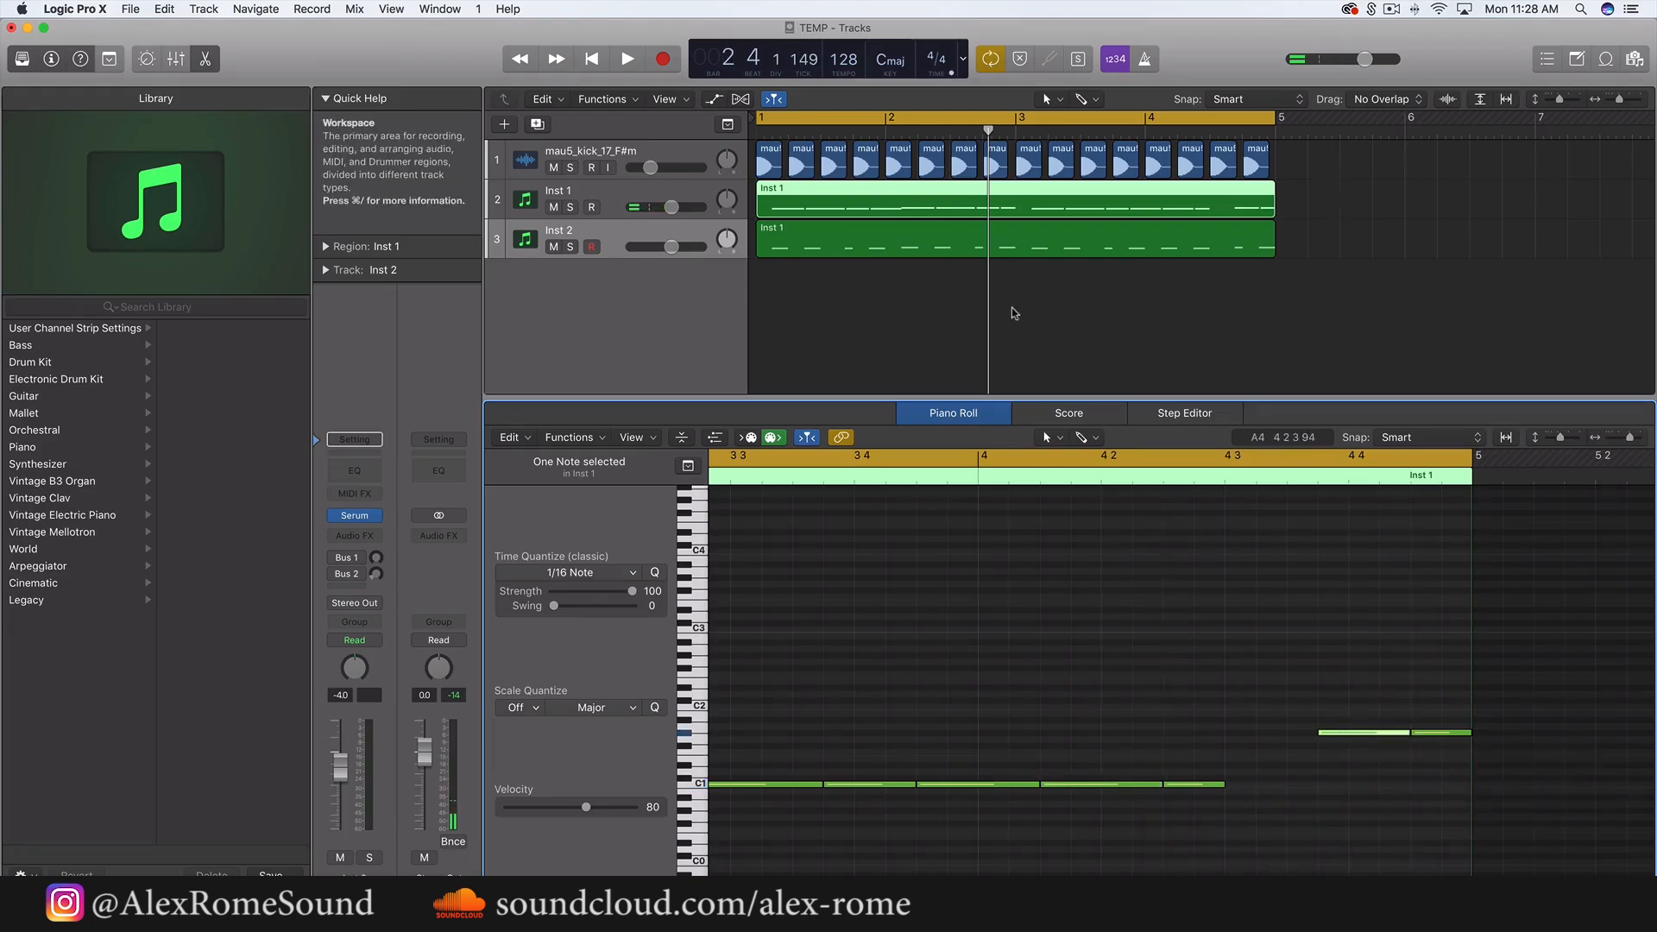
# - Mute Inst 2, listen to the lengthened Inst 1 part with the kick, and unmute Inst 2
pyautogui.press('super+Left')
pyautogui.click(554, 247)
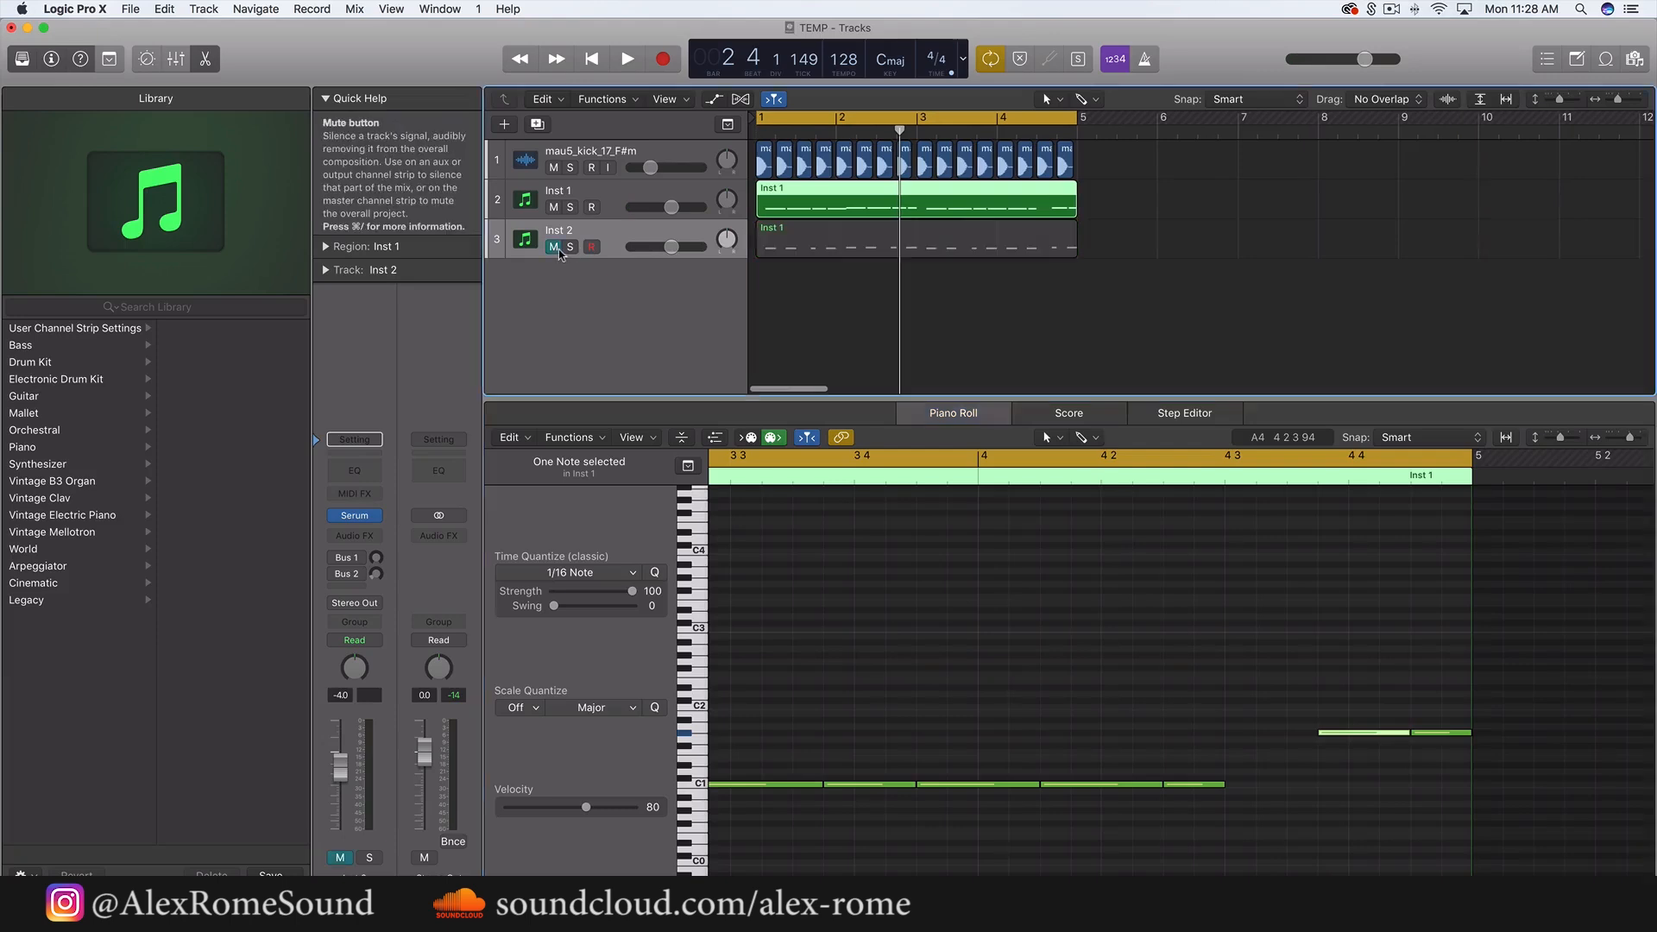
pyautogui.press('space')
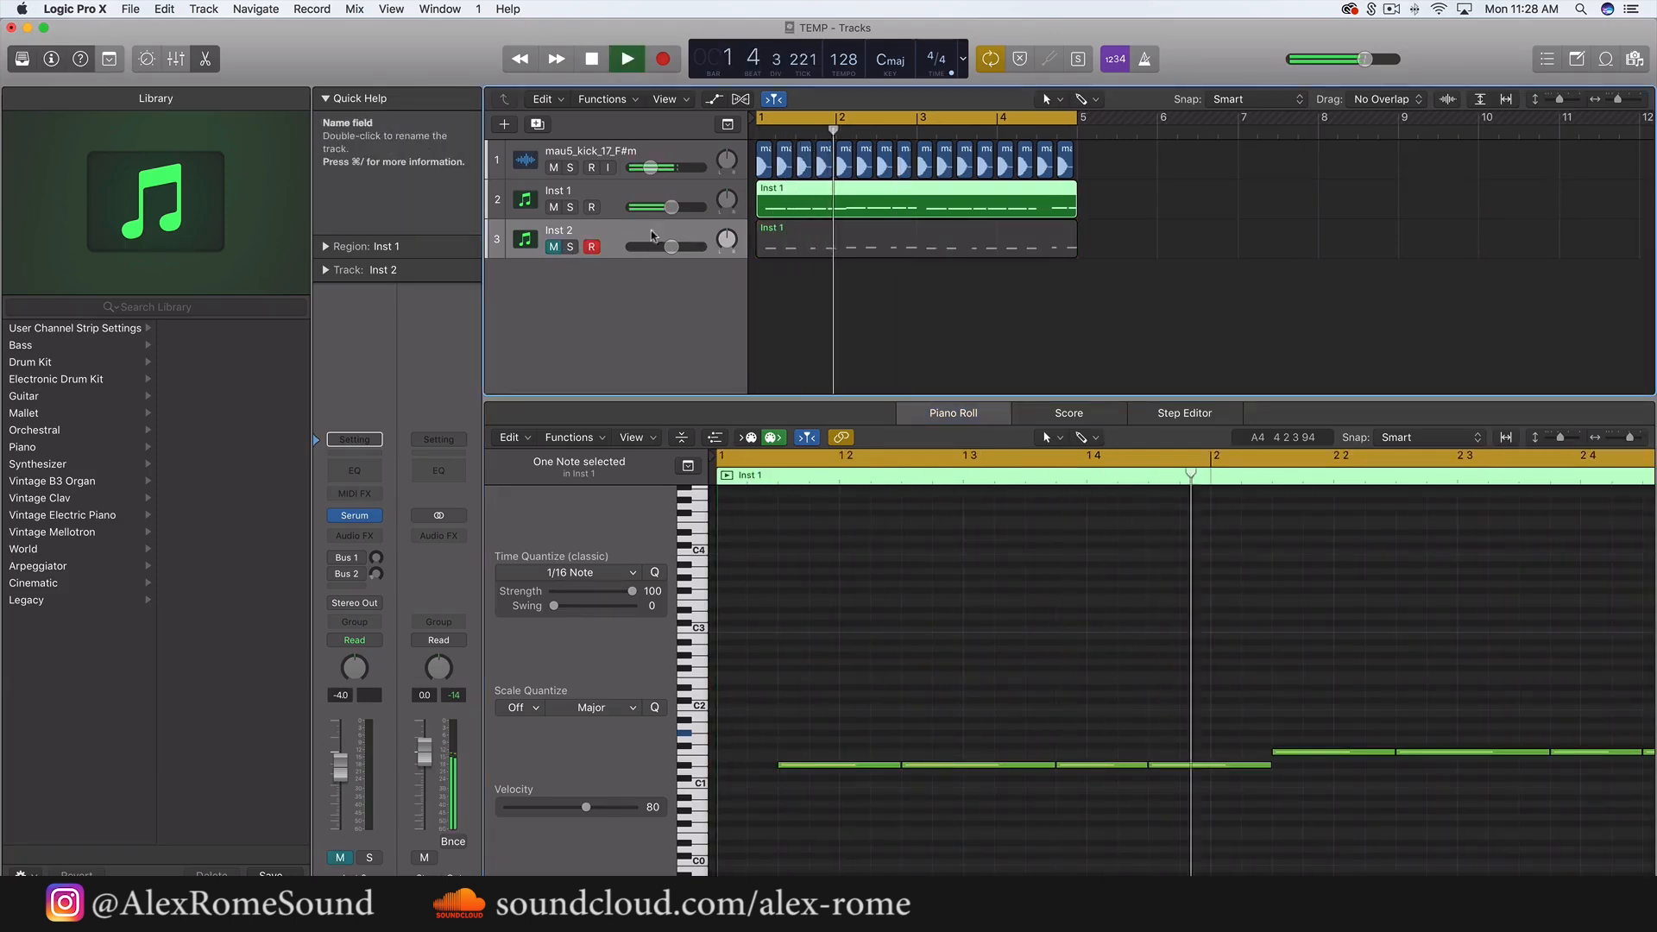
pyautogui.press('space')
pyautogui.click(552, 247)
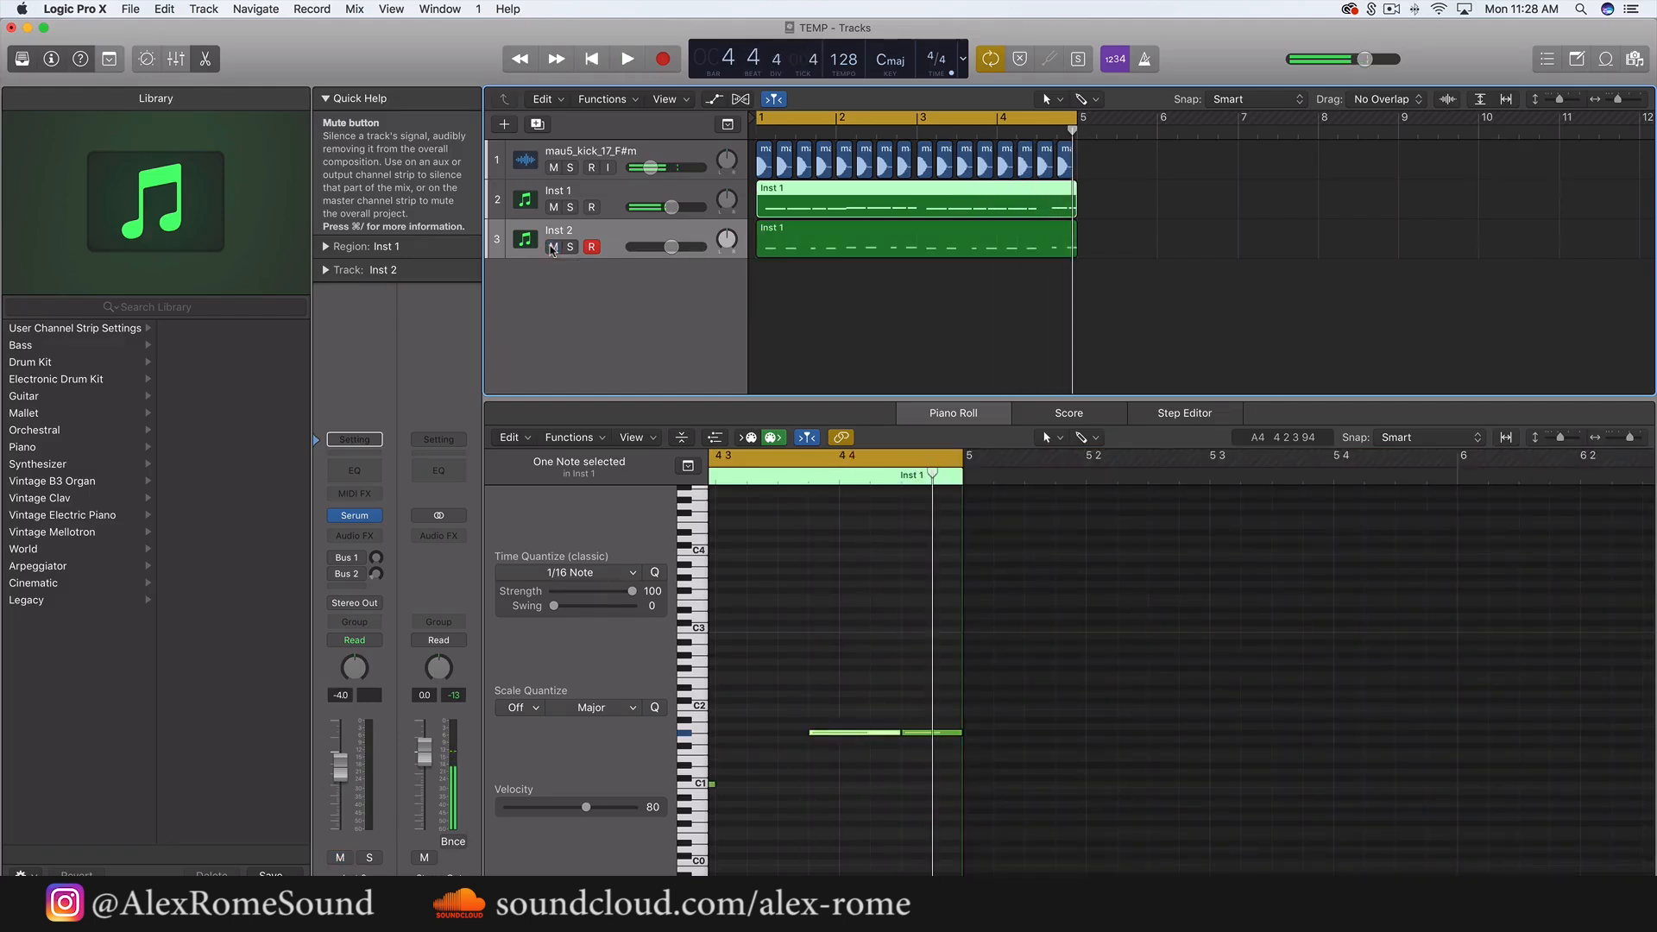
# - Solo Inst 2 and modulate its Serum filter cutoff with Envelope 2, using a 4.10 s decay and 0% sustain, and lower the cutoff
pyautogui.click(569, 247)
pyautogui.press('space')
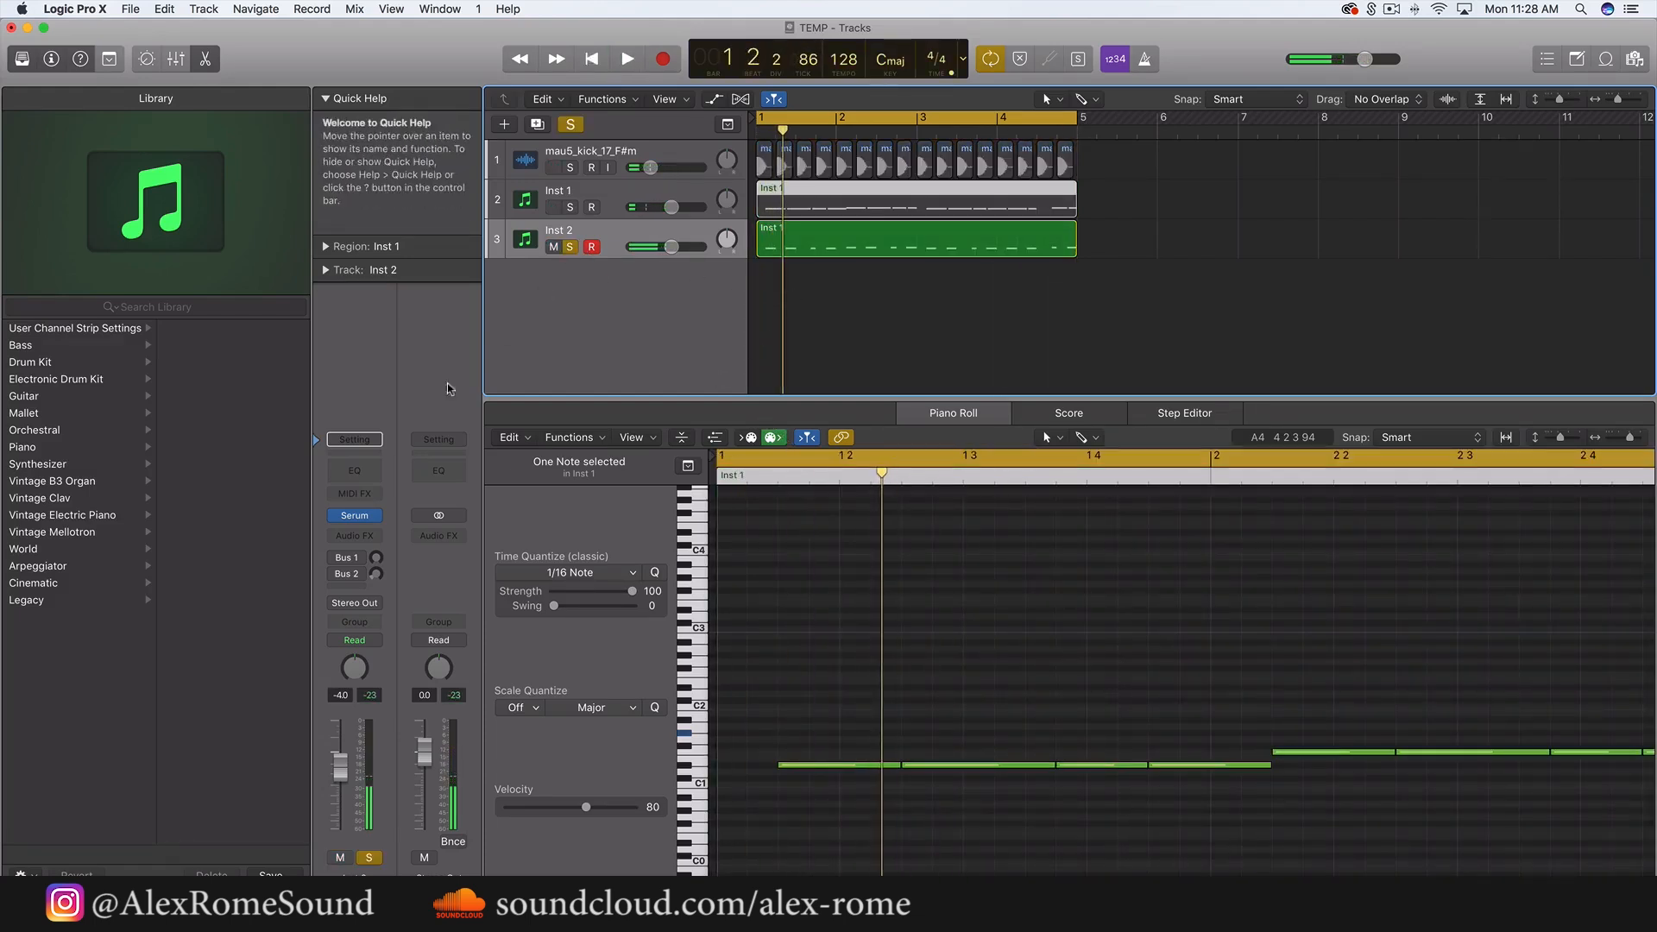
pyautogui.click(354, 516)
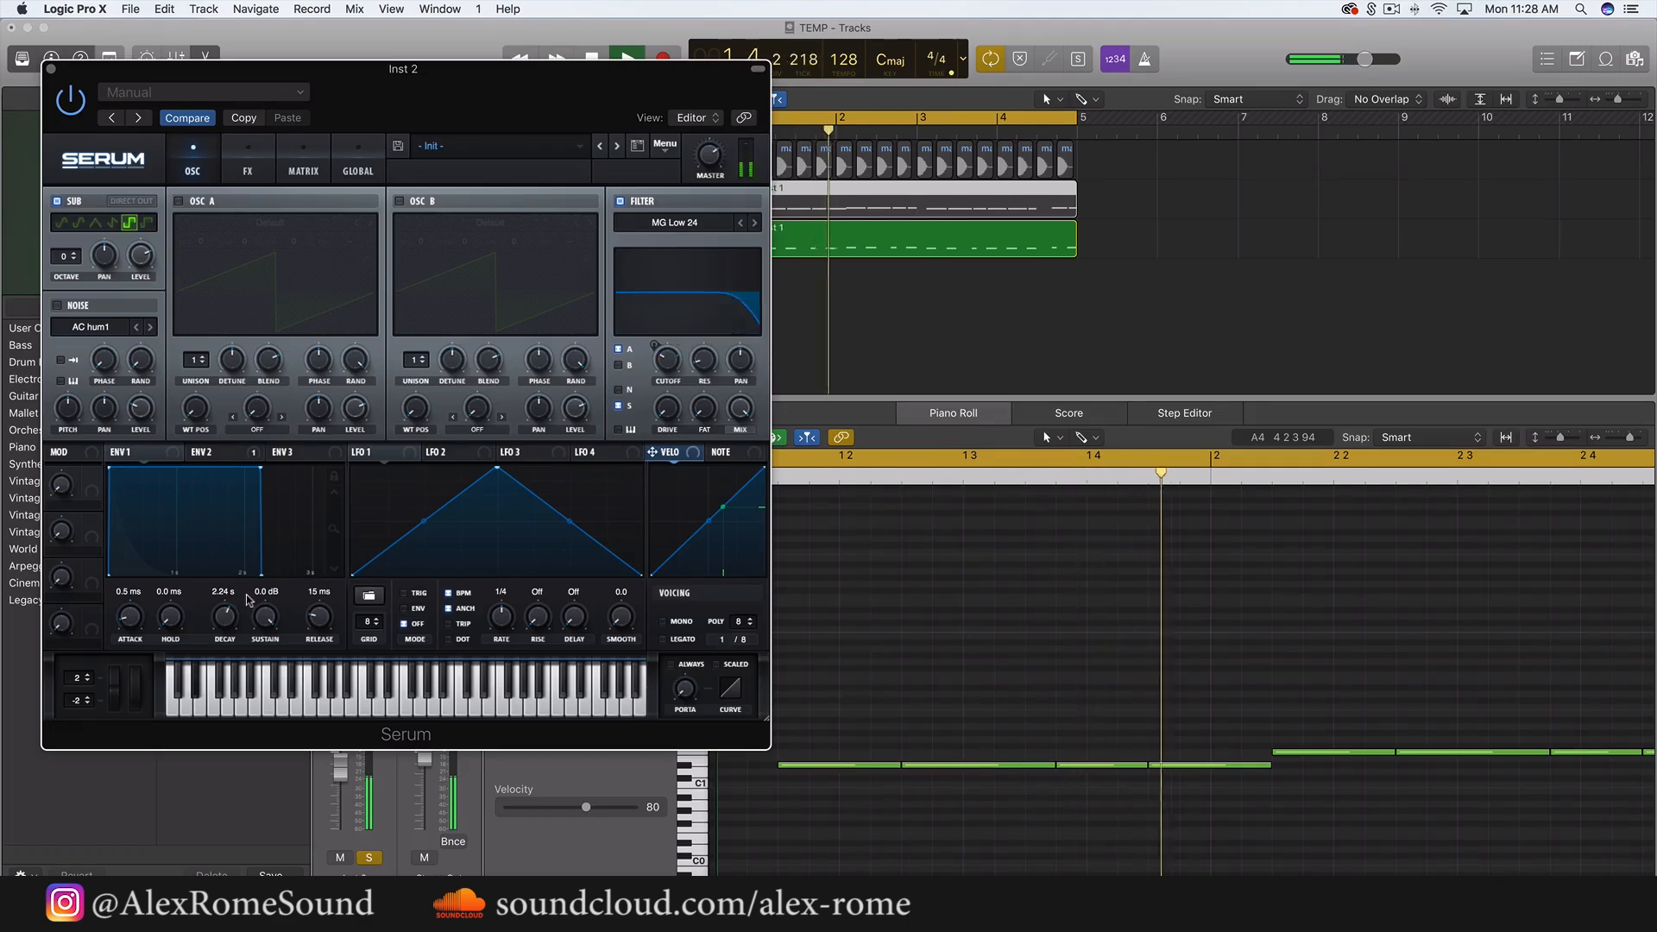
pyautogui.click(207, 451)
pyautogui.moveTo(175, 571); pyautogui.dragTo(259, 561)
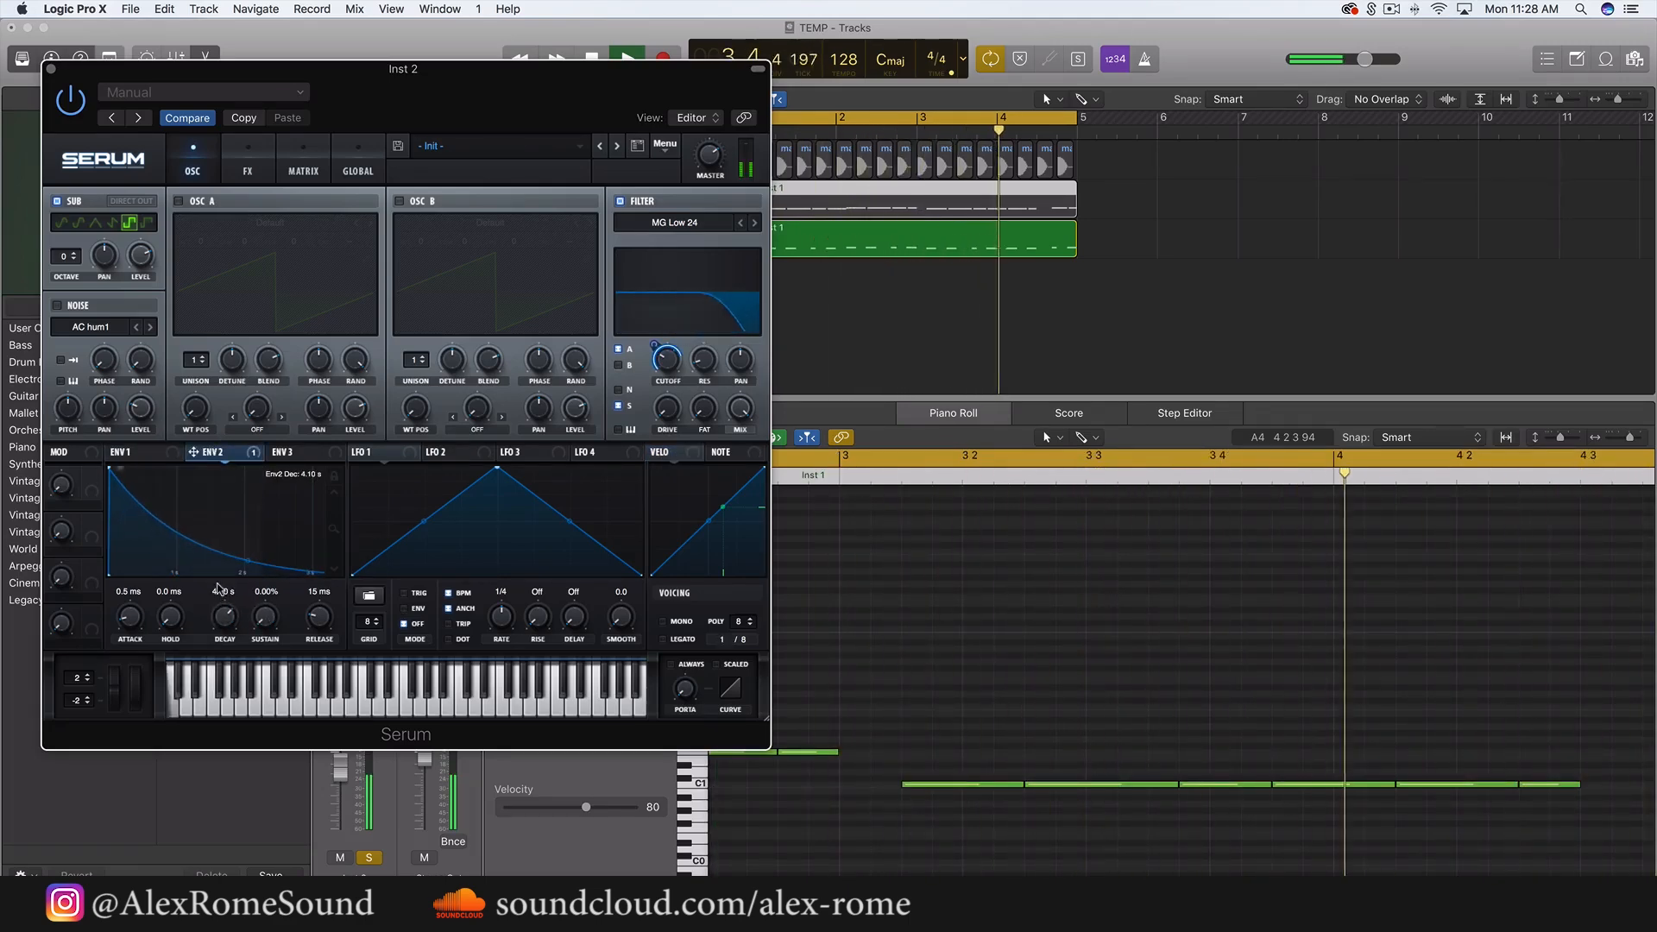
pyautogui.moveTo(657, 388)
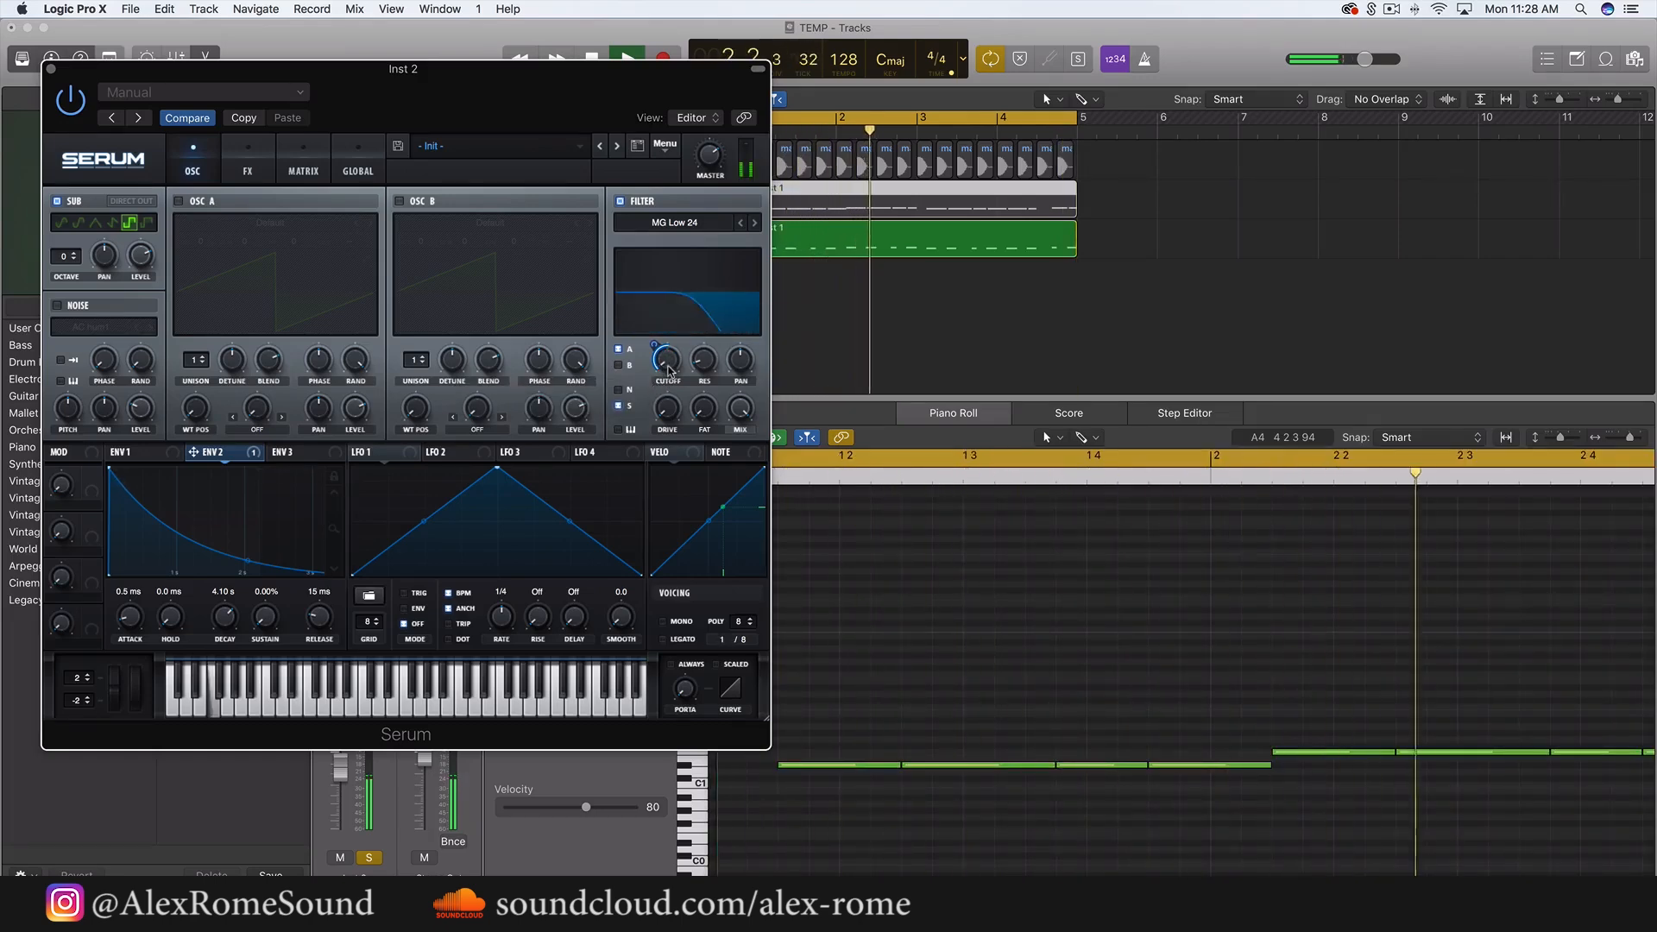
# - Enable the MG Low 6 filter among Inst 2's Serum effects and lower its cutoff while listening
pyautogui.click(255, 177)
pyautogui.press('space')
pyautogui.click(62, 423)
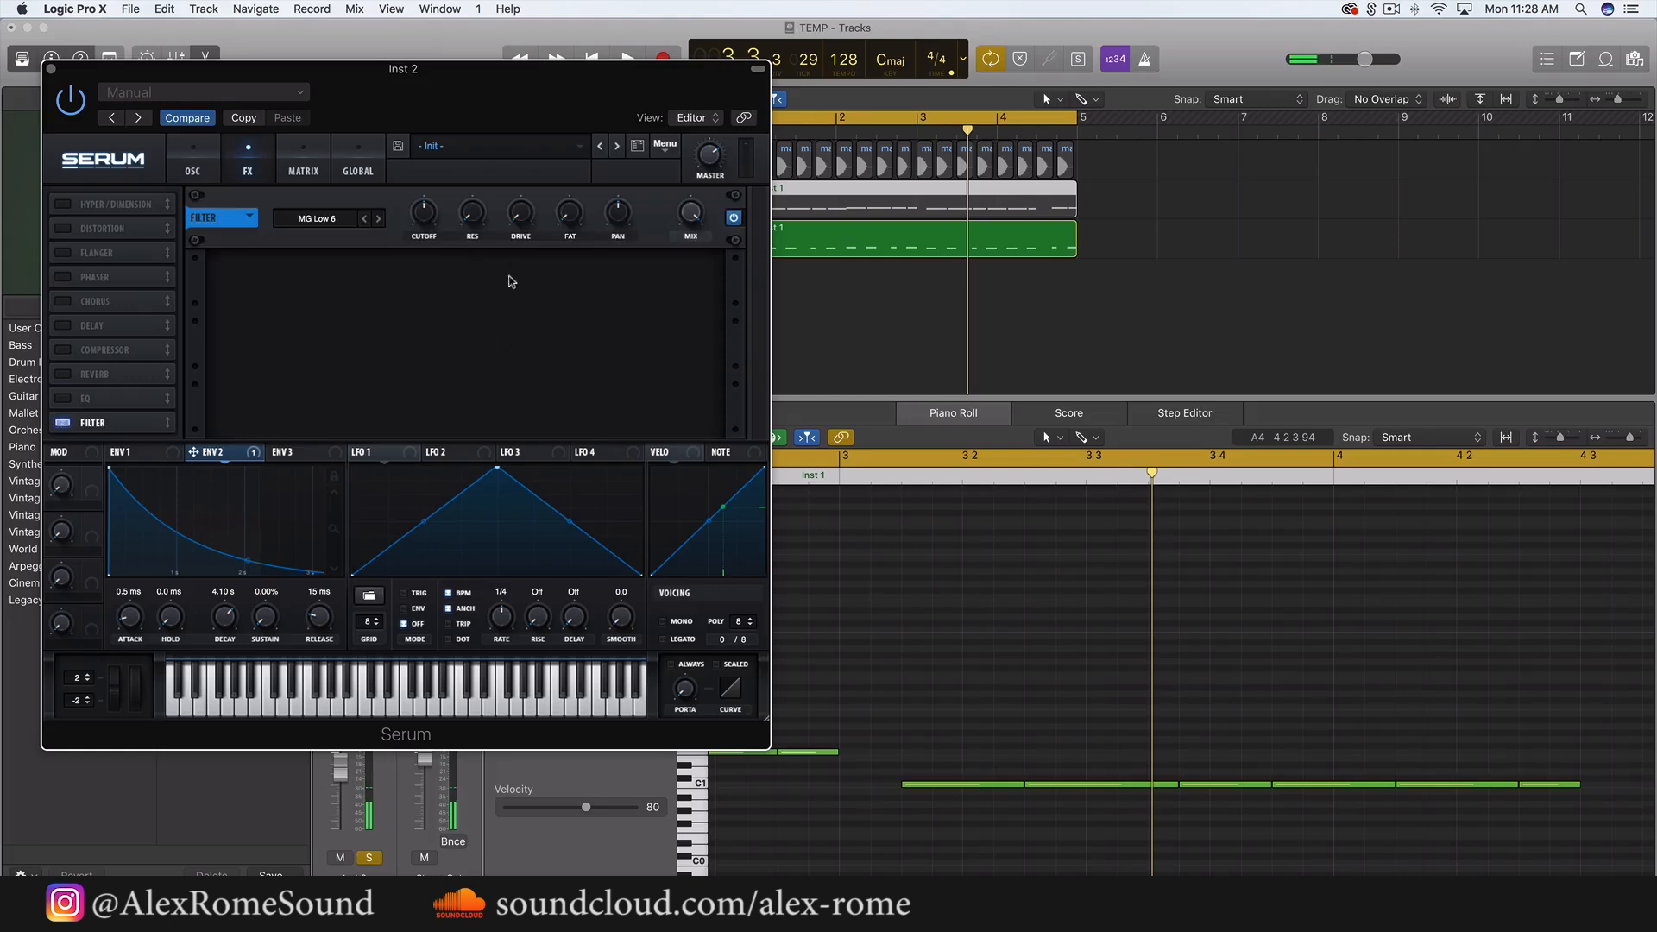
pyautogui.press('space')
pyautogui.moveTo(423, 212); pyautogui.dragTo(412, 251)
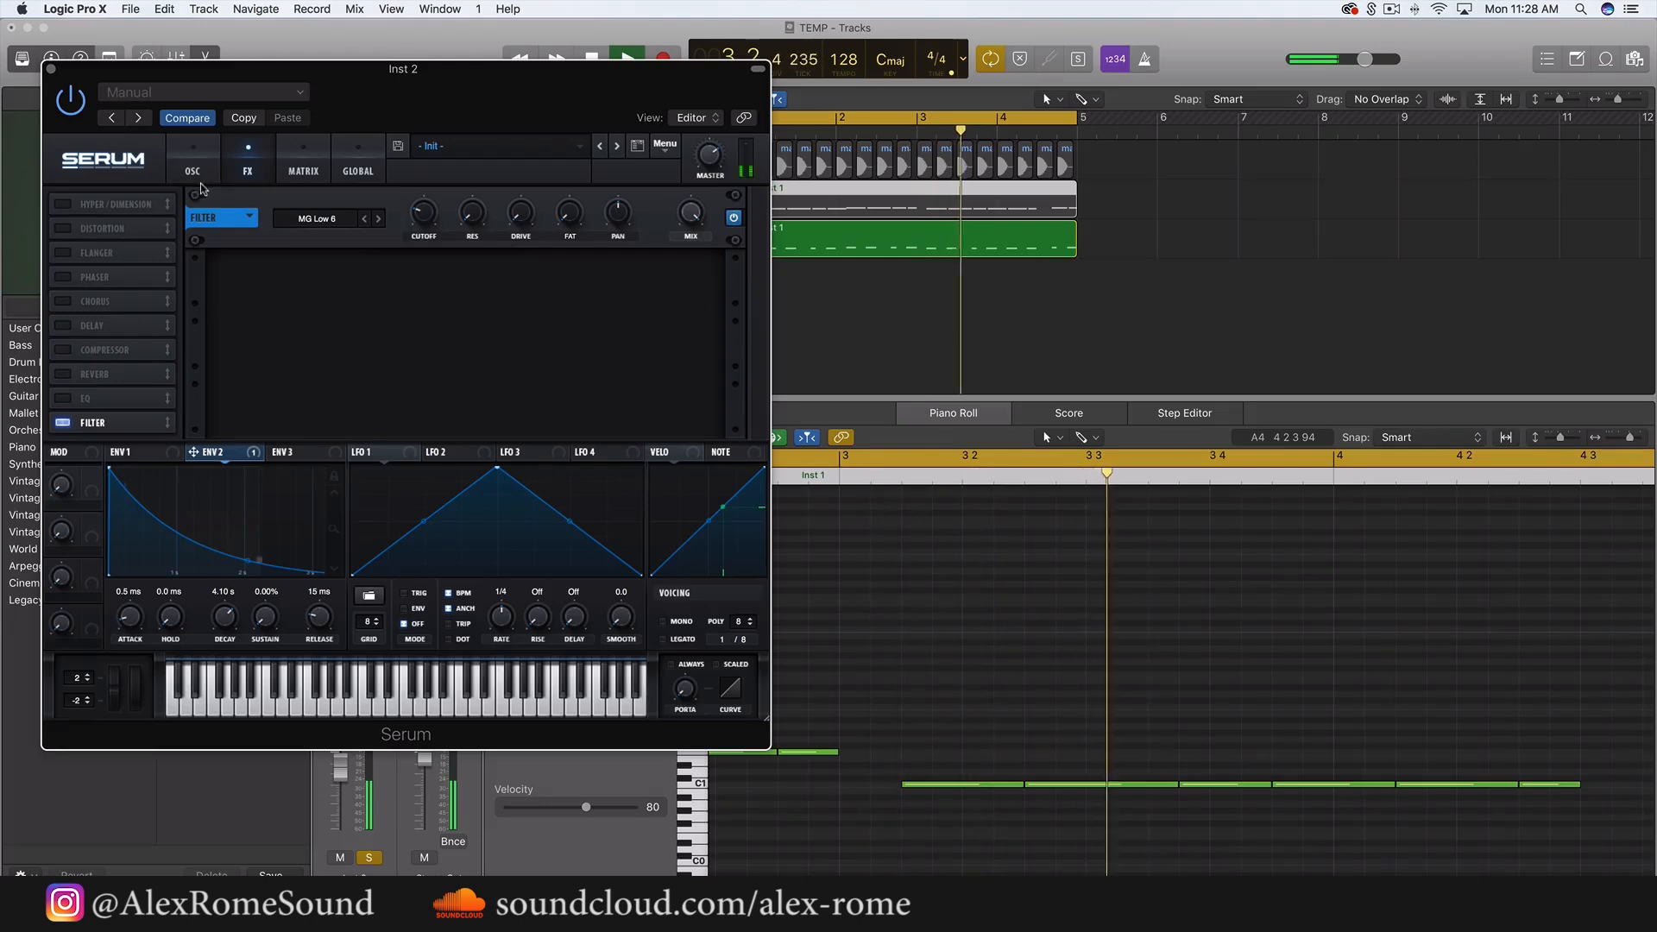
# - Switch Inst 2's Serum sub oscillator to a sine wave and raise the track volume to -2.6 dB
pyautogui.click(193, 168)
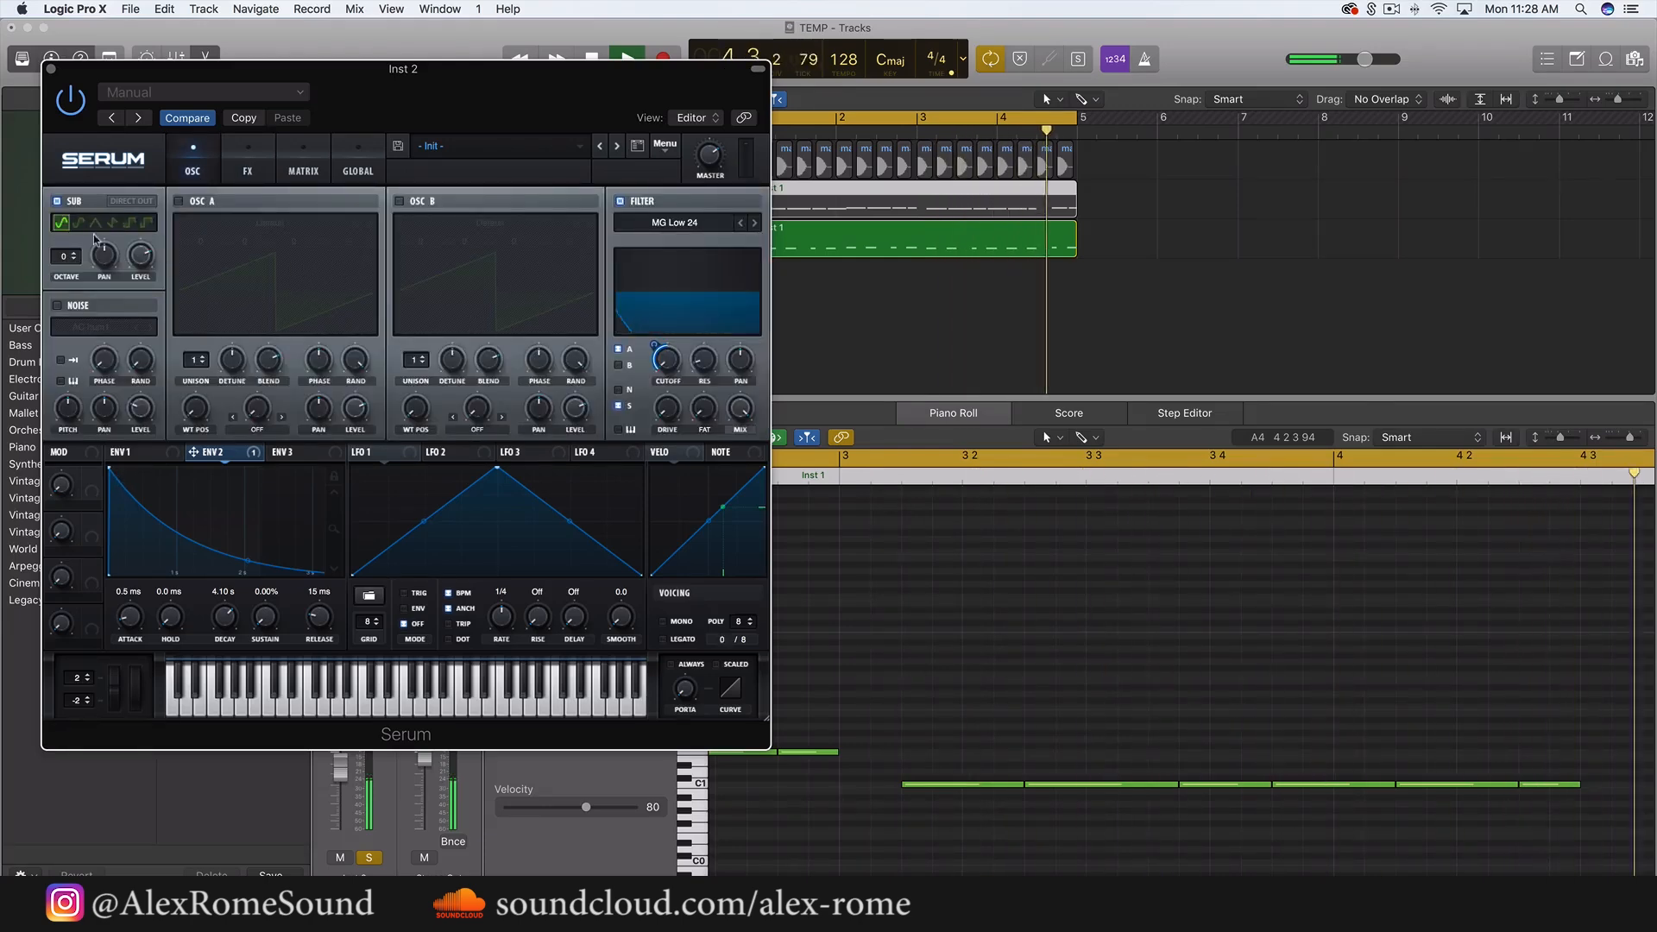
pyautogui.click(51, 68)
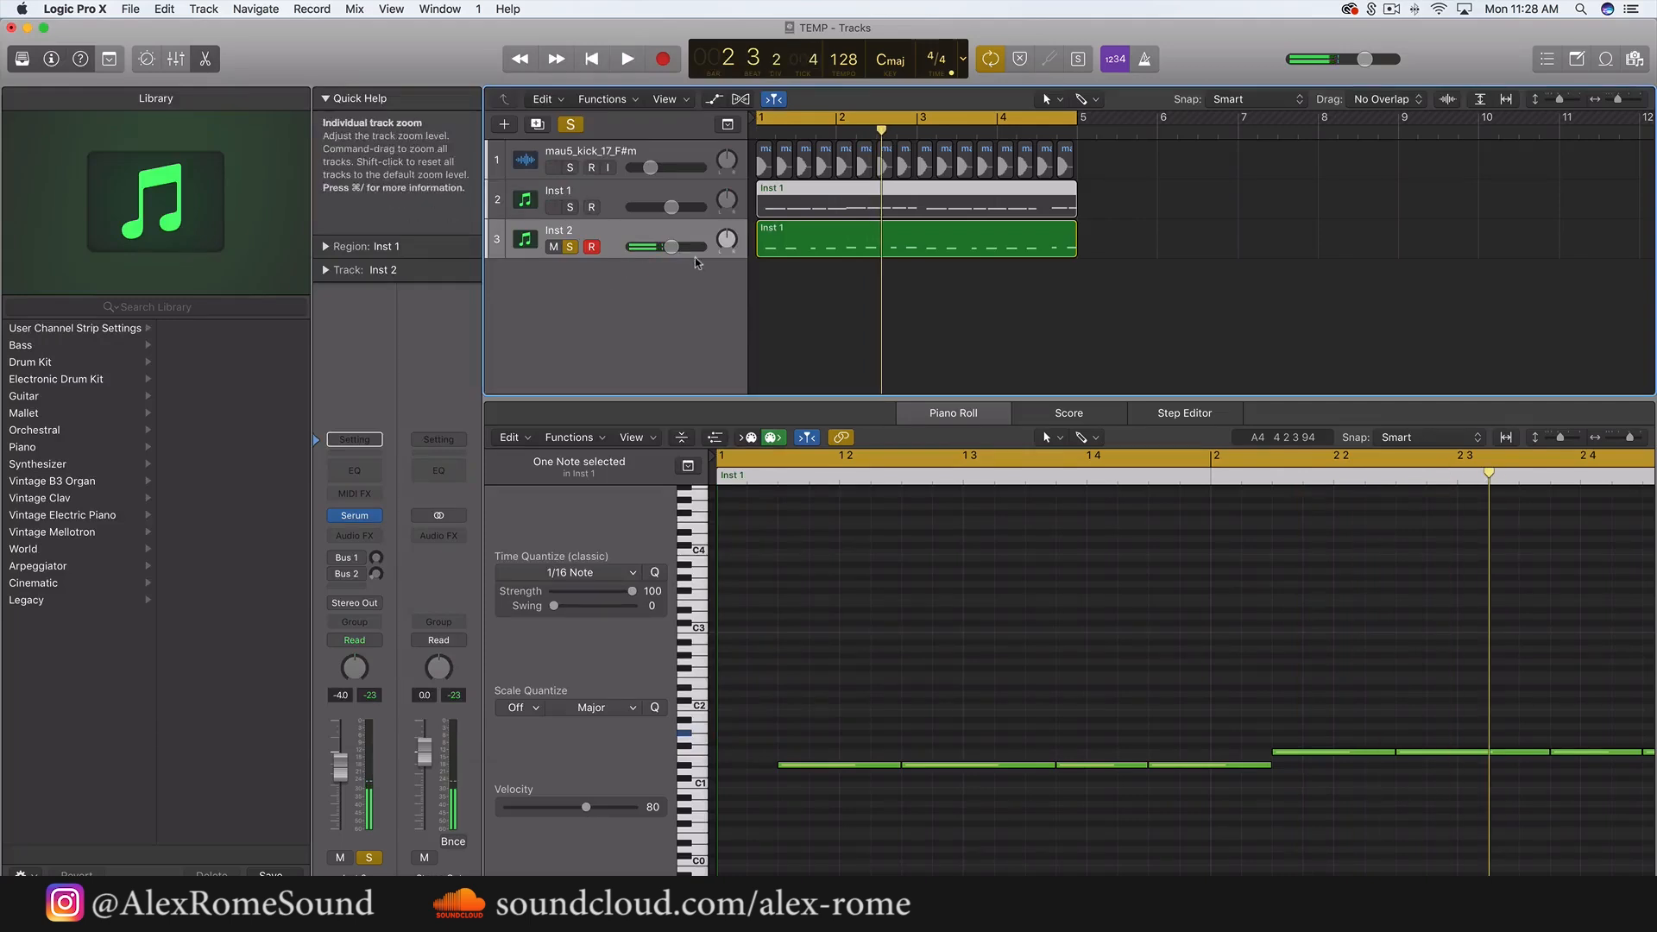
pyautogui.moveTo(673, 247); pyautogui.dragTo(674, 246)
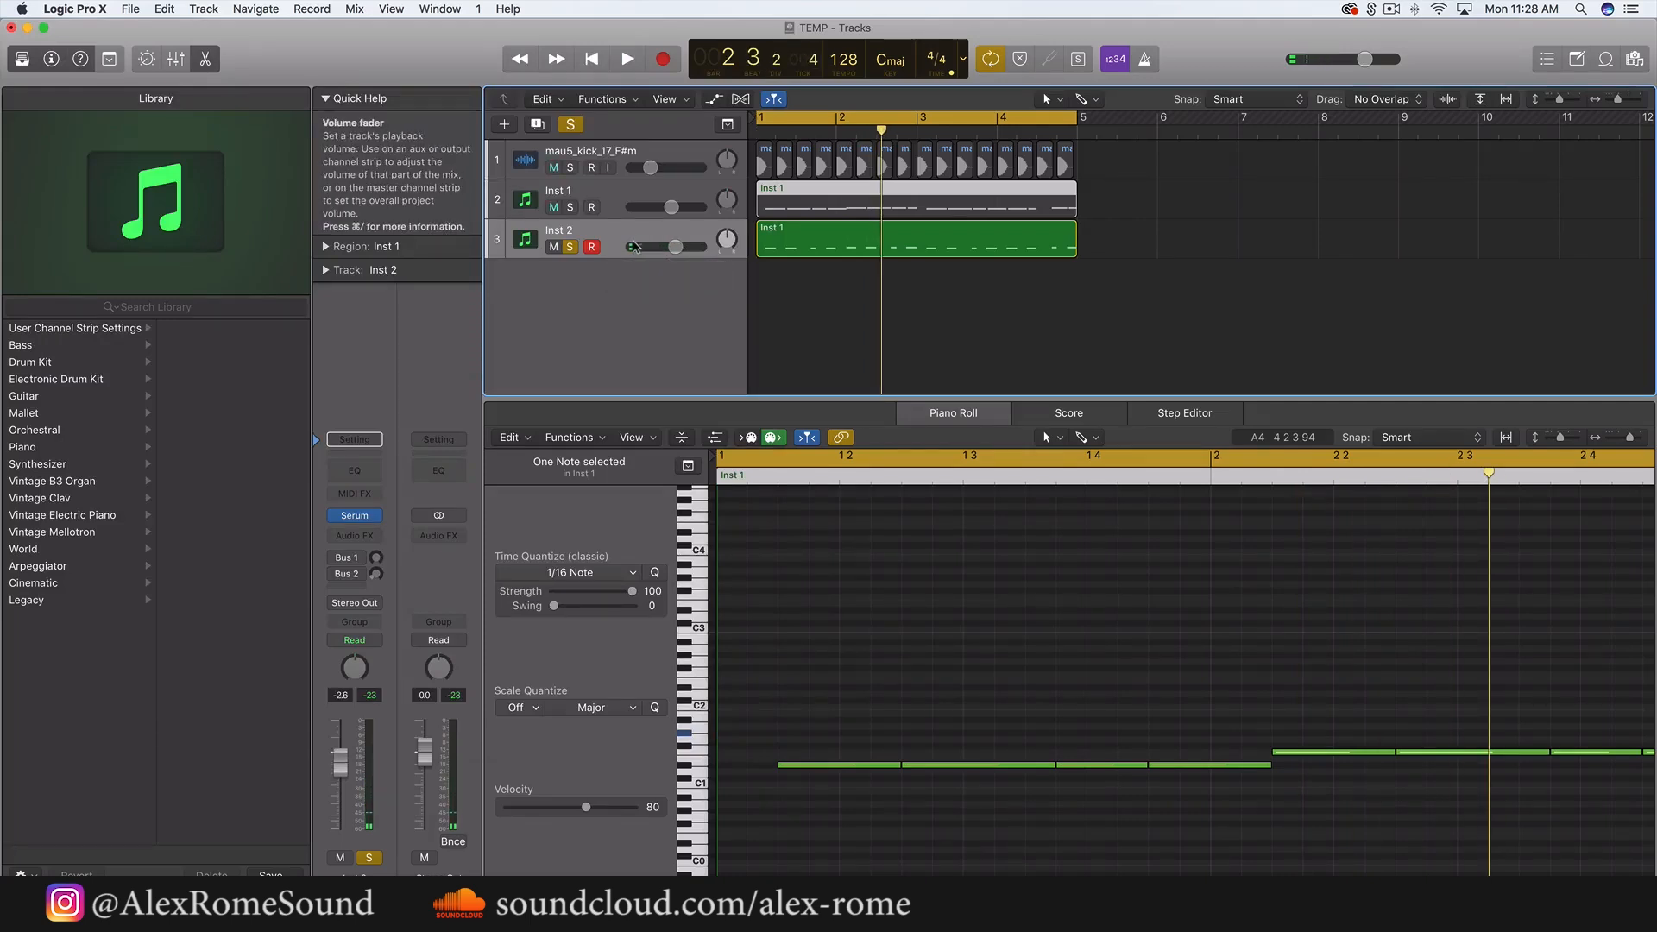
# - Solo Inst 1 alongside Inst 2 and insert a FabFilter Pro-Q 2 equalizer on Inst 1
pyautogui.click(577, 209)
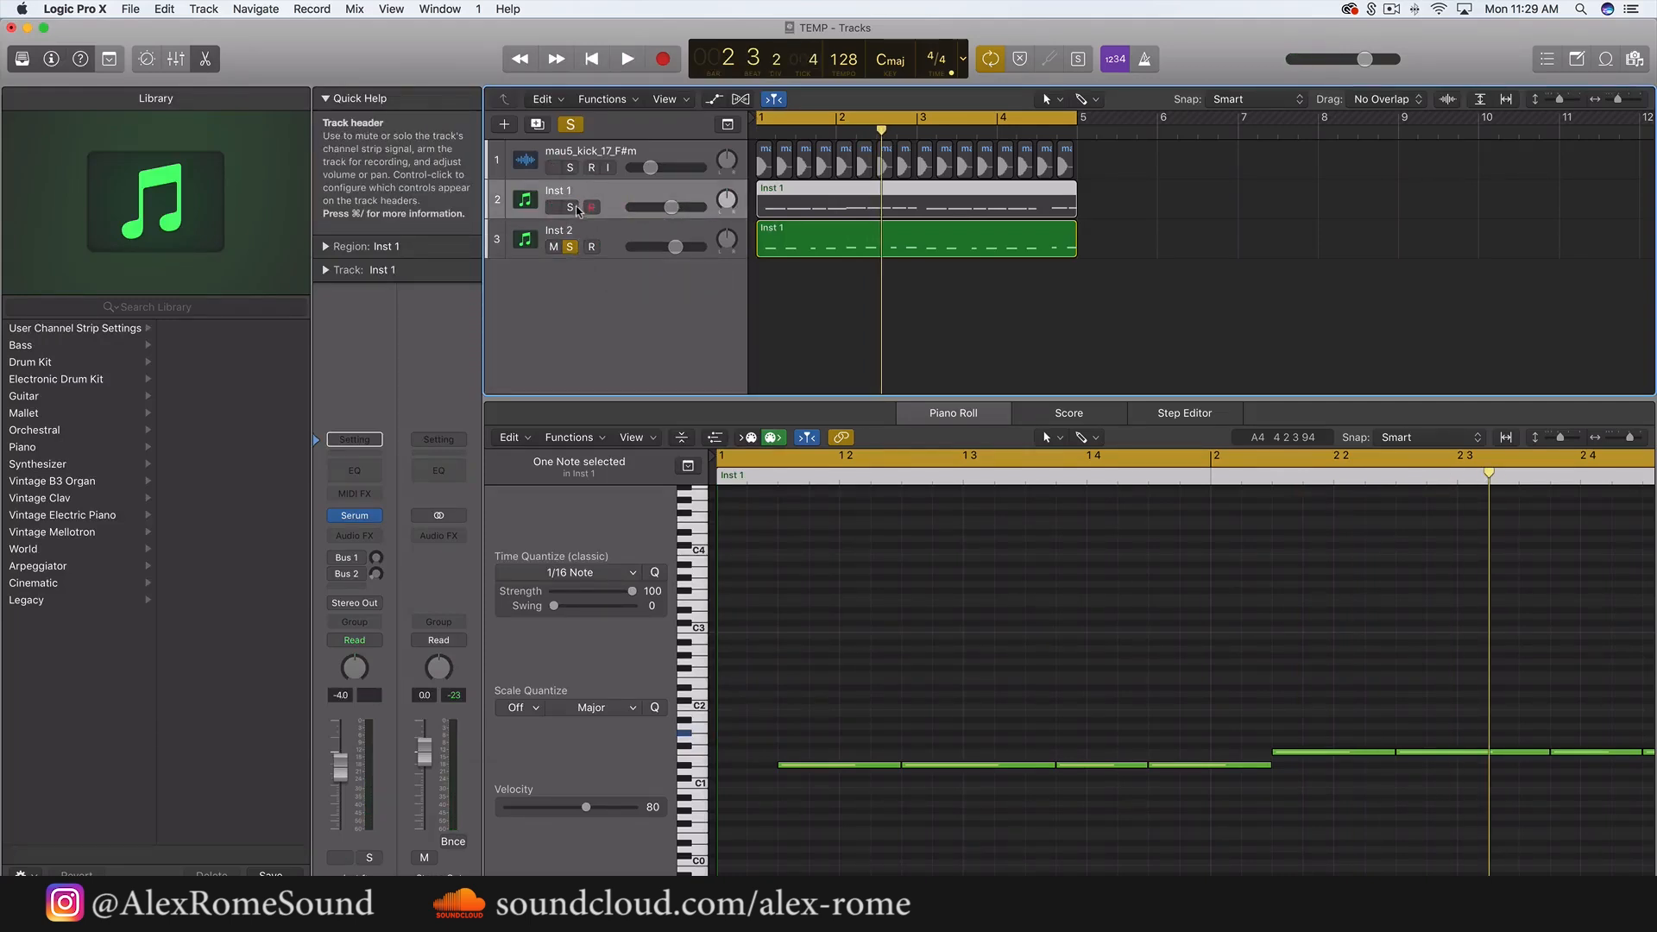
pyautogui.click(353, 535)
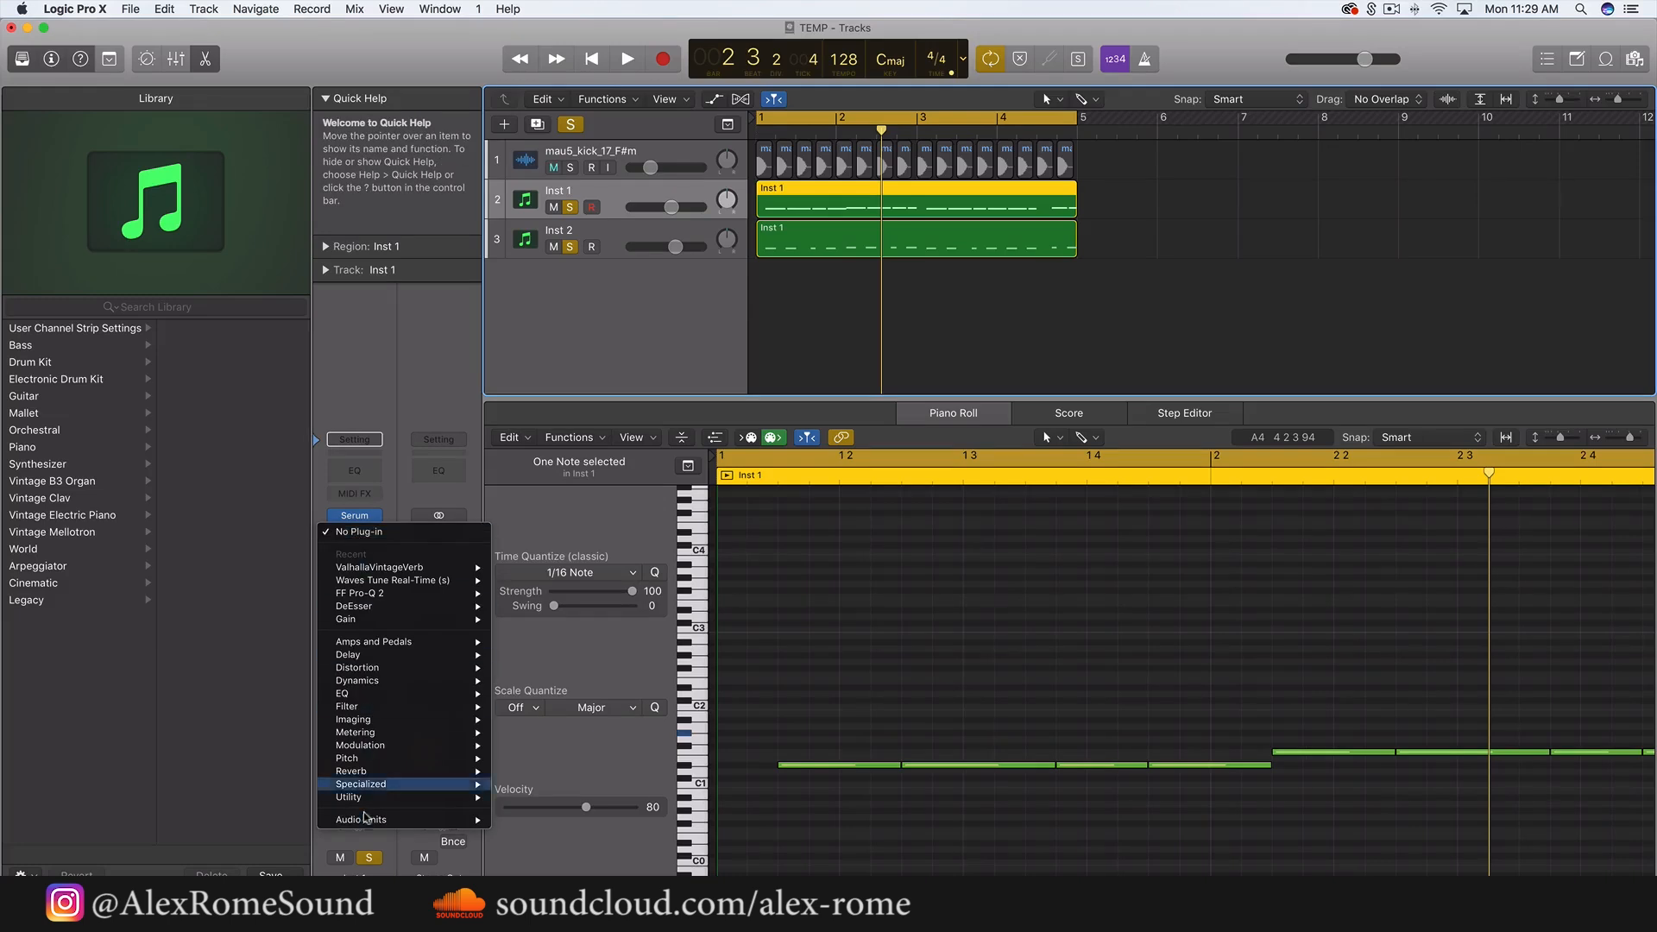
pyautogui.moveTo(364, 817)
pyautogui.moveTo(587, 746)
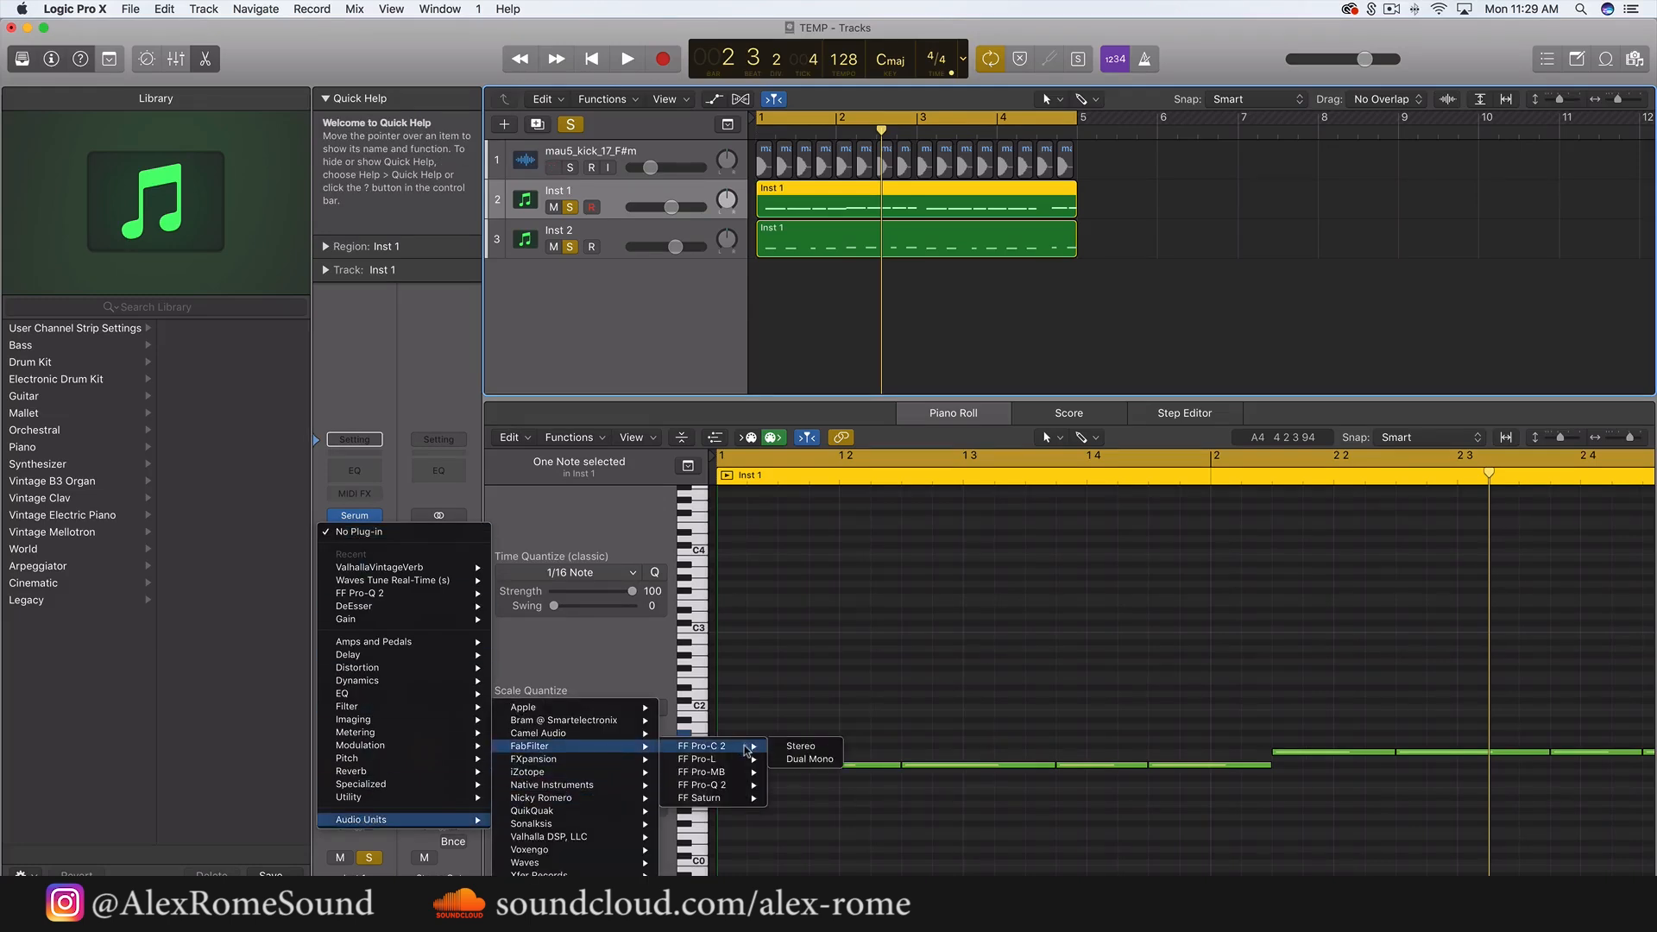
pyautogui.moveTo(743, 788)
pyautogui.click(793, 786)
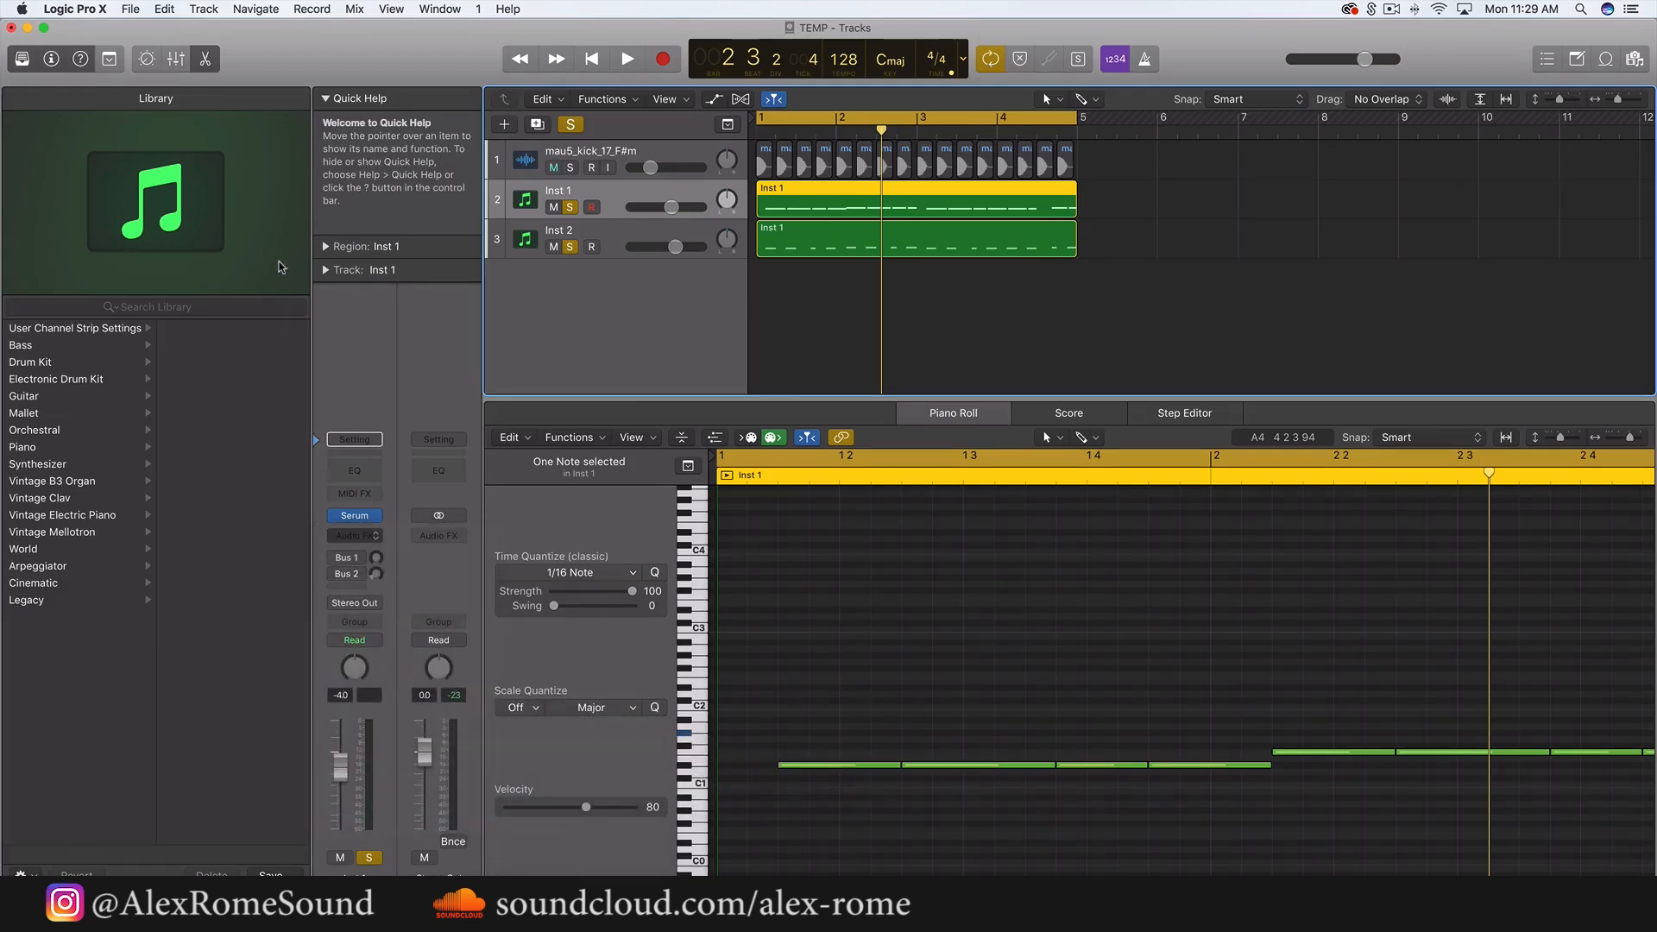
# - Add a Low Cut band to Inst 1's Pro-Q 2 with a 96 dB/oct slope at about 125 Hz
pyautogui.moveTo(156, 267); pyautogui.dragTo(157, 275)
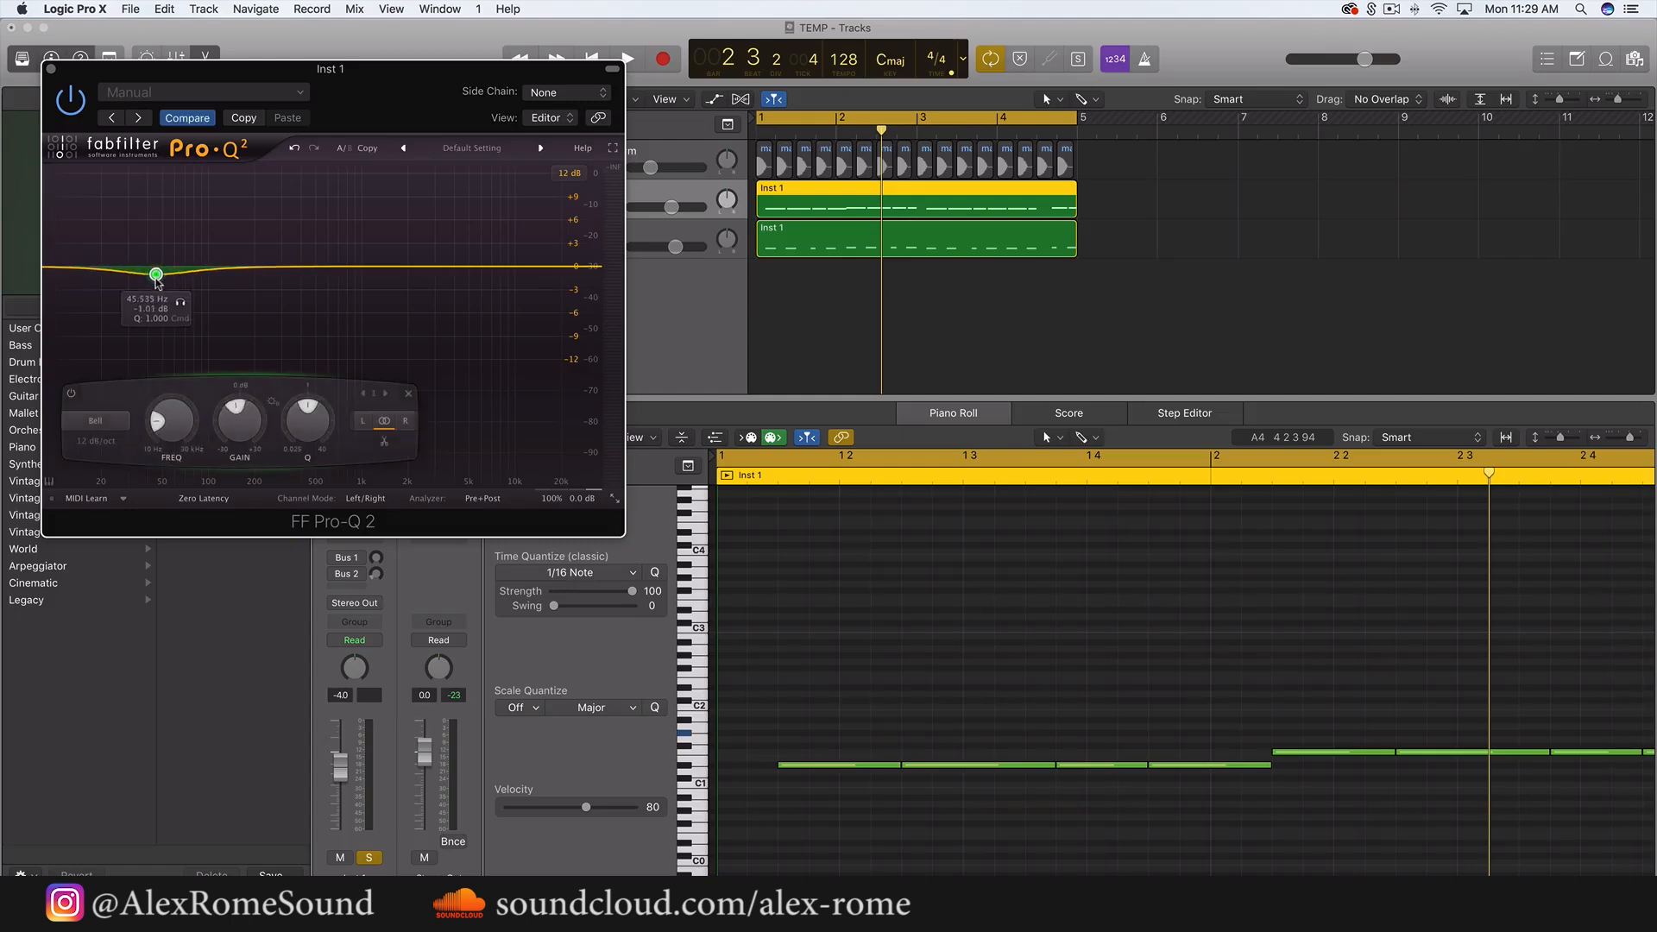
pyautogui.click(94, 421)
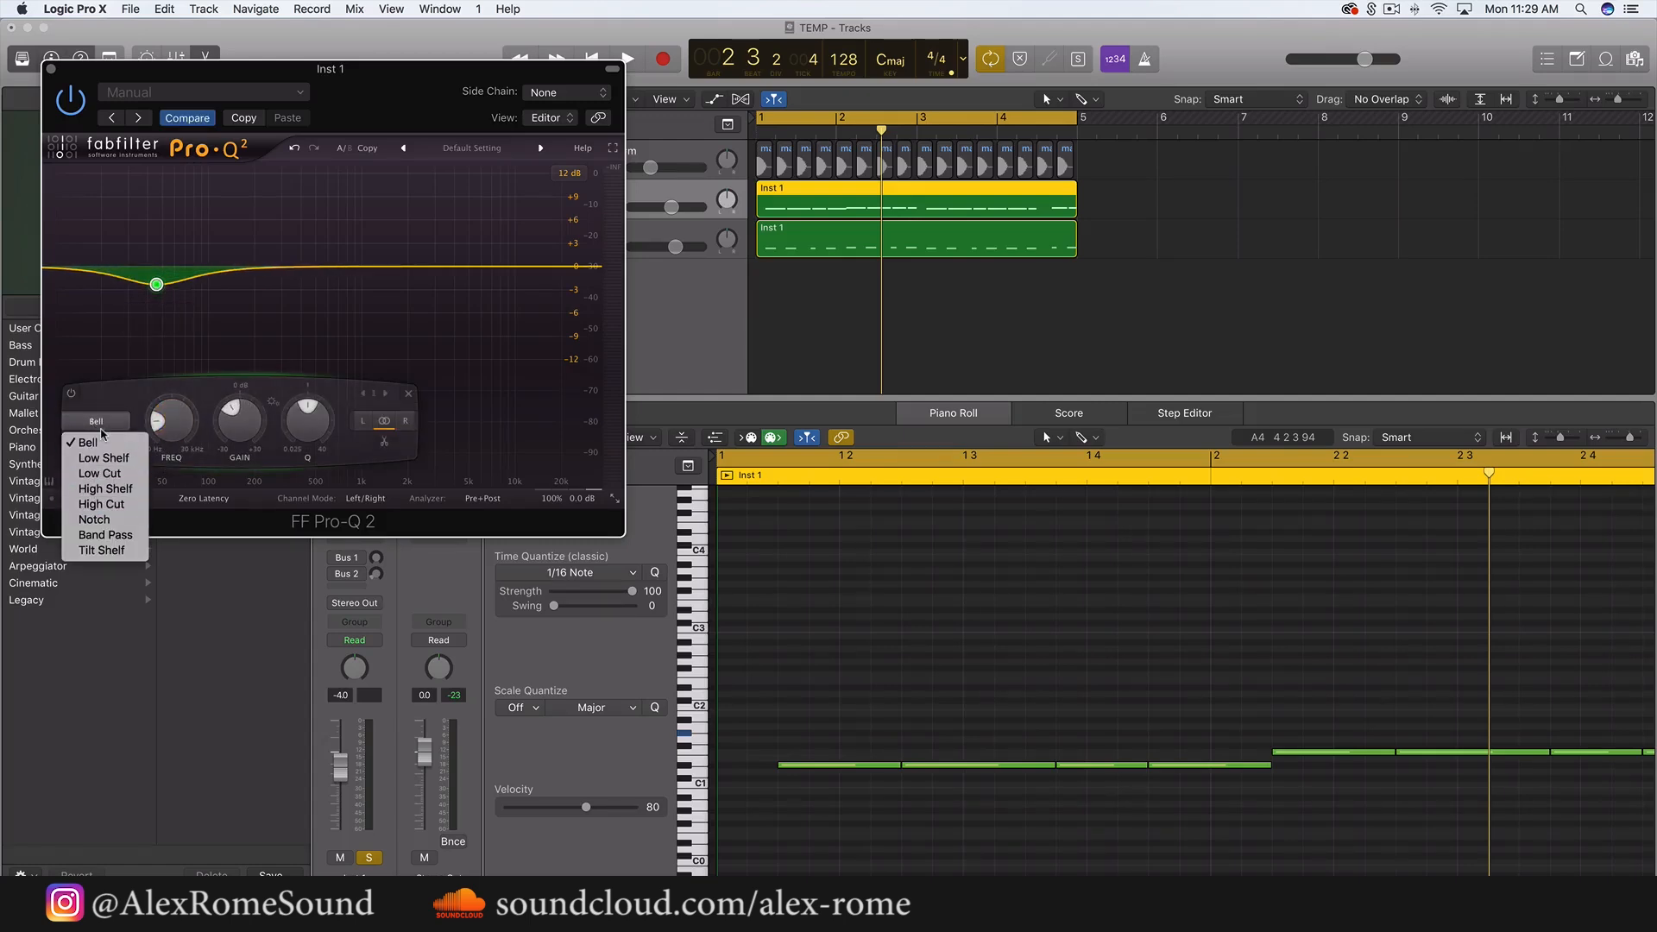
pyautogui.click(94, 474)
pyautogui.click(96, 441)
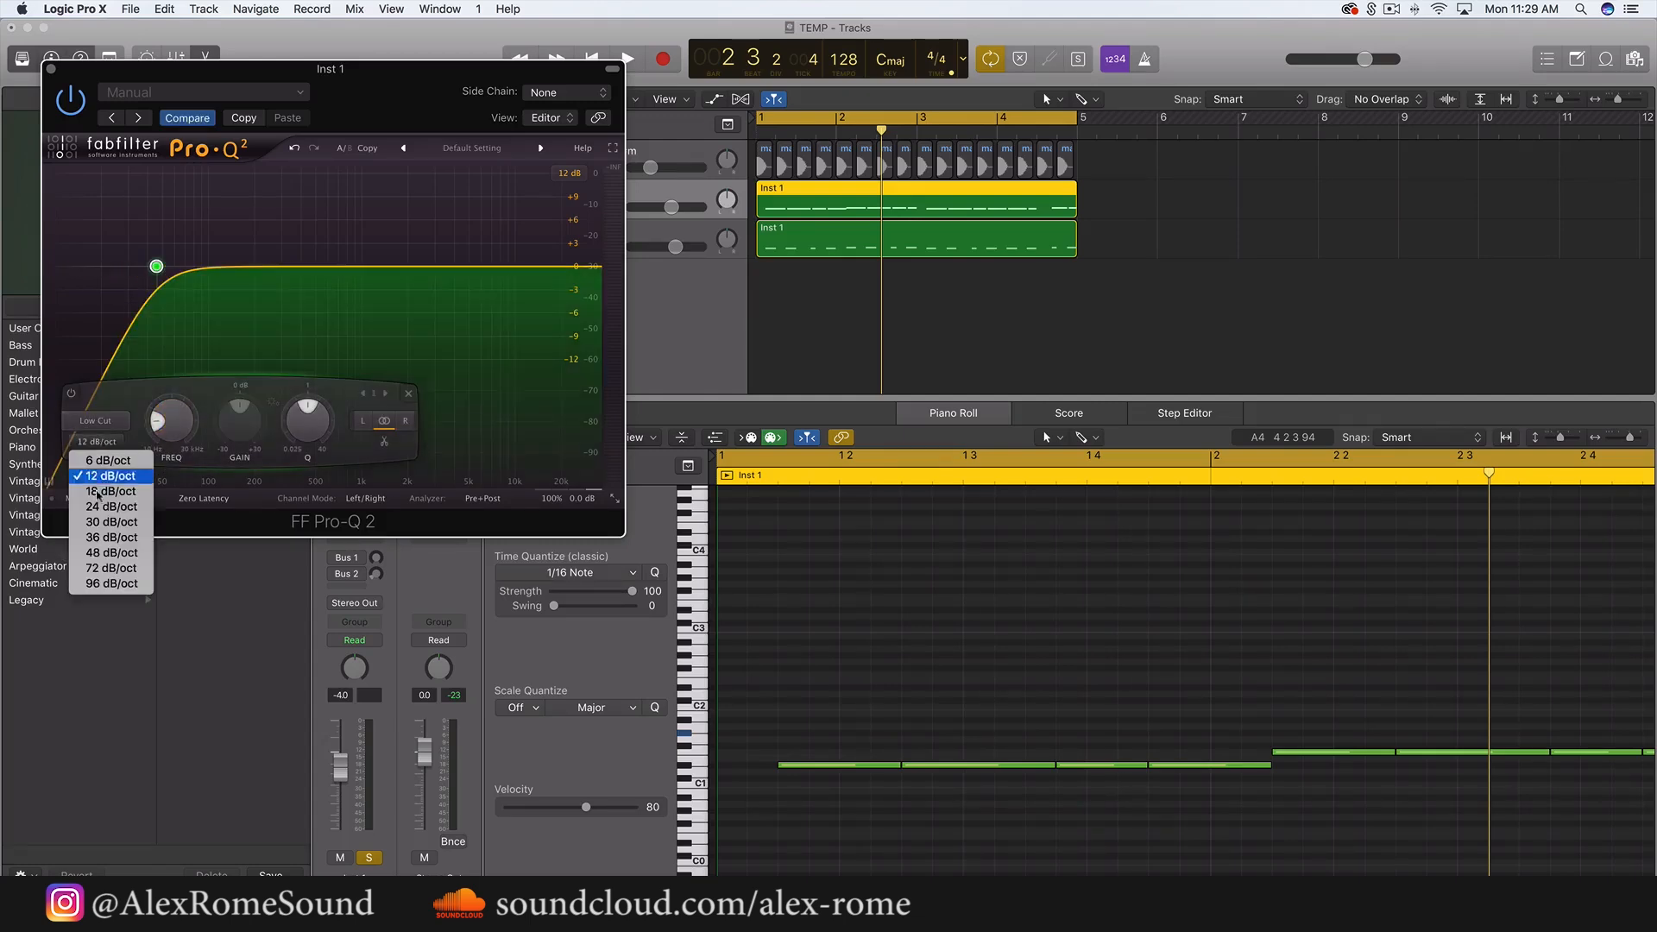
pyautogui.click(98, 585)
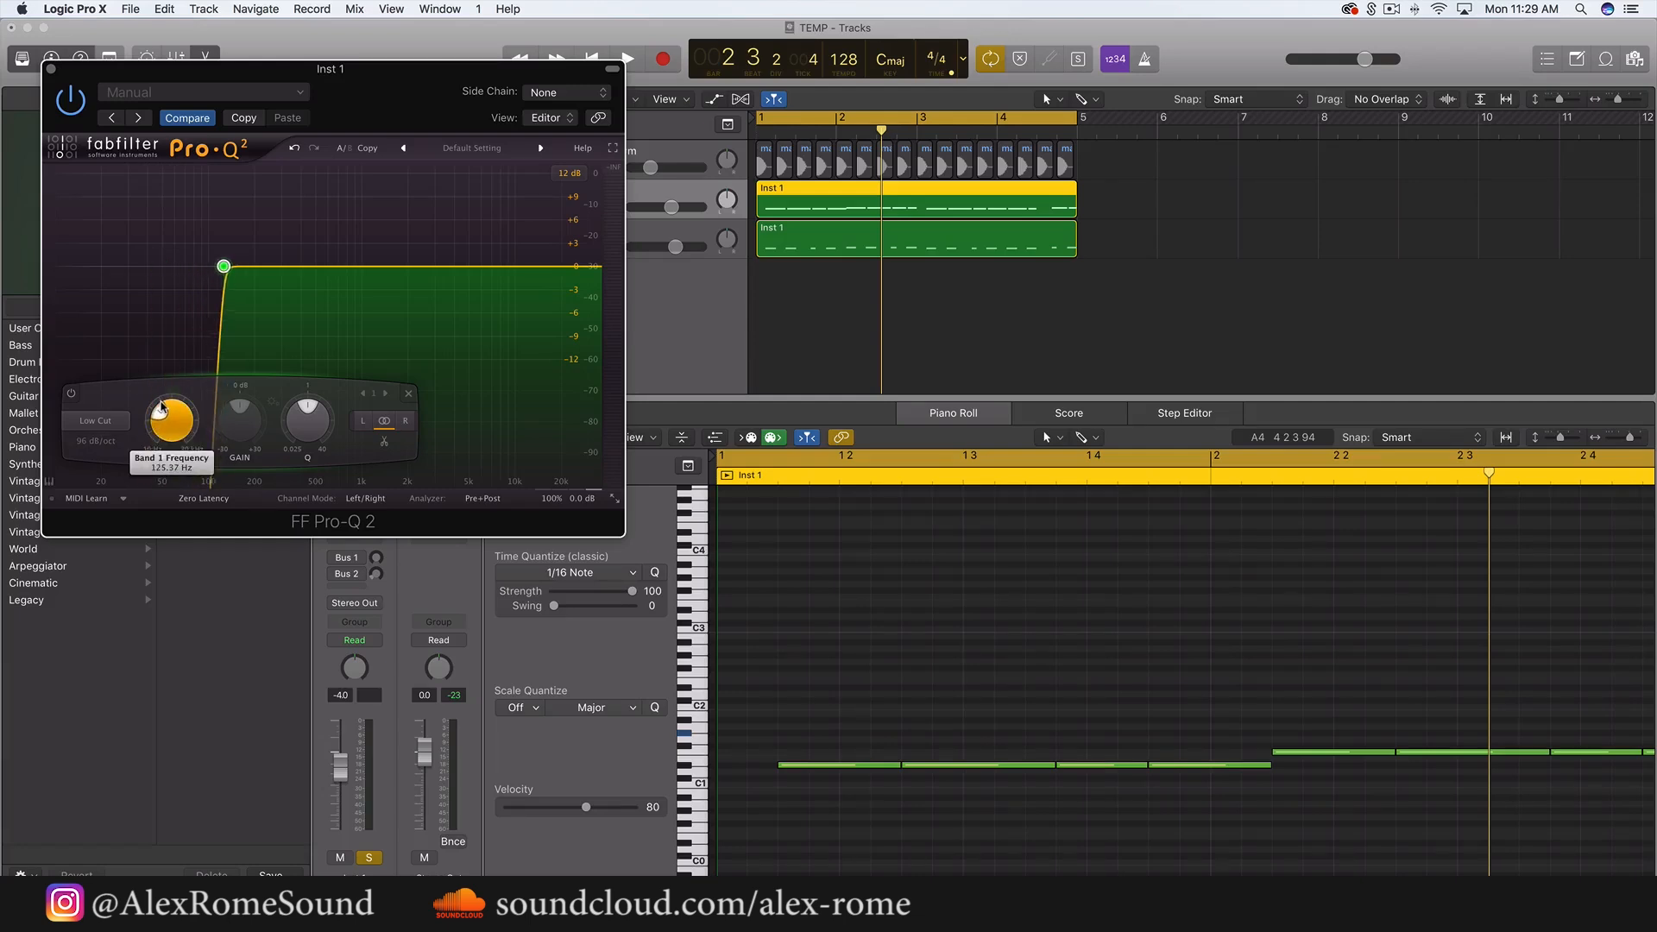
pyautogui.click(51, 69)
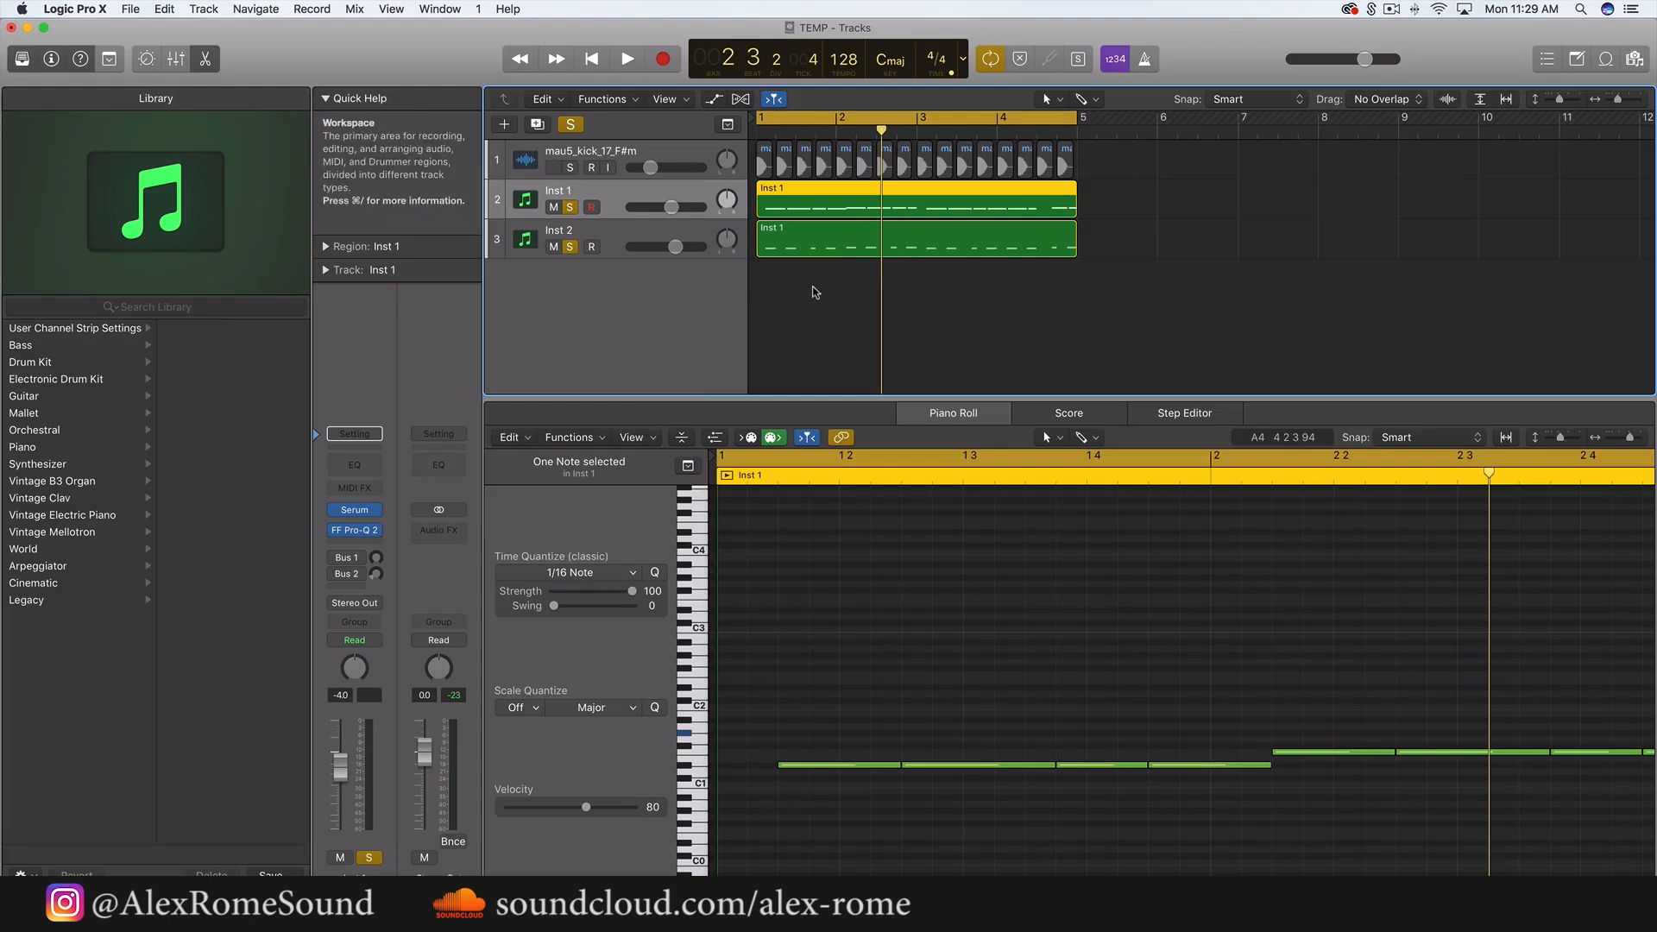
# - Listen to Inst 1 and Inst 2 together and examine the Inst 2 notes across all four bars
pyautogui.press('space')
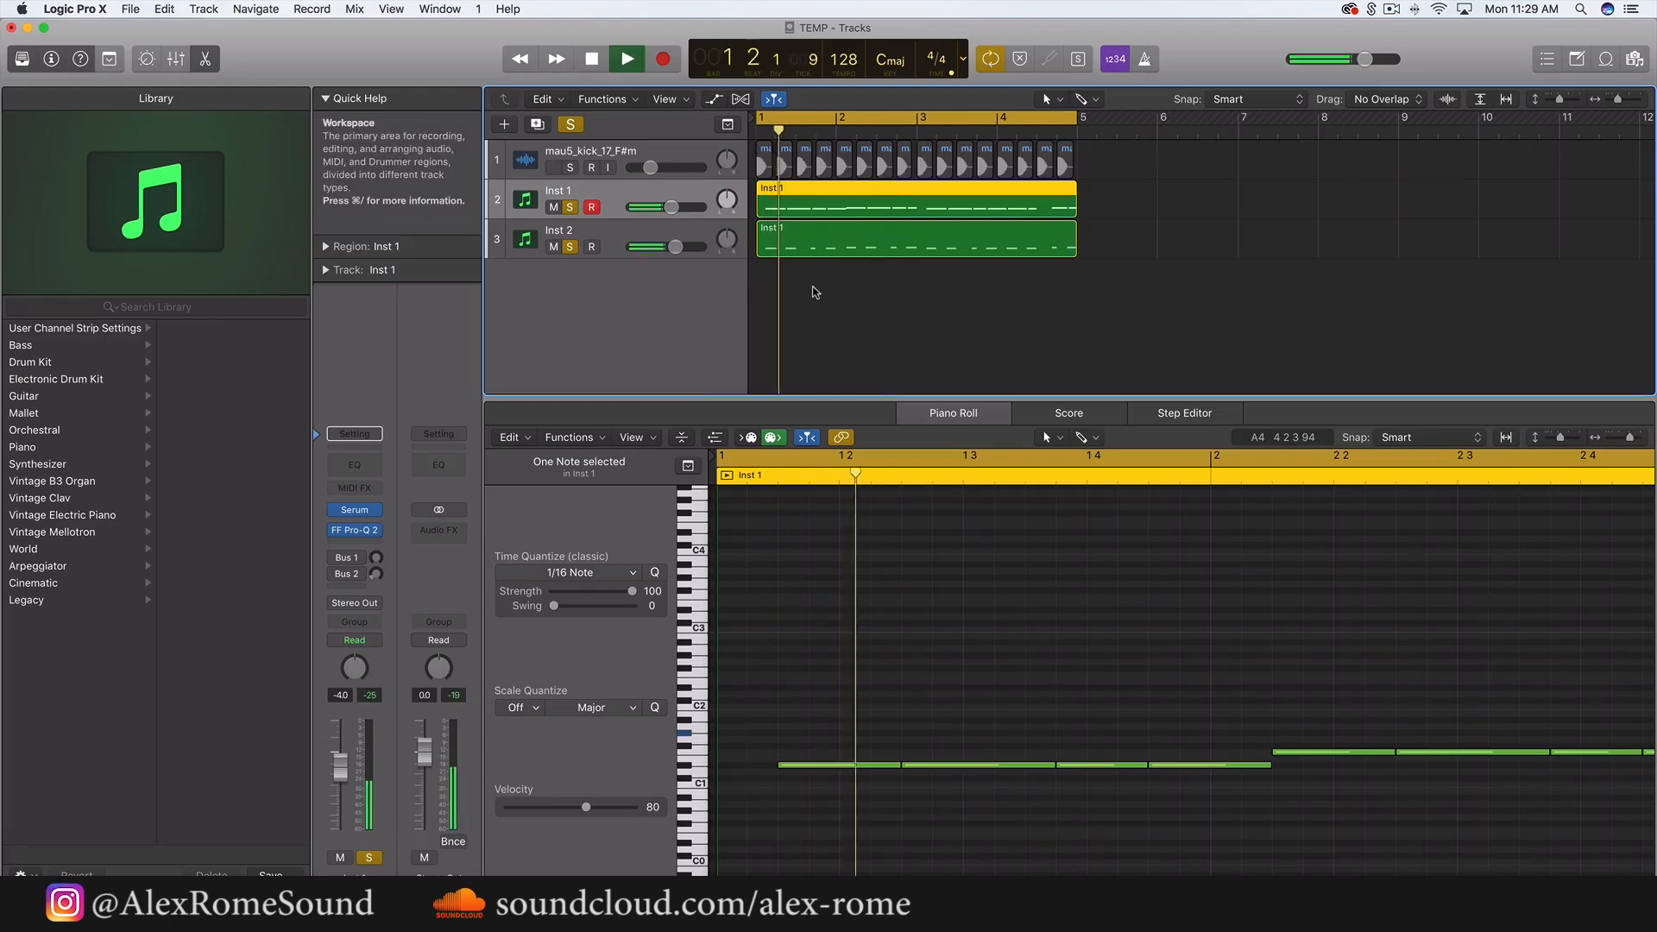
pyautogui.click(666, 230)
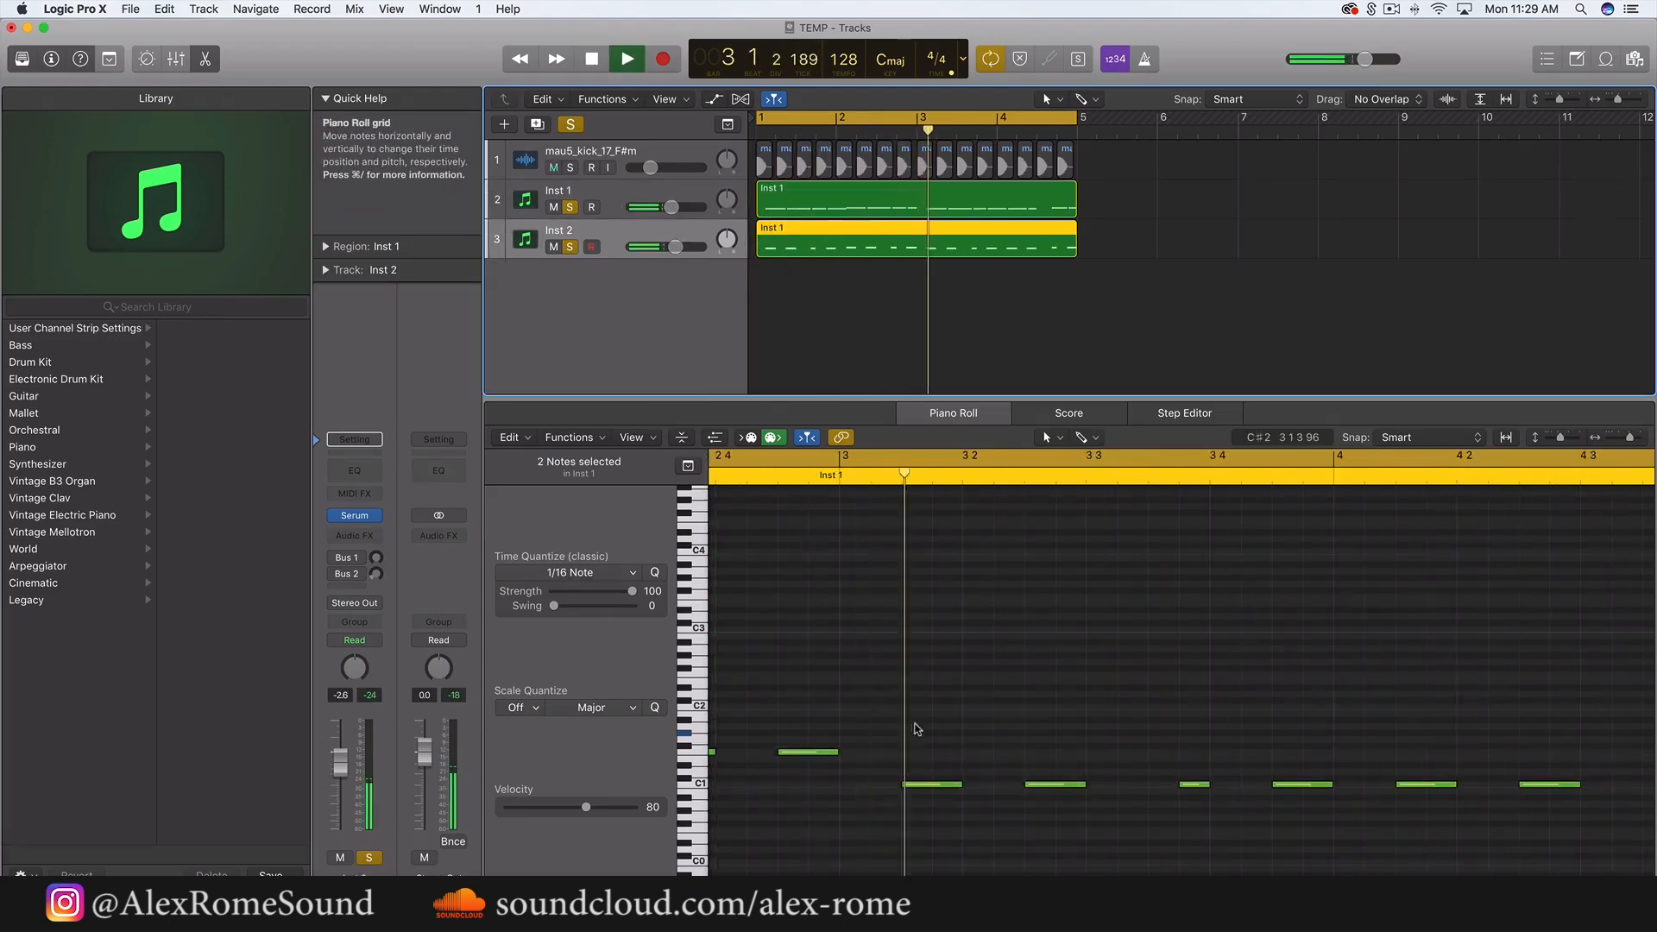
pyautogui.scroll(-5, 917, 731)
pyautogui.press('space')
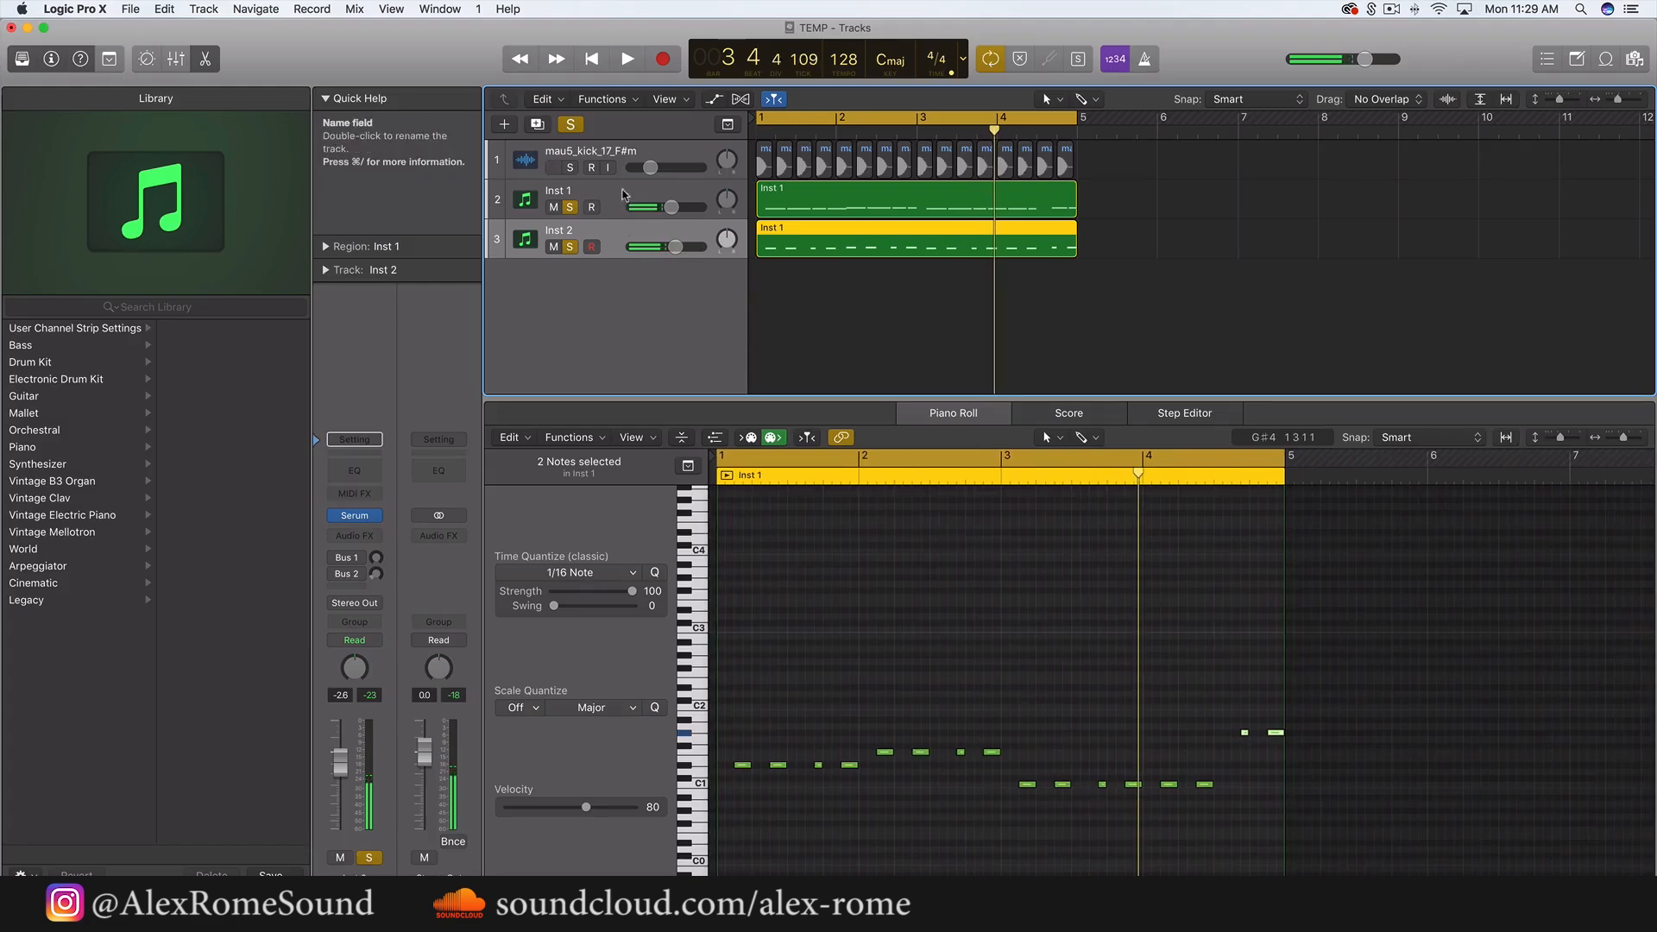
# - Group the Inst 1 and Inst 2 tracks into a summing track stack
pyautogui.keyDown('shift'); pyautogui.click(625, 194); pyautogui.keyUp('shift')
pyautogui.rightClick(620, 243)
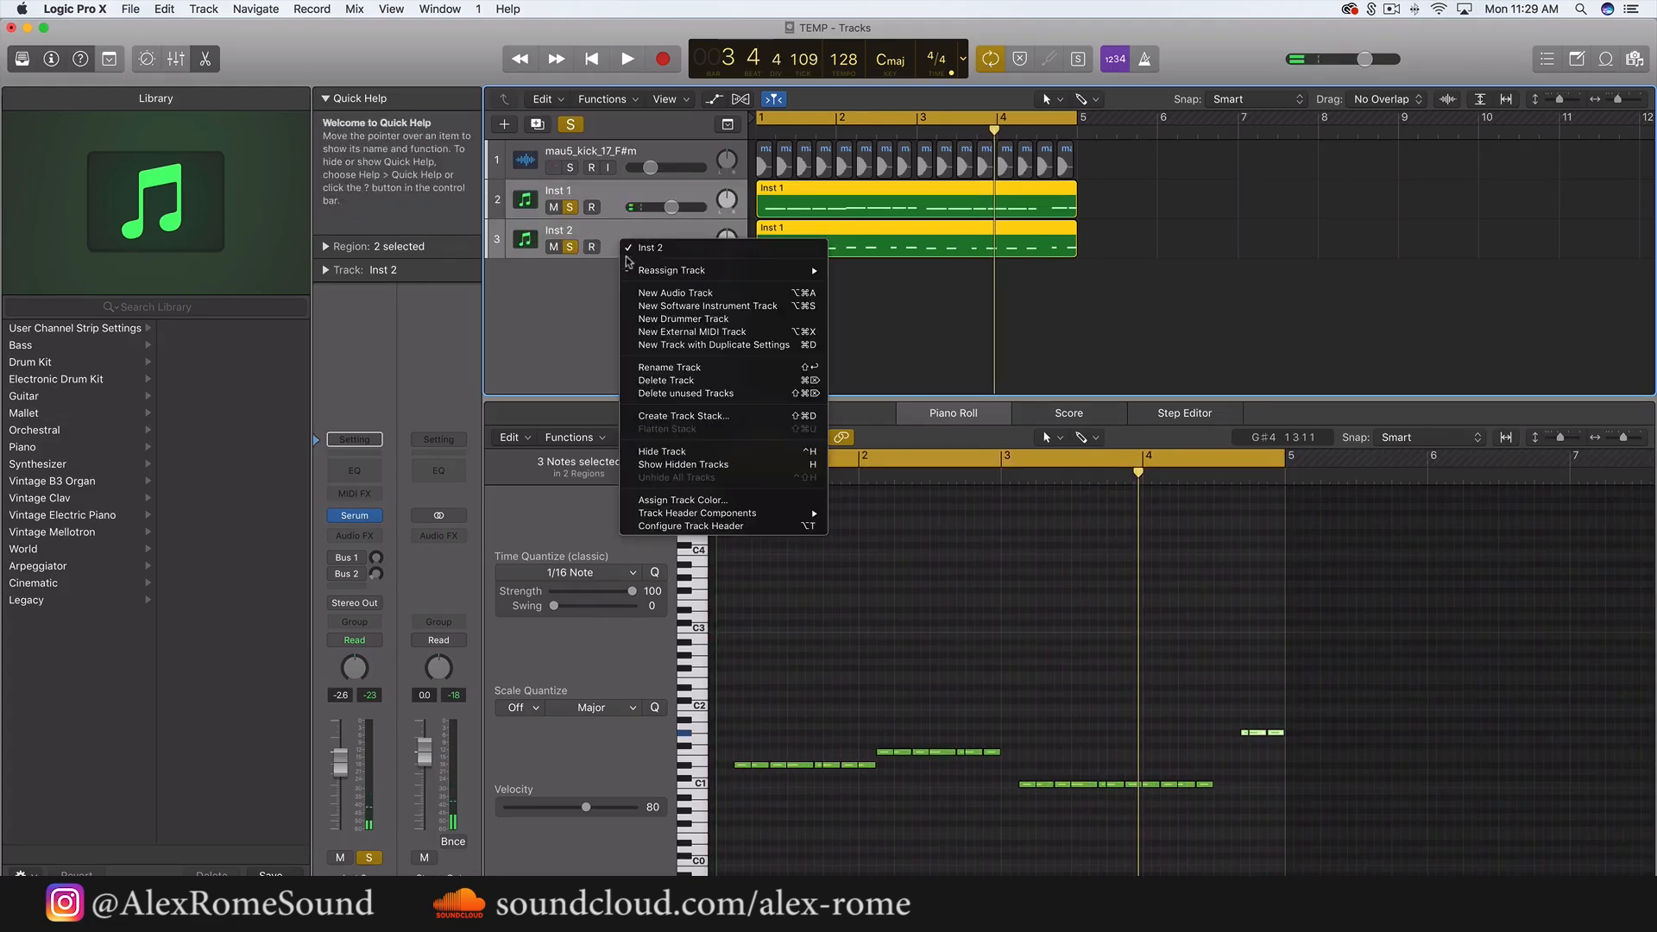
pyautogui.click(681, 415)
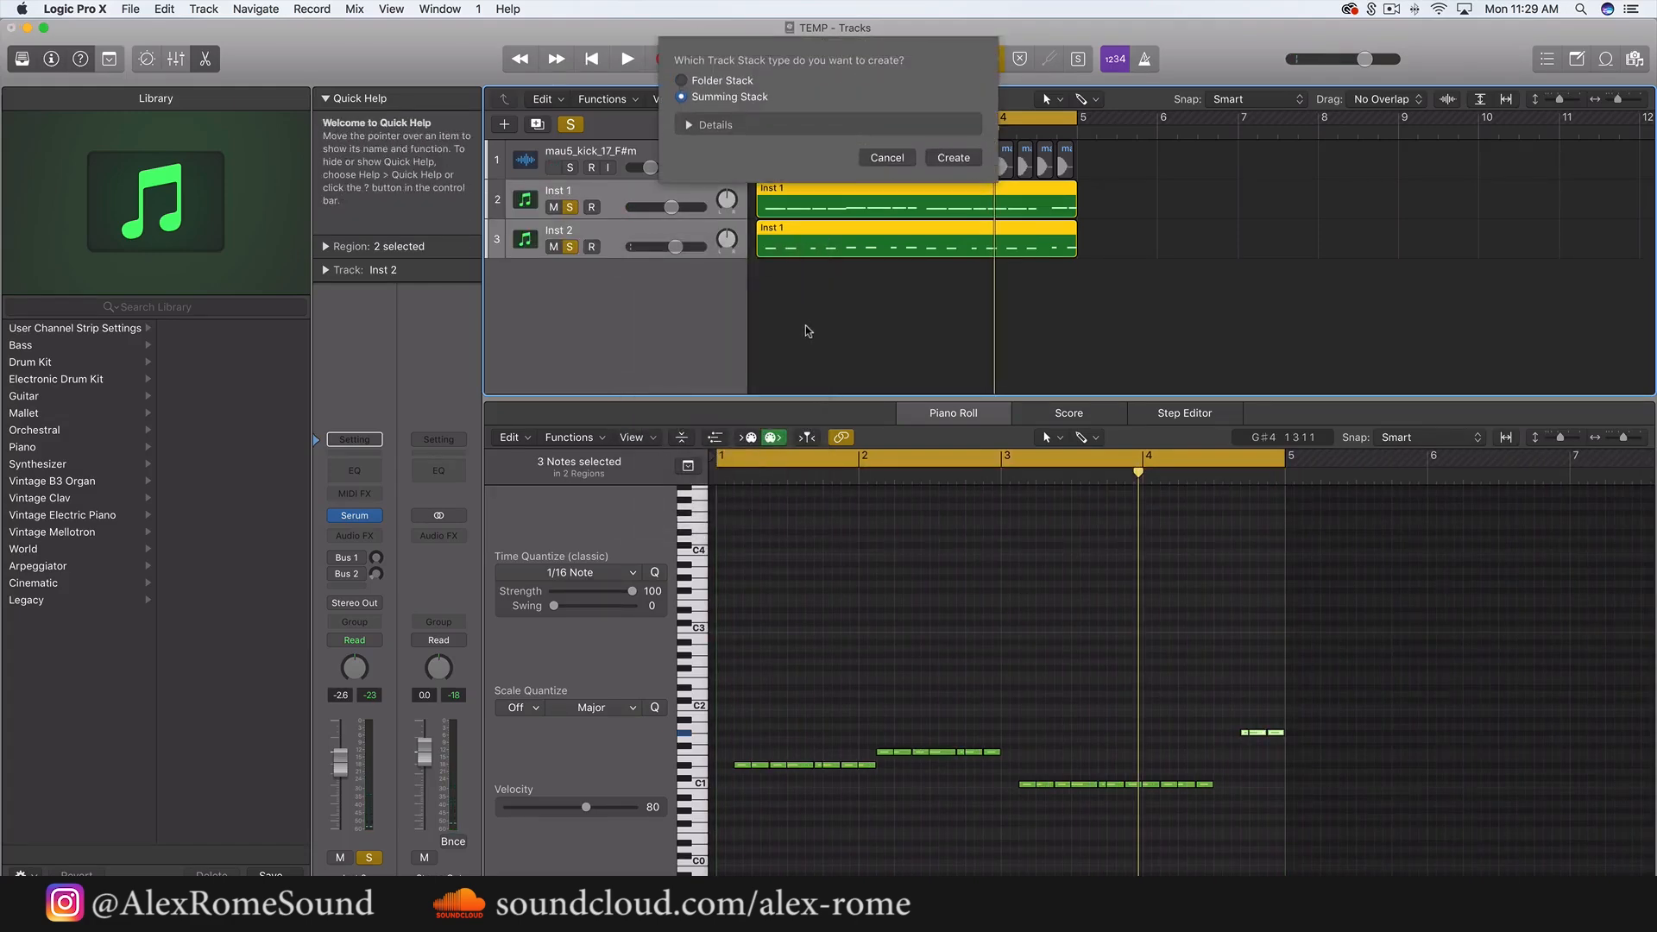
pyautogui.click(956, 158)
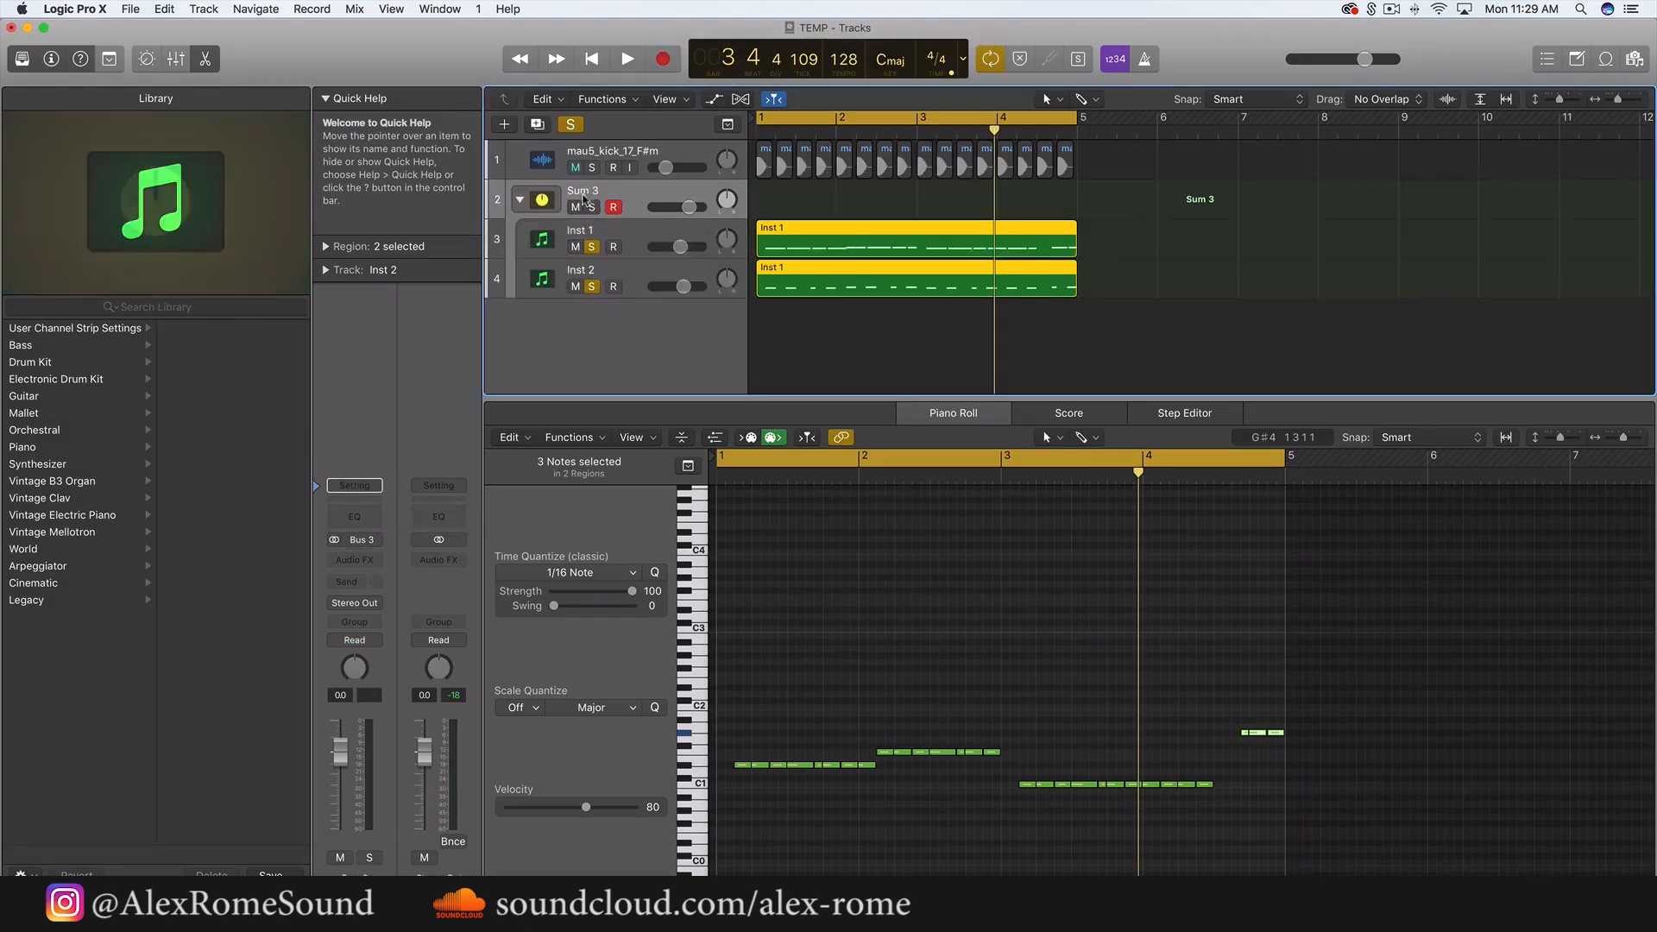
# - Clear the individual track solos, solo the summing stack instead and listen to it briefly
pyautogui.click(592, 207)
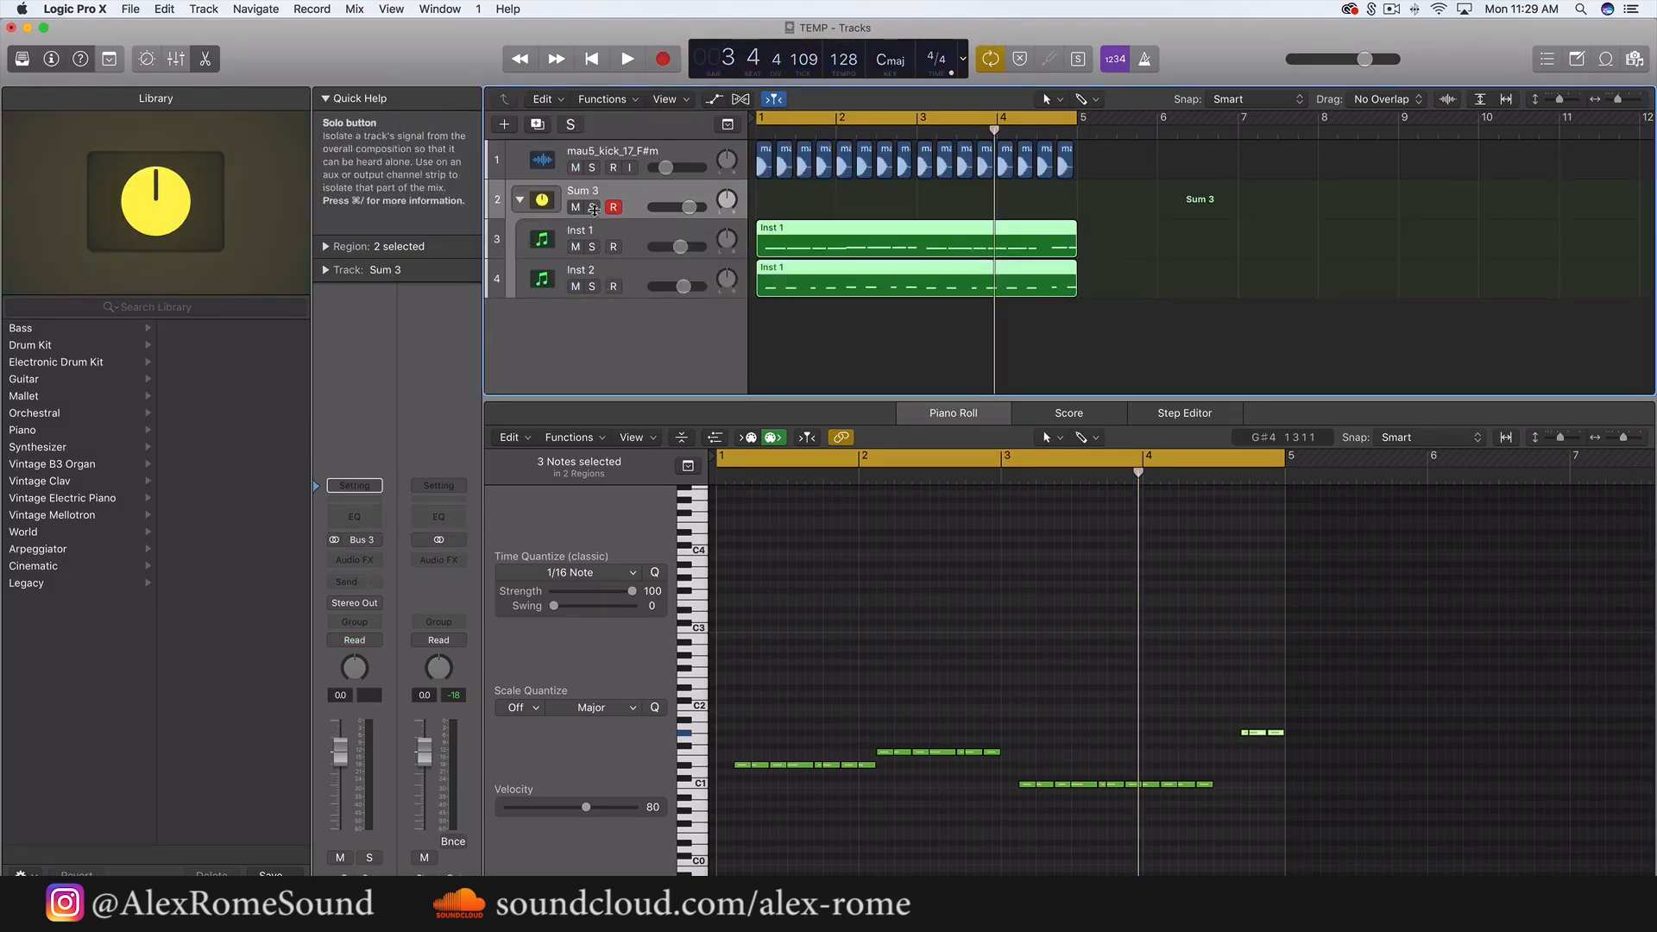
pyautogui.click(592, 207)
pyautogui.click(628, 195)
pyautogui.press('space')
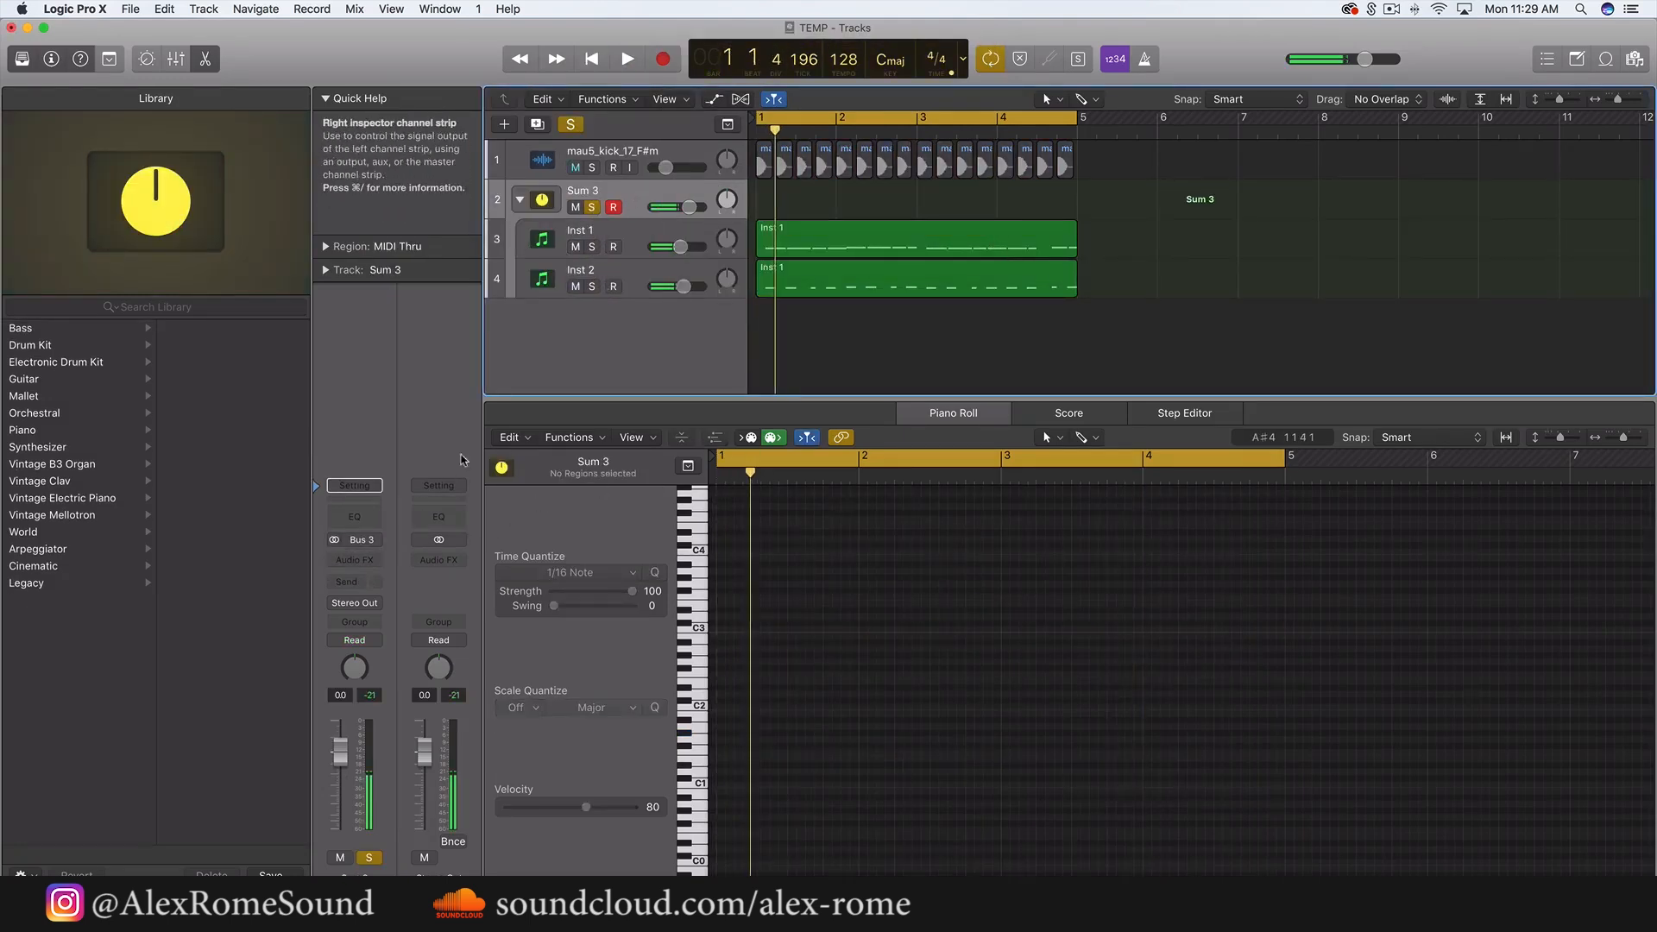
# - Insert the stereo Nicky Romero Kickstart plug-in on the summing stack and listen to the ducked bass
pyautogui.click(373, 556)
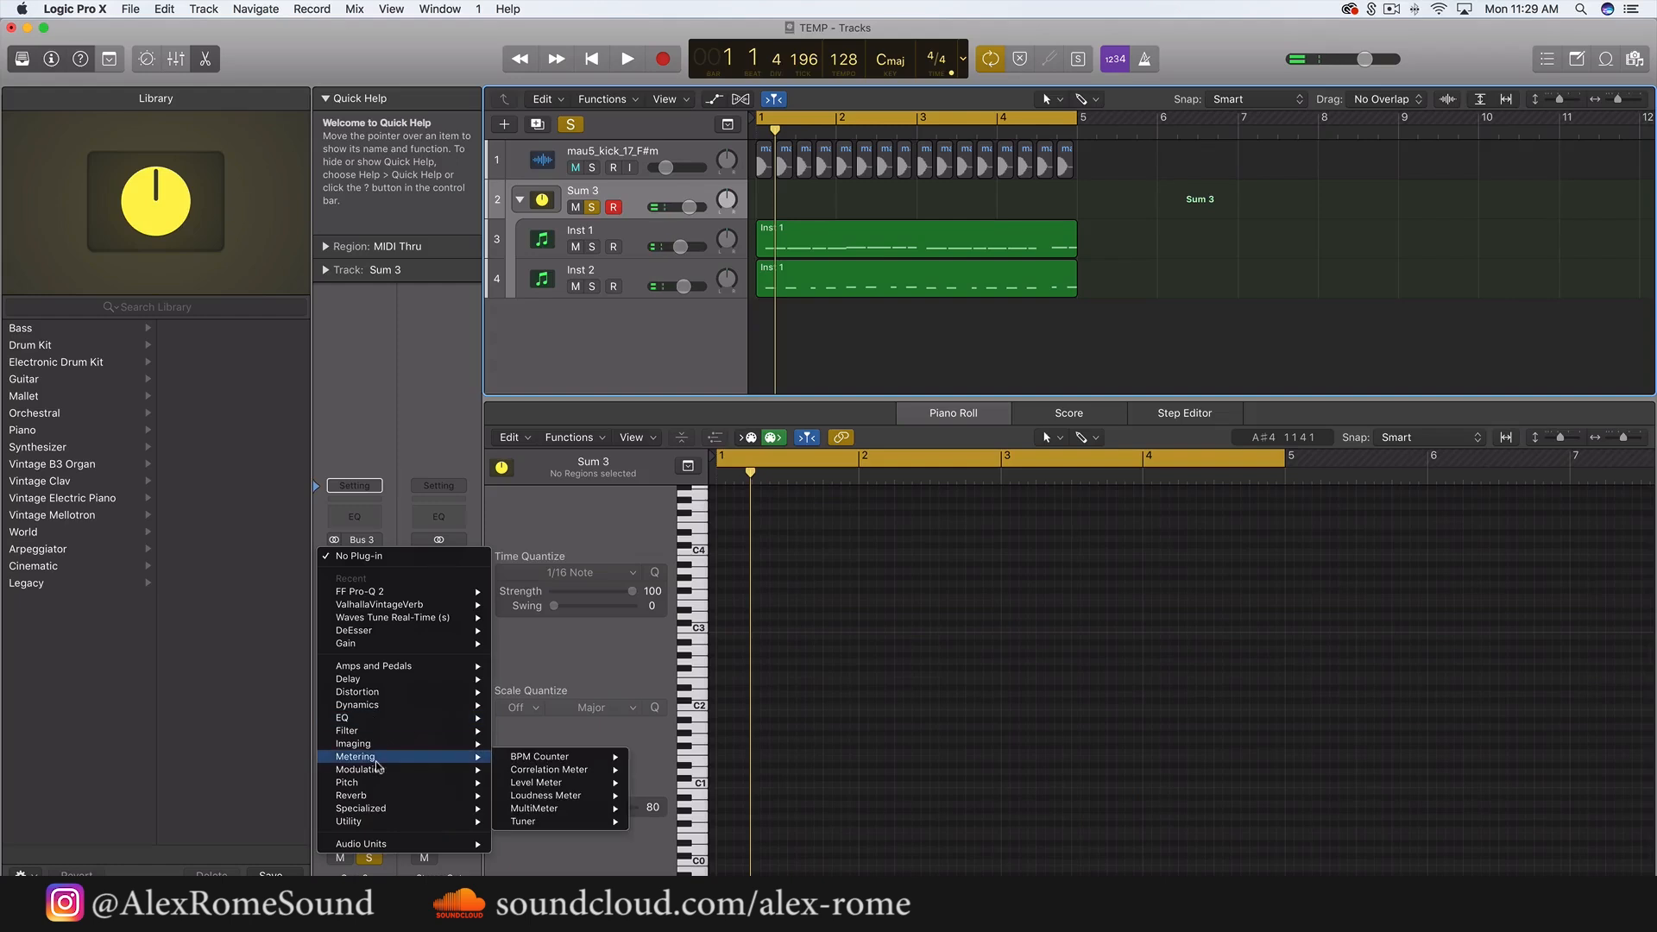
pyautogui.moveTo(385, 842)
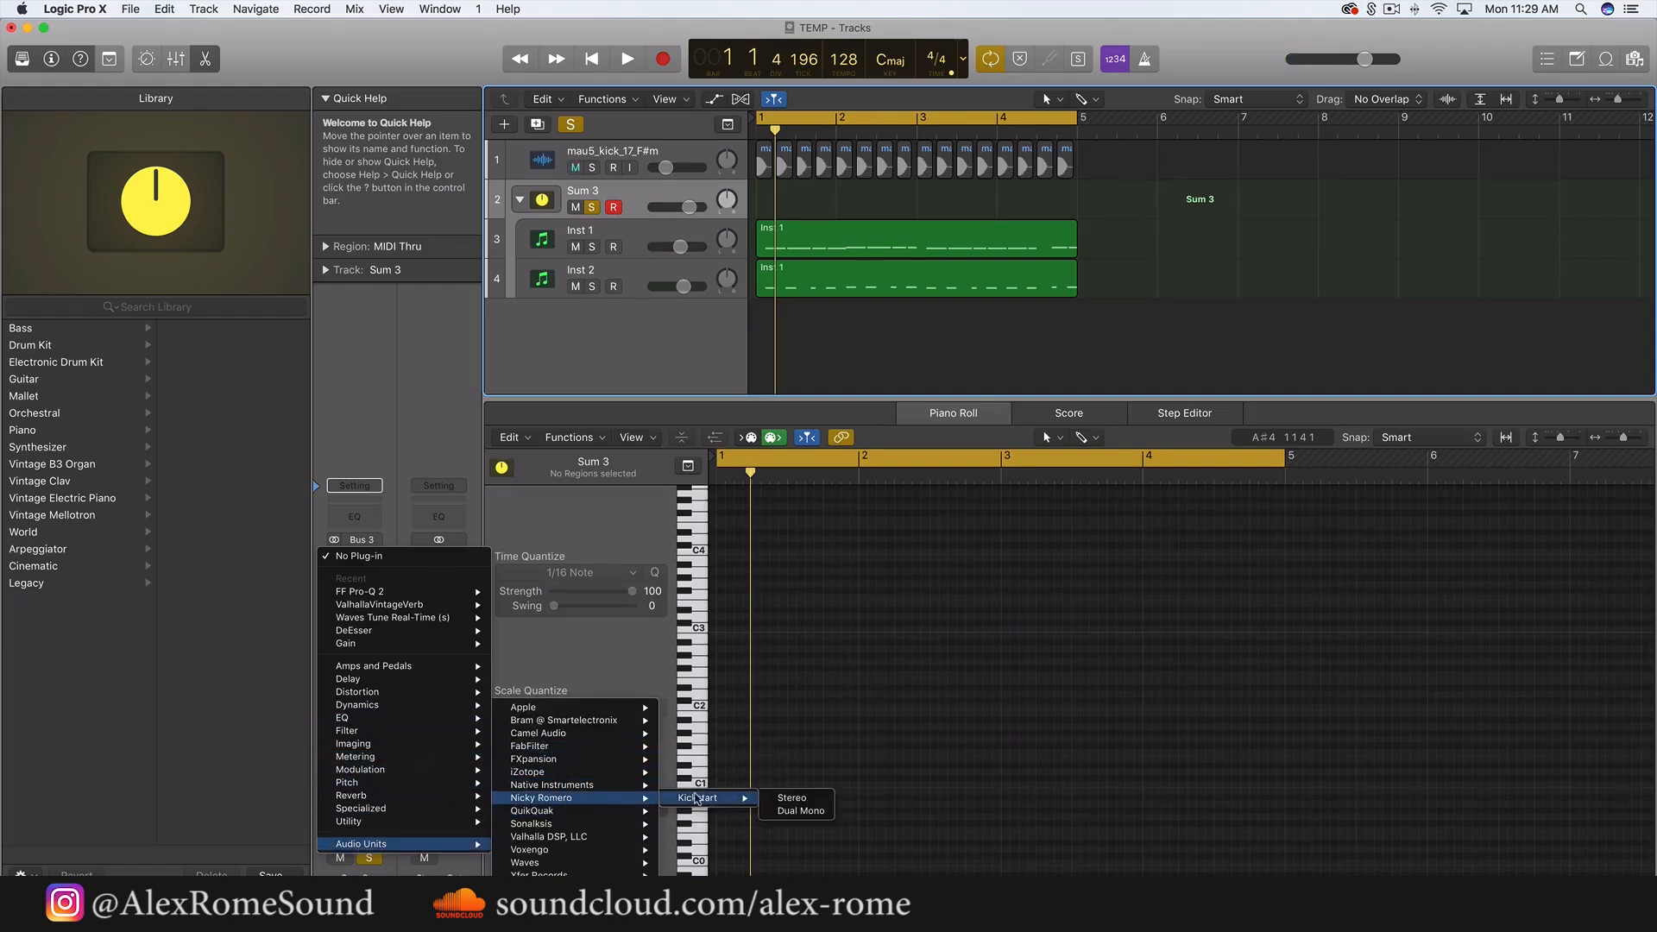
pyautogui.click(787, 798)
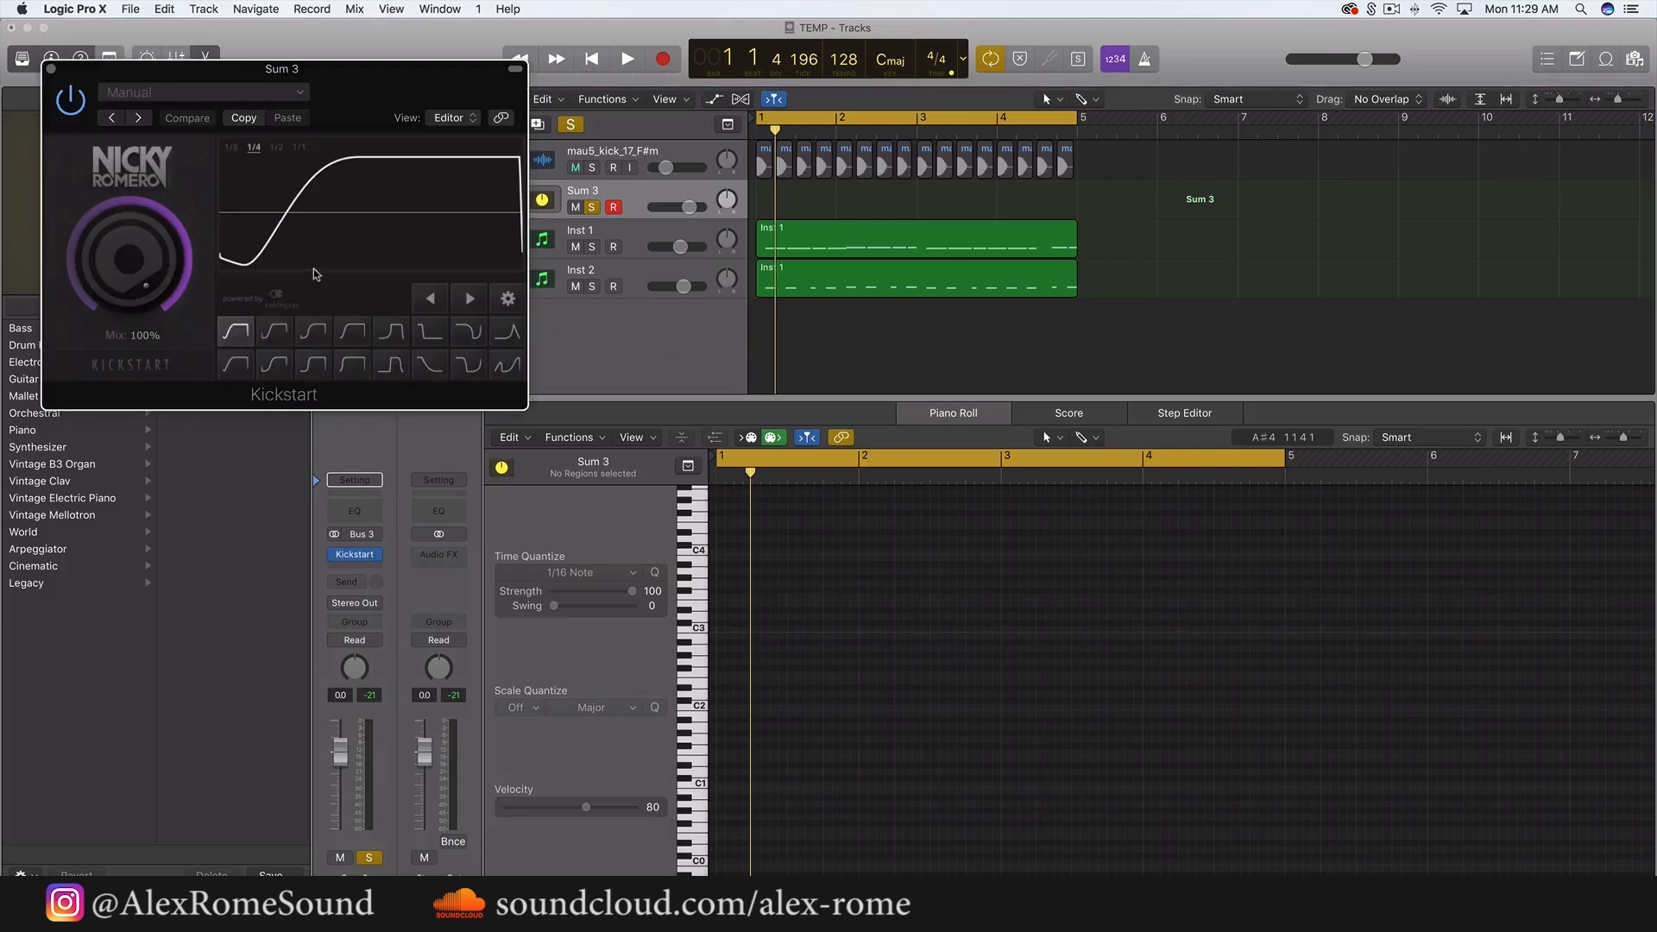
pyautogui.press('space')
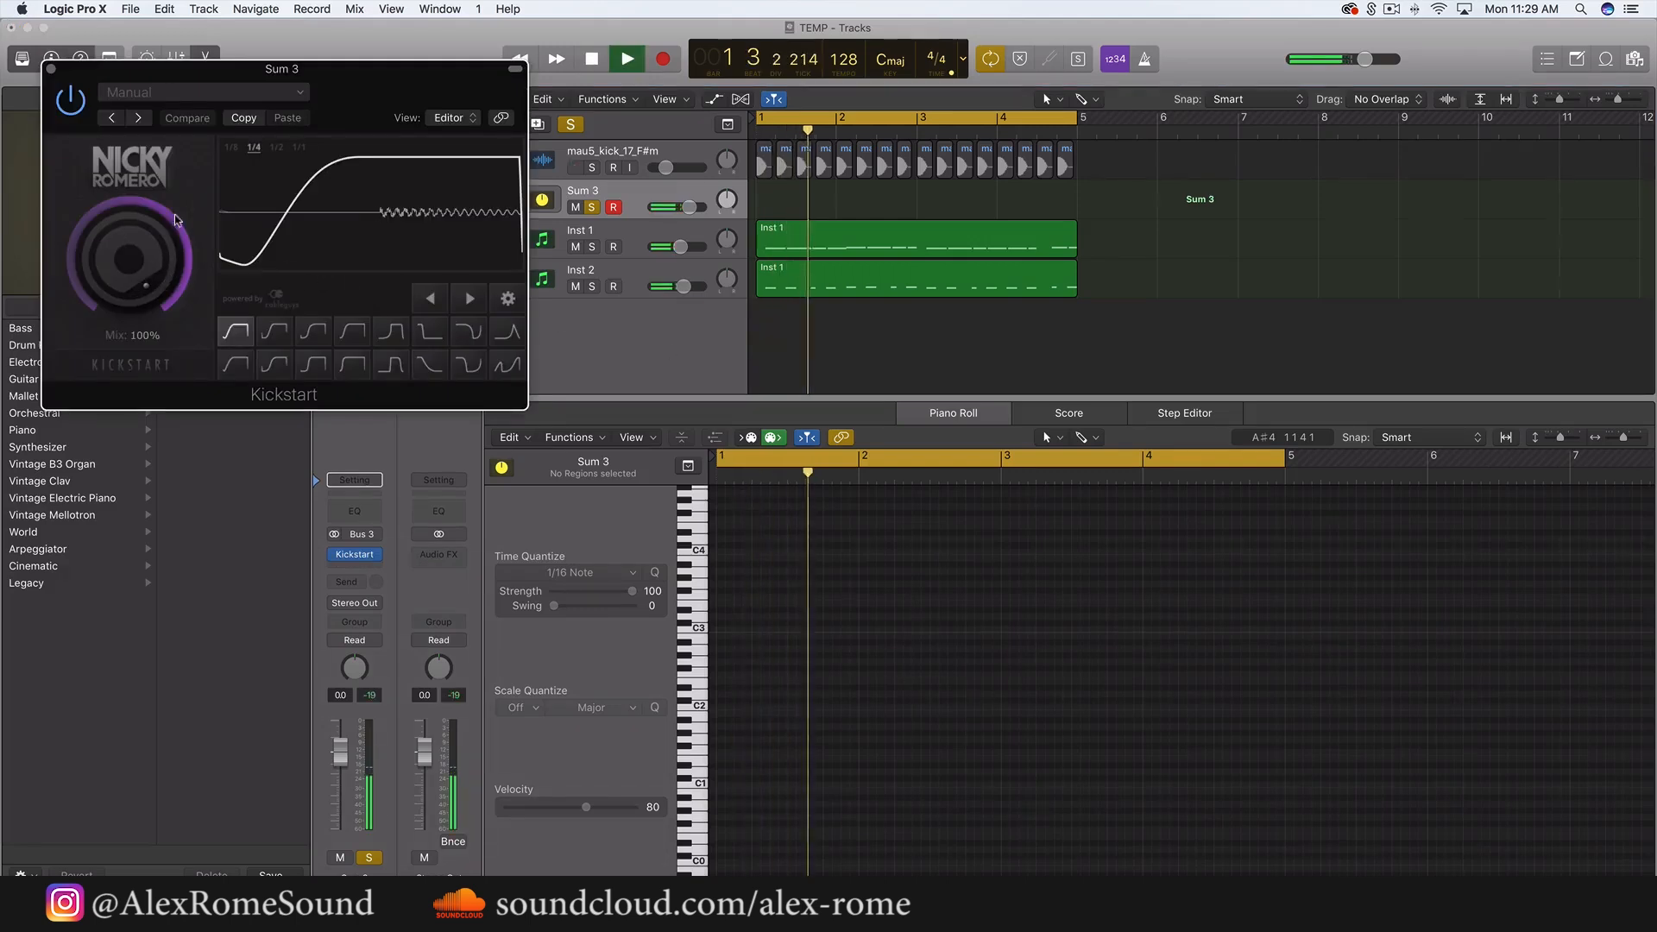
pyautogui.click(51, 71)
pyautogui.press('space')
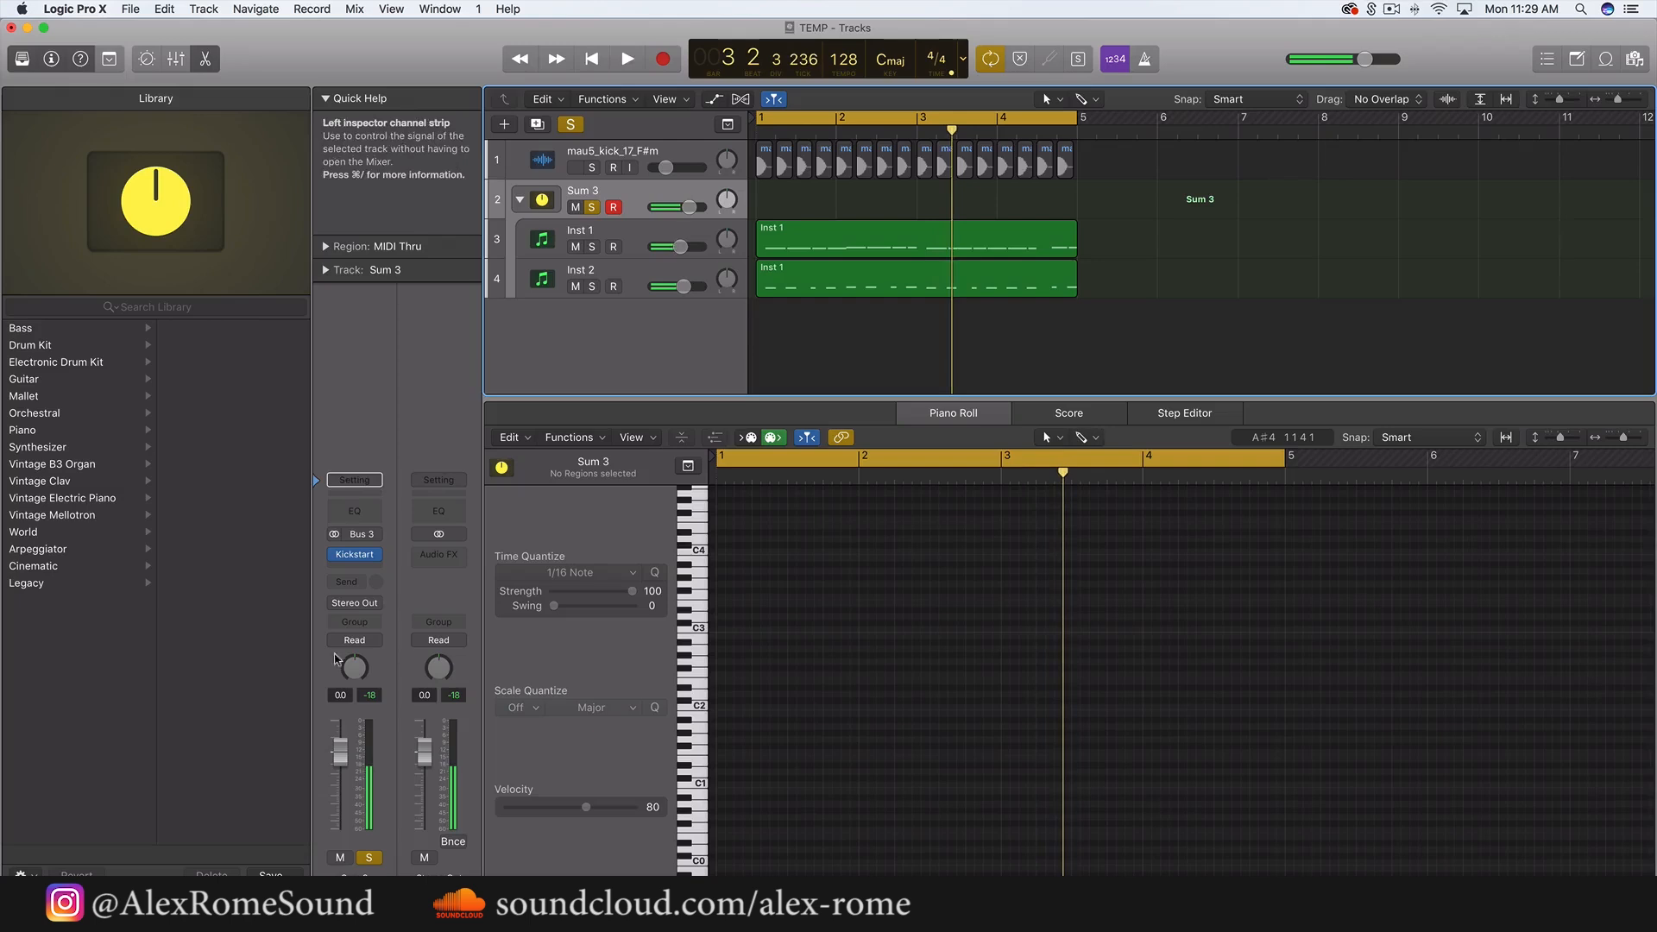
# - Check Kickstart's ducking curve during playback, then unsolo the summing stack and play it with the kick
pyautogui.click(362, 559)
pyautogui.press('space')
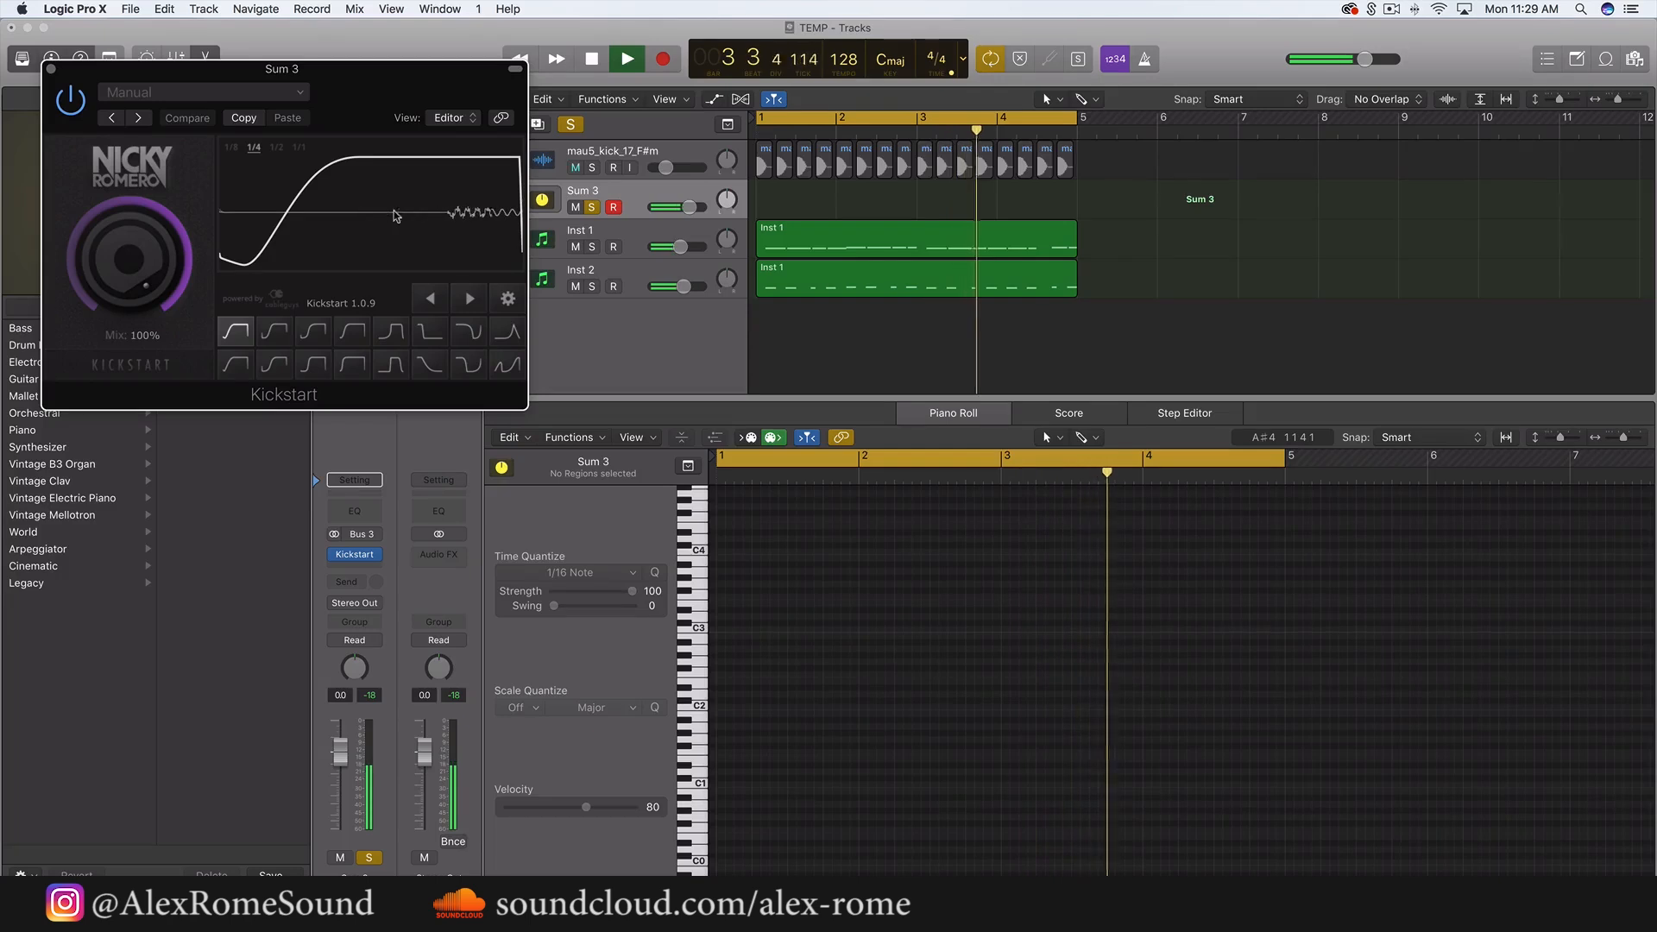
pyautogui.press('space')
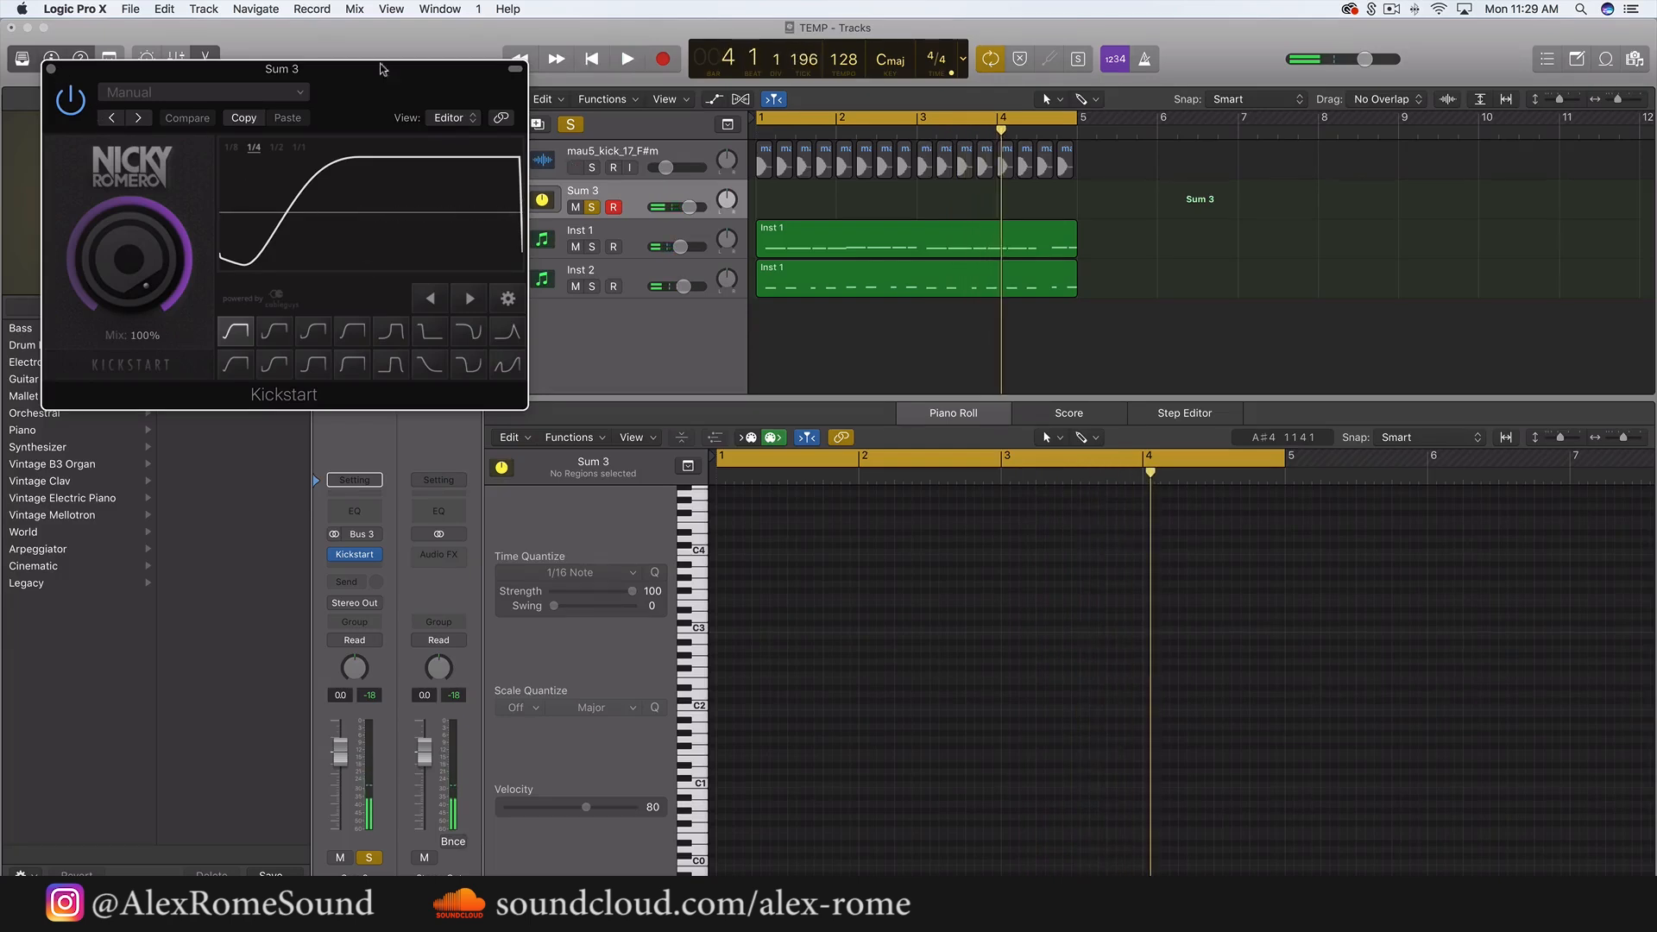
pyautogui.click(49, 68)
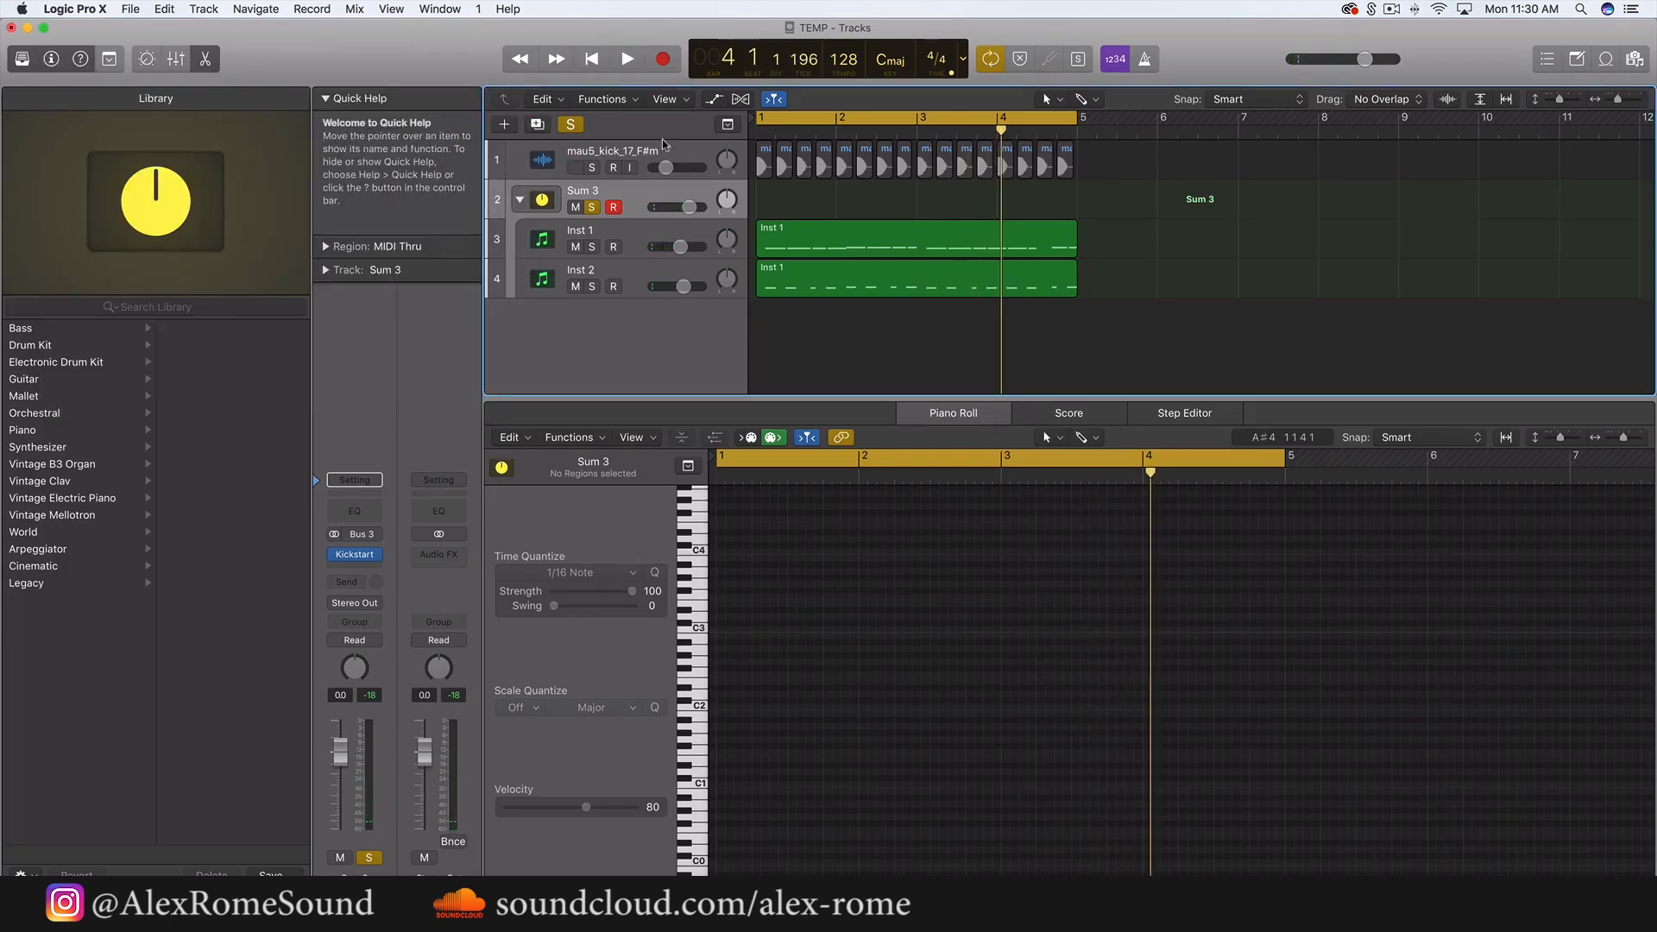
pyautogui.press('space')
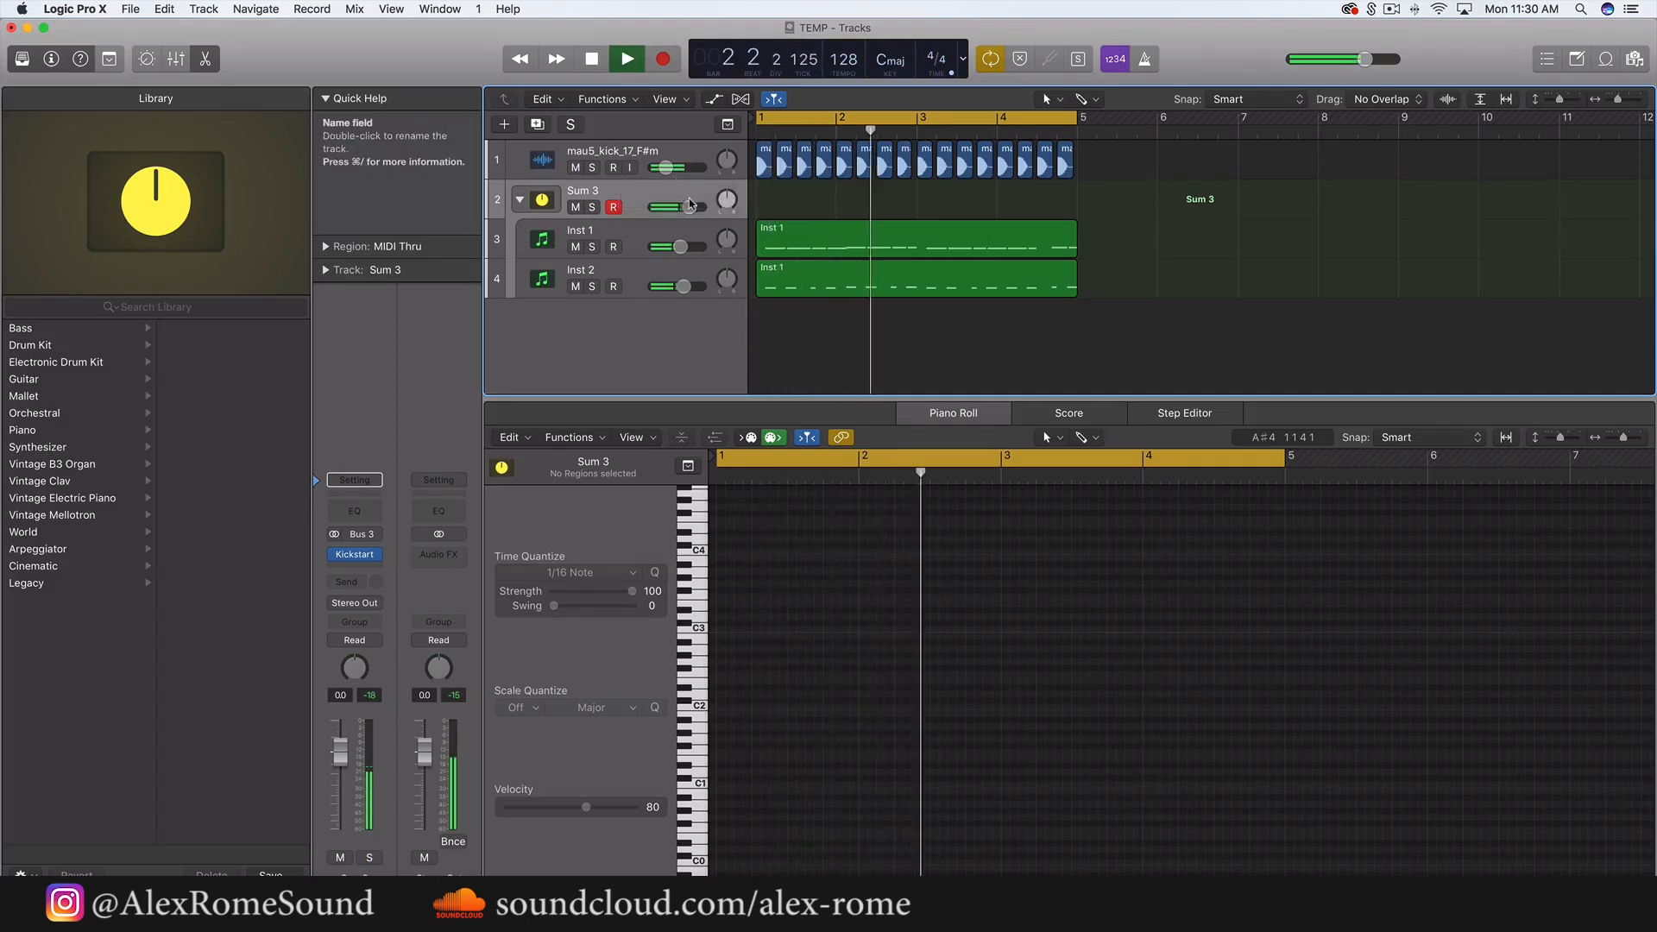
# - Raise the Sum 3 stack's volume to +0.5 dB during playback, and stop the transport
pyautogui.moveTo(689, 208); pyautogui.dragTo(690, 207)
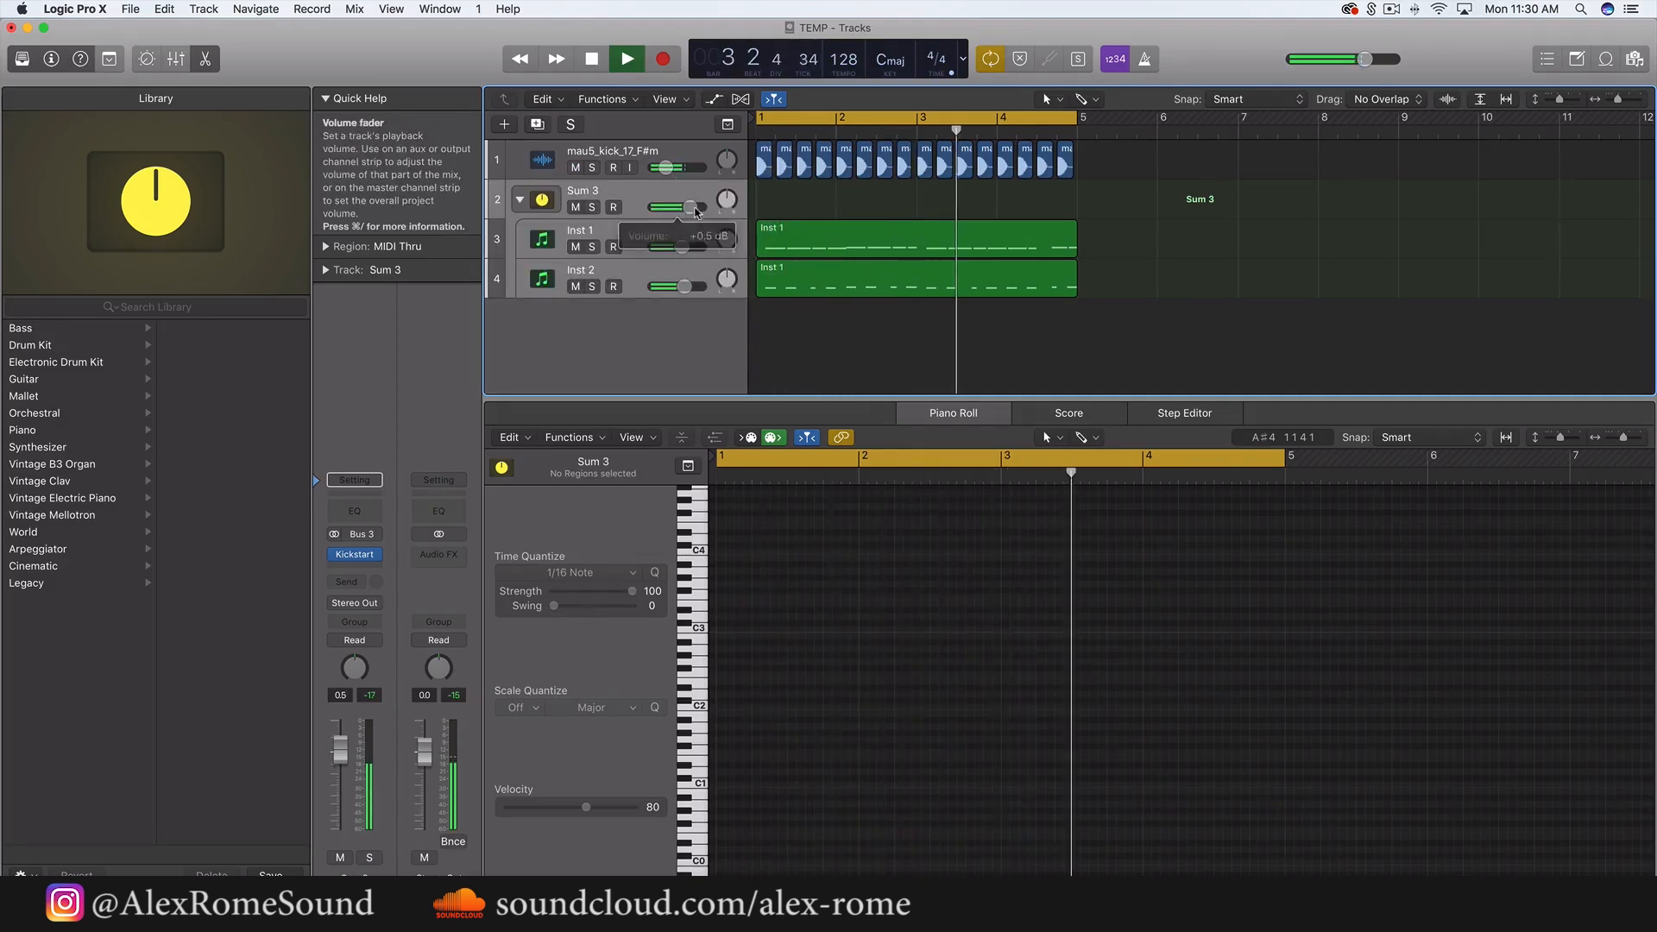
pyautogui.press('space')
# - Solo Inst 2 and lengthen the Envelope 1 release in its Serum to about 1.08 s while it plays
pyautogui.click(607, 271)
pyautogui.click(592, 287)
pyautogui.press('space')
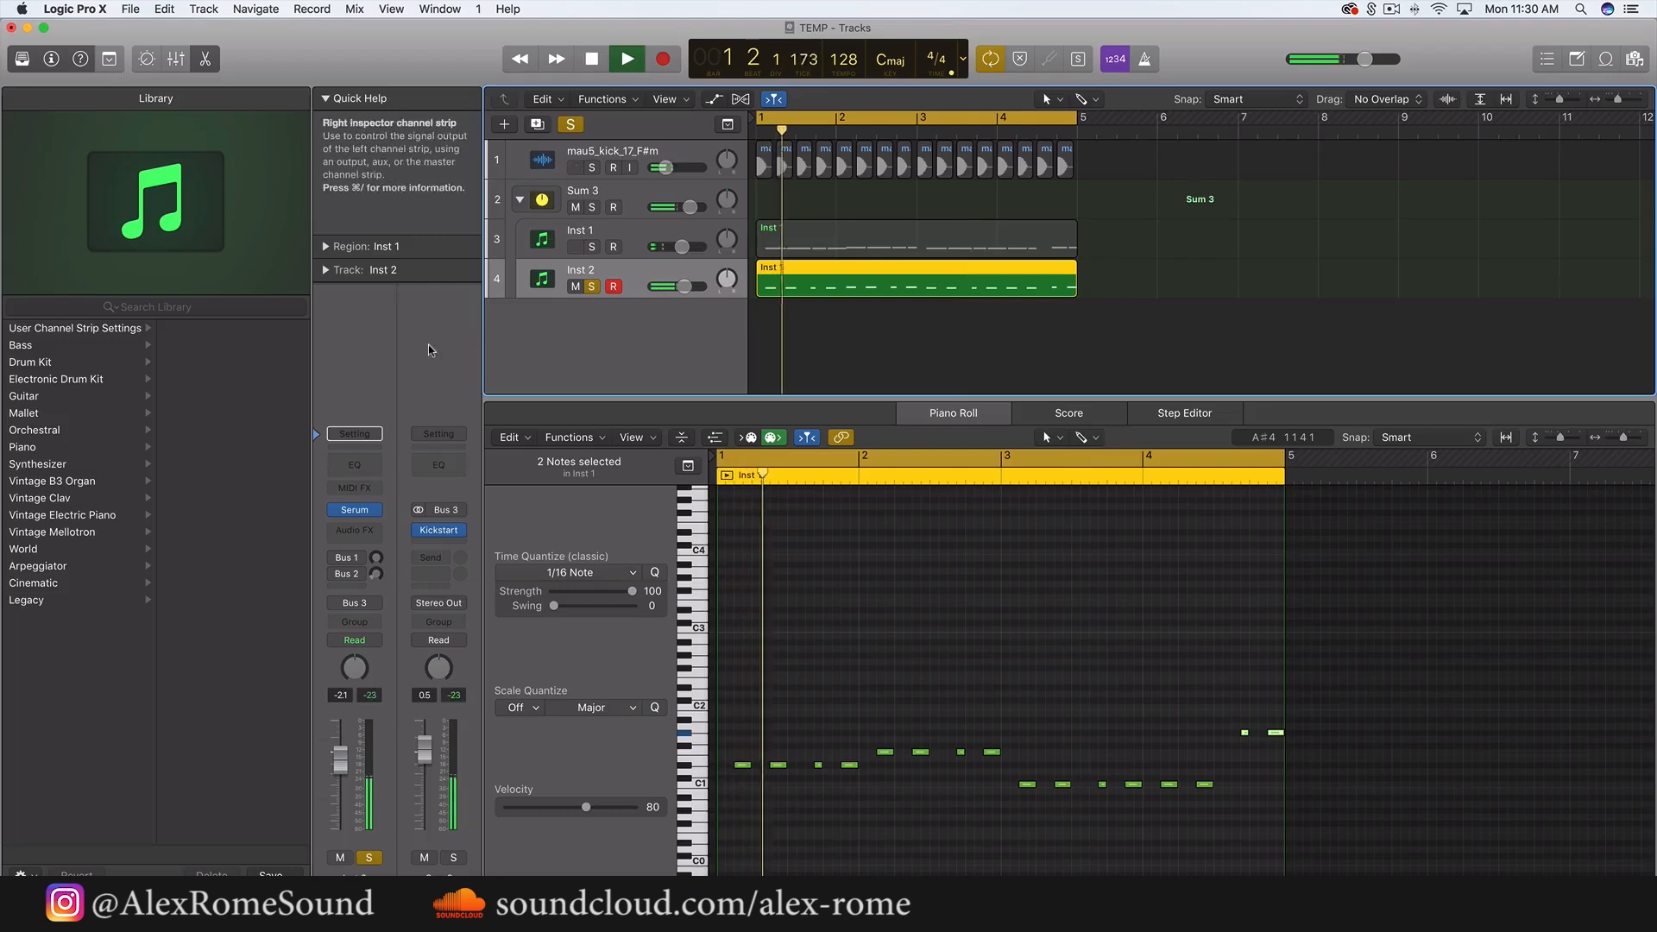
pyautogui.click(354, 509)
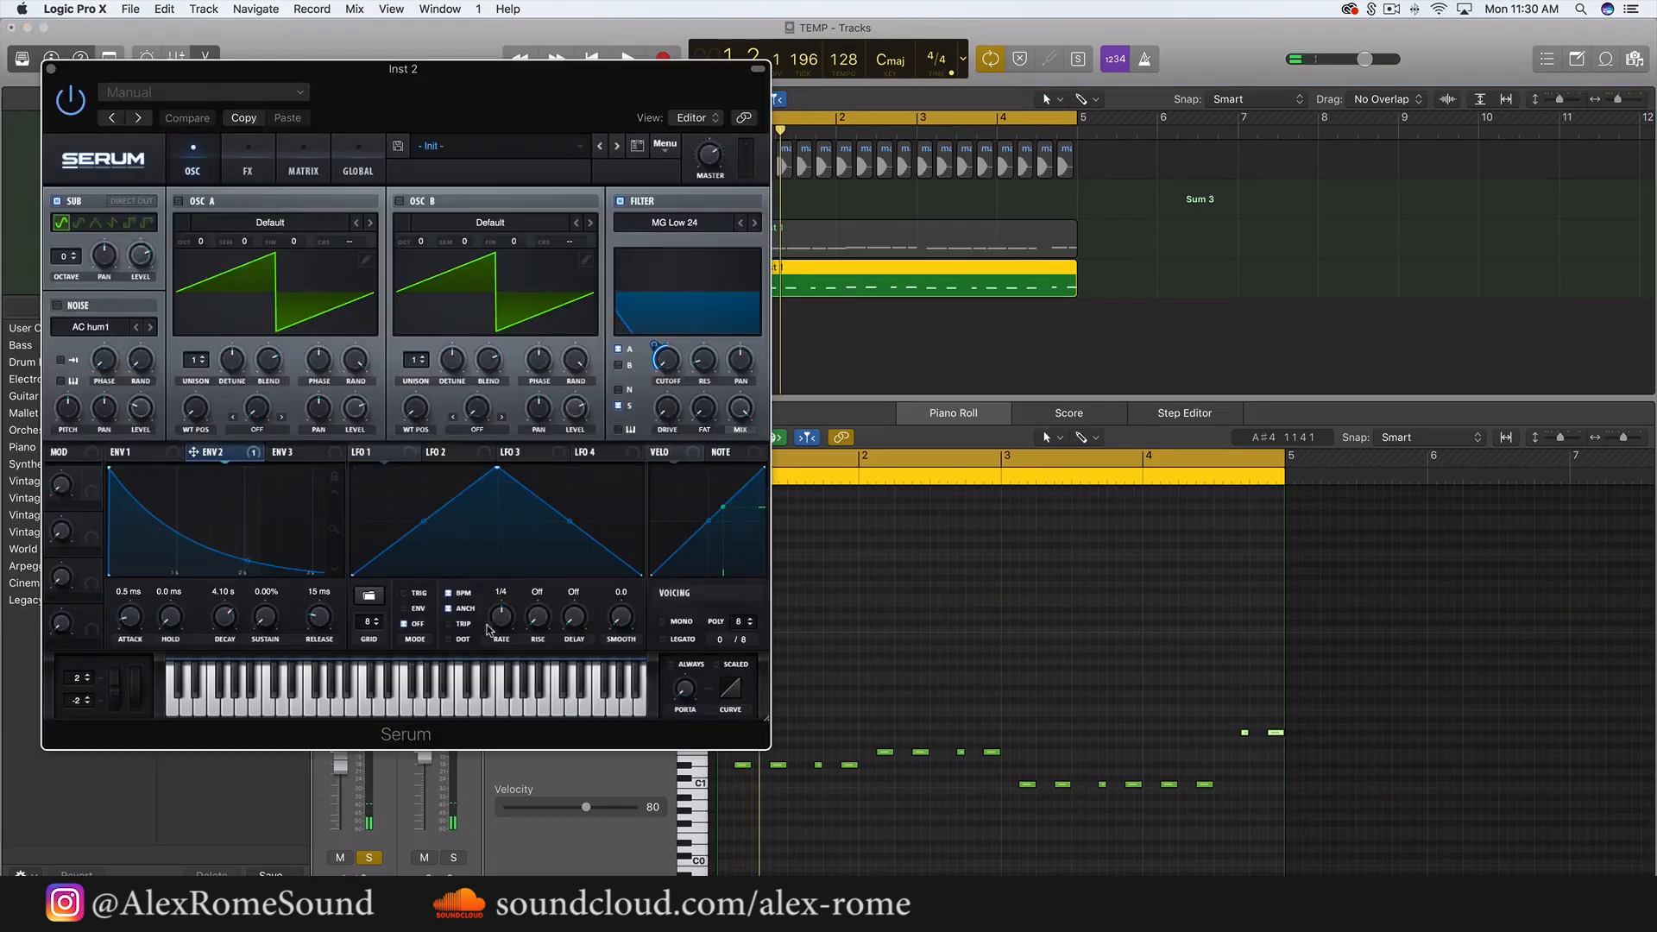
pyautogui.click(164, 452)
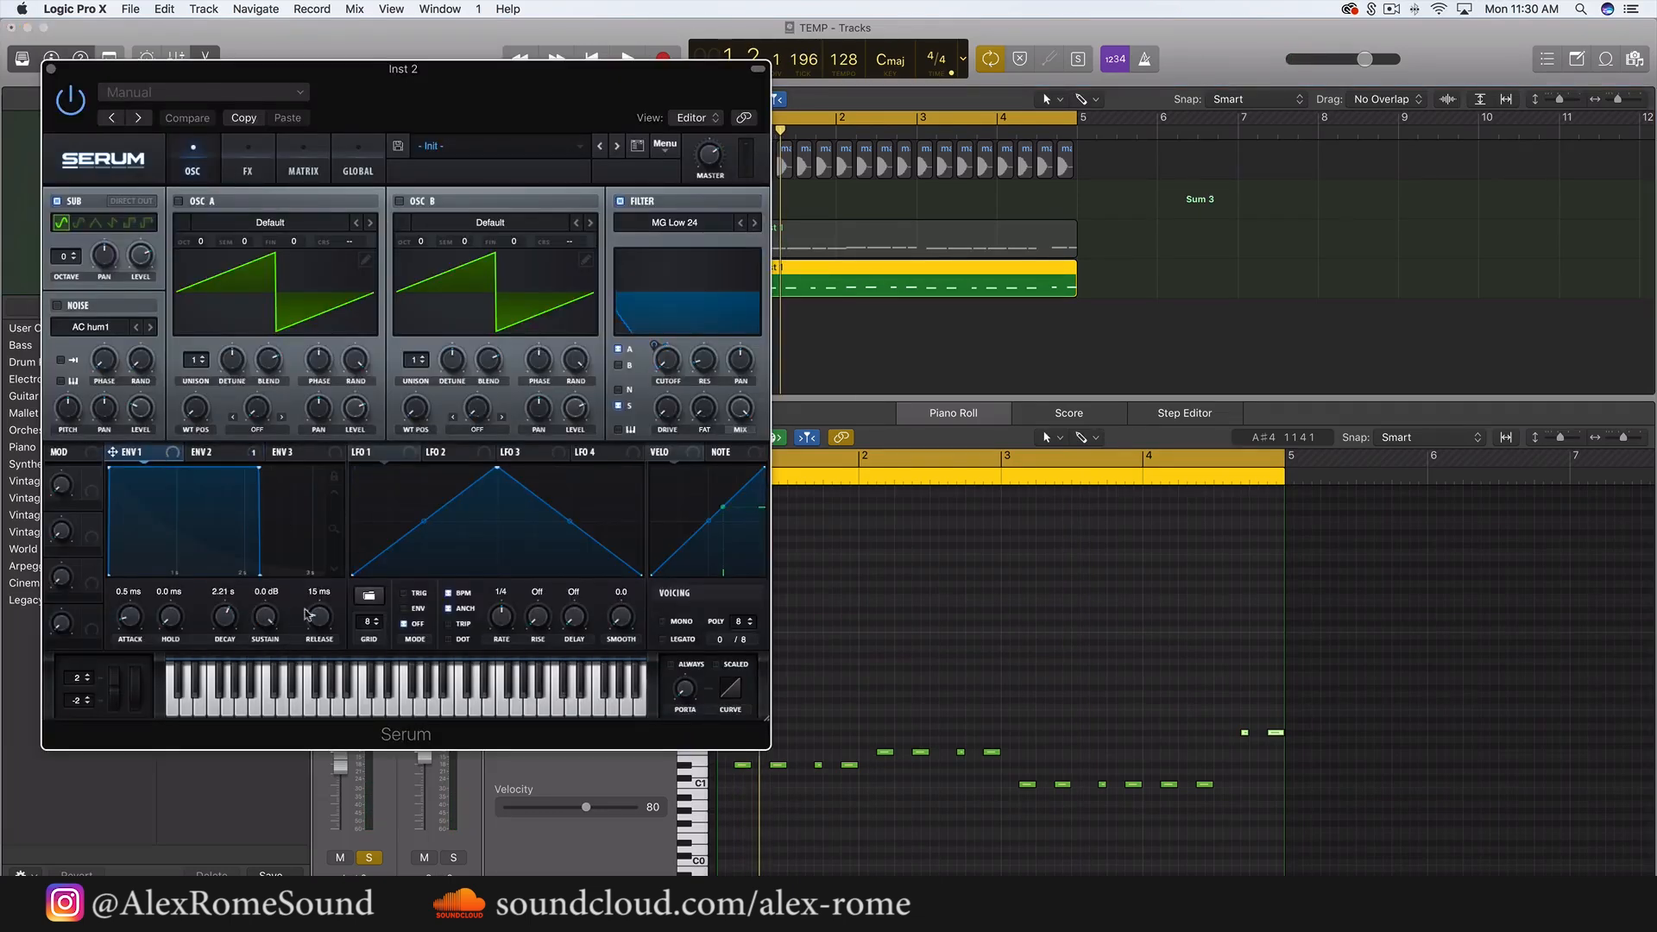
pyautogui.moveTo(317, 619); pyautogui.dragTo(317, 602)
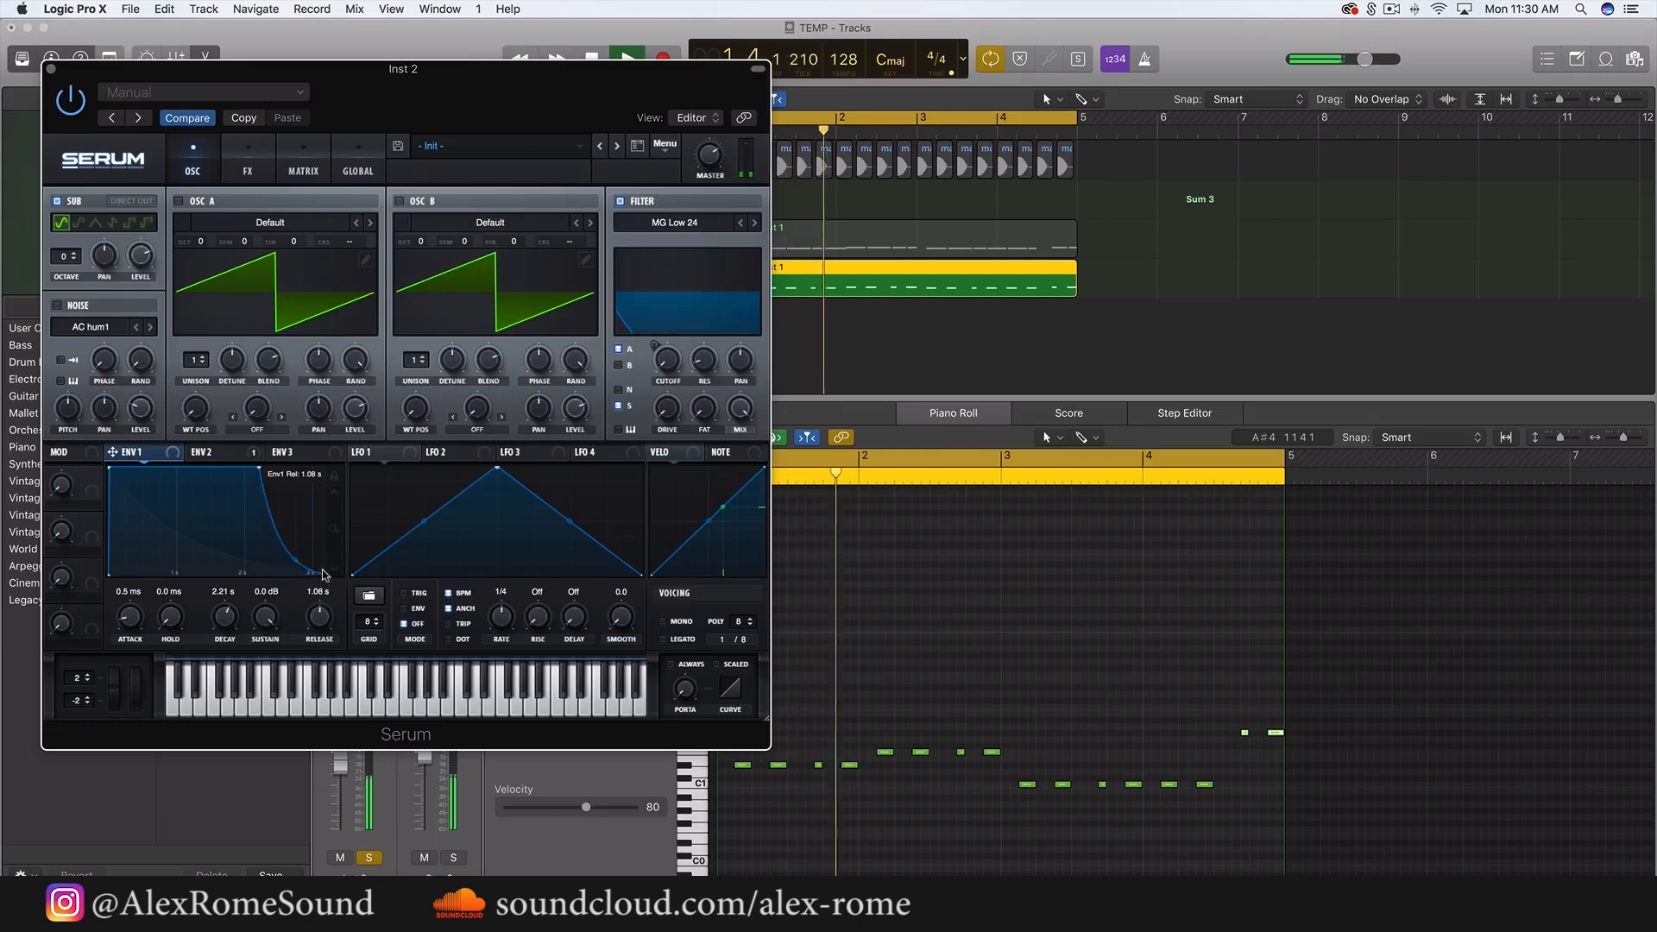
# - Set Serum's Envelope 2 sustain to about 47.70% and its release to about 3.77 s
pyautogui.click(207, 452)
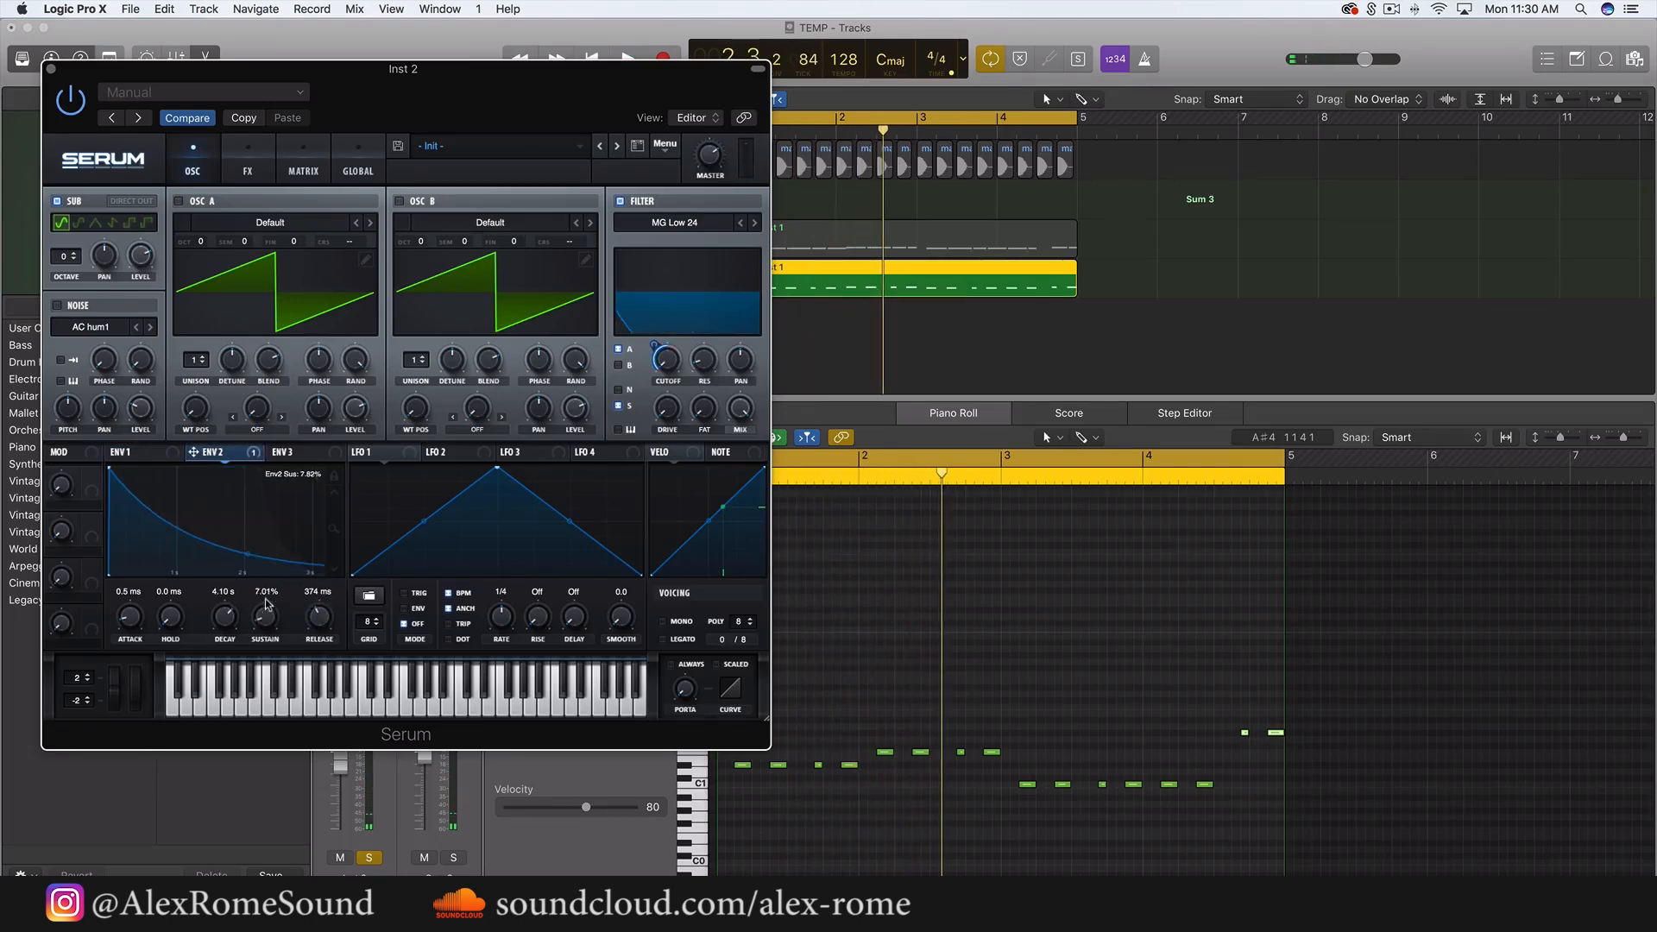
pyautogui.press('space')
pyautogui.moveTo(266, 610); pyautogui.dragTo(266, 499)
pyautogui.moveTo(280, 577); pyautogui.dragTo(332, 573)
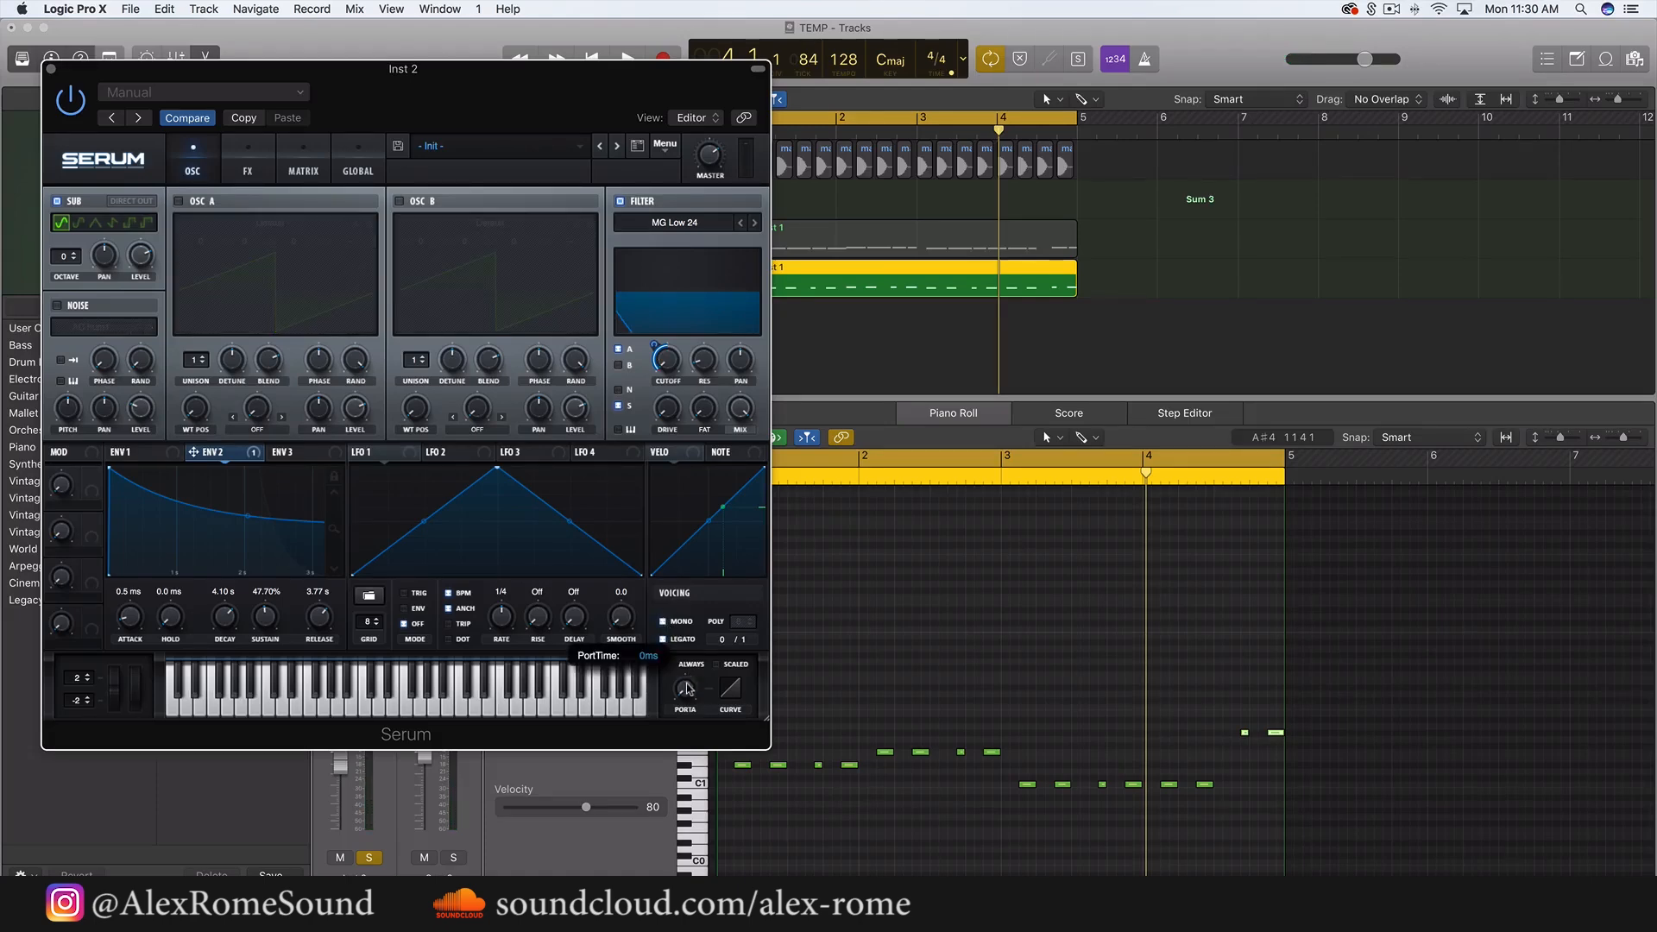
# - Enable mono and legato voicing in Serum, listen while trying the portamento control, and close the plug-in
pyautogui.moveTo(687, 622); pyautogui.dragTo(688, 613)
pyautogui.press('space')
pyautogui.moveTo(687, 702); pyautogui.dragTo(686, 690)
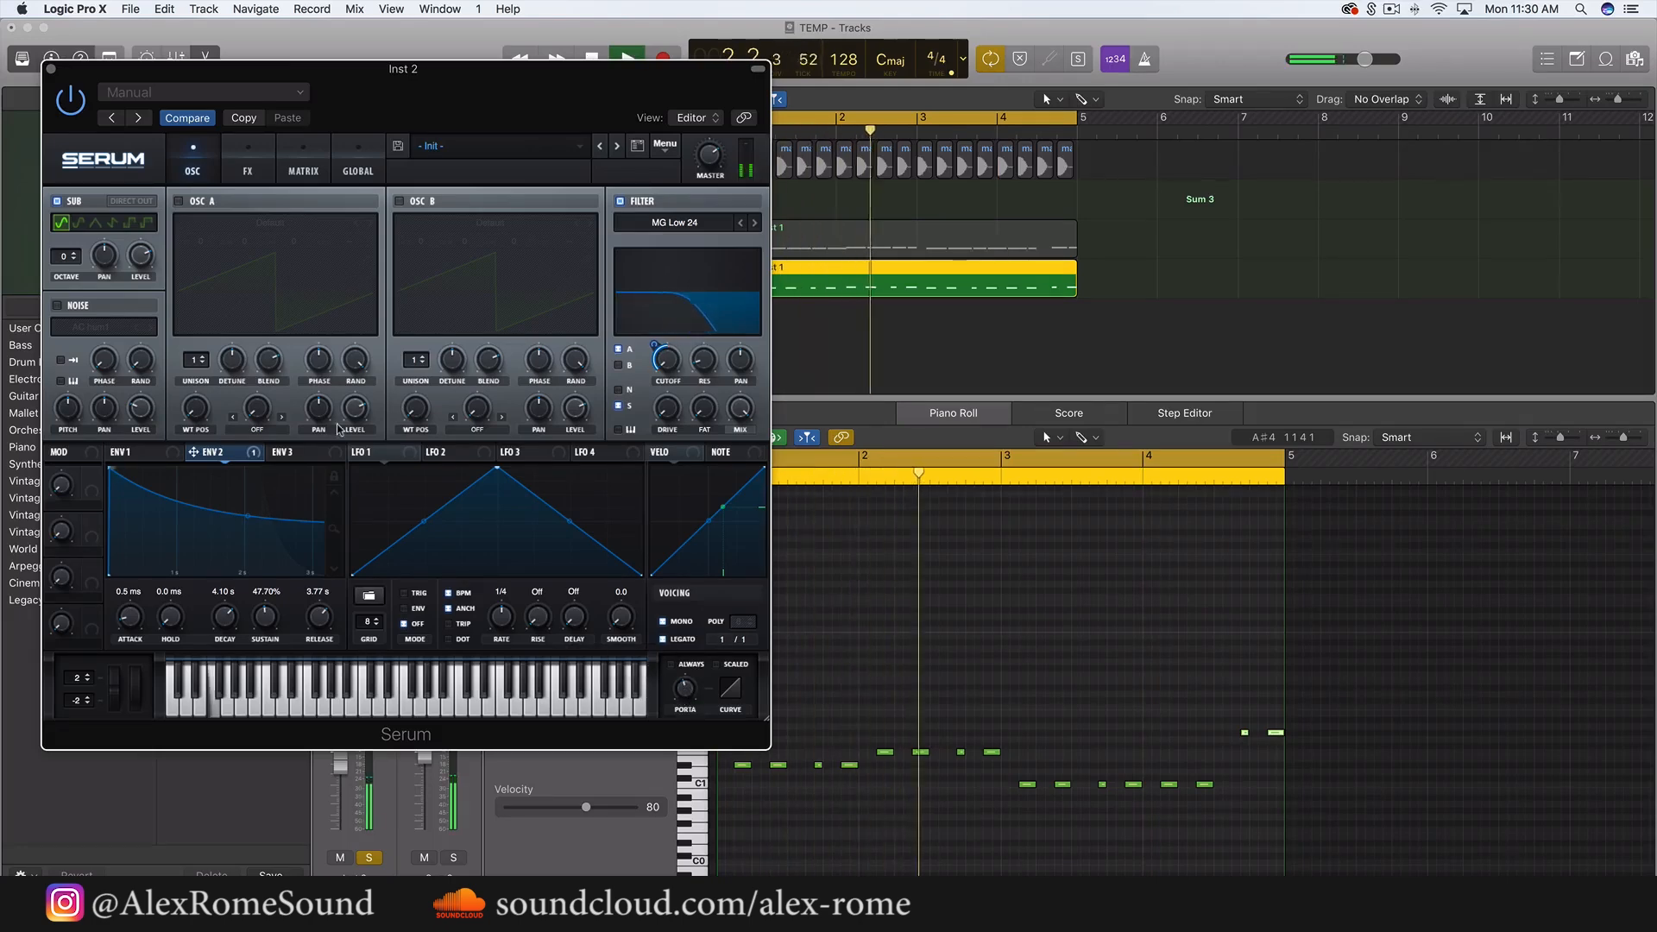
pyautogui.click(51, 69)
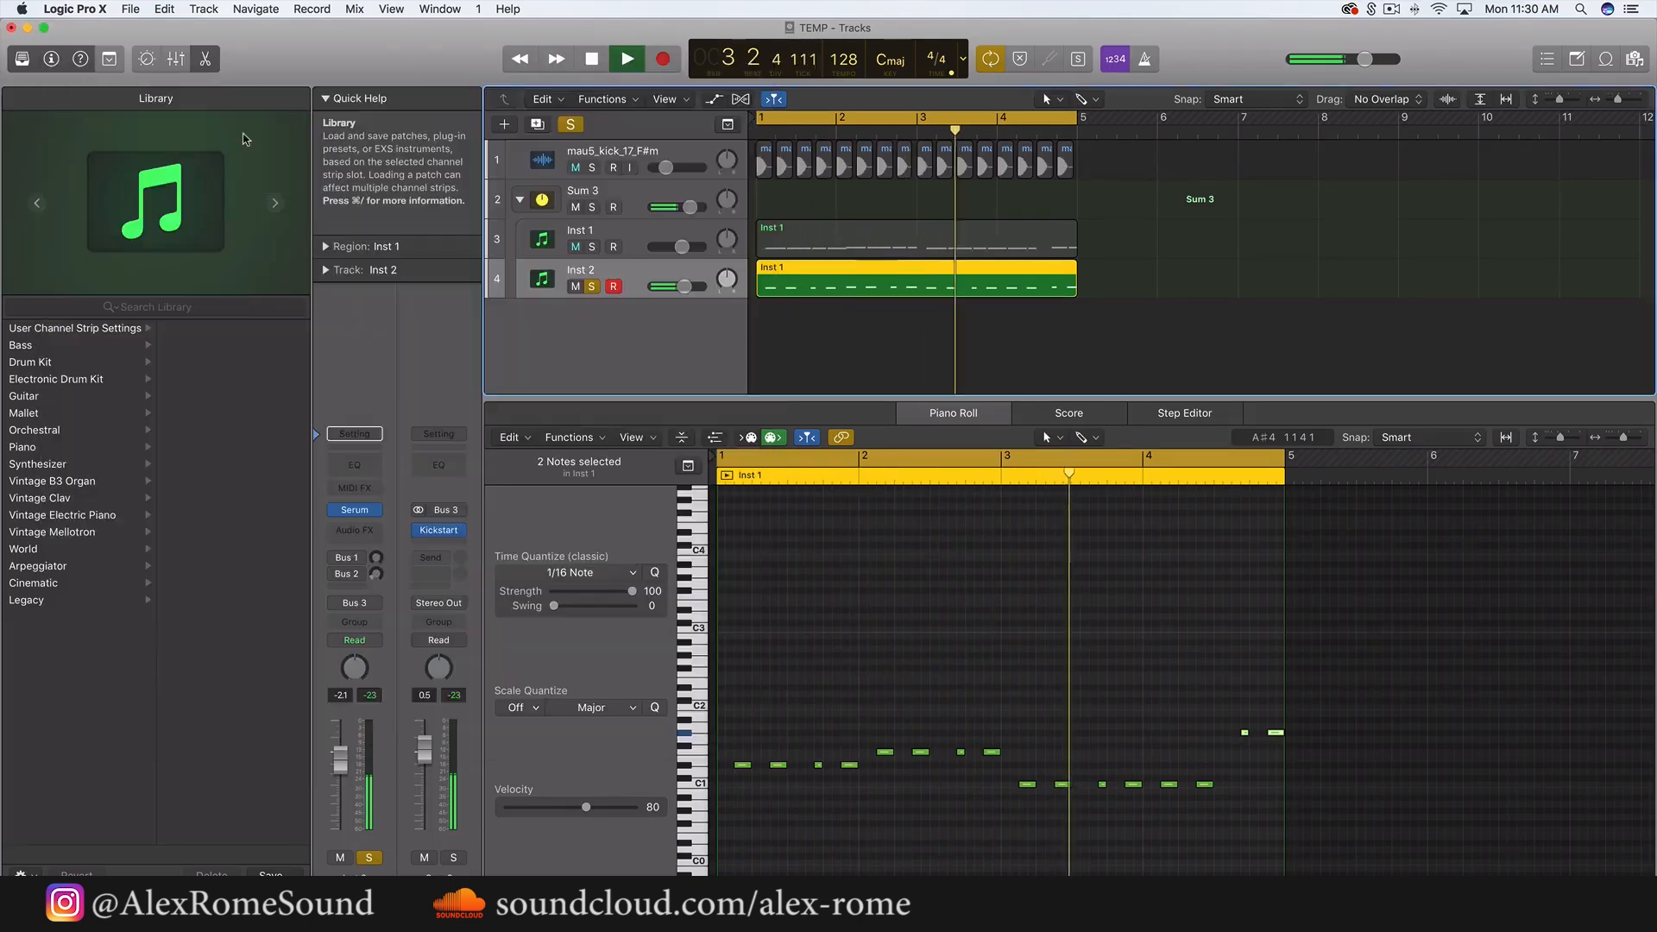
# - Unsolo Inst 2 and listen to it together with the kick and the other bass
pyautogui.press('space')
pyautogui.click(592, 286)
pyautogui.press('space')
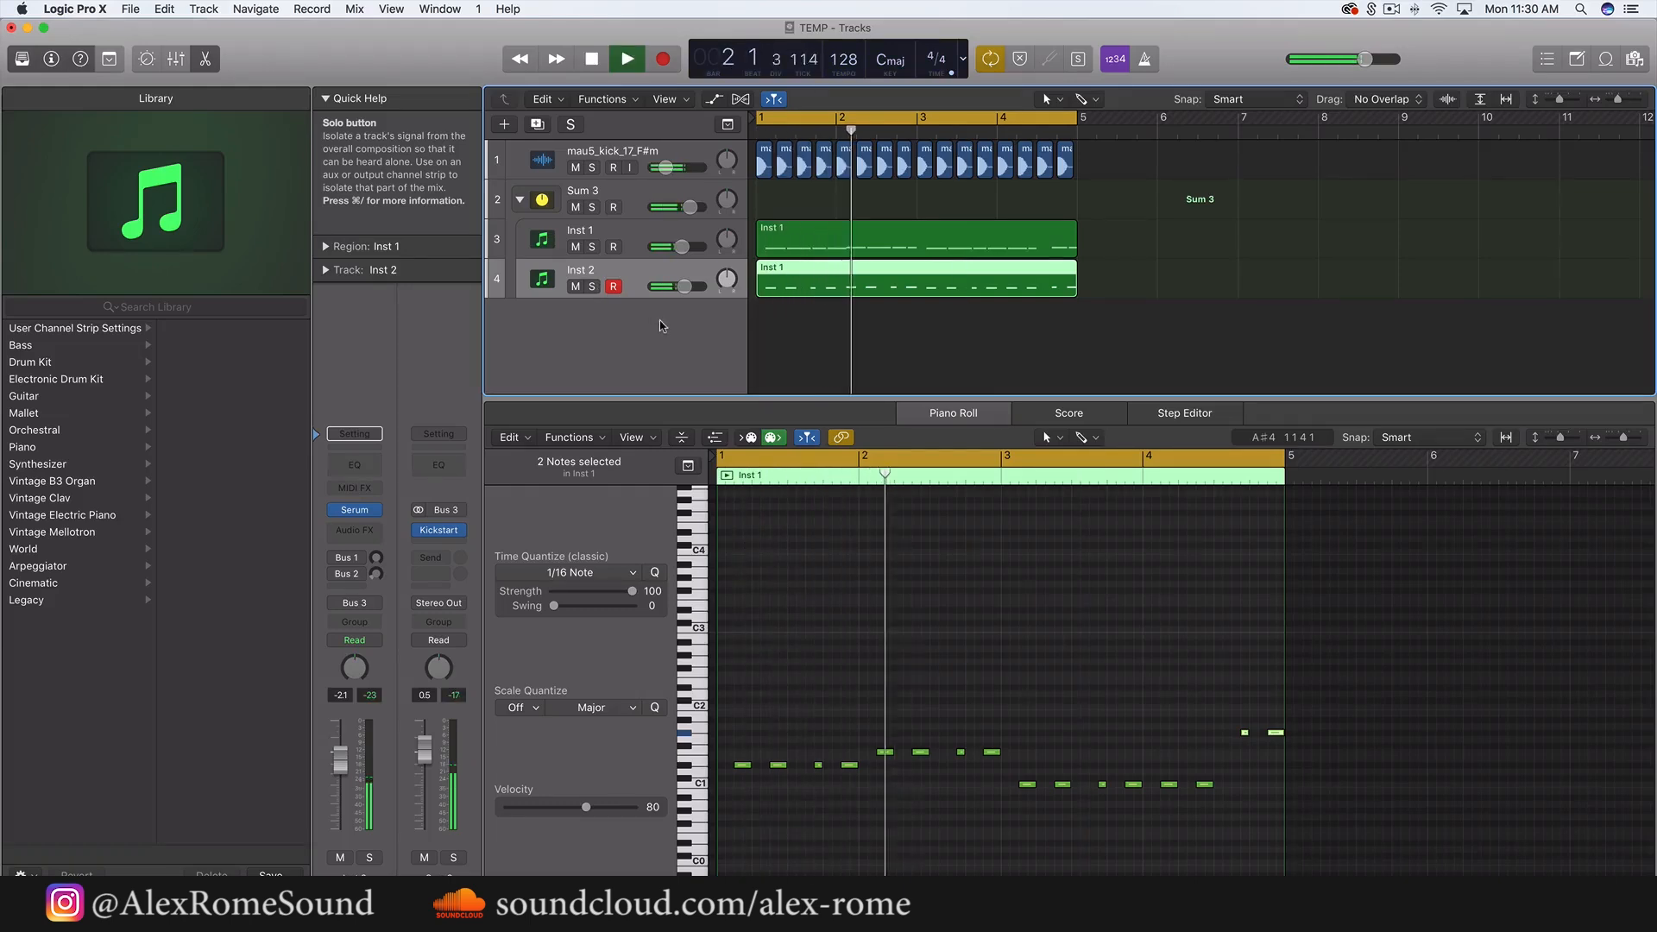
pyautogui.press('space')
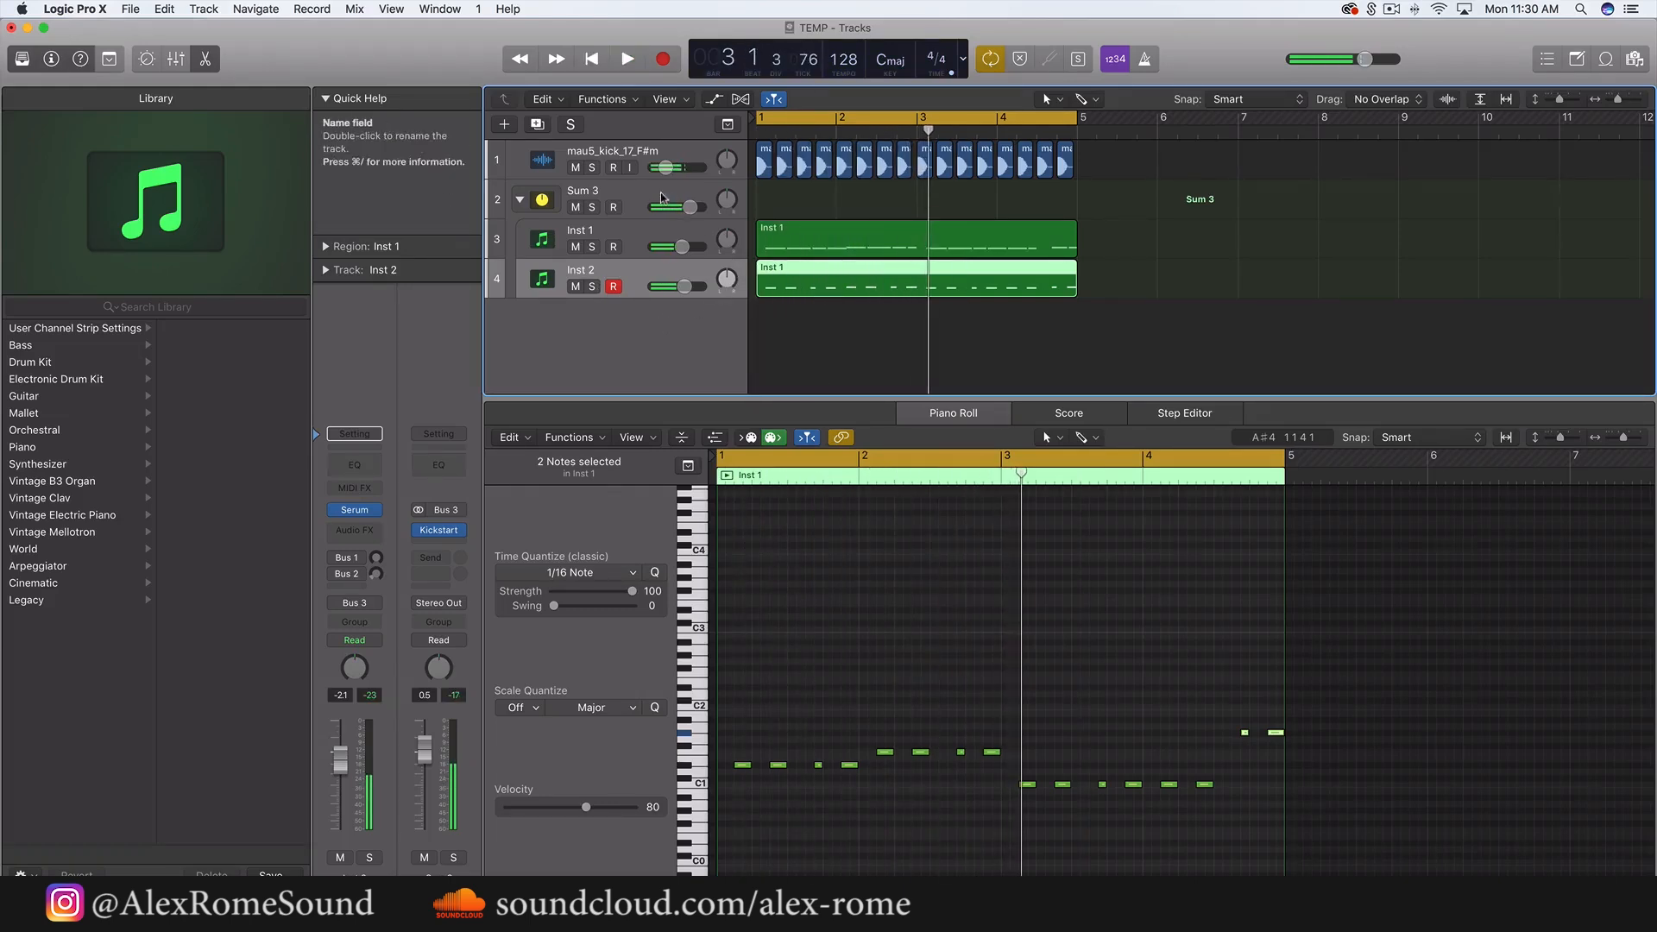
# - Add a new empty audio track below Inst 2
pyautogui.click(642, 176)
pyautogui.doubleClick(622, 312)
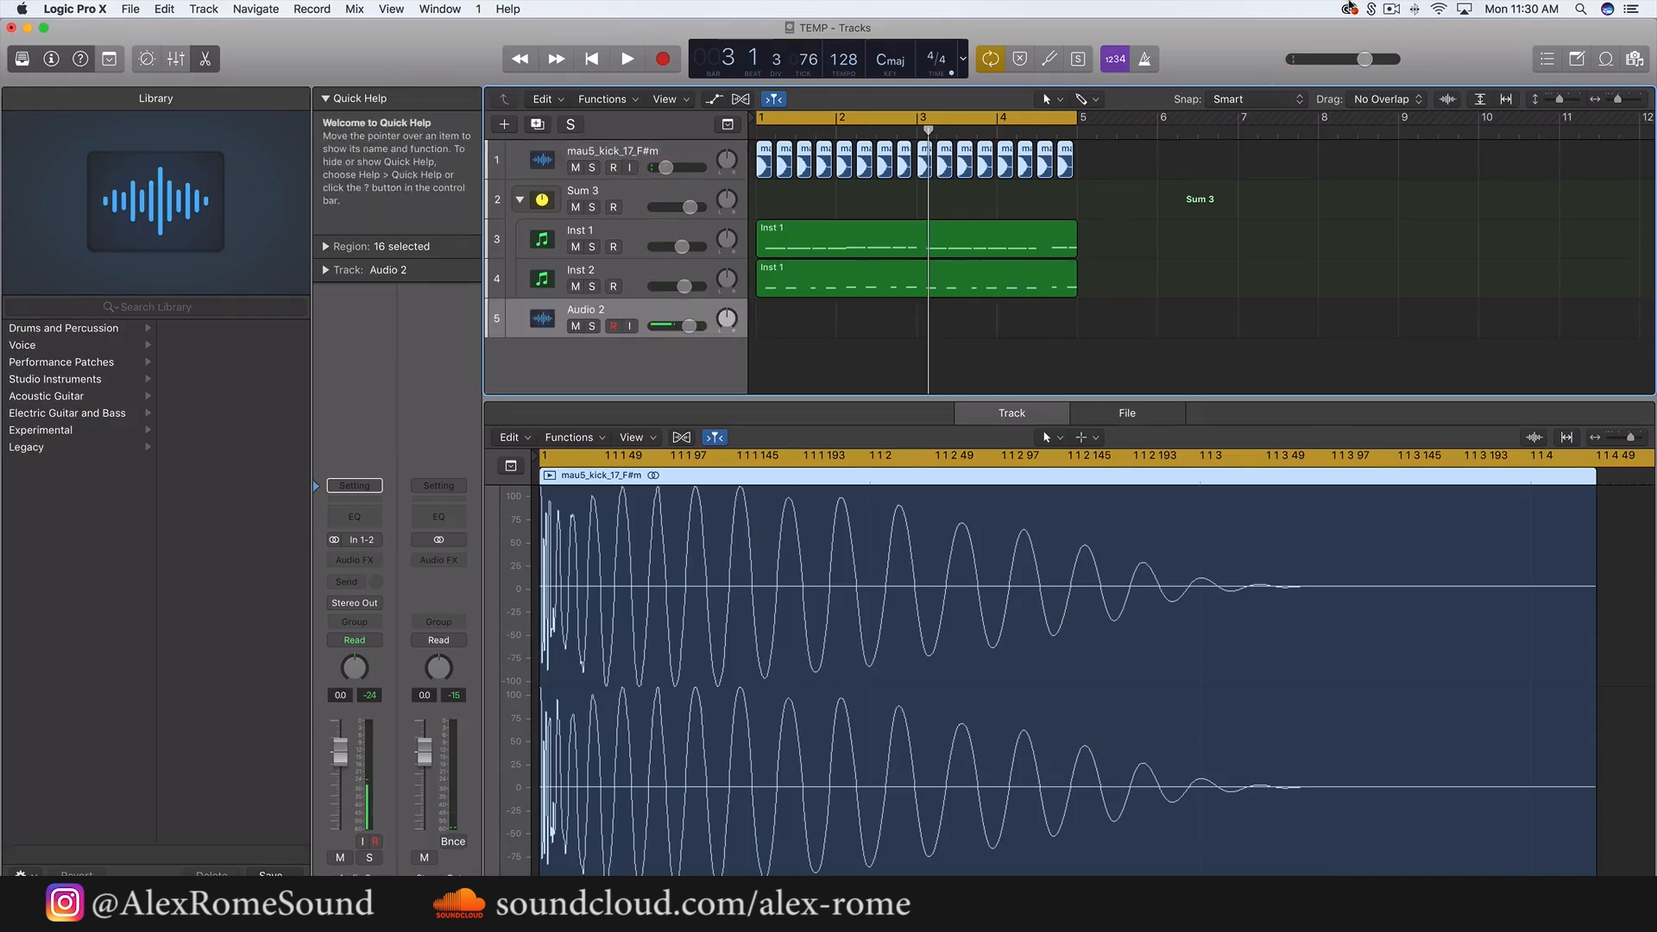
# - Switch to Splice and search the downloaded sounds for "clap"
pyautogui.click(1373, 8)
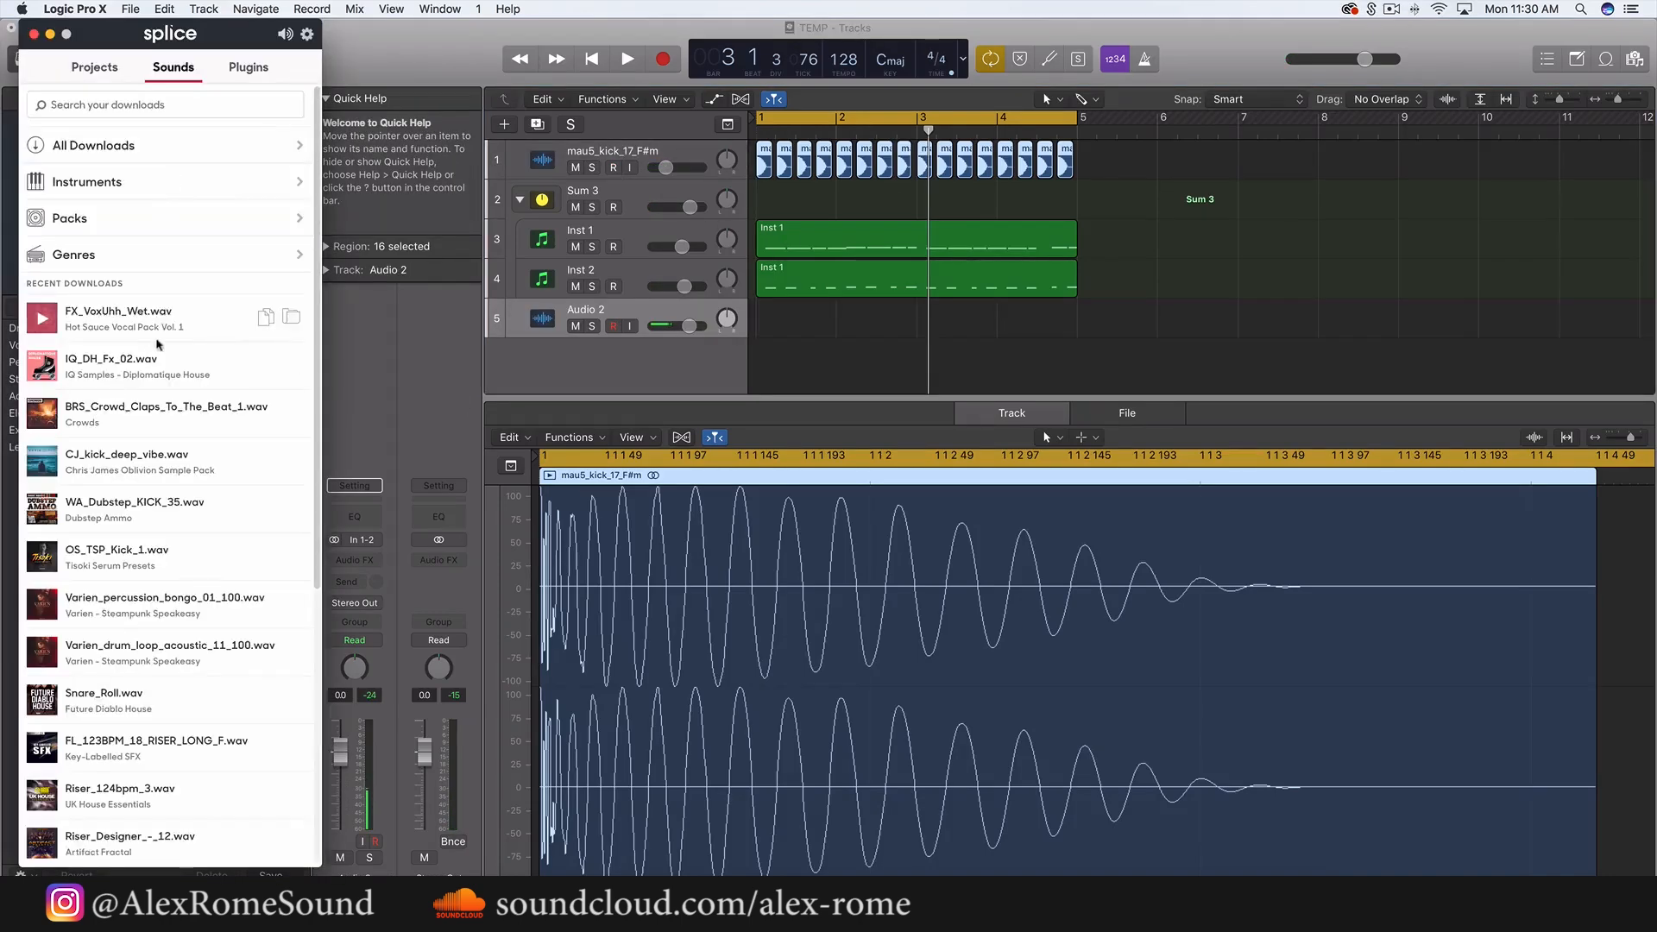
pyautogui.scroll(-5, 187, 343)
pyautogui.scroll(5, 185, 345)
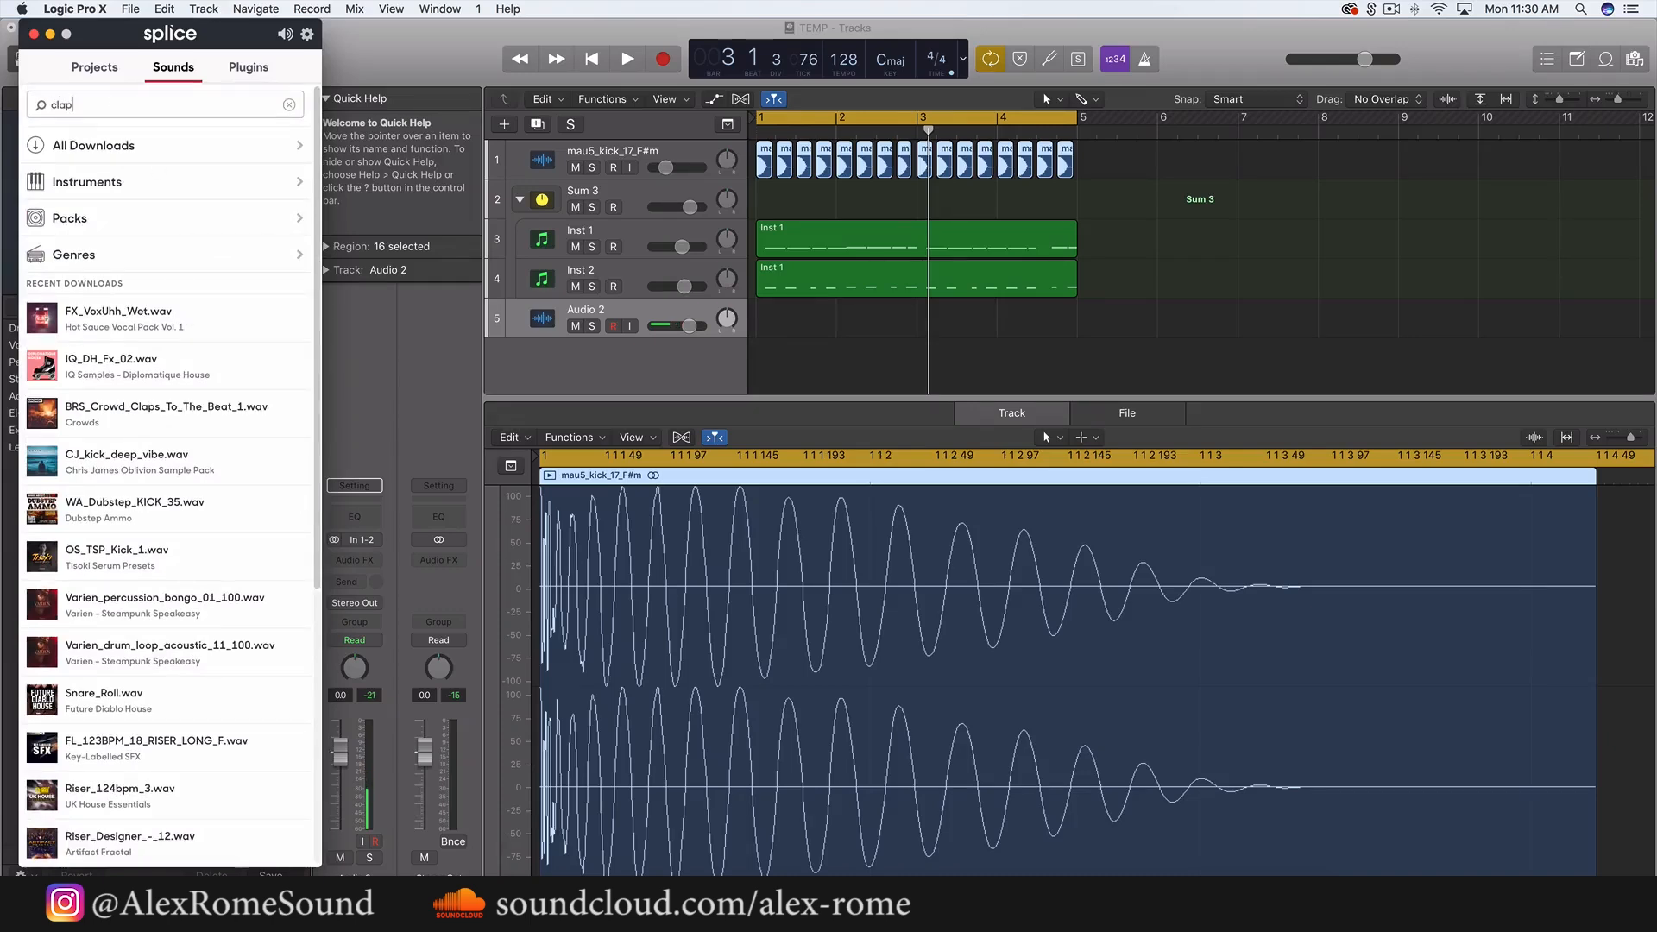
pyautogui.press('Return')
# - Audition several of the clap samples found, including 420_Clap_Klap_Wet.wav, KSHMR_Drop_Claps_01.aif and Claps___Snares_8.wav
pyautogui.click(38, 259)
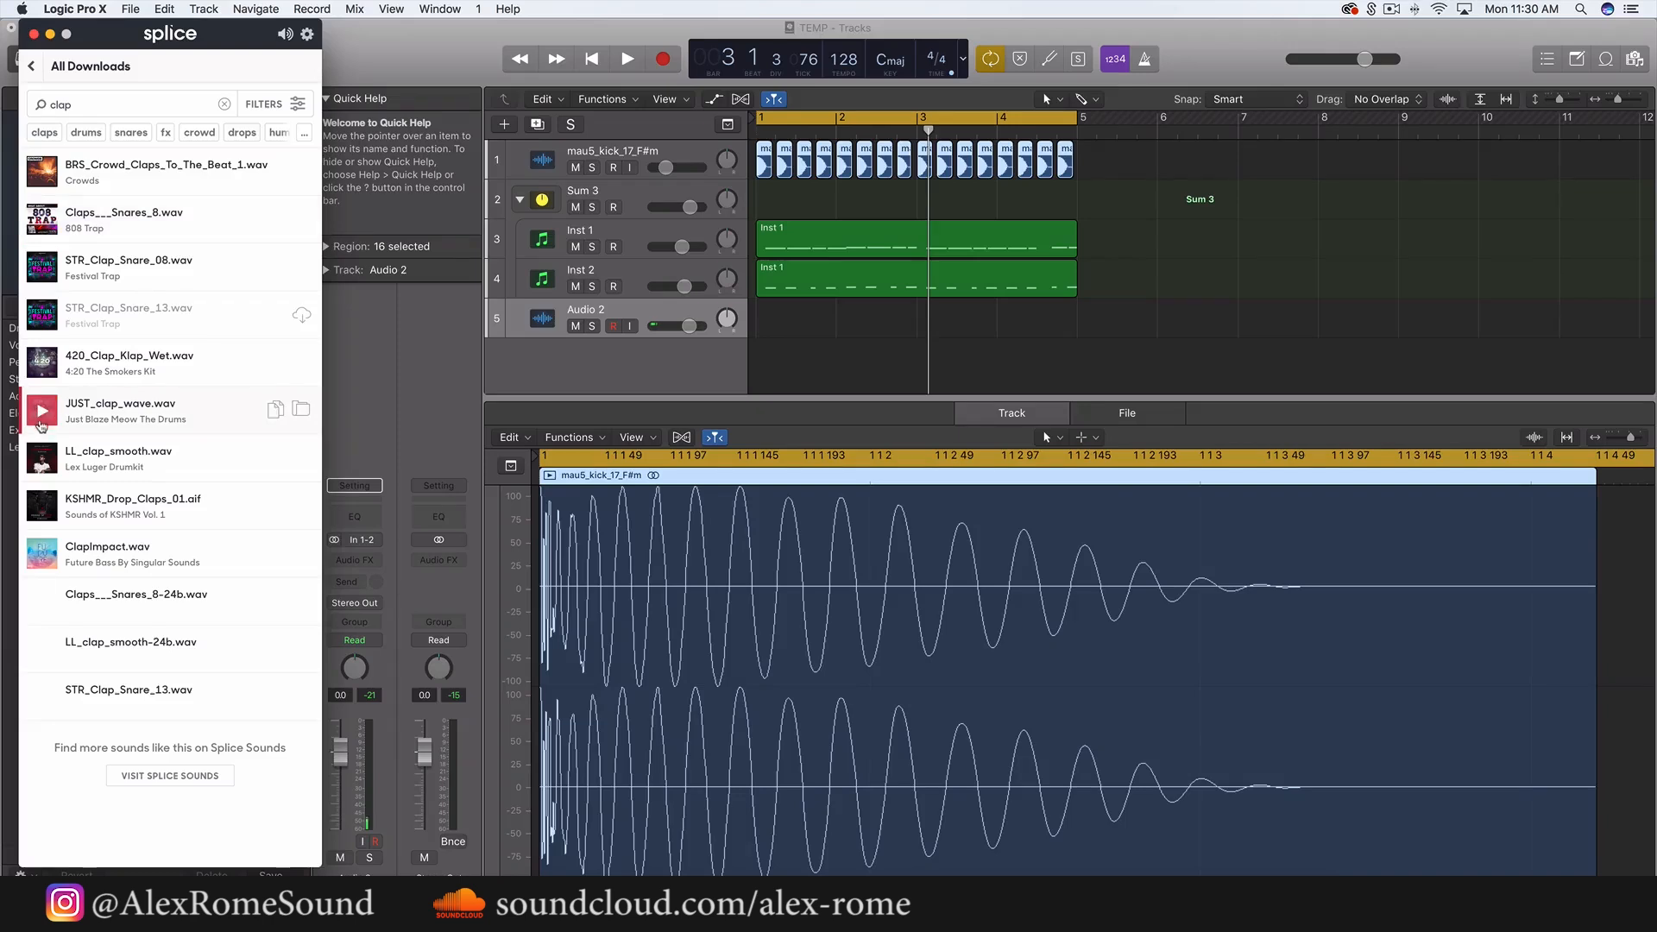
pyautogui.click(48, 471)
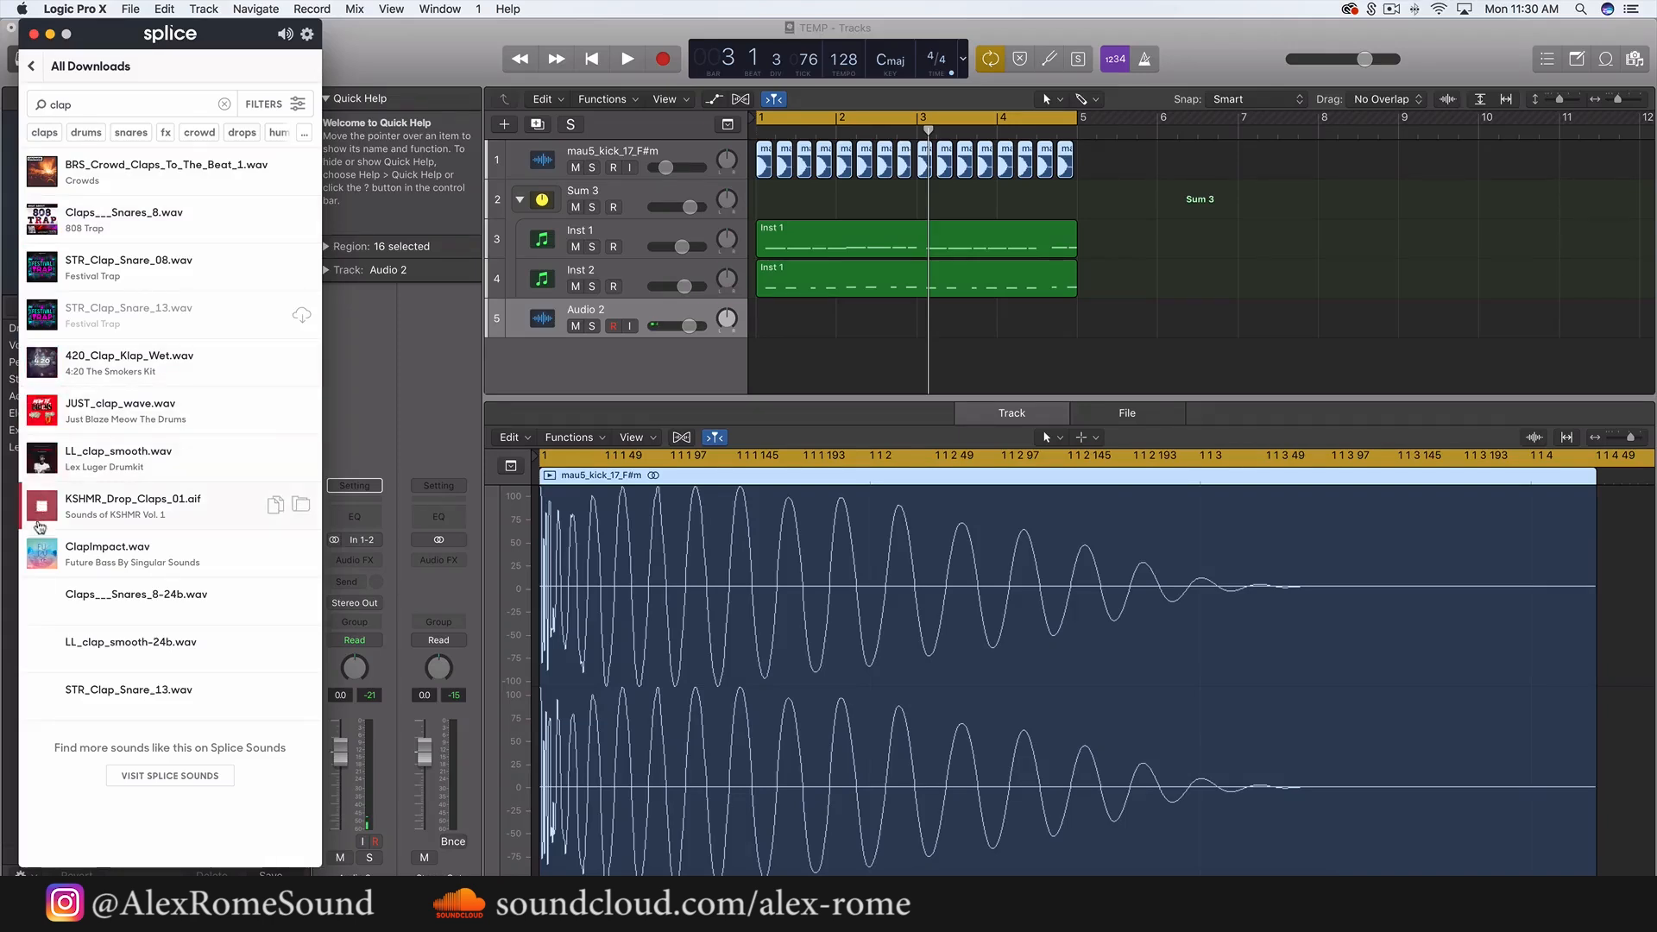
pyautogui.click(42, 362)
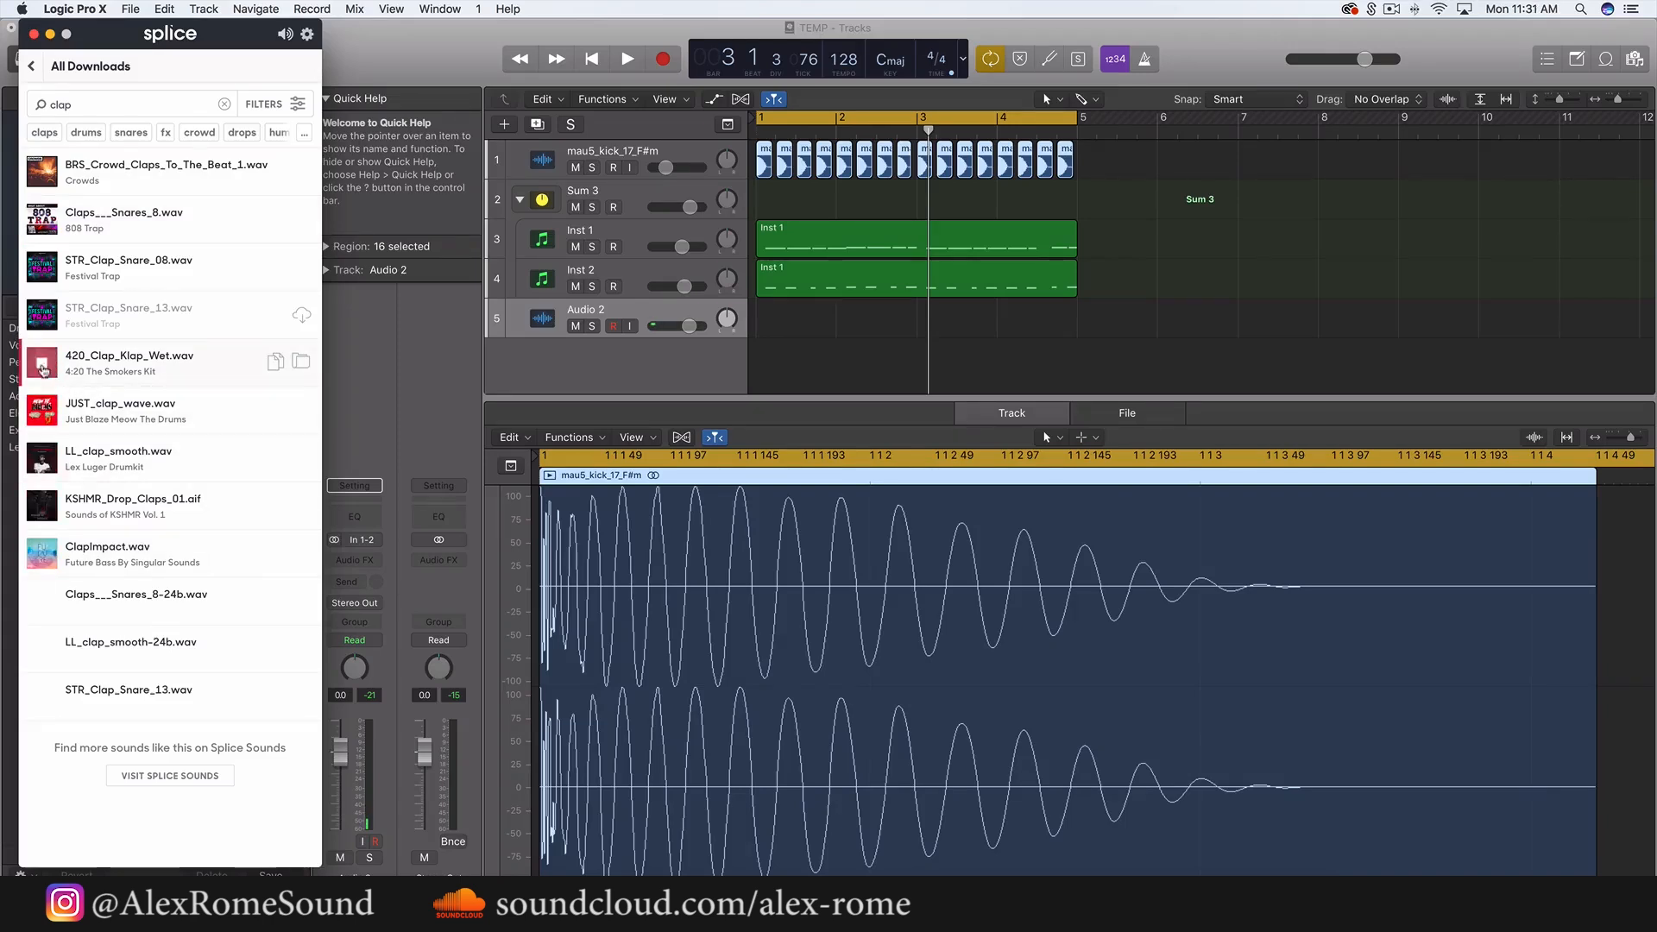
pyautogui.click(43, 223)
# - Place the Claps___Snares_8.wav sample on the new audio track, aligned to beat 2 of bar 1
pyautogui.moveTo(79, 218); pyautogui.dragTo(858, 330)
pyautogui.press('super+Right')
pyautogui.press('super+Right')
pyautogui.hscroll(-5, 787, 318)
pyautogui.press('super+Right')
pyautogui.press('super+Right')
pyautogui.press('super+Right')
pyautogui.press('super+Right')
pyautogui.click(914, 283)
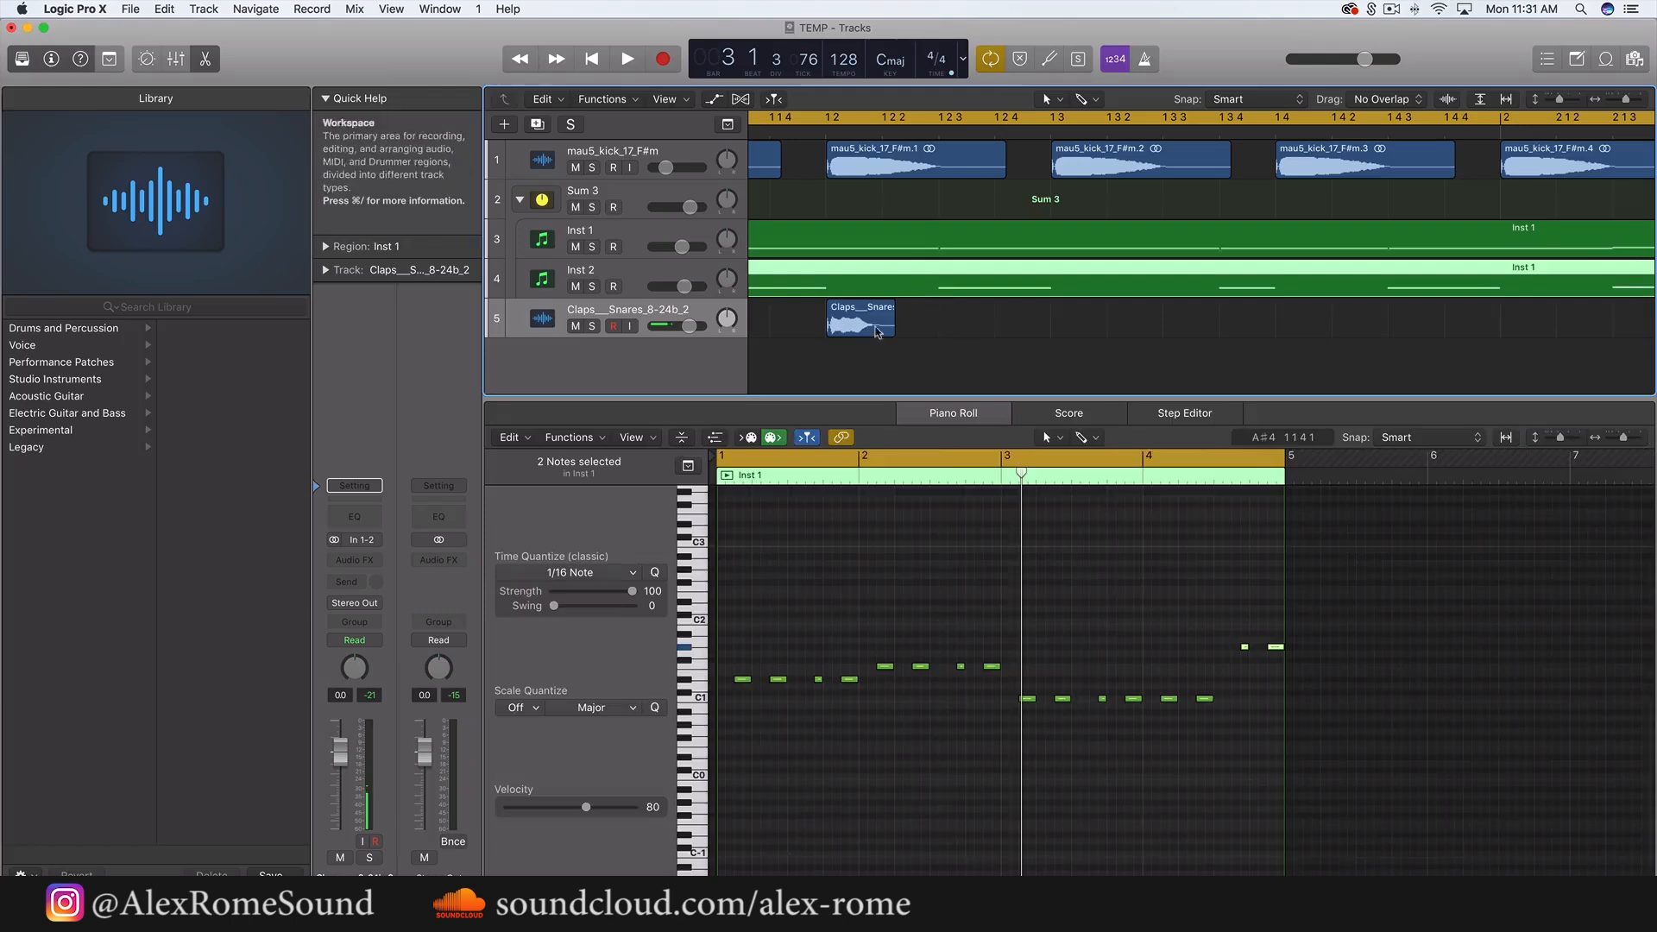
# - Lower the clap track's volume to -9.0 dB and play the clap with the kick and bass
pyautogui.moveTo(688, 326)
pyautogui.moveTo(674, 326); pyautogui.dragTo(673, 326)
pyautogui.press('space')
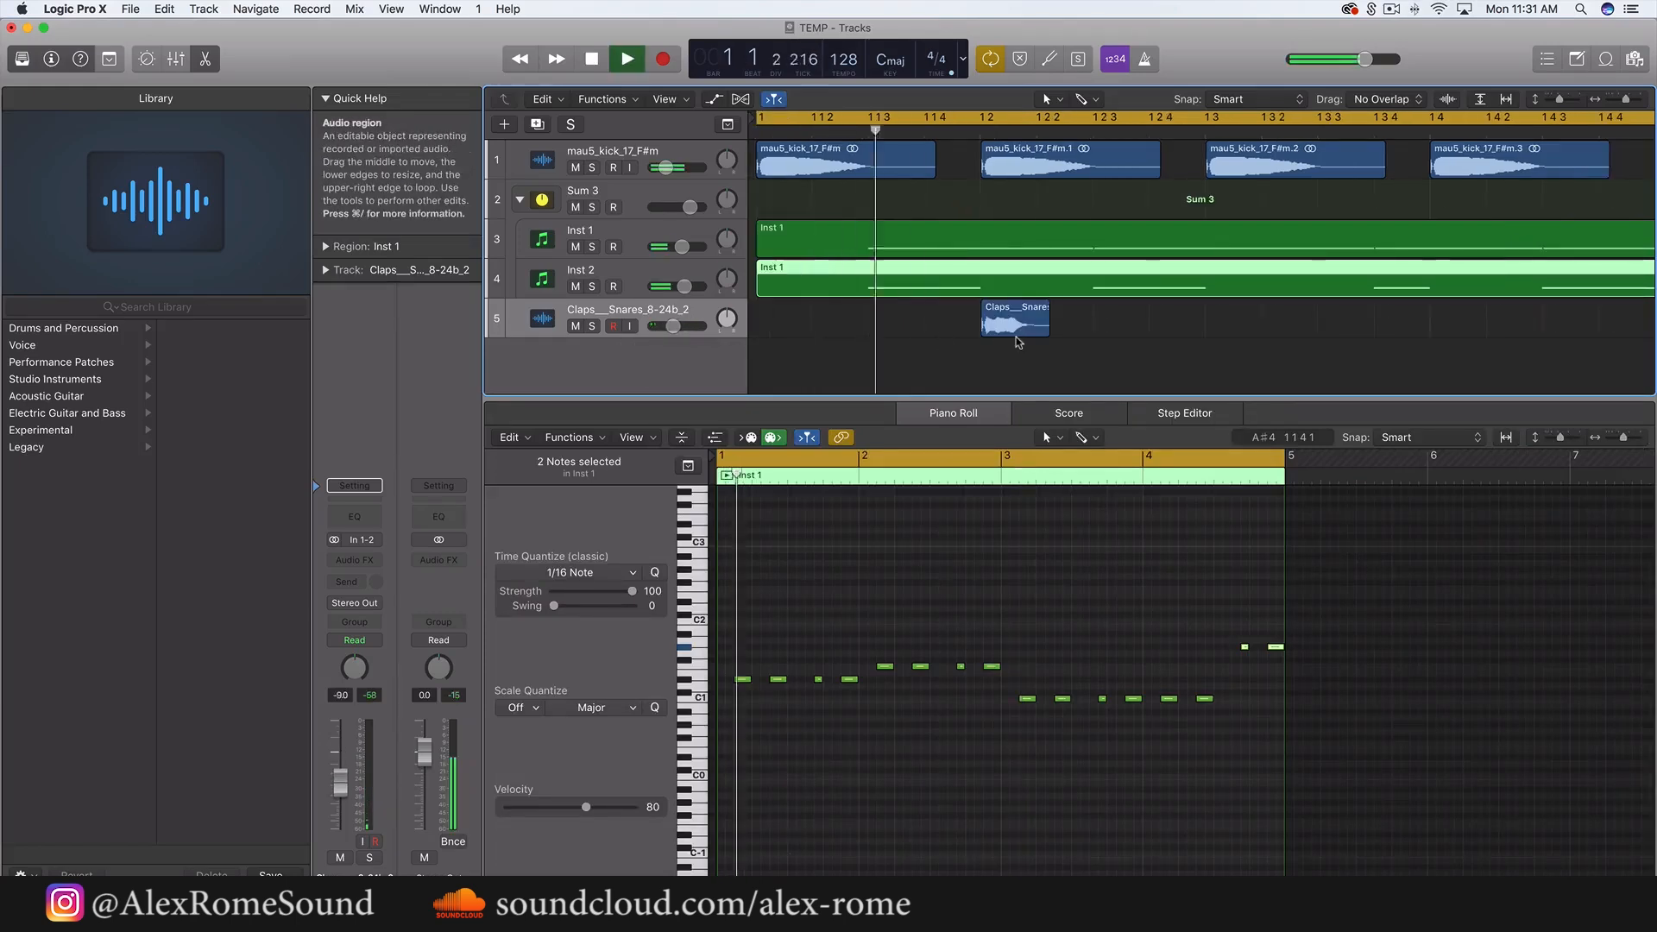
pyautogui.click(1015, 333)
pyautogui.click(895, 349)
pyautogui.press('space')
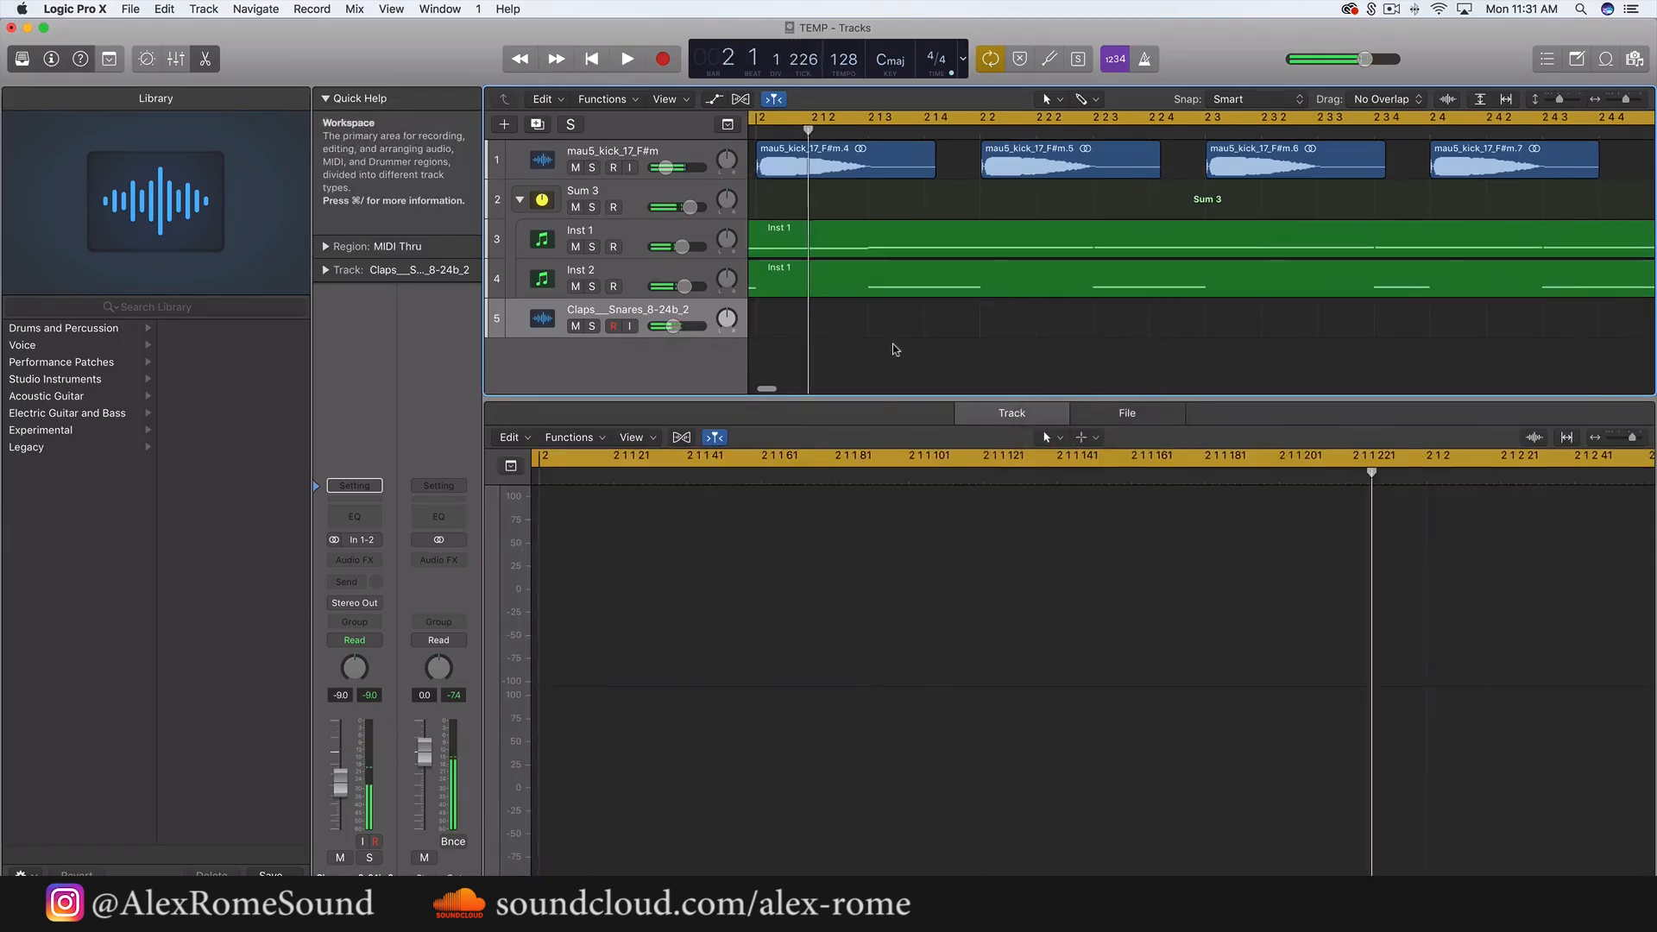
# - Repeat the clap region and move the copy to beat 4 of bar 1
pyautogui.press('super+Left')
pyautogui.hscroll(-8, 895, 350)
pyautogui.click(968, 325)
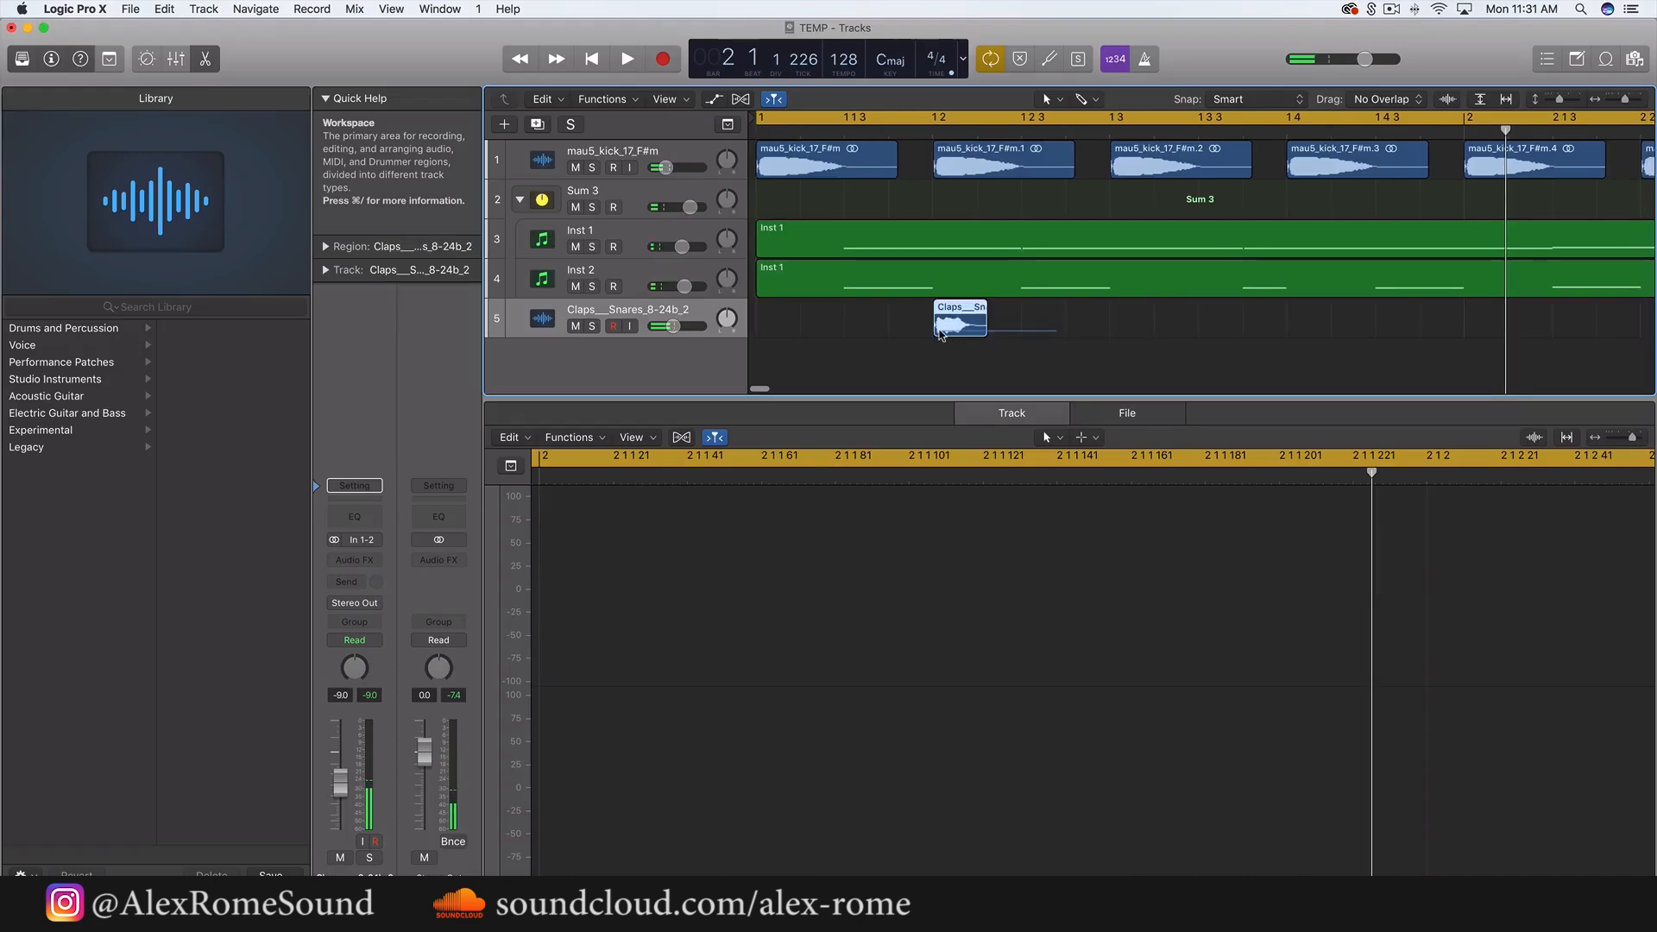
pyautogui.press('super+r')
pyautogui.moveTo(1015, 323); pyautogui.dragTo(1315, 329)
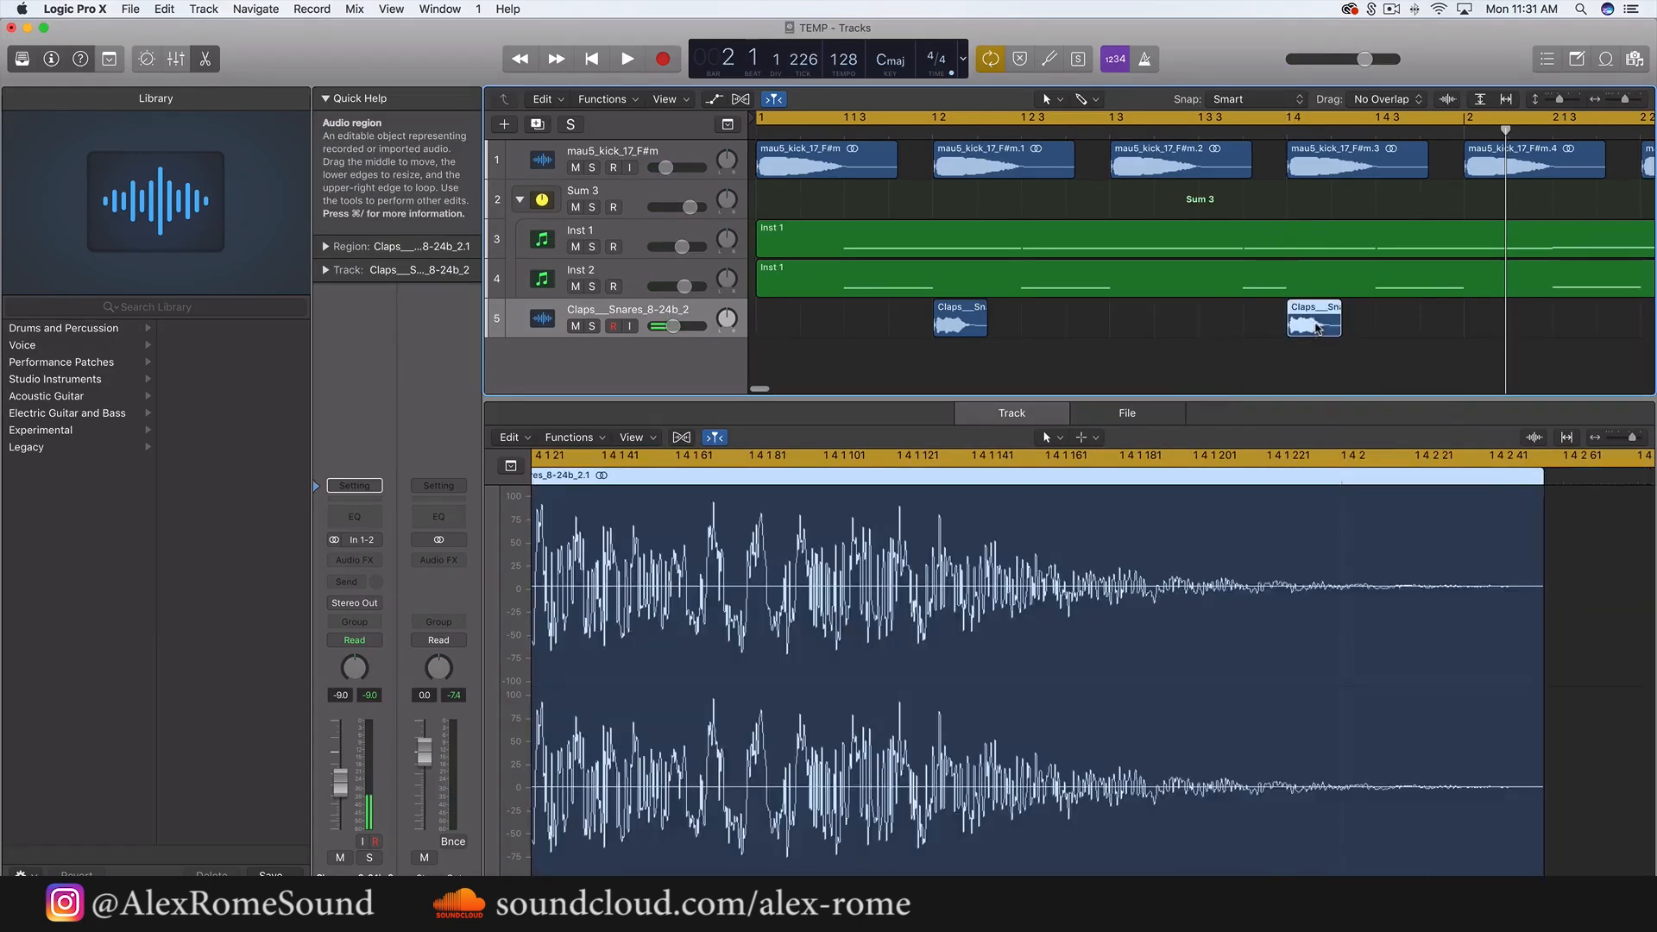
pyautogui.rightClick(1312, 321)
pyautogui.press('Escape')
# - Repeat both claps and place the copies on beats 2 and 4 of bar 2
pyautogui.press('super+Left')
pyautogui.press('super+Left')
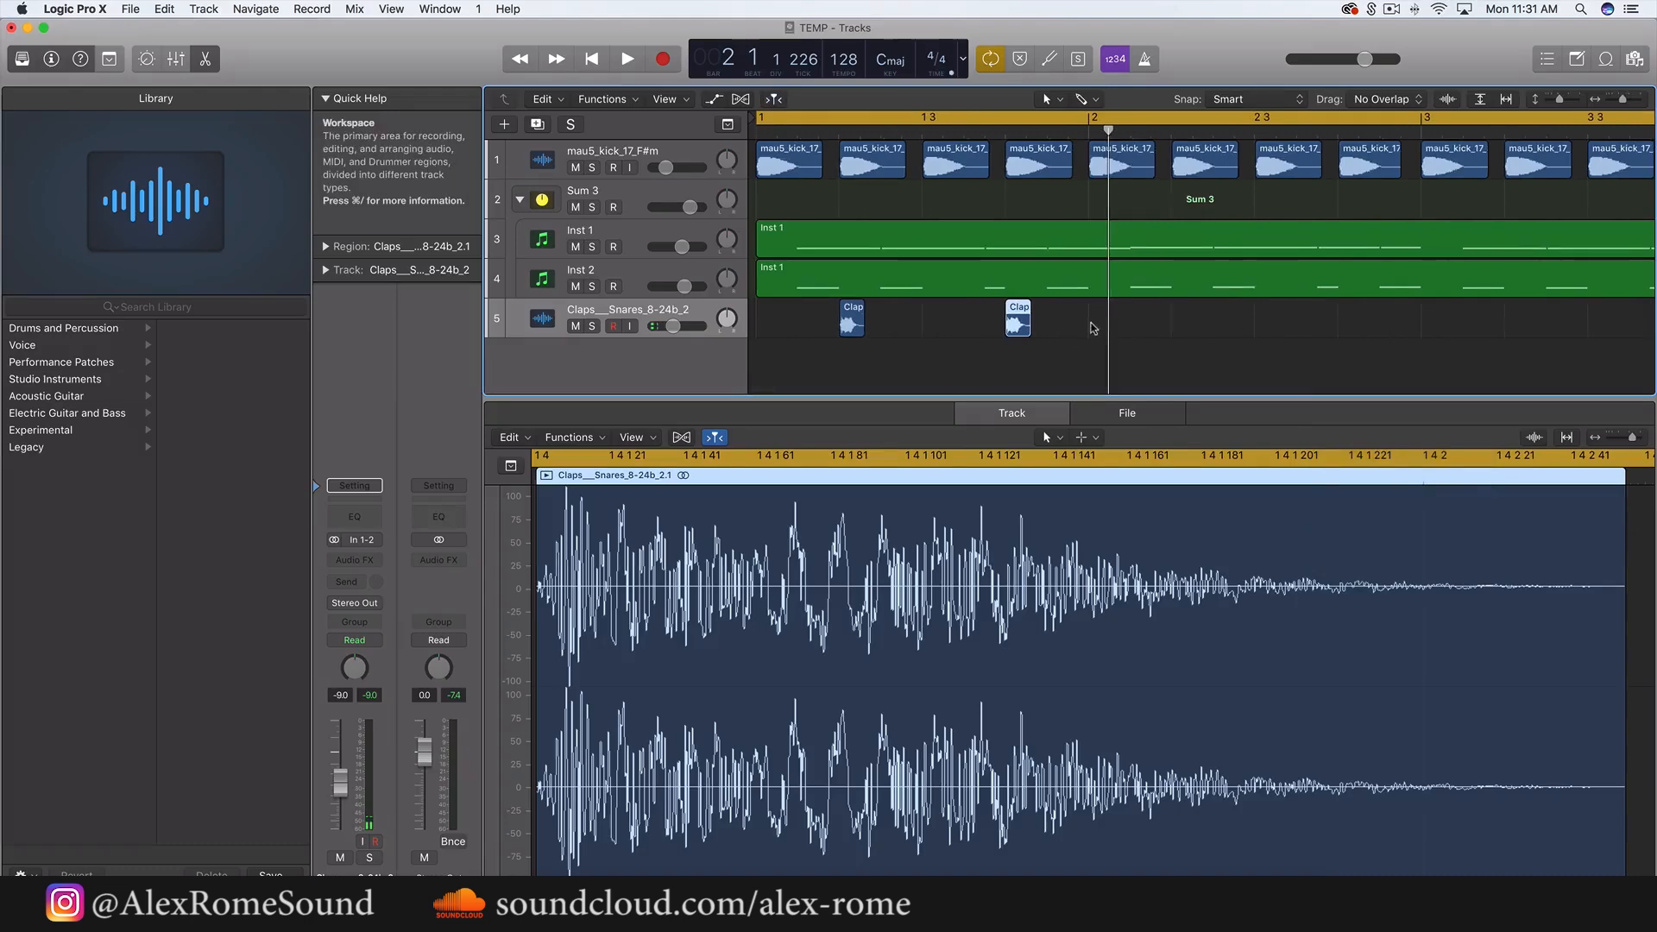
pyautogui.hotkey('shift', 'Left')
pyautogui.press('super+r')
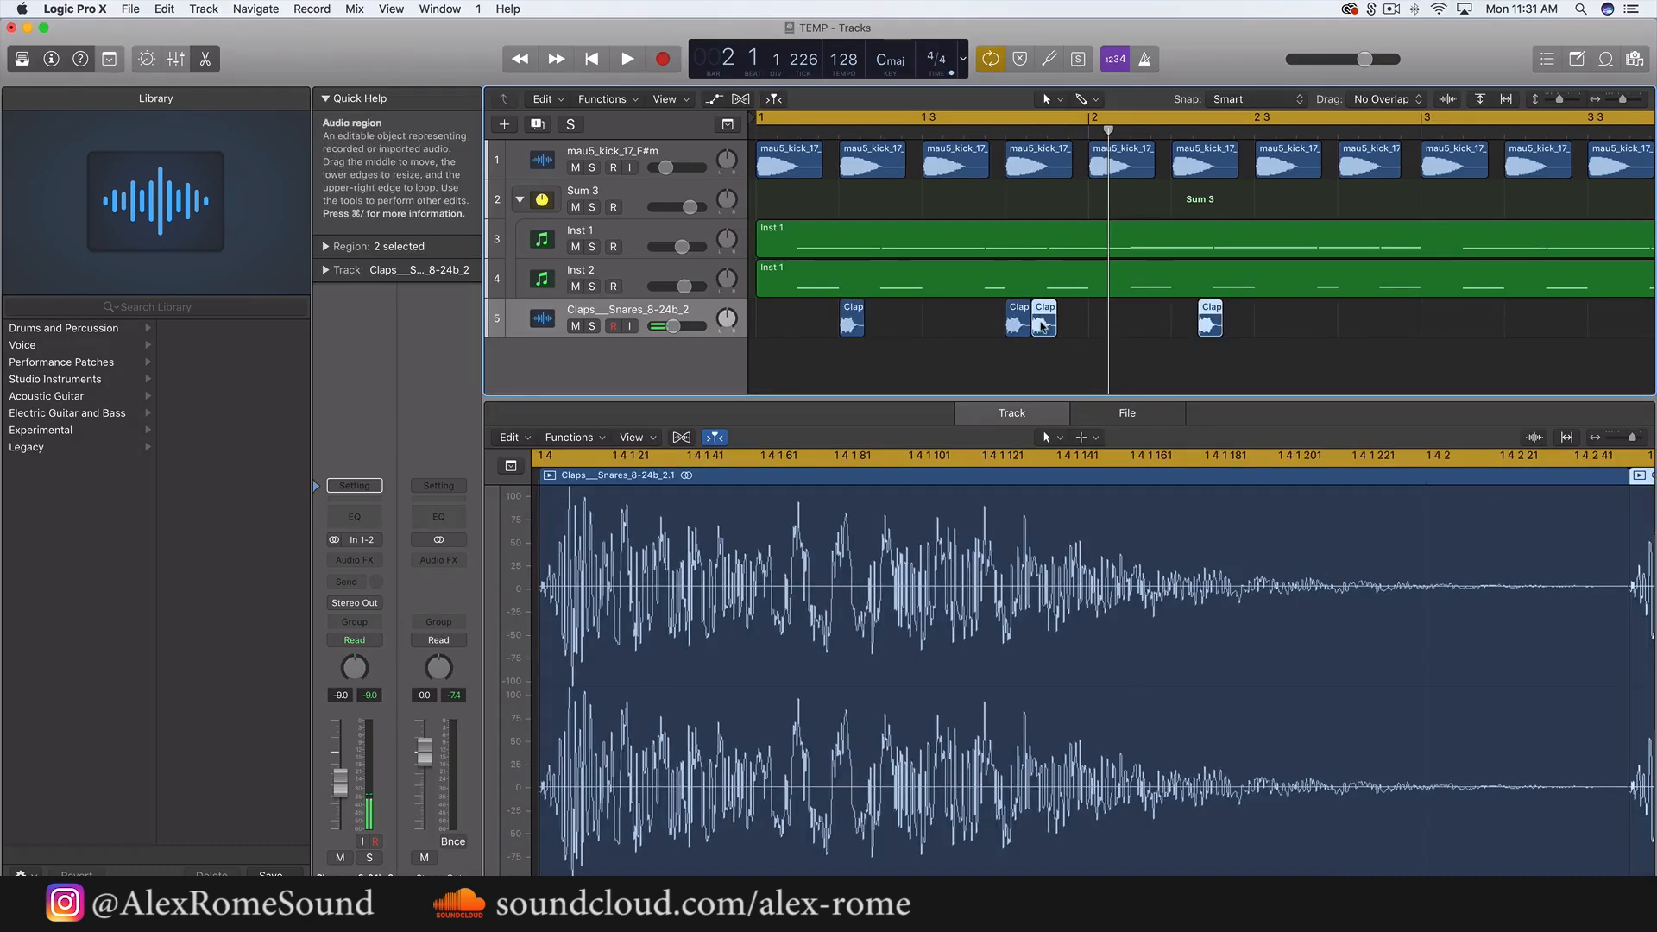
pyautogui.moveTo(1043, 325)
pyautogui.mouseDown()
pyautogui.moveTo(1185, 326)
pyautogui.moveTo(794, 323)
pyautogui.mouseUp()
# - Repeat the four claps and place the copies on beats 2 and 4 of bars 3 and 4
pyautogui.press('super+Left')
pyautogui.press('super+Left')
pyautogui.press('super+r')
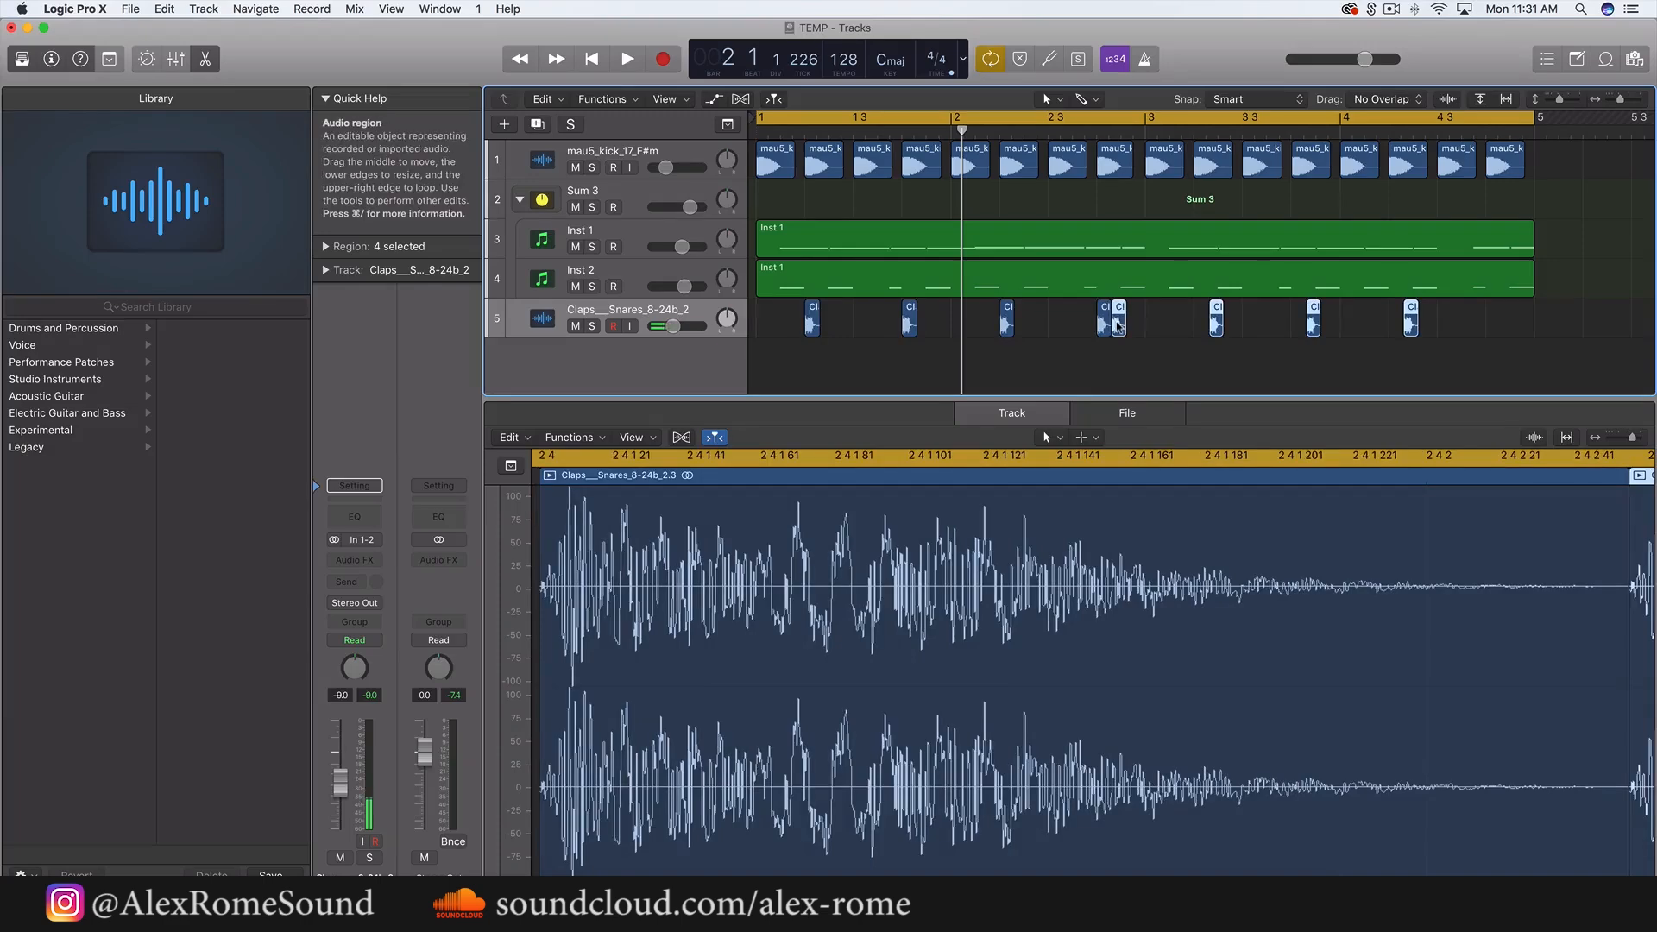
pyautogui.moveTo(1111, 325); pyautogui.dragTo(1209, 325)
pyautogui.click(1577, 366)
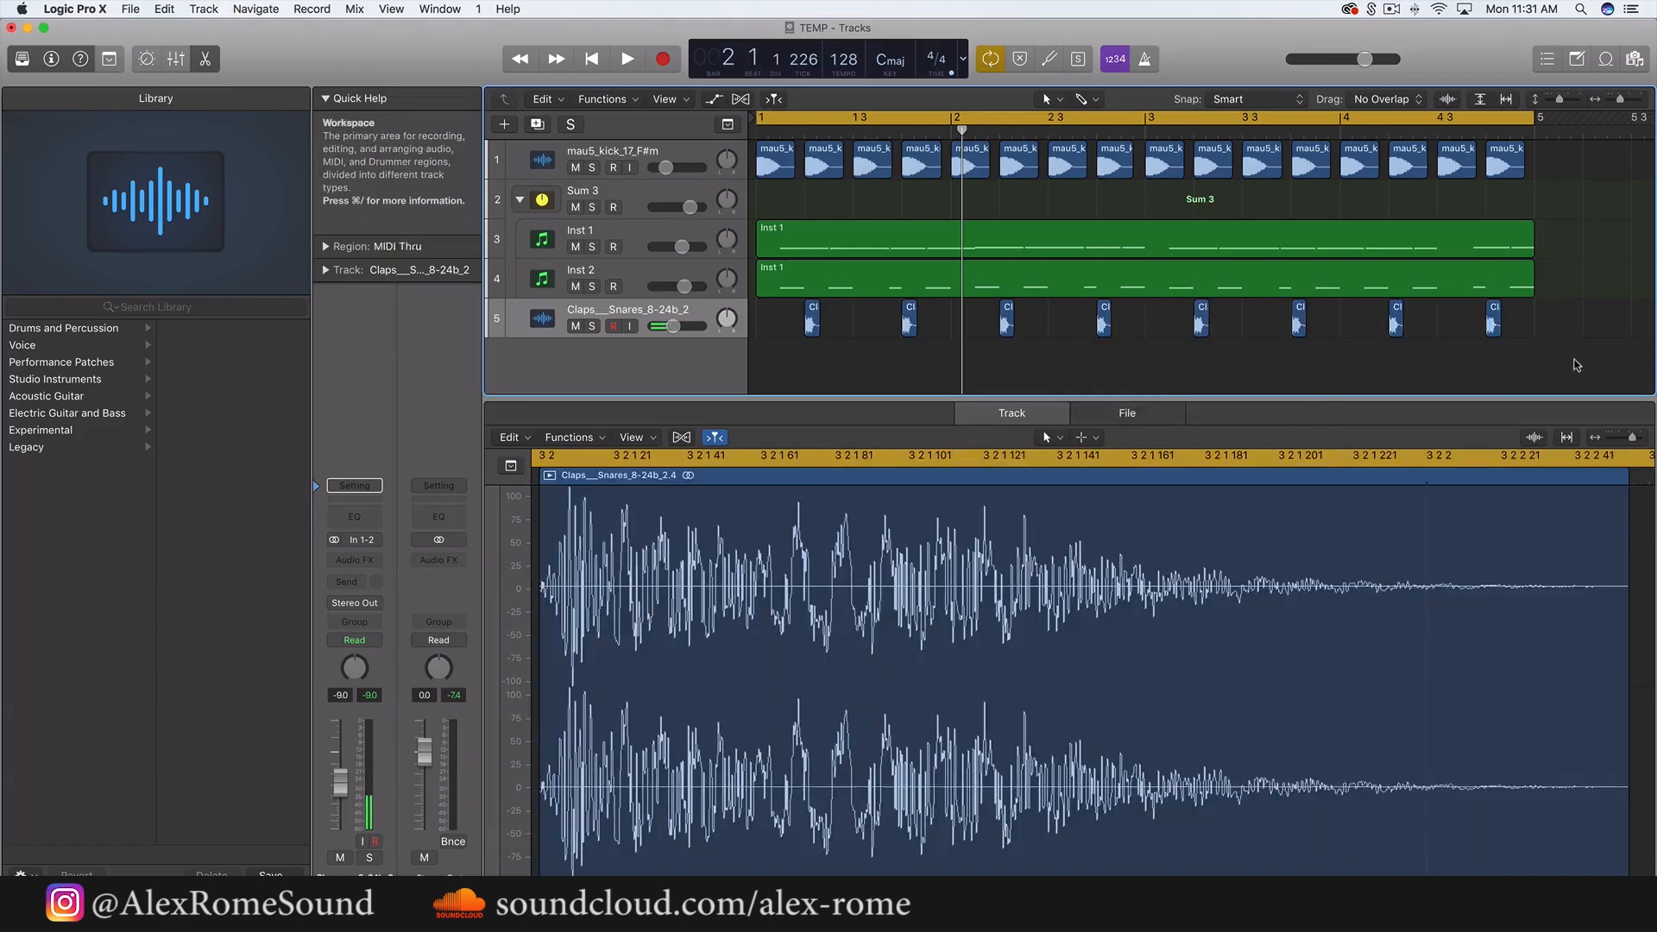
# - Select all eight clap regions and shift them together slightly ahead of the kick hits
pyautogui.moveTo(1558, 305); pyautogui.dragTo(762, 342)
pyautogui.press('z')
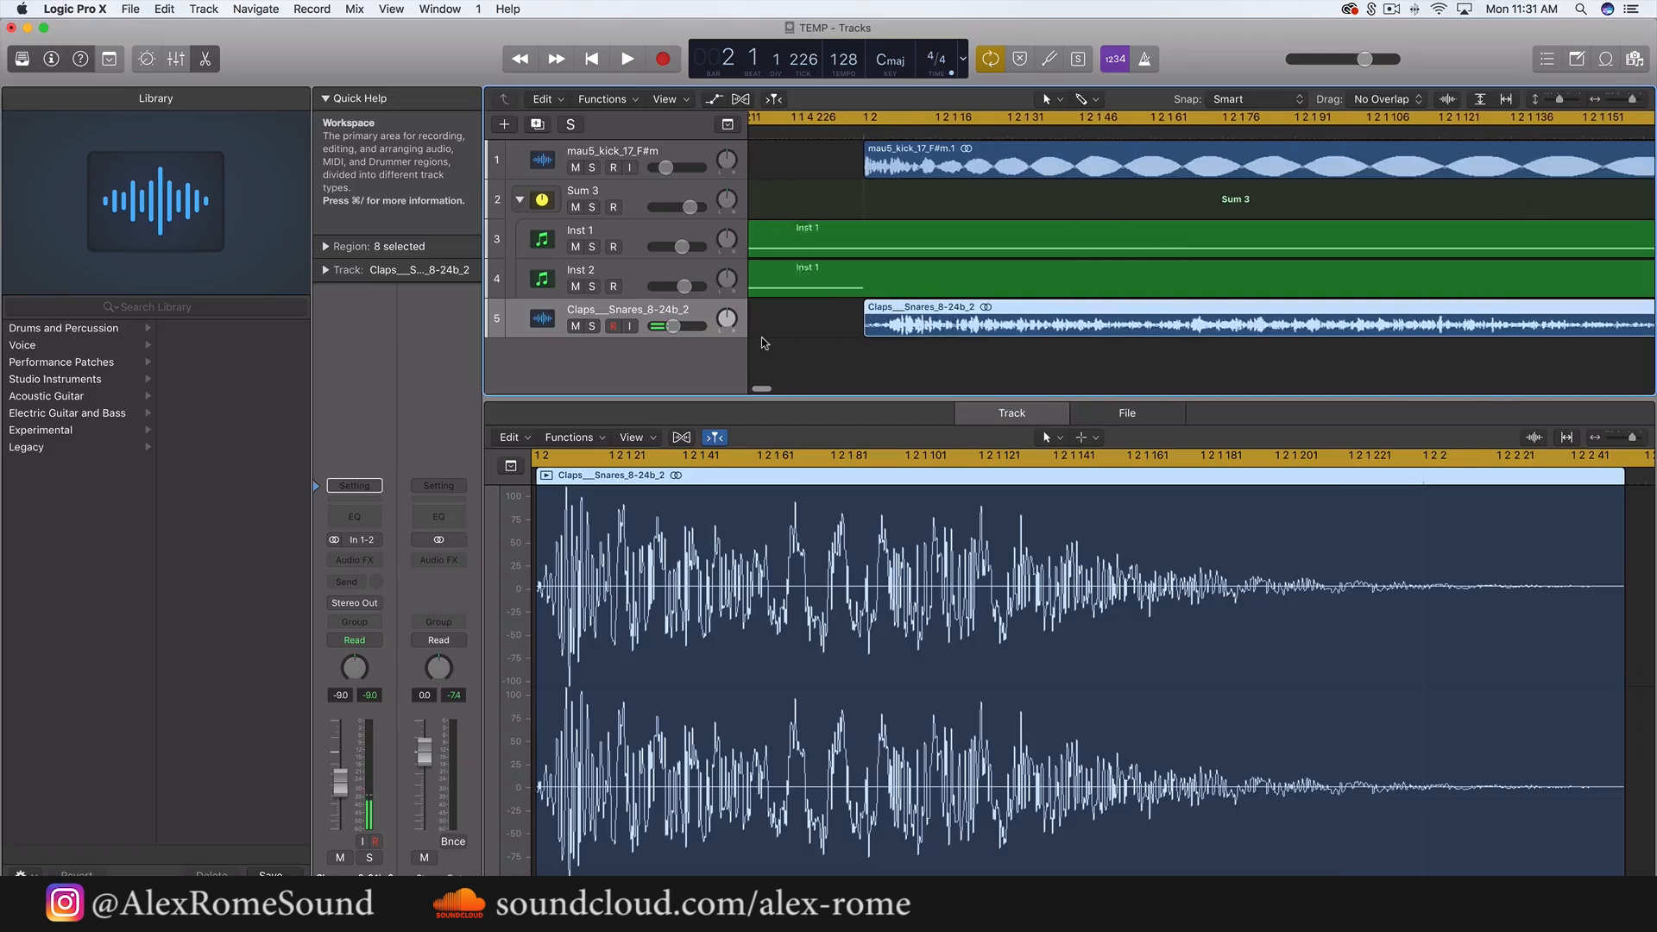
pyautogui.moveTo(1011, 333); pyautogui.dragTo(941, 335)
pyautogui.rightClick(939, 334)
pyautogui.click(938, 335)
pyautogui.press('z')
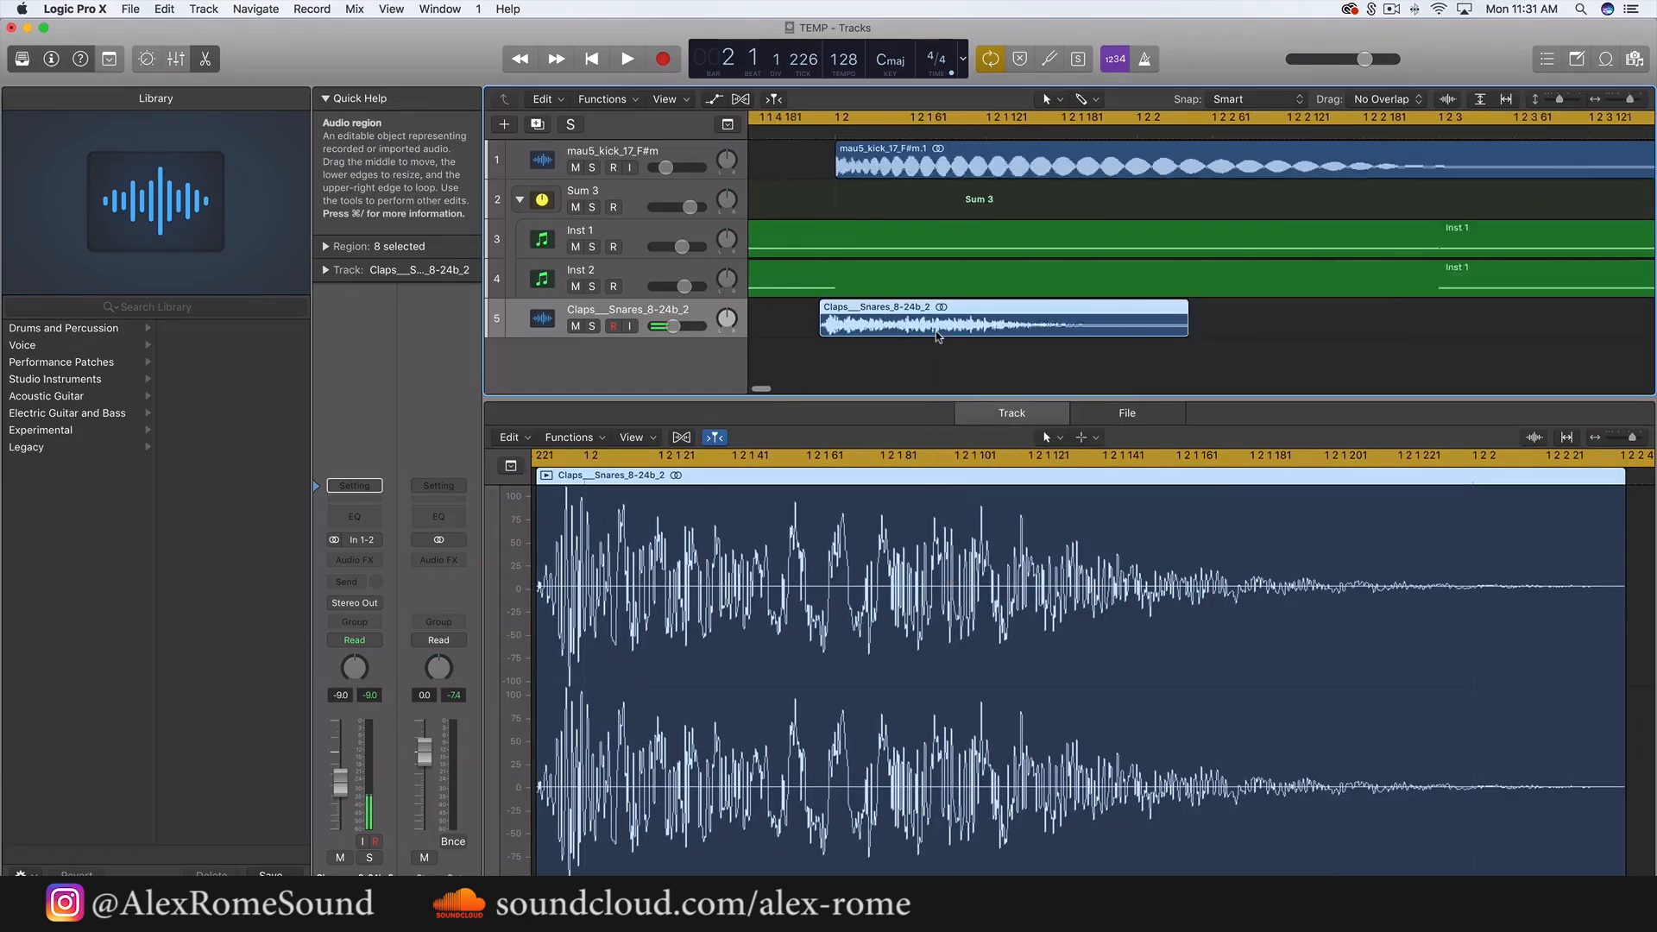
# - Lower the clap track's volume to -16.4 dB and listen to the shifted claps in the loop
pyautogui.moveTo(667, 329); pyautogui.dragTo(663, 327)
pyautogui.press('space')
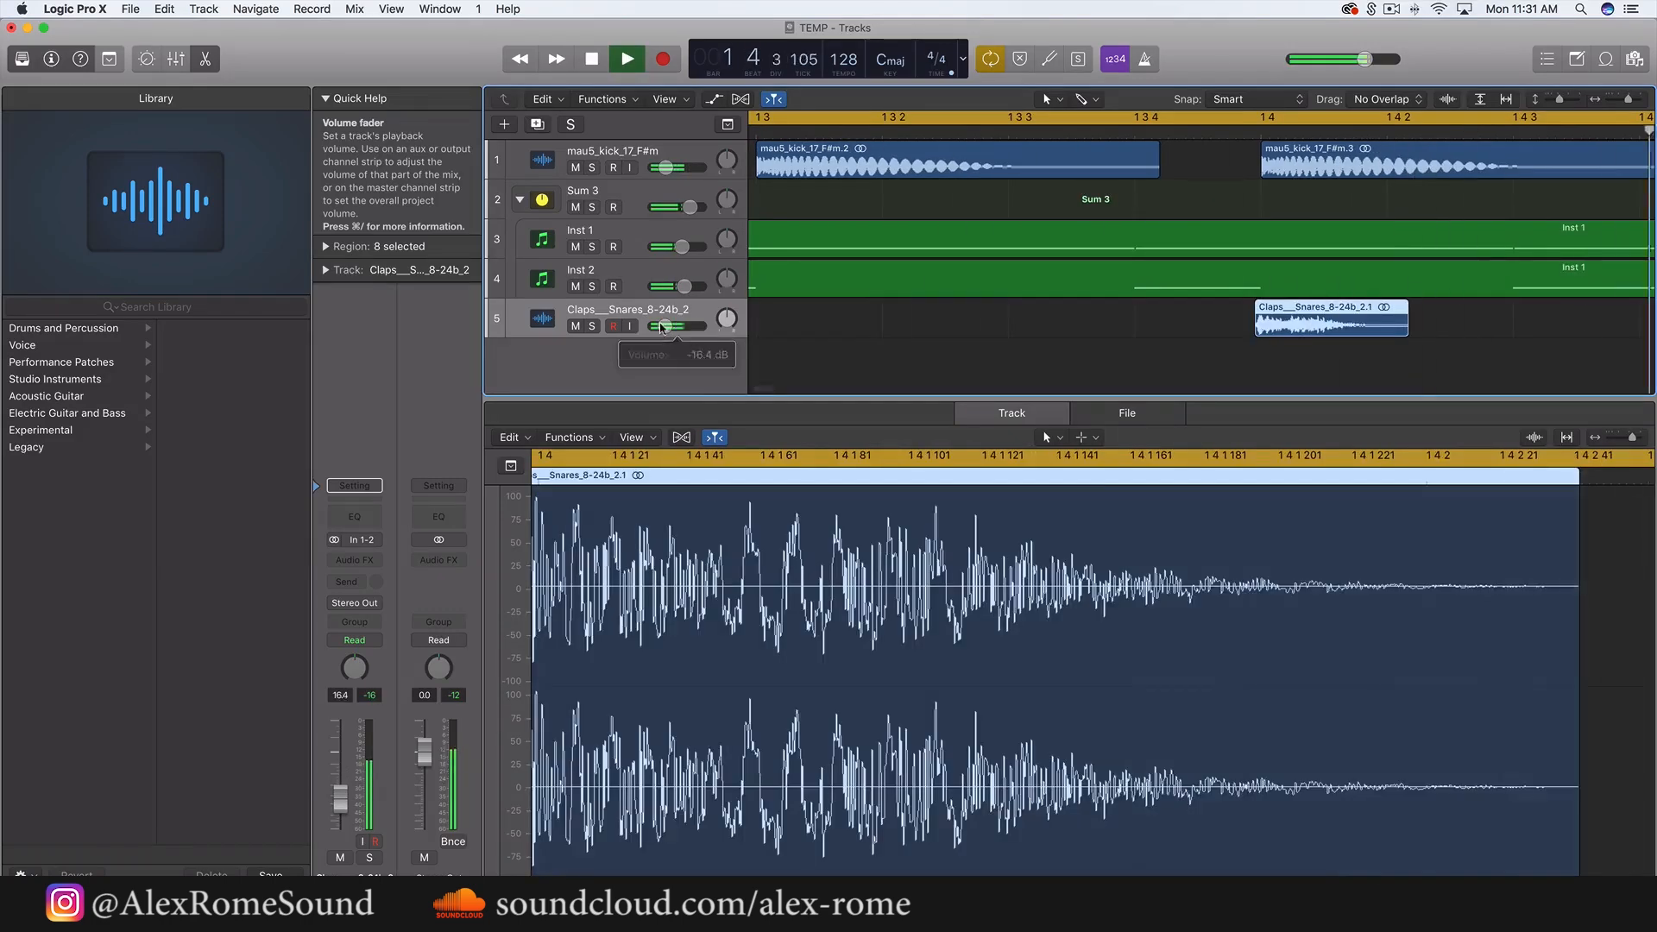
pyautogui.scroll(-6, 906, 303)
pyautogui.scroll(-4, 906, 303)
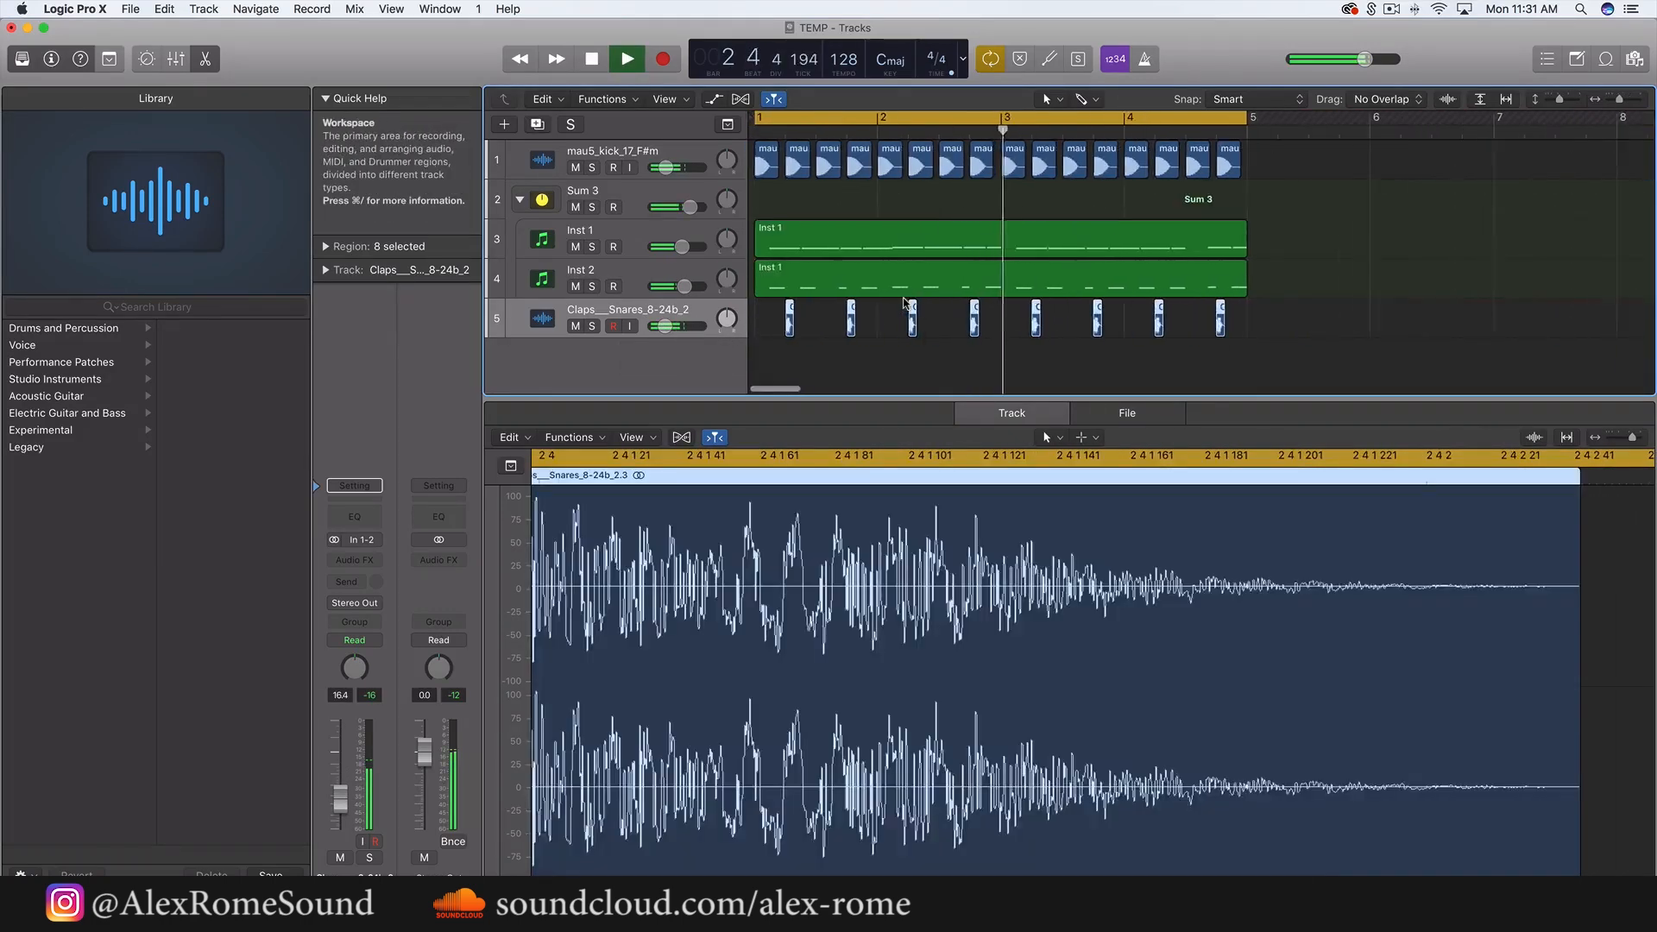
pyautogui.press('space')
# - Compare the start of the first clap with the kick on beat 2 of bar 1
pyautogui.scroll(10, 905, 303)
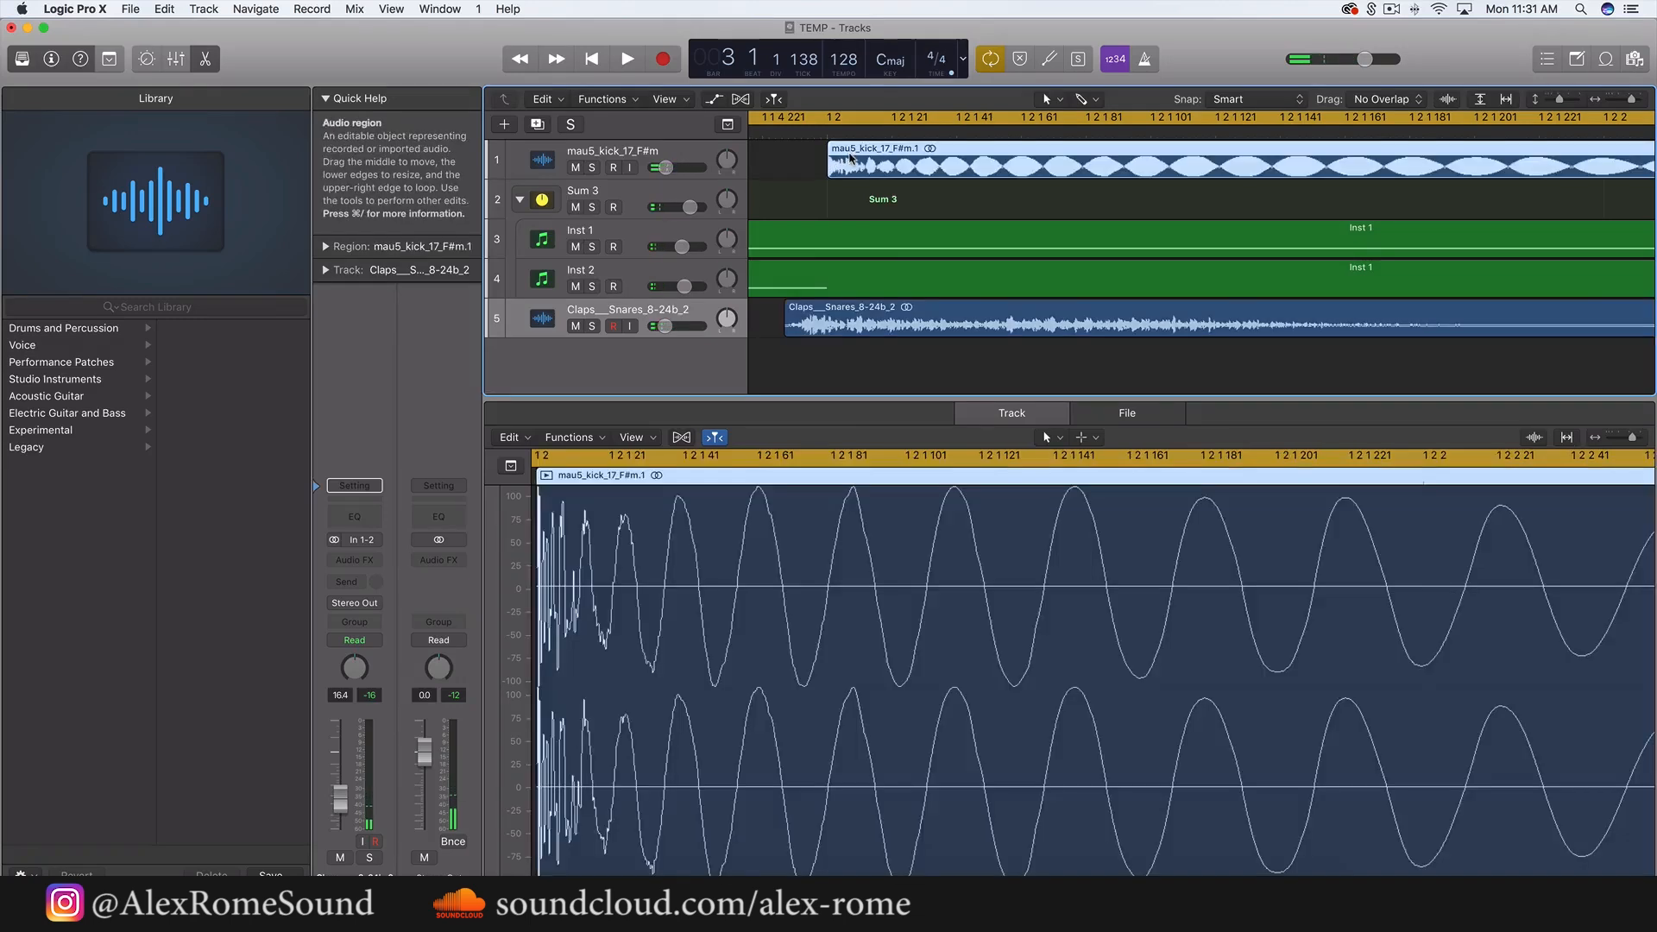
pyautogui.click(850, 162)
pyautogui.click(828, 325)
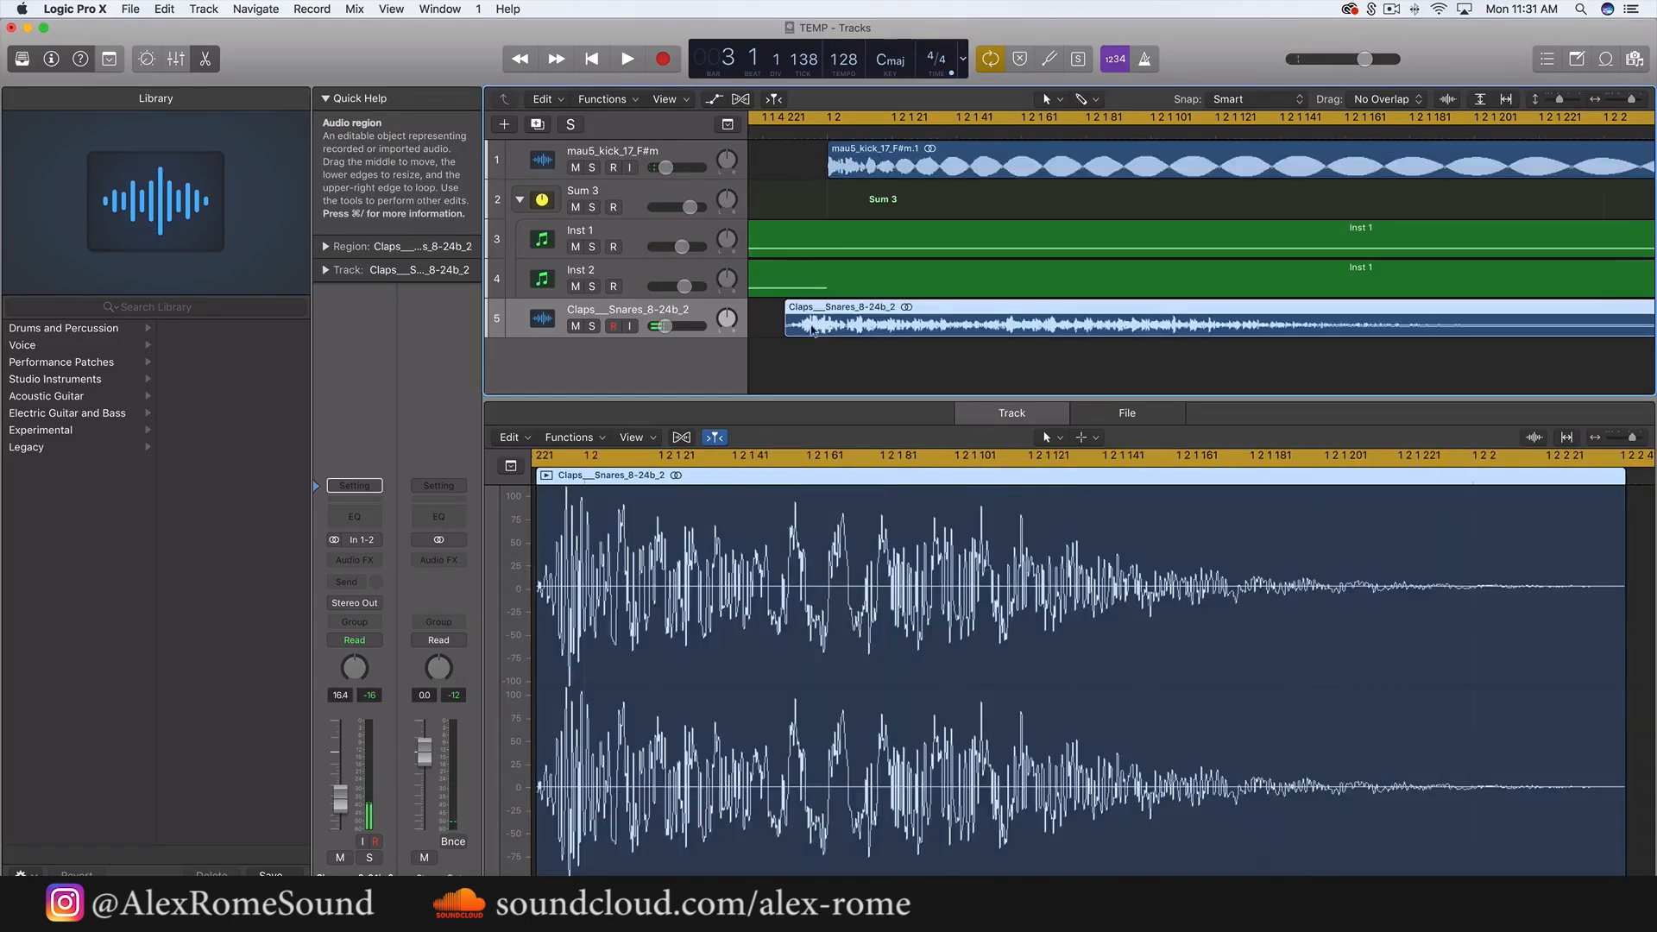
pyautogui.scroll(-8, 817, 326)
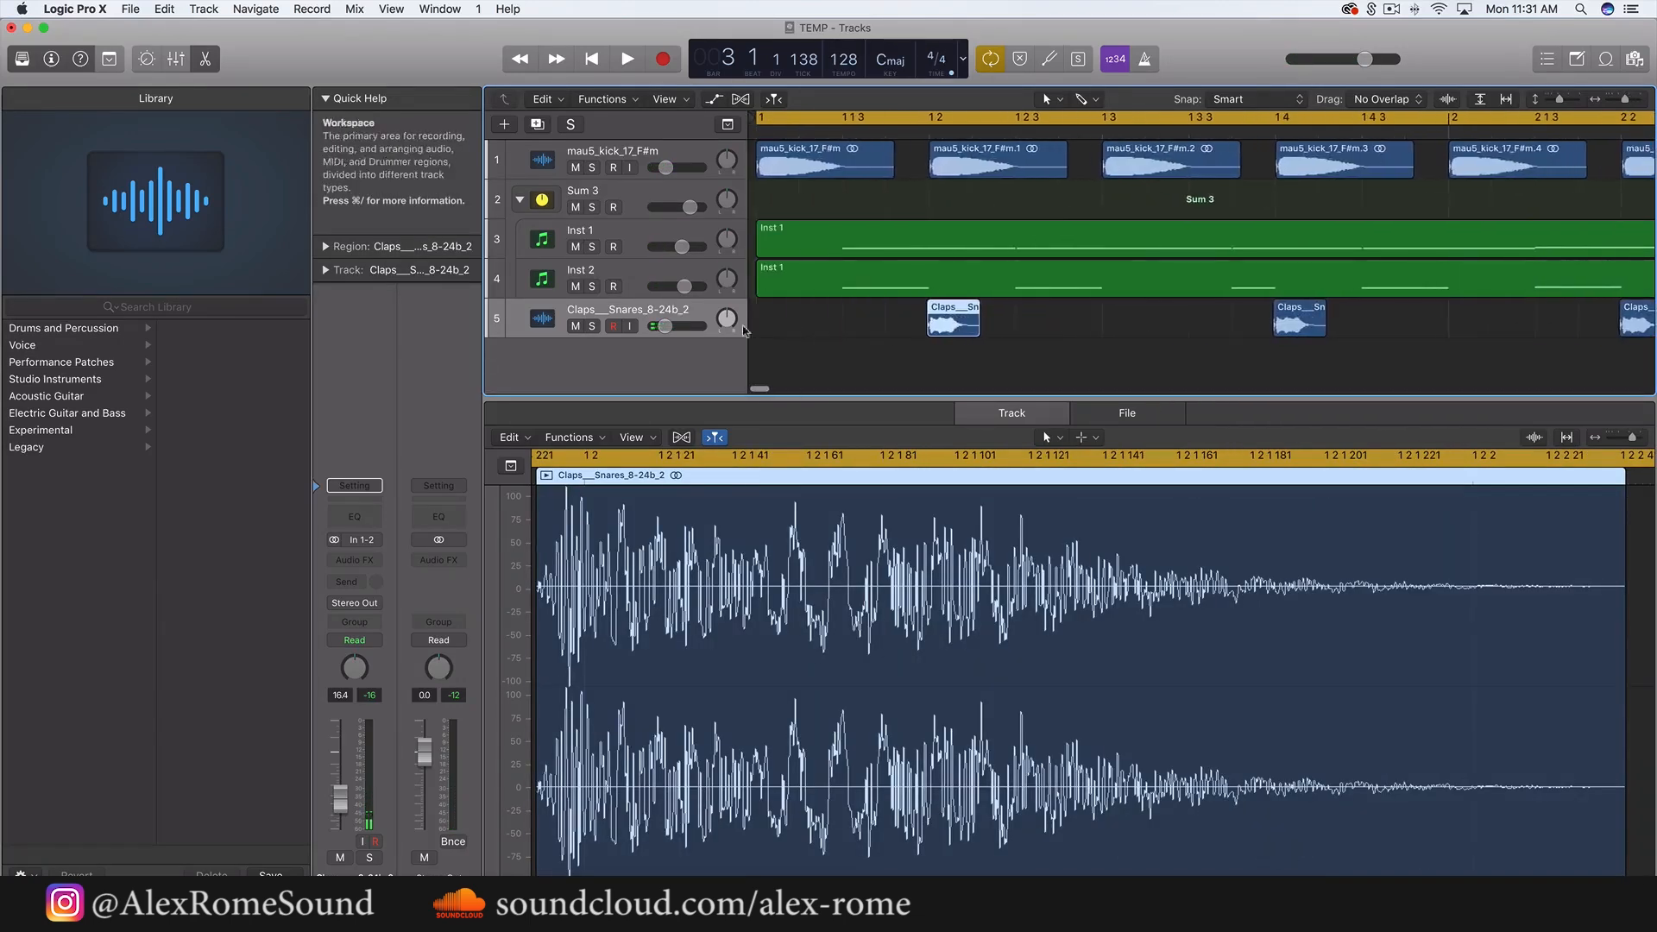
# - Add a stereo Kickstart effect to the clap track, set its mix to 25%, and listen to the ducked claps
pyautogui.click(354, 559)
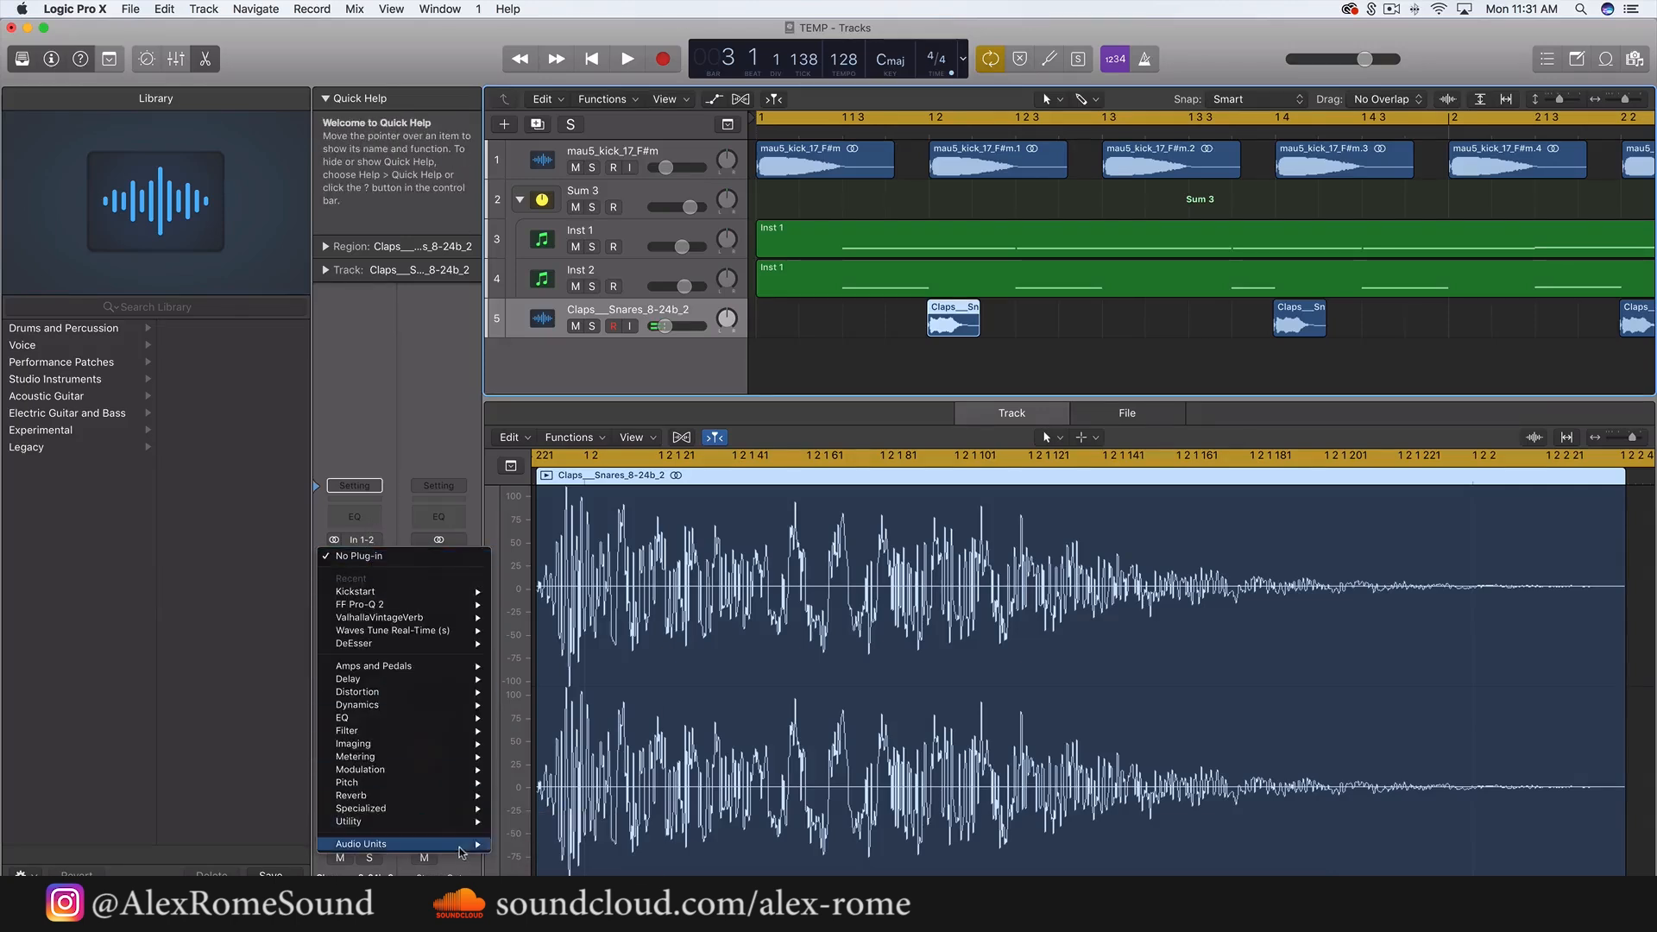
pyautogui.moveTo(416, 844)
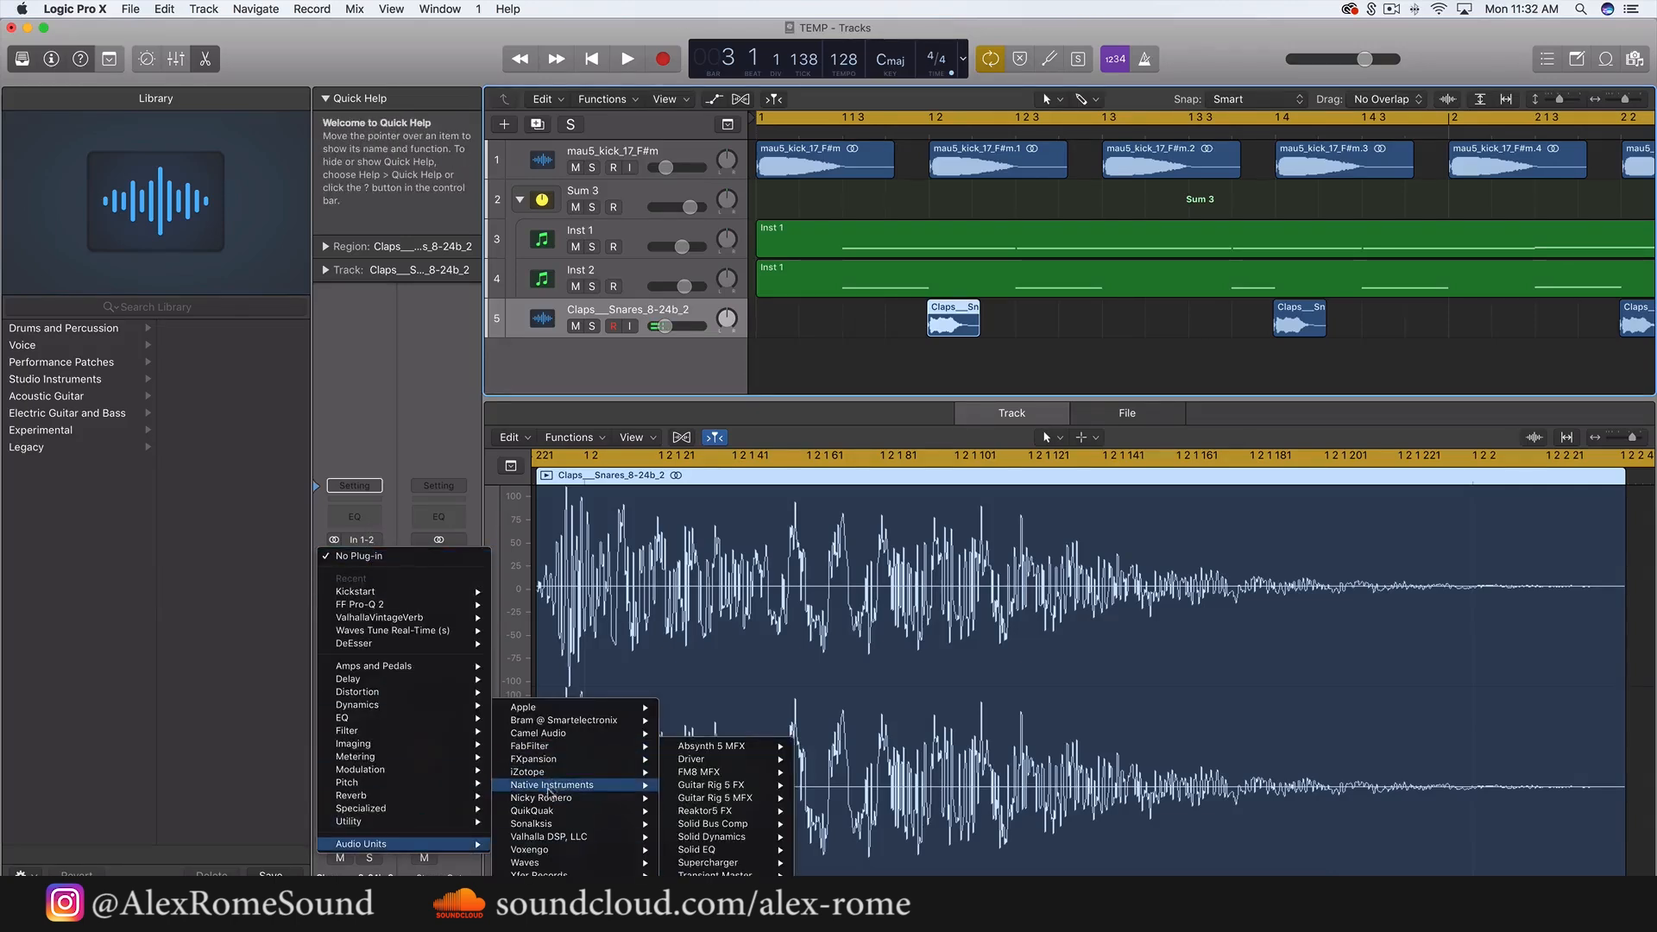
pyautogui.moveTo(549, 799)
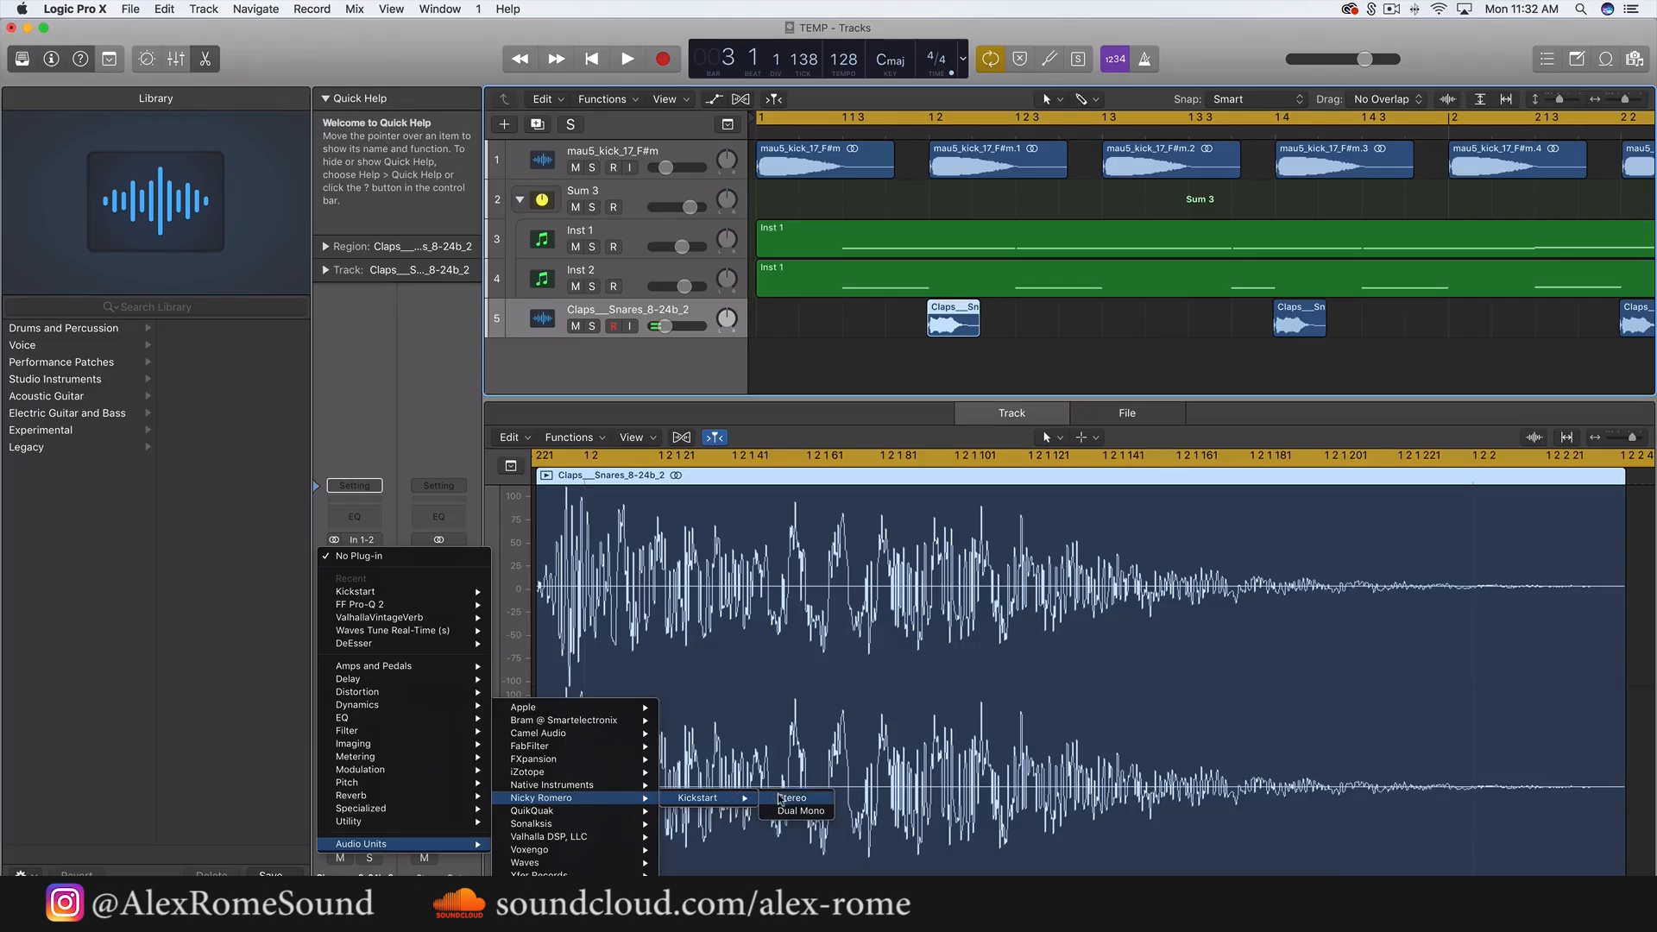
pyautogui.click(721, 797)
pyautogui.moveTo(110, 243); pyautogui.dragTo(119, 284)
pyautogui.press('space')
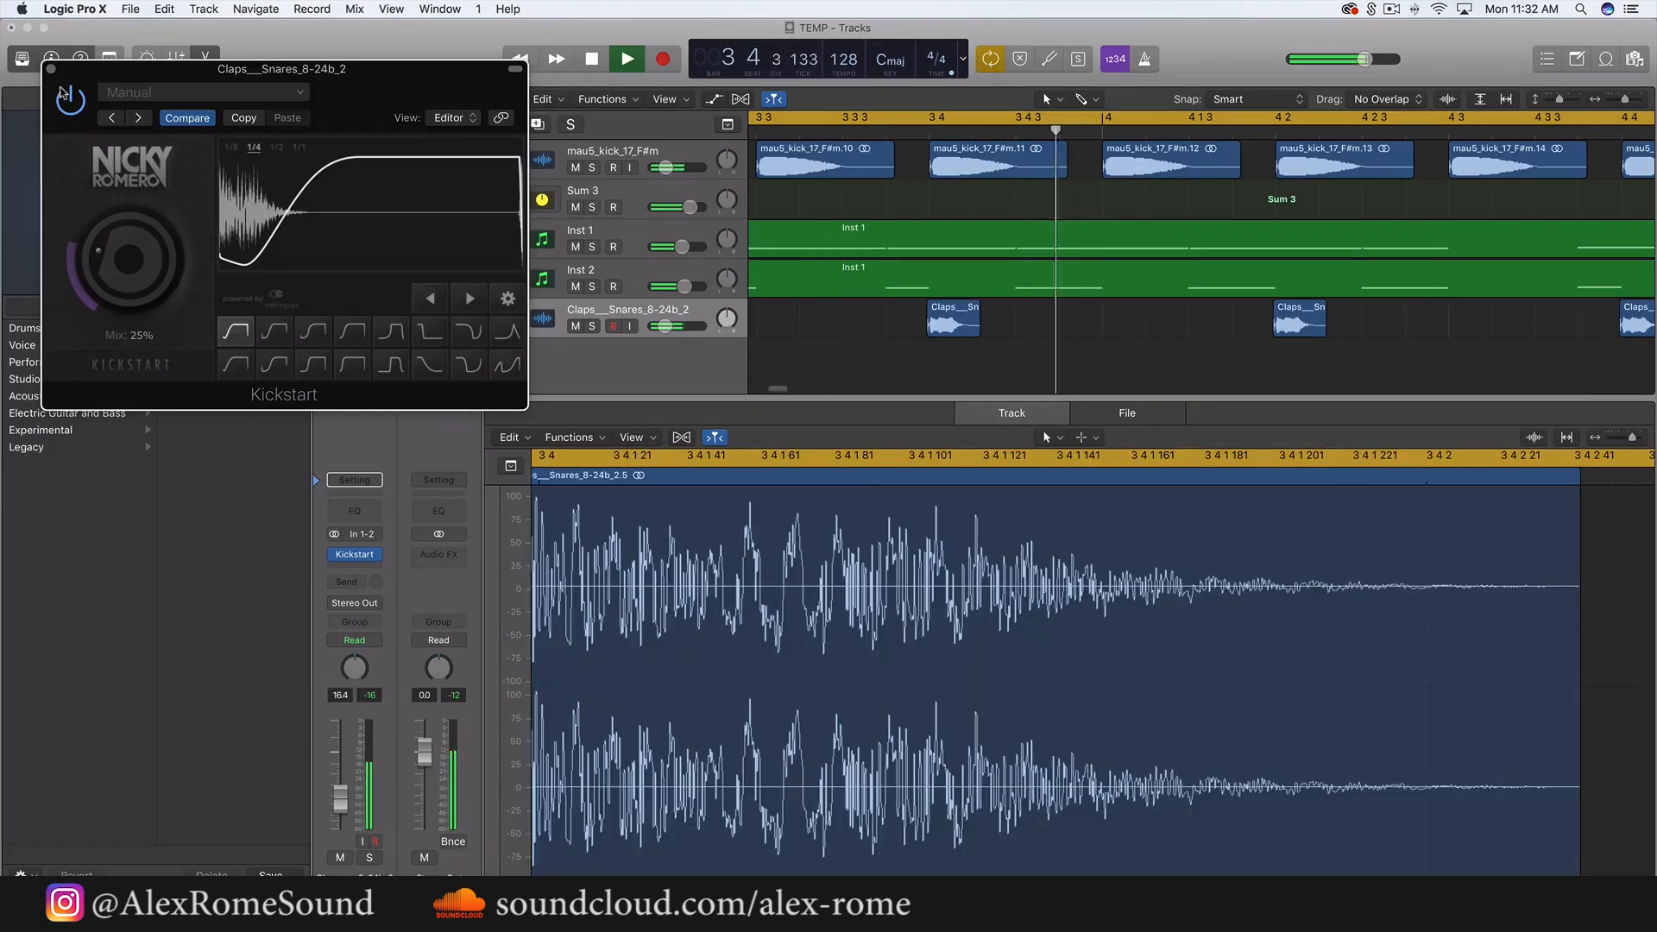
pyautogui.press('space')
pyautogui.click(51, 66)
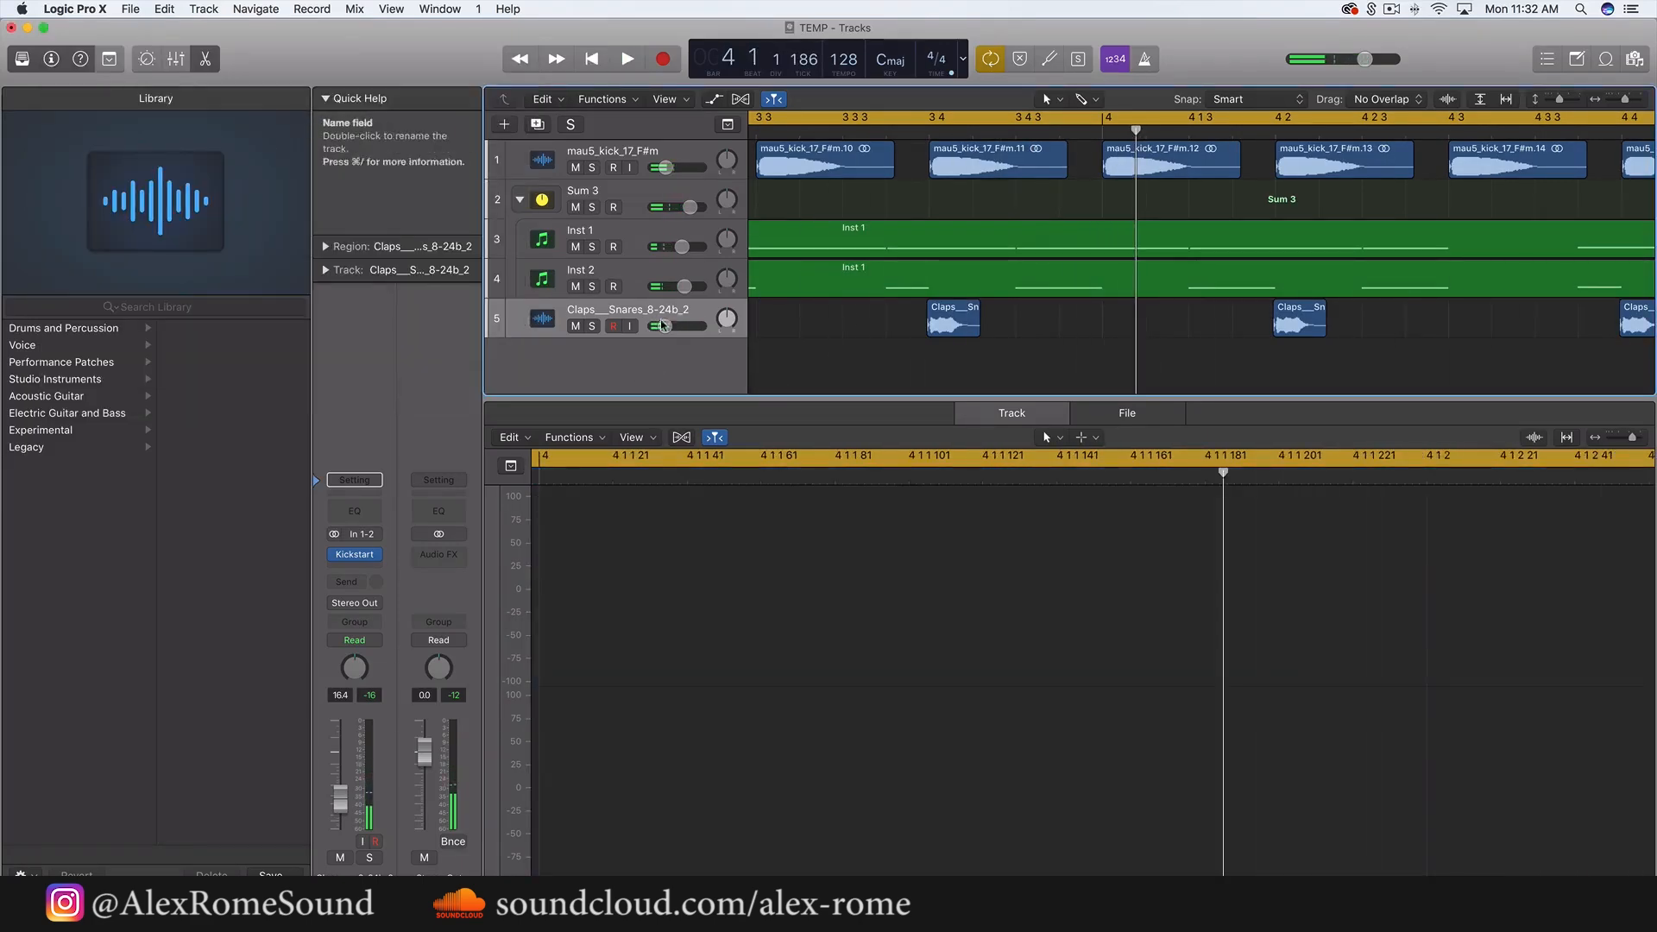
# - Raise the clap track's volume to -14.4 dB and listen to the whole four-bar loop
pyautogui.moveTo(664, 326); pyautogui.dragTo(667, 326)
pyautogui.press('space')
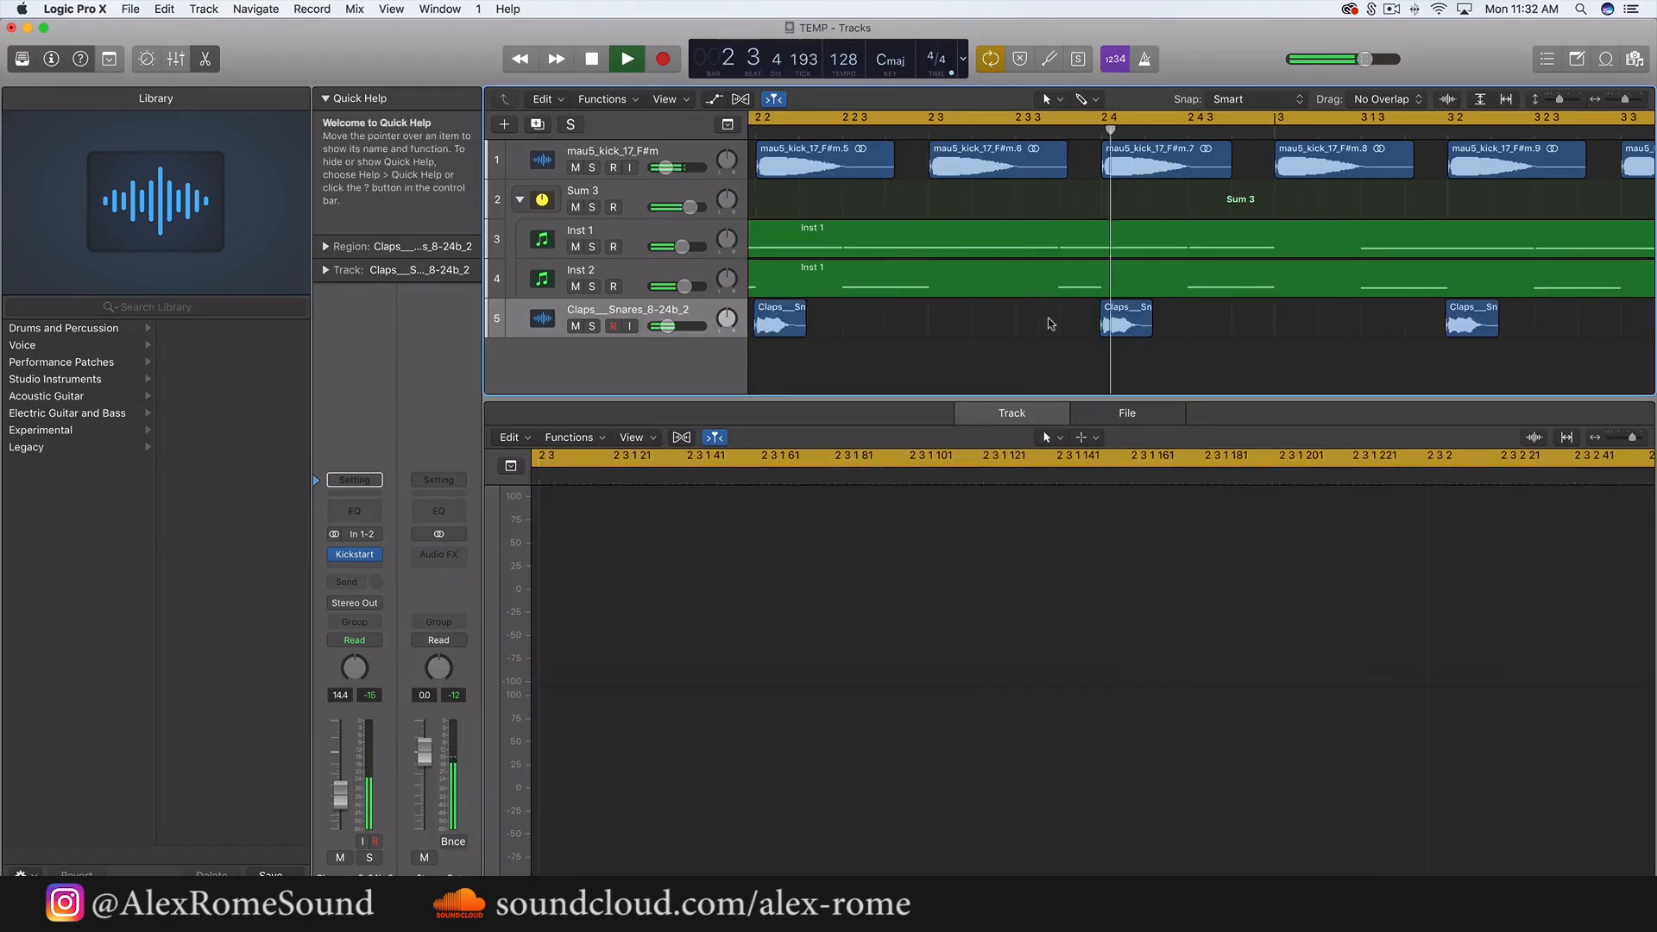
pyautogui.press('super+Left')
pyautogui.press('super+Left')
pyautogui.press('super+Left')
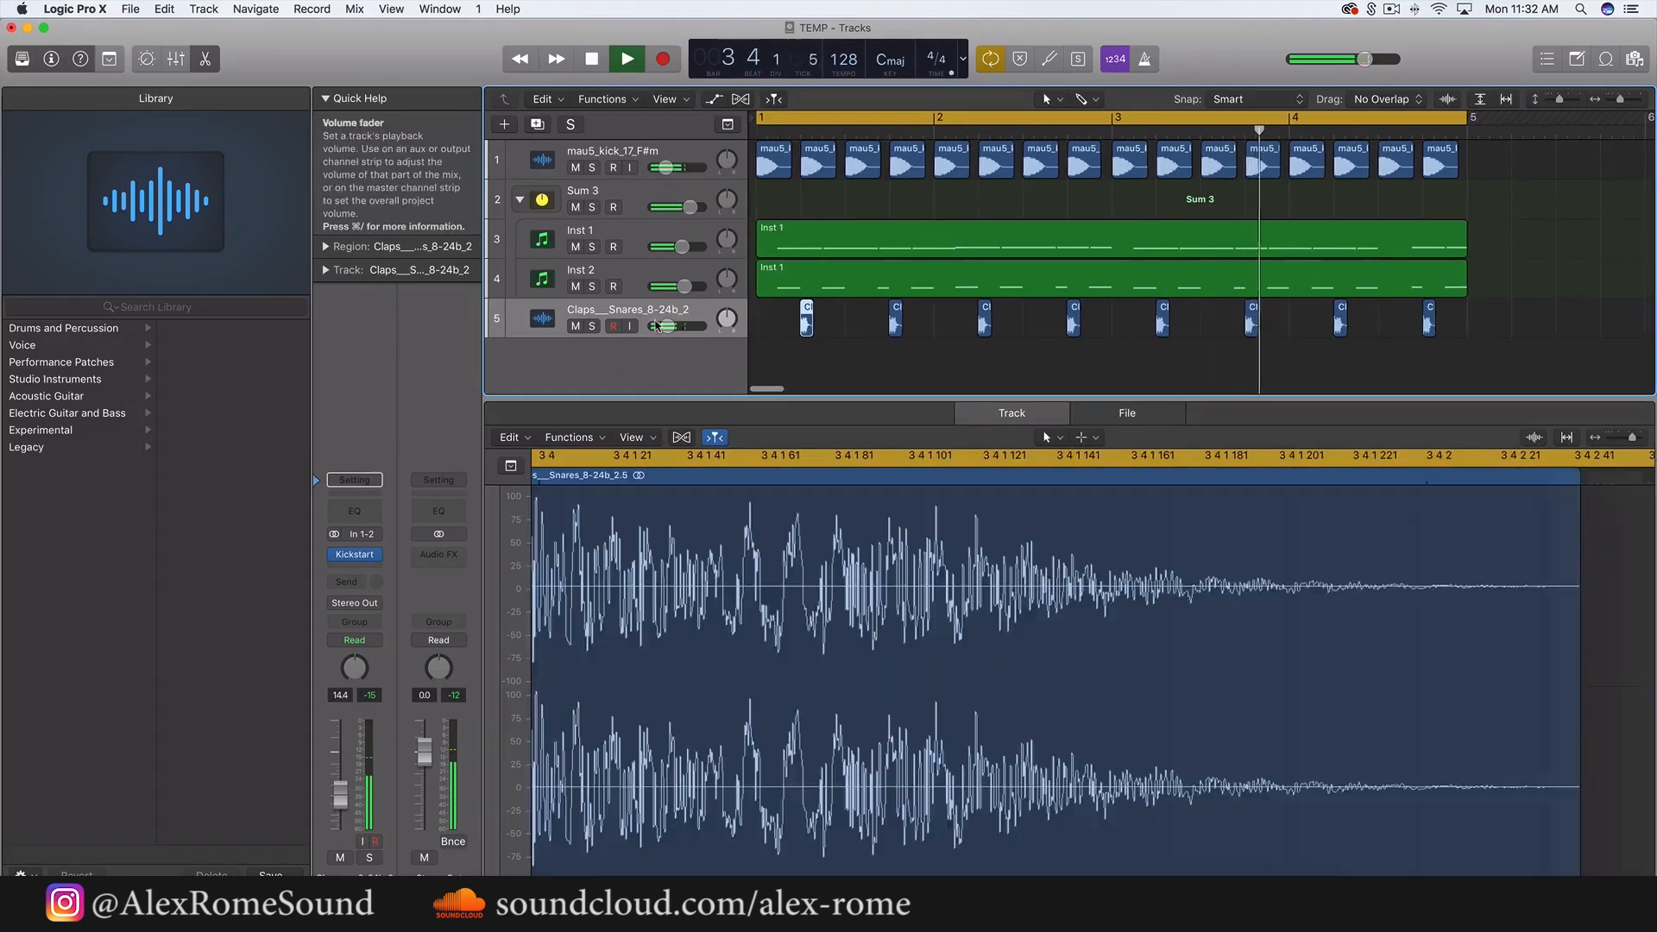
pyautogui.press('space')
# - Add an empty audio track below the claps and search the Splice desktop app's downloads for hi-hat samples
pyautogui.doubleClick(653, 364)
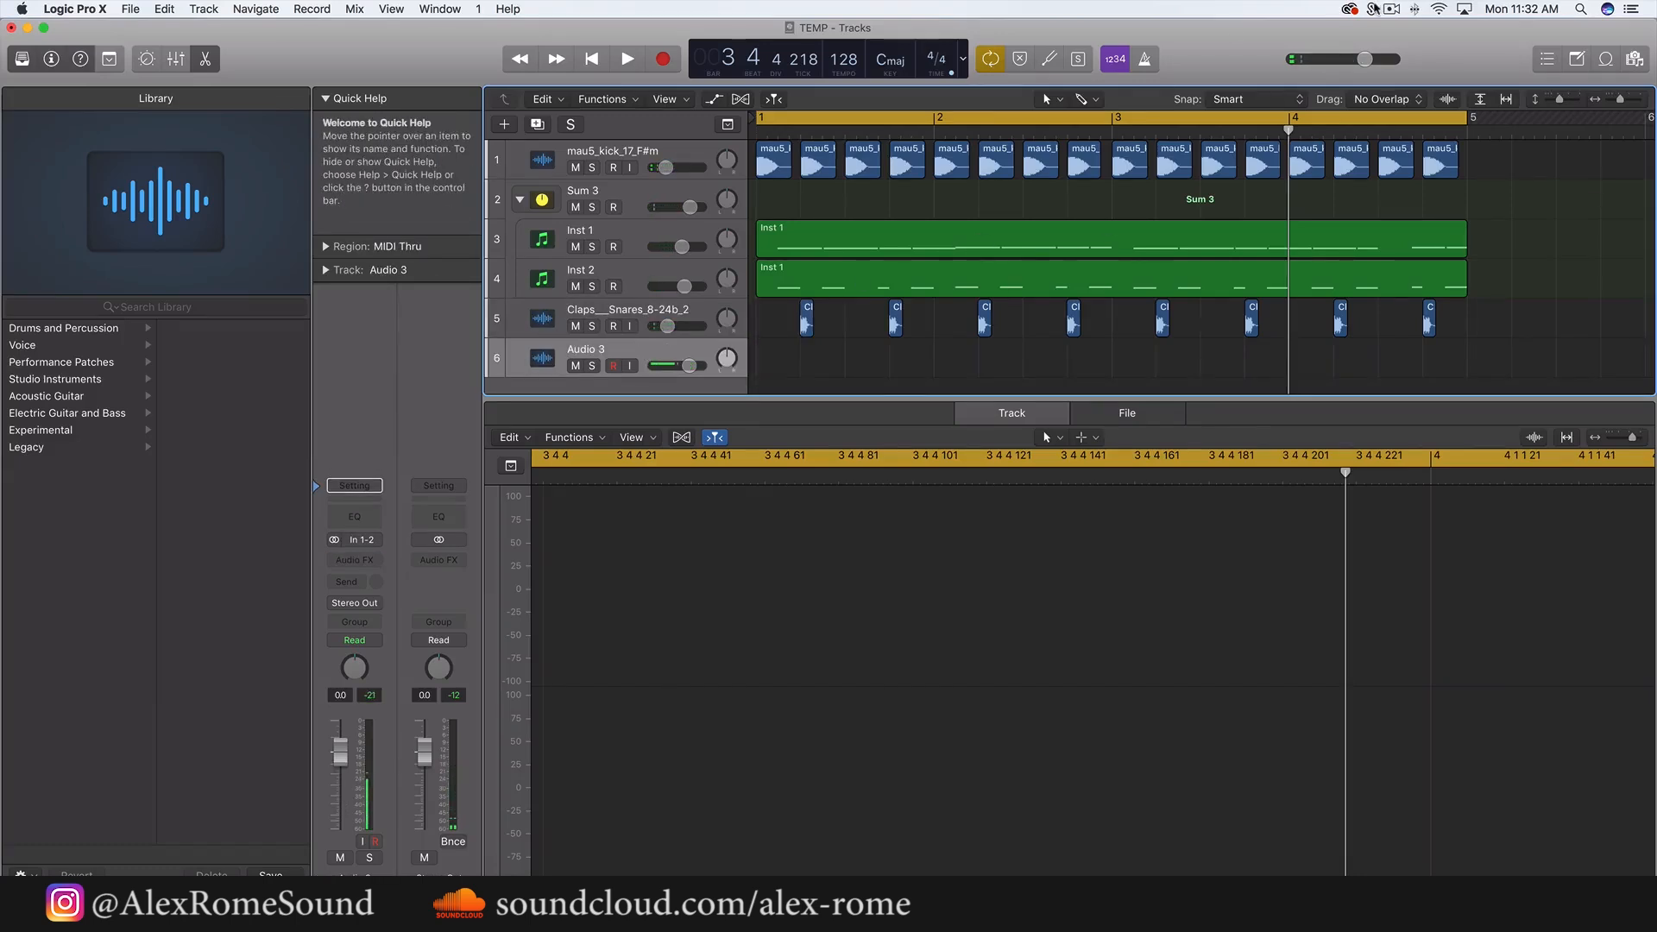
pyautogui.click(1372, 10)
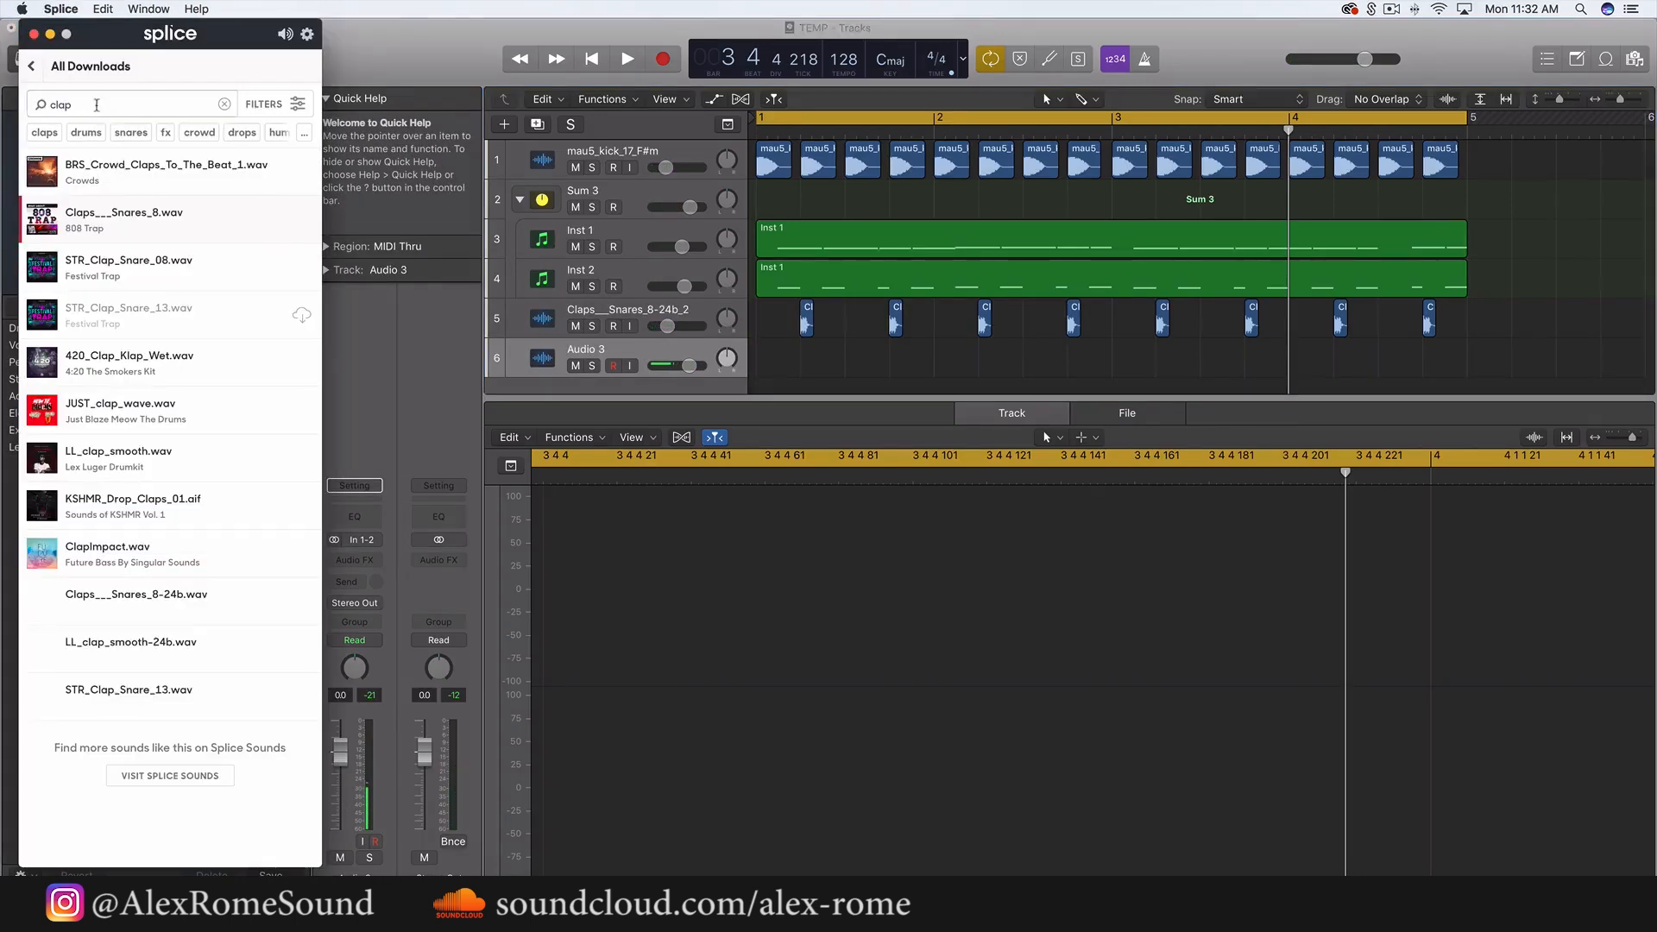
pyautogui.press('BackSpace')
pyautogui.write('hi')
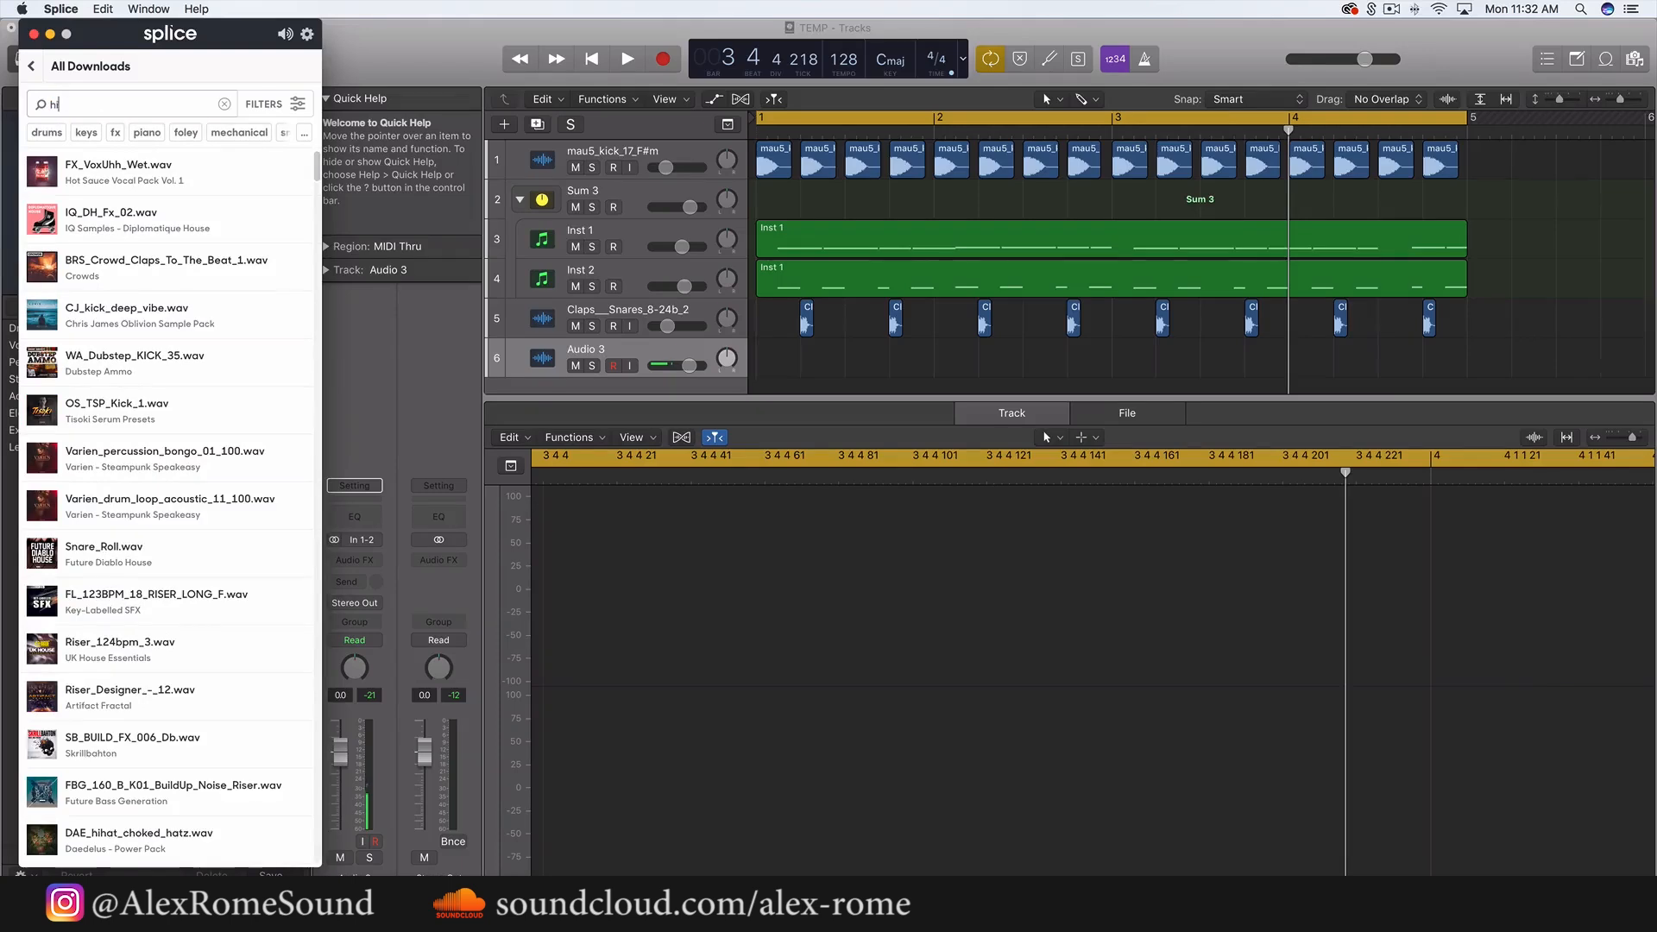
pyautogui.write('h')
pyautogui.click(35, 35)
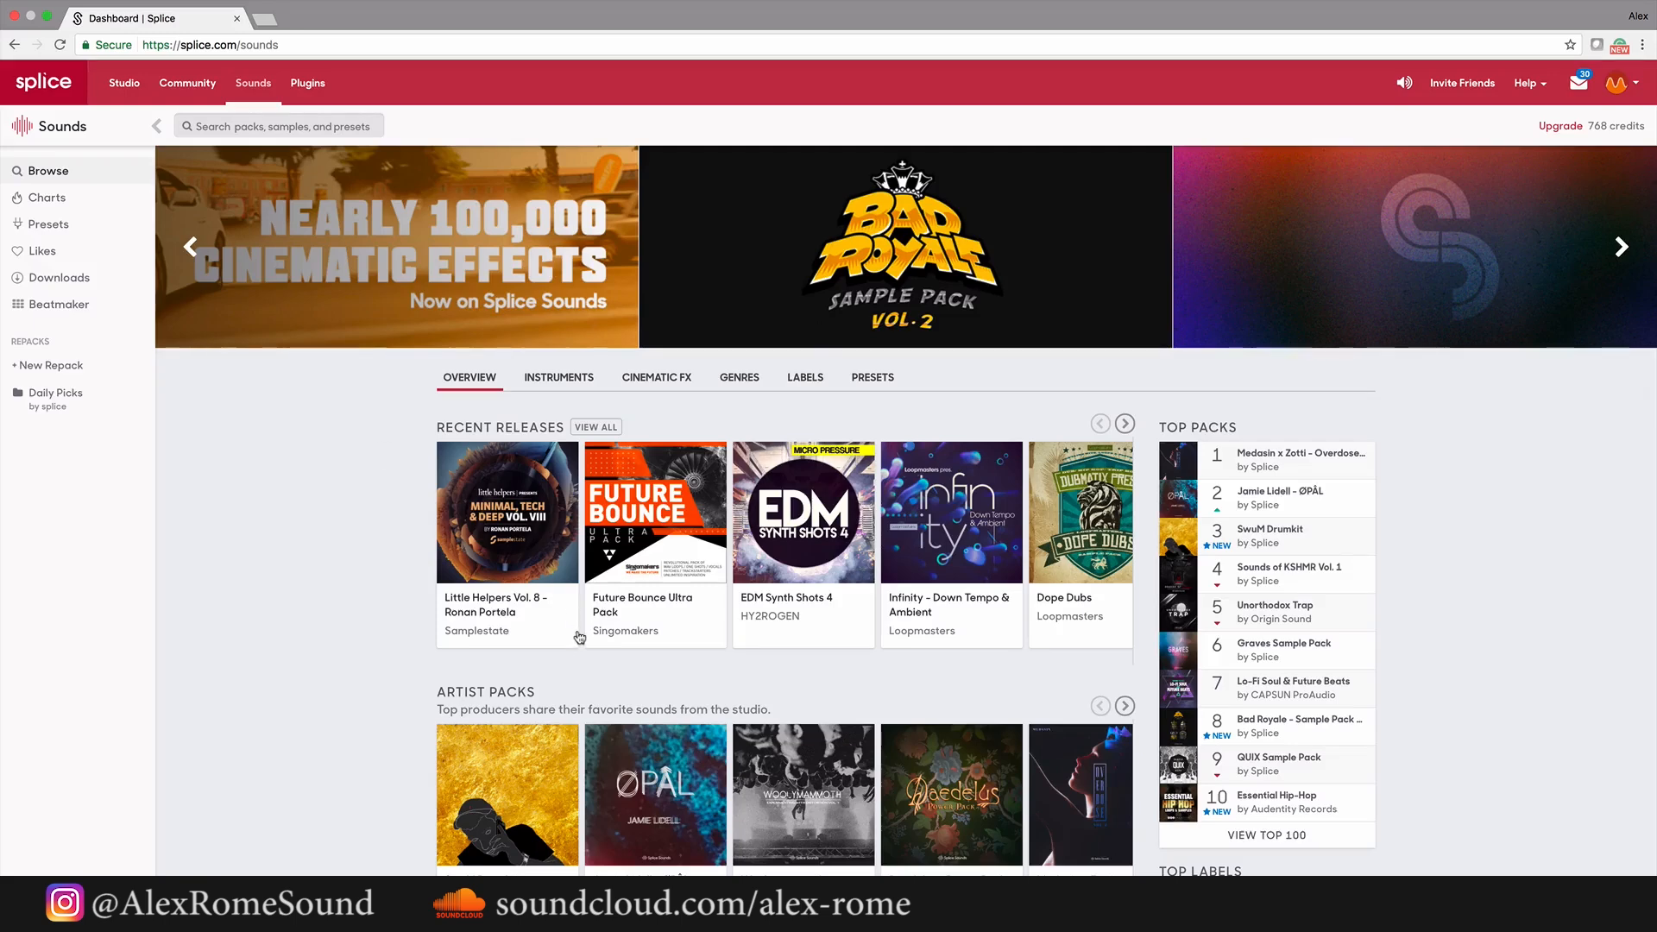
# - Search Splice Sounds on the website for "hihat" and filter the samples by the closed and hats tags
pyautogui.click(212, 133)
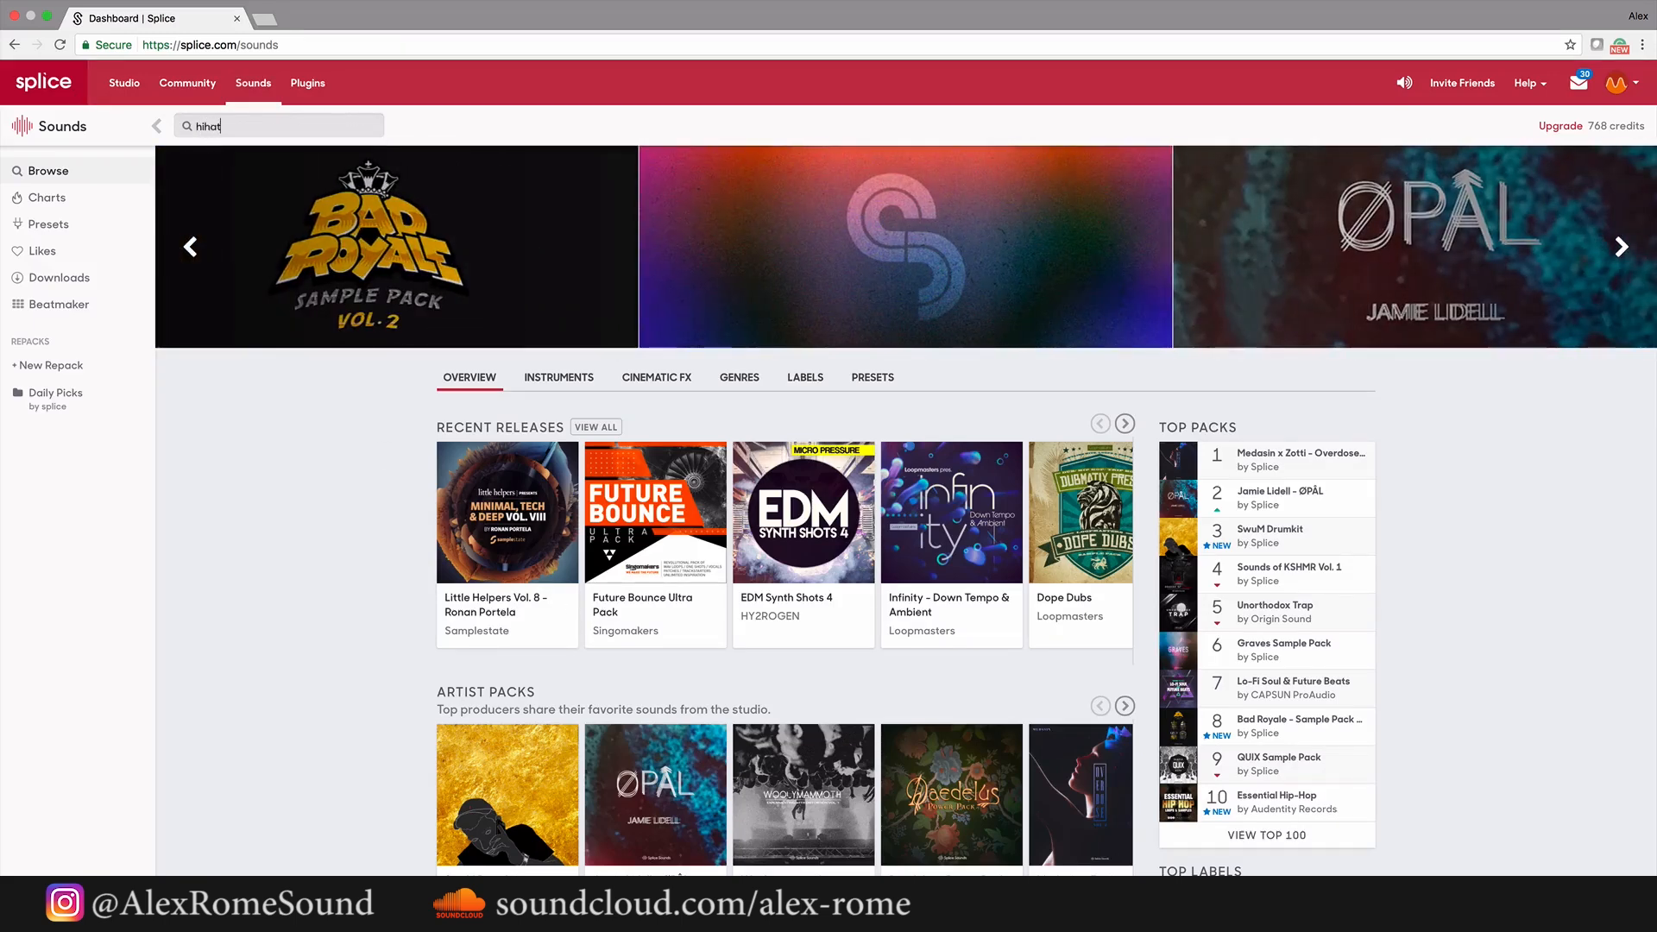
pyautogui.press('Return')
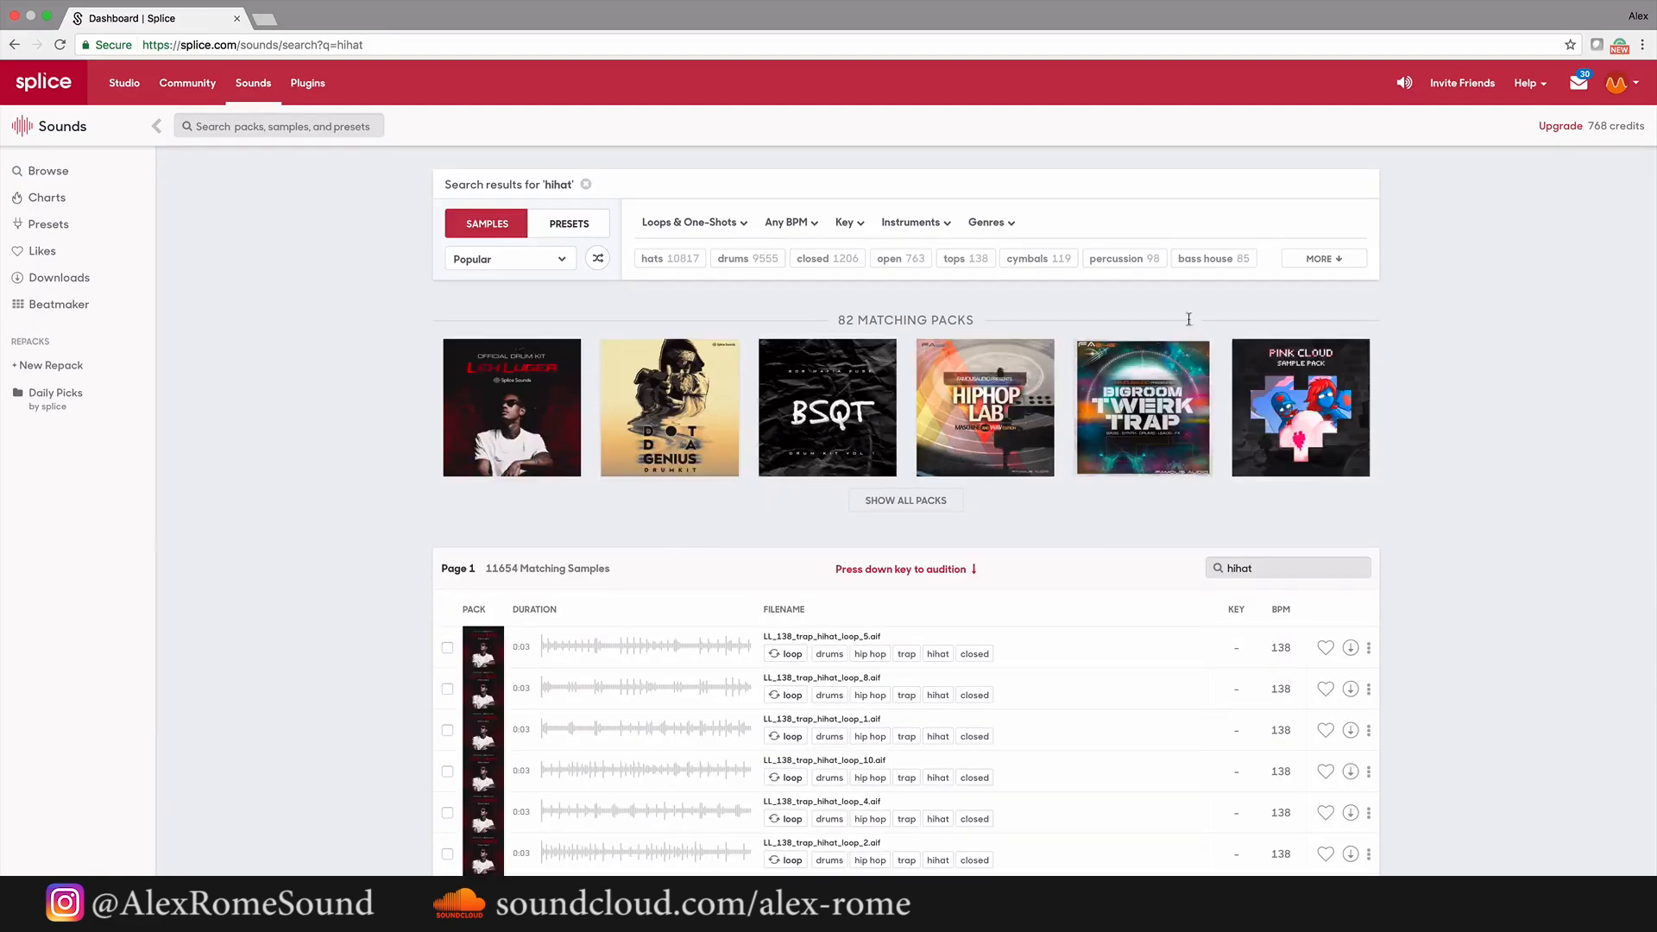
pyautogui.scroll(-5, 1067, 446)
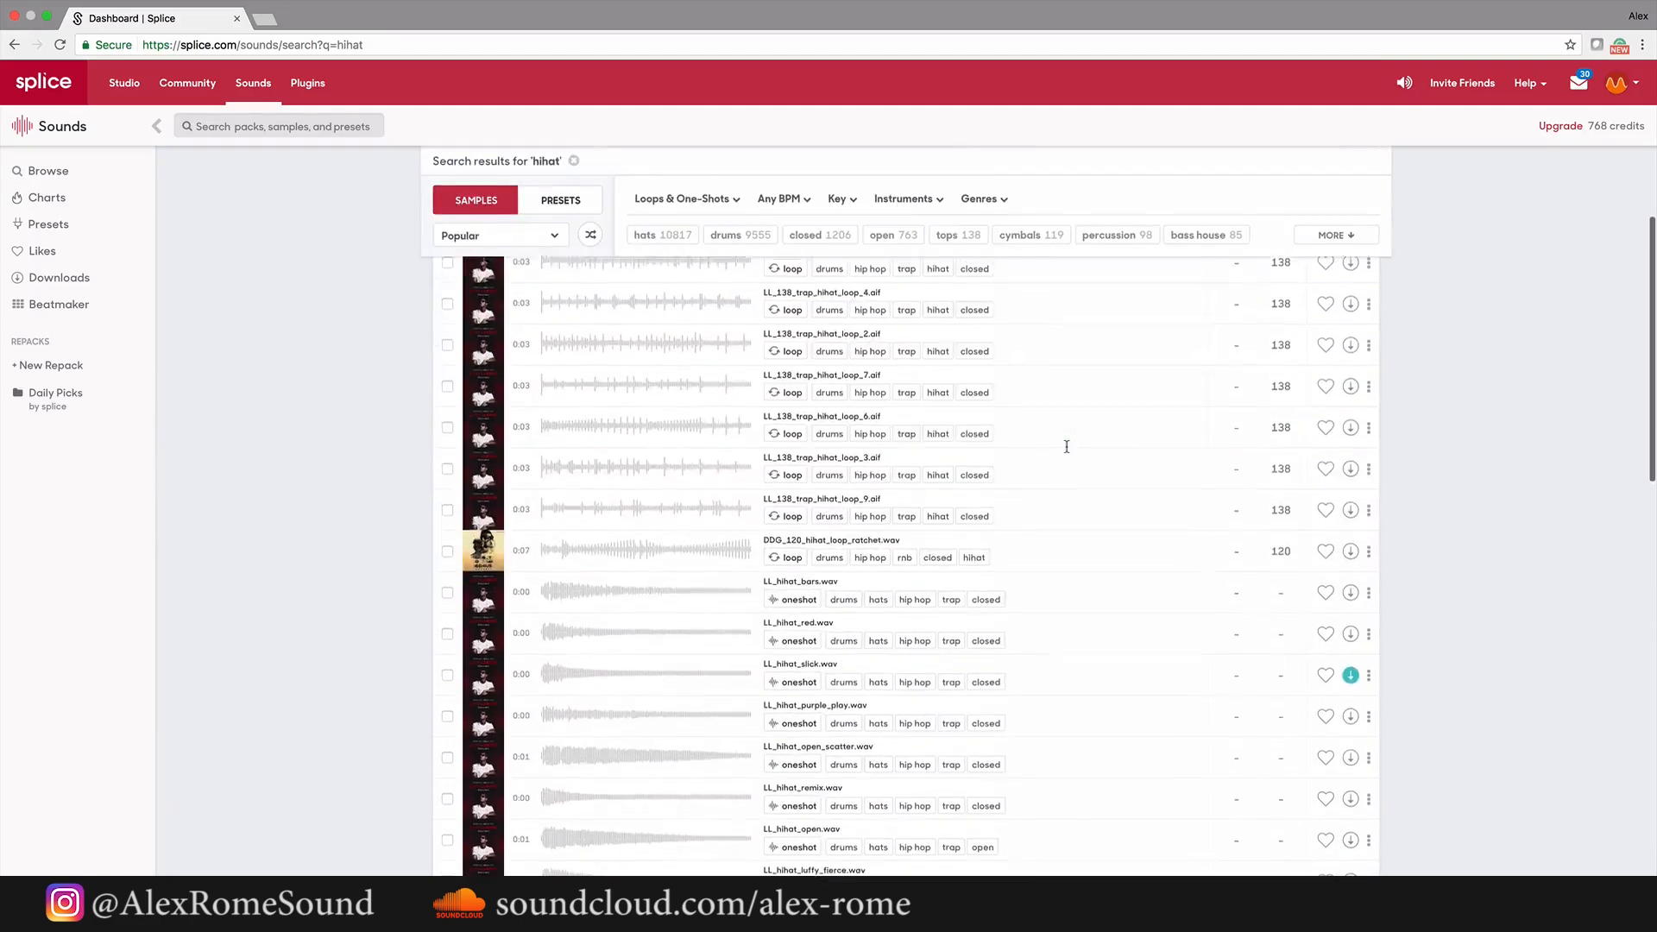
pyautogui.scroll(5, 992, 423)
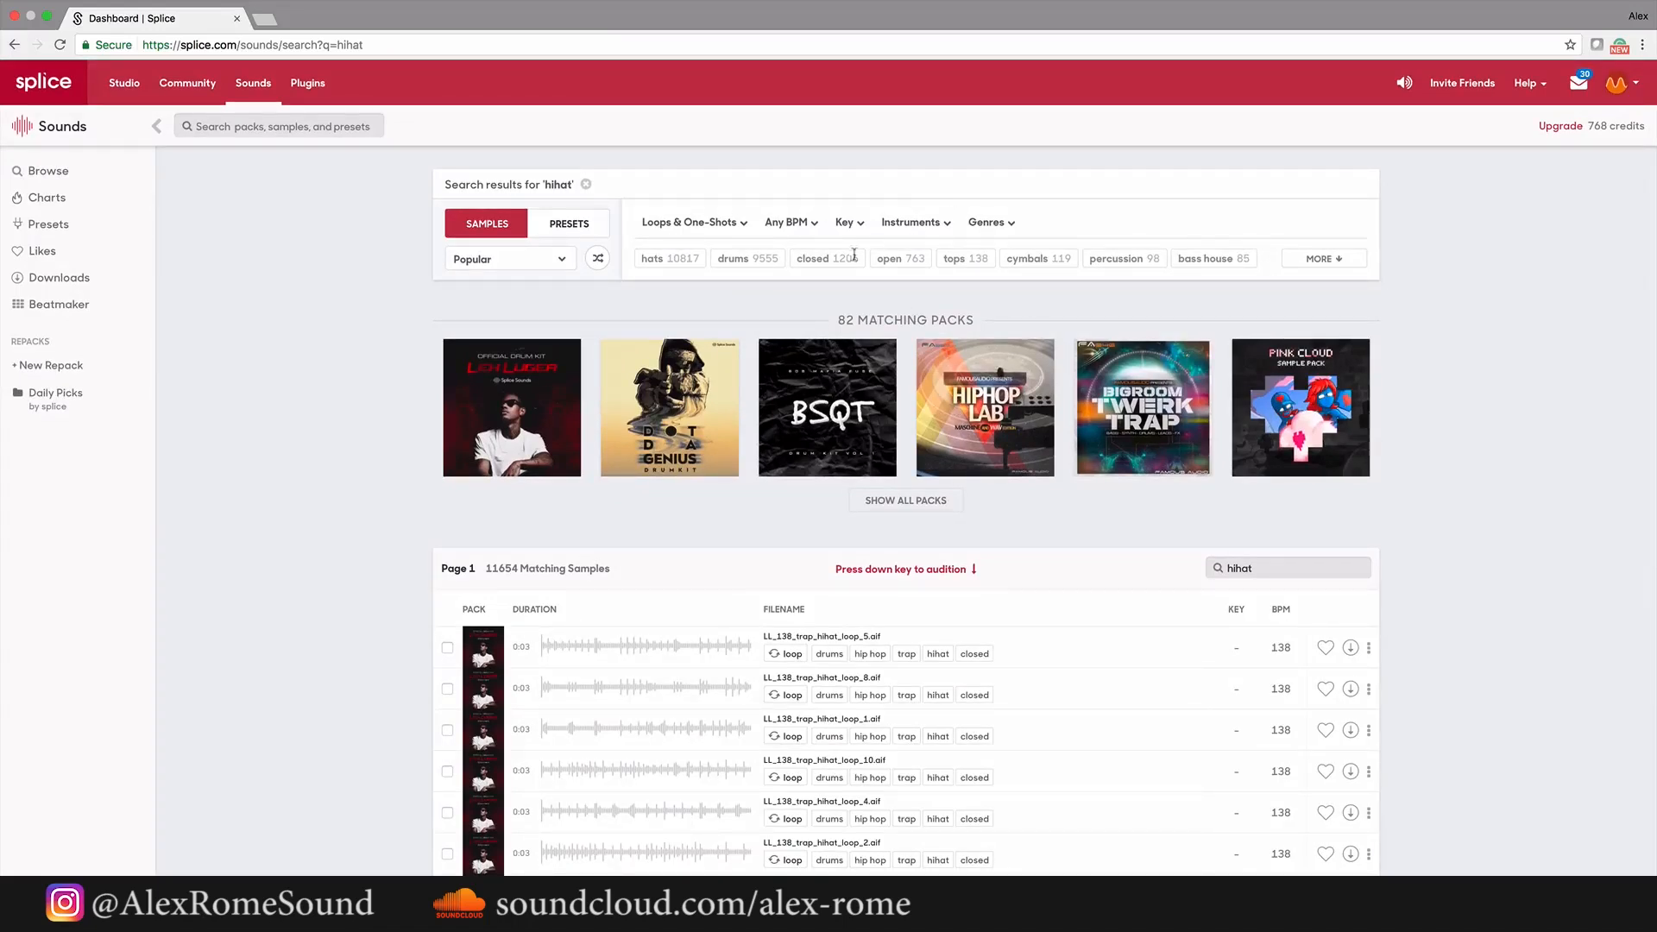
pyautogui.click(825, 259)
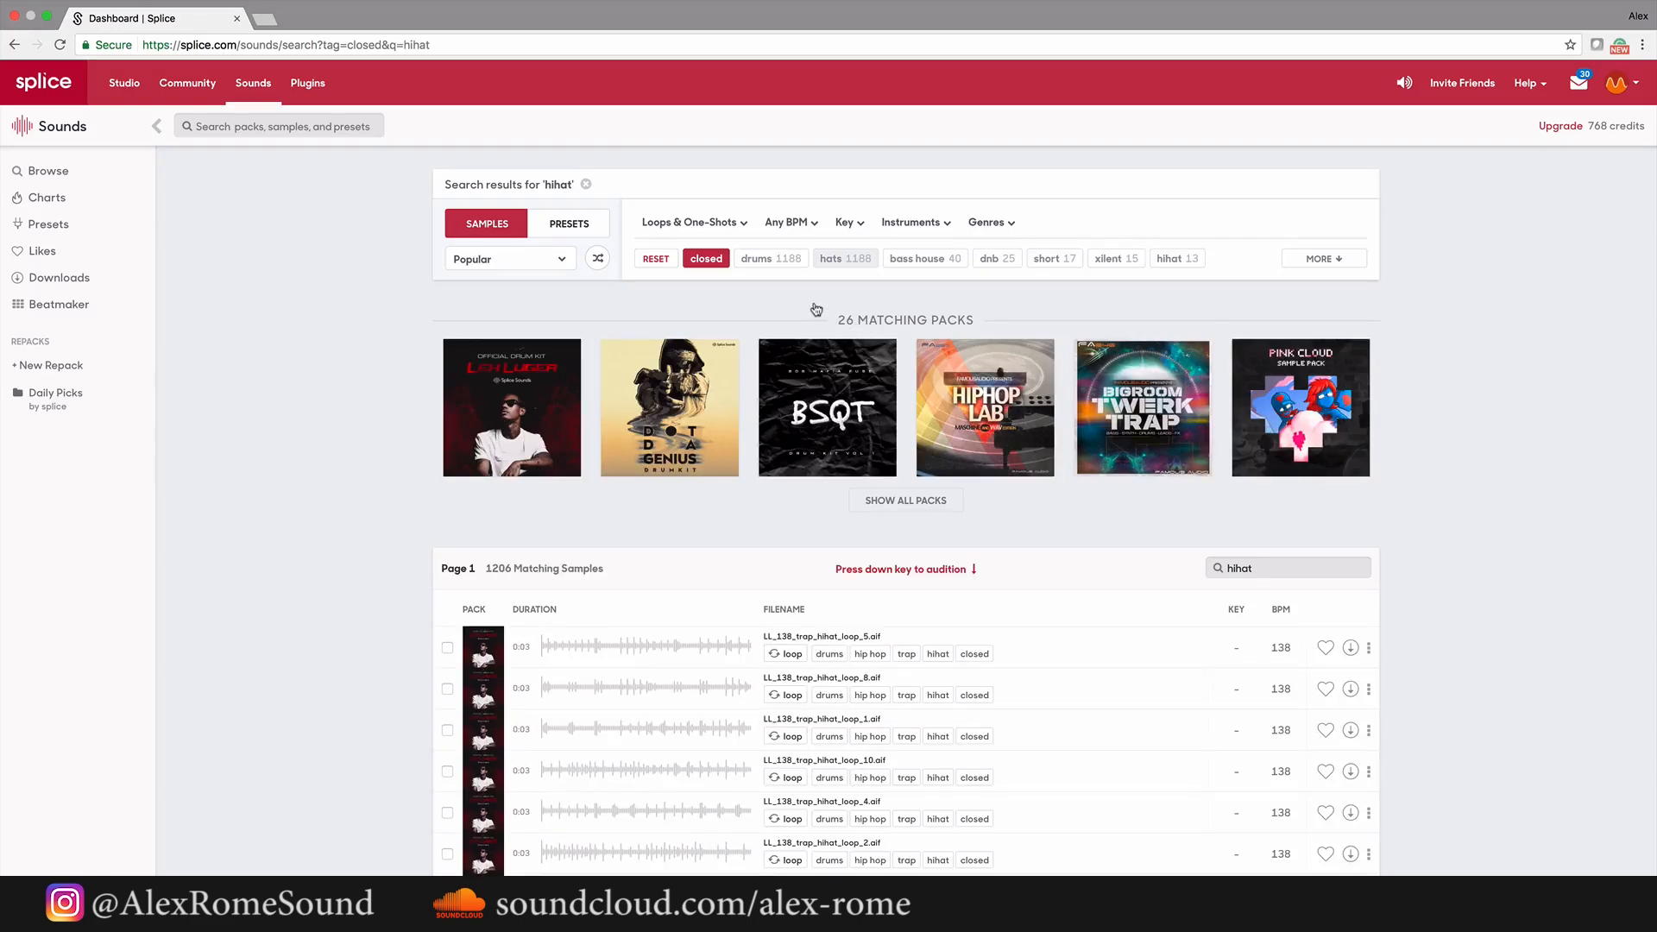
pyautogui.click(843, 259)
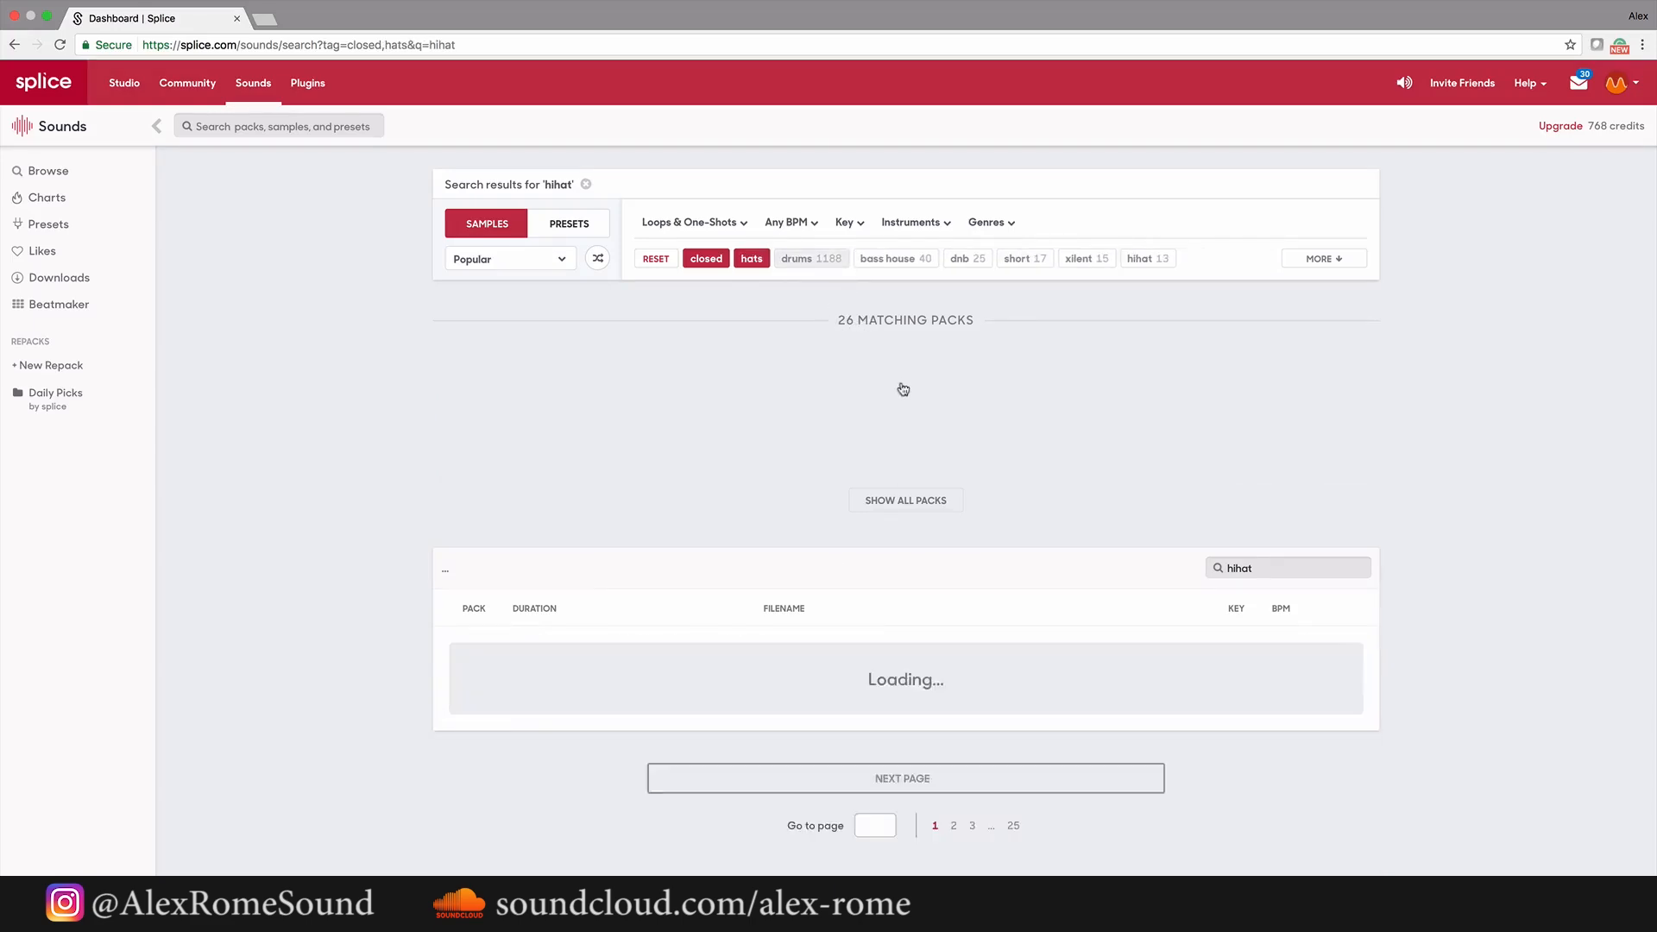
# - Go to page 20 of the closed hi-hat results and download TD2_Closed_Hihat_030_FRK.wav
pyautogui.scroll(-1, 881, 659)
pyautogui.scroll(-3, 881, 659)
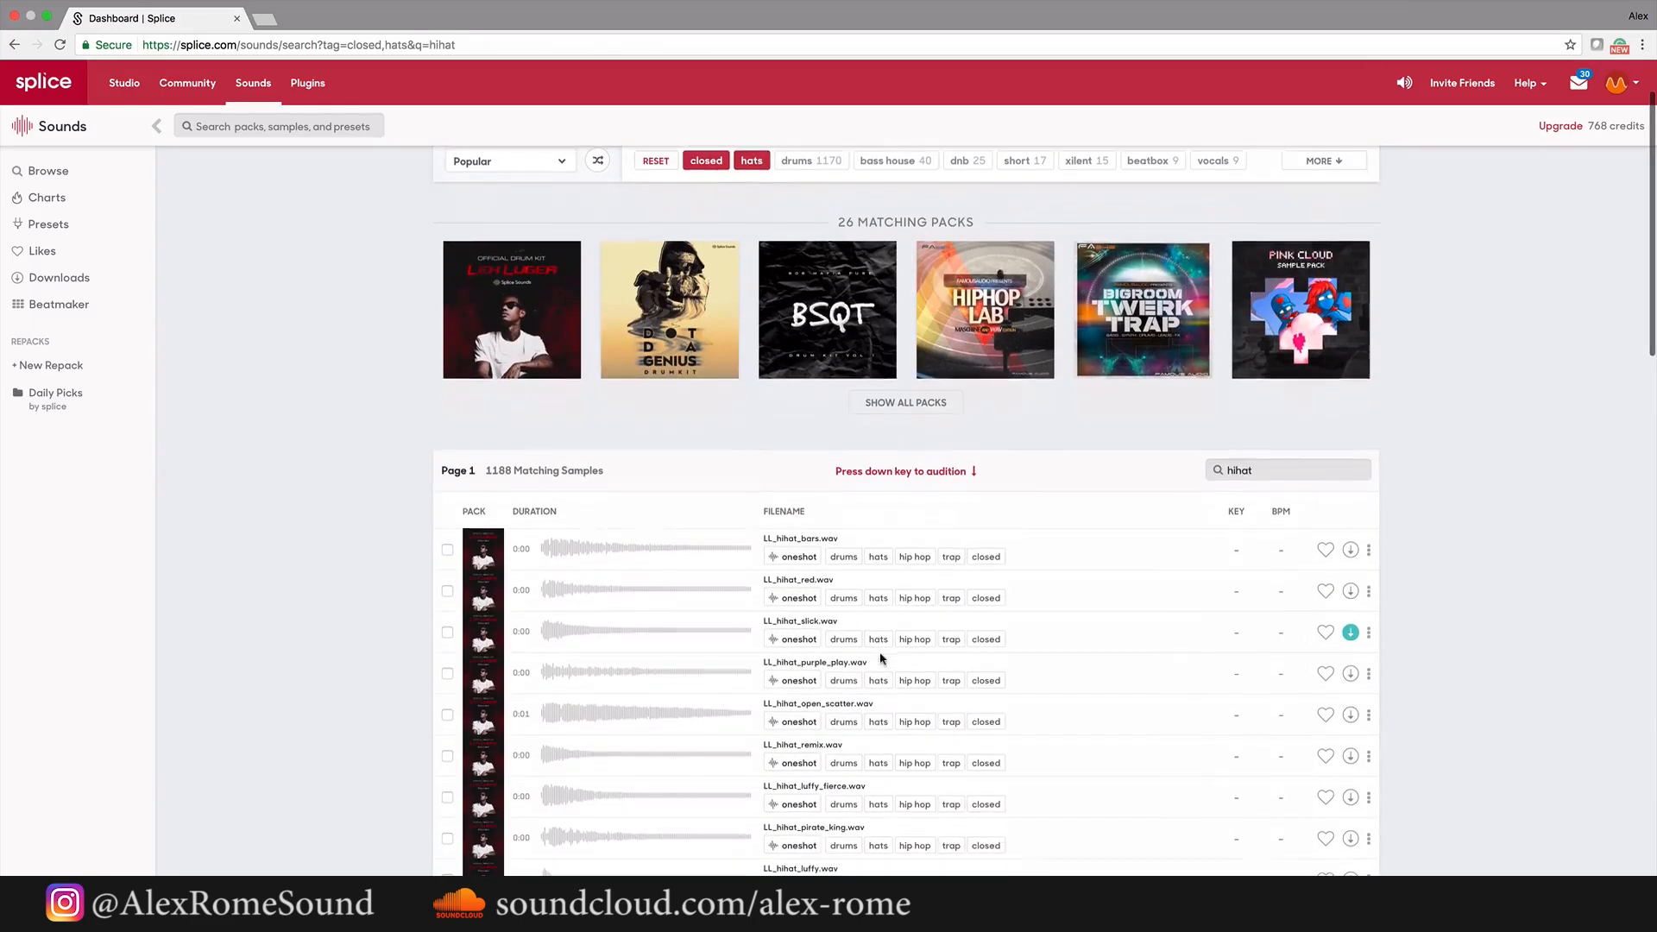
pyautogui.scroll(4, 880, 658)
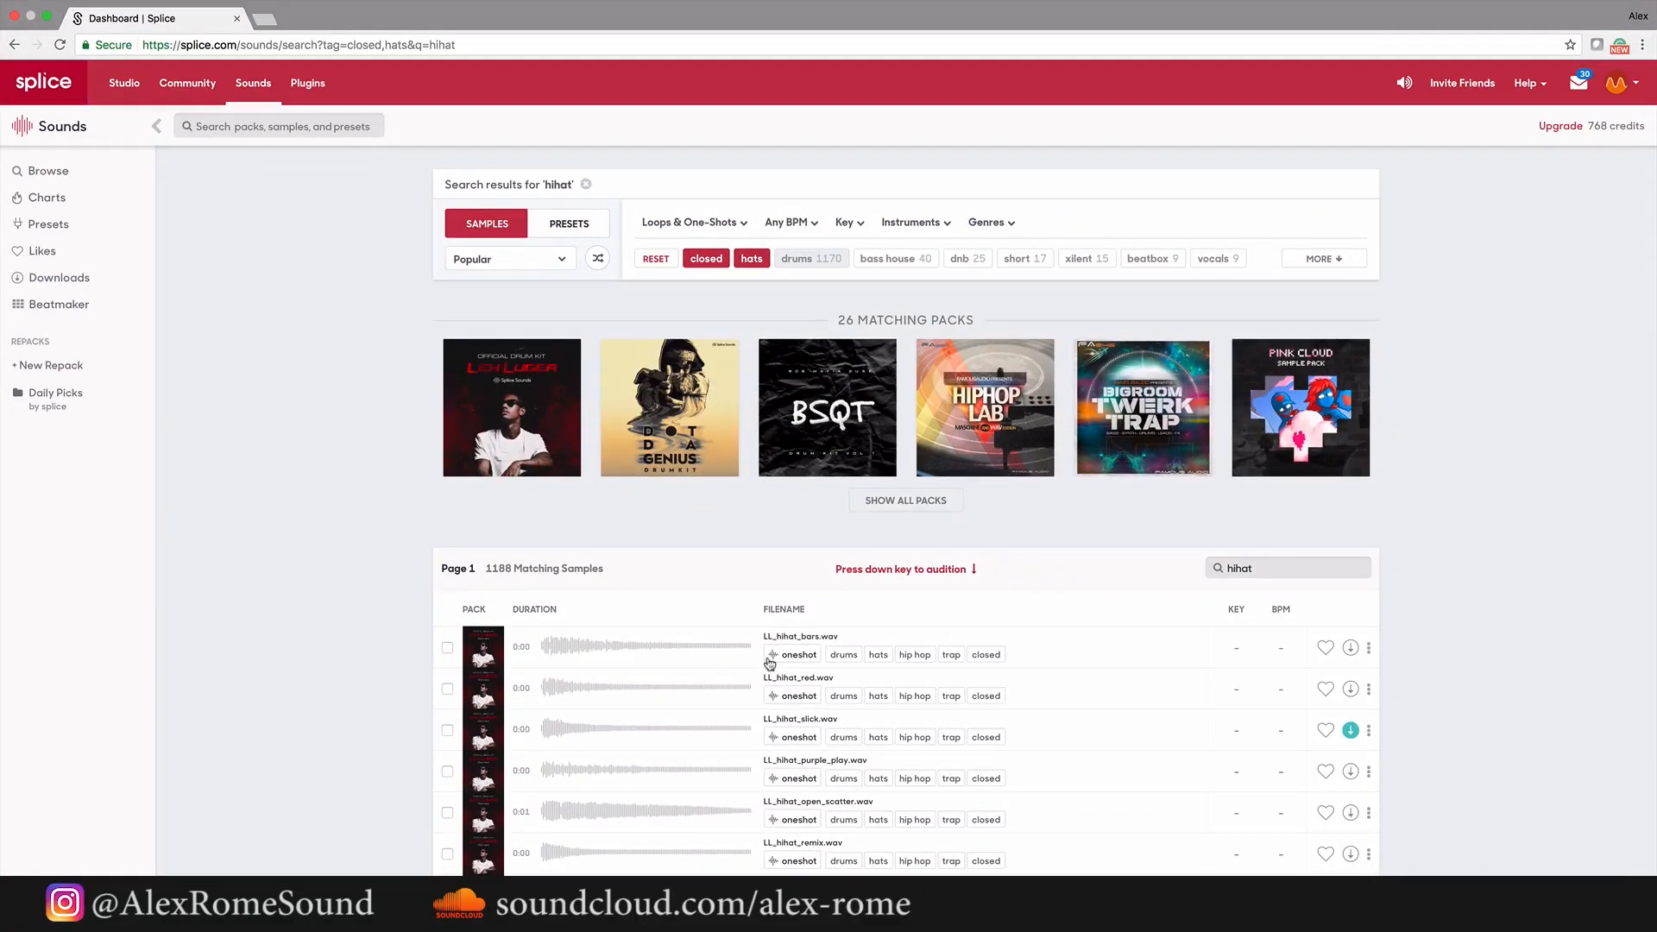
pyautogui.scroll(-15, 765, 663)
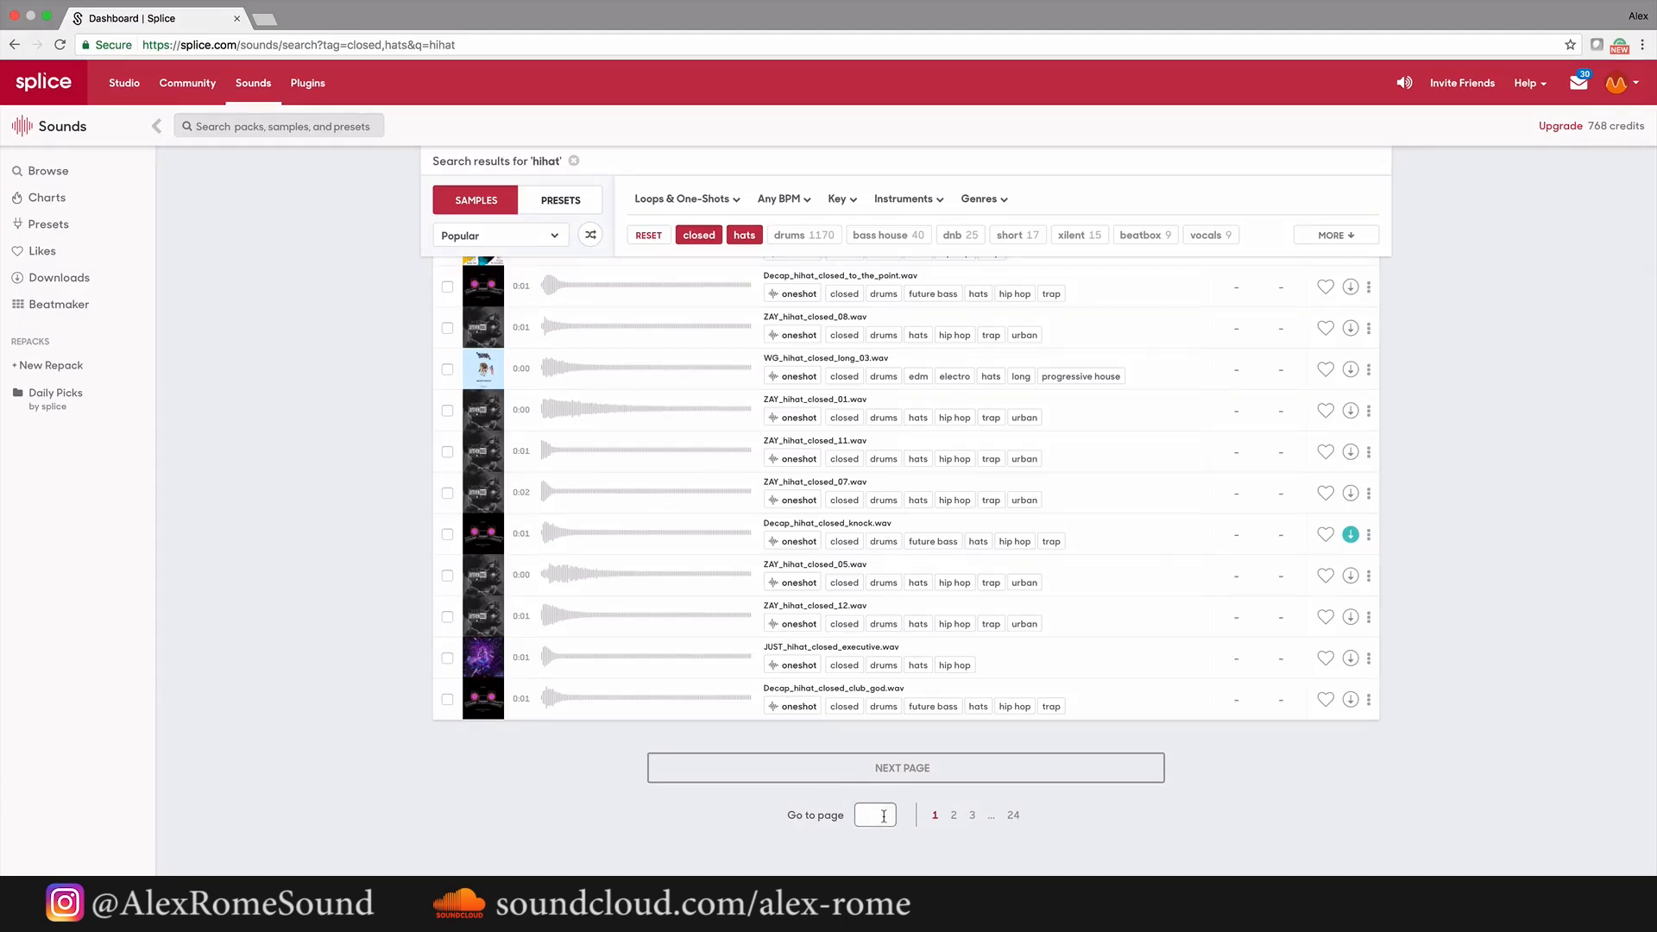
pyautogui.press('Return')
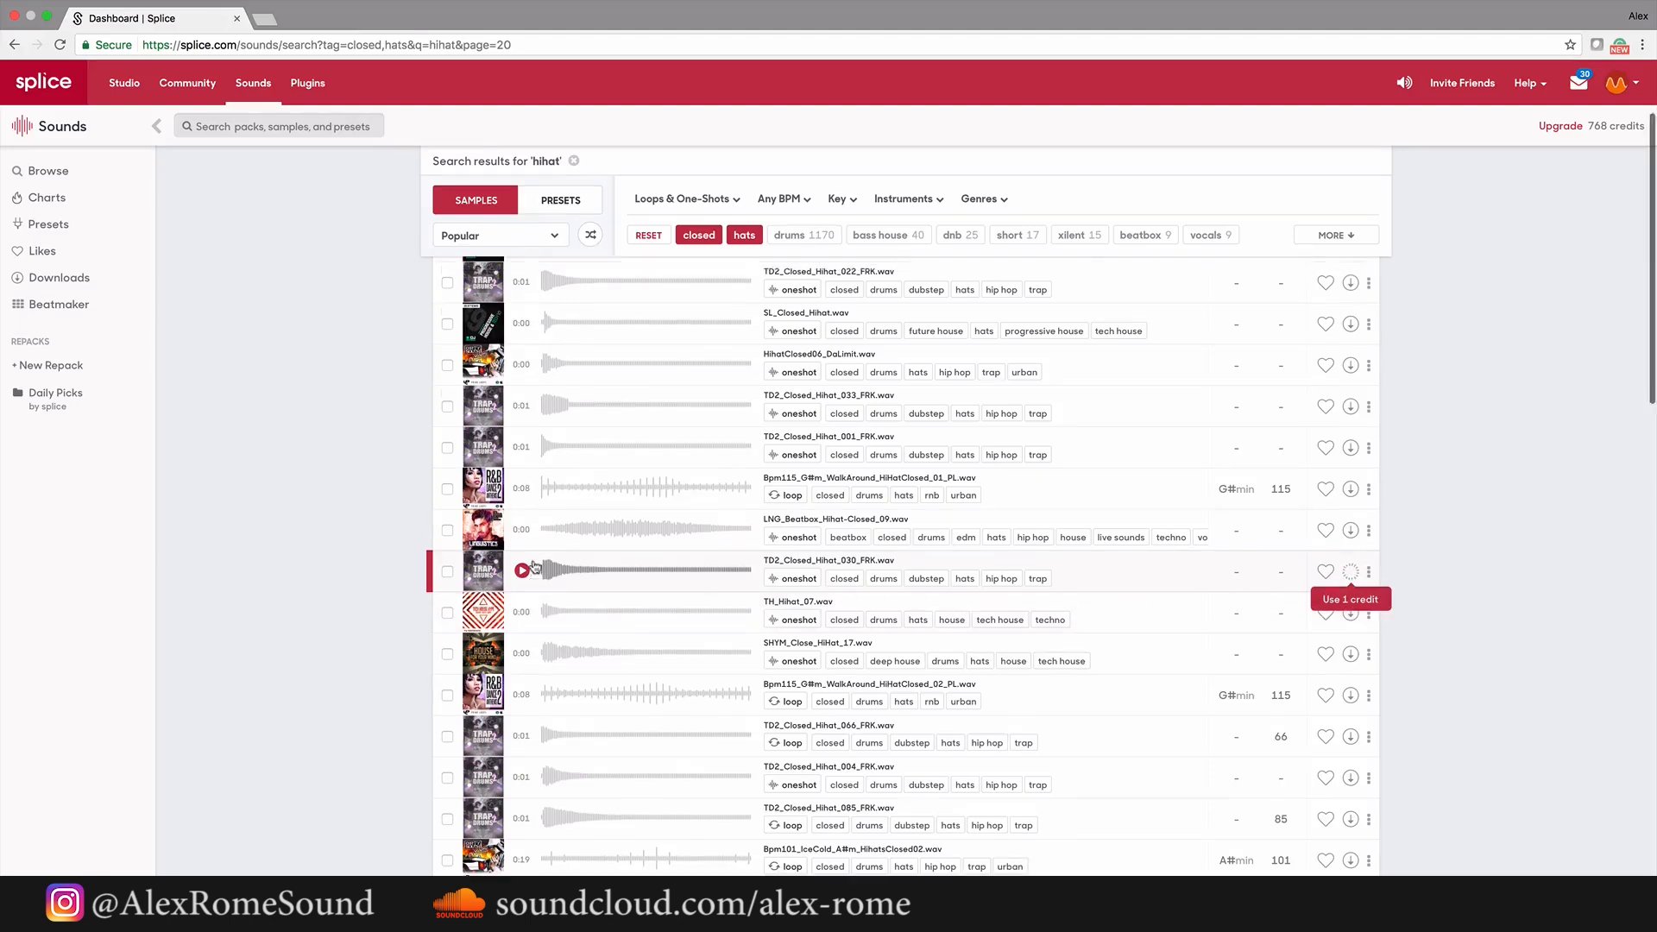
# - Audition more closed hi-hats, download TD2_Closed_Hihat_001_FRK.wav and TD2_Closed_Hihat_022_FRK.wav, and return to Logic Pro X
pyautogui.scroll(1, 552, 544)
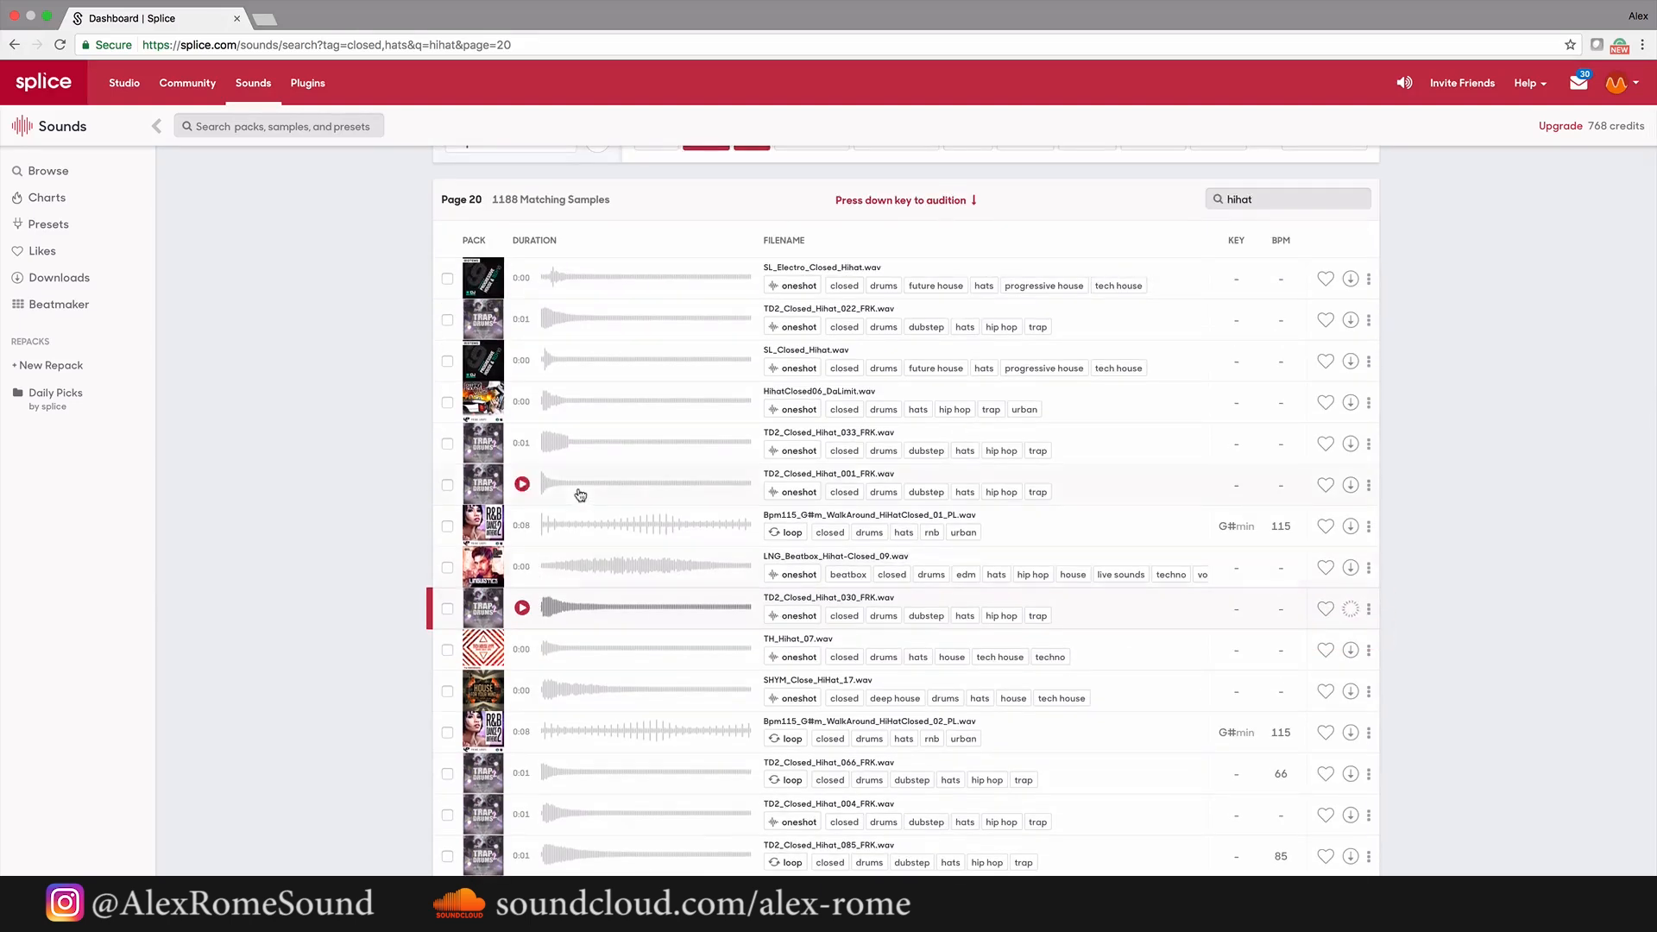
pyautogui.click(526, 484)
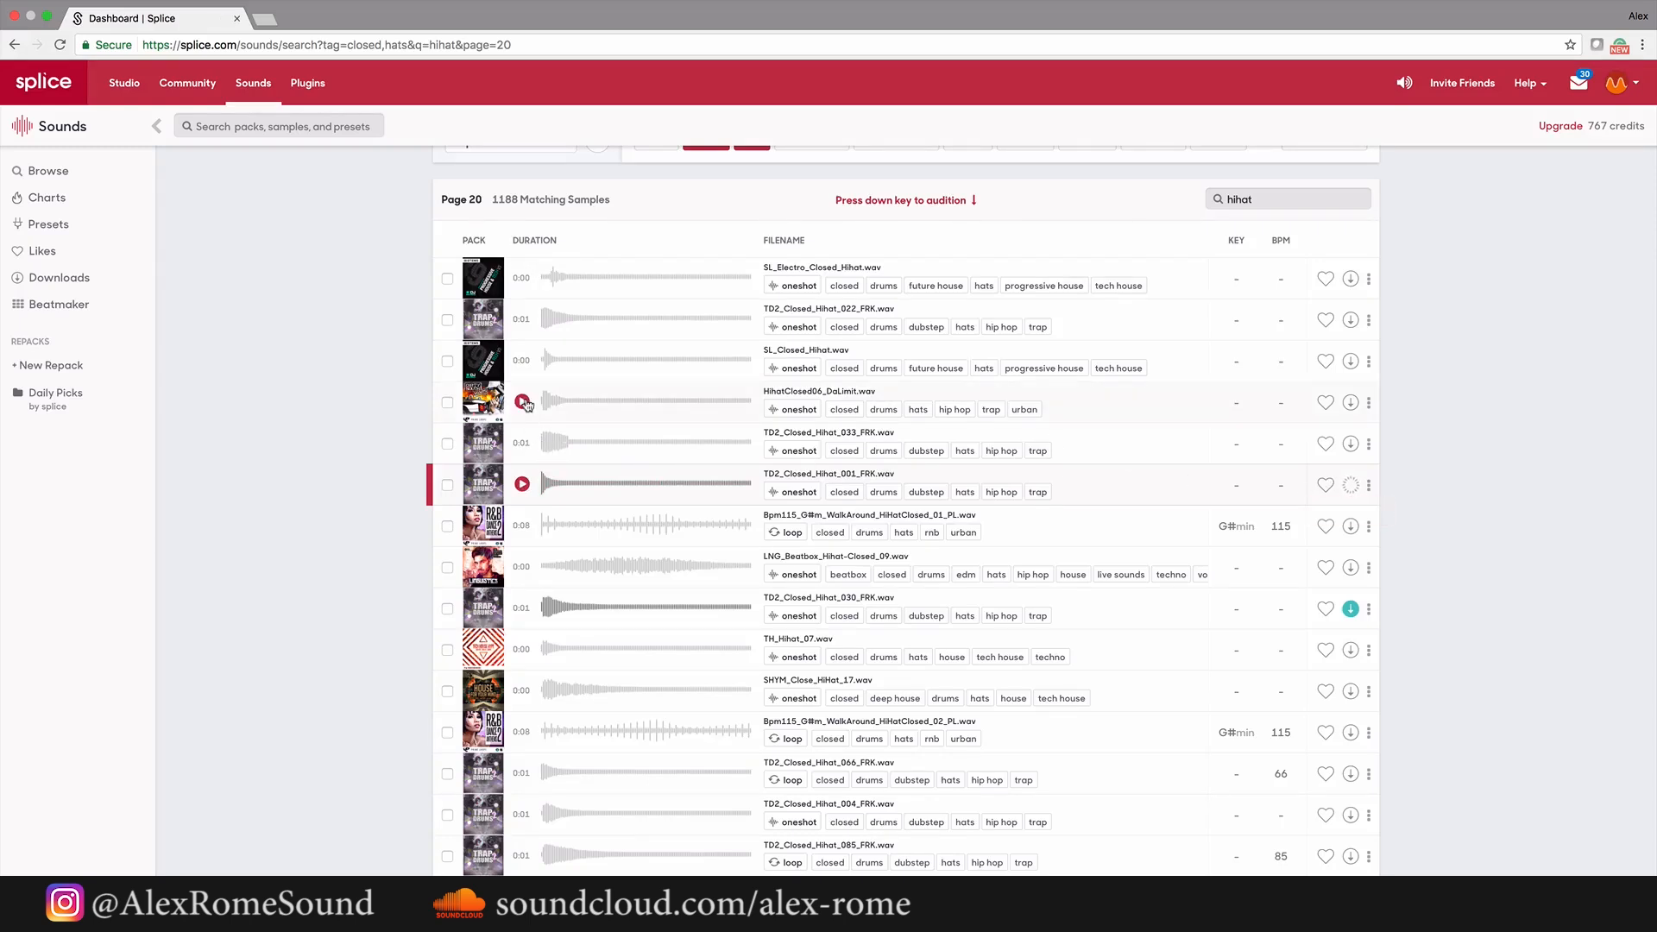
pyautogui.click(523, 402)
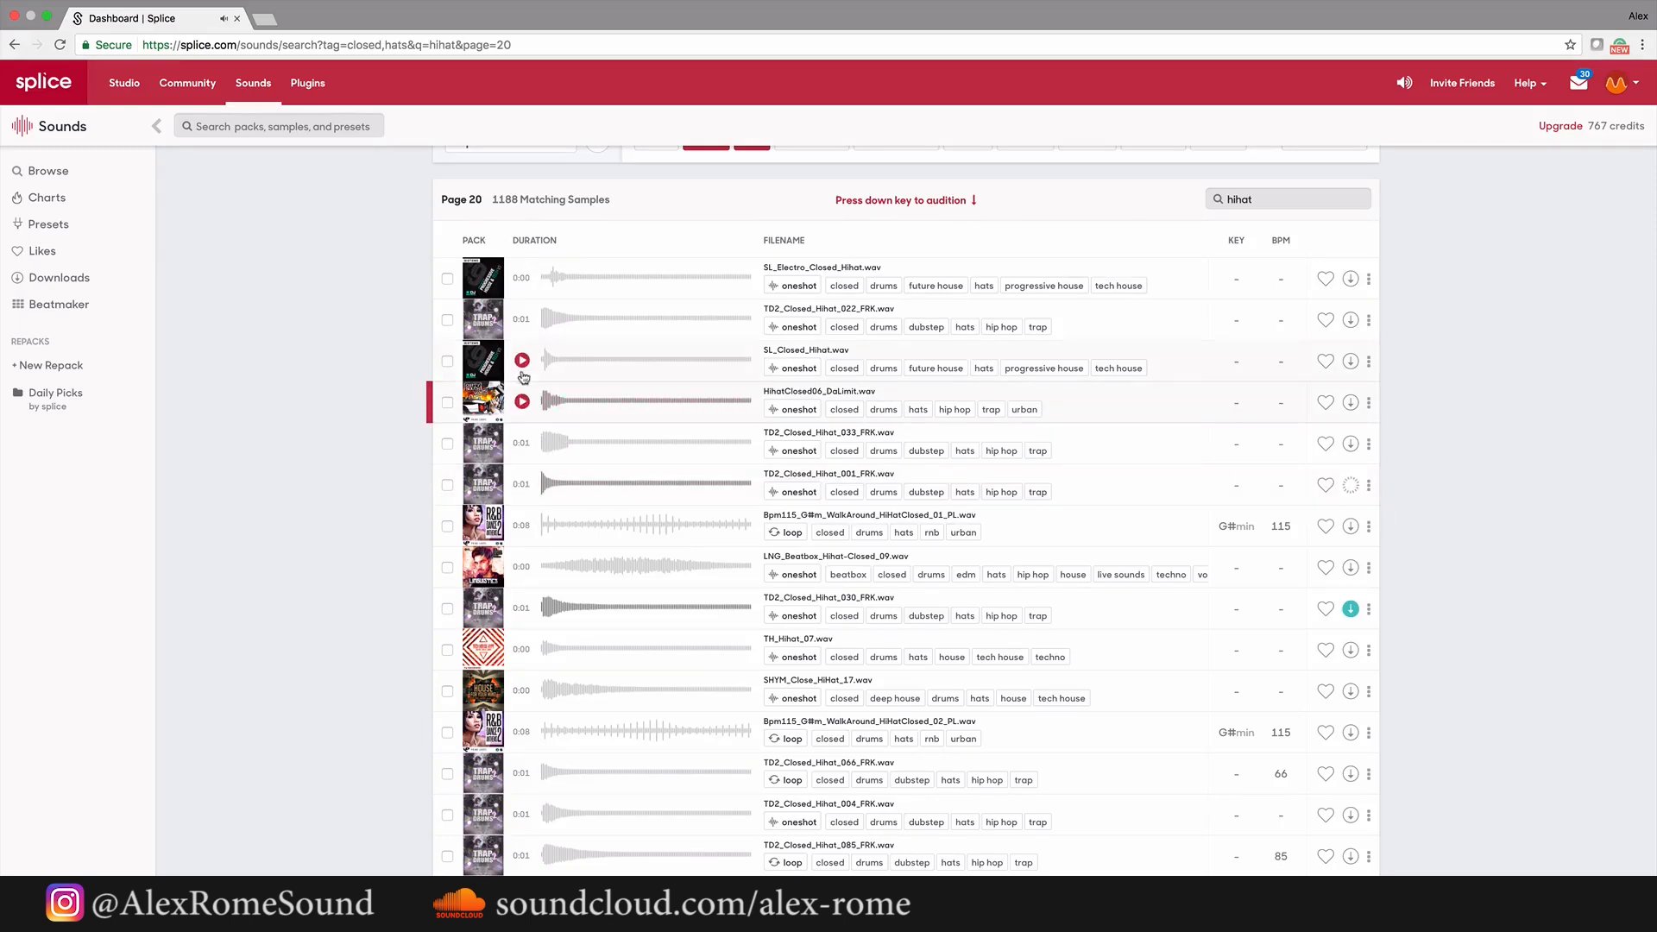
pyautogui.click(522, 361)
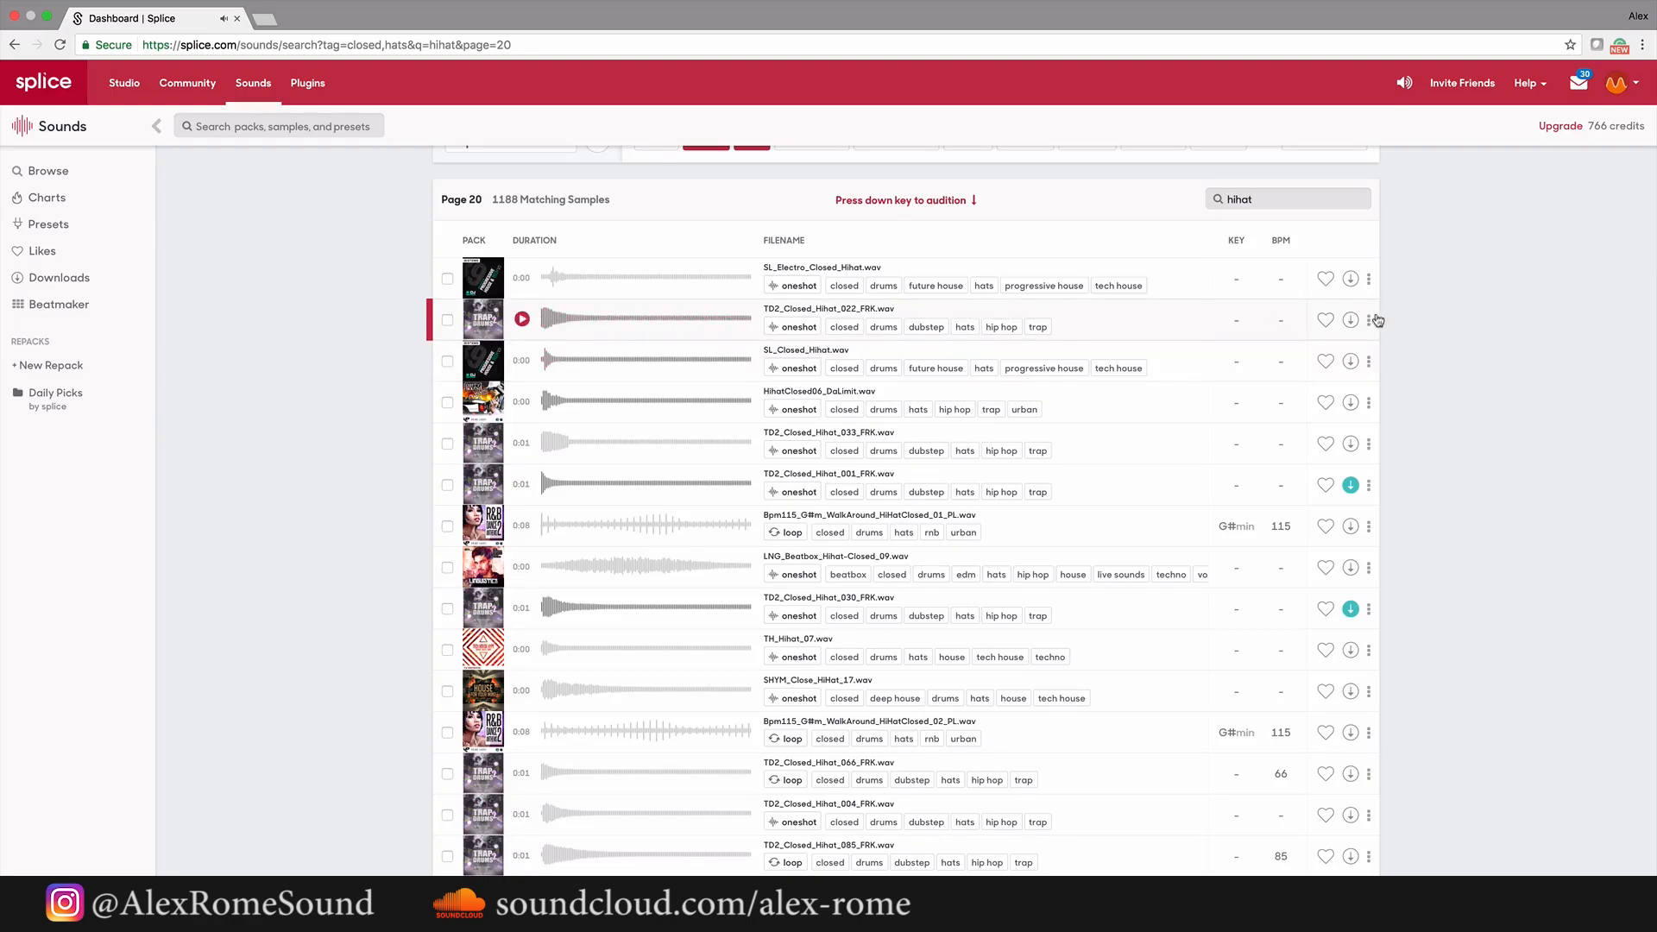
pyautogui.hotkey('ctrl', 'Left')
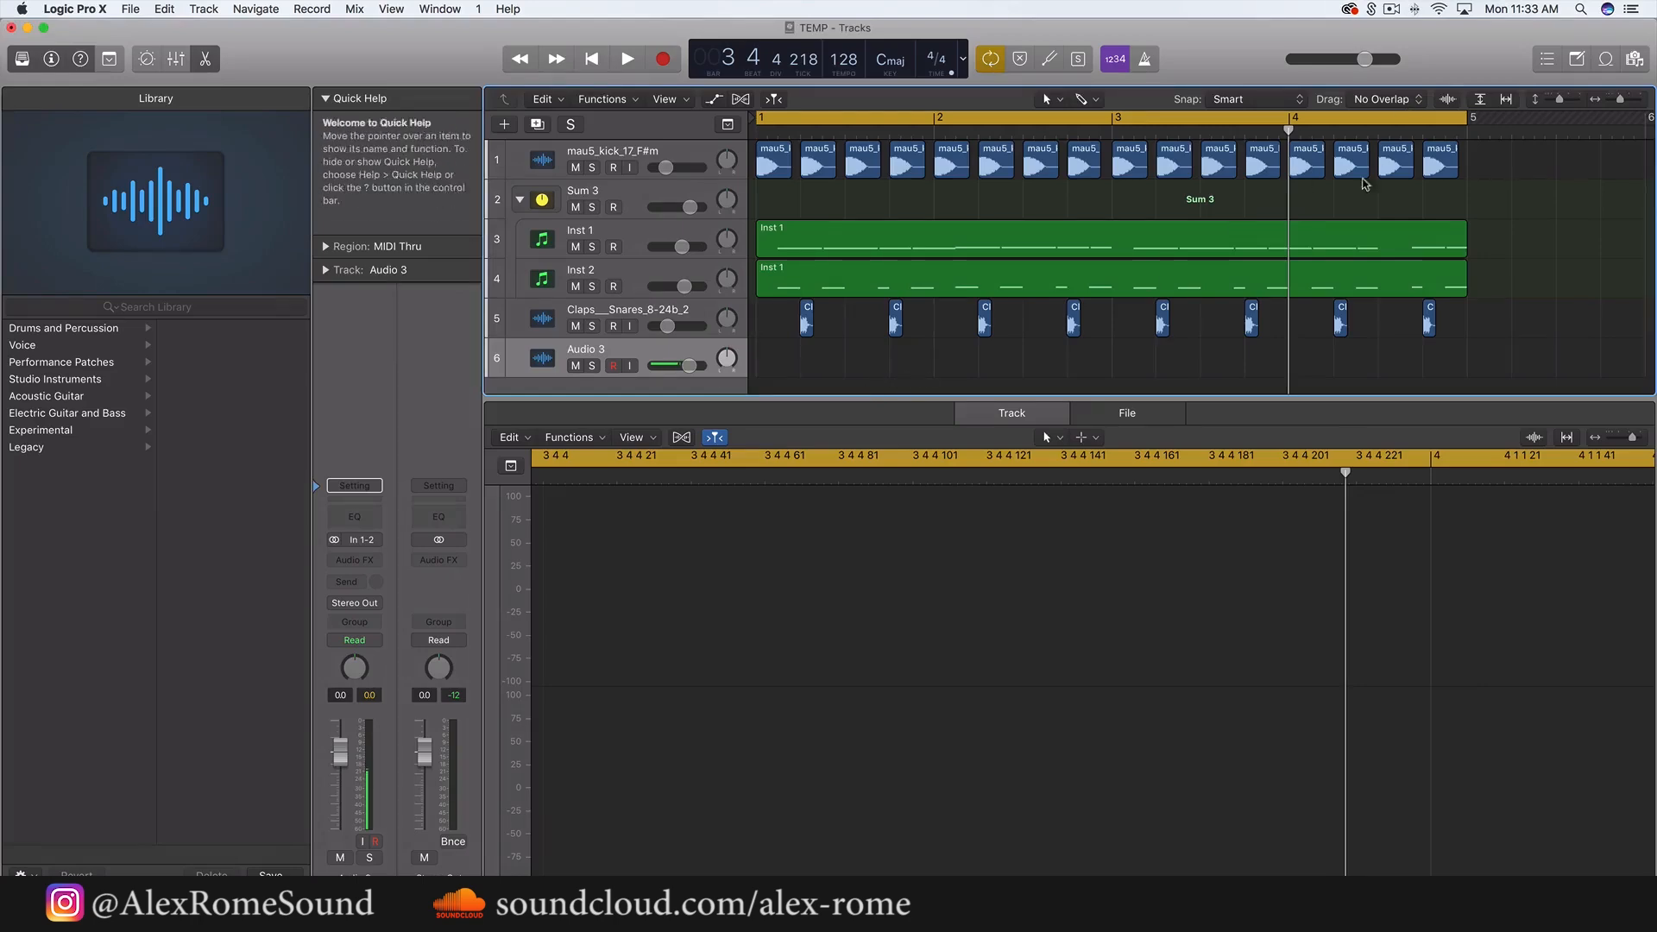
pyautogui.hotkey('ctrl', 'Right')
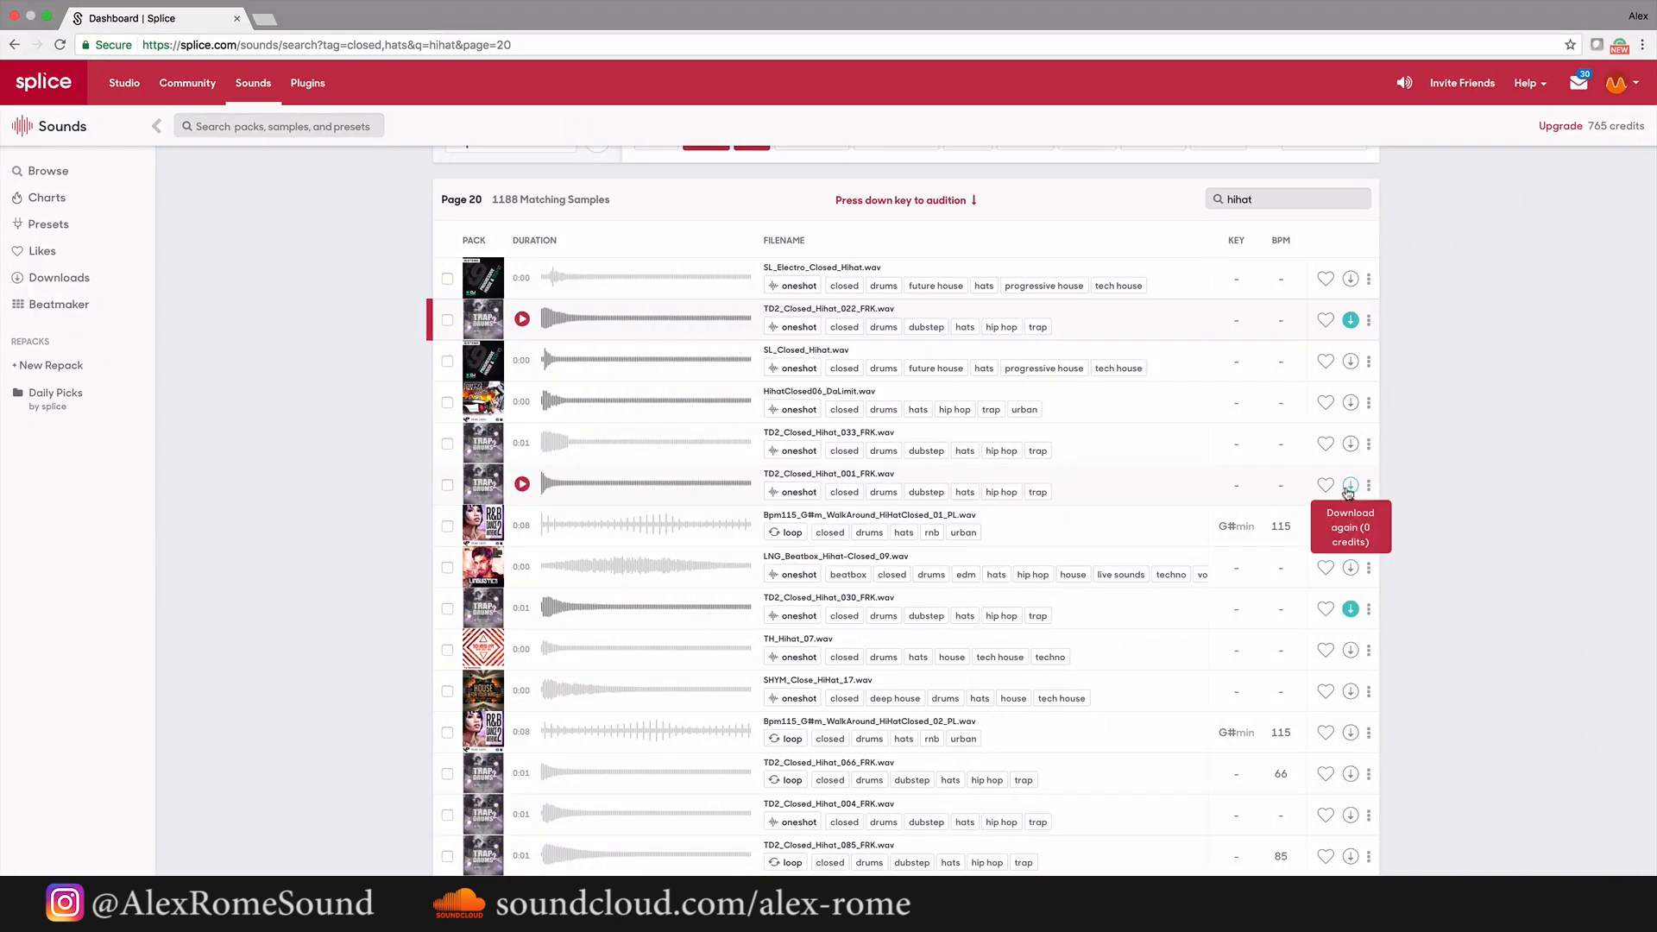
pyautogui.hotkey('ctrl', 'Left')
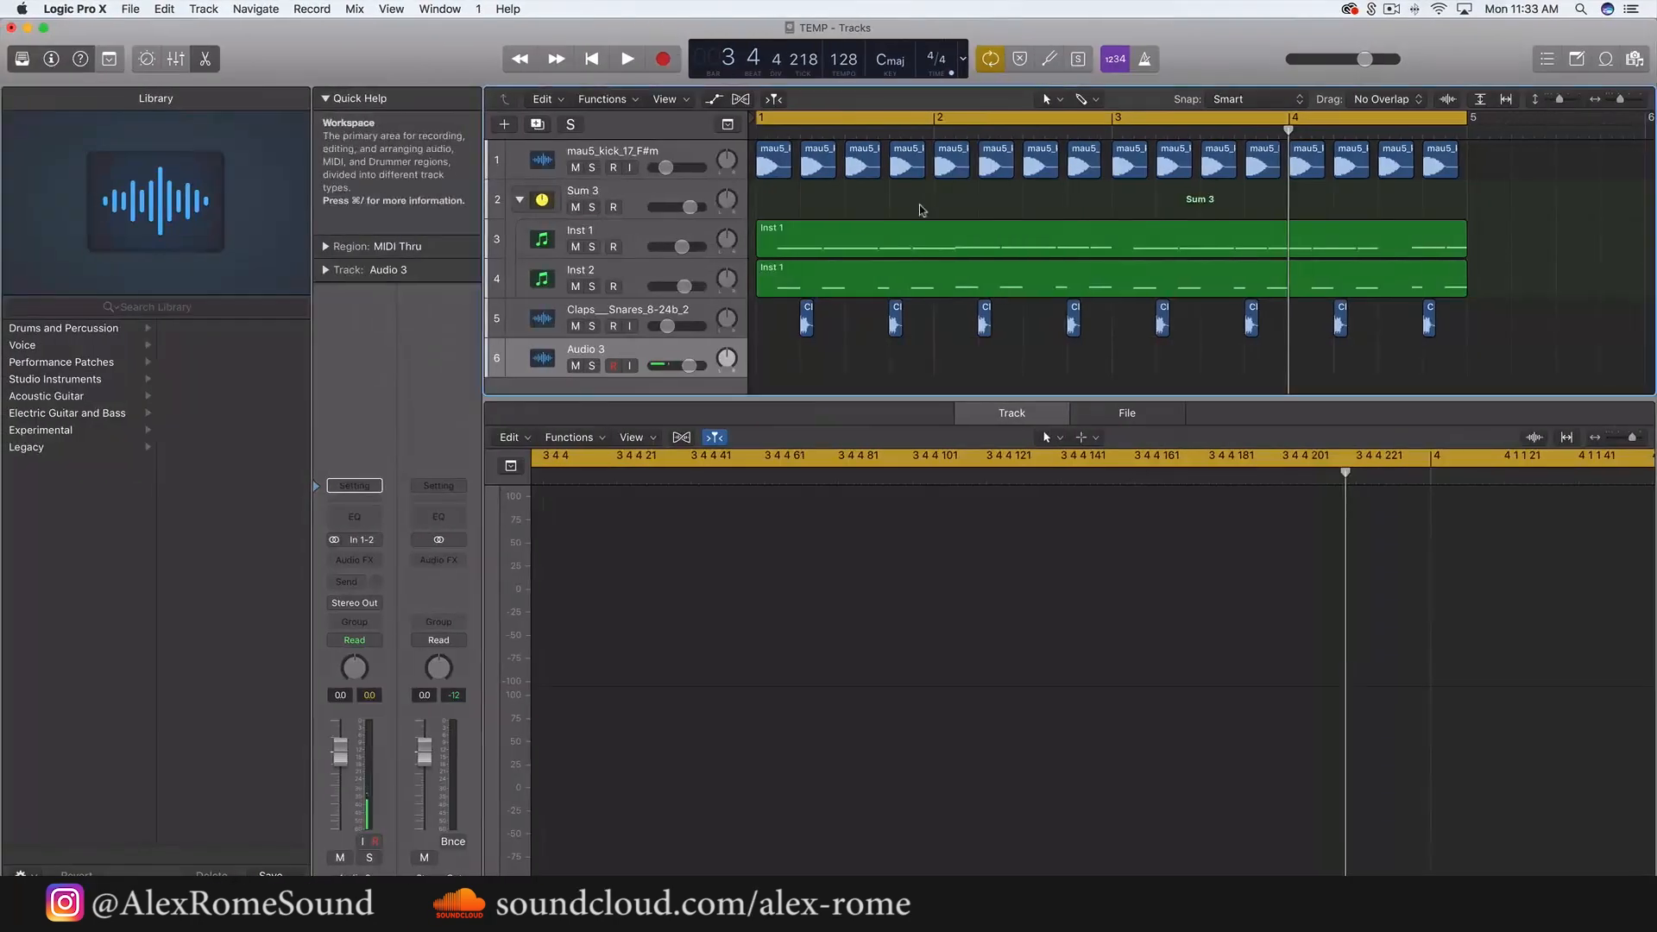
# - Place TD2_Closed_Hihat_030_FRK.wav from the Splice downloads on the new track at position 1 1 3 and loop it on each offbeat
pyautogui.click(1371, 8)
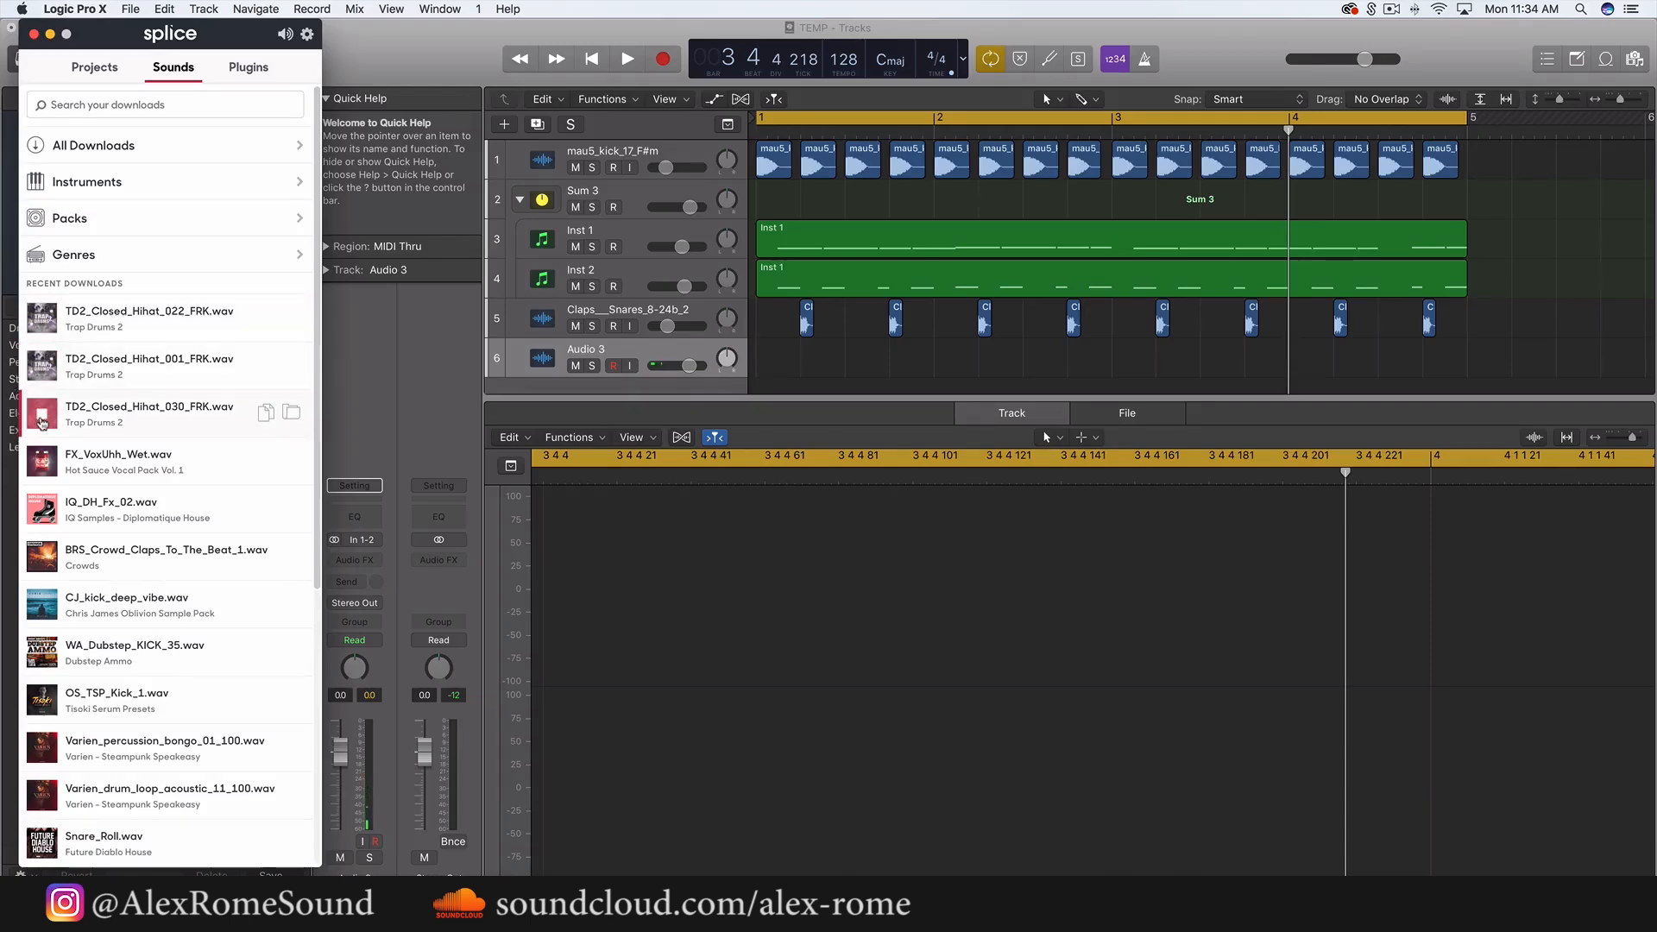
pyautogui.moveTo(95, 413); pyautogui.dragTo(962, 361)
pyautogui.click(892, 366)
pyautogui.press('super+Right')
pyautogui.press('super+Right')
pyautogui.press('super+Right')
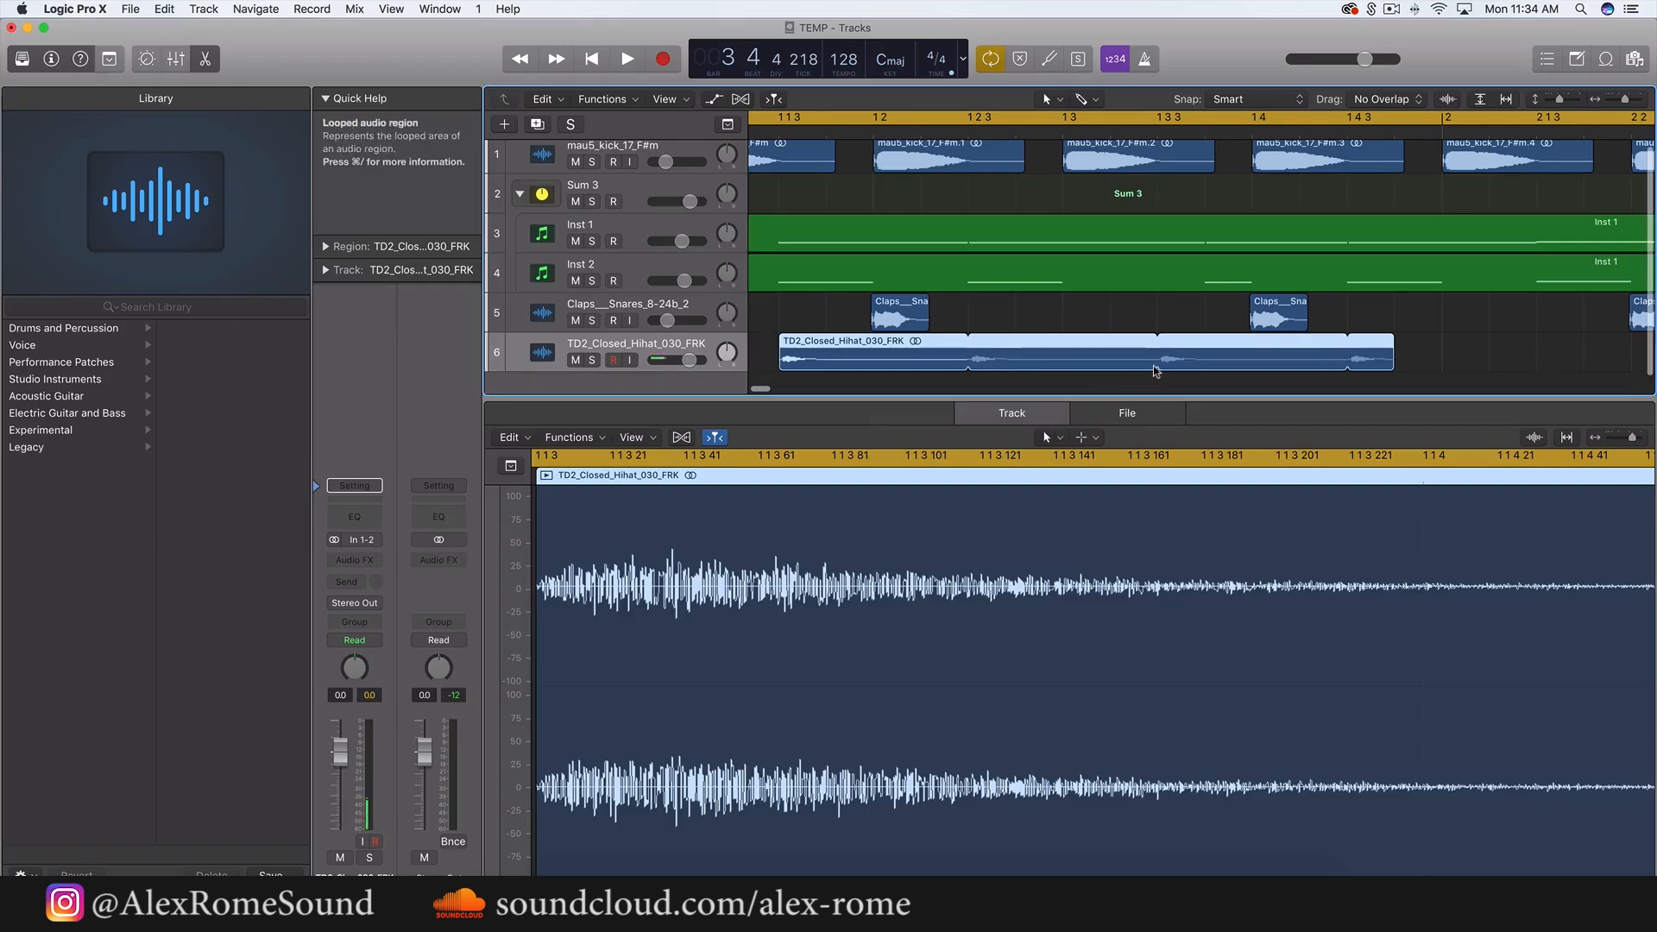
# - Play the loop with the hi-hat and lower the hi-hat track's volume to -12.2 dB
pyautogui.press('super+Left')
pyautogui.press('super+Left')
pyautogui.press('space')
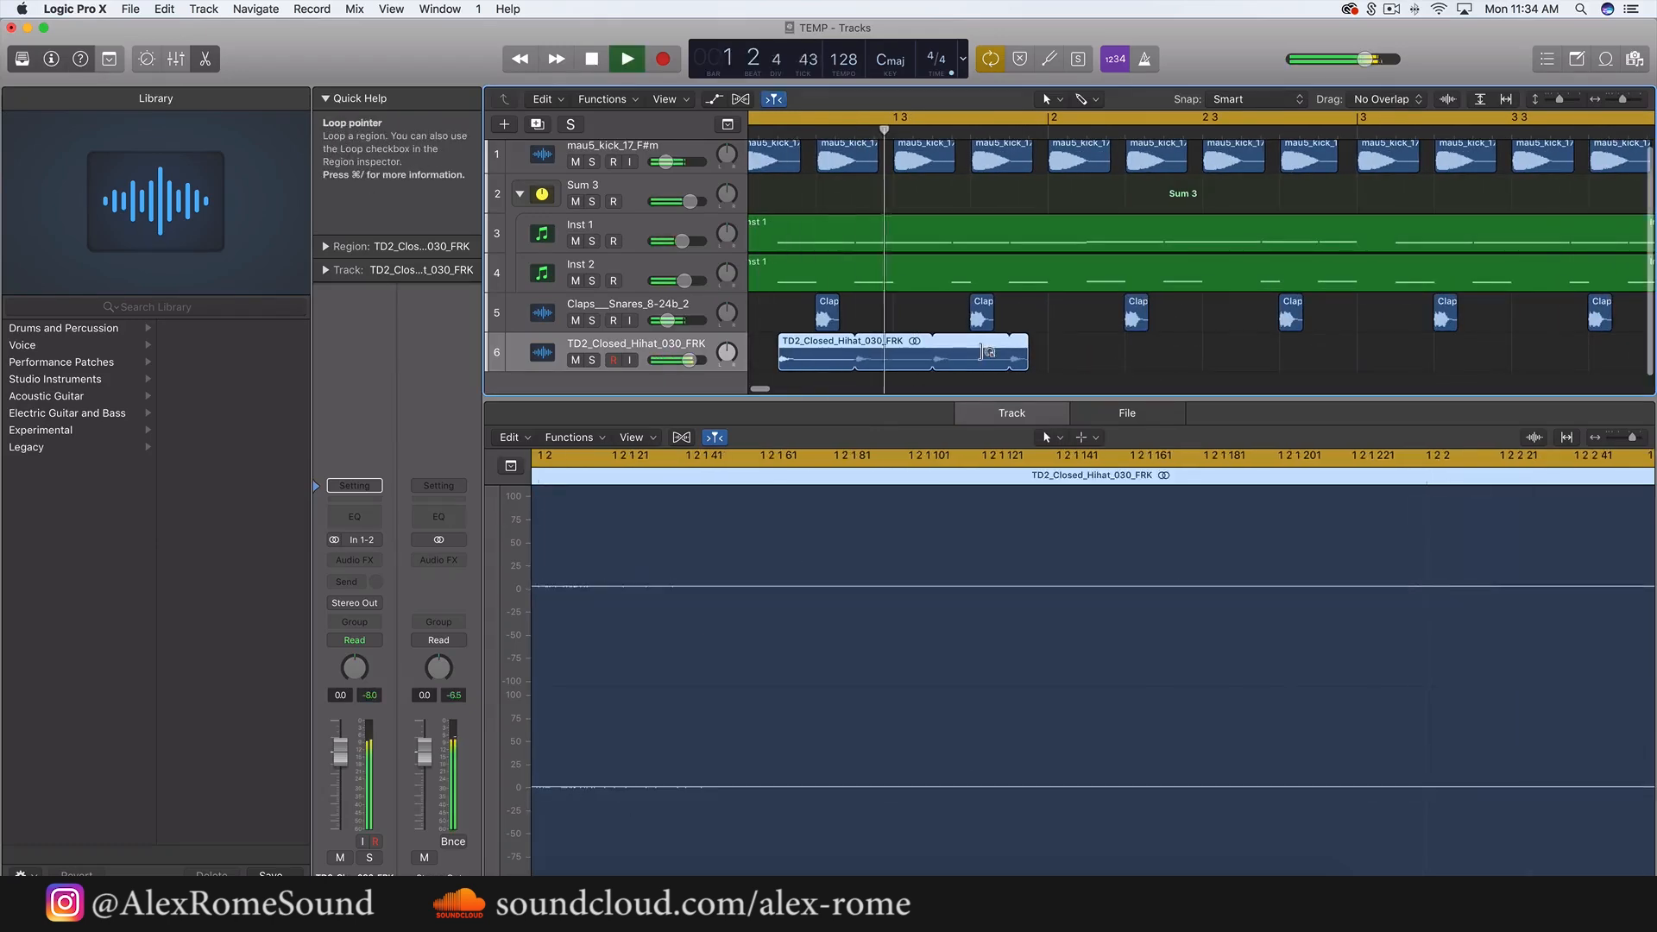
pyautogui.press('space')
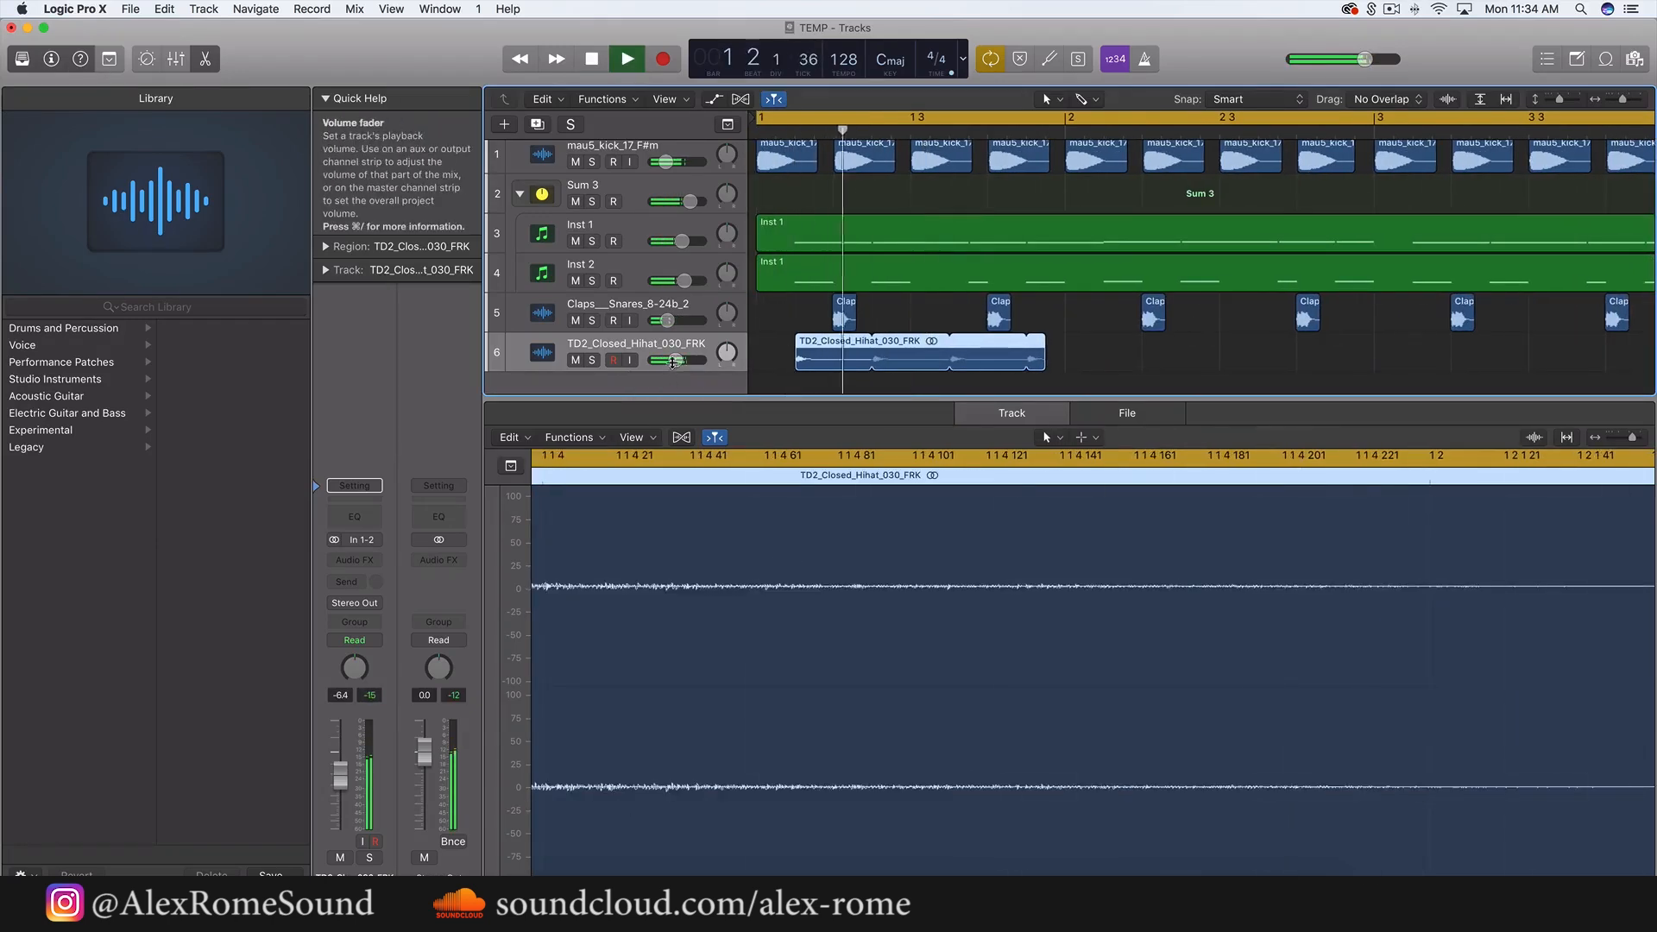
pyautogui.press('space')
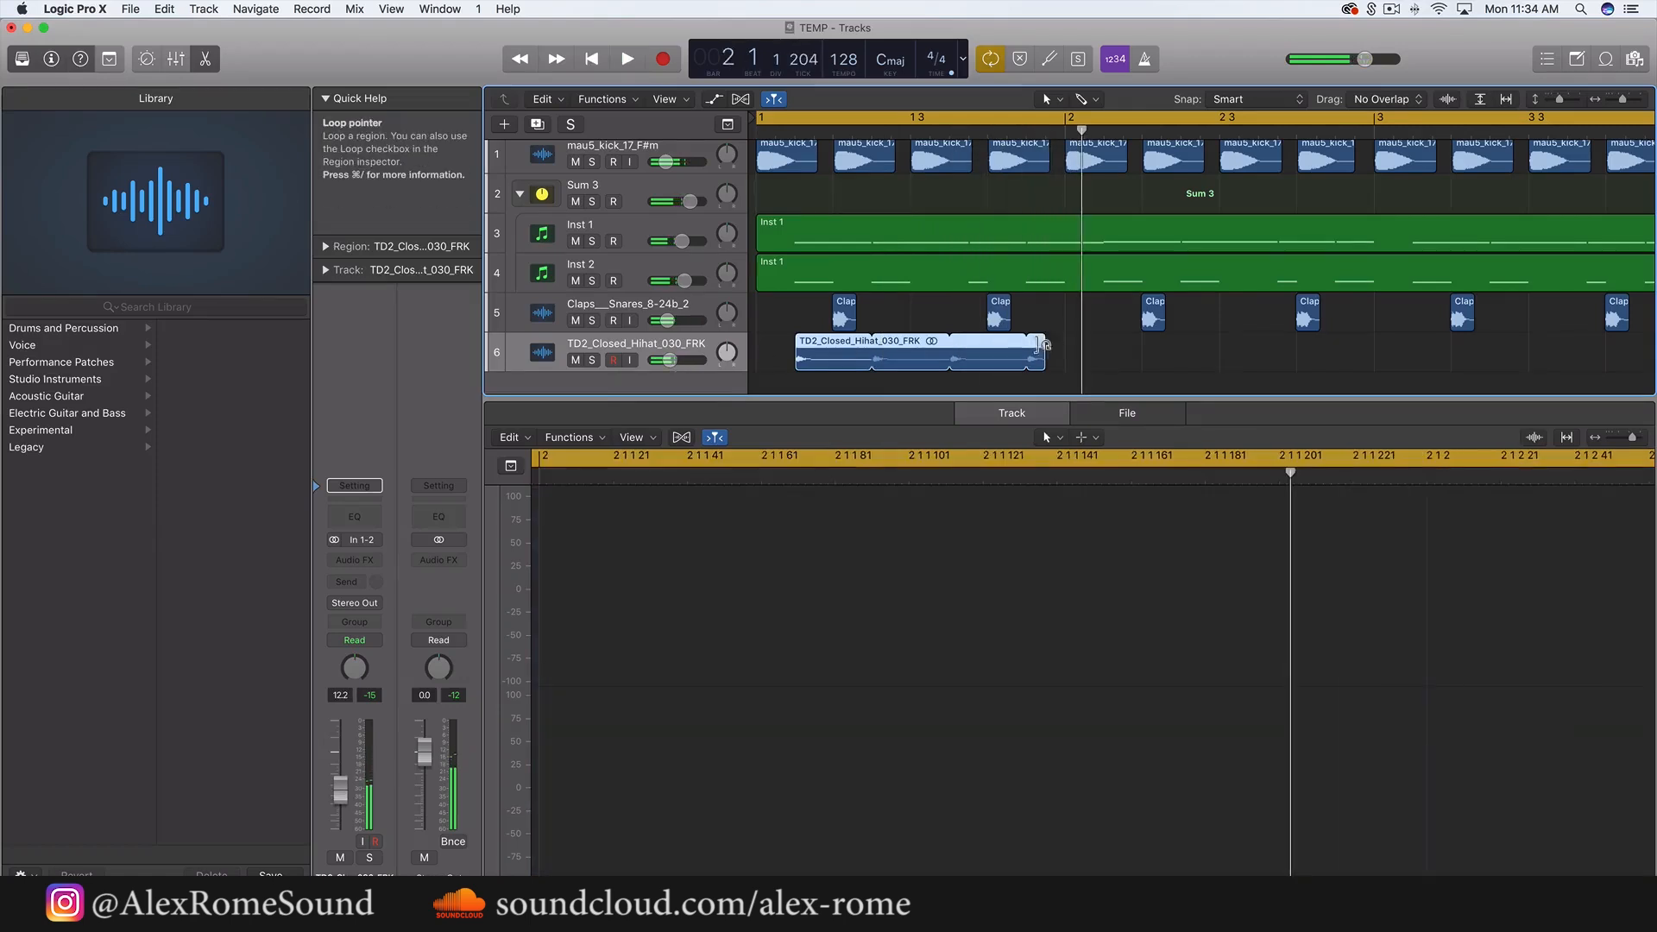
# - Extend the looped hi-hat to the end of bar 4 and lower its track volume to -14.2 dB during playback
pyautogui.moveTo(1041, 342); pyautogui.dragTo(1651, 345)
pyautogui.press('space')
pyautogui.scroll(-5, 1041, 287)
pyautogui.scroll(-1, 1041, 284)
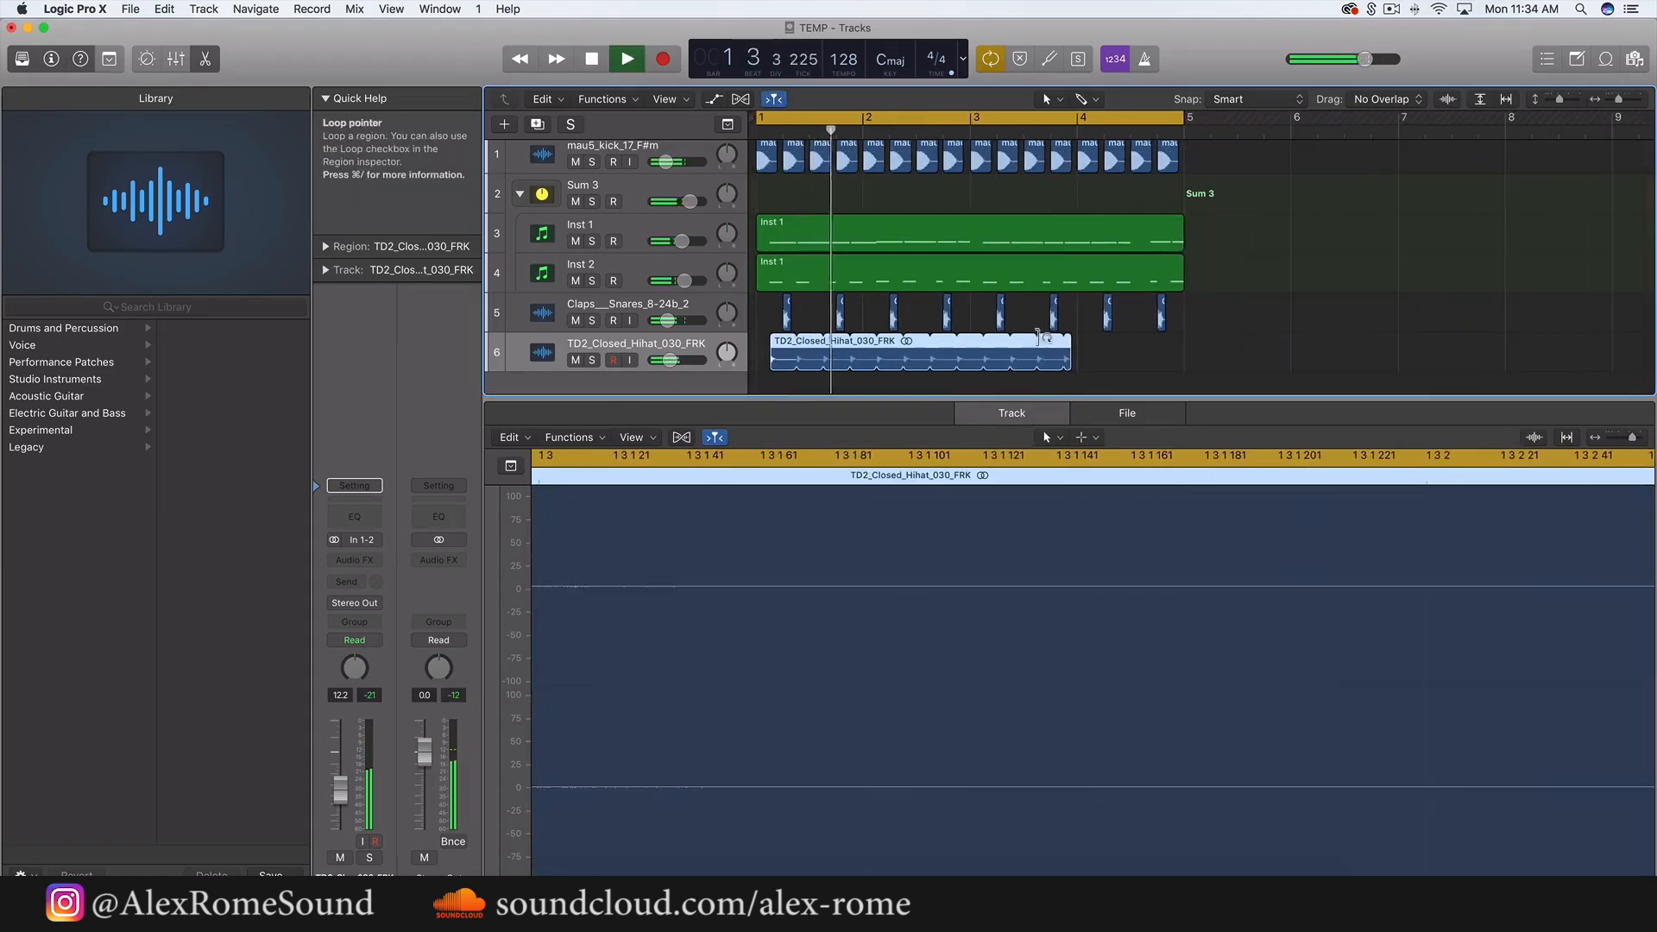
pyautogui.moveTo(1071, 340); pyautogui.dragTo(1183, 344)
pyautogui.moveTo(670, 360); pyautogui.dragTo(667, 360)
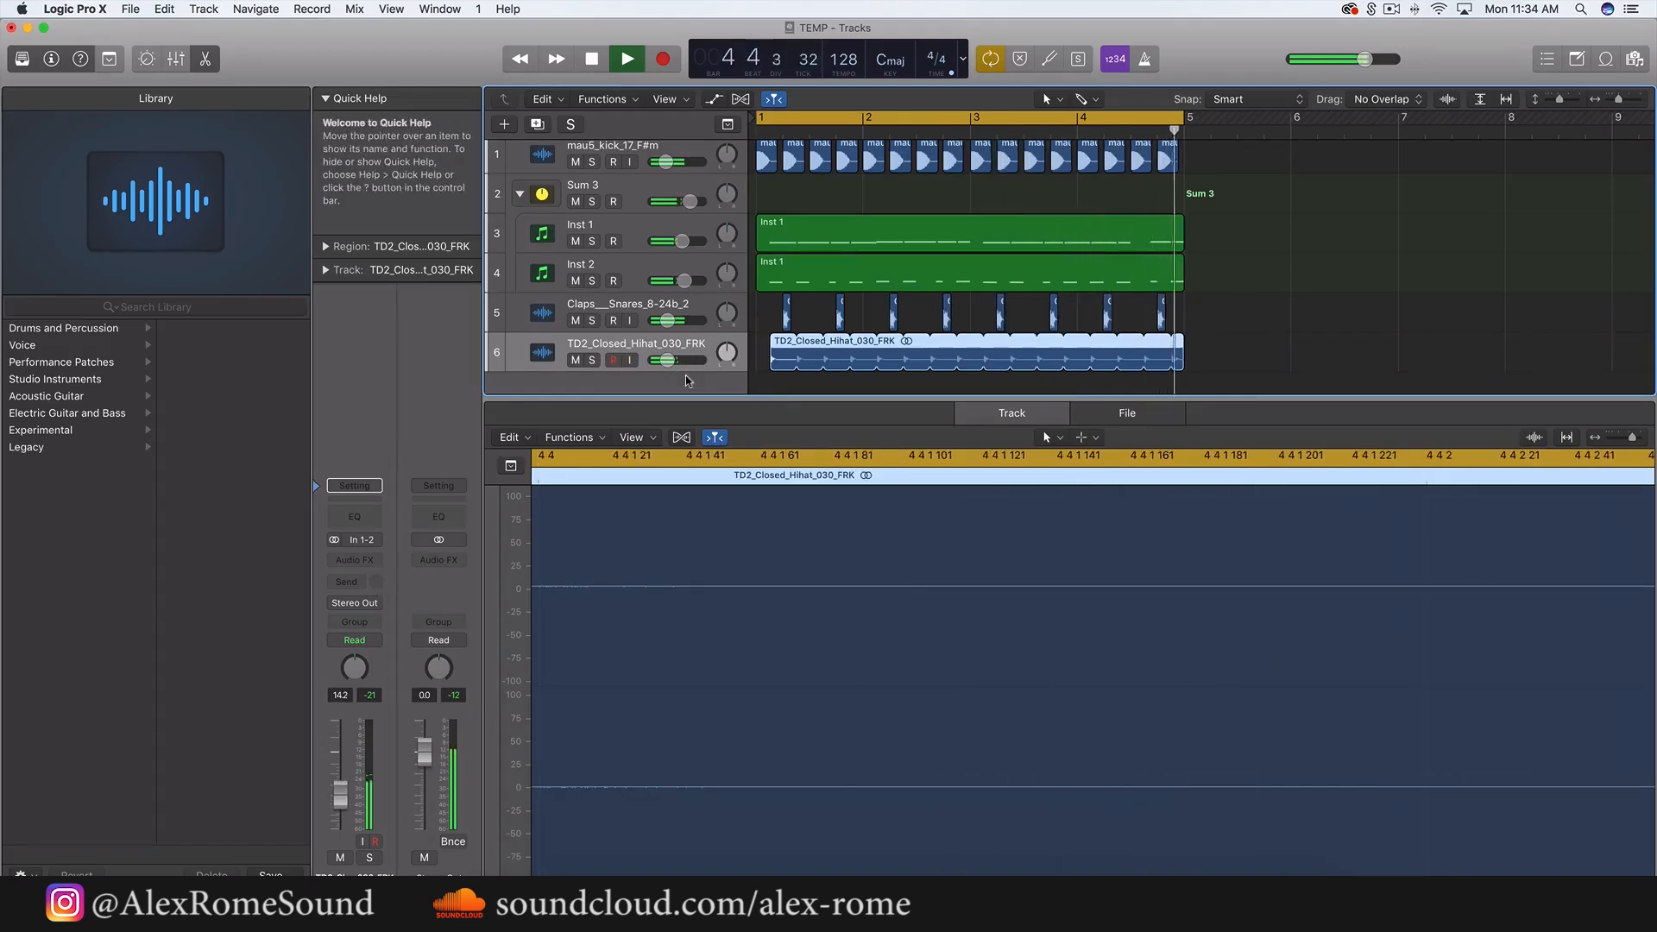
pyautogui.press('space')
# - Move the hi-hat track into the Sum 3 stack between Inst 1 and Inst 2, and select the Sum 3 track
pyautogui.moveTo(636, 344); pyautogui.dragTo(627, 243)
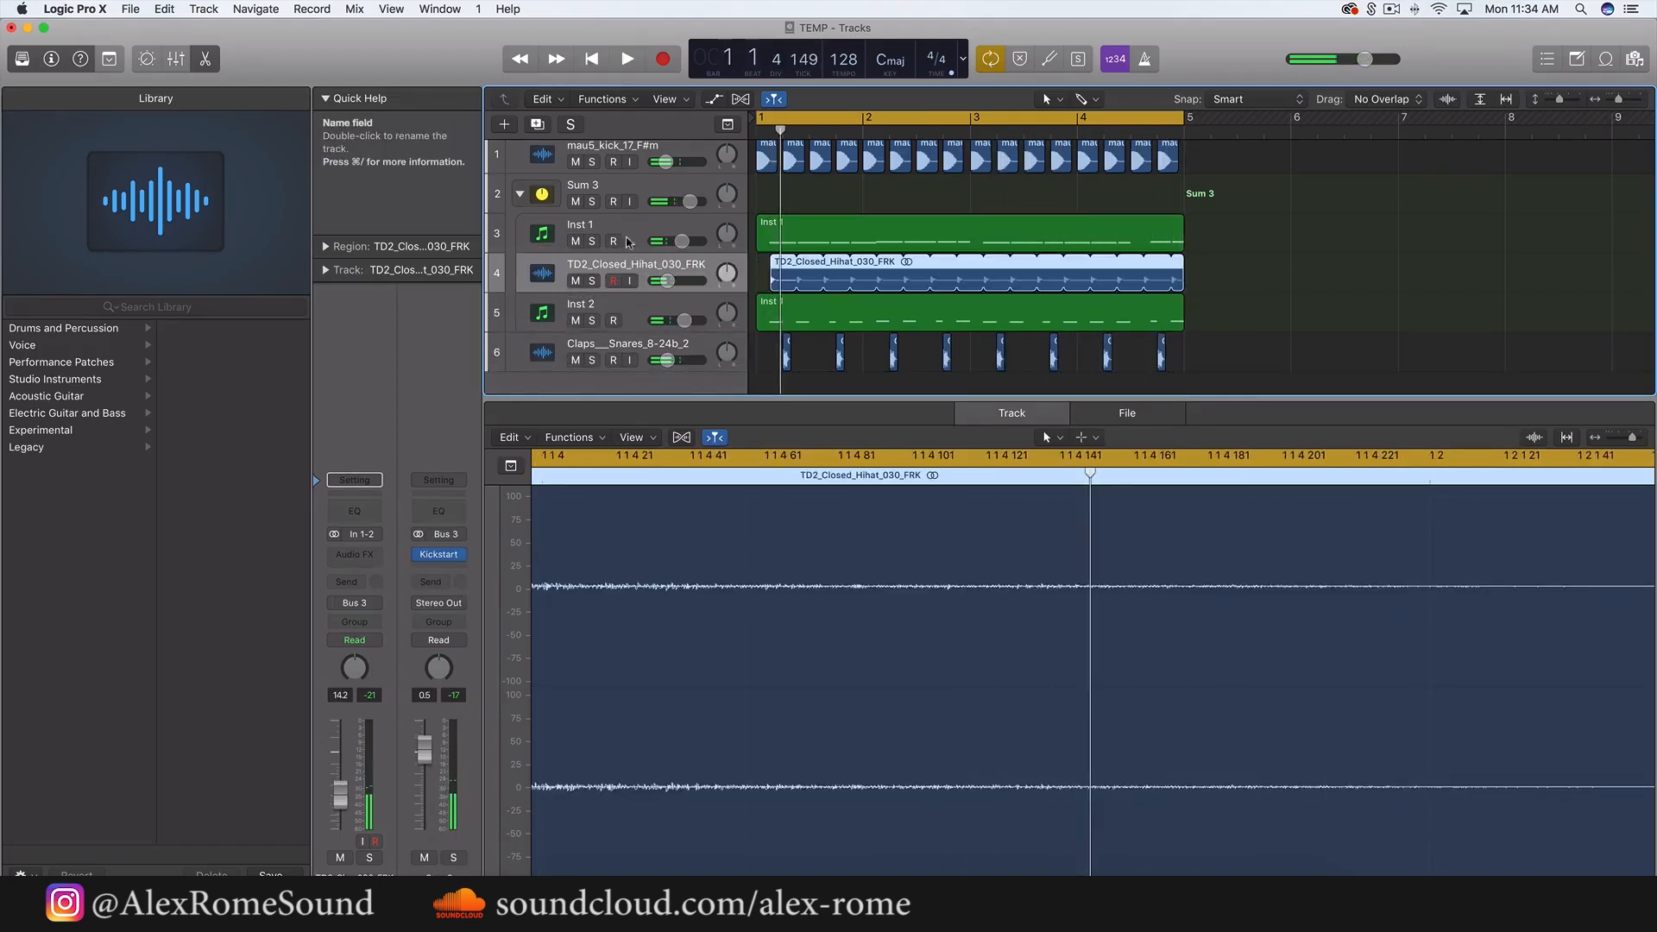
pyautogui.click(645, 209)
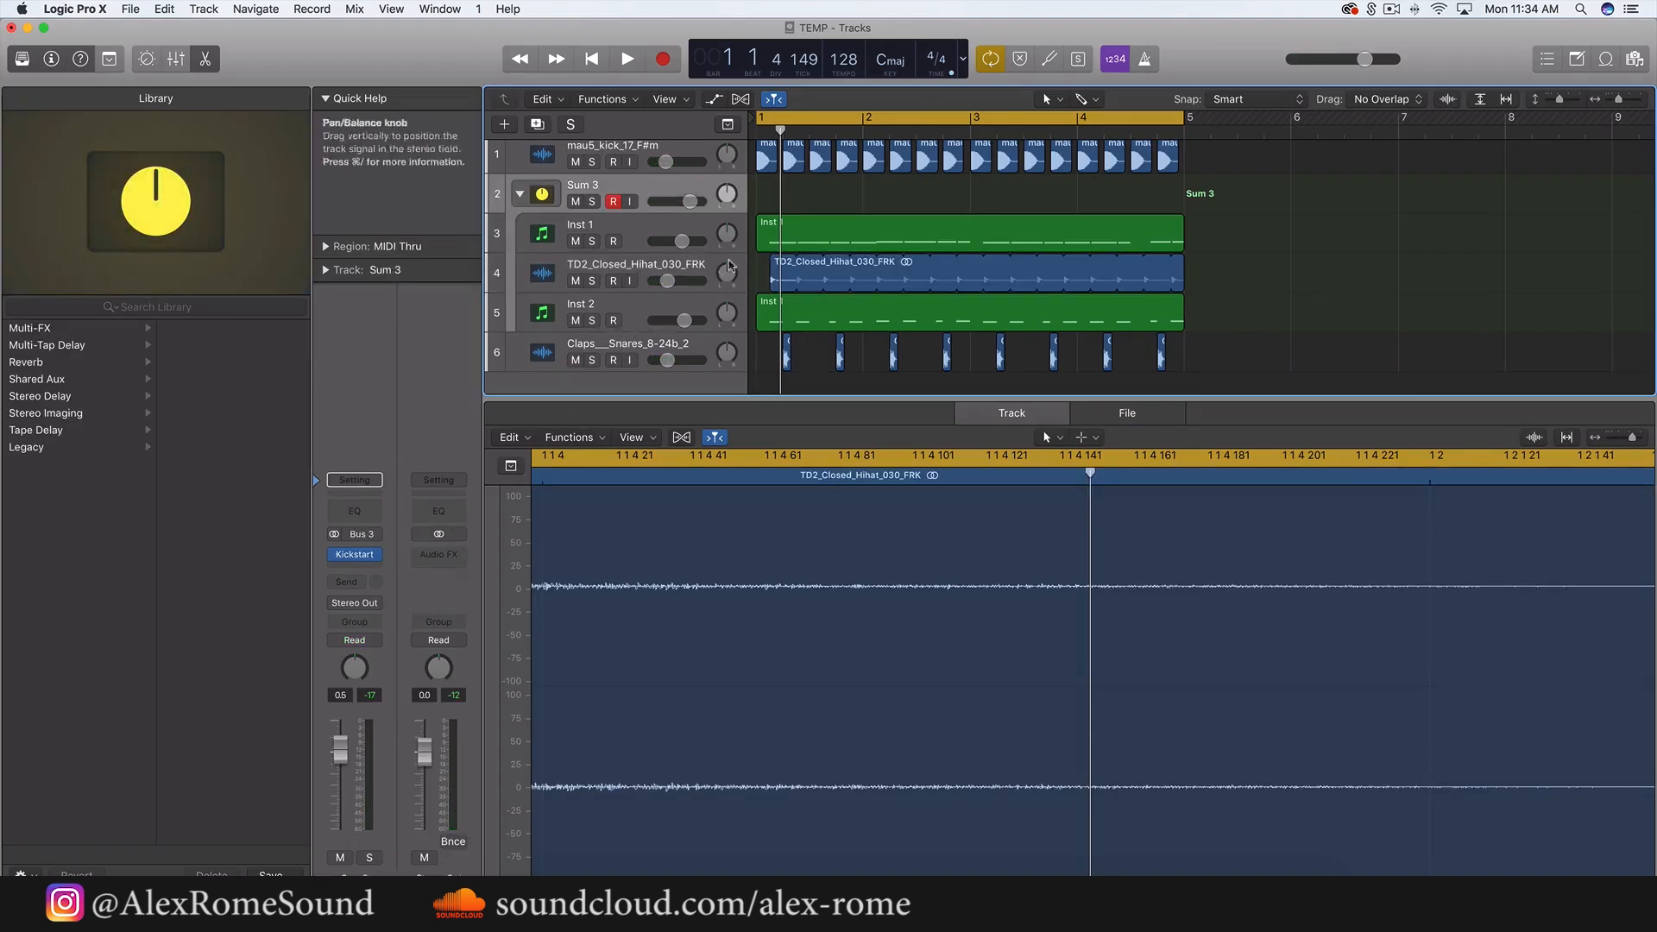
# - Review the Sum 3, Inst 2 and closed hi-hat tracks, and play the arrangement to hear the looped hi-hat in context
pyautogui.click(645, 267)
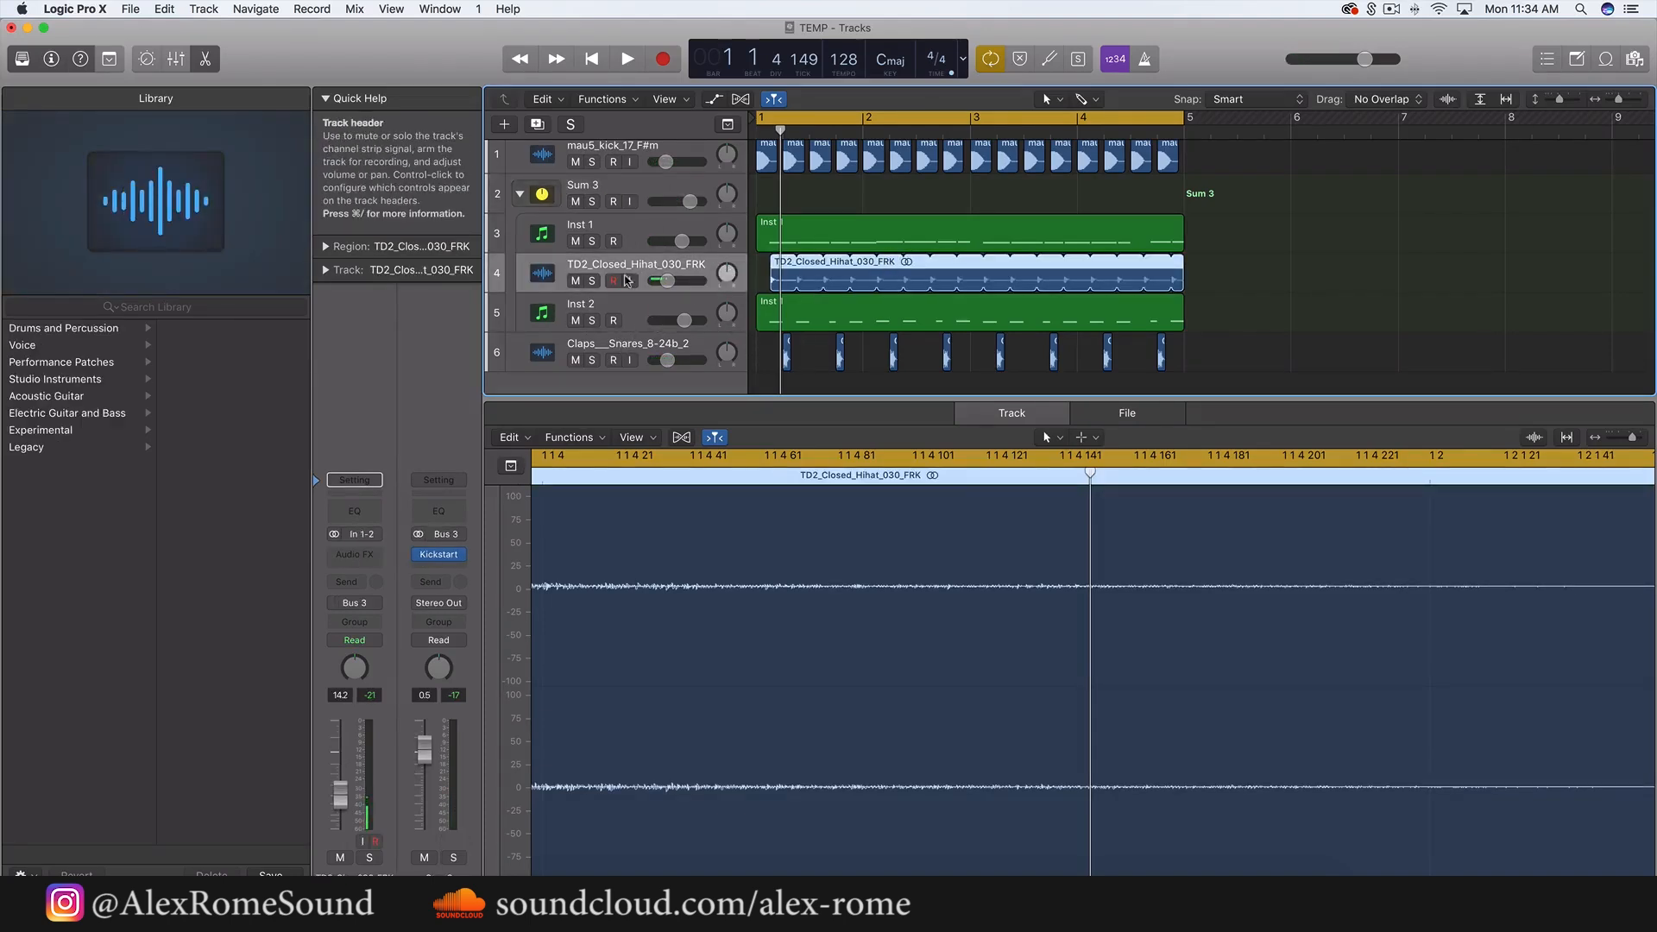
pyautogui.click(624, 191)
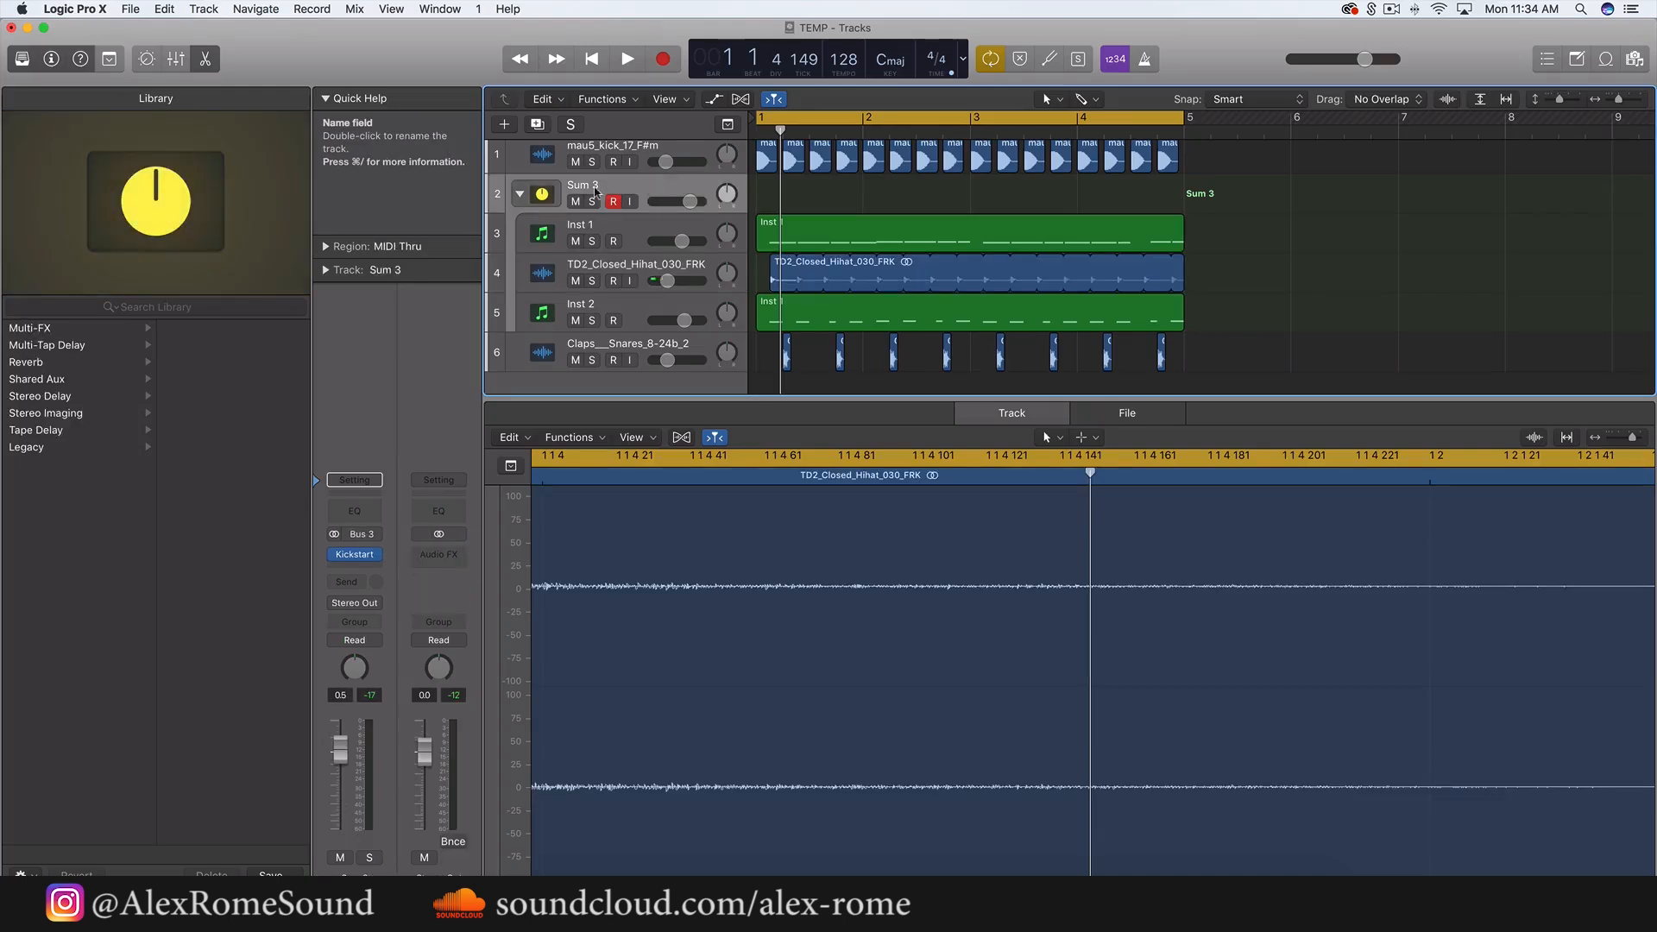
pyautogui.click(636, 307)
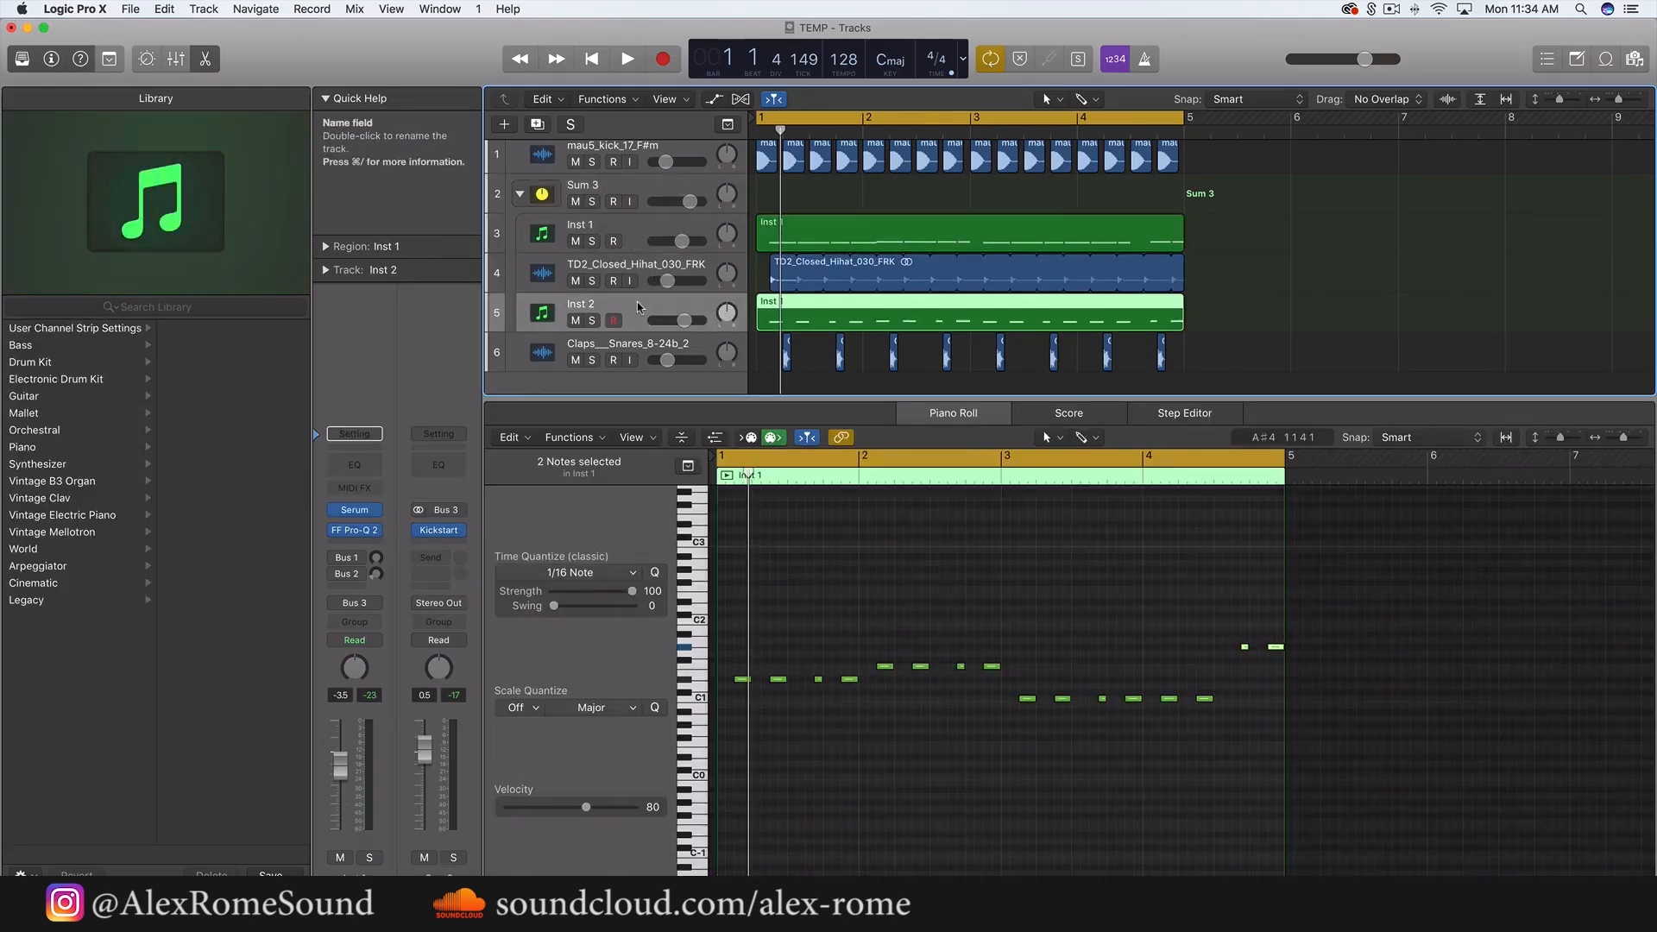
pyautogui.click(806, 254)
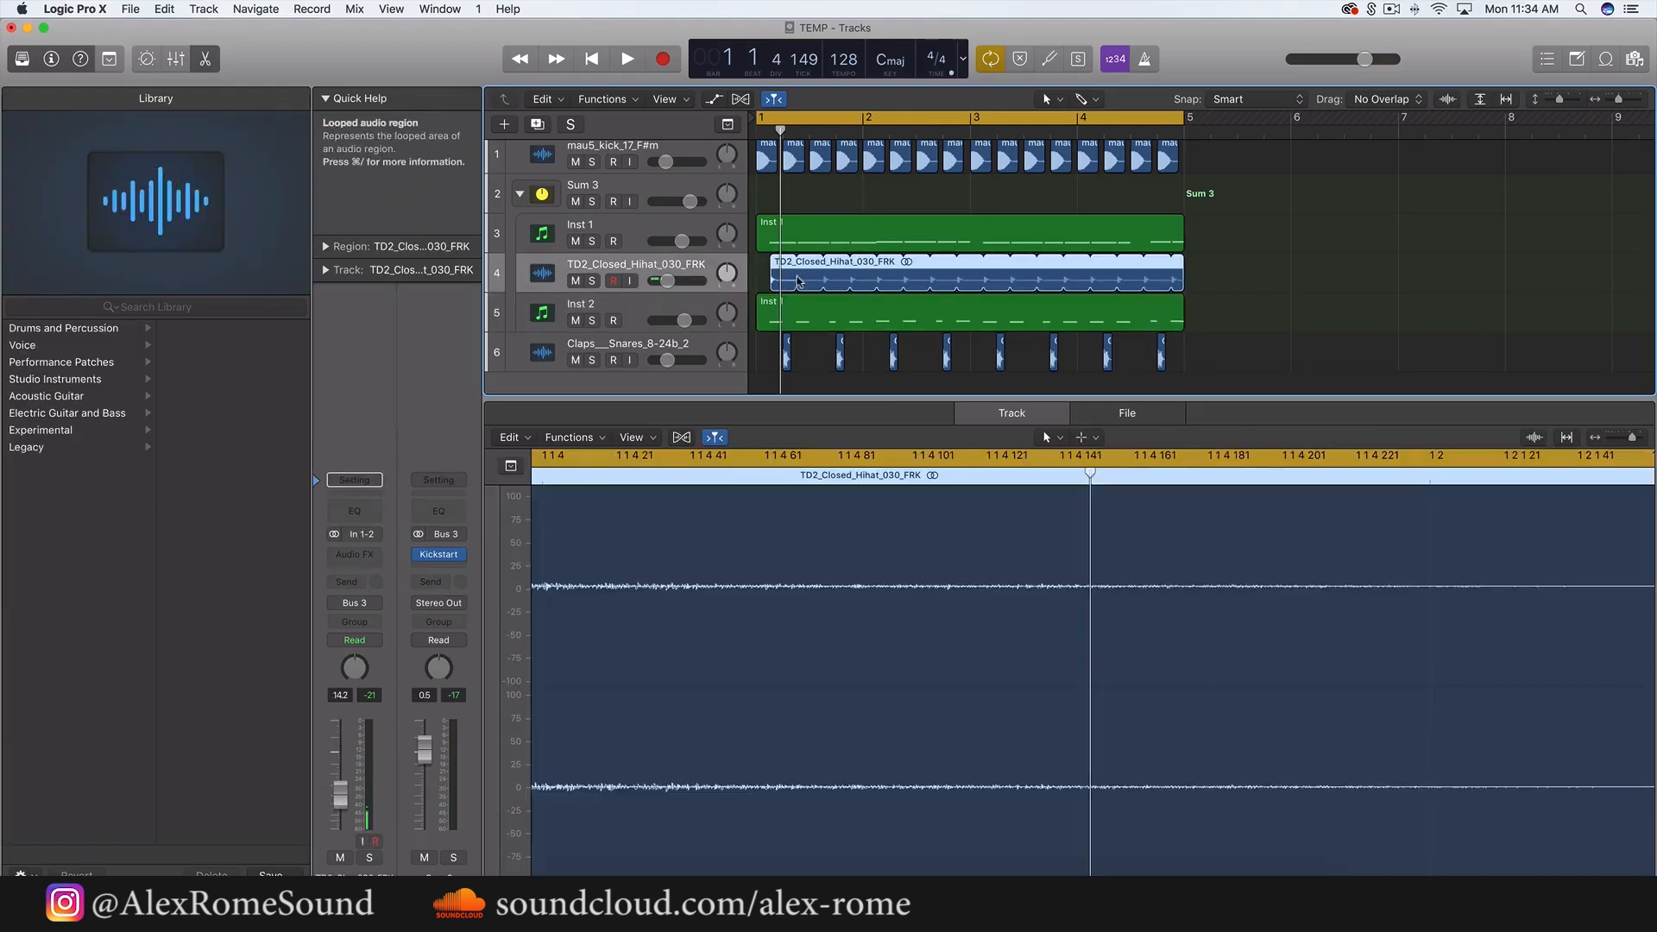
pyautogui.press('super+Right')
pyautogui.press('super+Right')
pyautogui.press('super+Right')
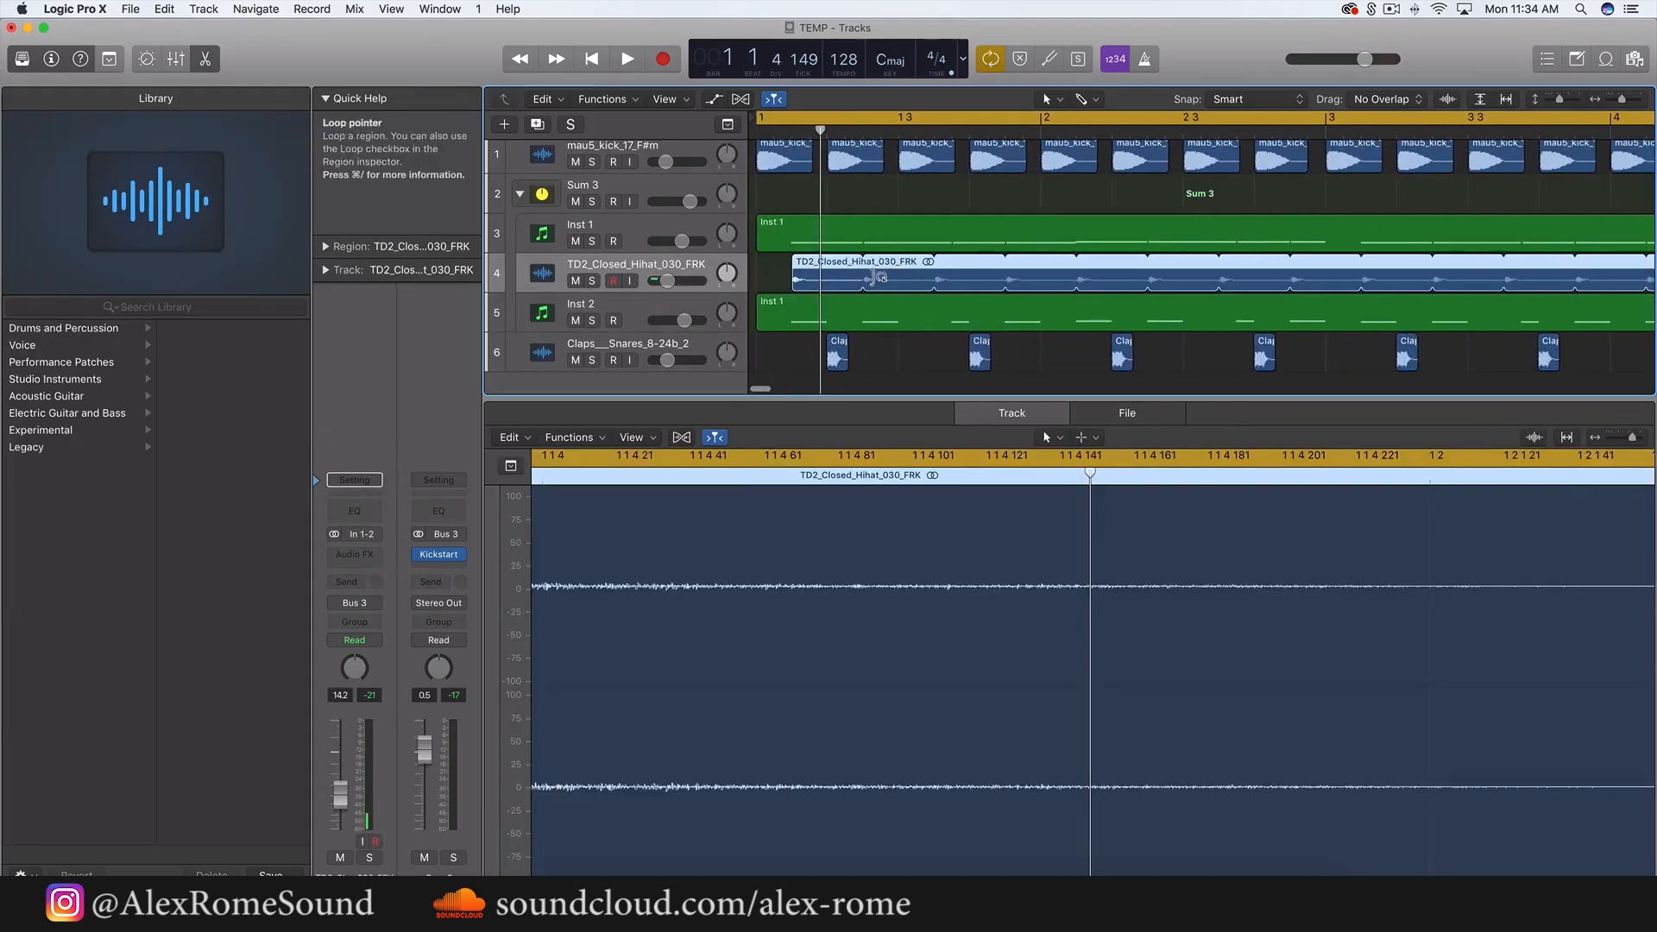
pyautogui.press('space')
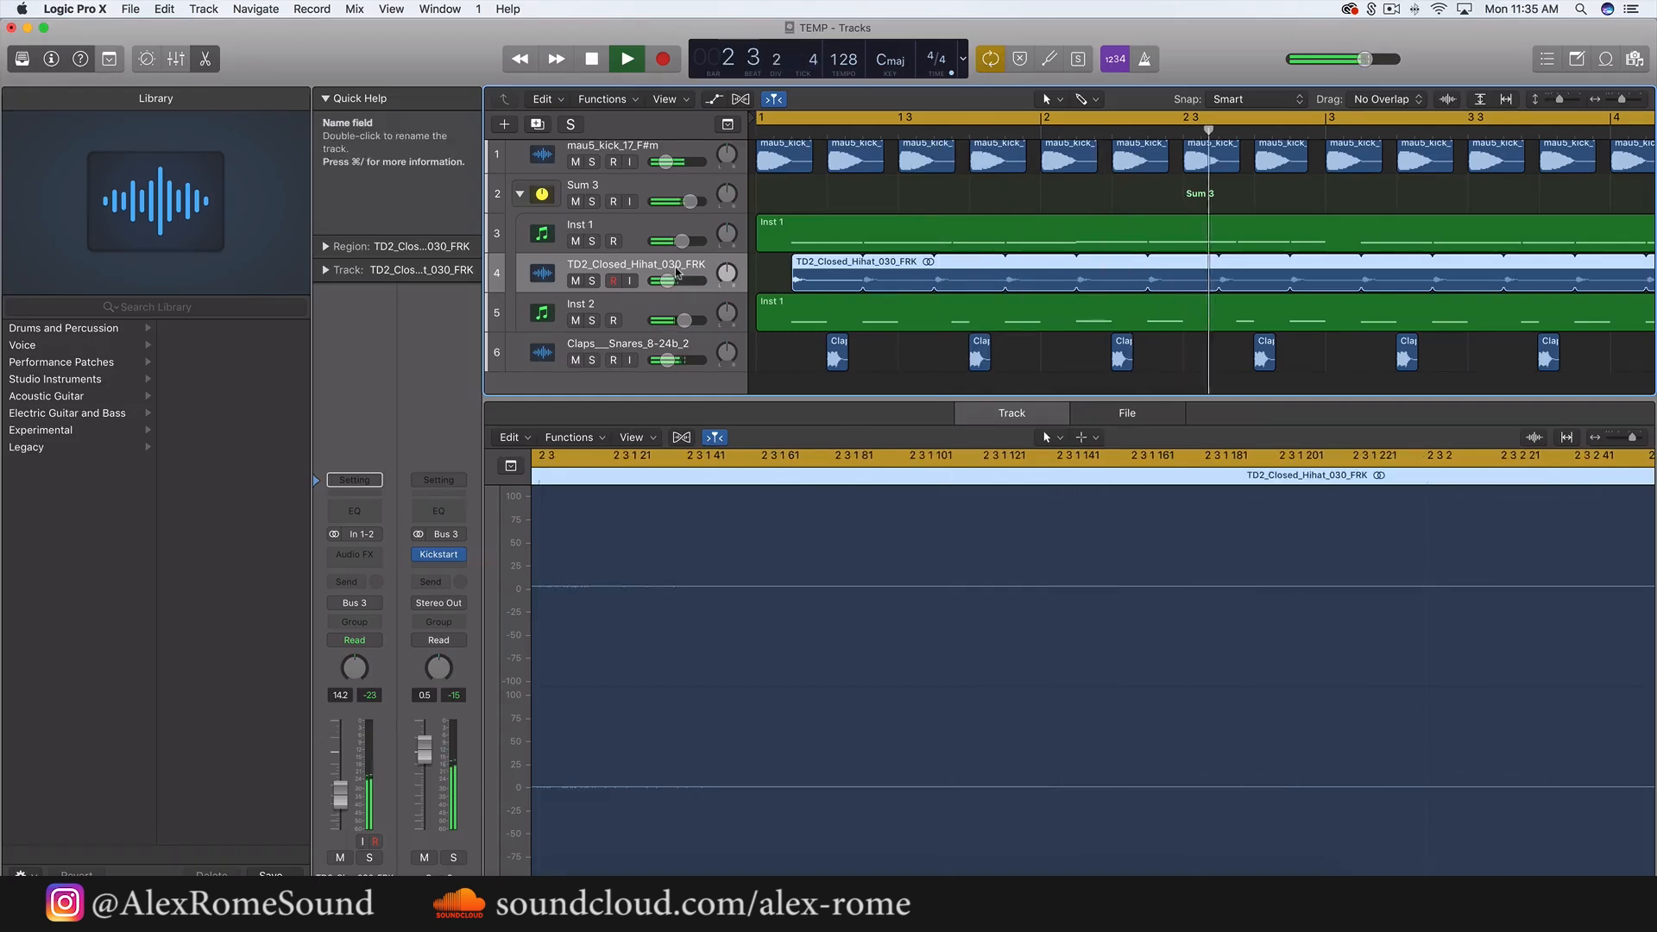
pyautogui.scroll(-1, 660, 319)
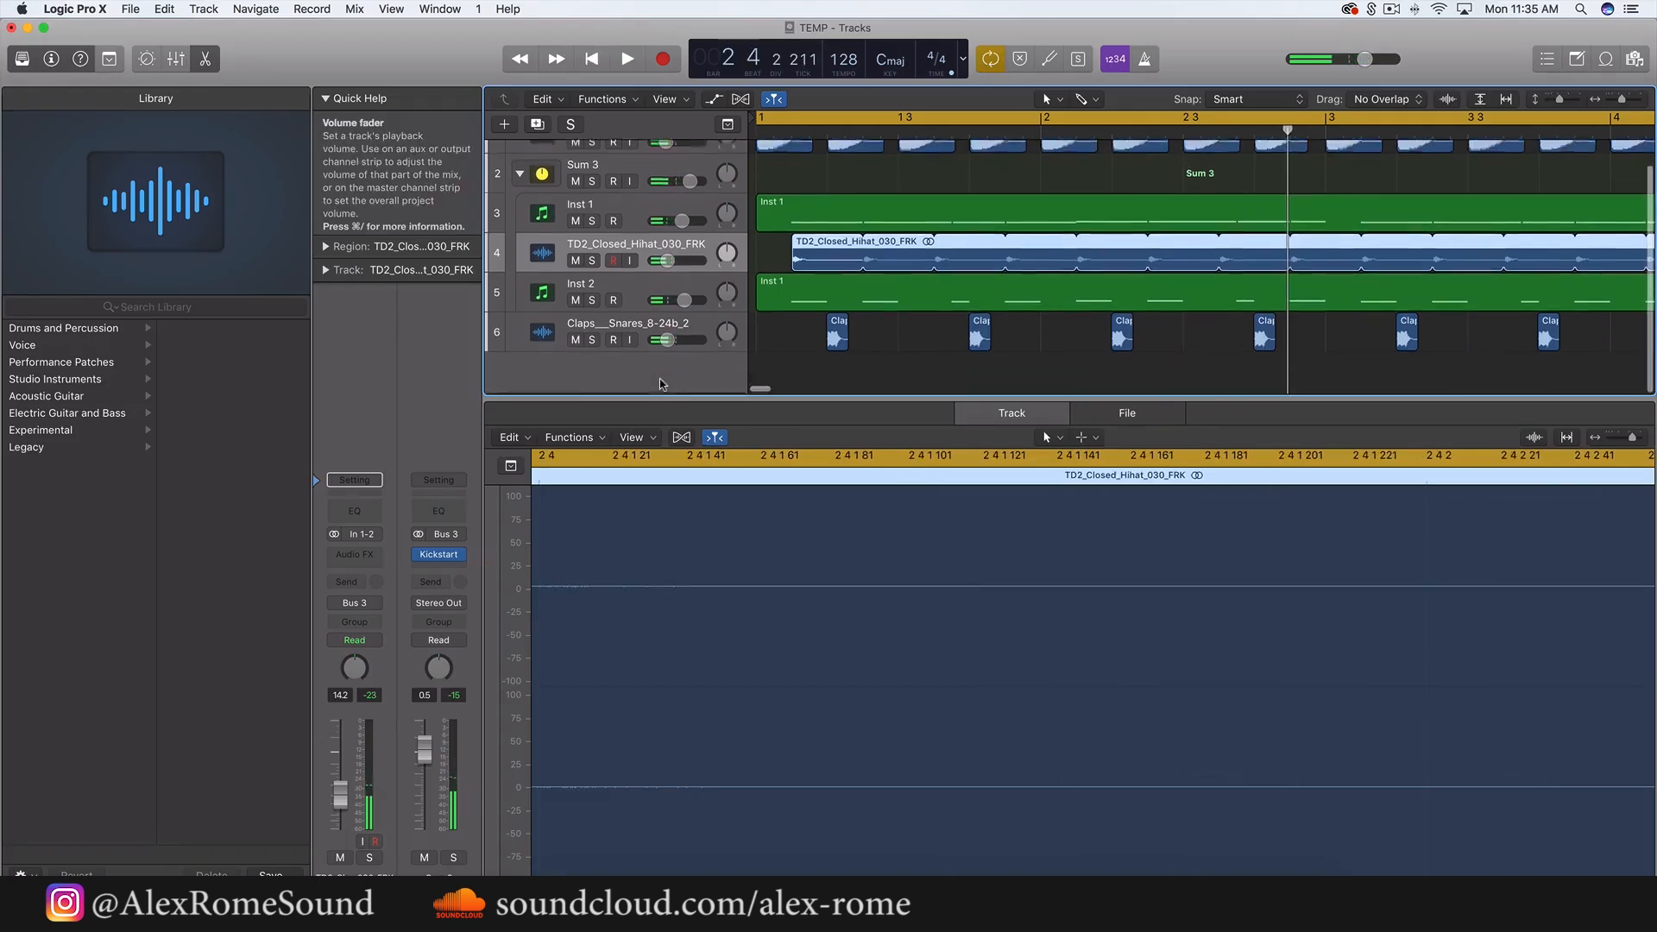
# - Create a new software instrument track below the claps and load the EXS24 sampler as its instrument
pyautogui.press('alt+super+s')
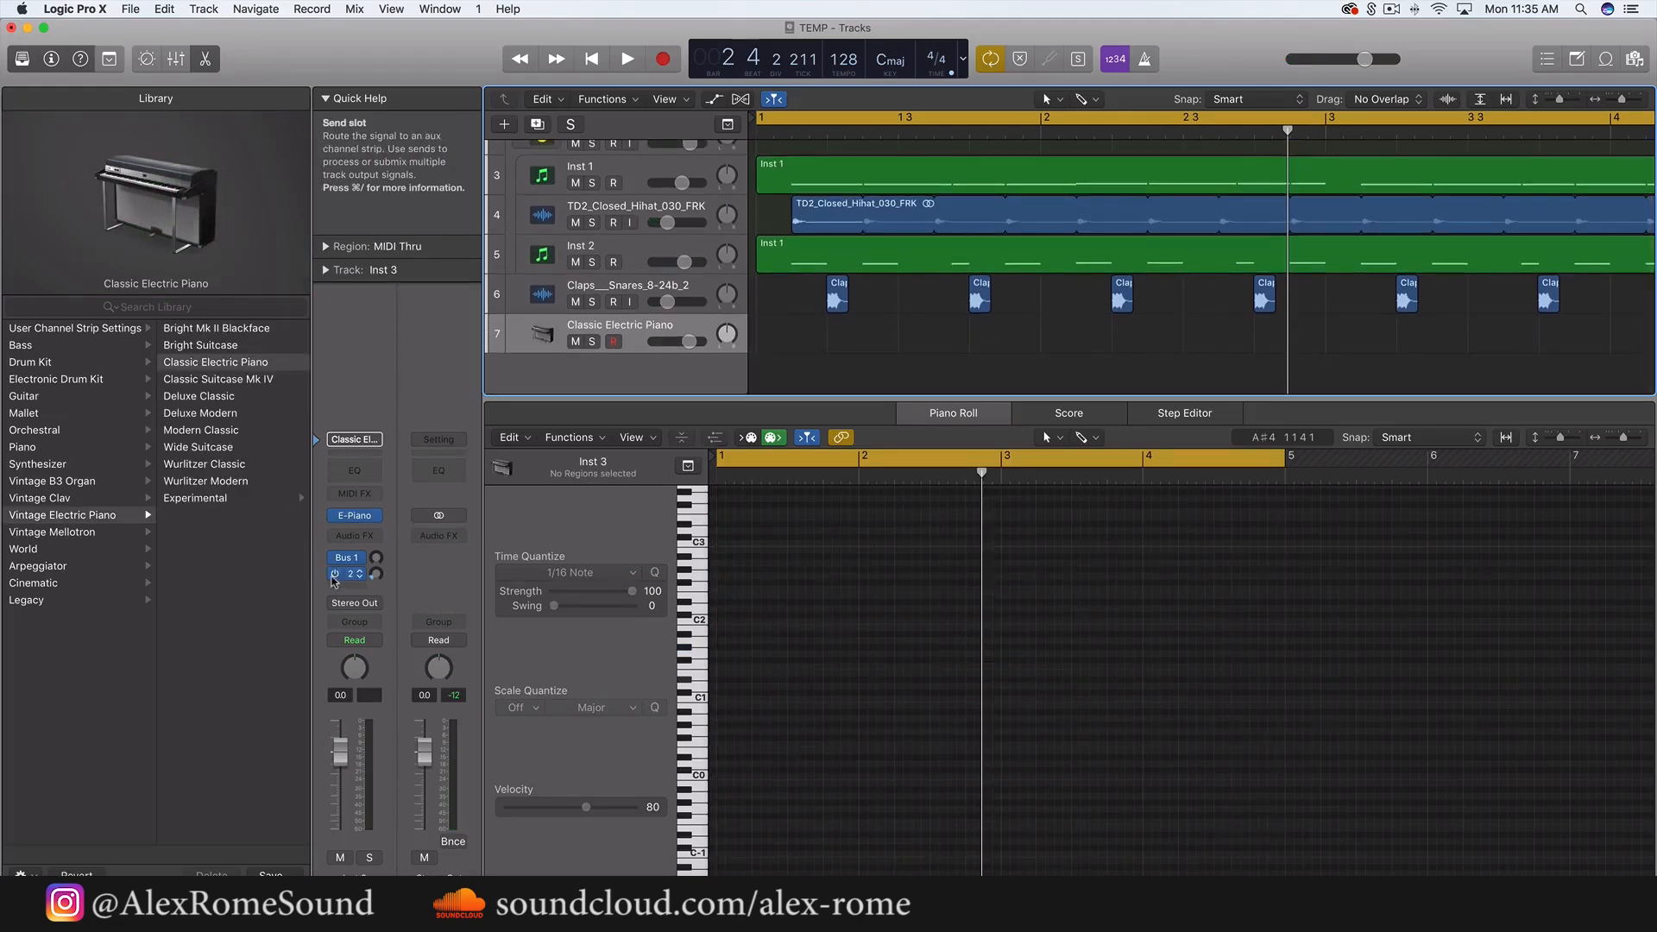
pyautogui.click(385, 515)
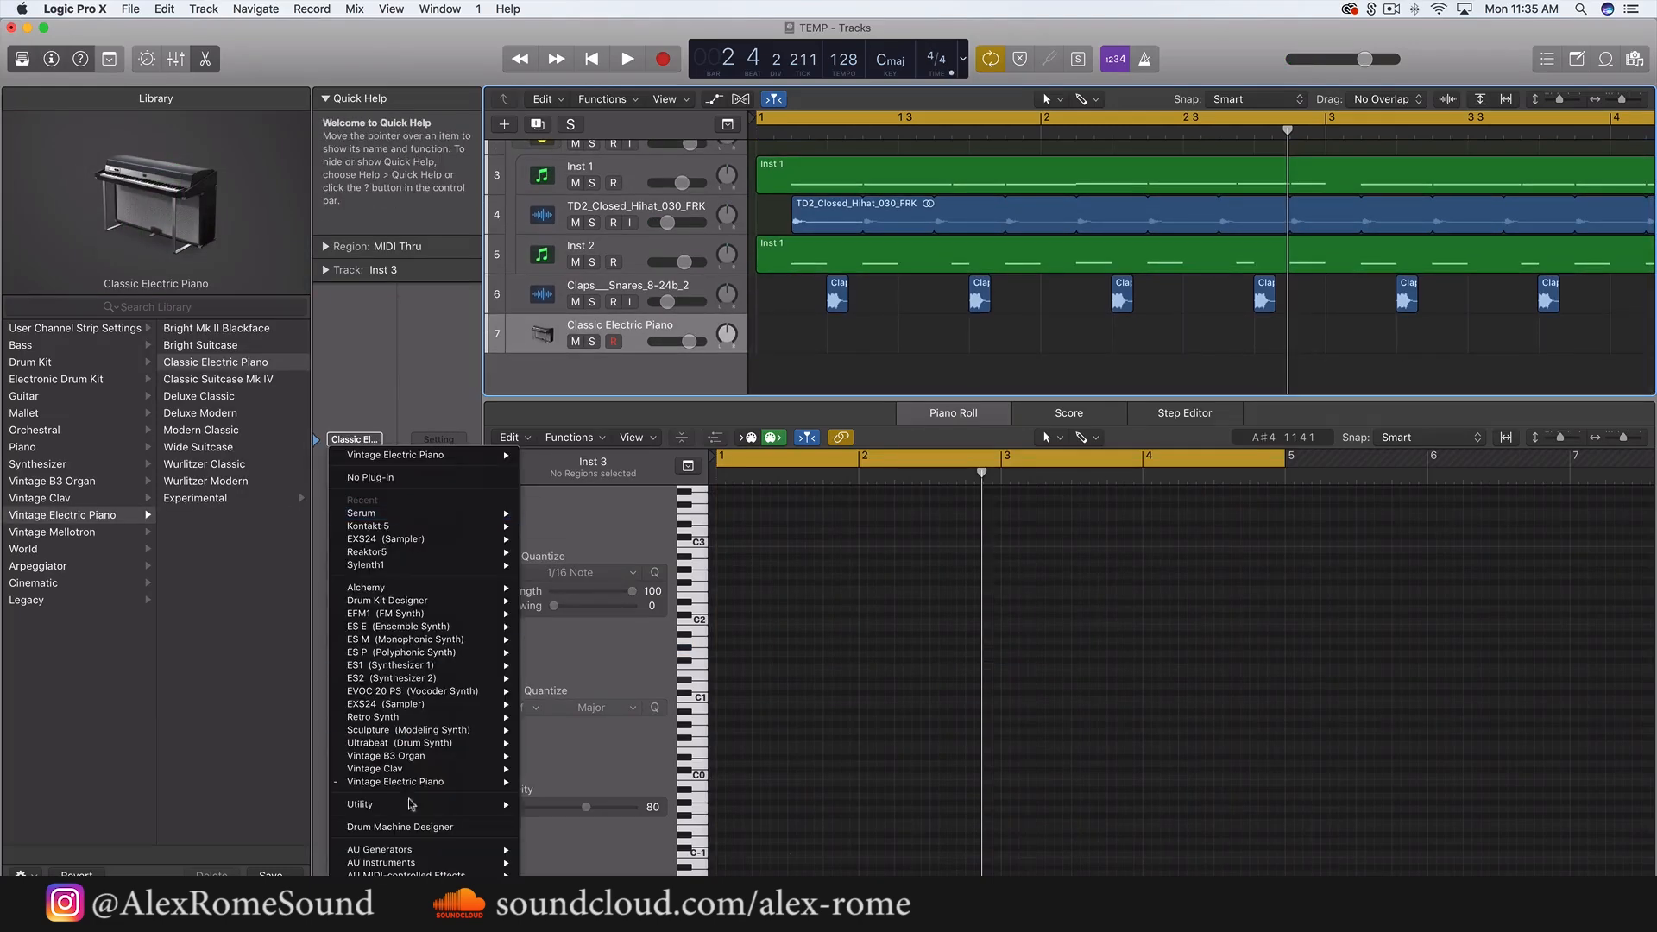
pyautogui.moveTo(390, 863)
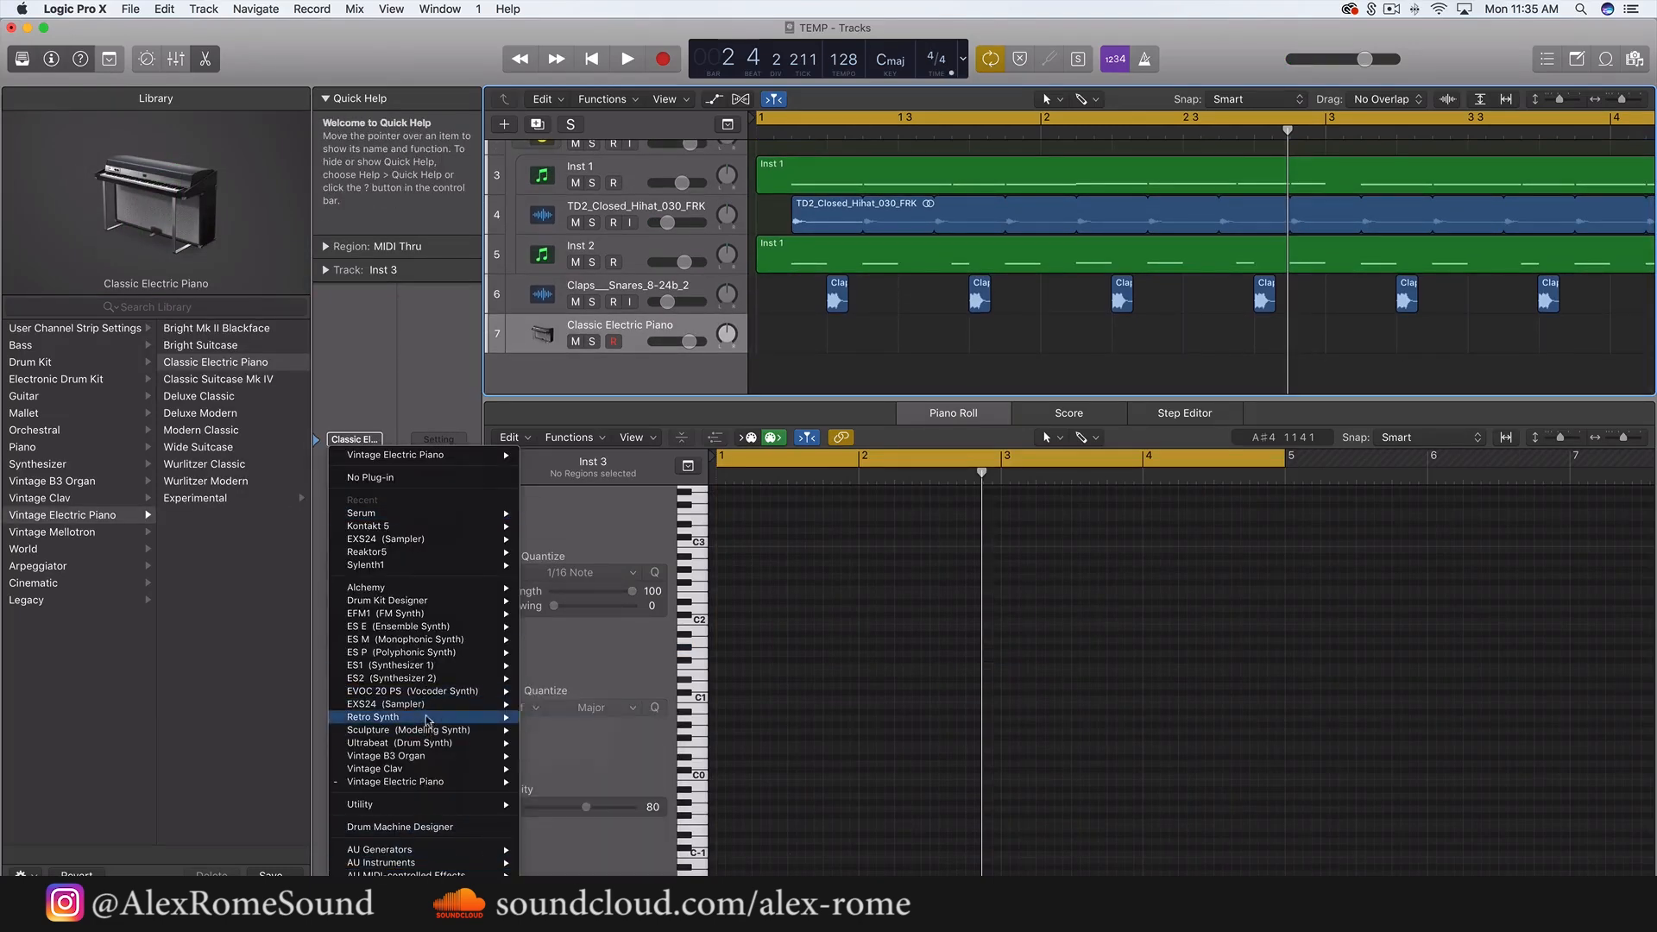
pyautogui.moveTo(432, 712)
pyautogui.click(562, 718)
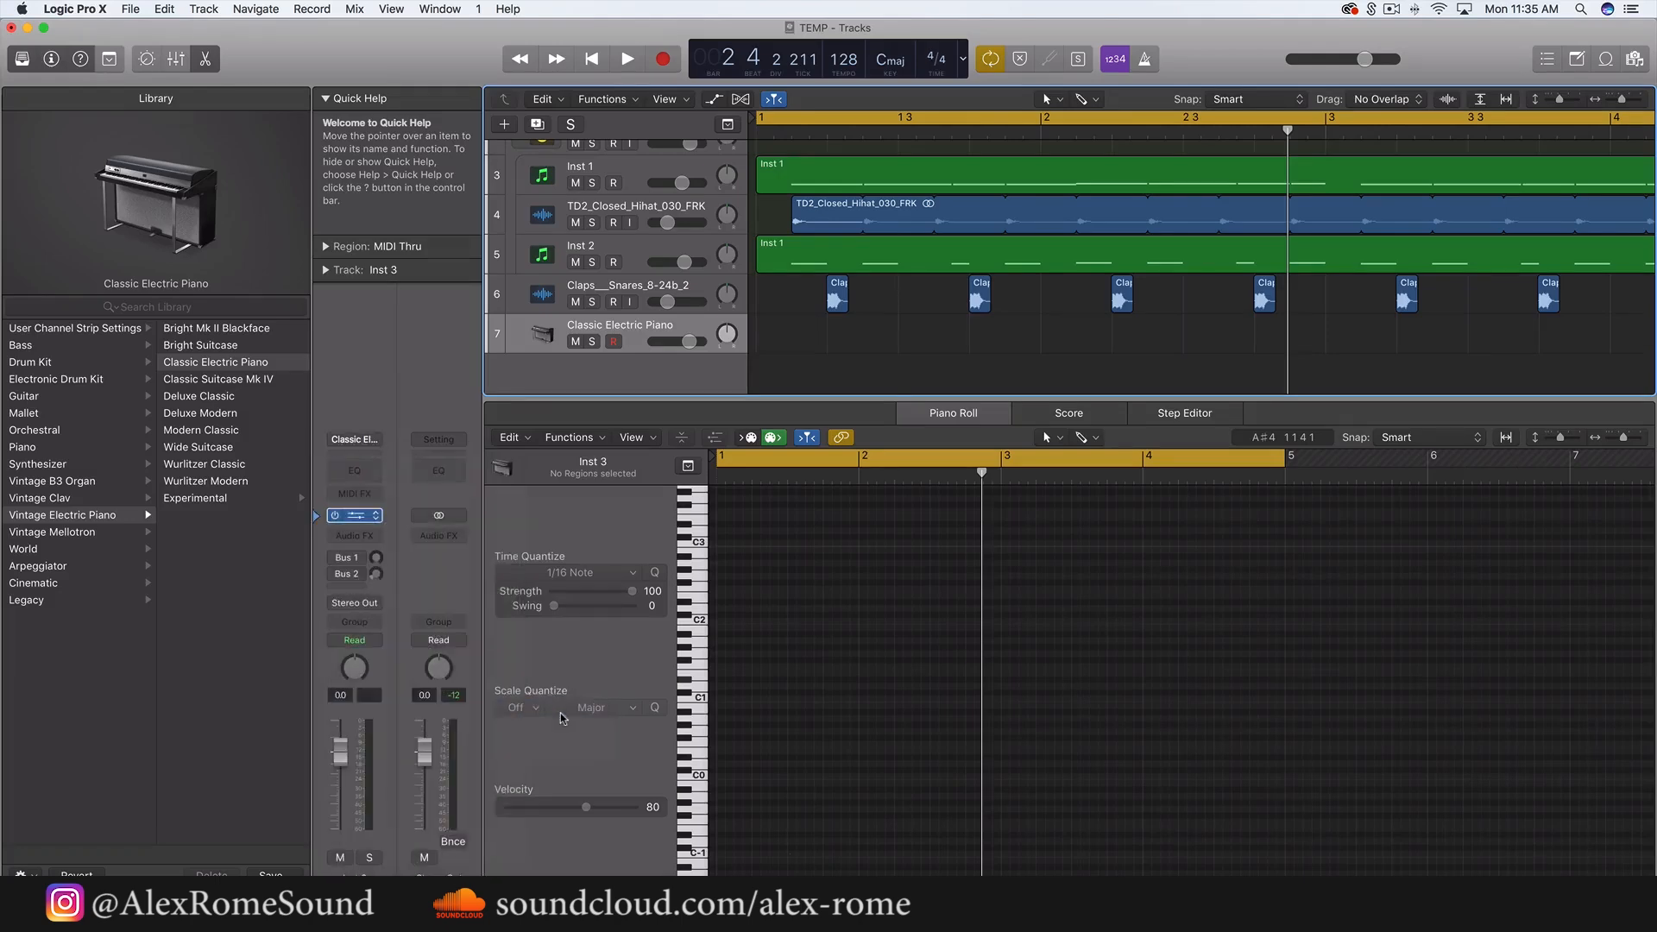
# - Load the hihat sampler instrument into the EXS24 on the new track
pyautogui.click(460, 148)
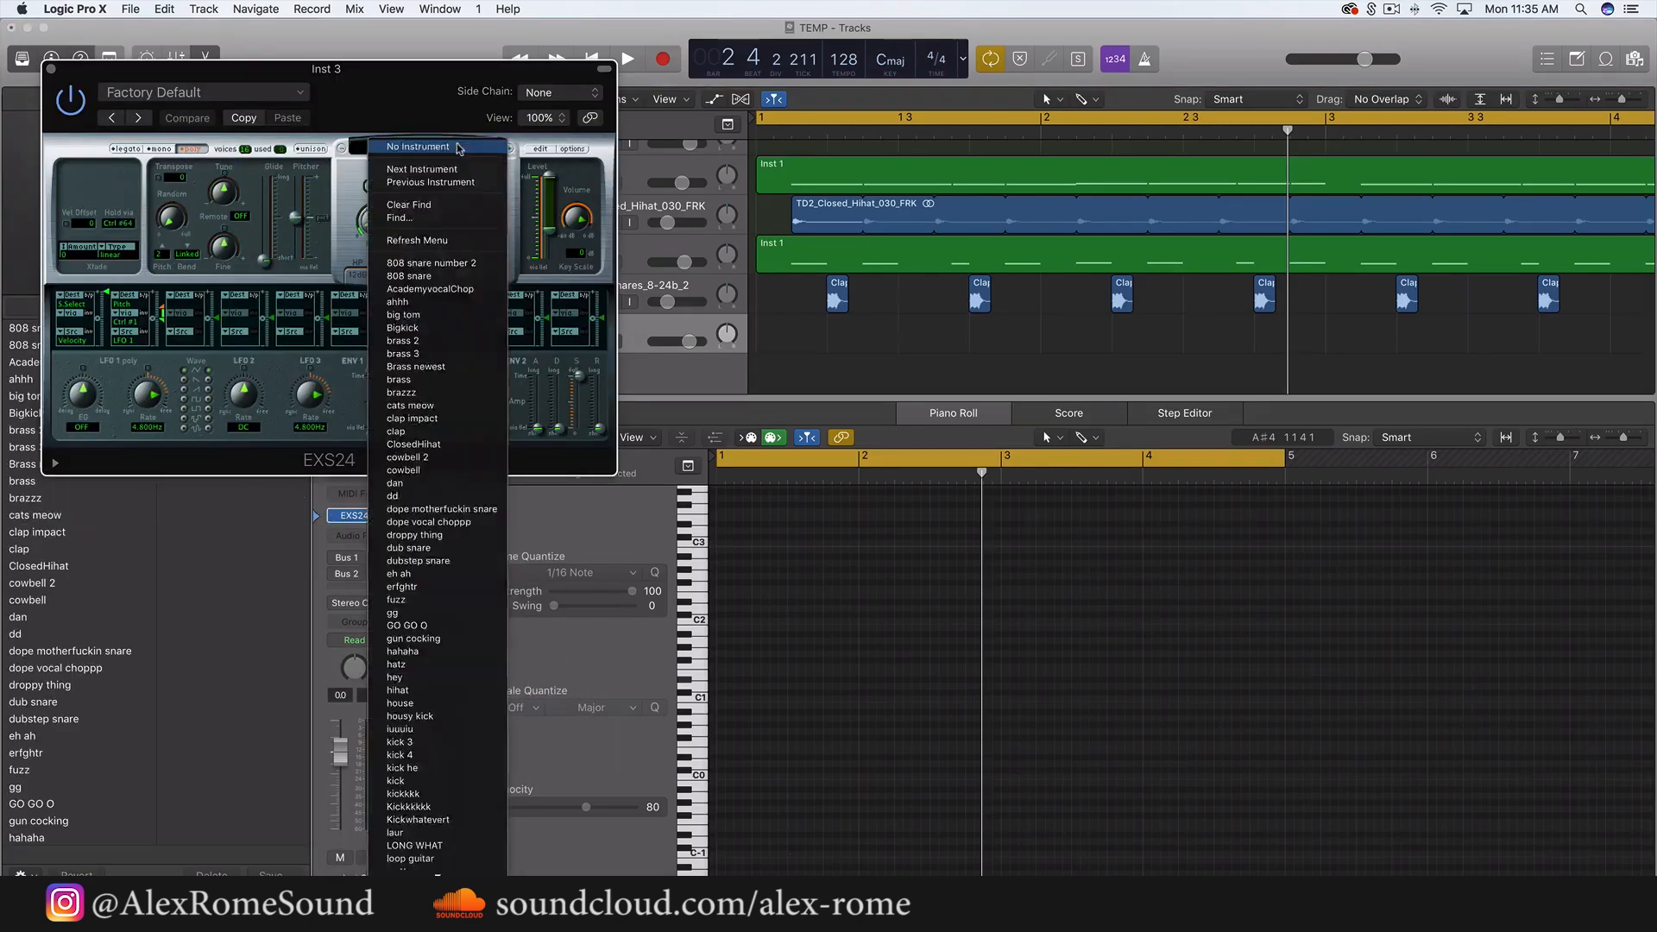
pyautogui.click(476, 124)
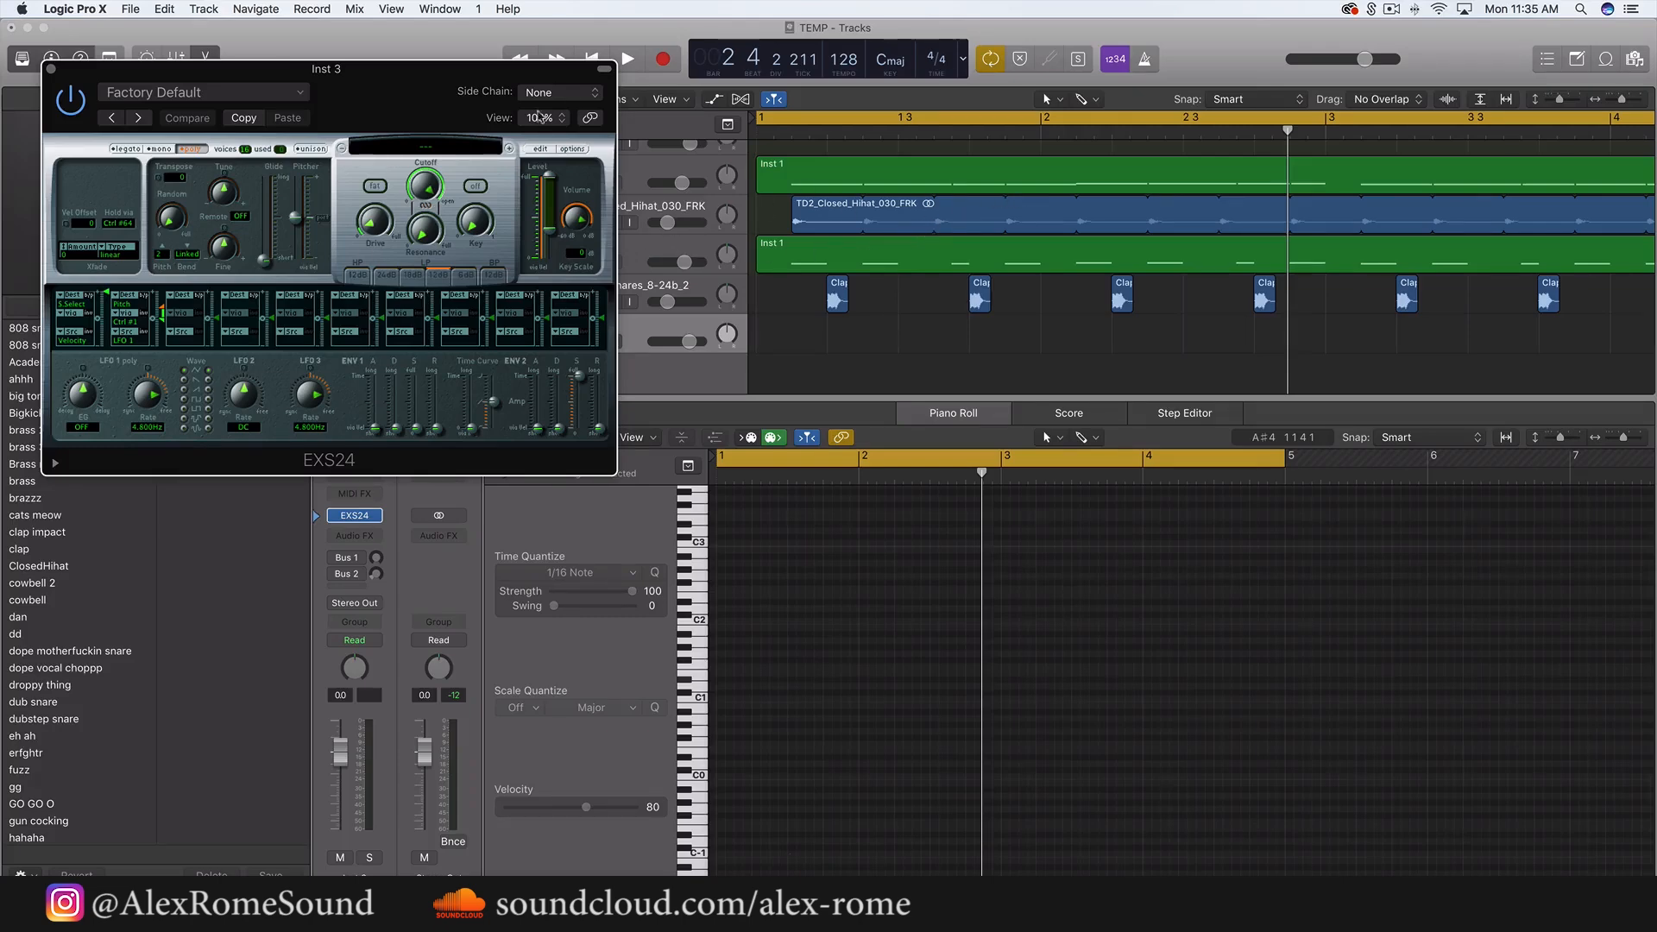
pyautogui.click(543, 149)
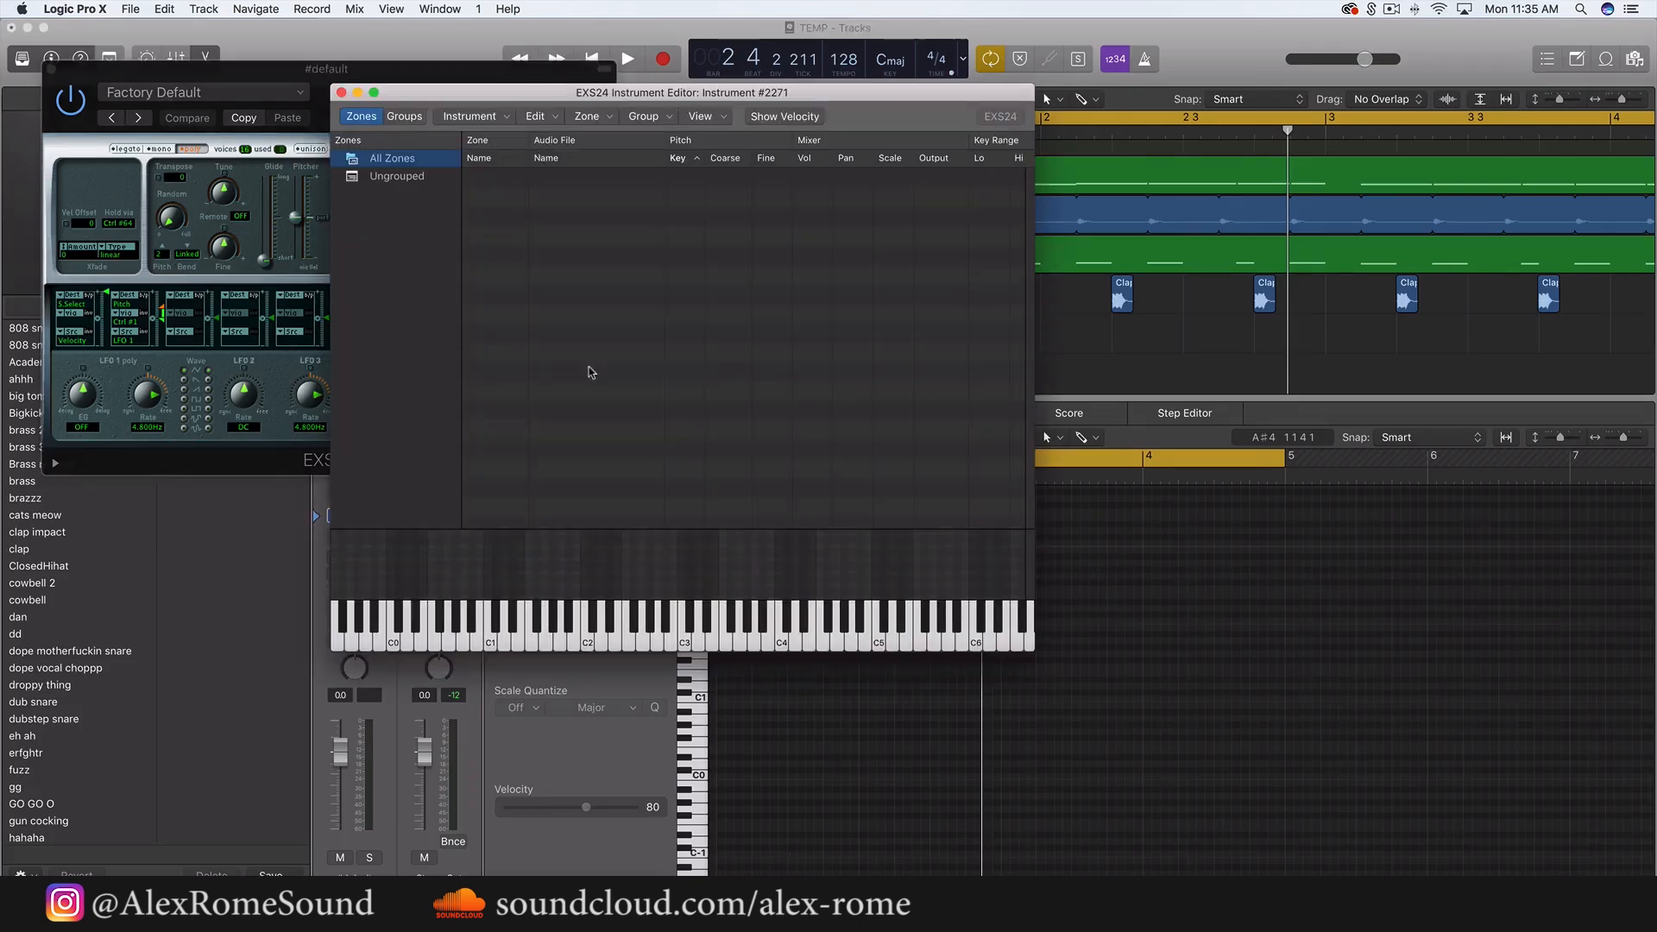
pyautogui.click(341, 92)
pyautogui.click(398, 149)
pyautogui.scroll(-5, 440, 743)
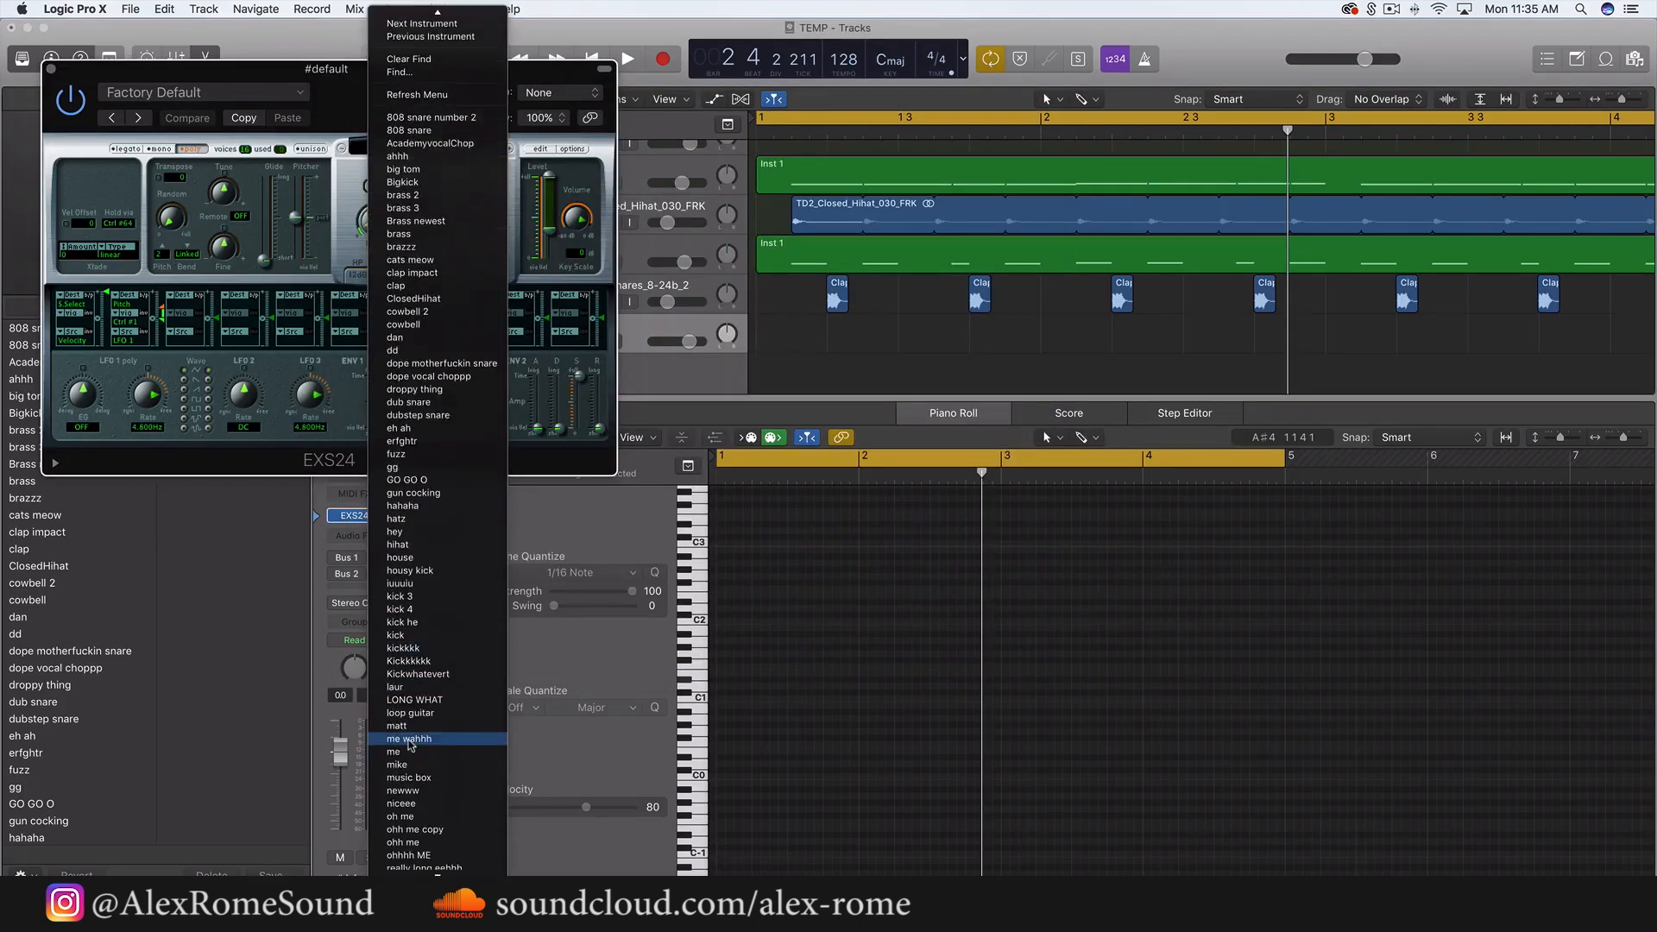
pyautogui.click(445, 496)
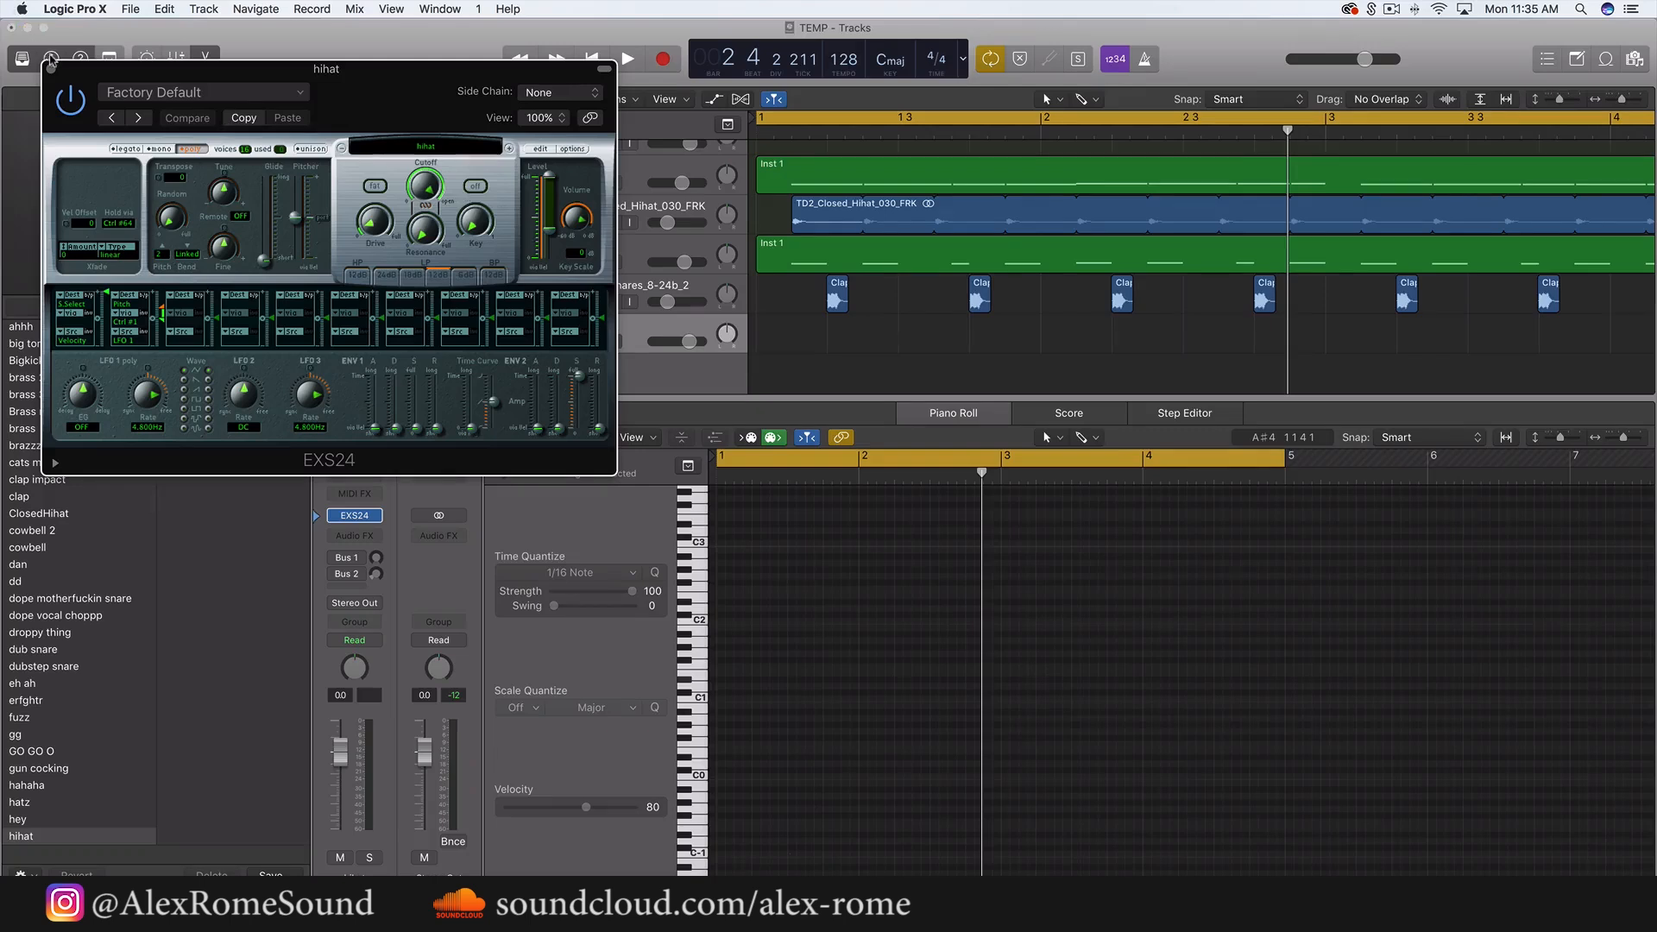
# - Close the sampler and create an empty one-bar MIDI region at bar 1 on the hihat track
pyautogui.click(50, 69)
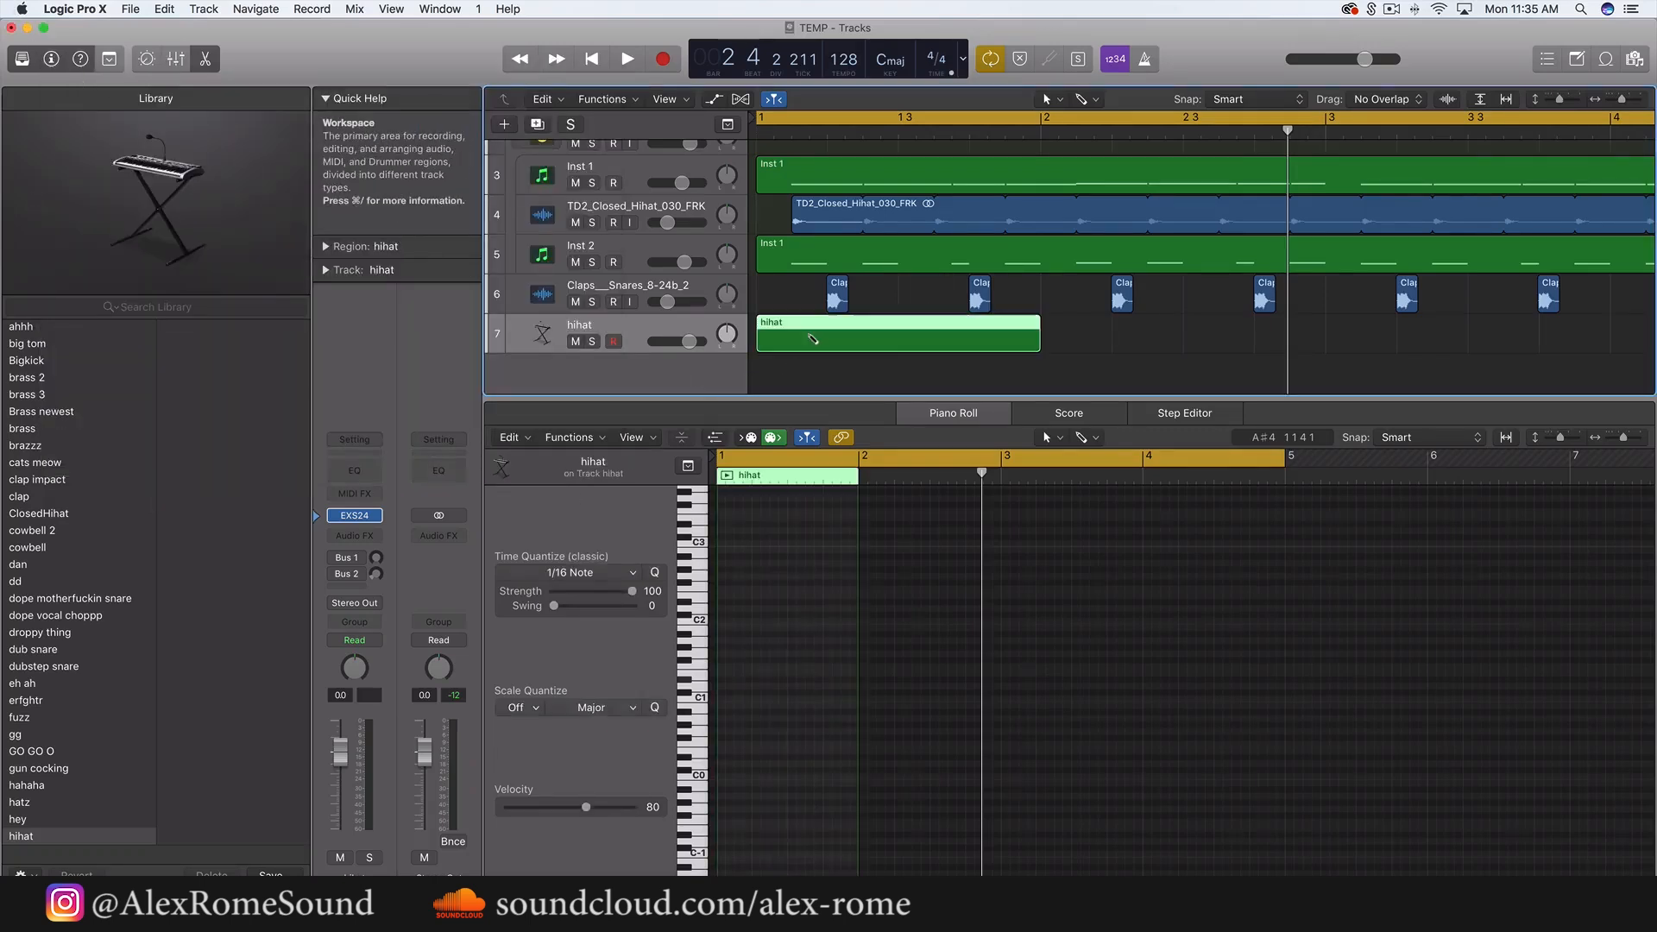
pyautogui.doubleClick(764, 653)
pyautogui.scroll(5, 727, 690)
pyautogui.hscroll(-10, 727, 690)
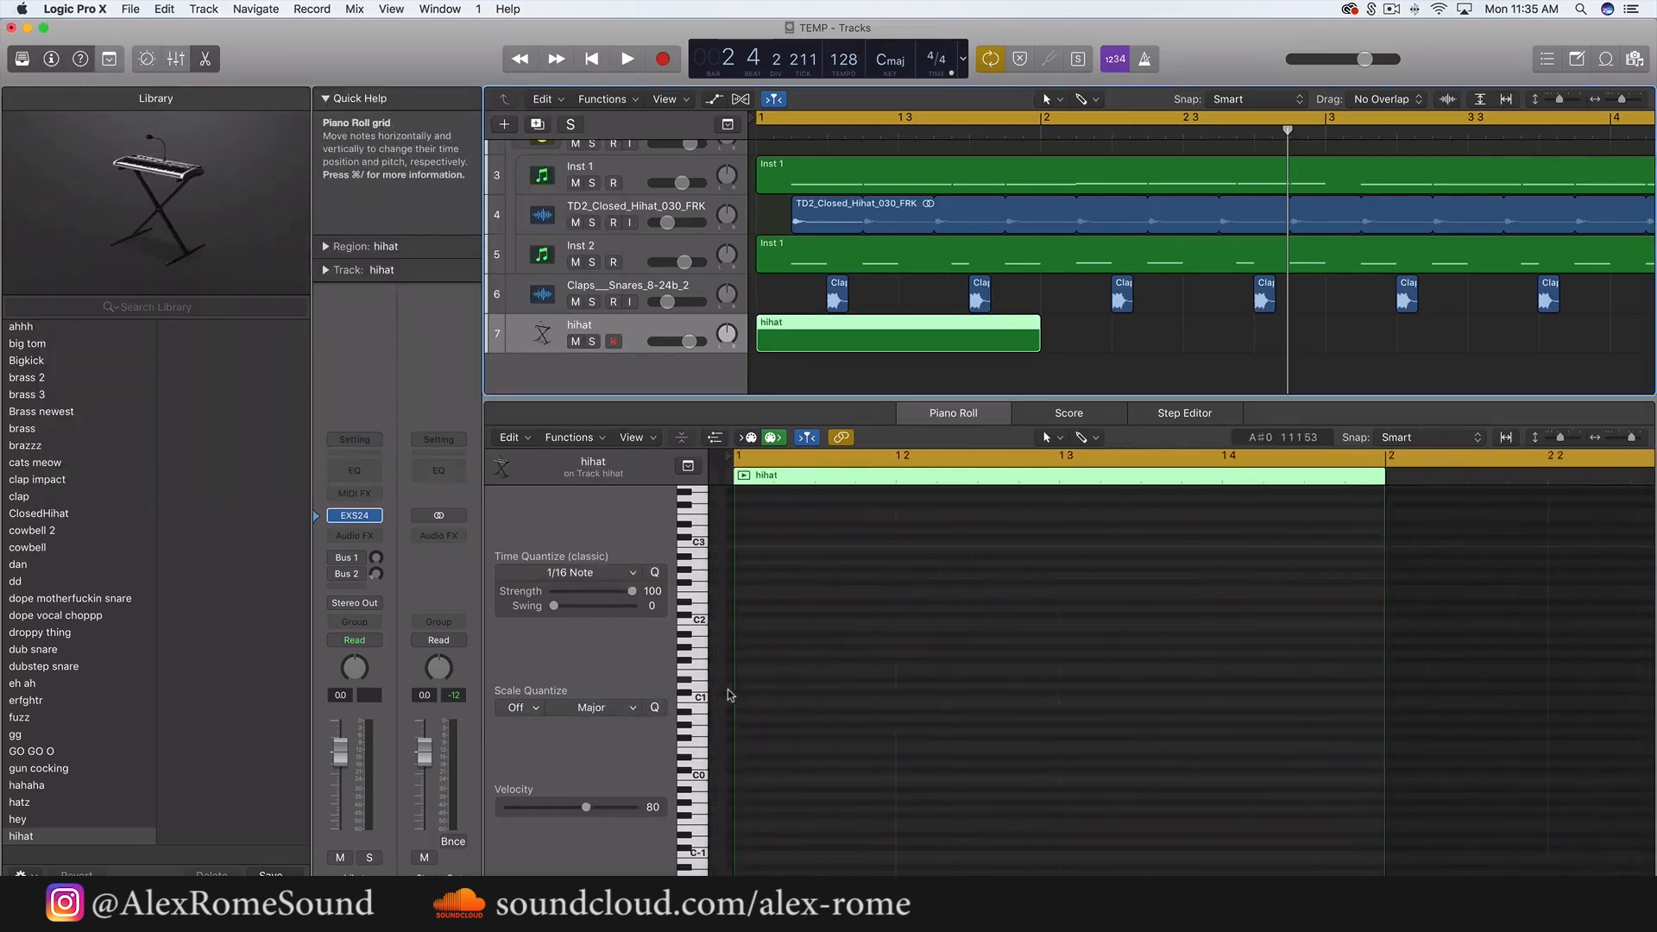
# - Add a C#3 note at the start of the hihat region and audition it with the rest of the tracks
pyautogui.click(703, 696)
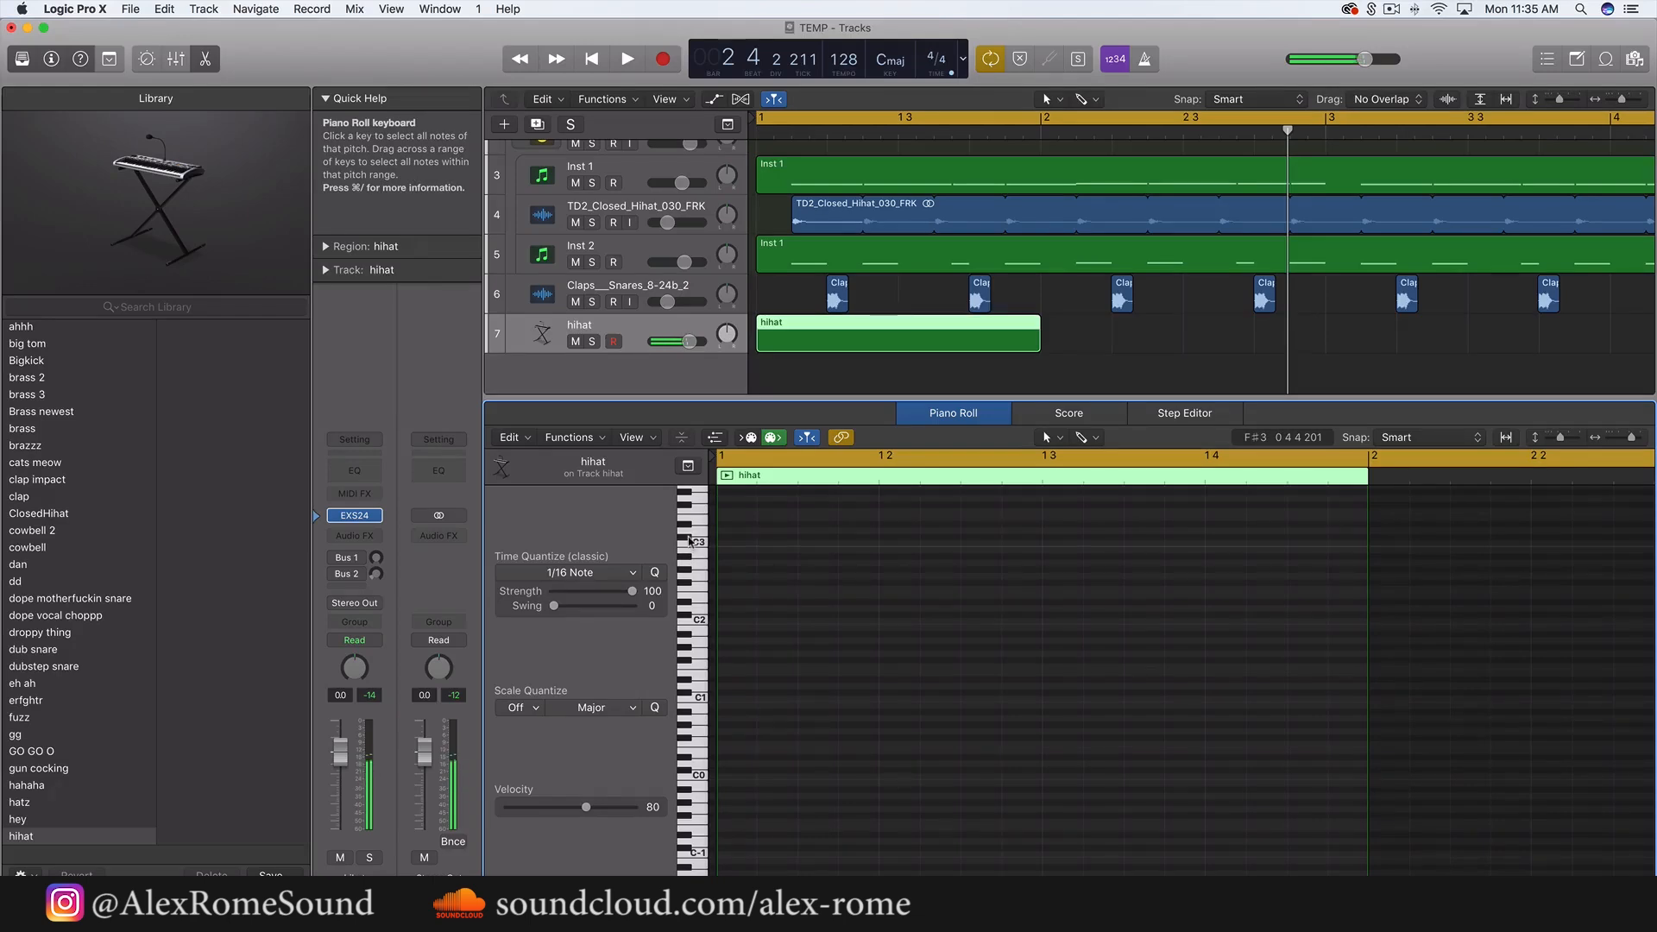
pyautogui.keyDown('super'); pyautogui.click(732, 541); pyautogui.keyUp('super')
pyautogui.press('space')
pyautogui.scroll(1, 787, 553)
pyautogui.press('space')
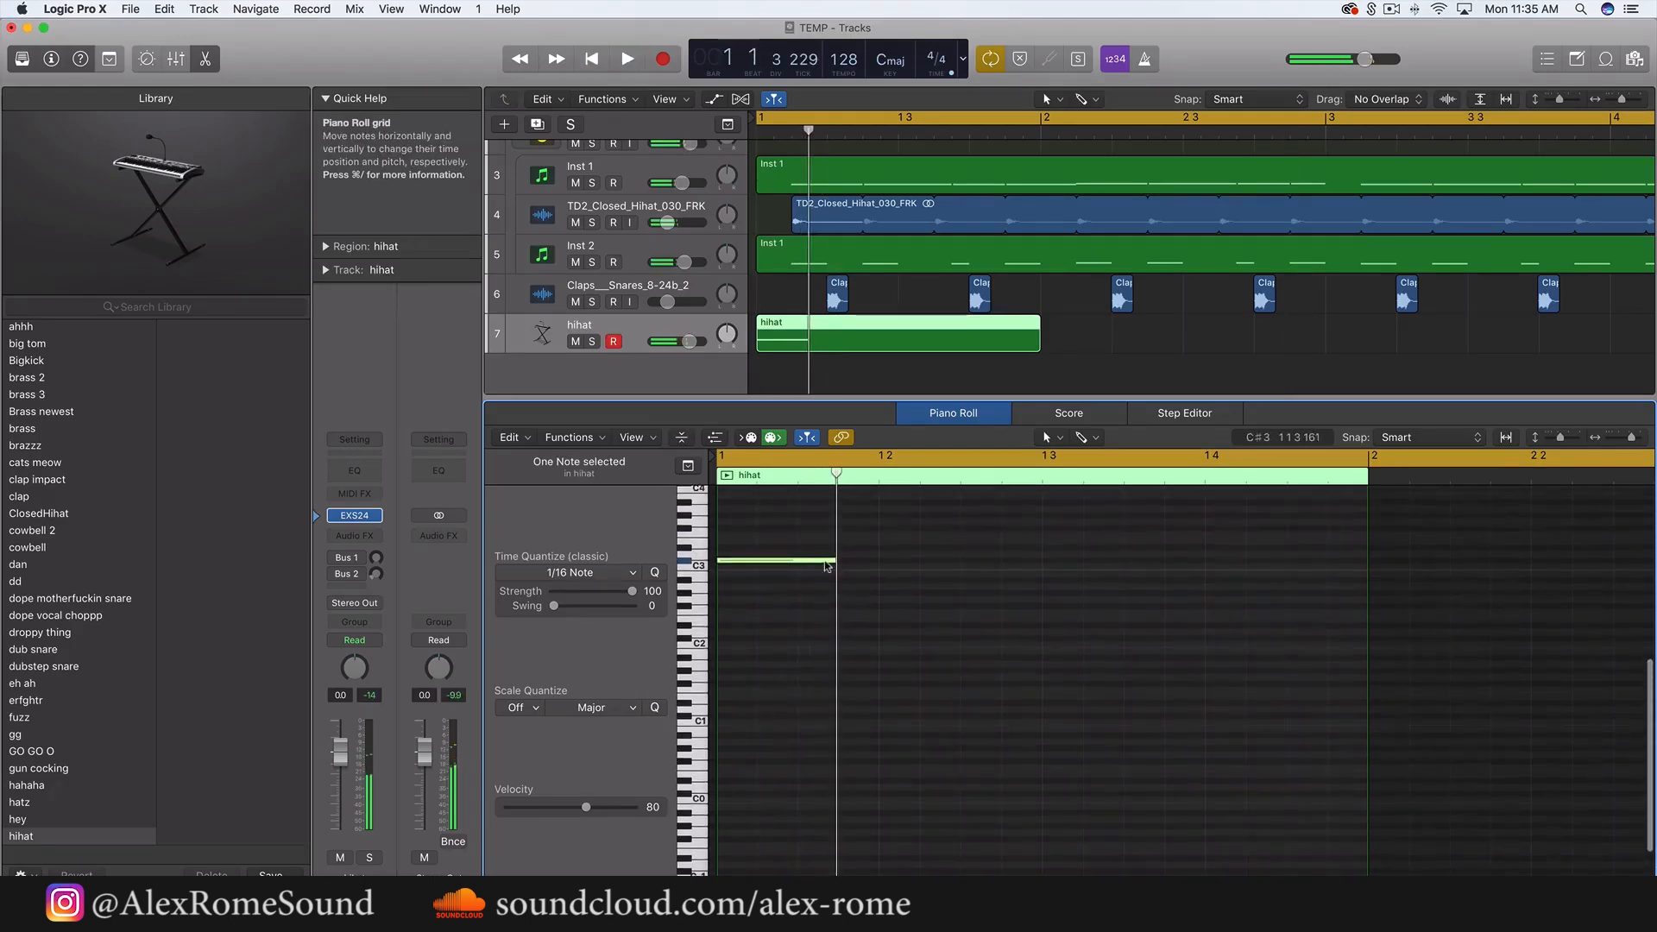
# - Shorten the first hi-hat note to a sixteenth and add three more sixteenth notes at C#3 to fill beat 1
pyautogui.moveTo(834, 564); pyautogui.dragTo(752, 570)
pyautogui.keyDown('super'); pyautogui.click(765, 562); pyautogui.keyUp('super')
pyautogui.keyDown('super'); pyautogui.click(811, 562); pyautogui.keyUp('super')
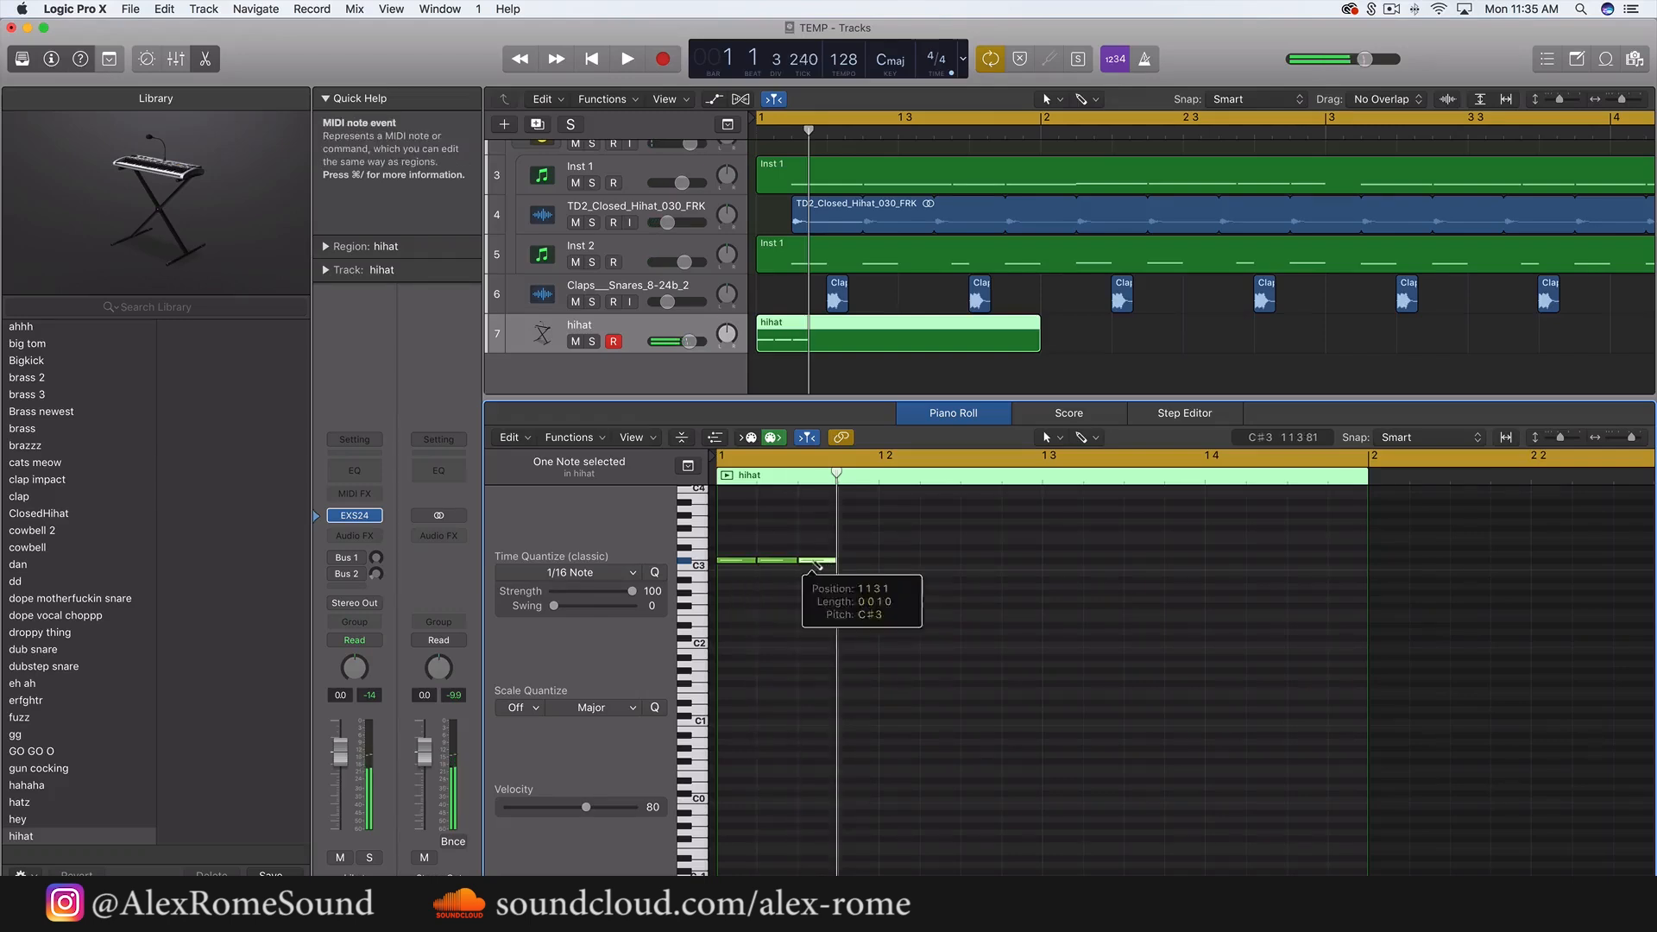
pyautogui.keyDown('super'); pyautogui.click(850, 562); pyautogui.keyUp('super')
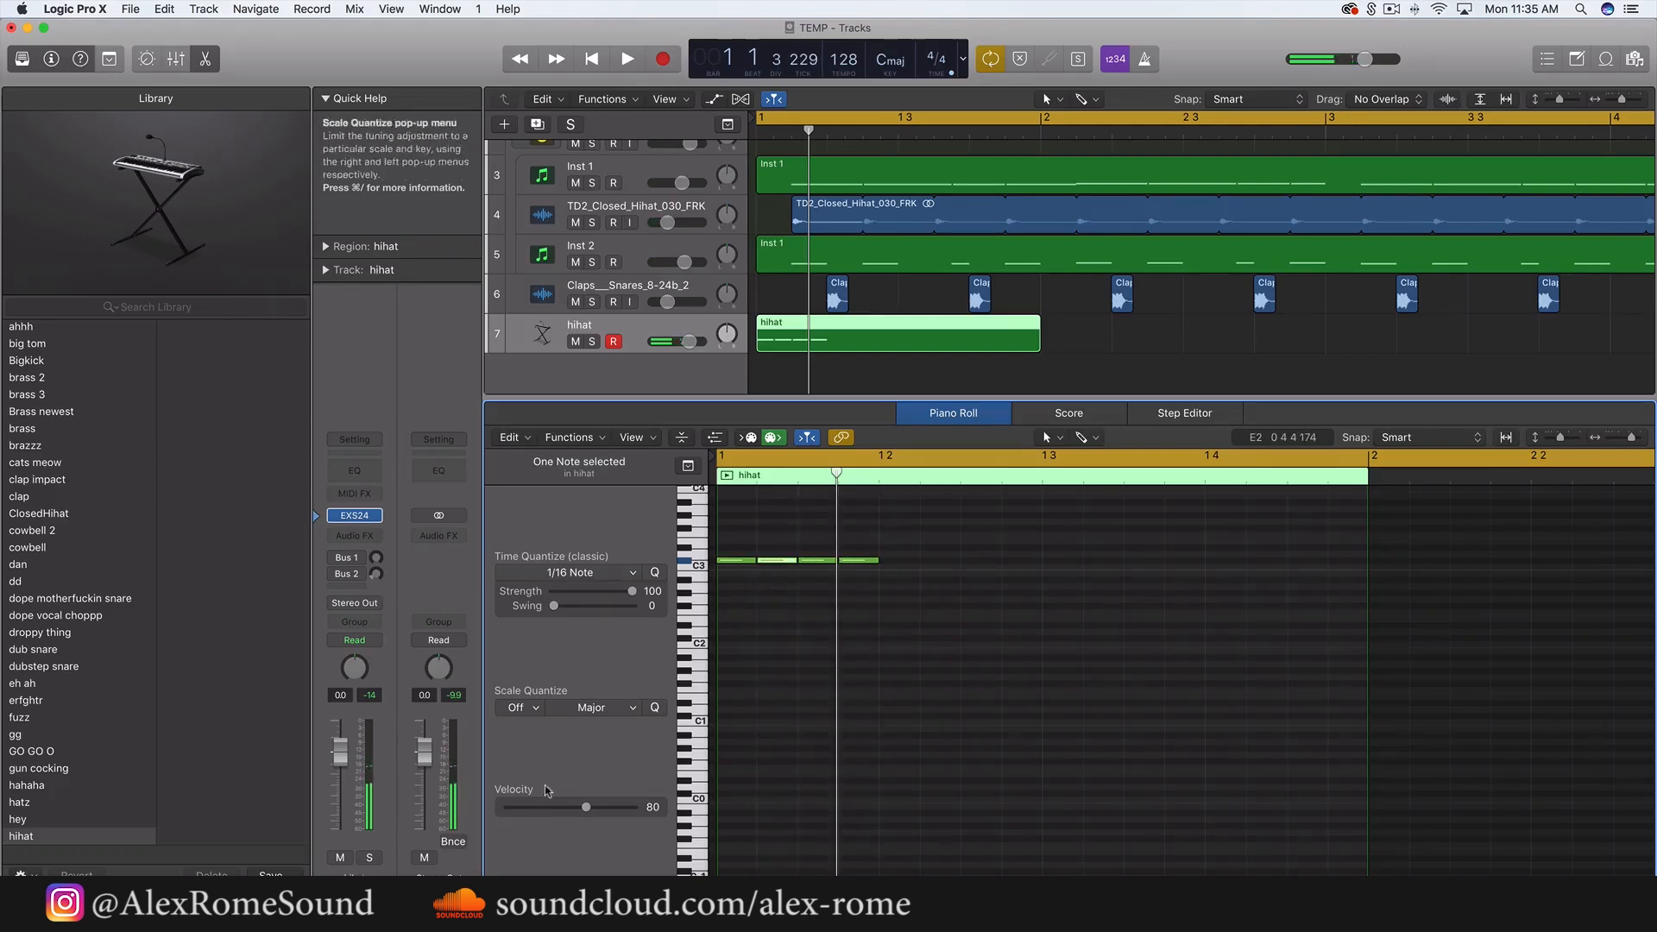
# - Set the velocity of all four hi-hat notes to 127
pyautogui.moveTo(731, 527); pyautogui.dragTo(1043, 821)
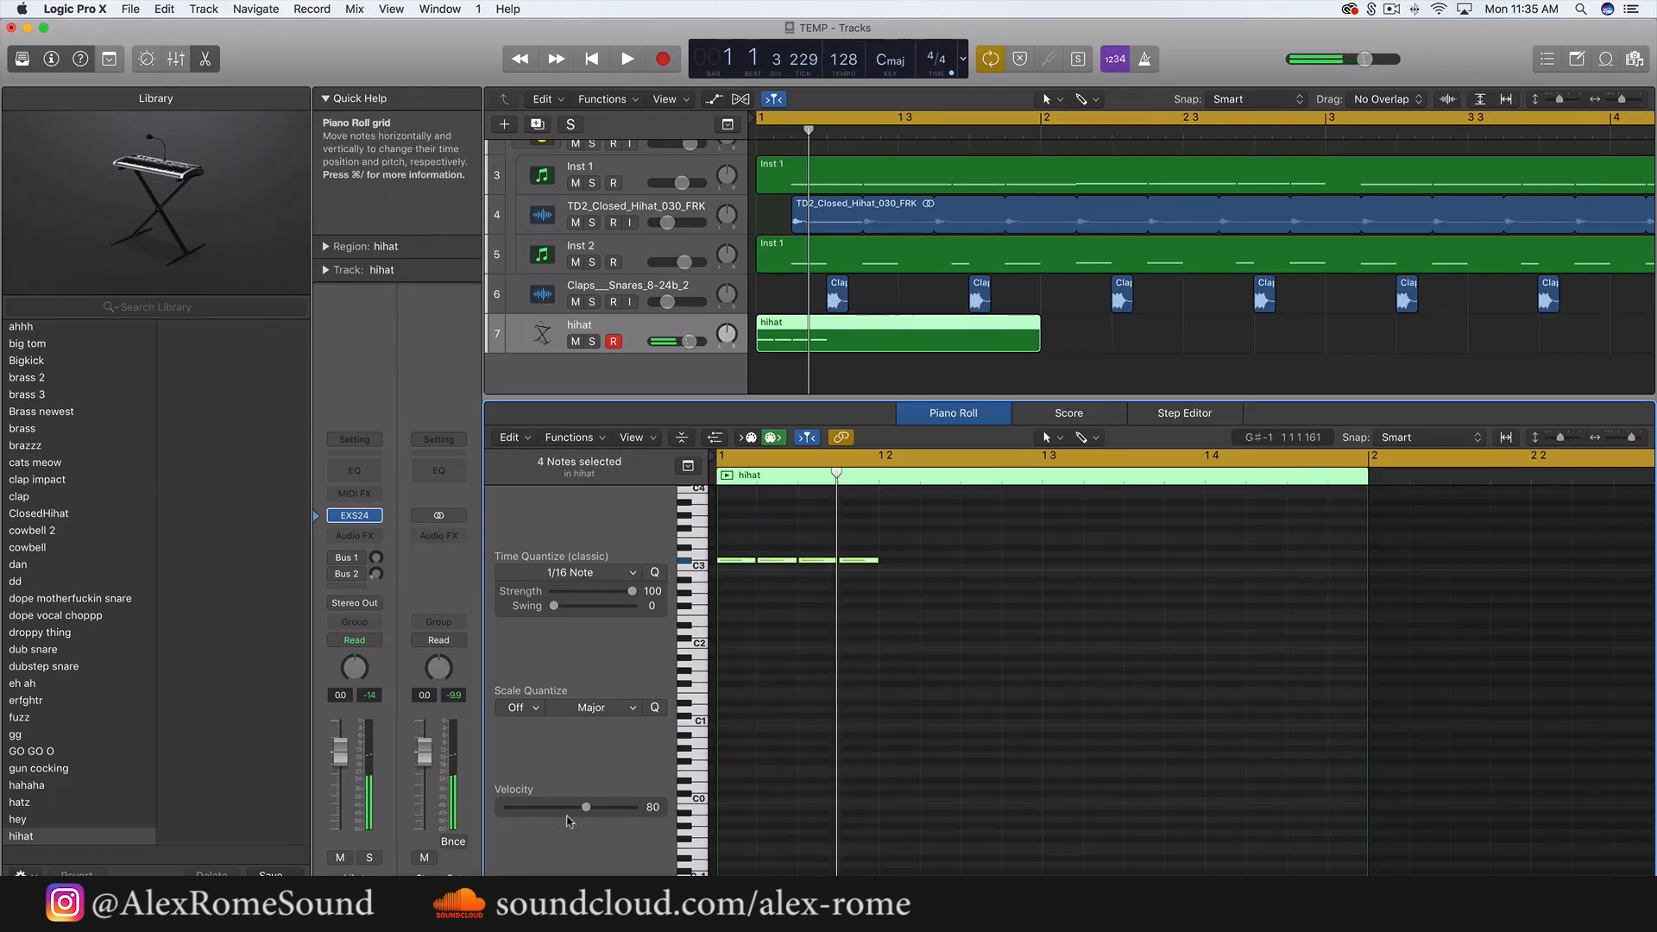
pyautogui.moveTo(585, 807); pyautogui.dragTo(898, 812)
pyautogui.moveTo(947, 591); pyautogui.dragTo(723, 550)
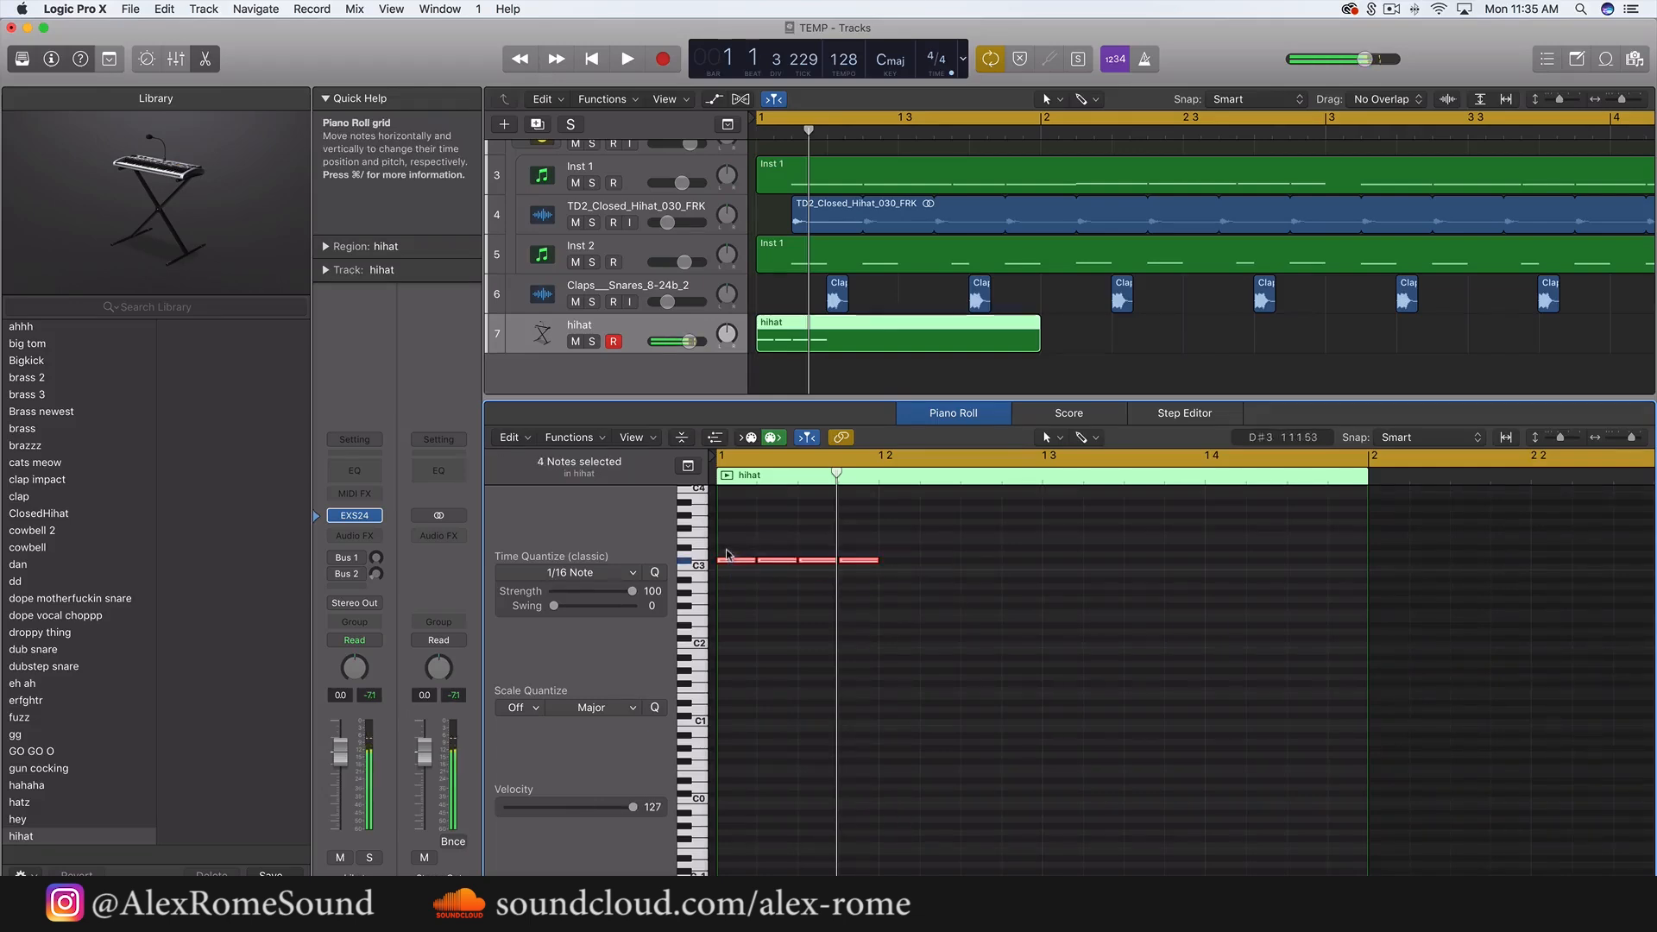
# - Lower the velocity of the second and fourth hi-hat notes, setting the fourth to 51
pyautogui.click(791, 559)
pyautogui.moveTo(632, 807); pyautogui.dragTo(579, 813)
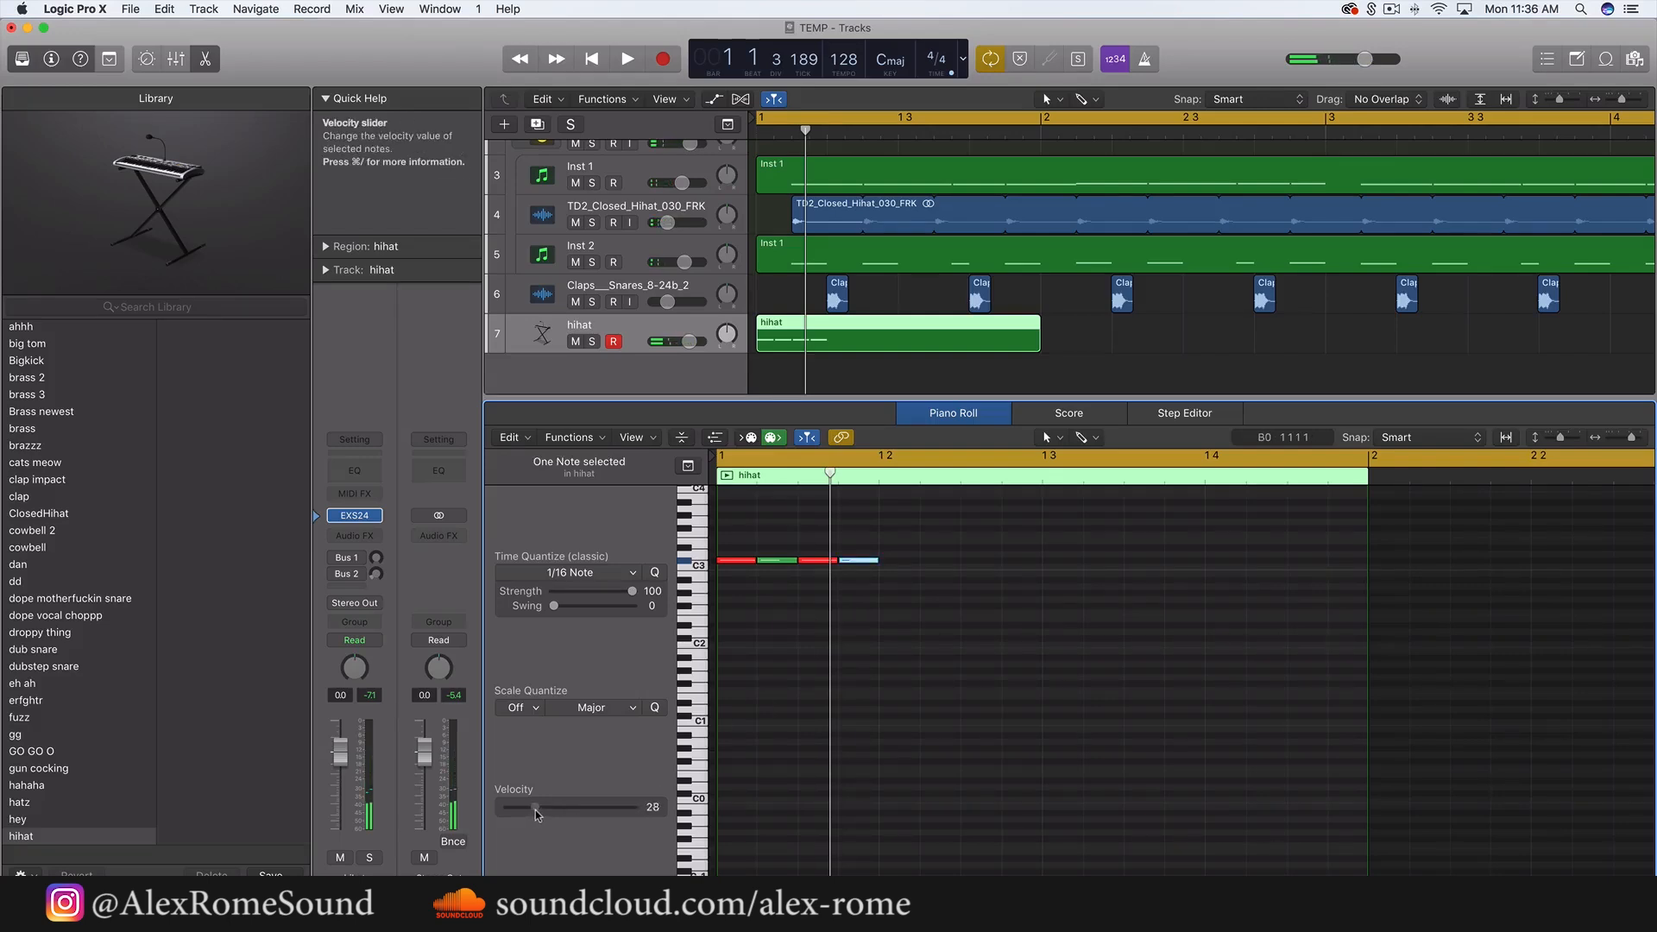
pyautogui.click(1024, 717)
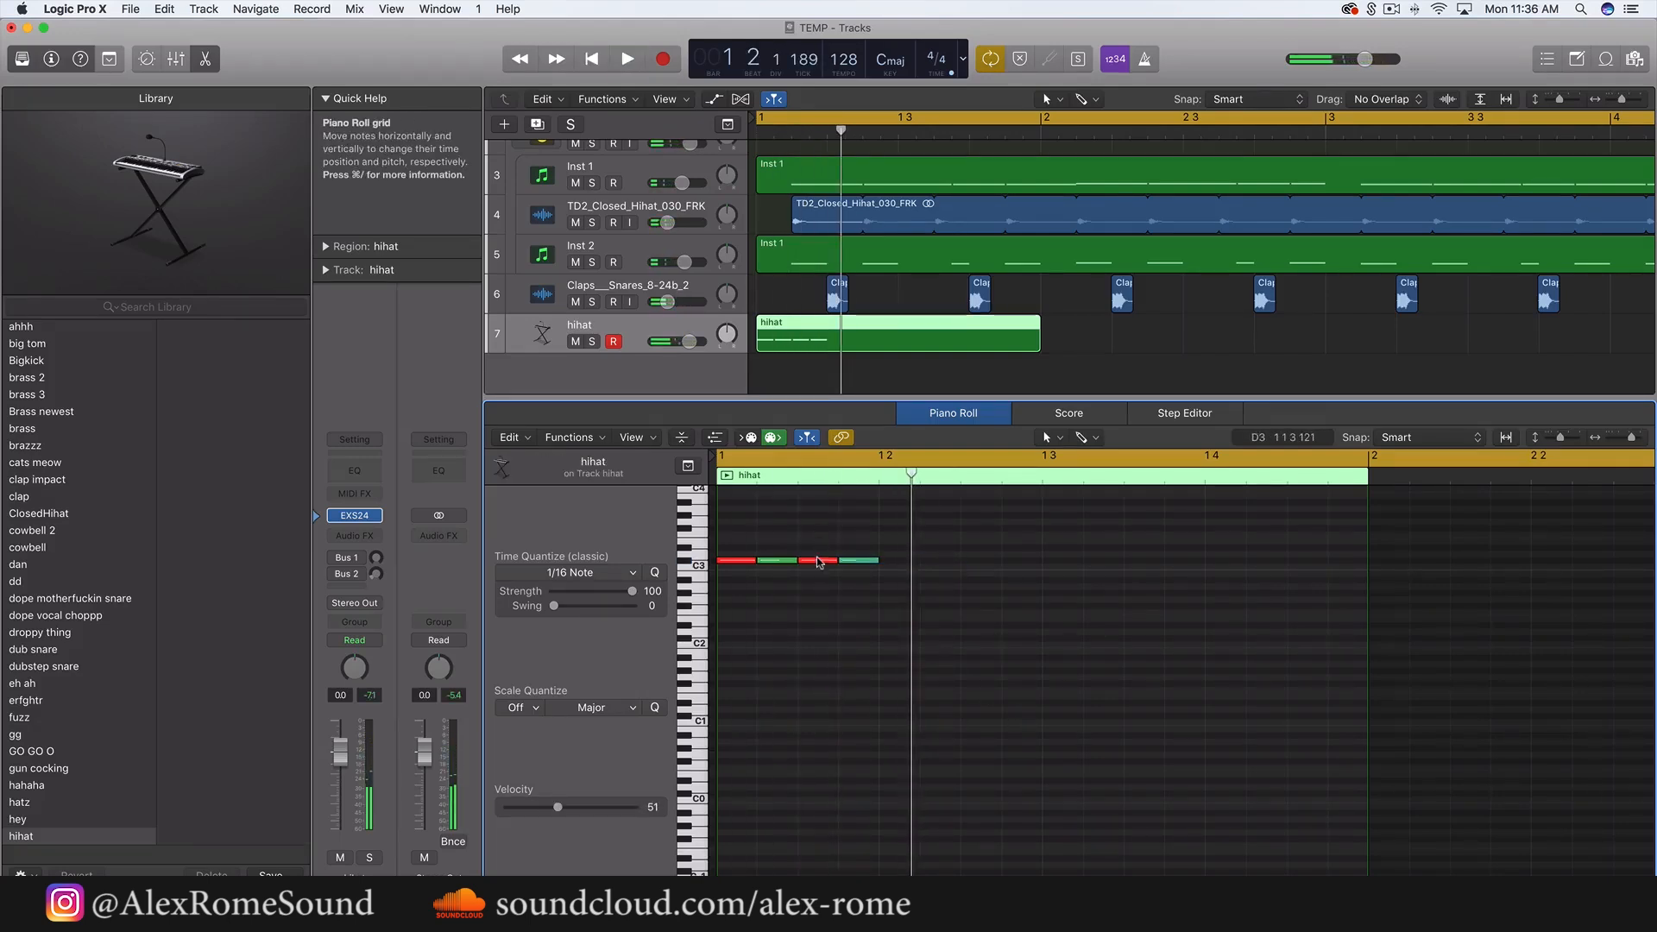
# - Raise the first and third hi-hat notes to a higher pitch and play back the pattern
pyautogui.moveTo(818, 561); pyautogui.dragTo(819, 509)
pyautogui.press('space')
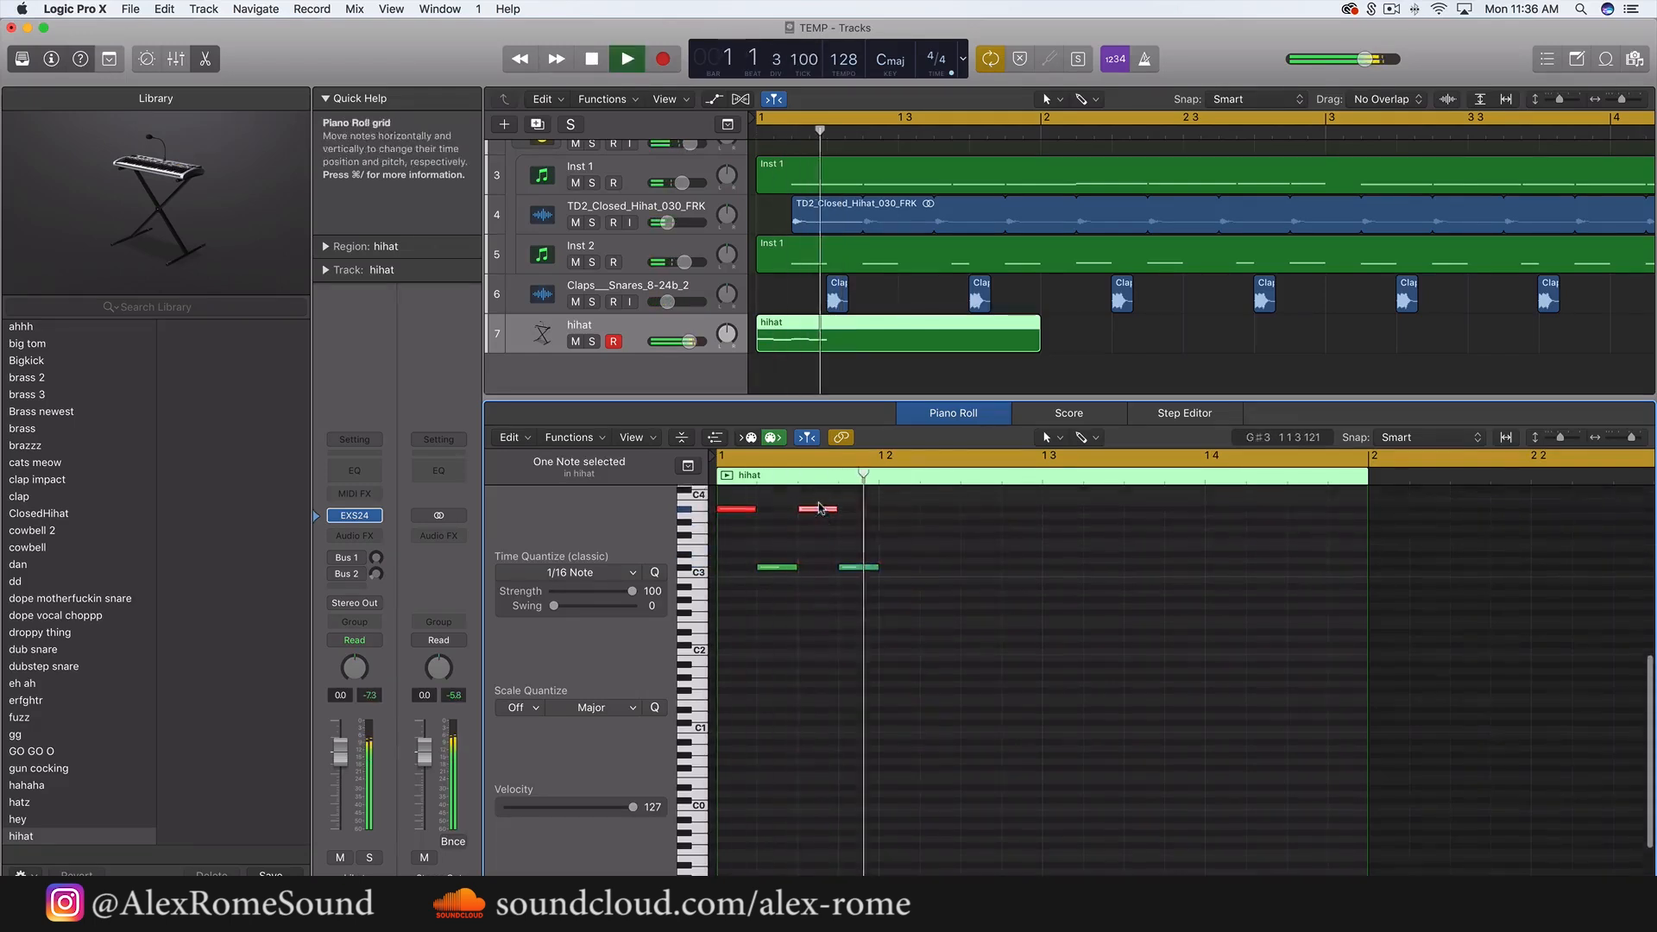
pyautogui.scroll(3, 820, 535)
pyautogui.press('space')
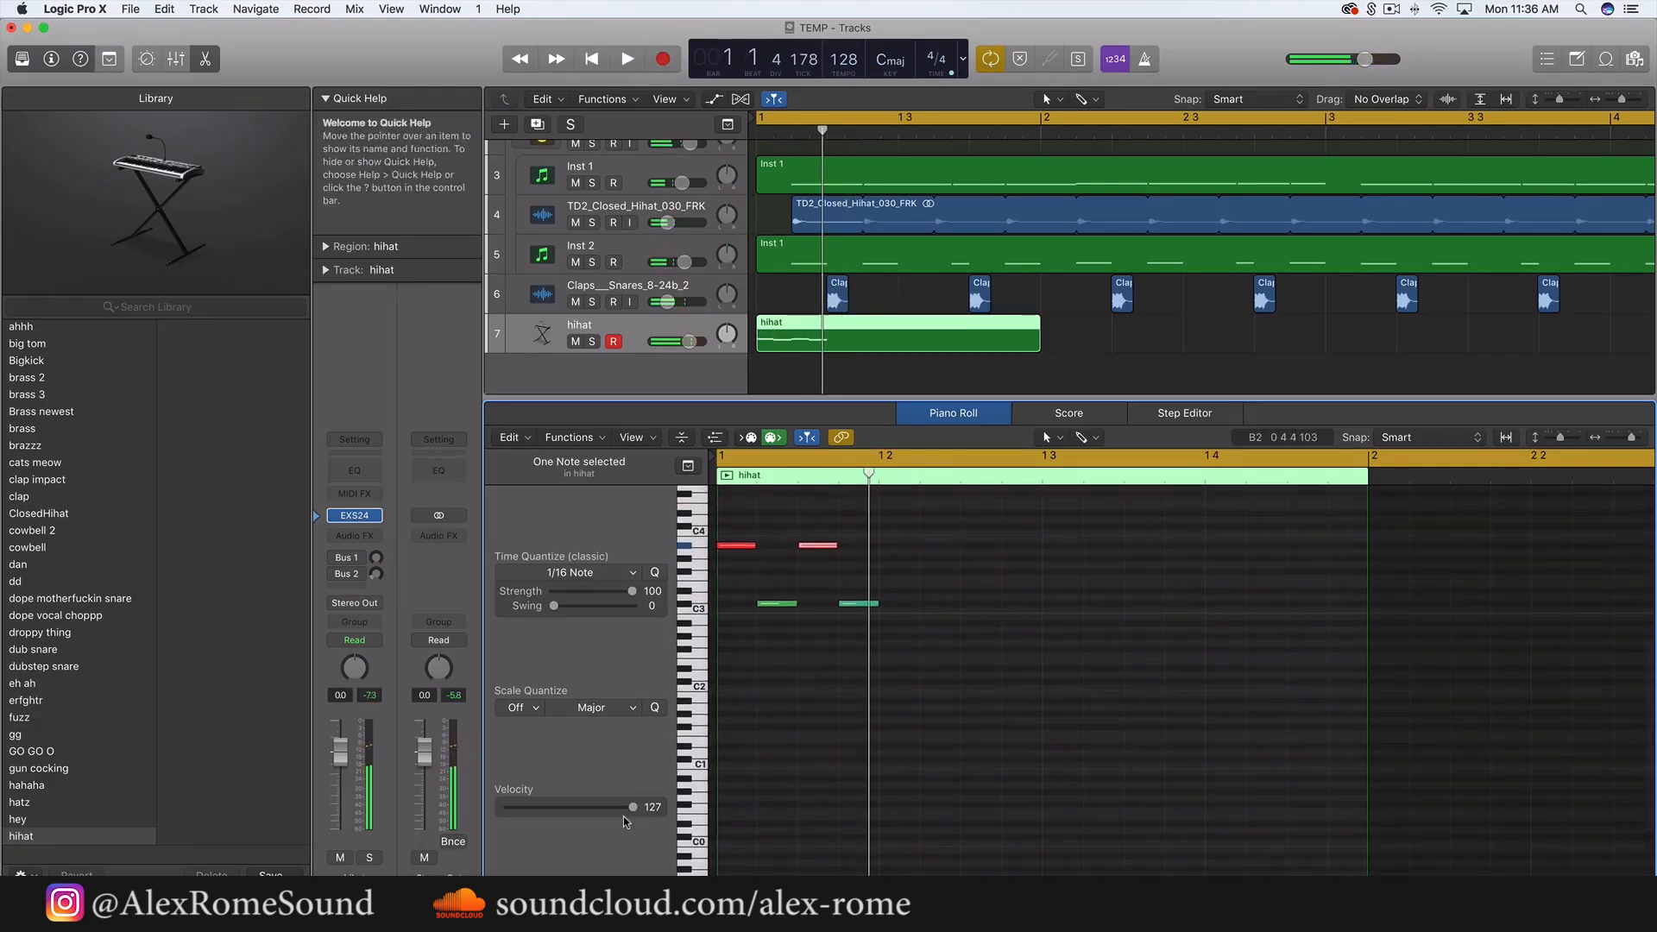
# - Select the two lower-pitched hi-hat notes, then solo the hihat track and play it alone
pyautogui.moveTo(989, 657); pyautogui.dragTo(756, 601)
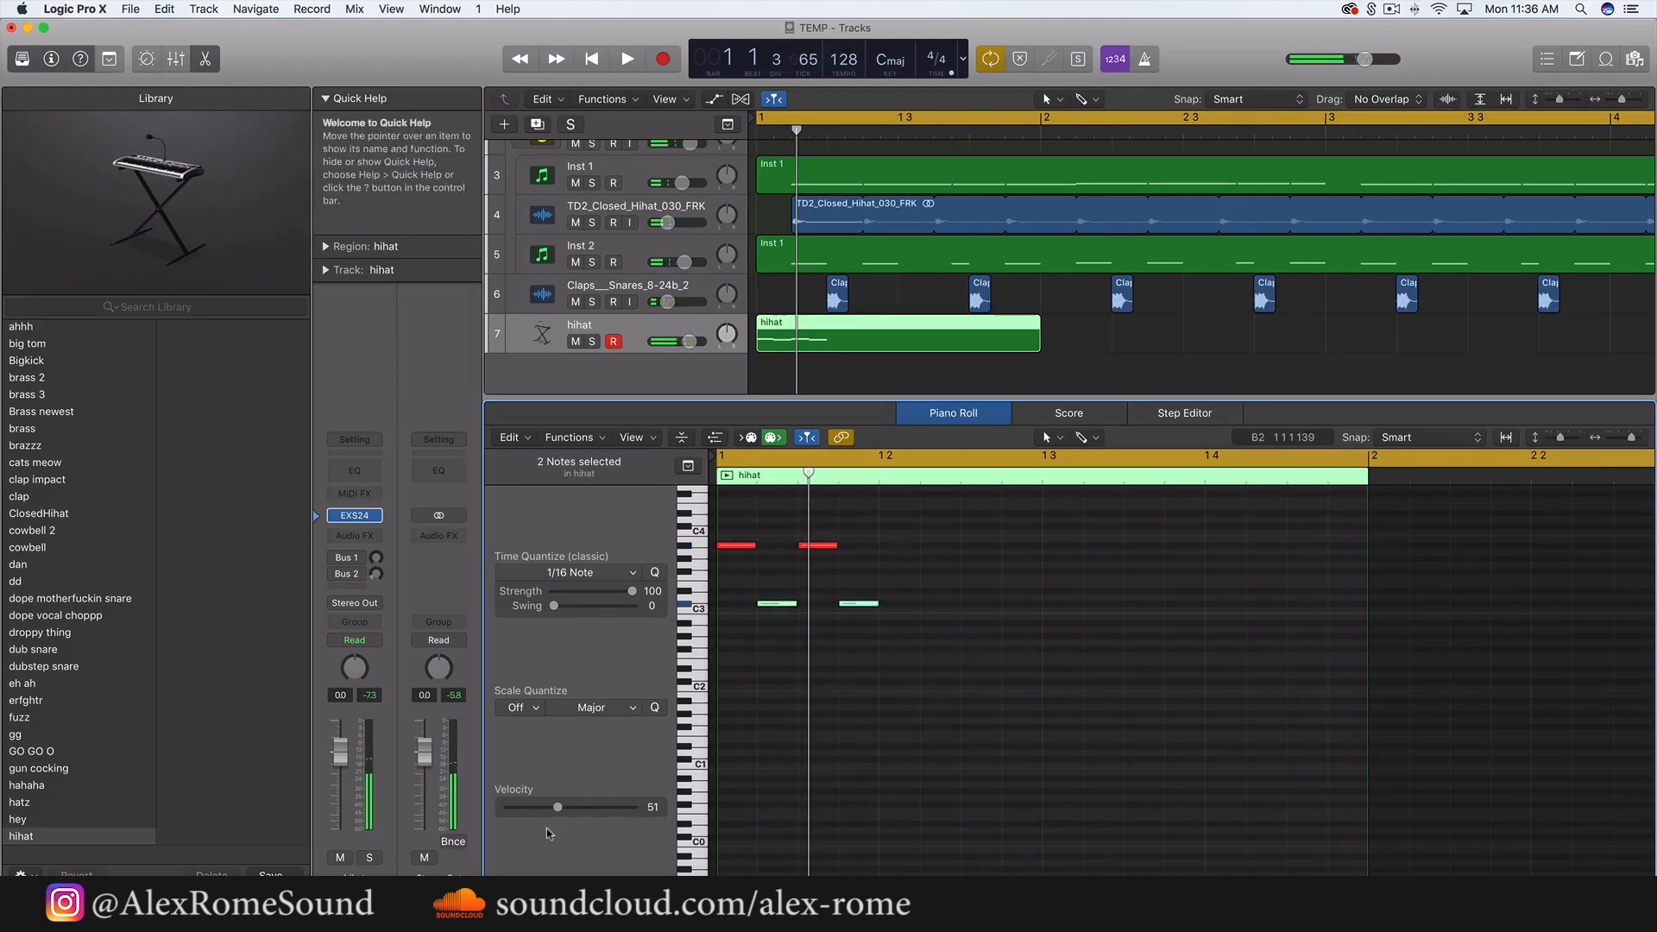
pyautogui.click(592, 341)
pyautogui.press('space')
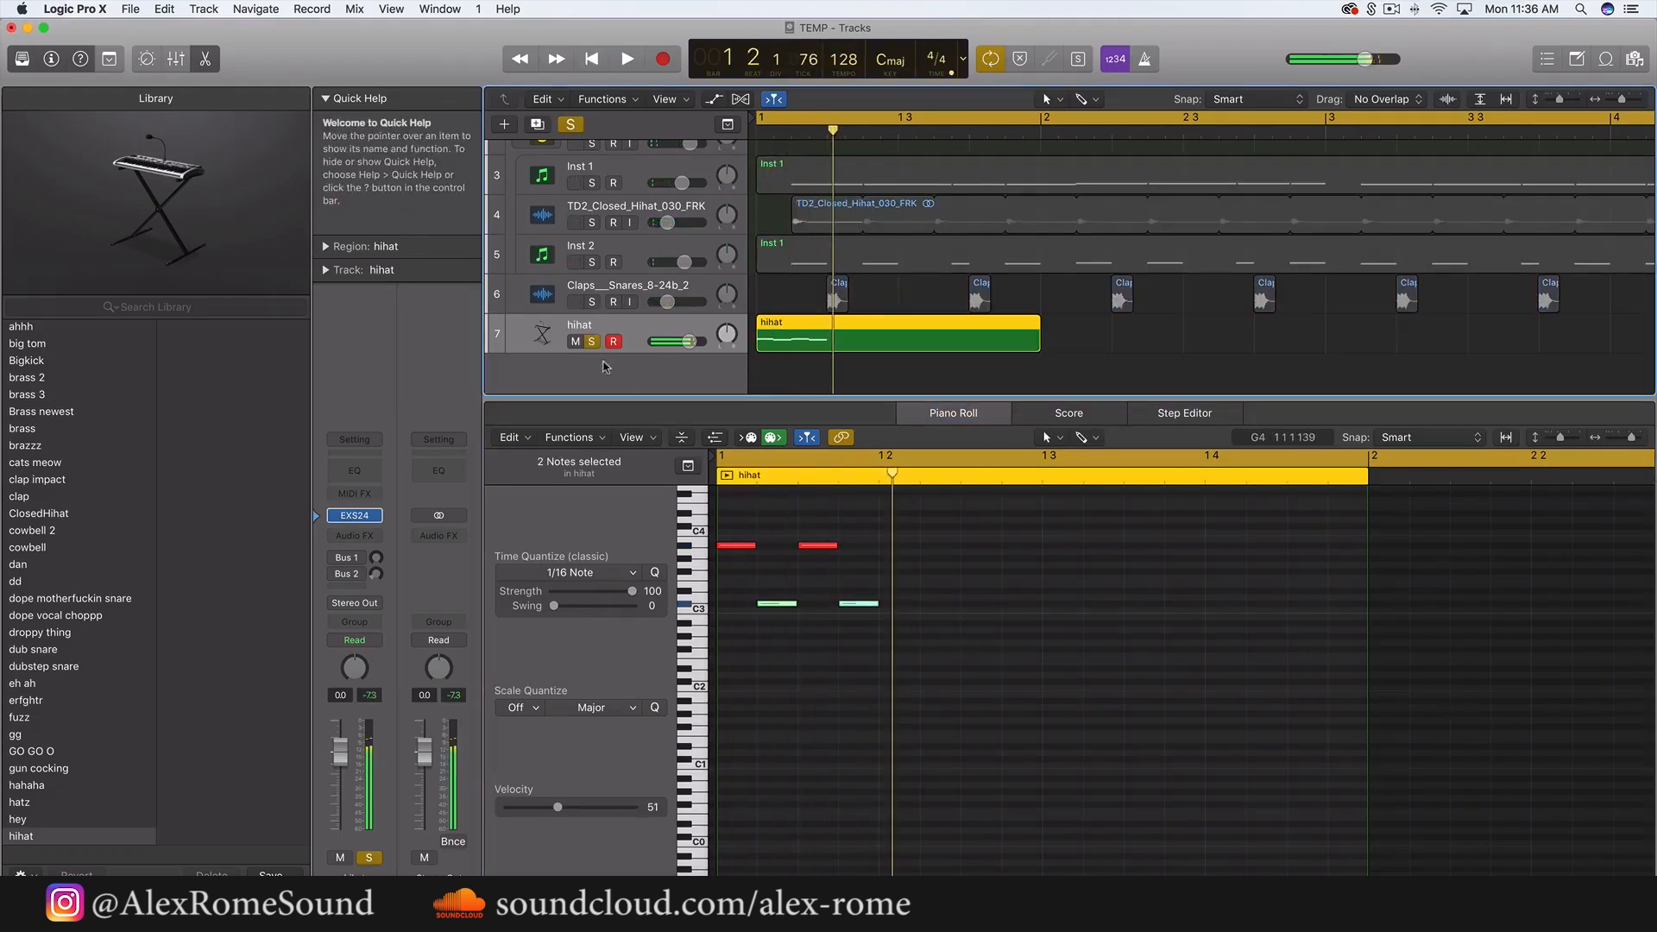
# - Insert the Nicky Romero Kickstart plug-in on the hihat track and set its mix to 78% during playback
pyautogui.click(352, 535)
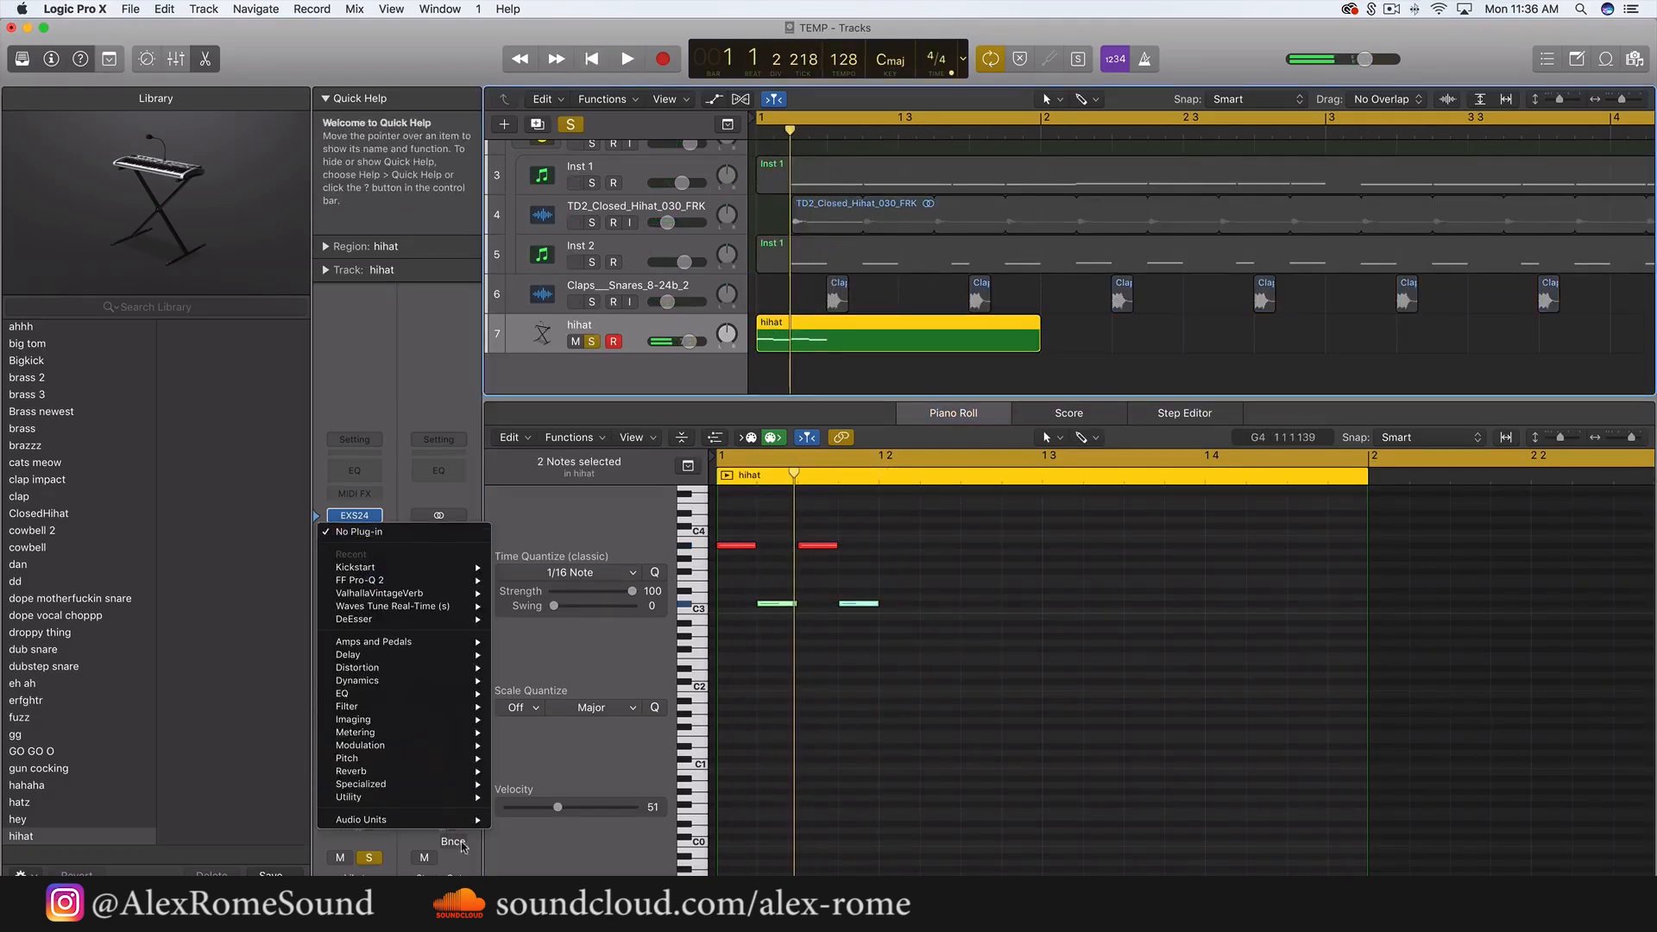
pyautogui.moveTo(473, 819)
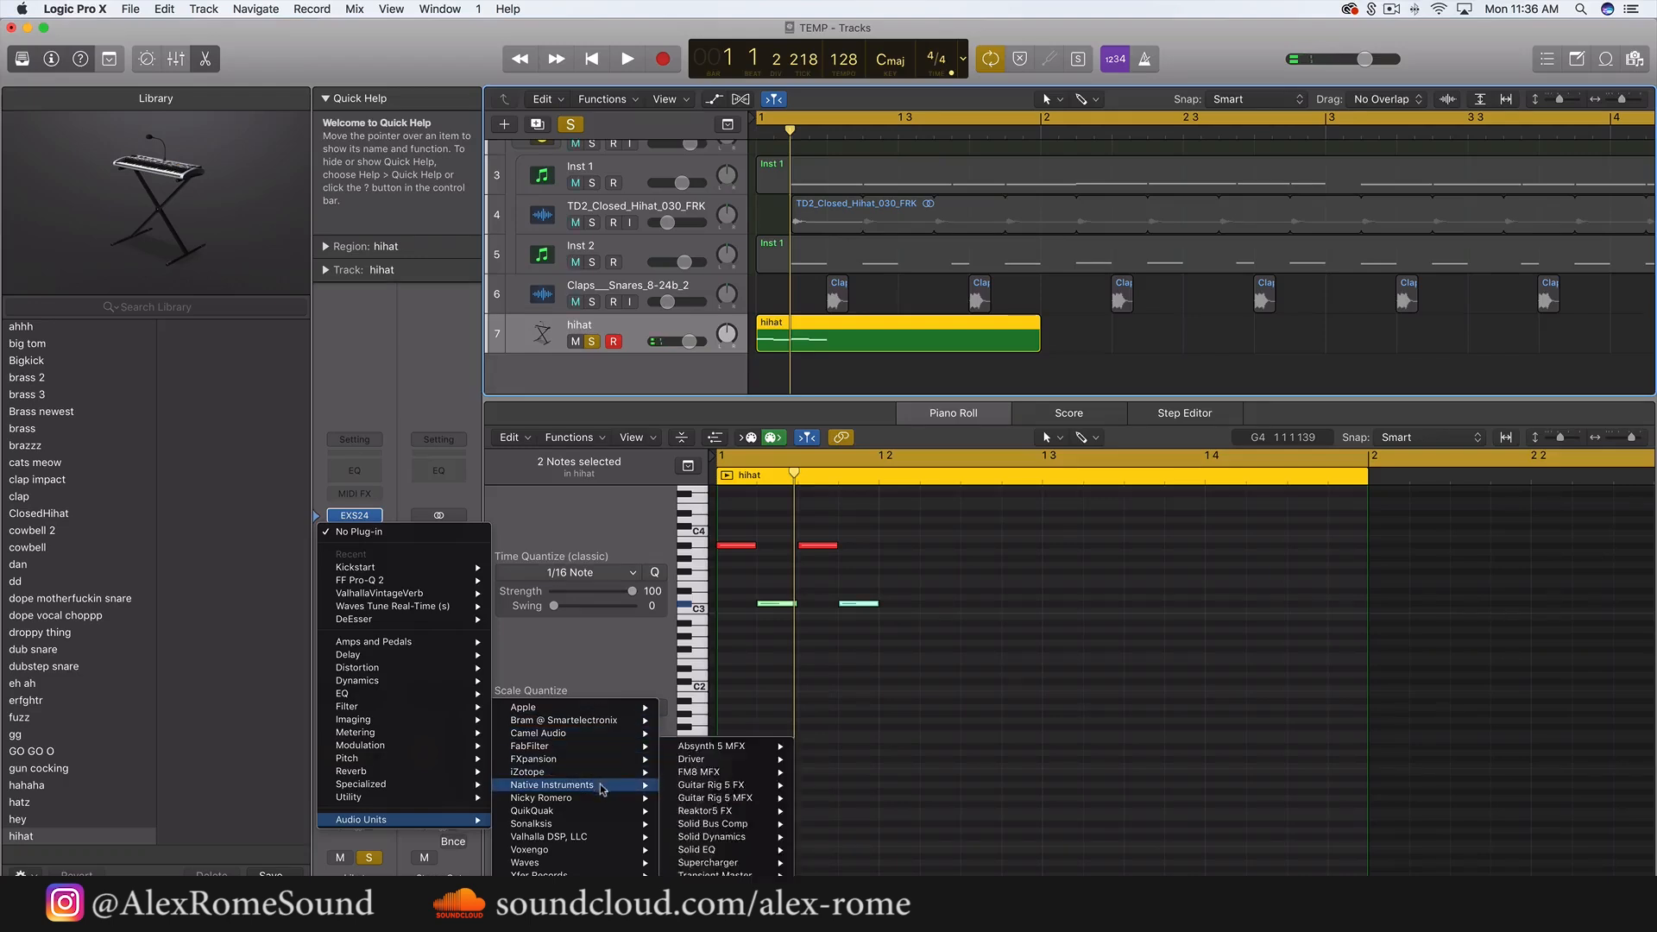
pyautogui.moveTo(604, 797)
pyautogui.click(783, 799)
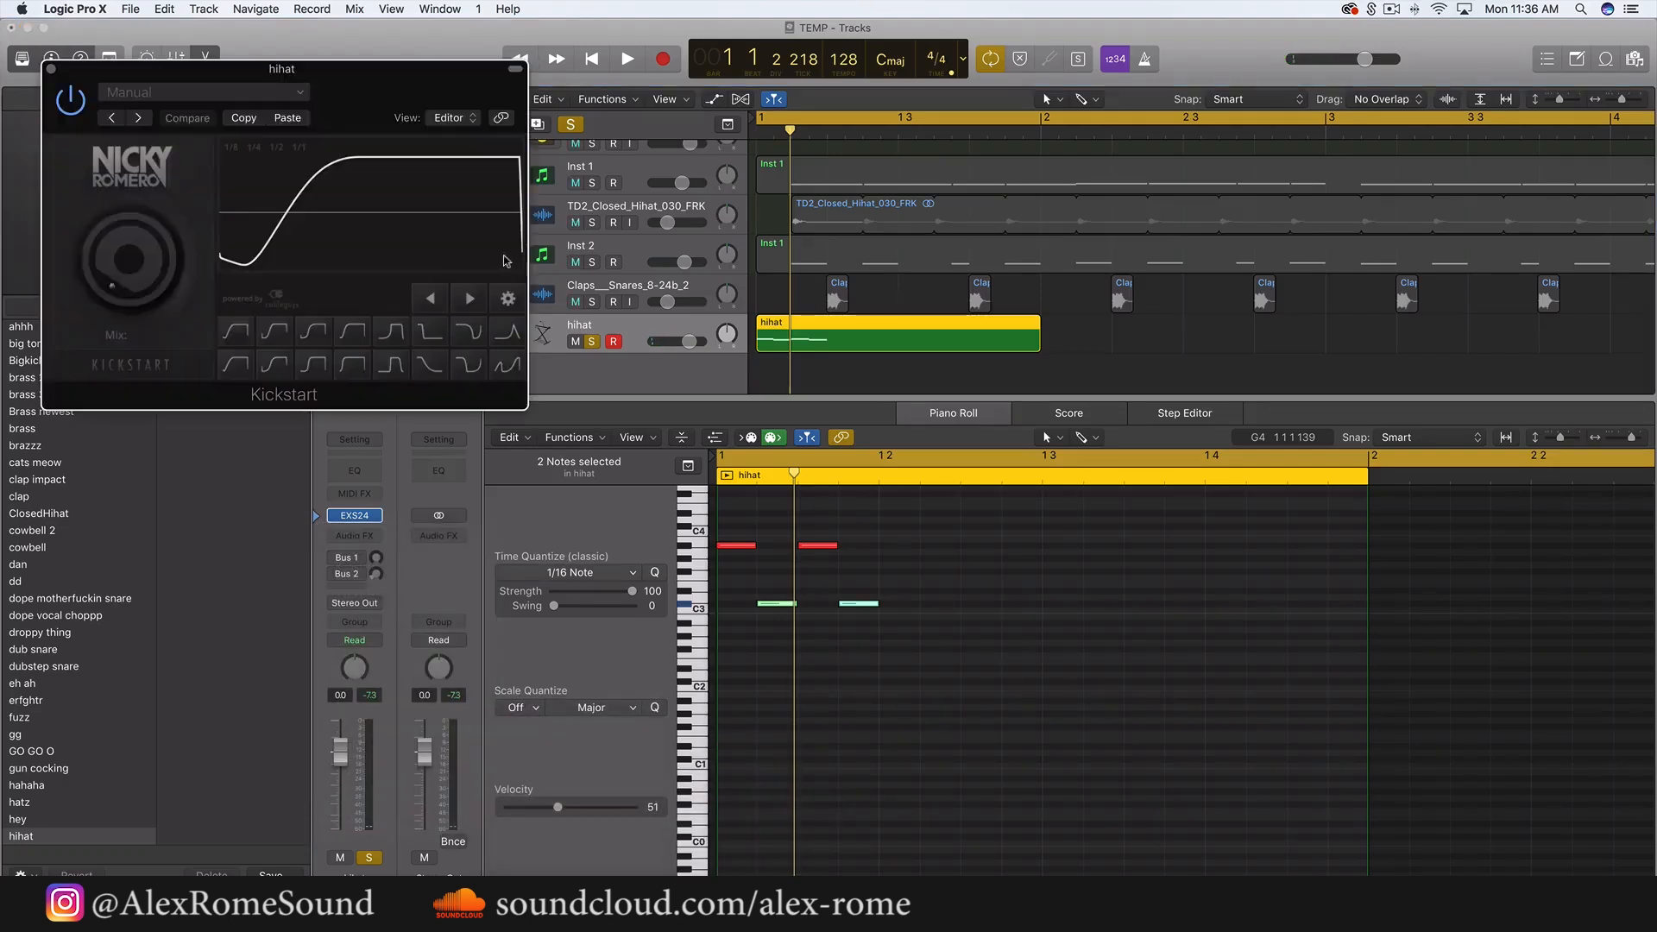
pyautogui.press('space')
pyautogui.moveTo(131, 259); pyautogui.dragTo(131, 295)
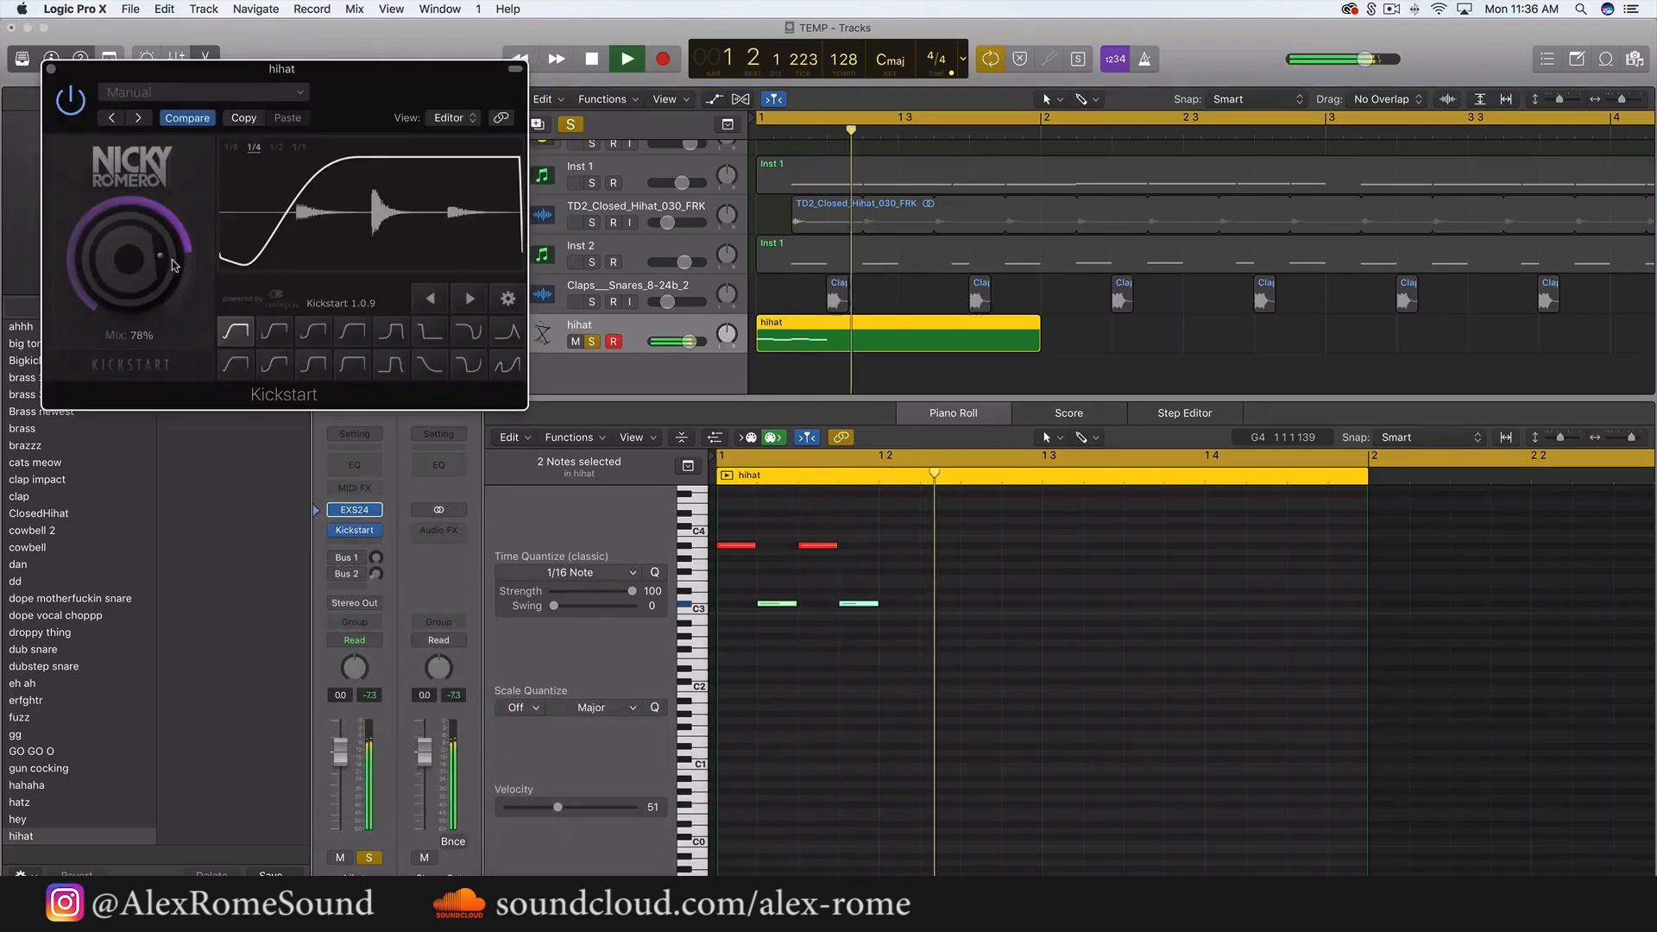
pyautogui.click(53, 70)
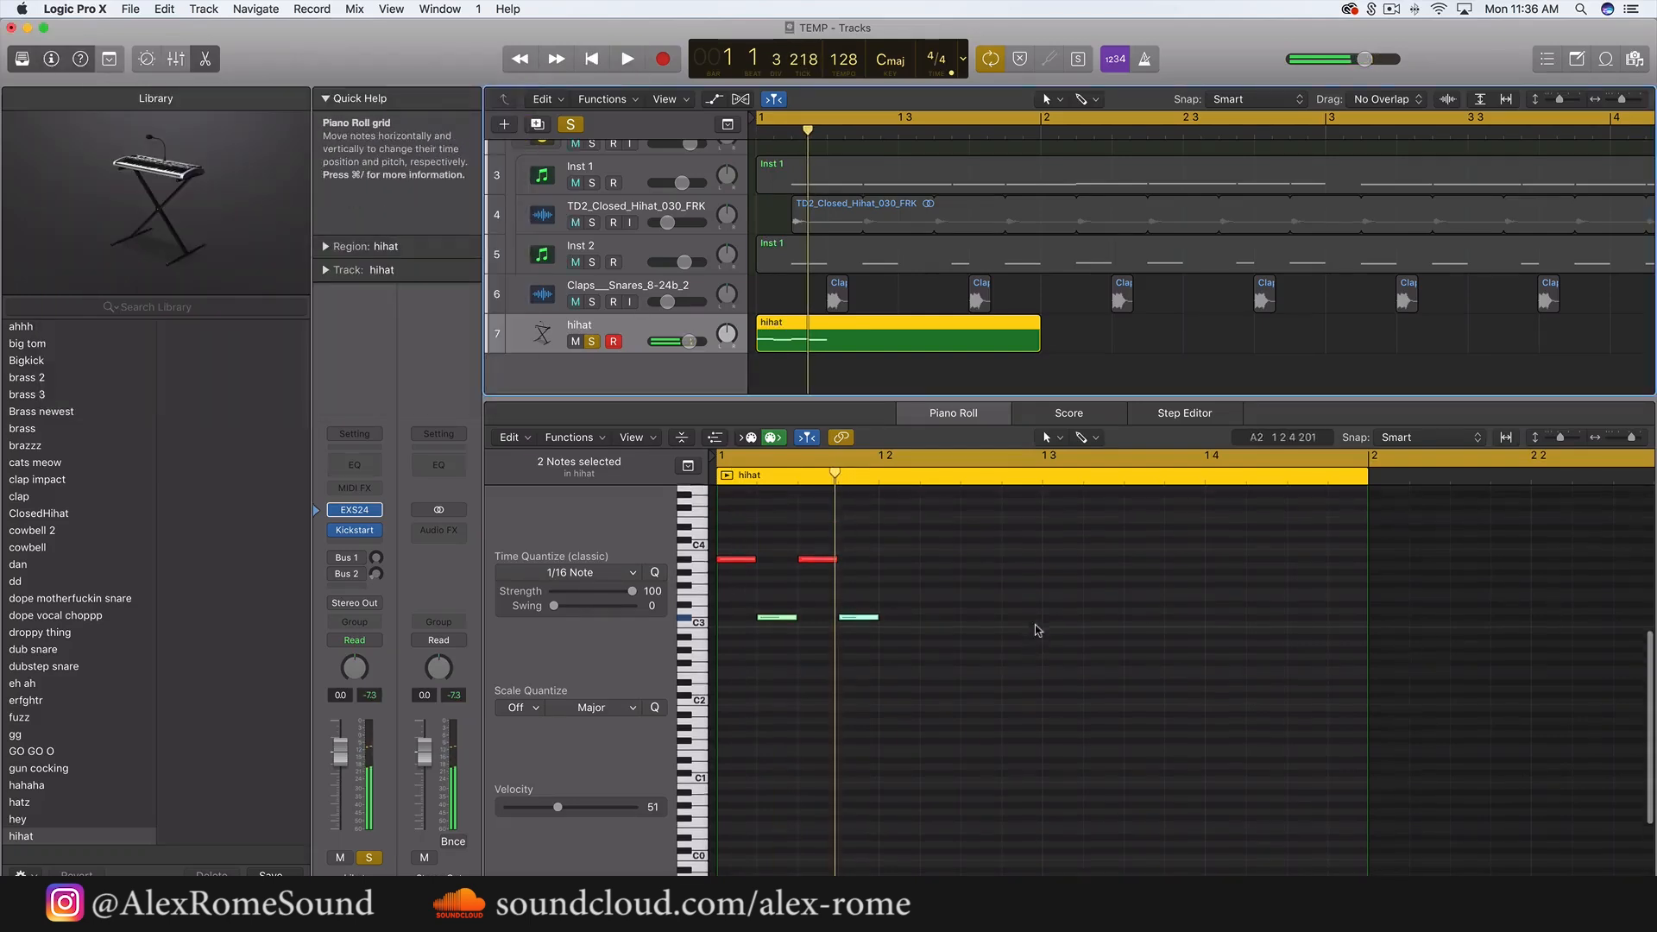
# - Raise the fourth hi-hat note slightly in pitch and duplicate the four-note pattern onto beat 2
pyautogui.scroll(2, 963, 686)
pyautogui.moveTo(850, 640); pyautogui.dragTo(861, 608)
pyautogui.moveTo(933, 660); pyautogui.dragTo(710, 553)
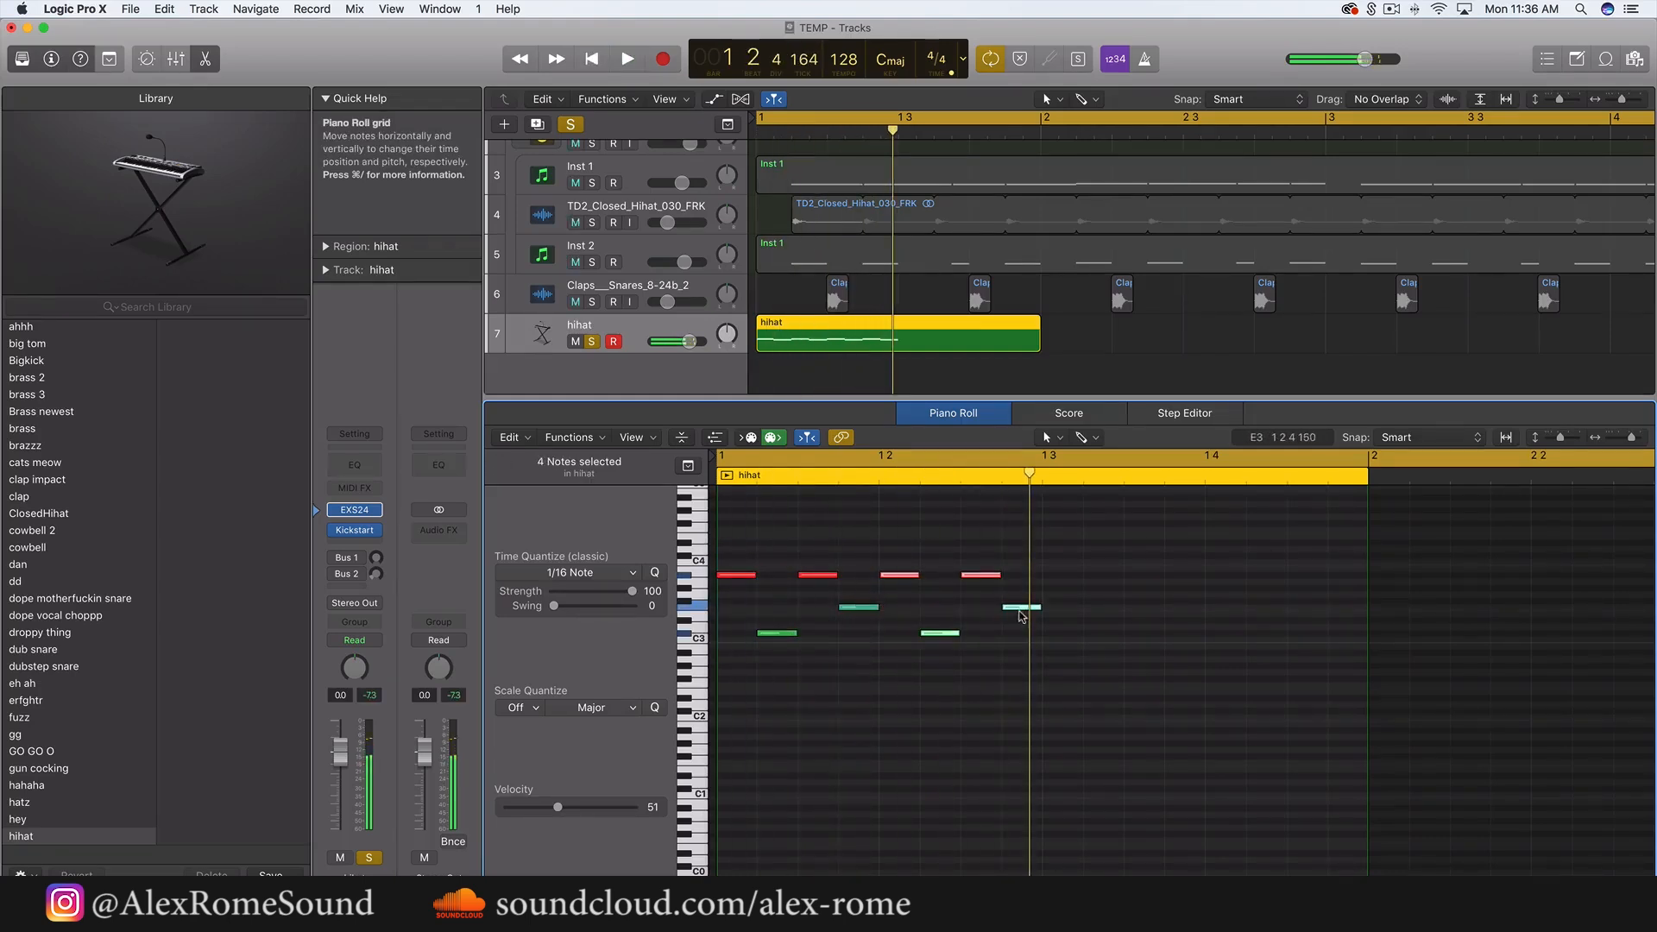
# - Lower the velocity of the two high notes in beat 2, and set the velocity of that beat's last note to 92
pyautogui.moveTo(930, 565); pyautogui.dragTo(1003, 591)
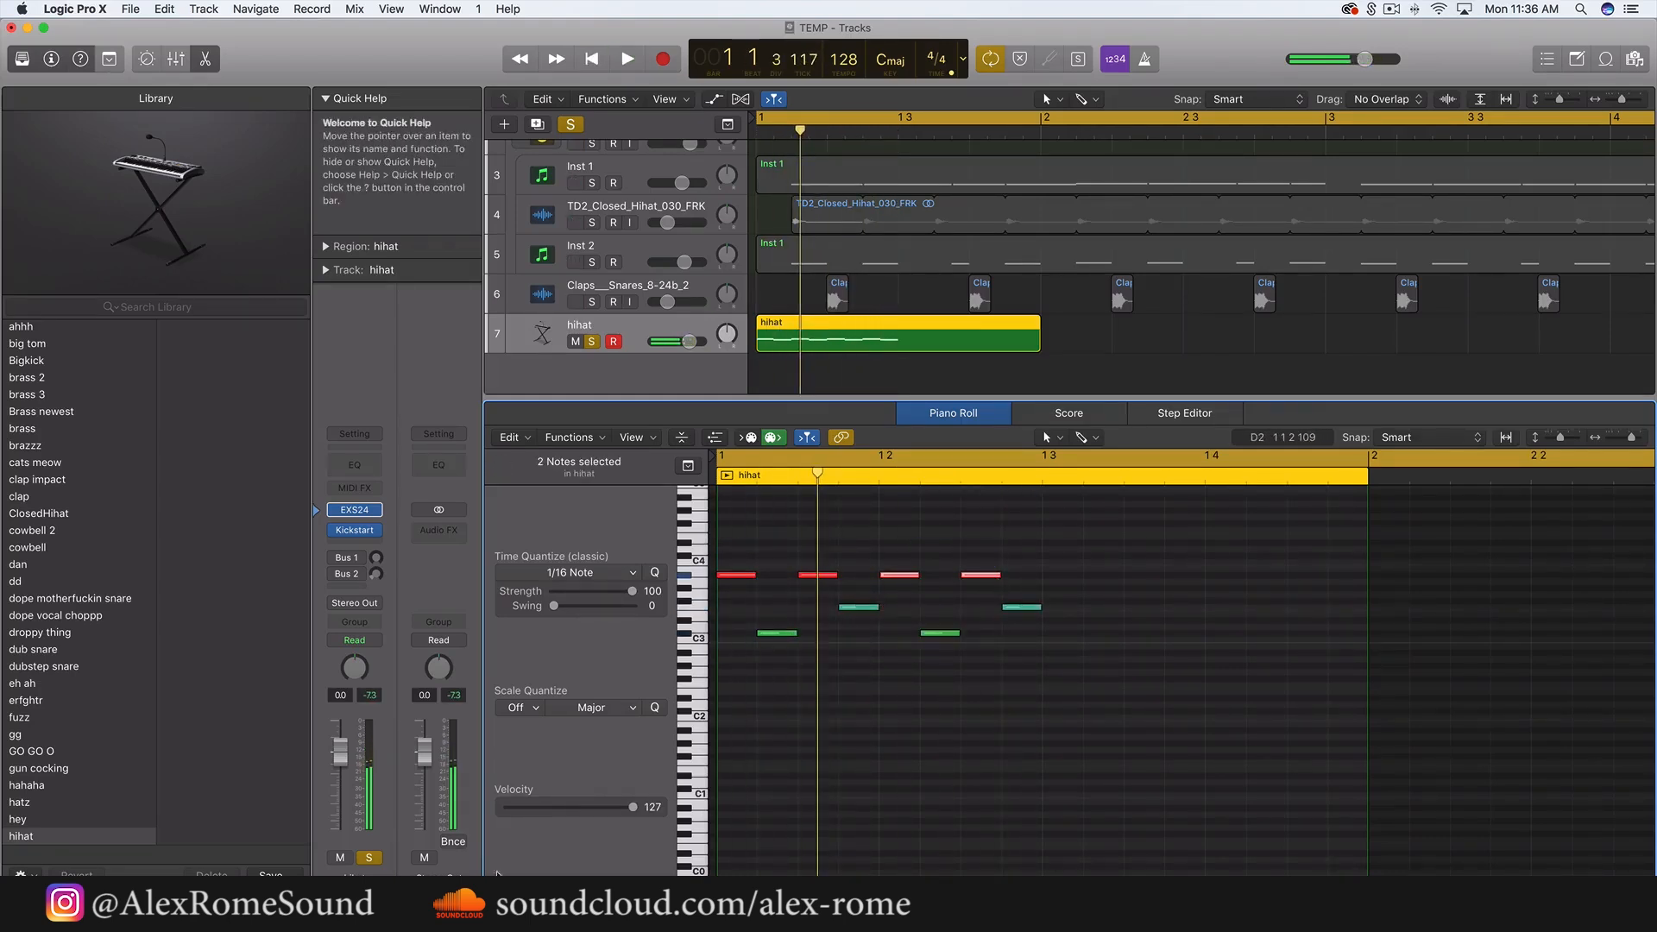
pyautogui.moveTo(604, 812); pyautogui.dragTo(592, 808)
pyautogui.click(1025, 684)
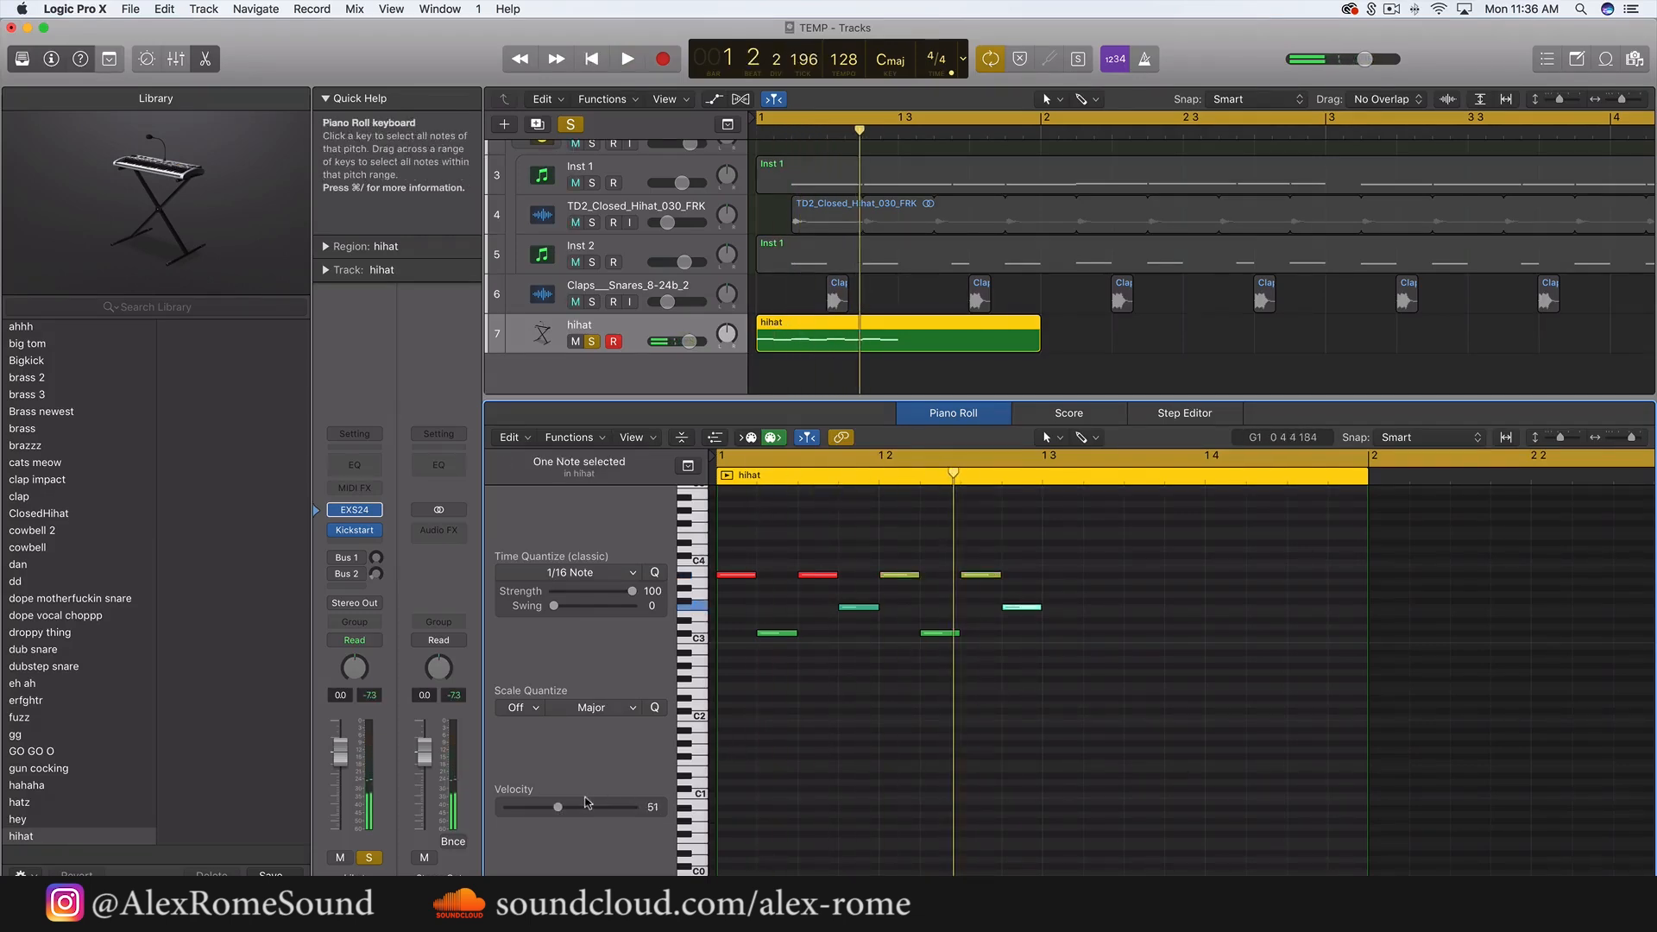
pyautogui.moveTo(558, 807); pyautogui.dragTo(597, 806)
pyautogui.press('space')
pyautogui.click(1135, 803)
pyautogui.press('space')
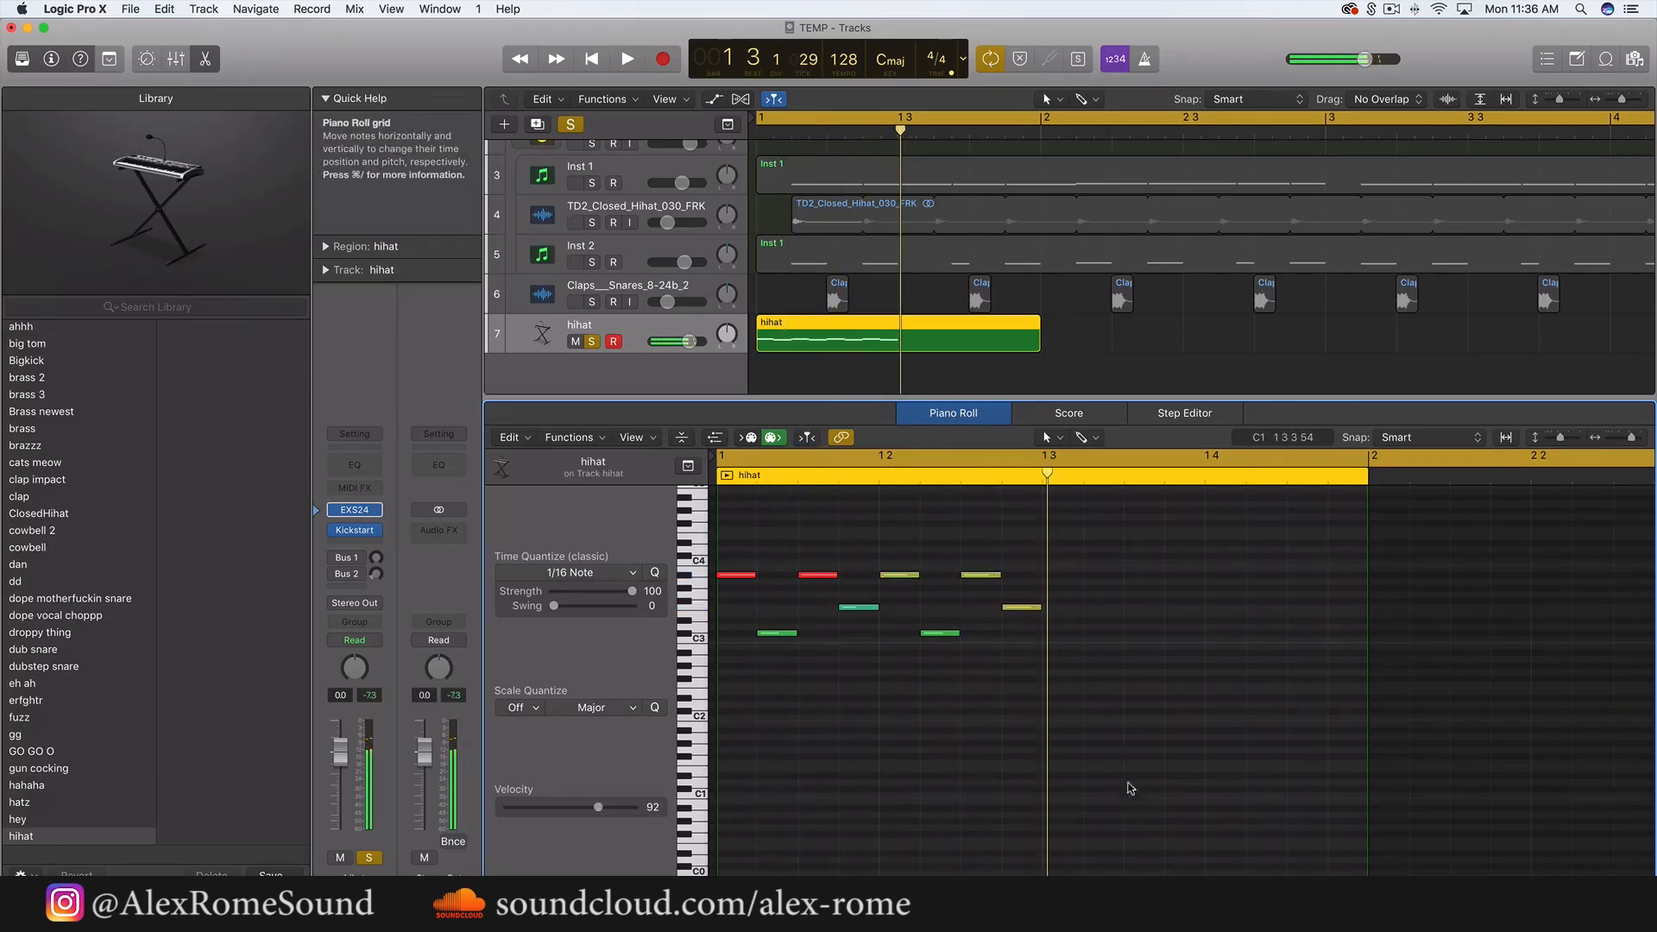
# - Copy all eight hi-hat notes, paste them at beat 3 to fill the bar, and play back the pattern
pyautogui.moveTo(1182, 720); pyautogui.dragTo(707, 522)
pyautogui.press('super+c')
pyautogui.press('super+v')
pyautogui.press('space')
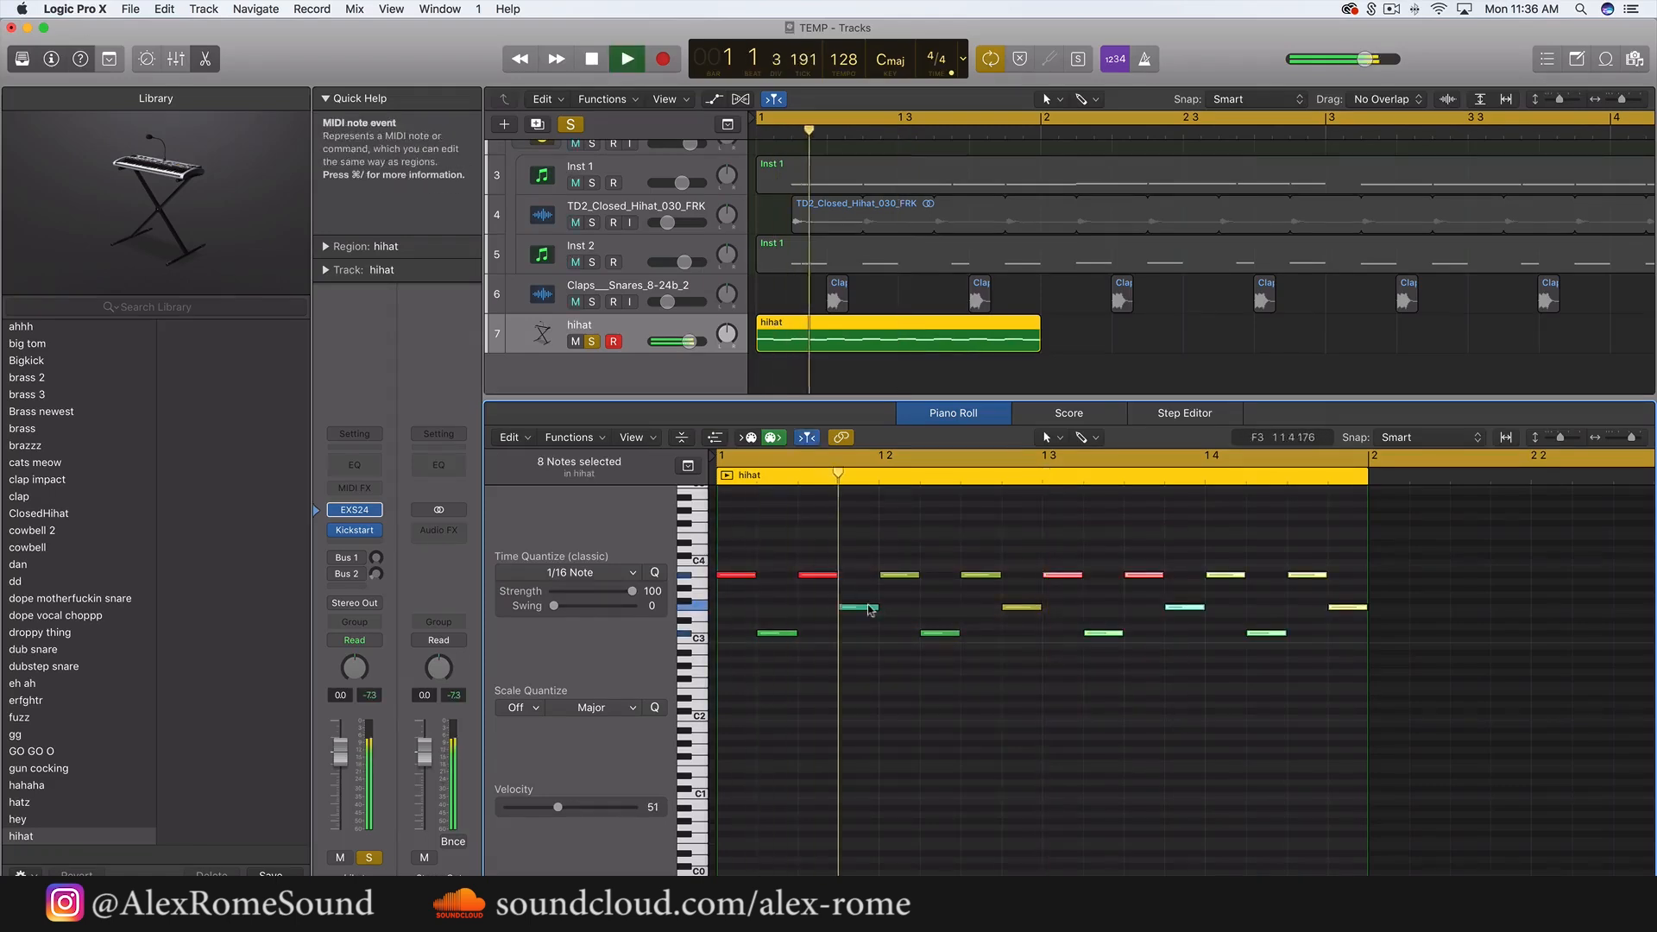
pyautogui.press('space')
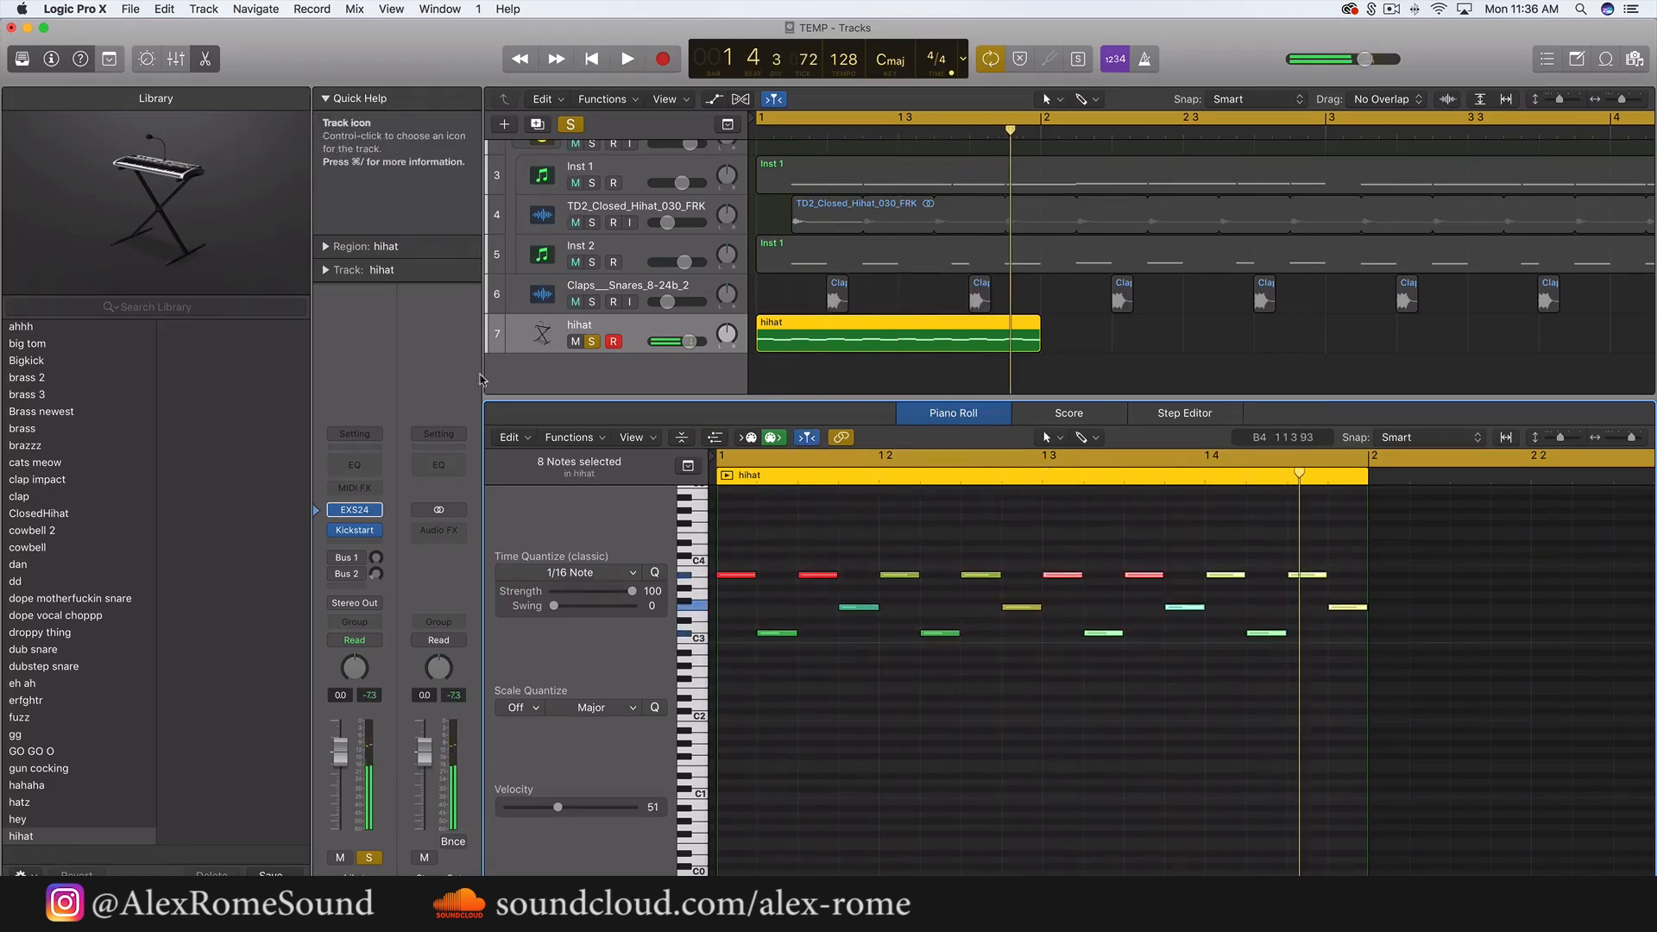
pyautogui.click(1159, 673)
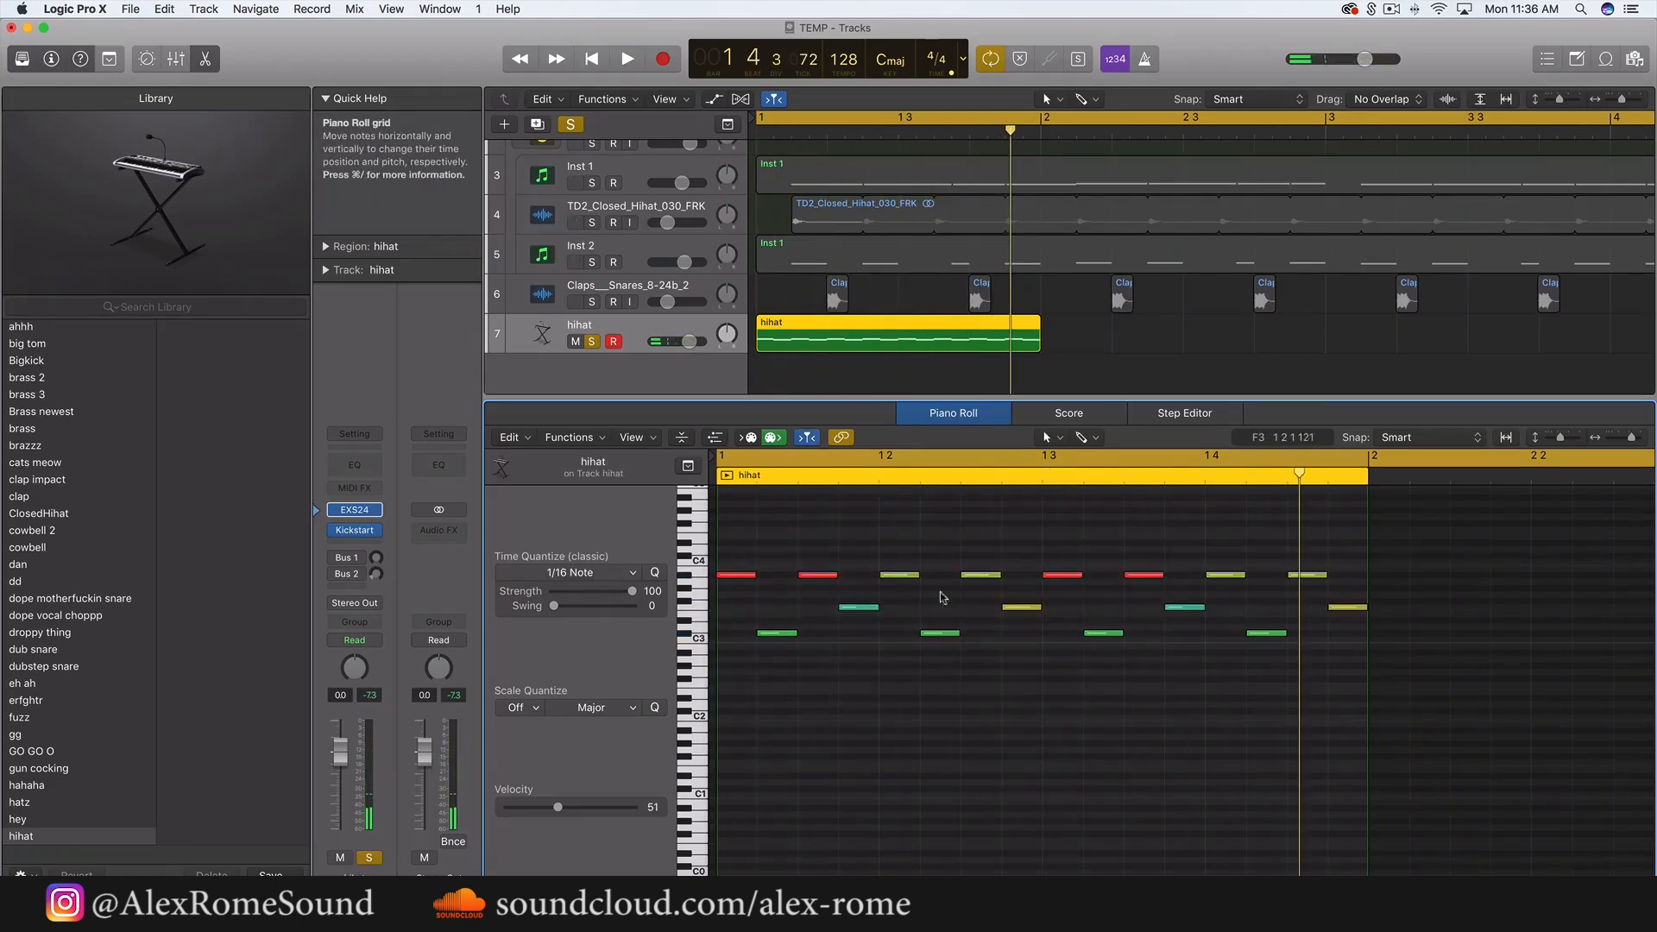
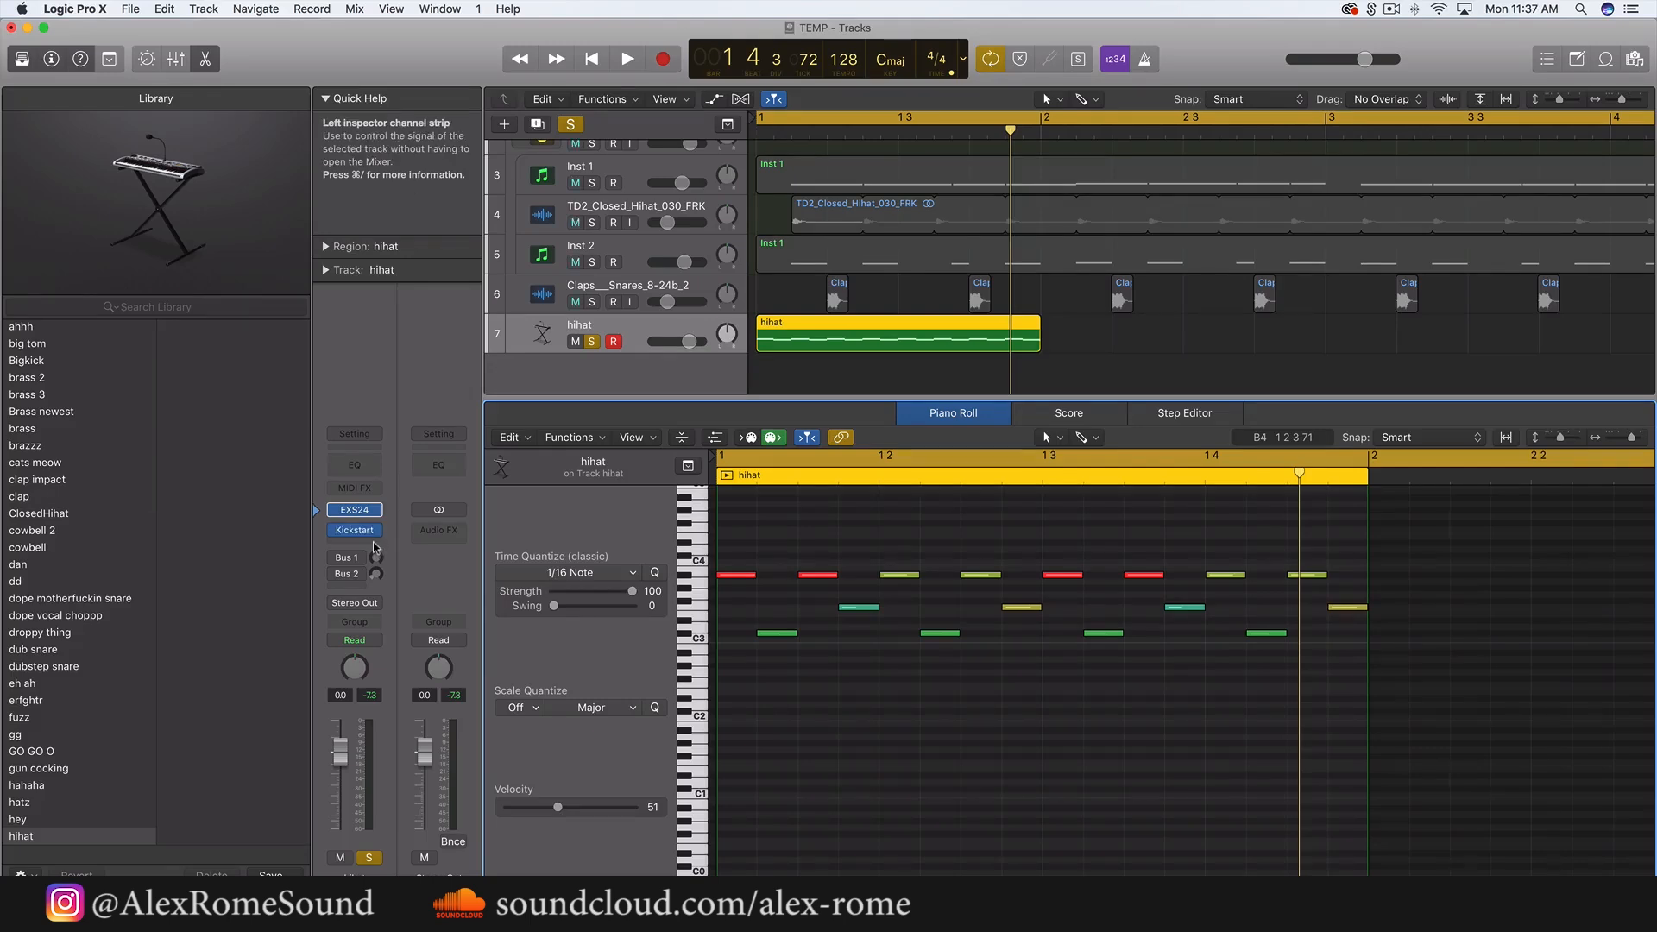
# - Insert the Chorus modulation effect after Kickstart on the hihat track
pyautogui.click(370, 532)
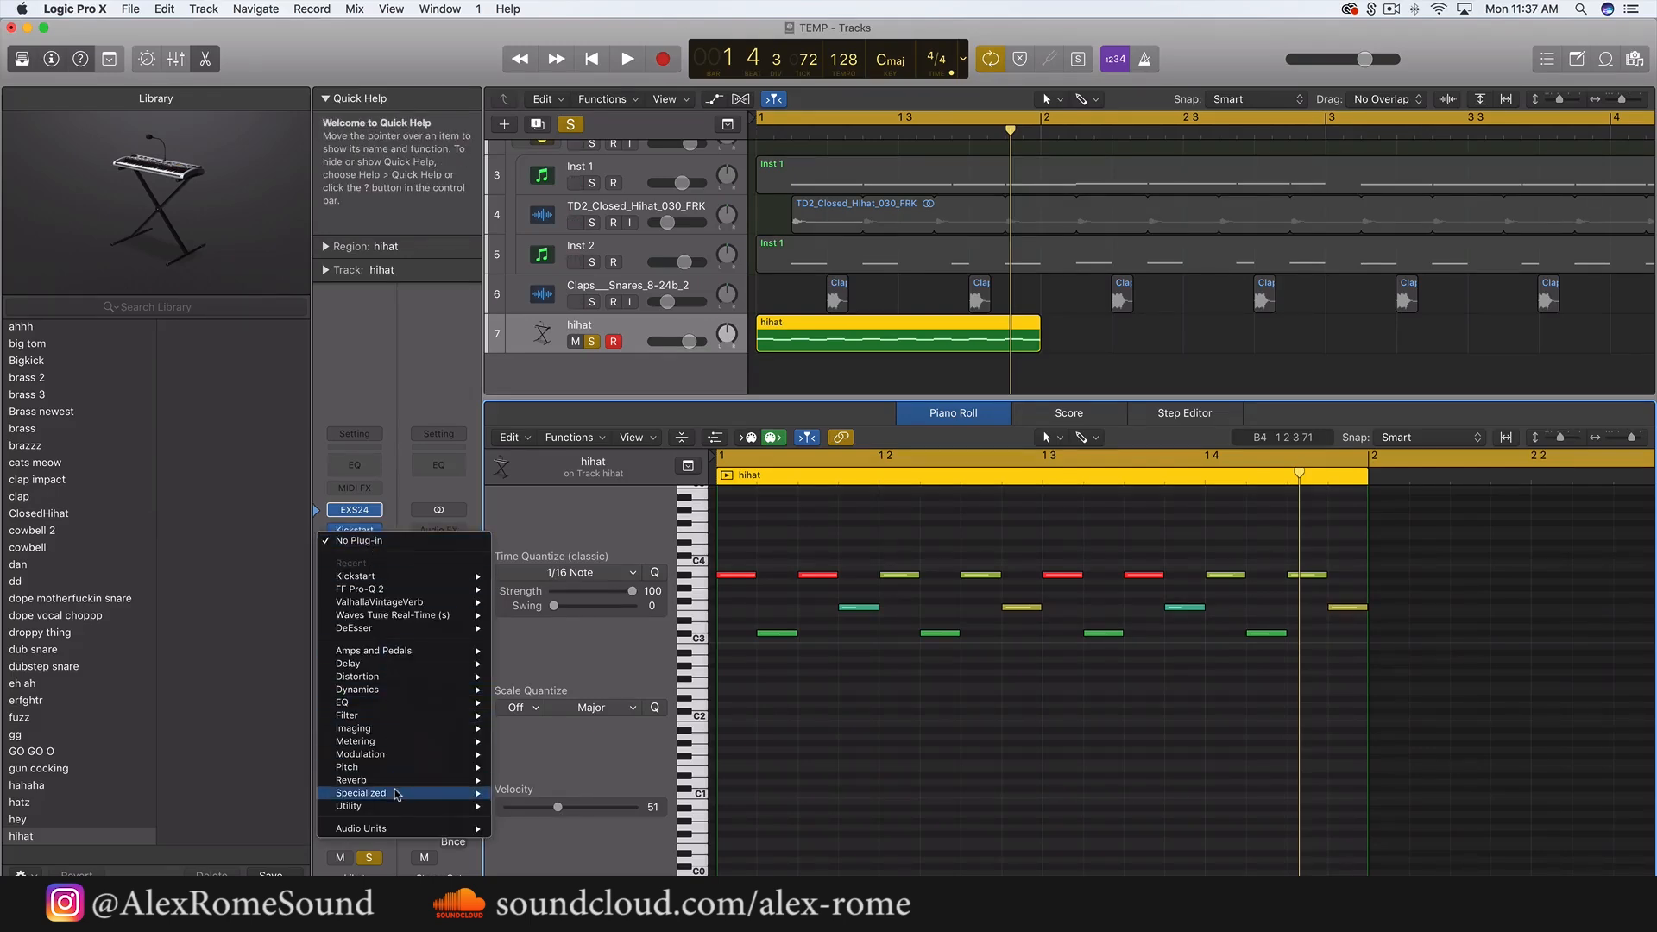
pyautogui.moveTo(396, 793)
pyautogui.moveTo(405, 754)
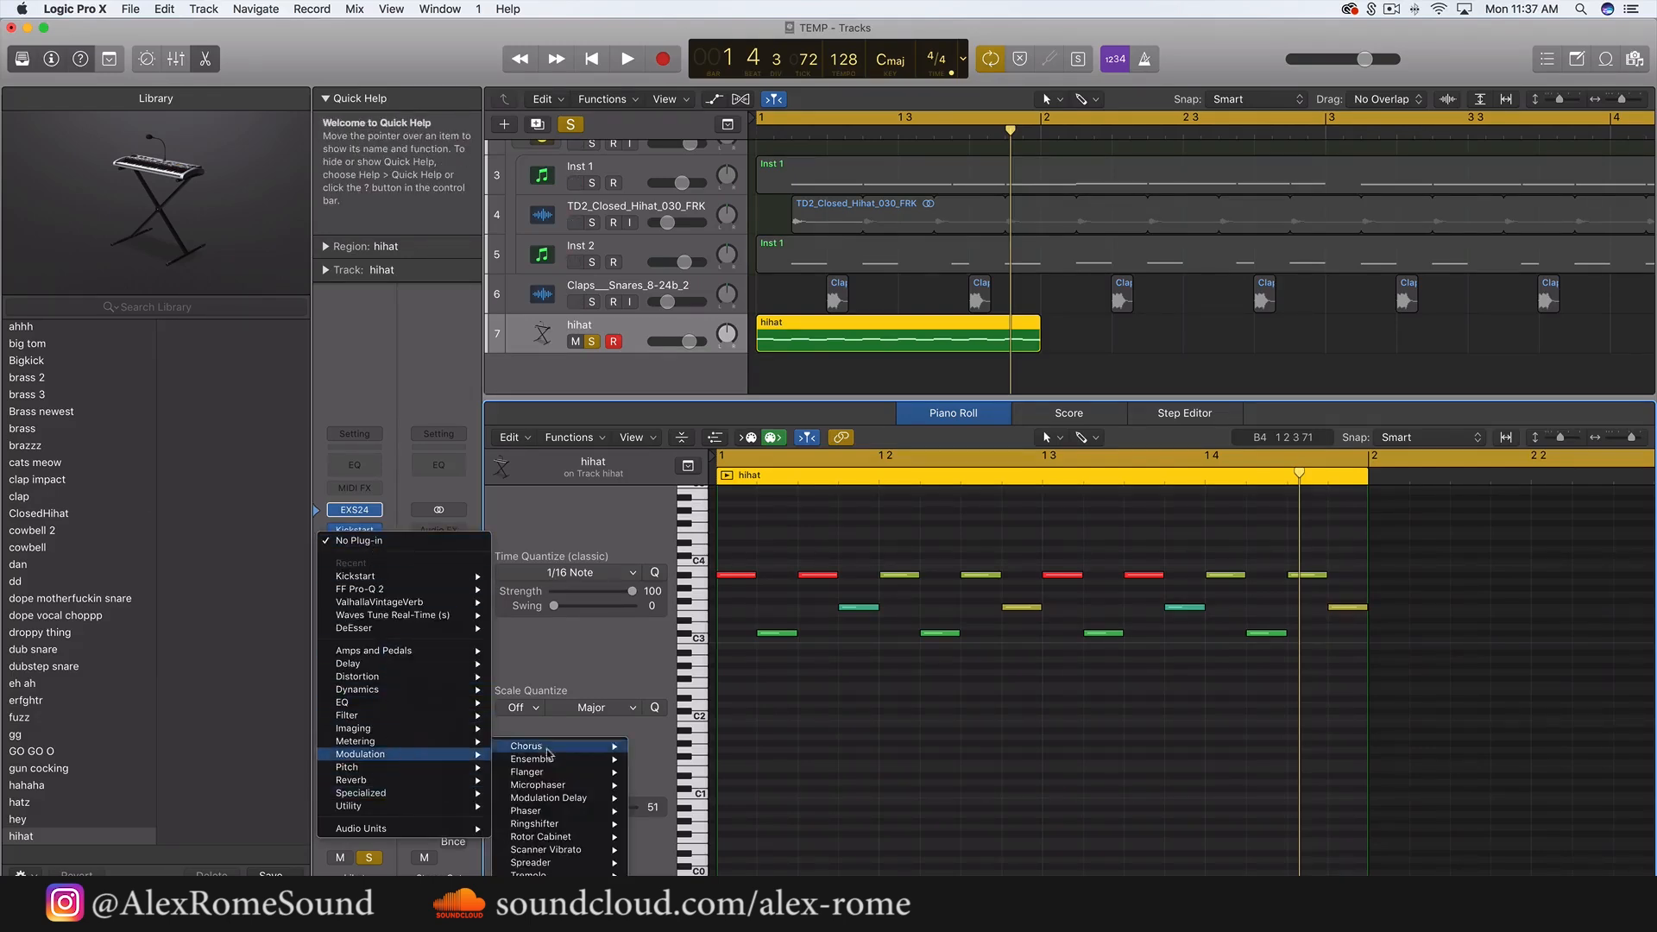
pyautogui.click(673, 747)
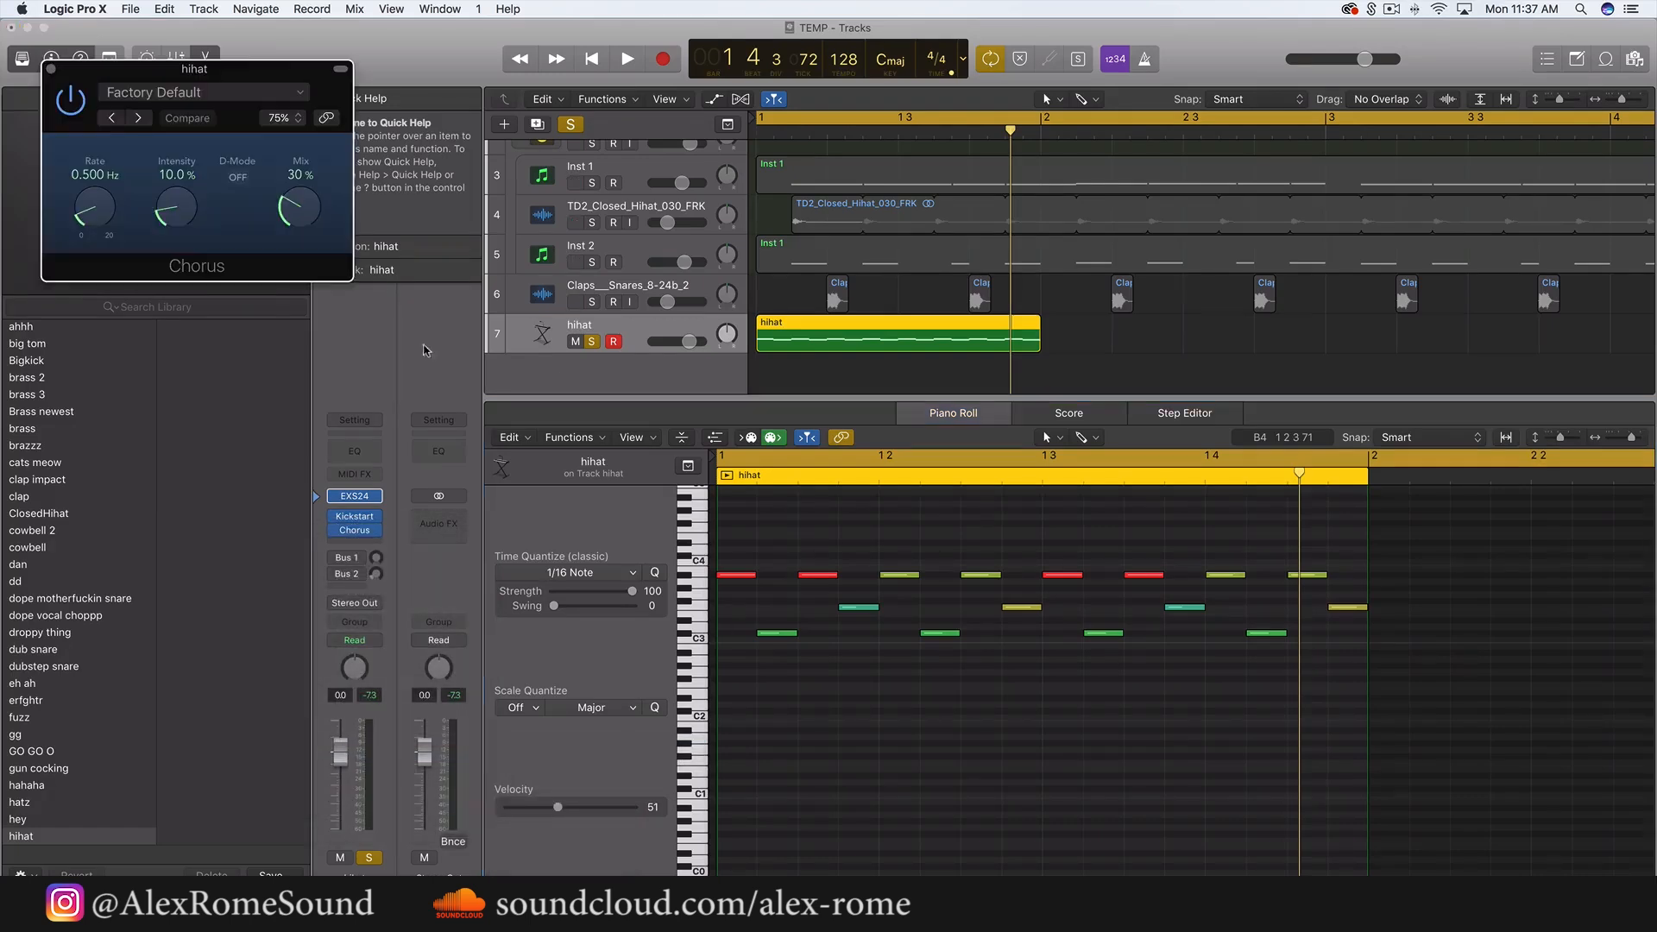
# - Set the Chorus intensity to 53% and its mix to 70% while the pattern plays
pyautogui.moveTo(308, 214); pyautogui.dragTo(308, 191)
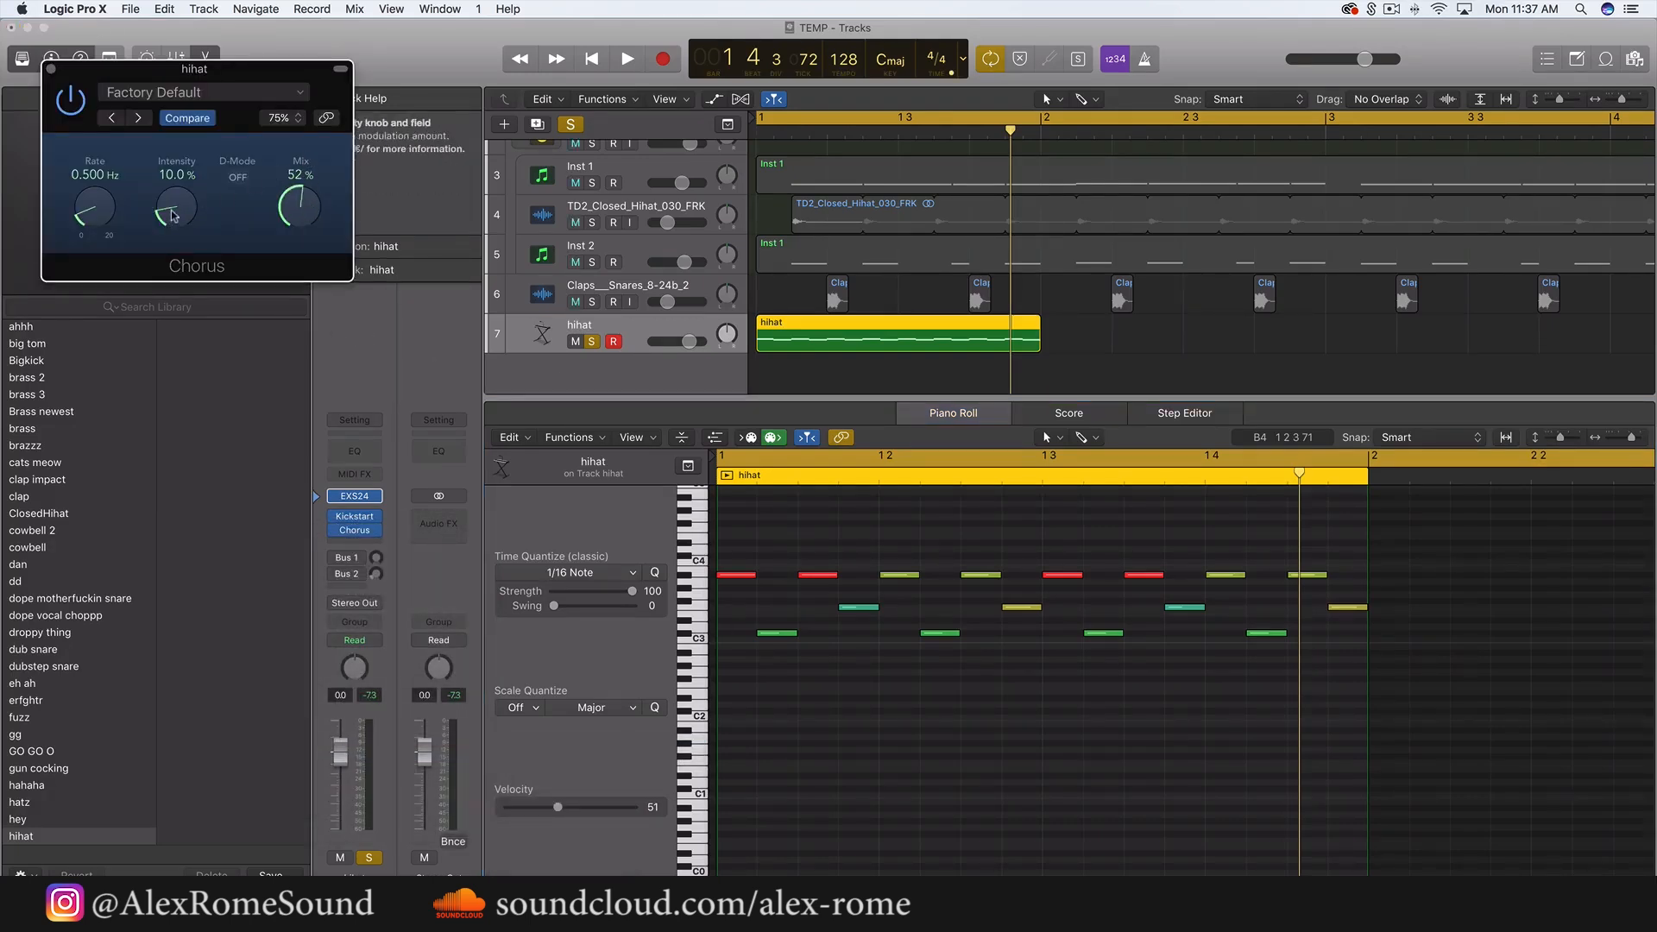
pyautogui.moveTo(175, 209); pyautogui.dragTo(176, 190)
pyautogui.press('space')
pyautogui.moveTo(174, 179); pyautogui.dragTo(175, 172)
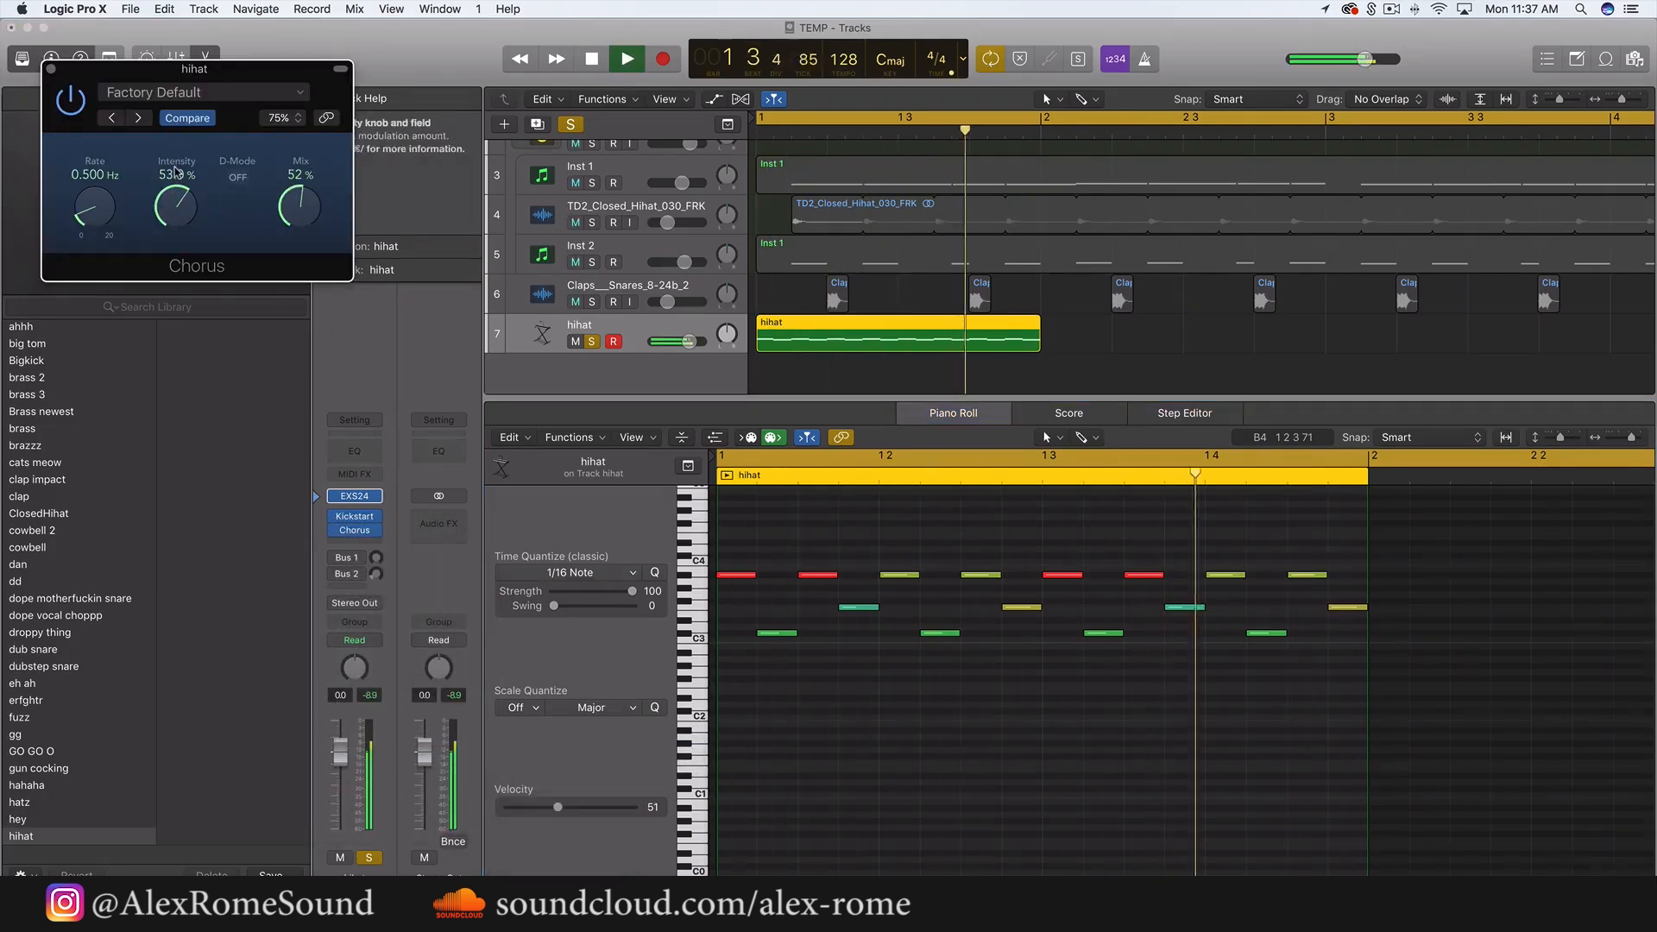
pyautogui.moveTo(304, 221); pyautogui.dragTo(309, 209)
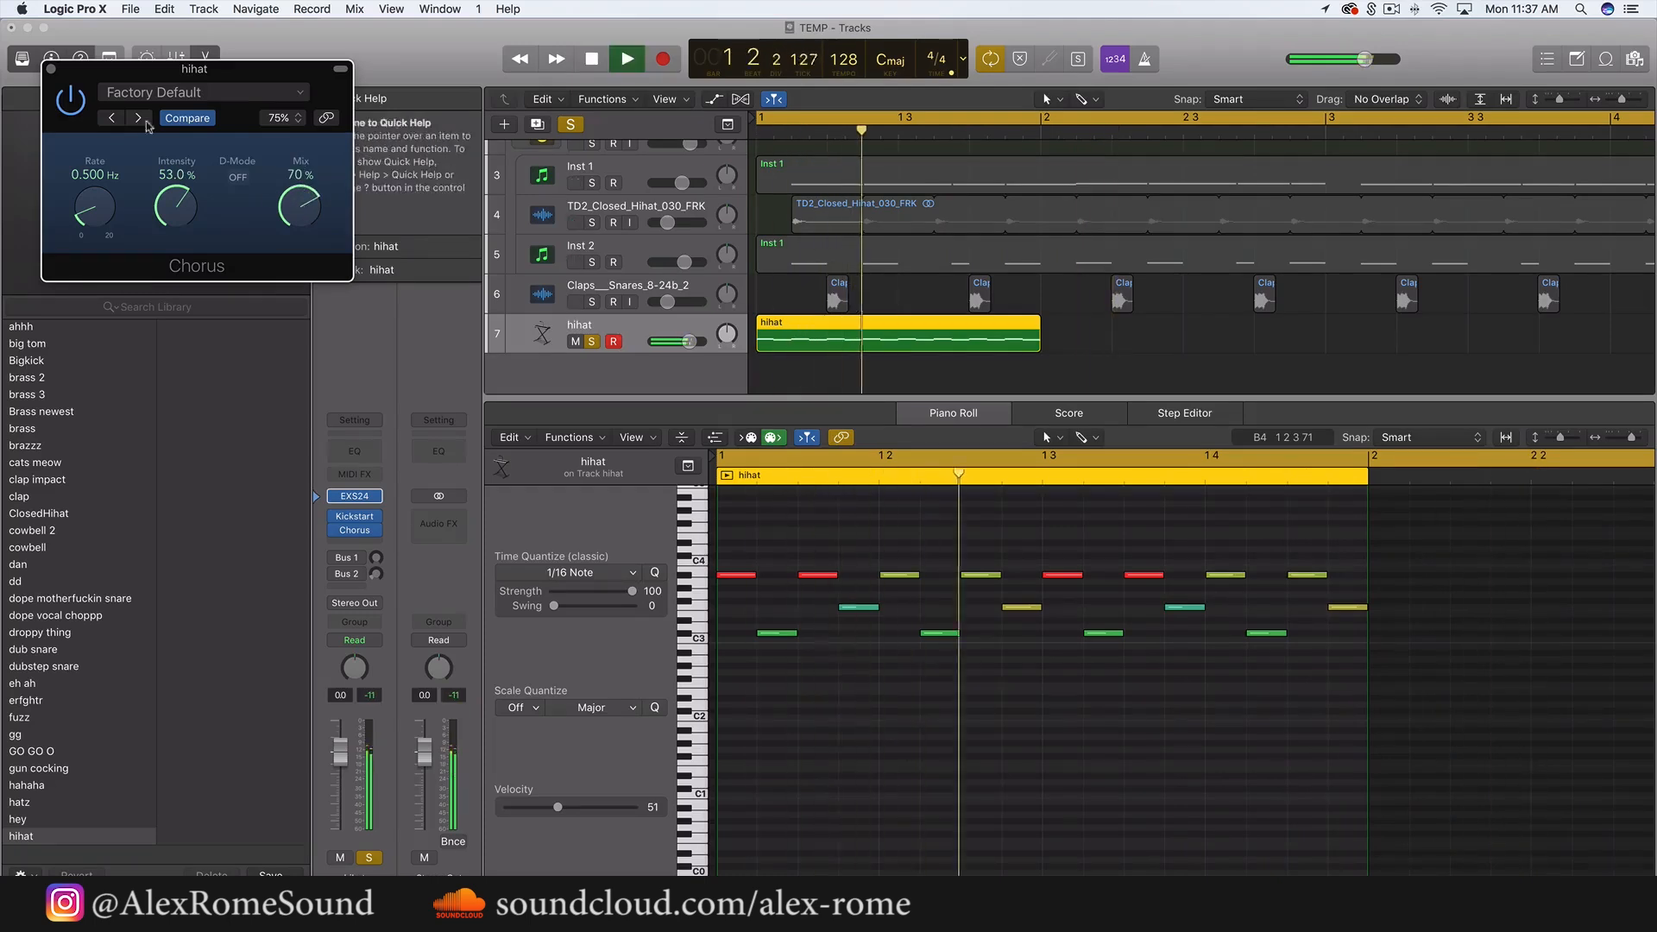
pyautogui.click(51, 69)
pyautogui.press('space')
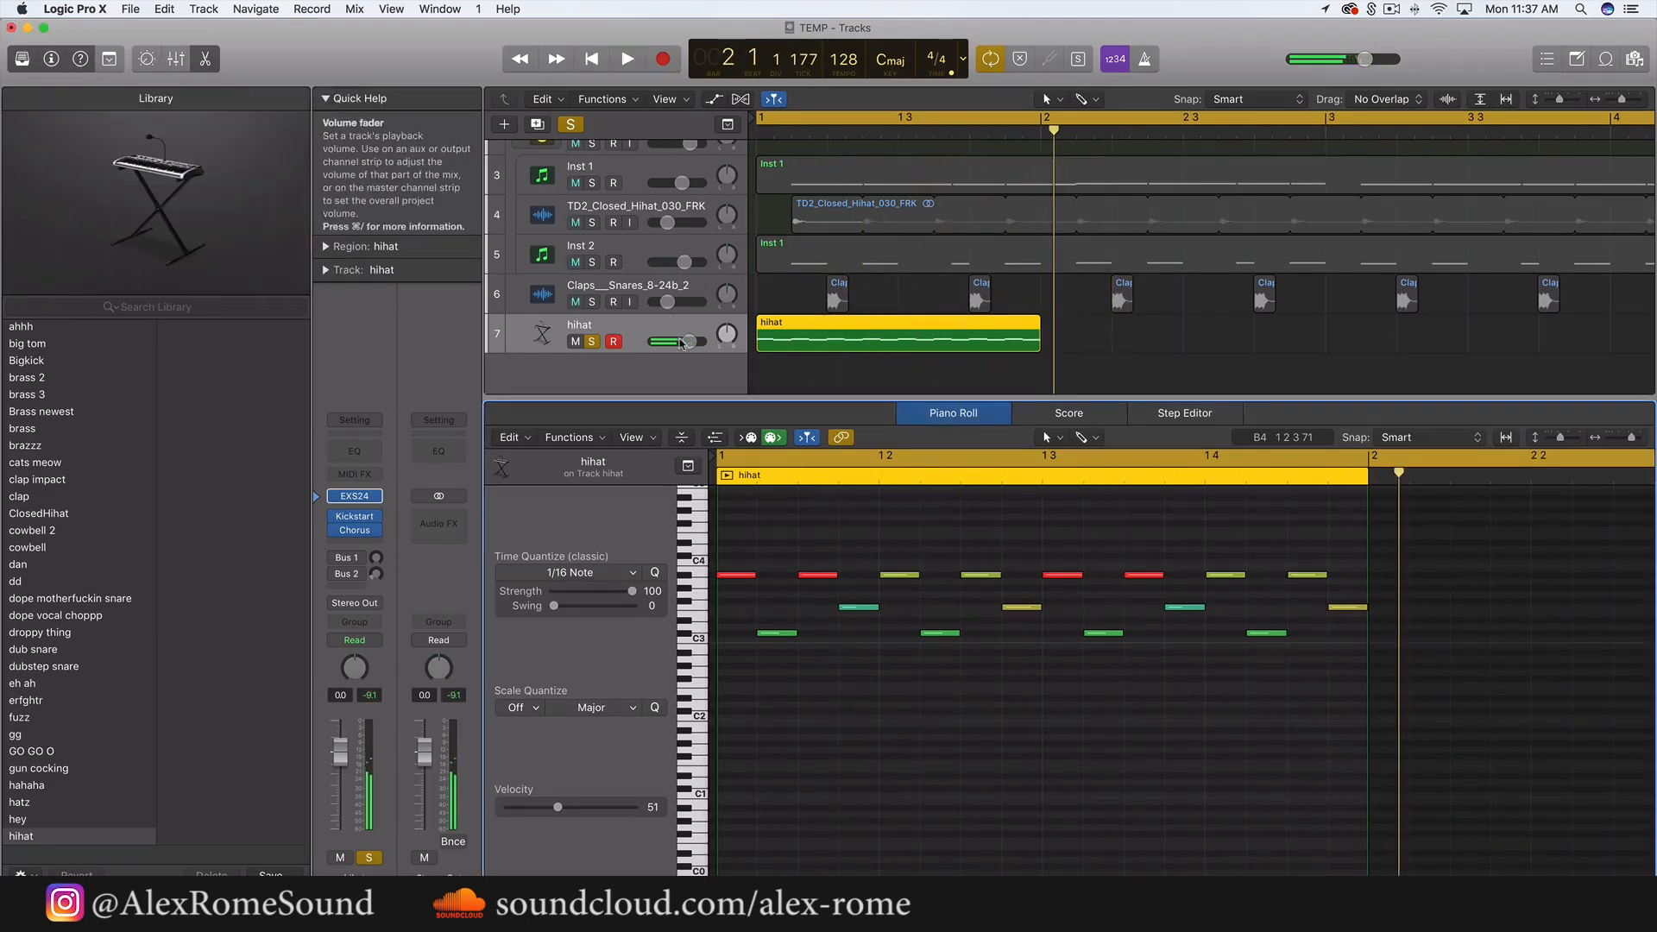
# - Lower the hihat track's volume to -5.9 dB, turn off its solo, and play from the start with the other tracks
pyautogui.moveTo(689, 341); pyautogui.dragTo(676, 342)
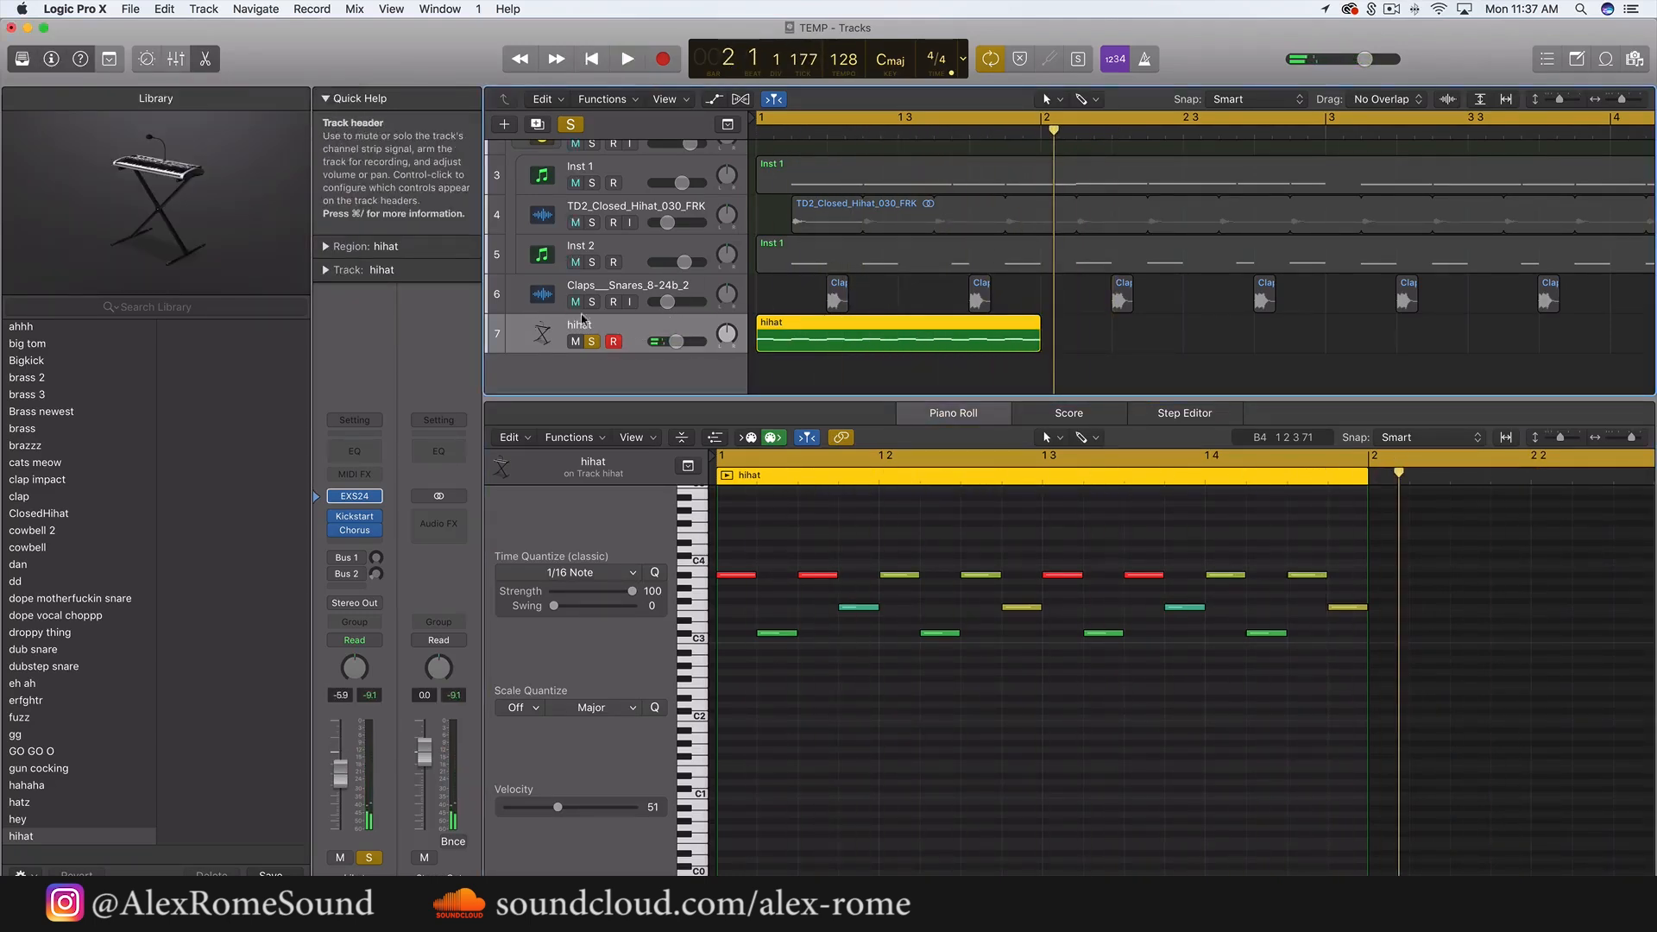
pyautogui.press('s')
pyautogui.press('Return')
pyautogui.press('space')
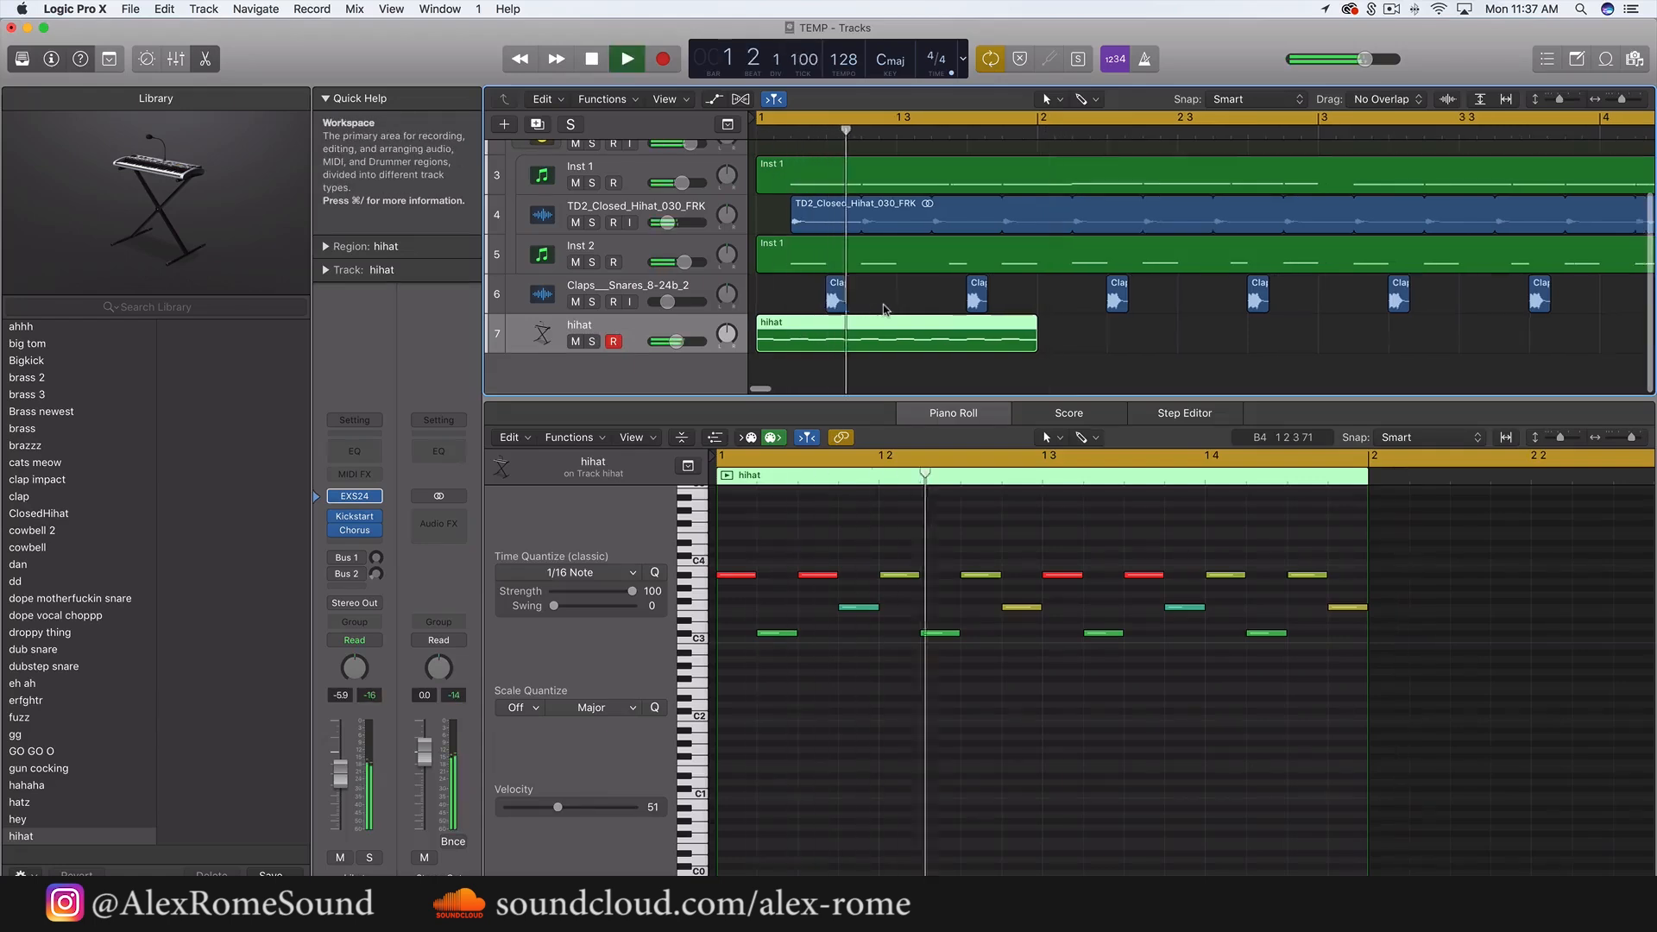
# - Reduce the hihat track's volume to -12.2 dB and play it back within the full mix
pyautogui.press('super+Left')
pyautogui.press('super+Left')
pyautogui.press('super+Left')
pyautogui.press('super+Left')
pyautogui.press('space')
pyautogui.moveTo(677, 341); pyautogui.dragTo(669, 341)
pyautogui.press('space')
pyautogui.press('space')
pyautogui.press('space')
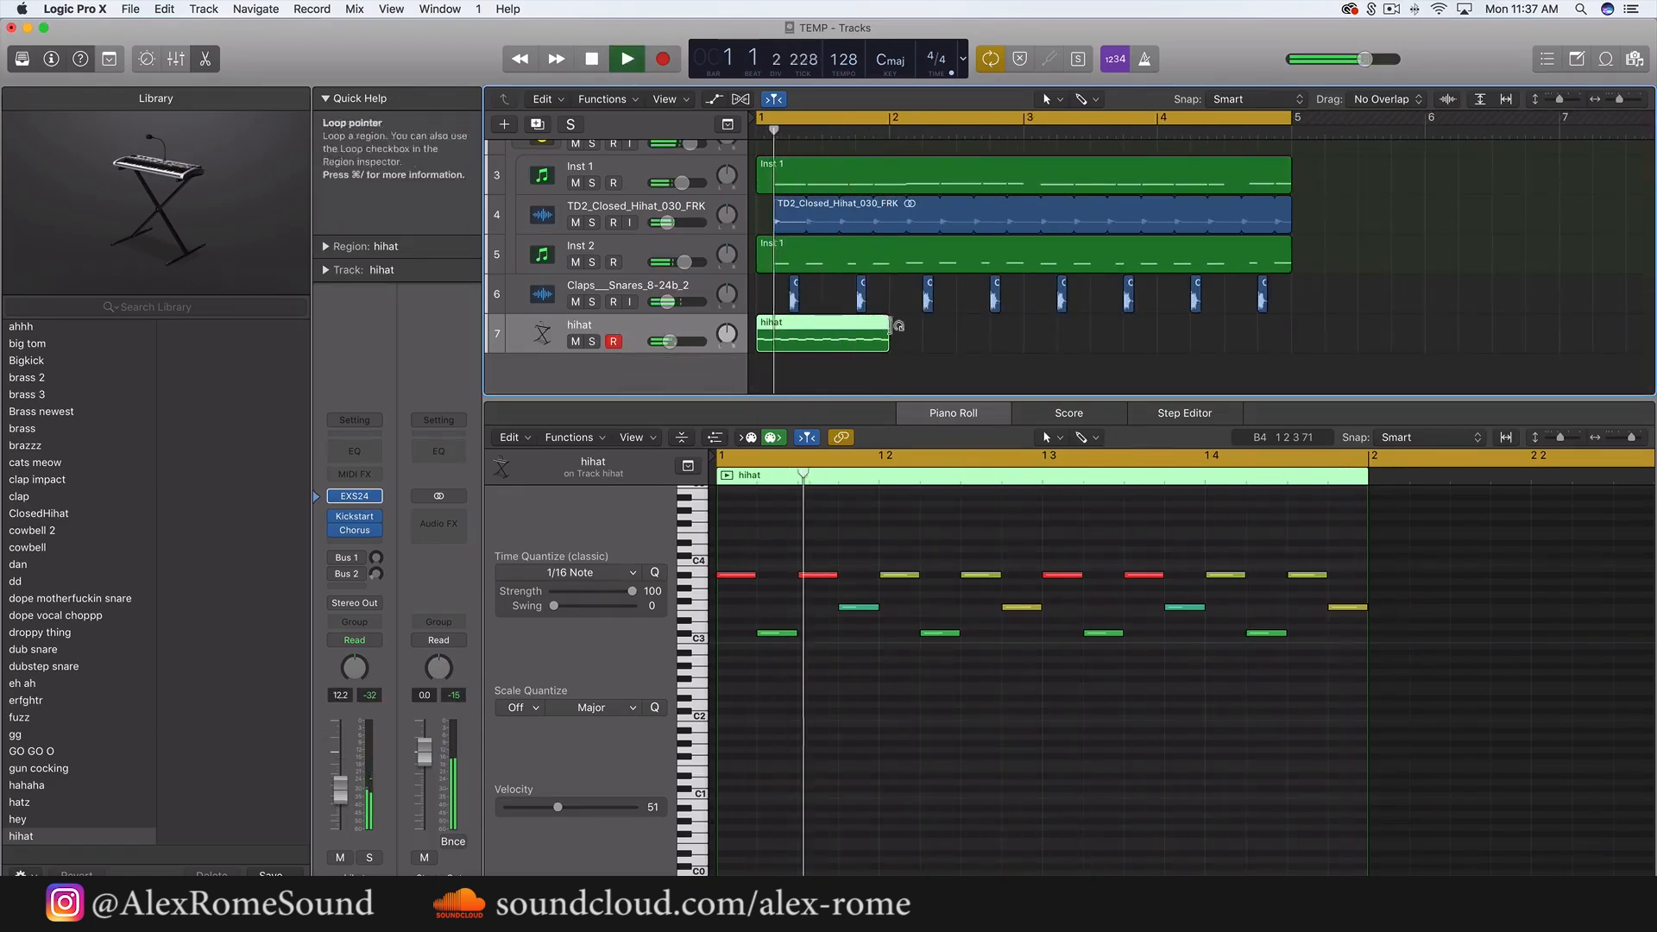
# - Loop the hihat region up to bar 5 and lower the track's volume to -15.4 dB during playback
pyautogui.moveTo(887, 332); pyautogui.dragTo(1292, 342)
pyautogui.moveTo(670, 342); pyautogui.dragTo(666, 345)
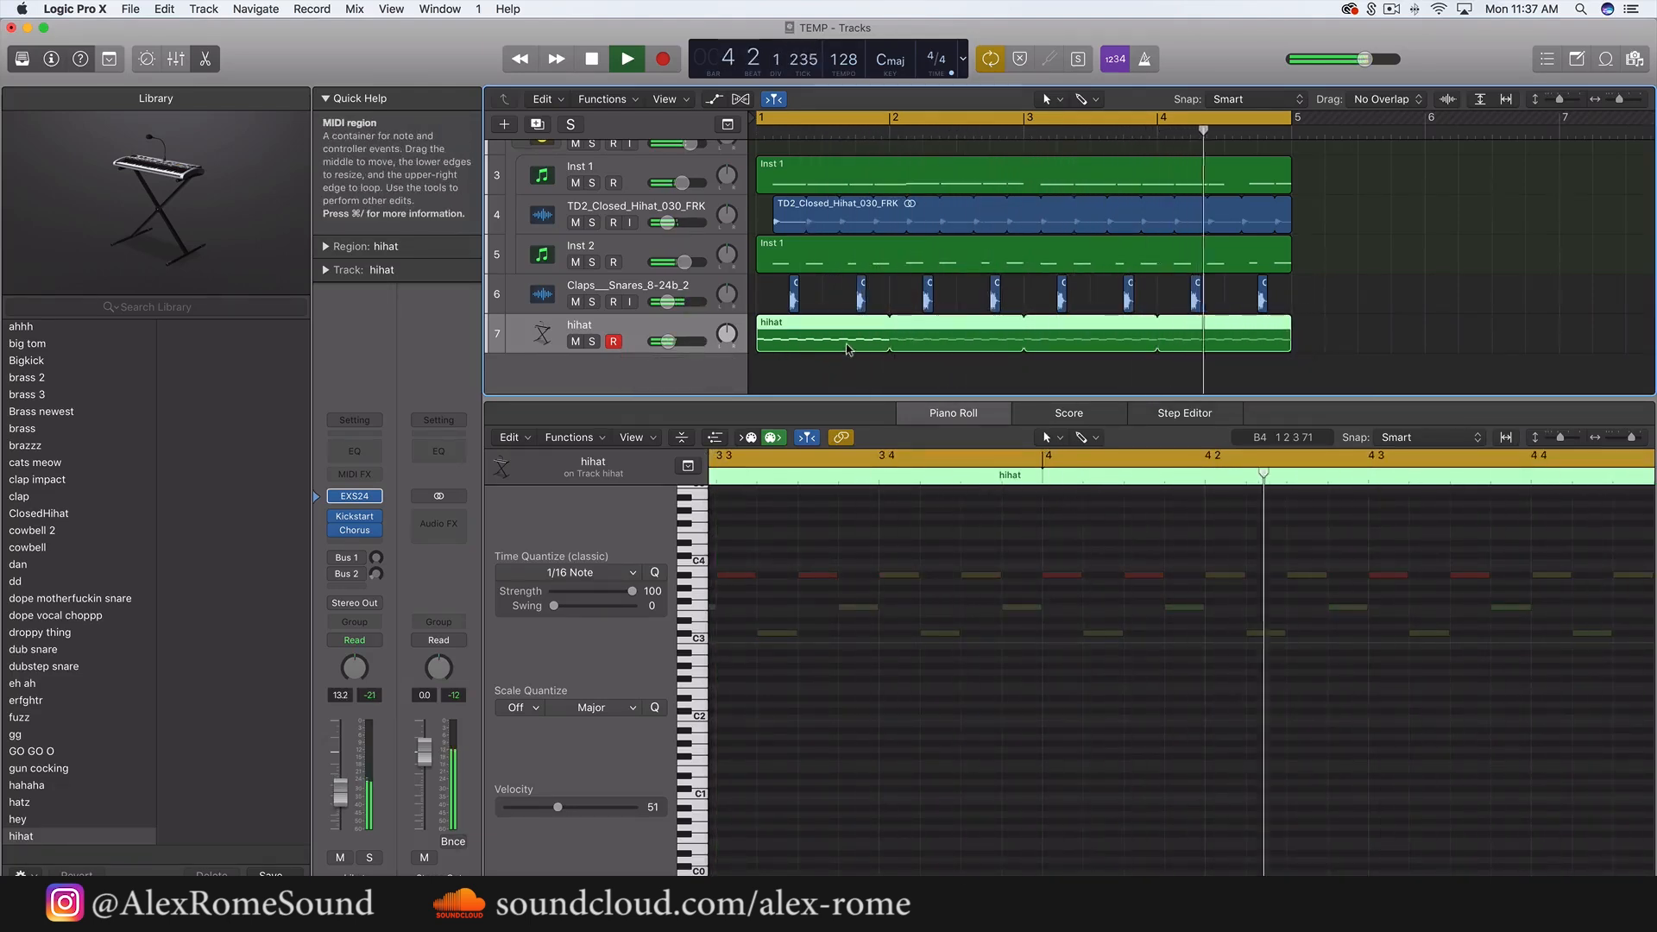
pyautogui.moveTo(667, 341); pyautogui.dragTo(664, 341)
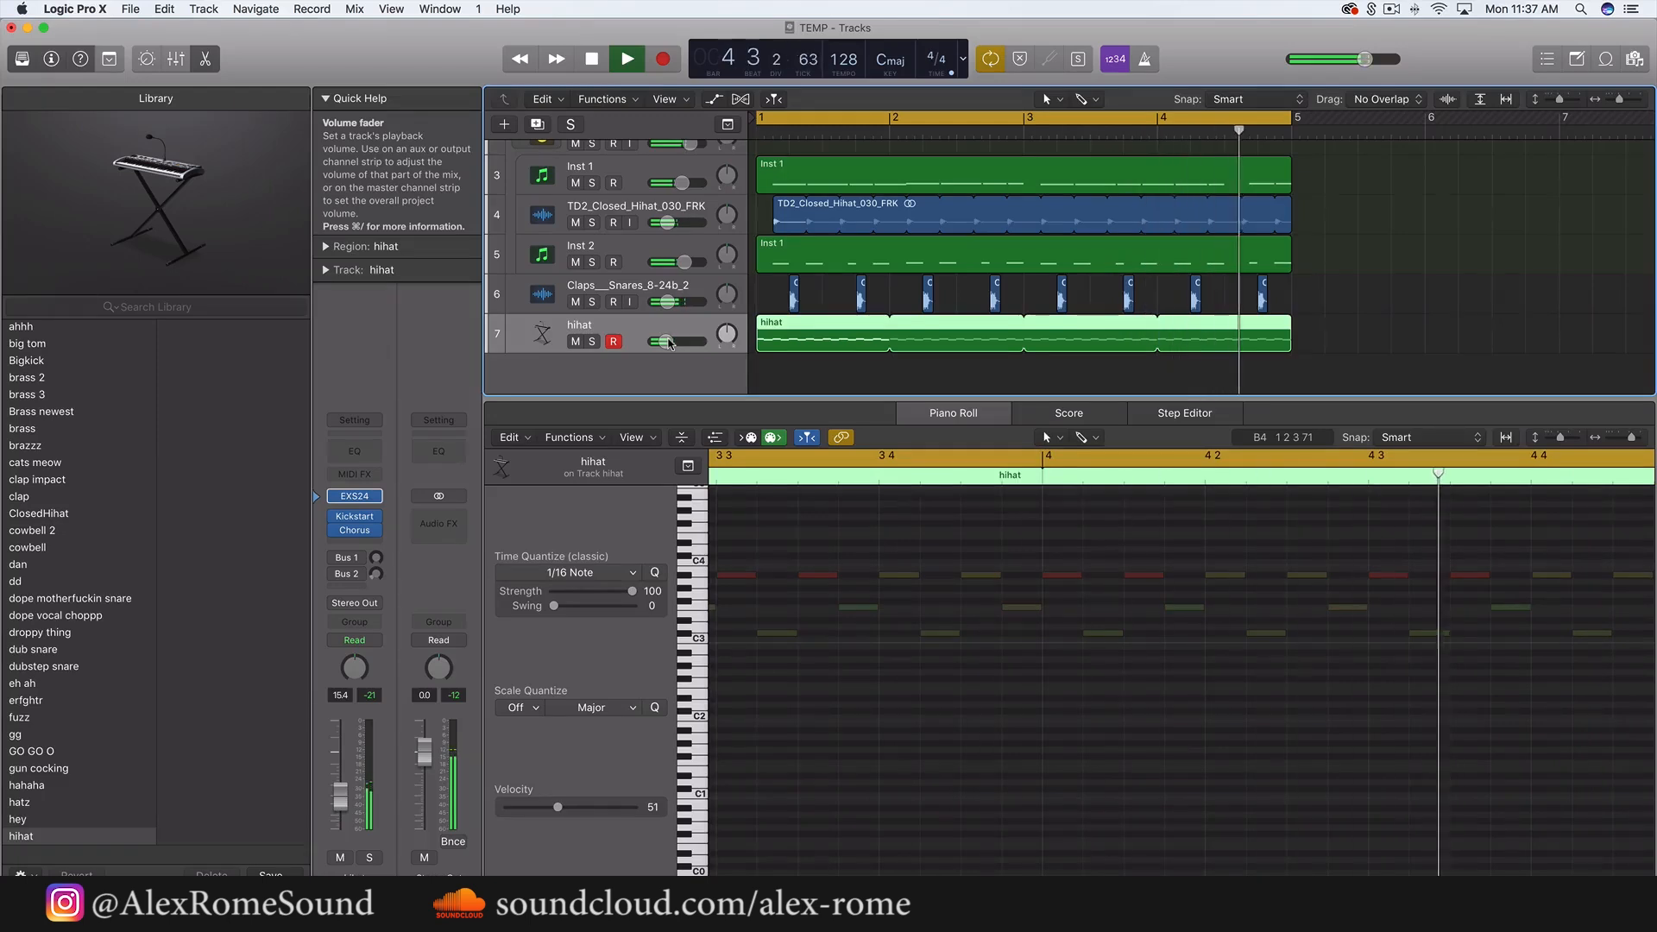
pyautogui.press('space')
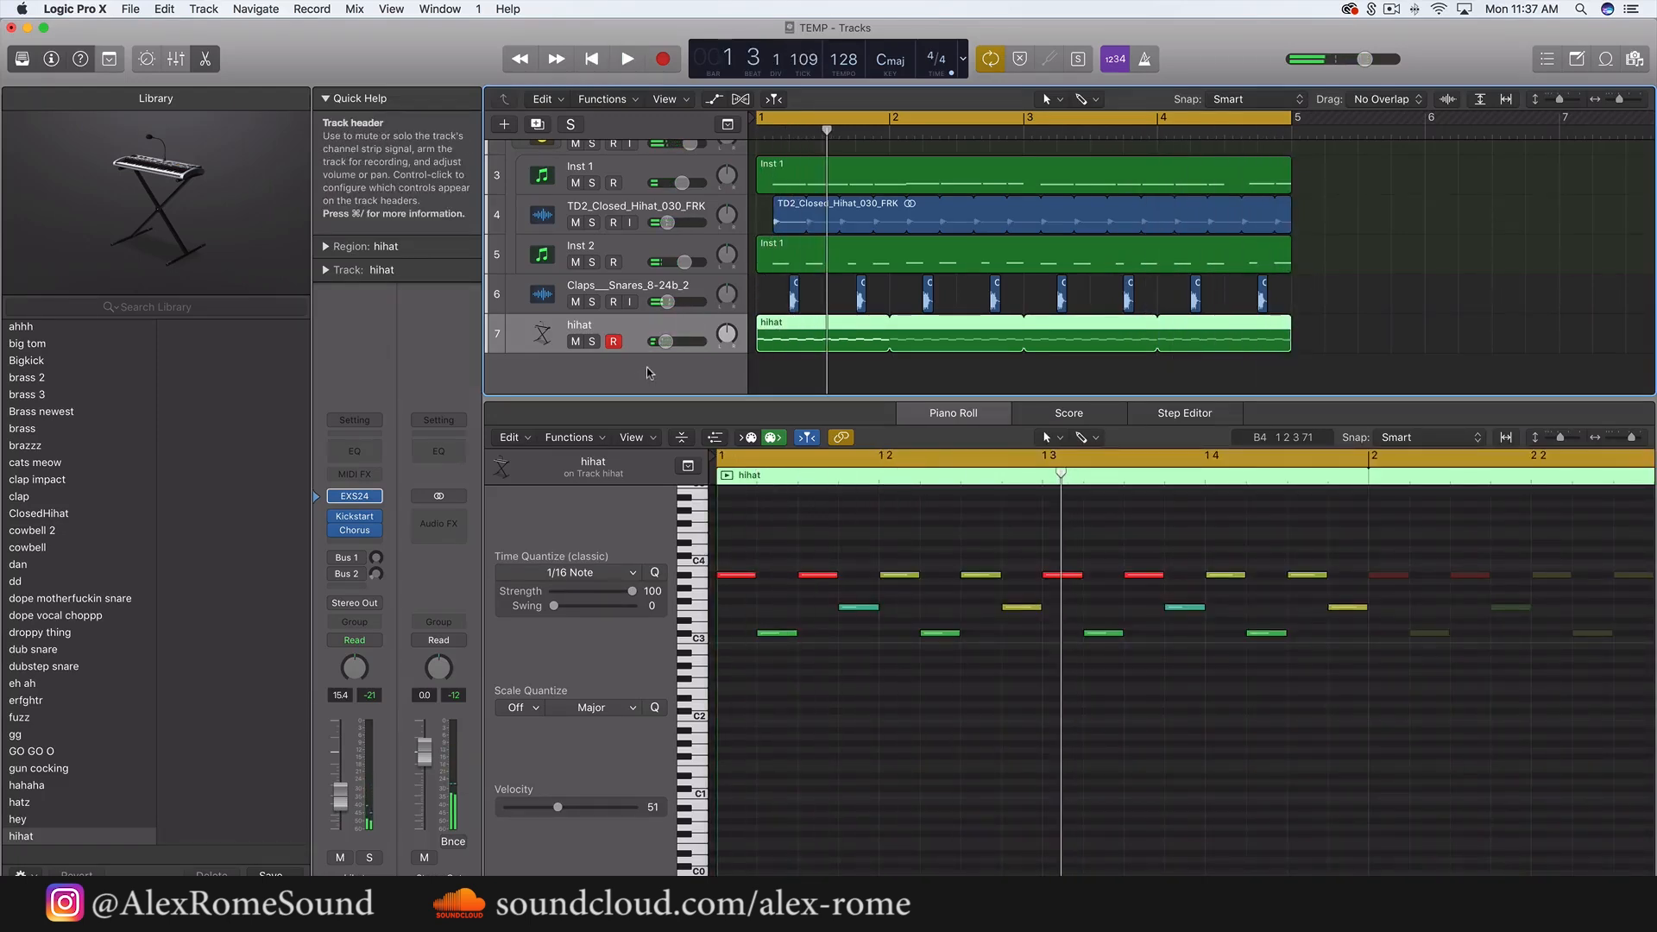
pyautogui.click(646, 288)
pyautogui.click(822, 340)
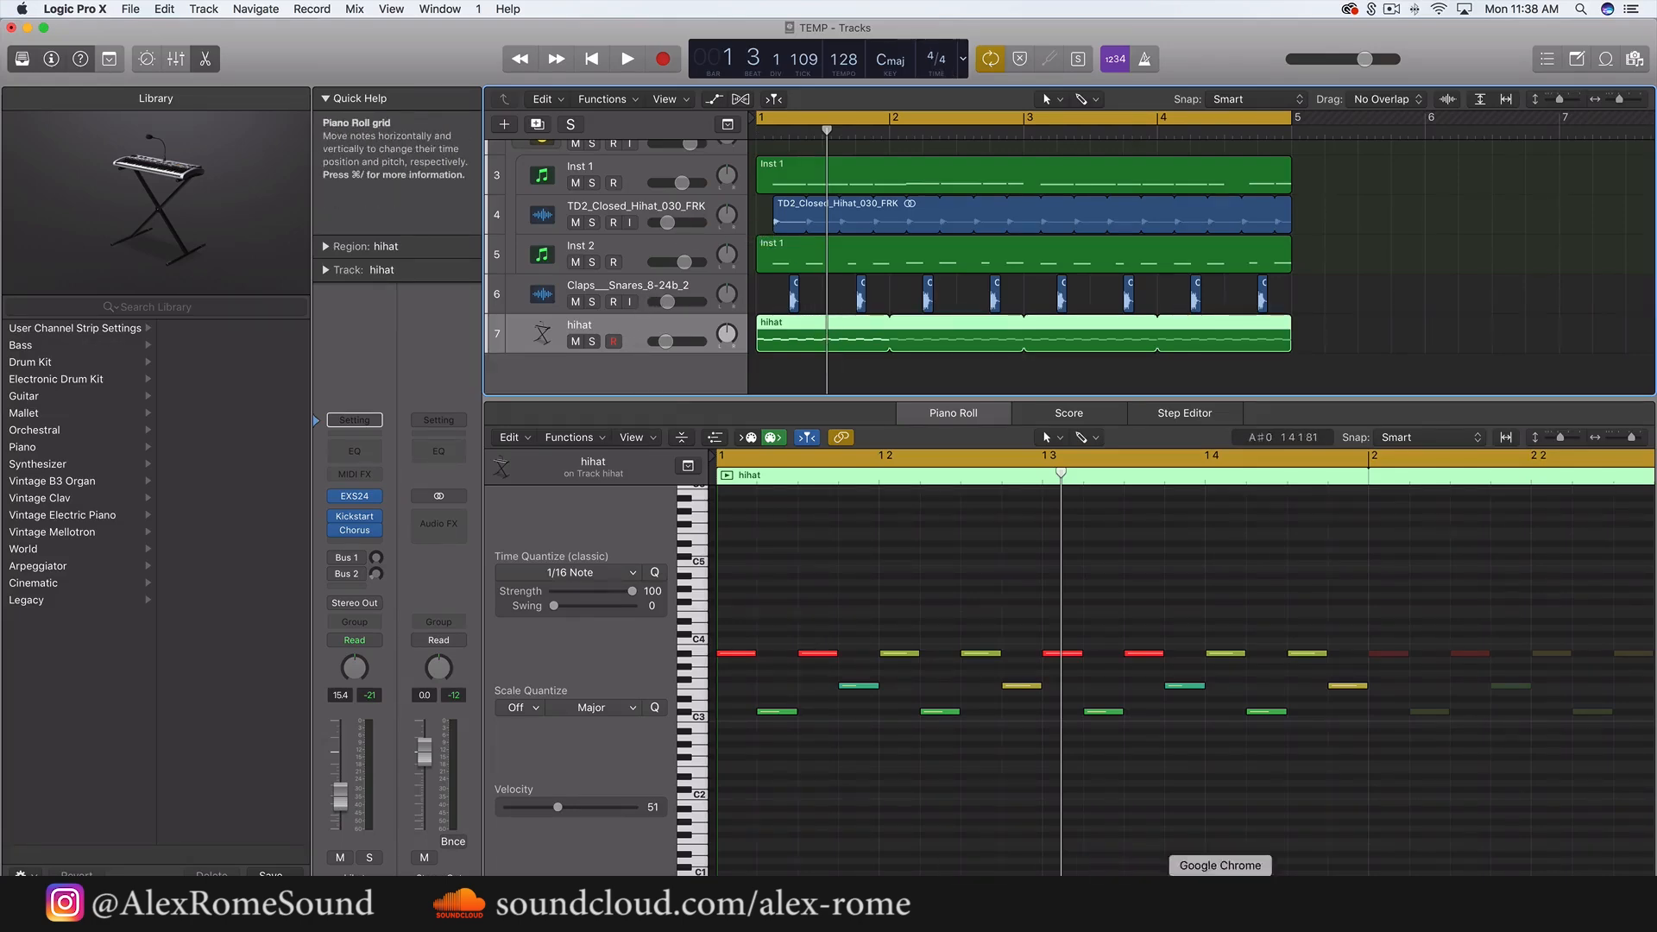
# - Switch to Splice in Google Chrome and search the sound library for "tom"
pyautogui.click(1219, 902)
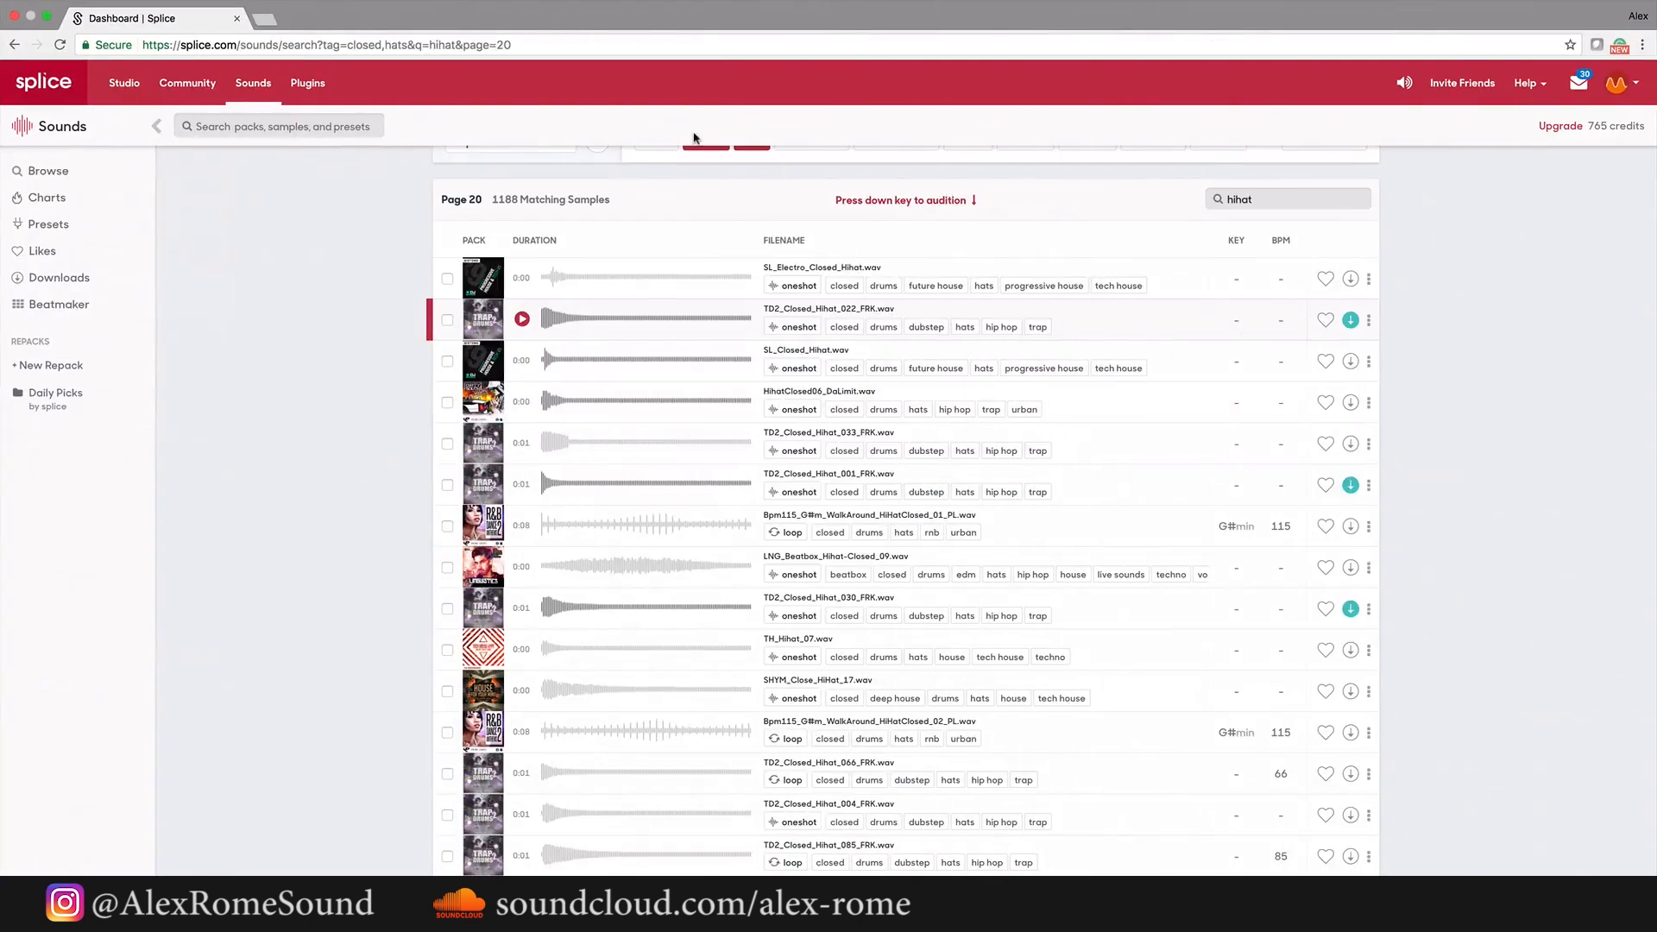
pyautogui.click(341, 127)
pyautogui.write('tom')
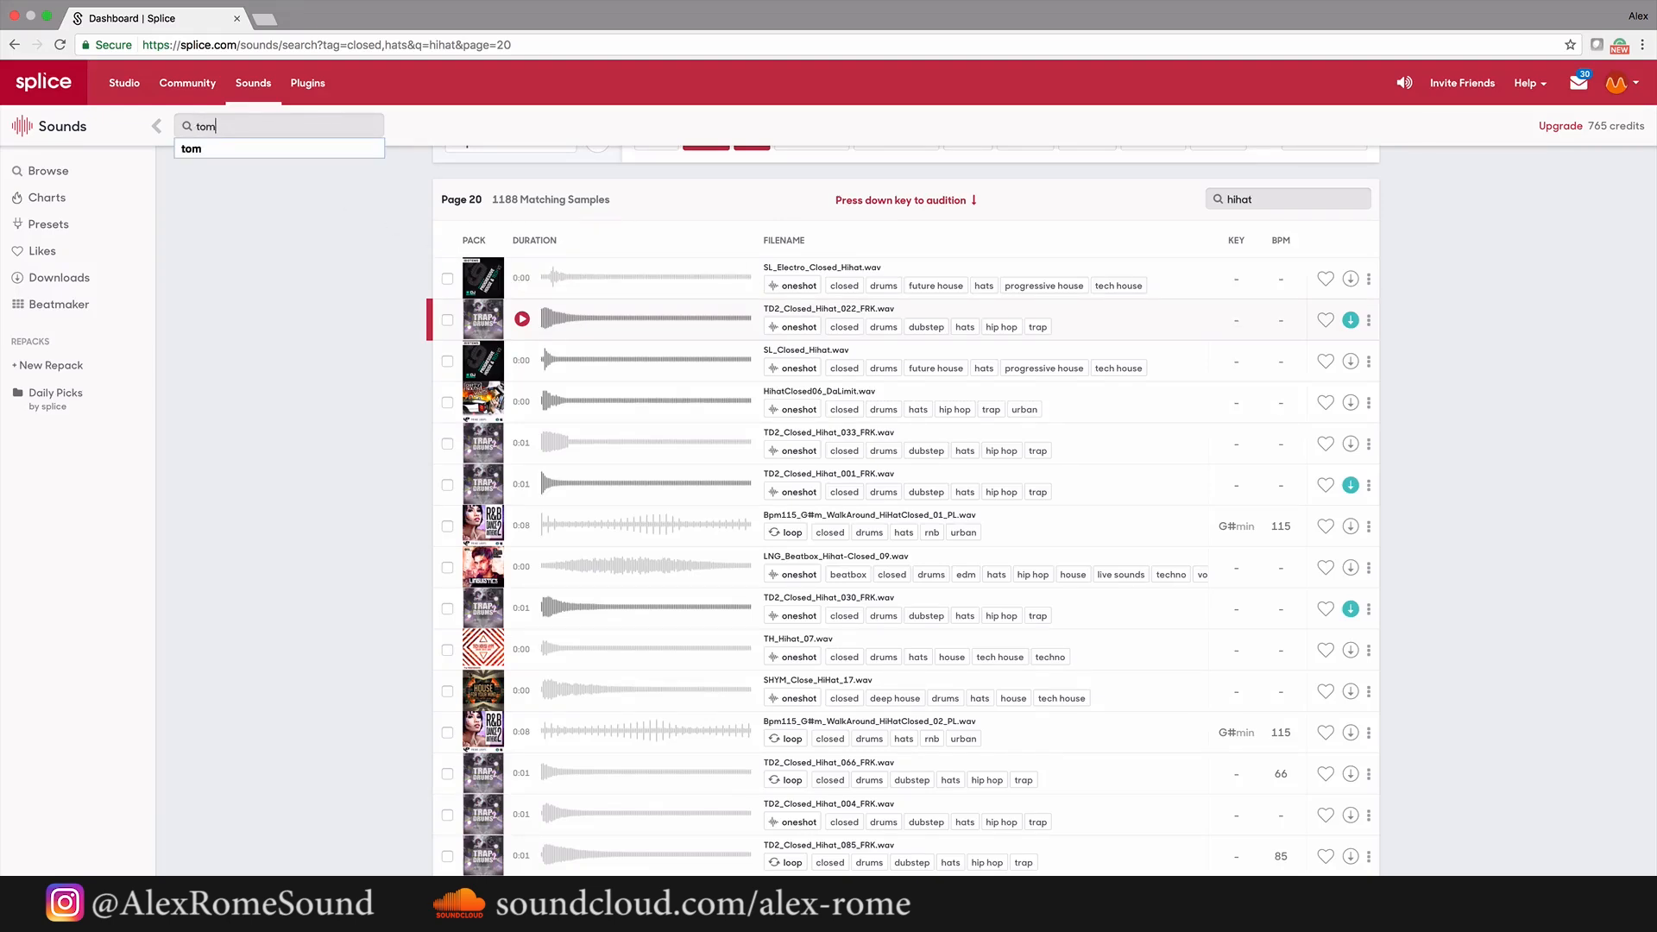
pyautogui.press('Return')
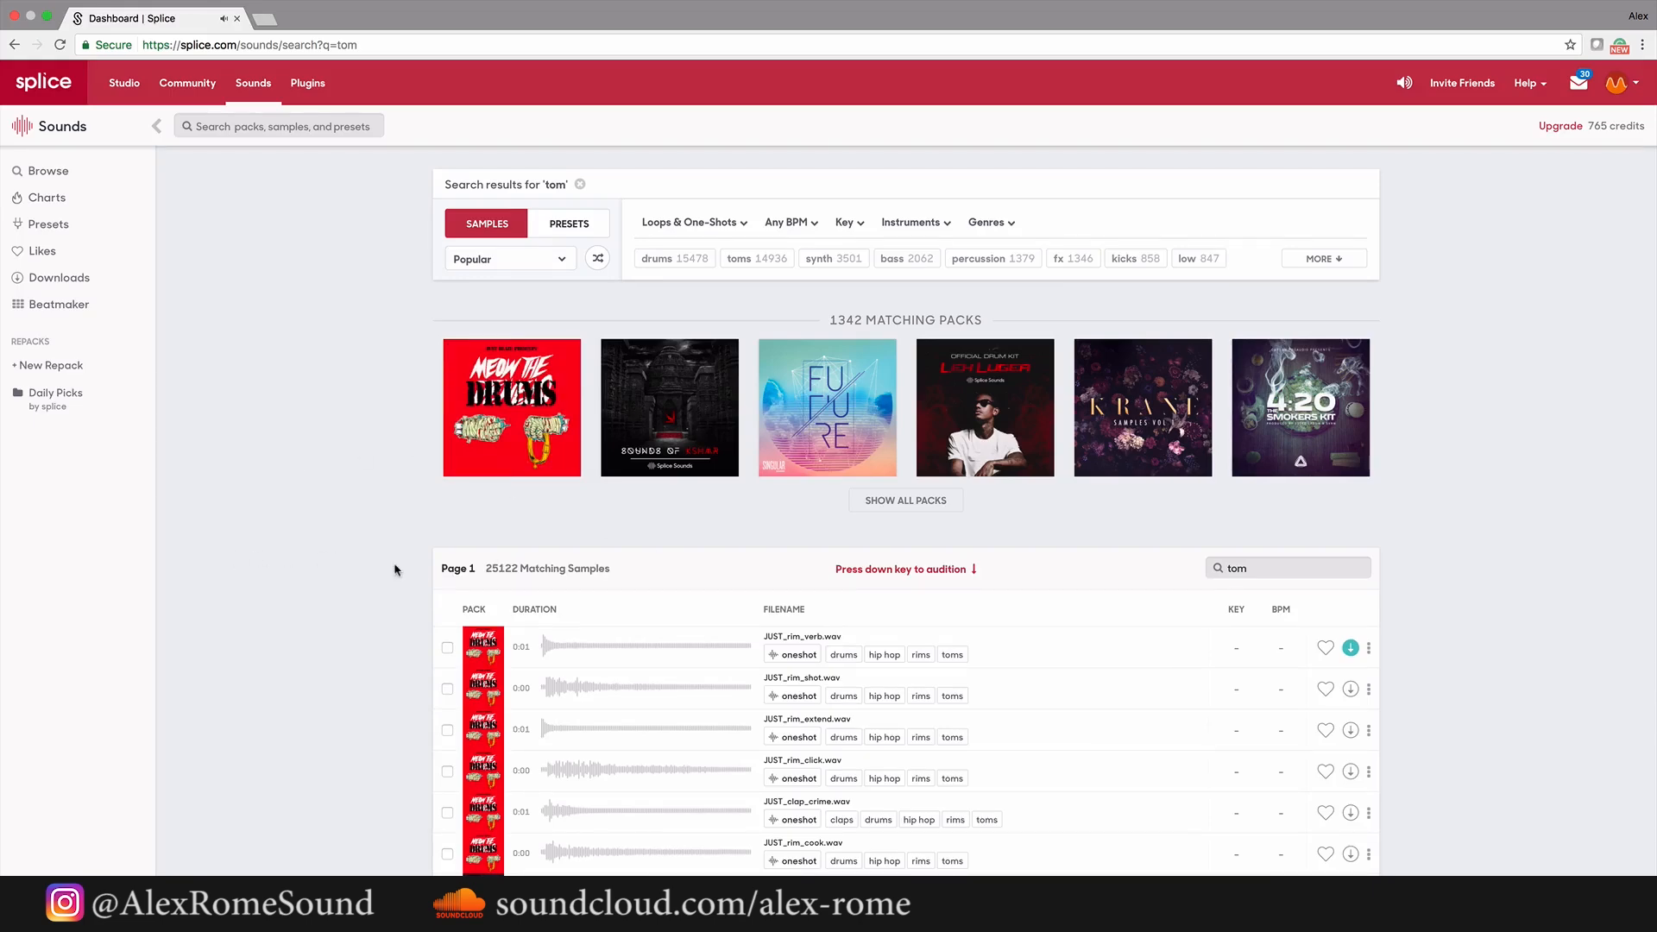
# - Go to page 50 of the tom sample results
pyautogui.scroll(-15, 396, 569)
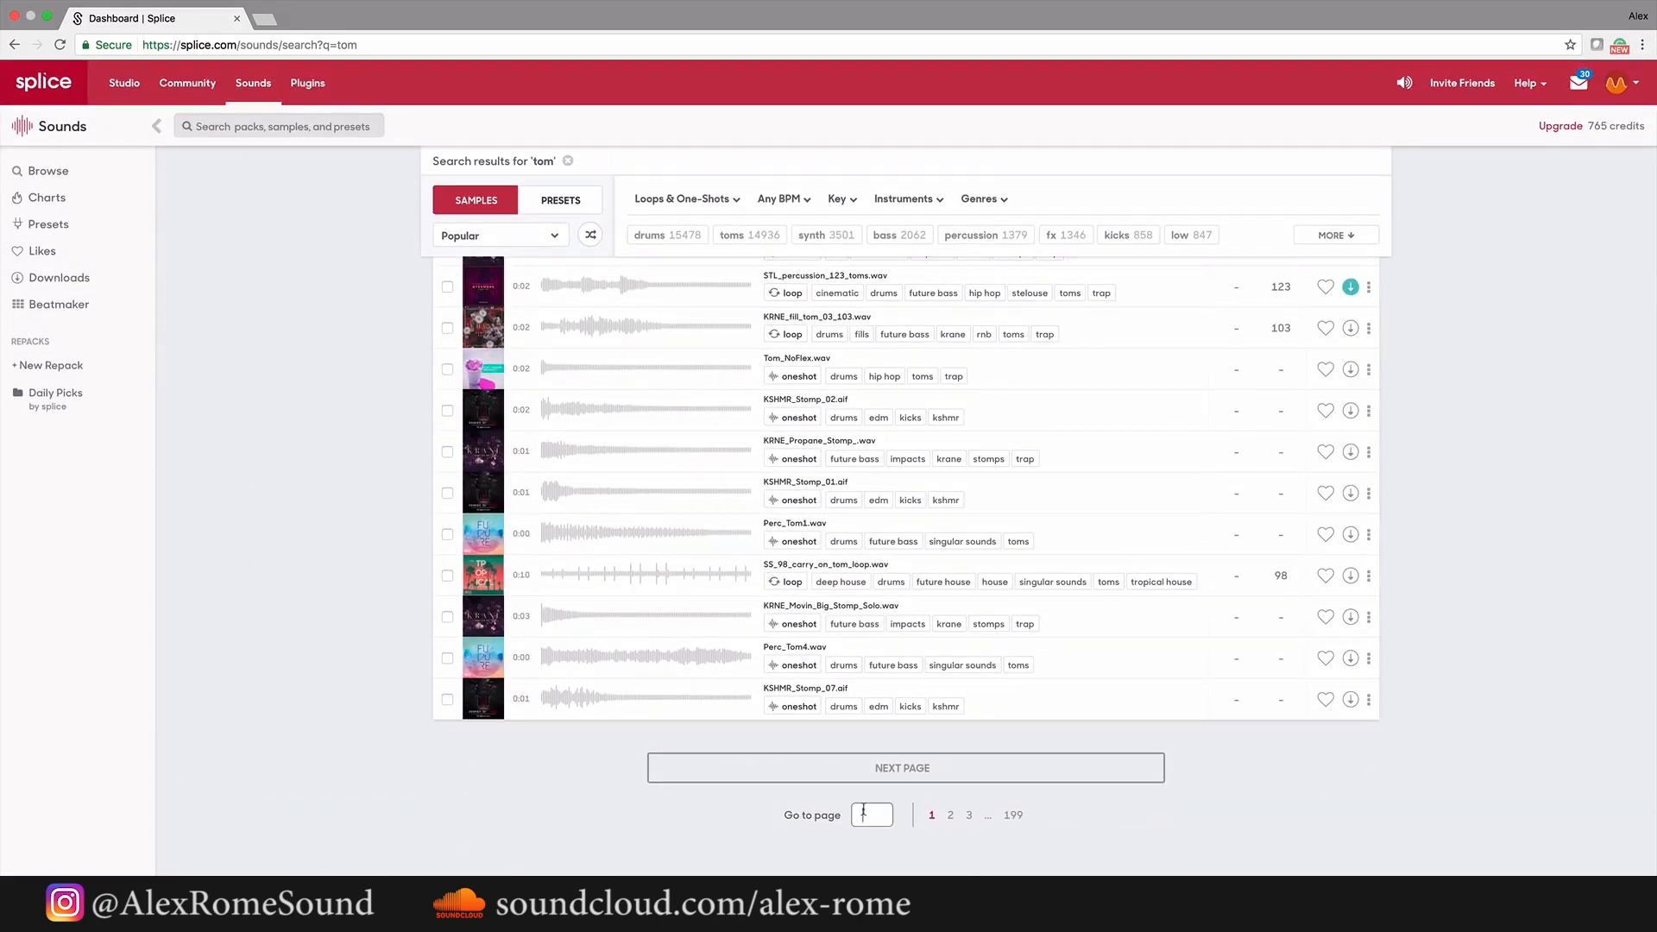
pyautogui.write('50')
pyautogui.press('Return')
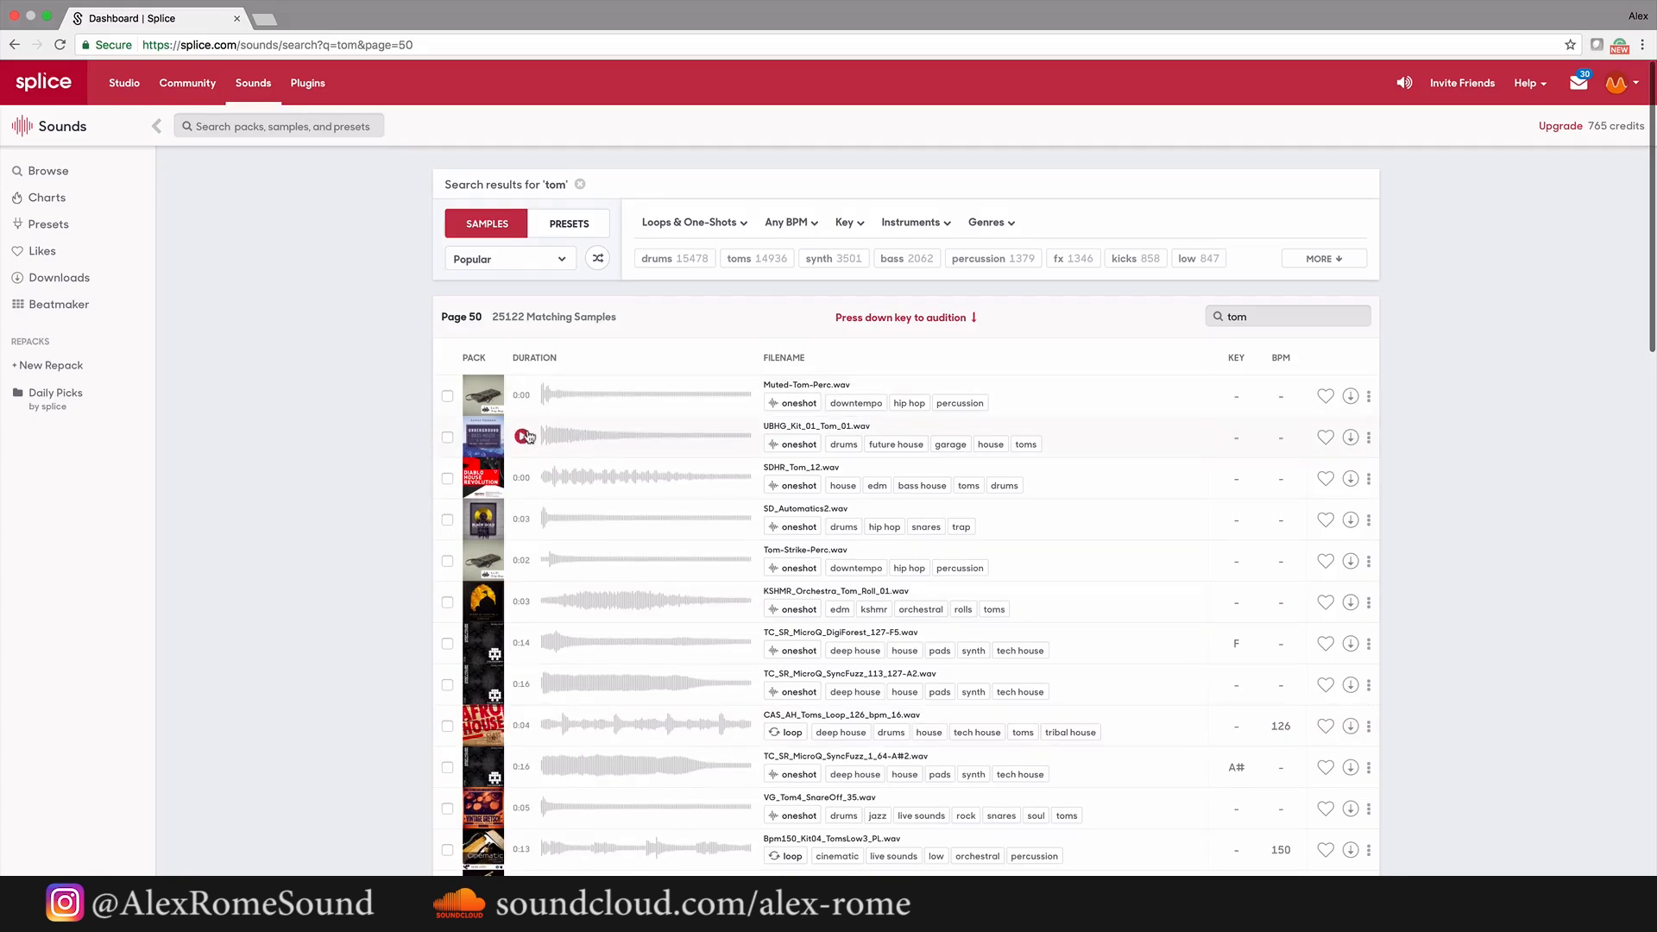
# - Download UBHG_Kit_01_Tom_01.wav after auditioning it, and audition SD_Automatics2.wav and TC_SR_MicroQ_DigiForest_127-F5.wav
pyautogui.click(524, 436)
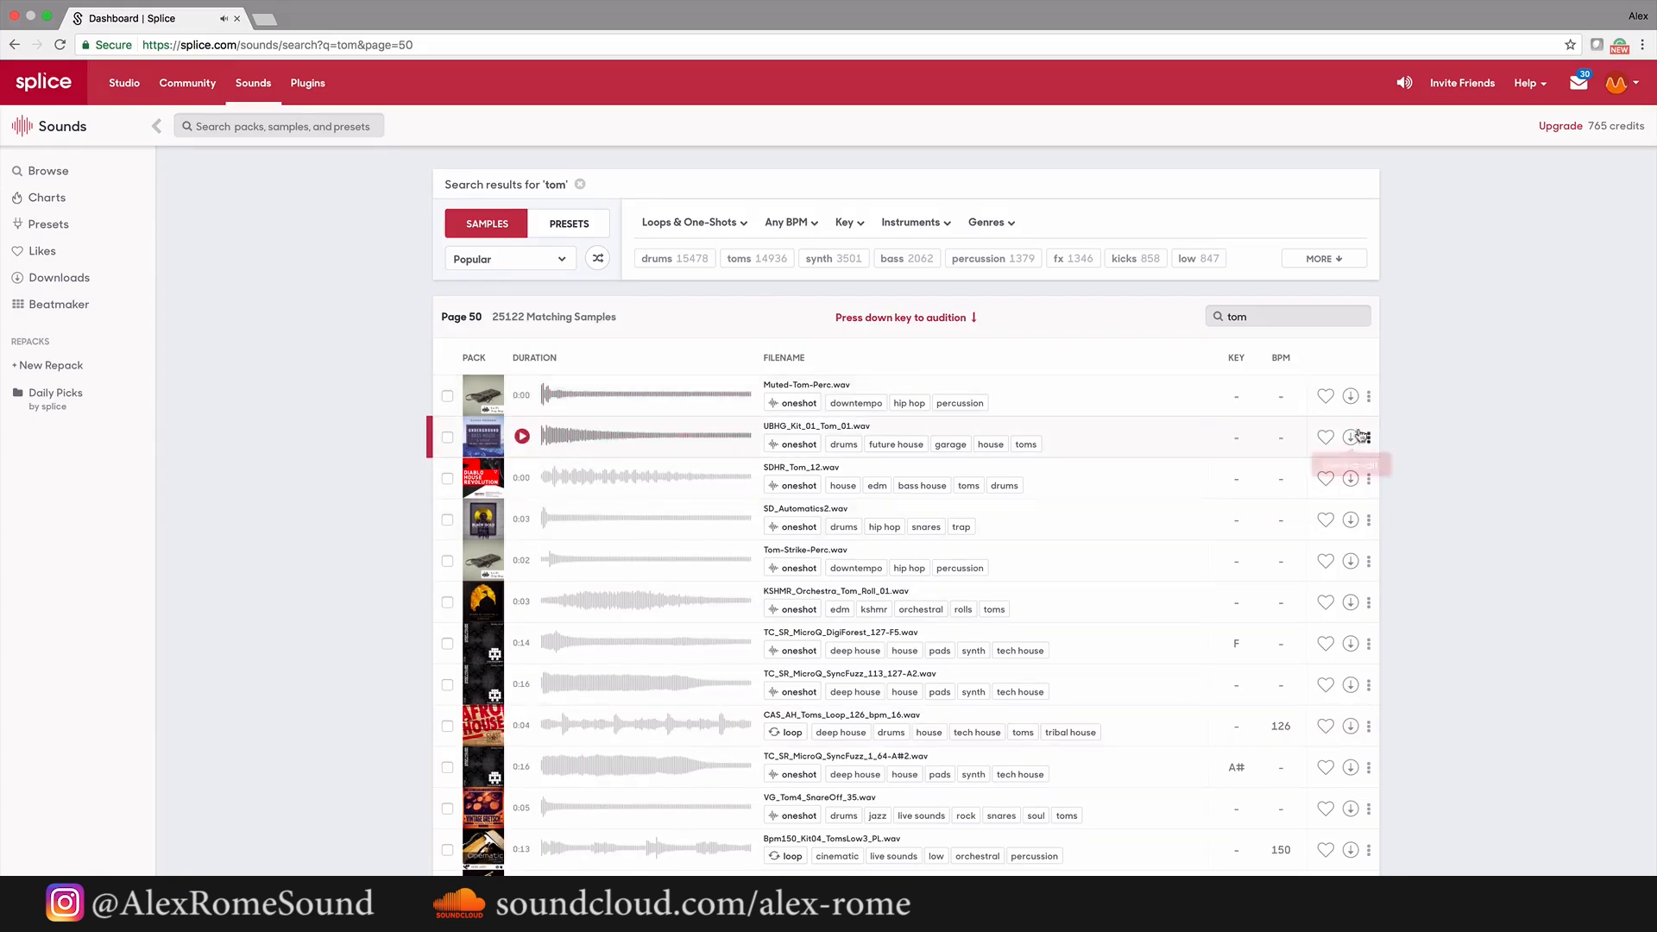
pyautogui.scroll(-3, 535, 535)
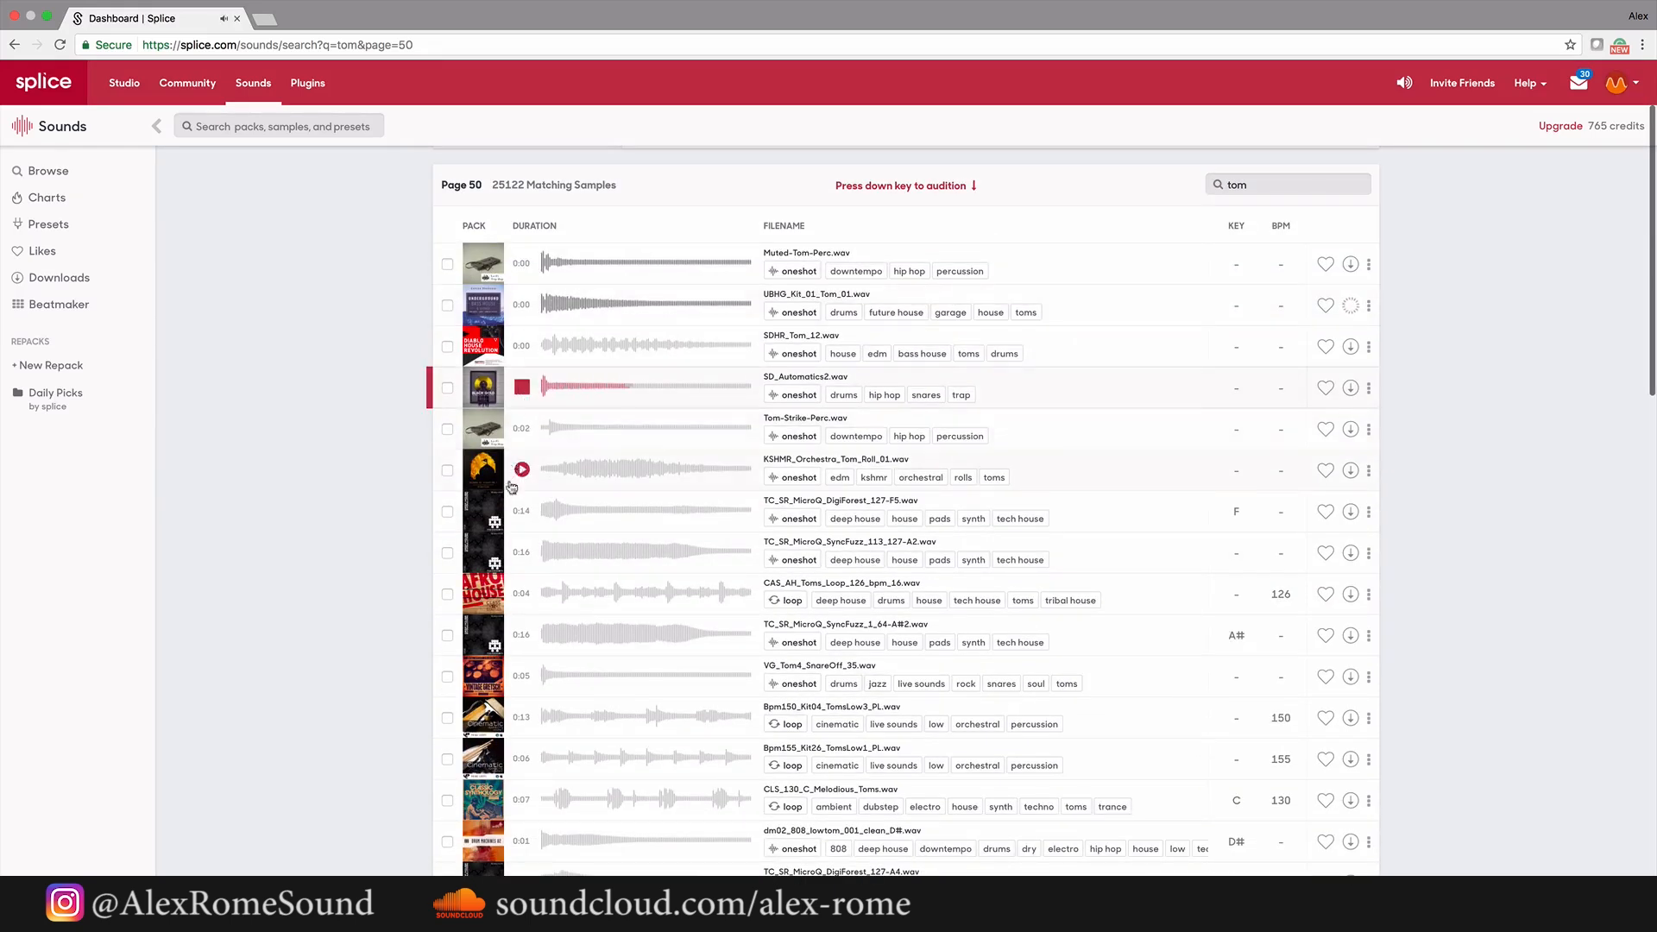
pyautogui.click(522, 510)
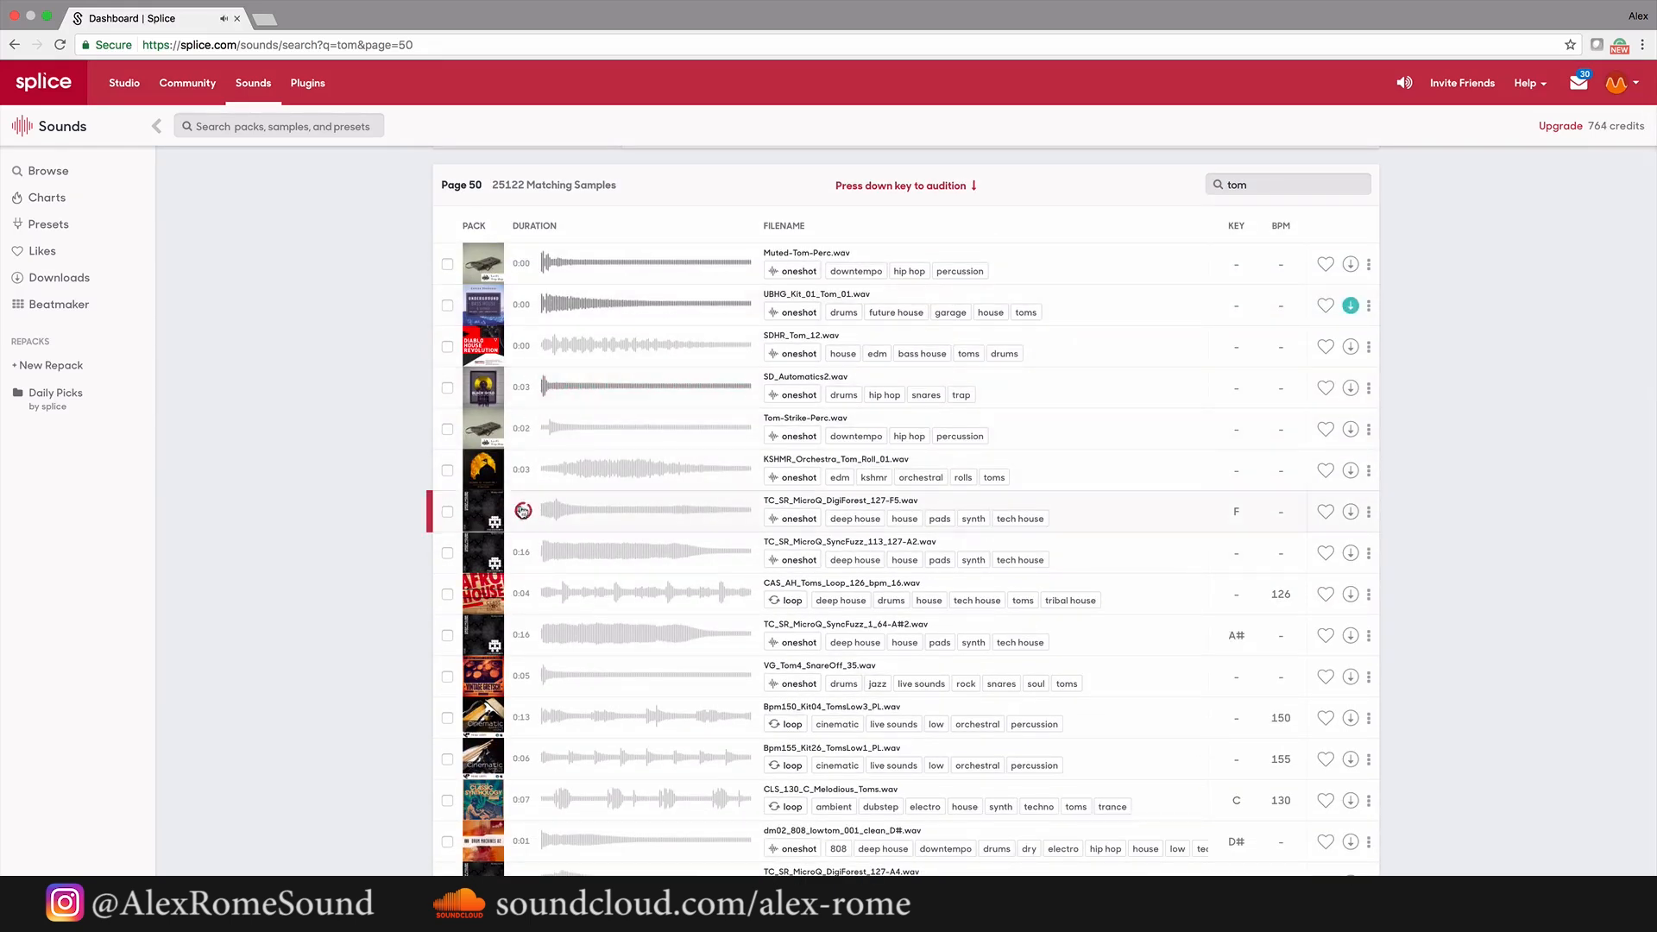
# - Audition more tom samples down the page and download VG_Tom4_SnareOff_35.wav and CEL_Gospel_Tom.wav
pyautogui.scroll(-3, 530, 569)
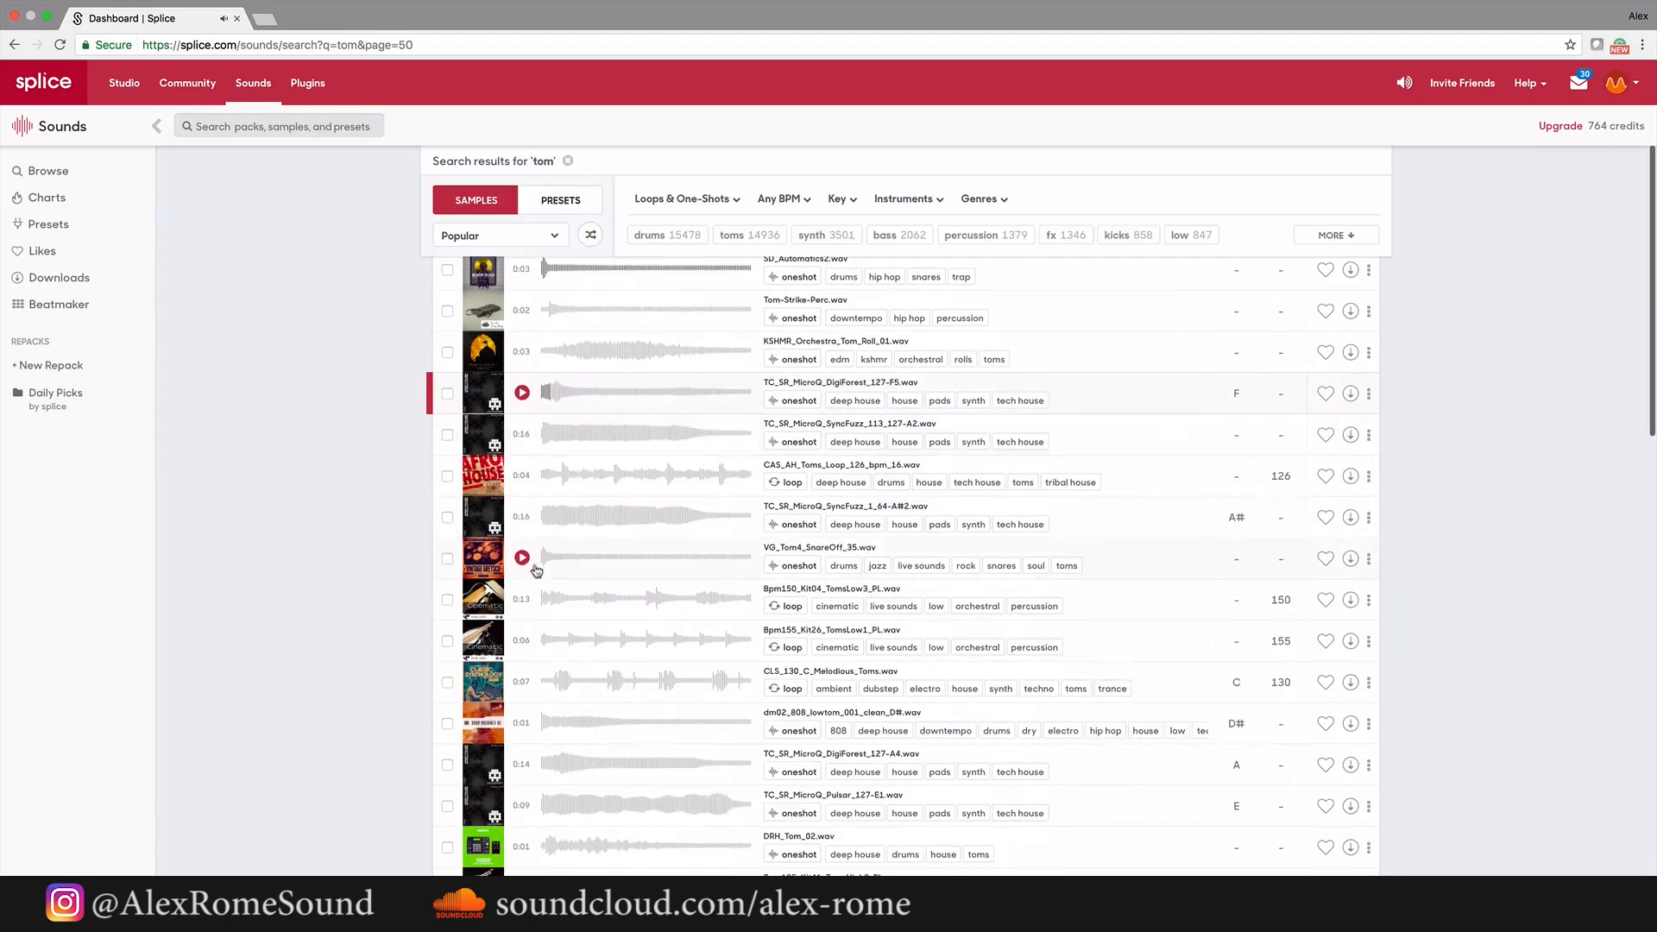
pyautogui.scroll(-1, 561, 587)
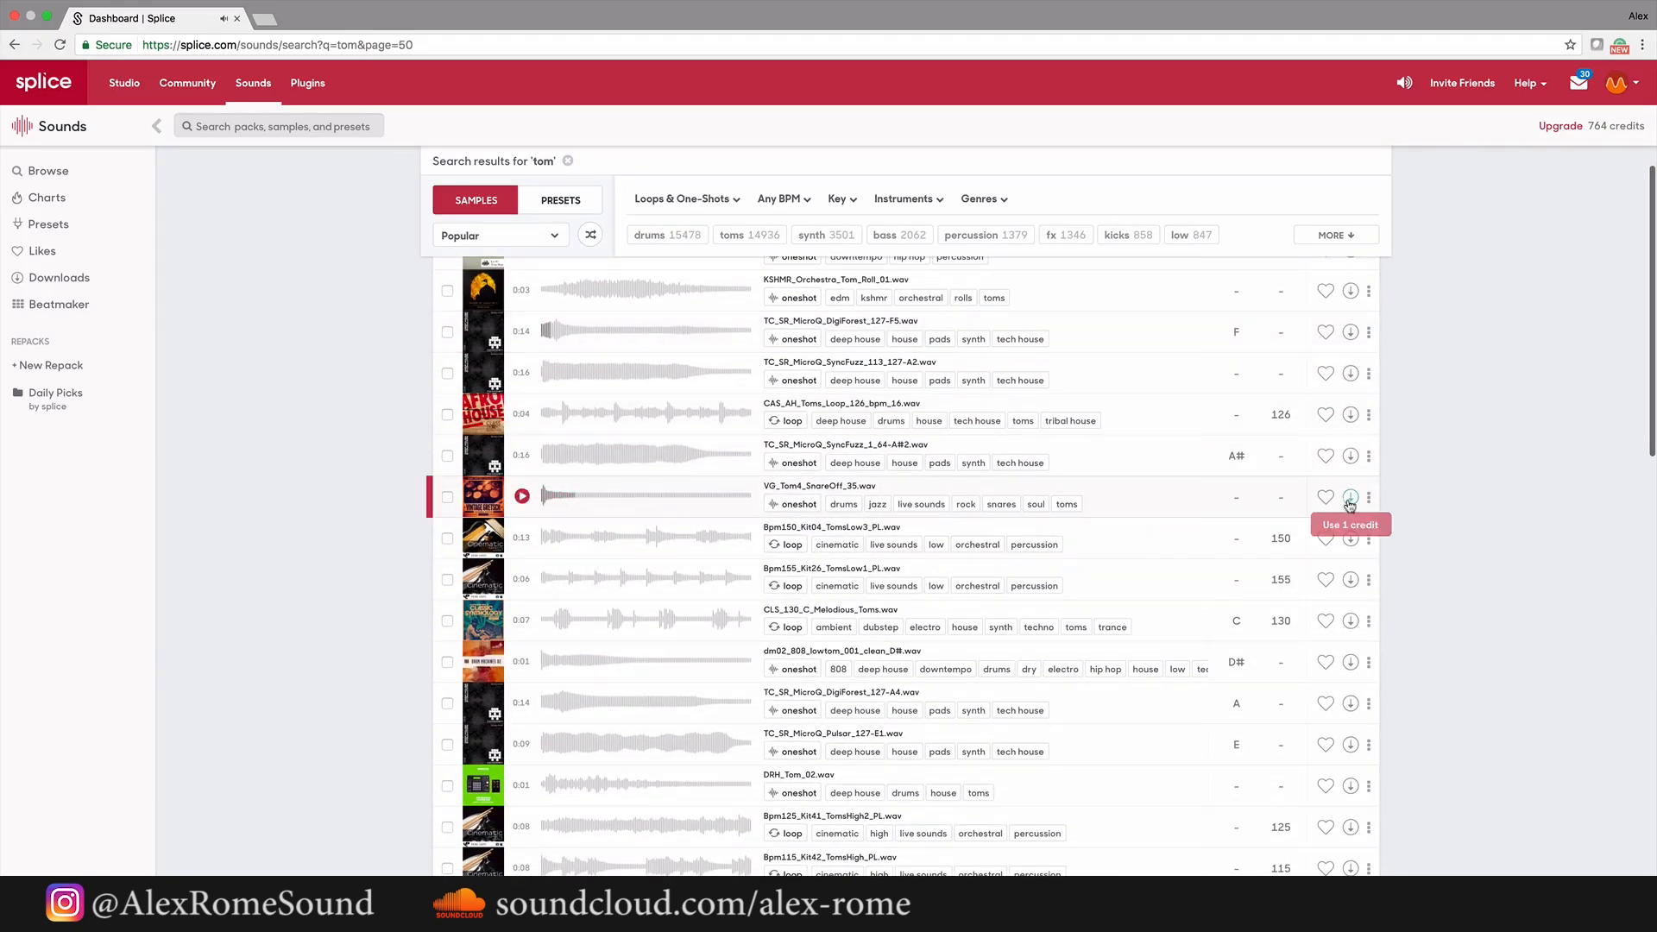
pyautogui.scroll(-2, 570, 534)
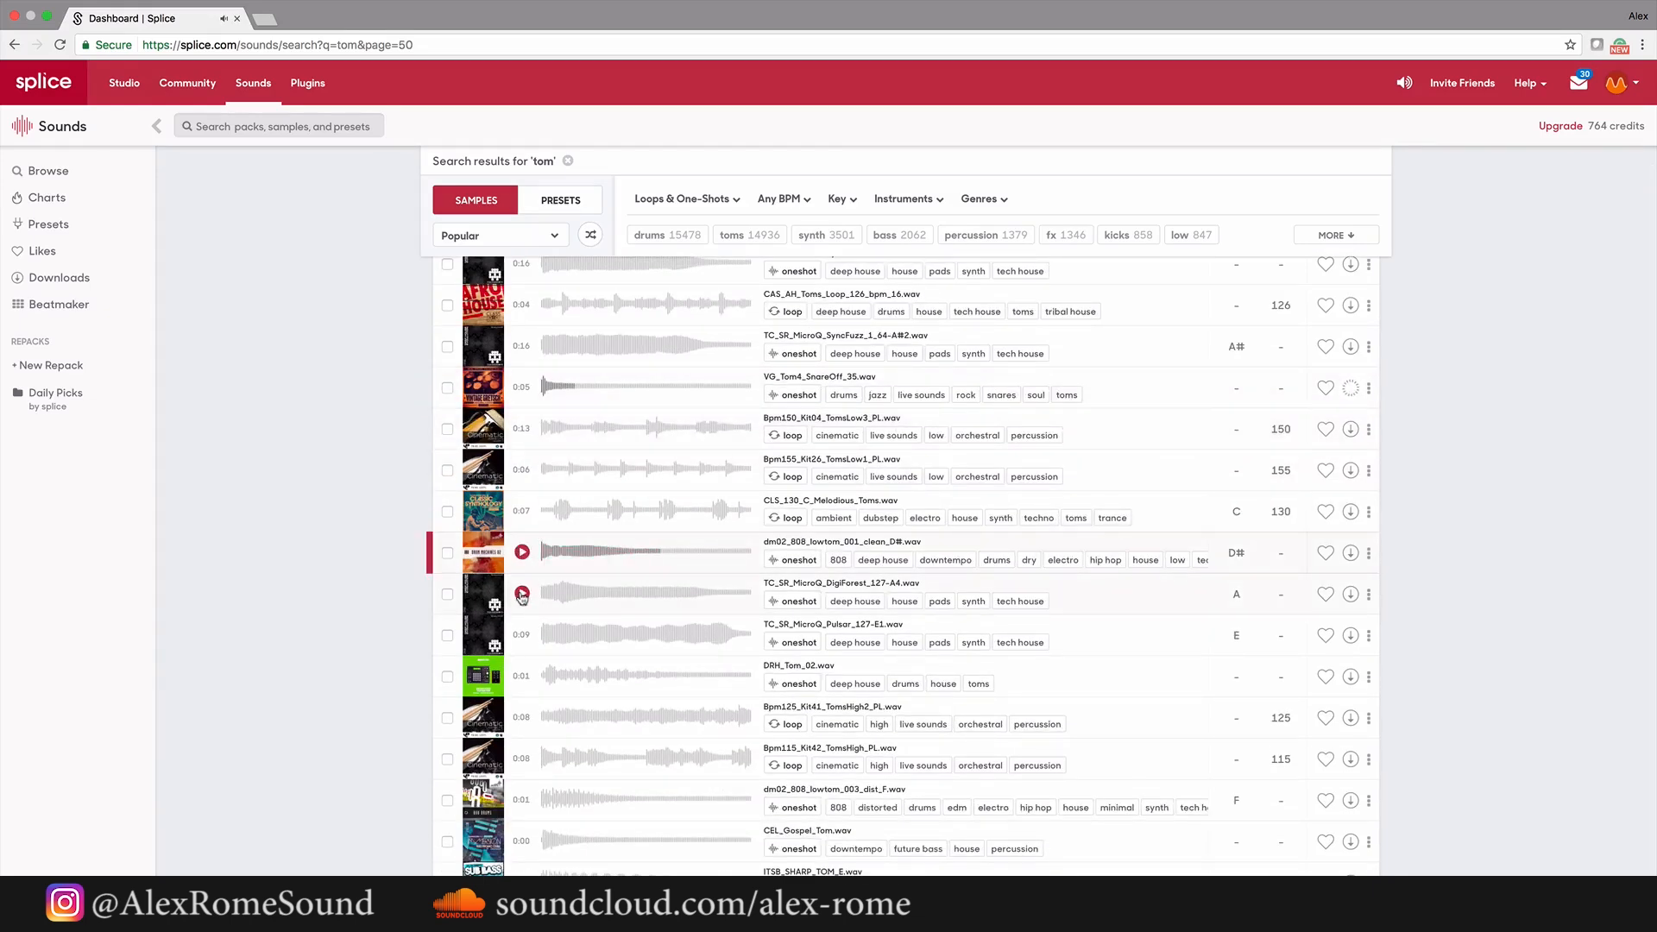
pyautogui.scroll(-3, 523, 593)
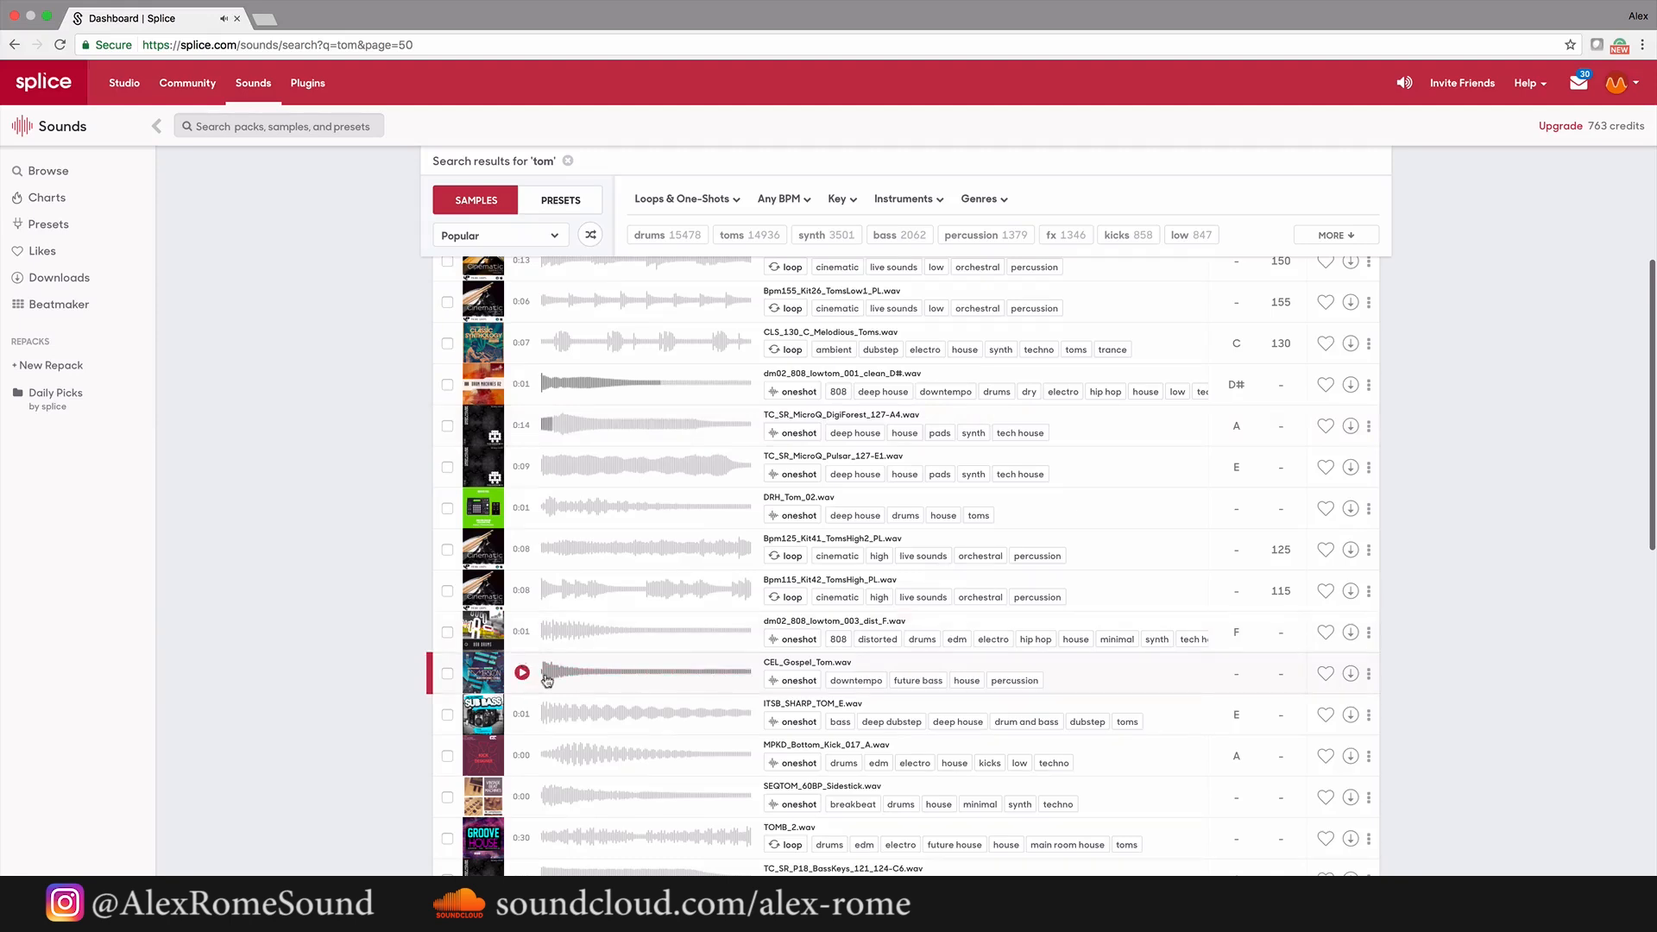
pyautogui.scroll(-2, 1054, 763)
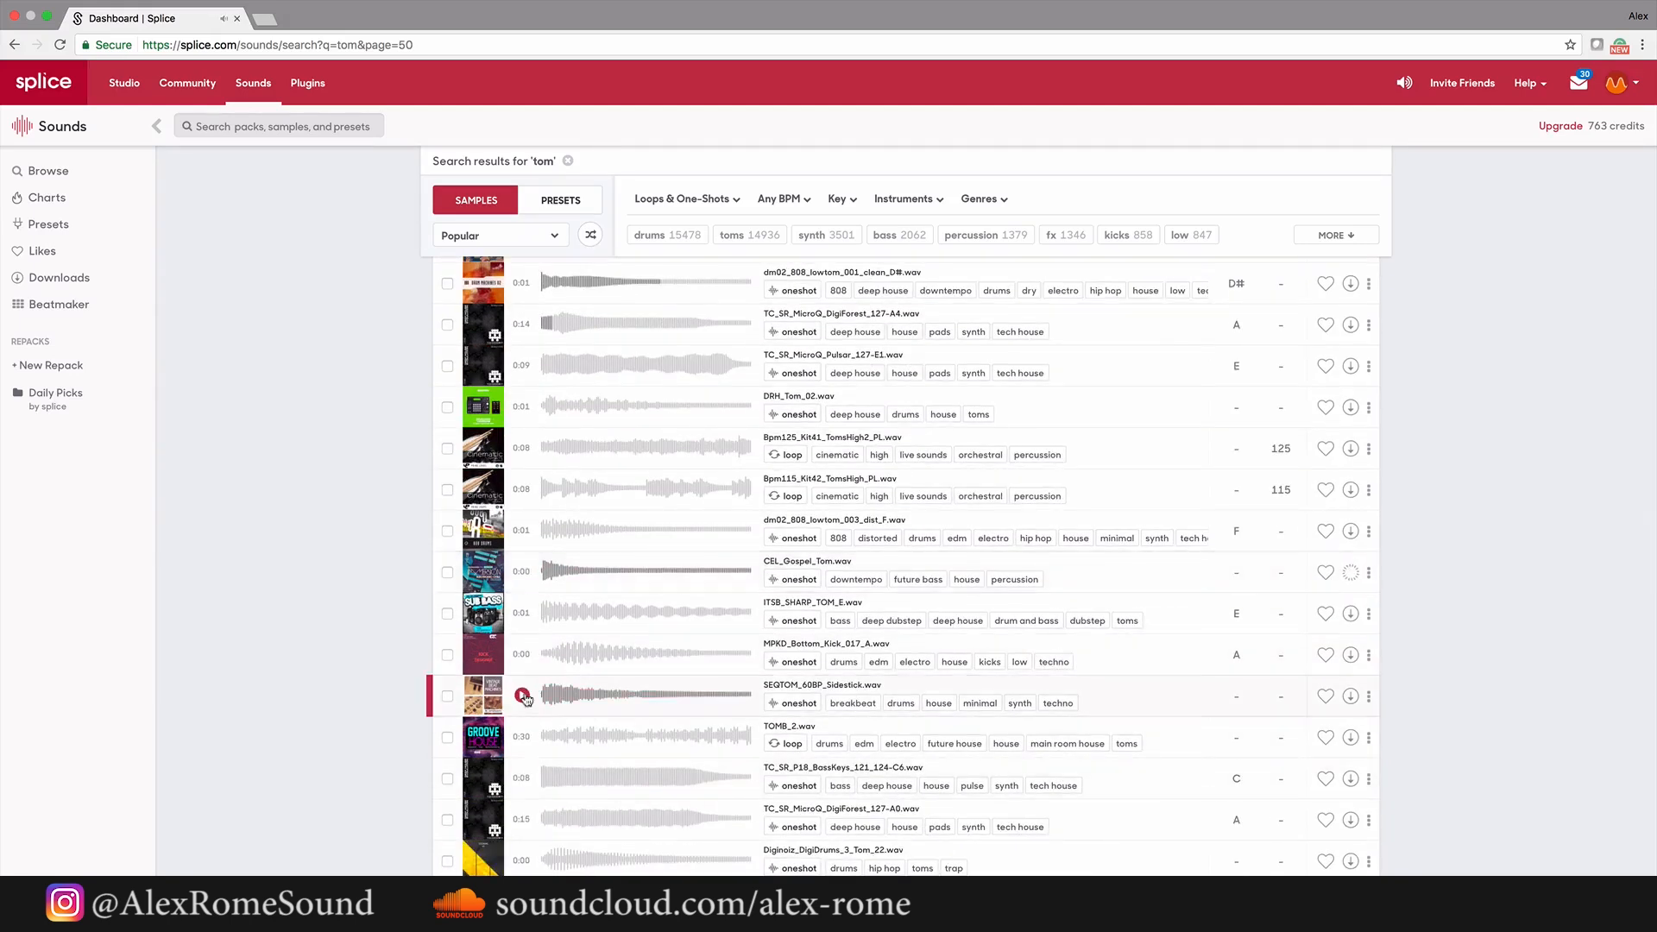
# - Audition MPKD_Bottom_Kick_017_A.wav, and switch to Logic Pro X and close the hihat region's piano roll
pyautogui.click(522, 654)
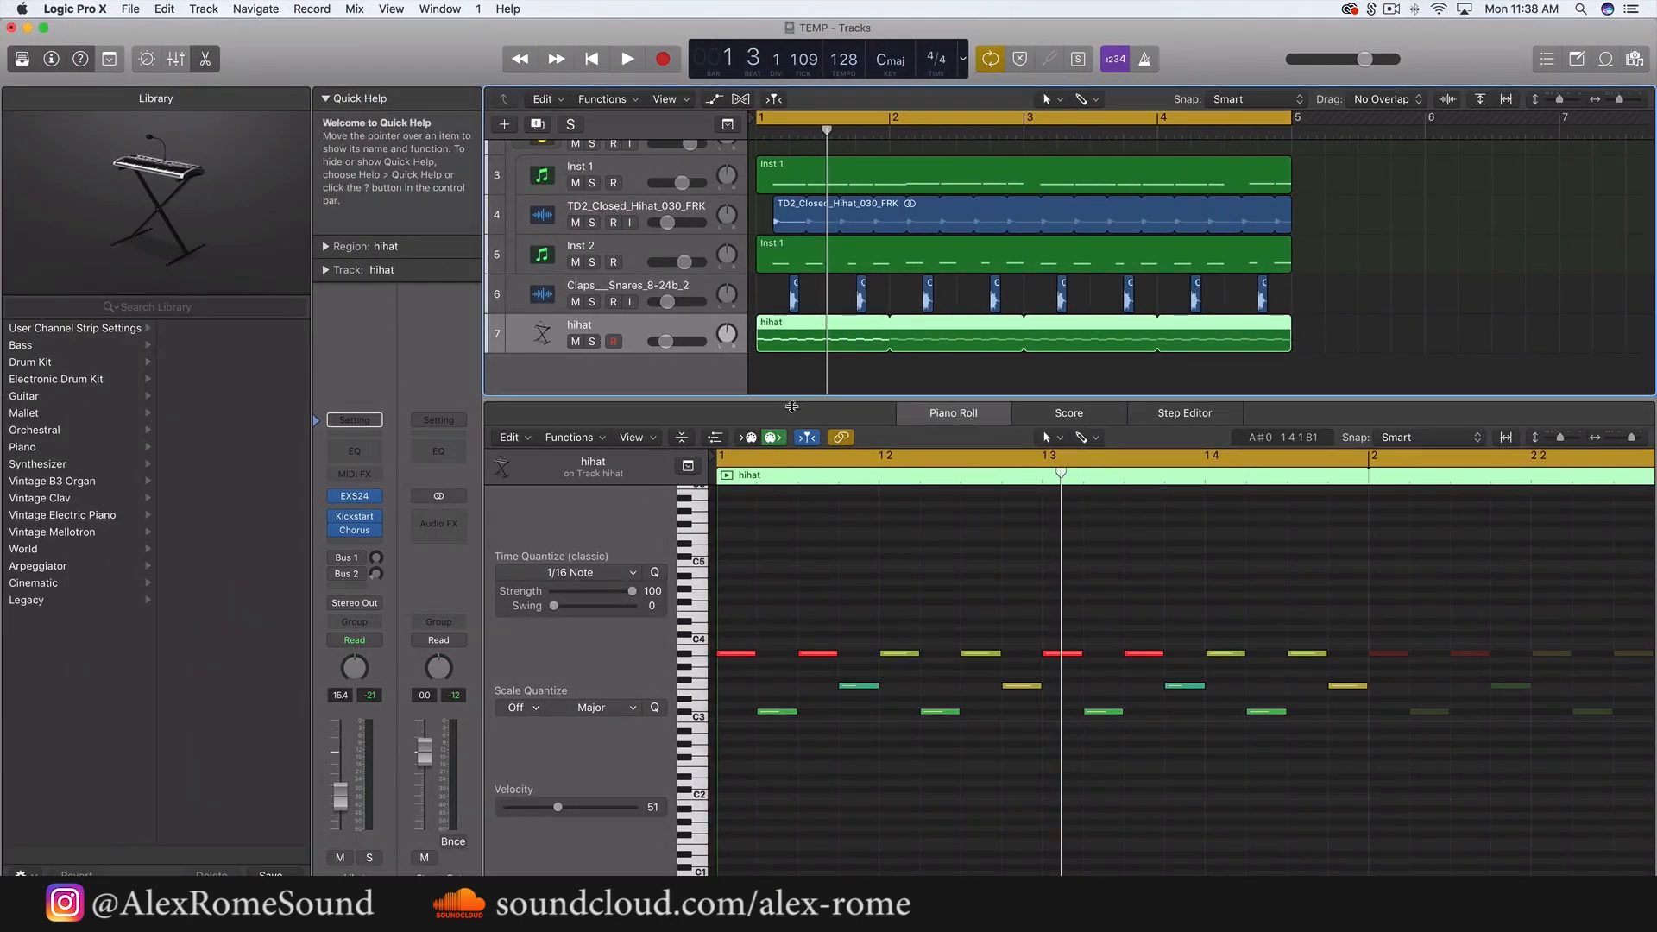
pyautogui.moveTo(791, 407); pyautogui.dragTo(742, 524)
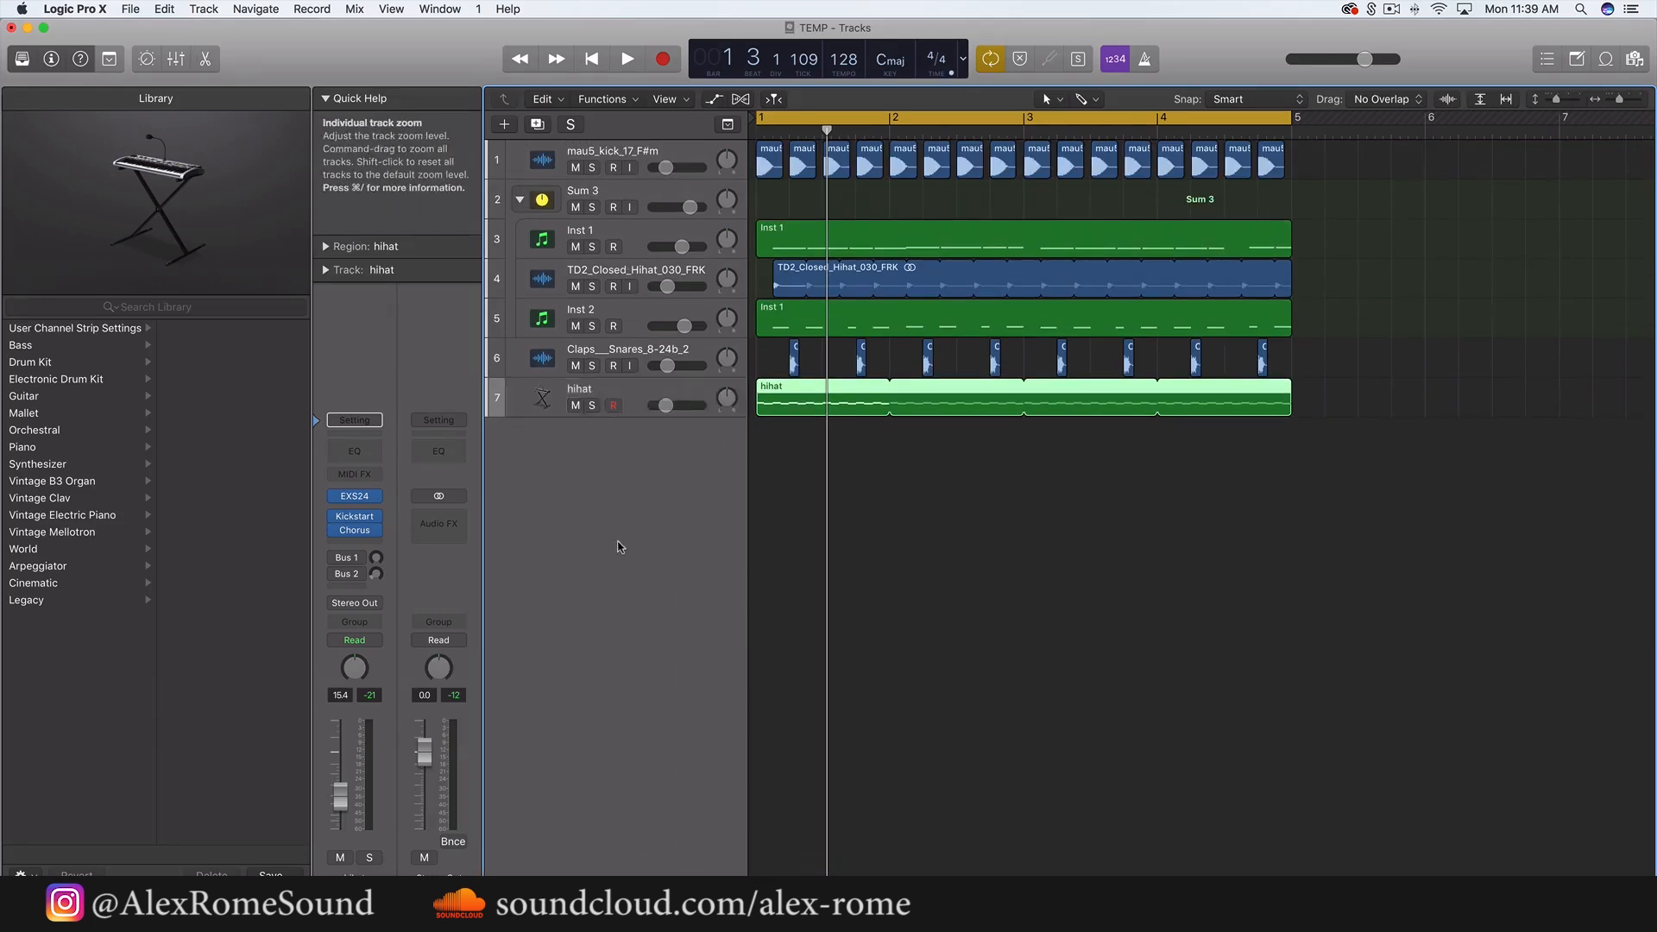
# - Duplicate the hihat track with its channel settings, and delete the extra Classic Electric Piano track
pyautogui.doubleClick(649, 476)
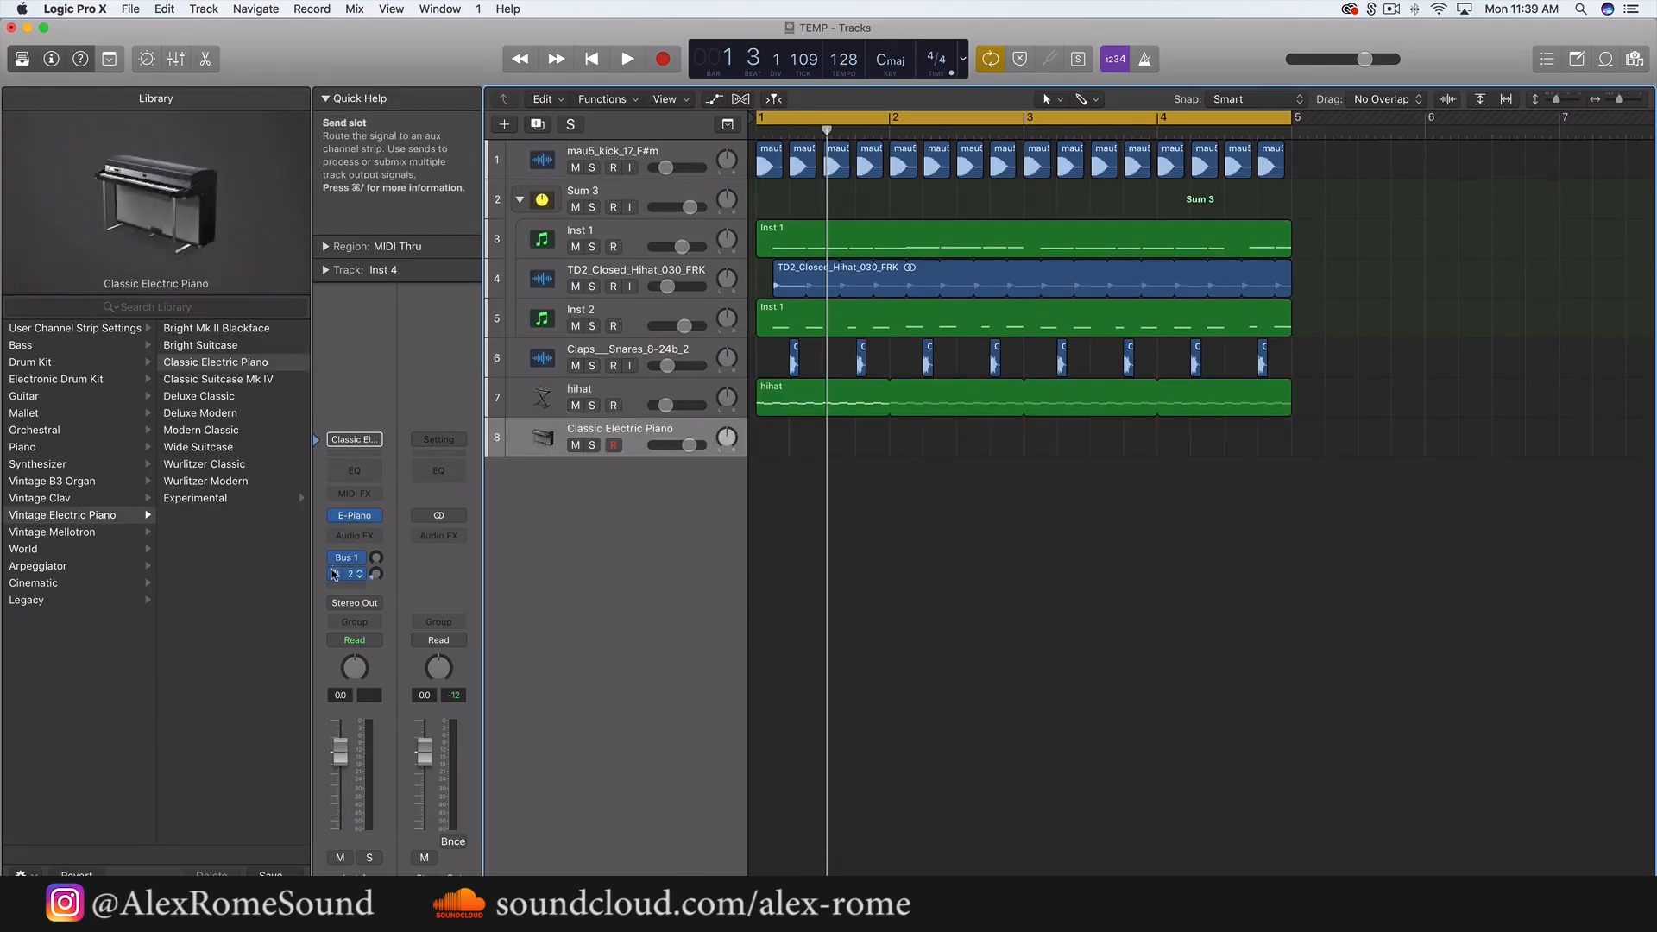
pyautogui.click(632, 399)
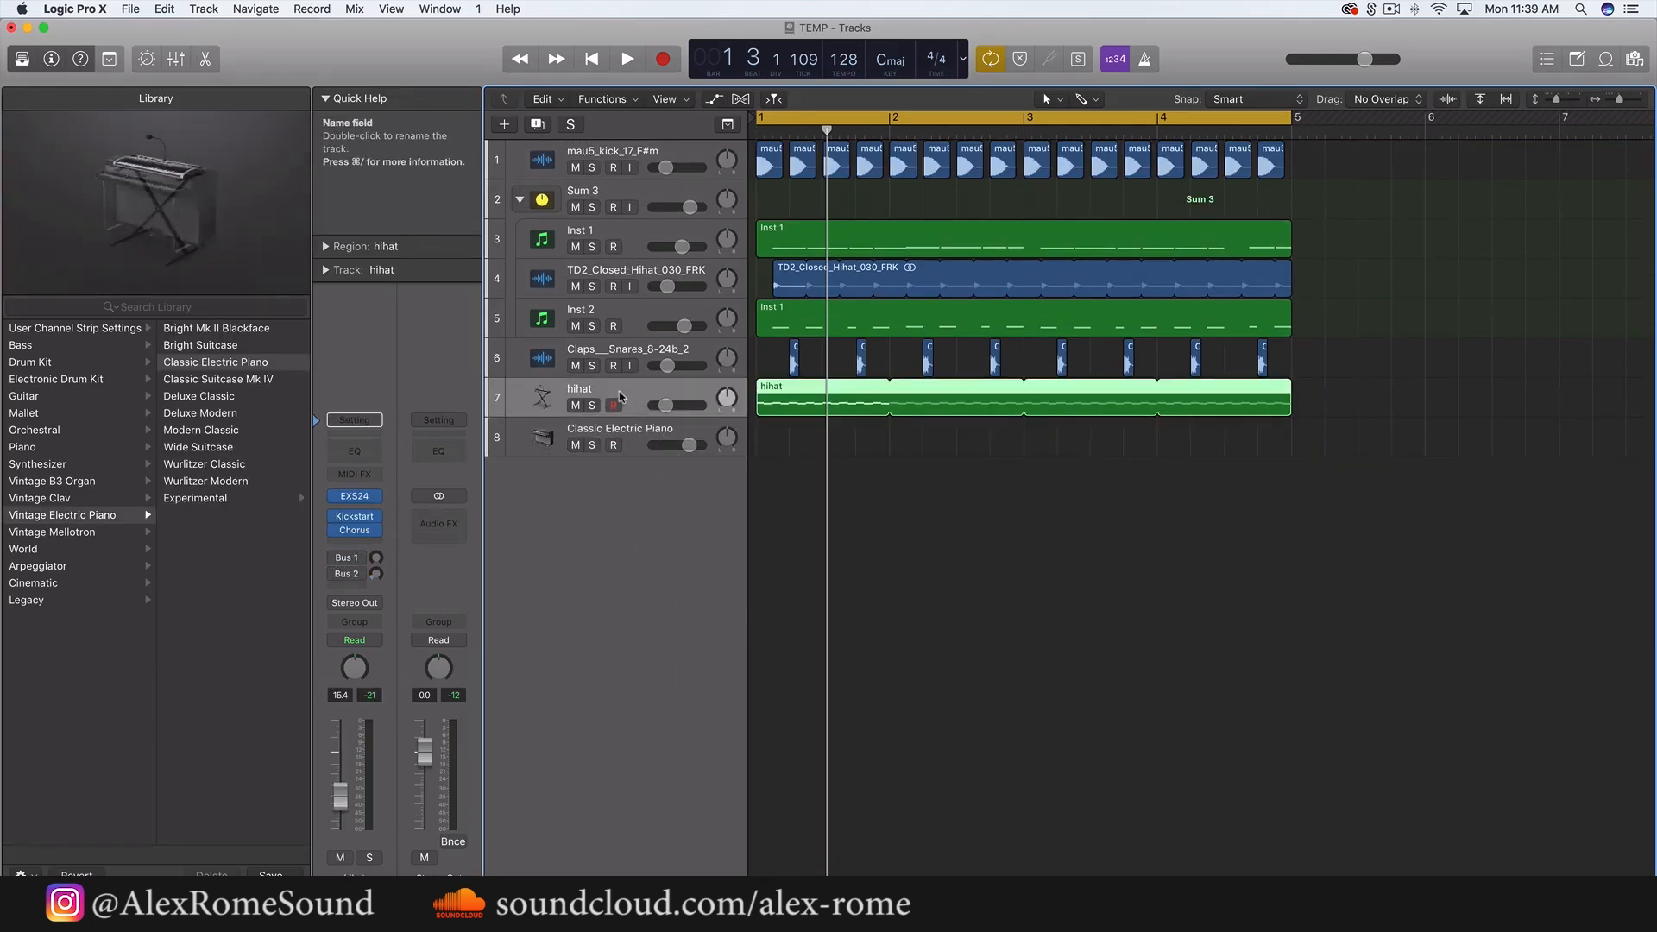
pyautogui.click(539, 128)
pyautogui.click(623, 473)
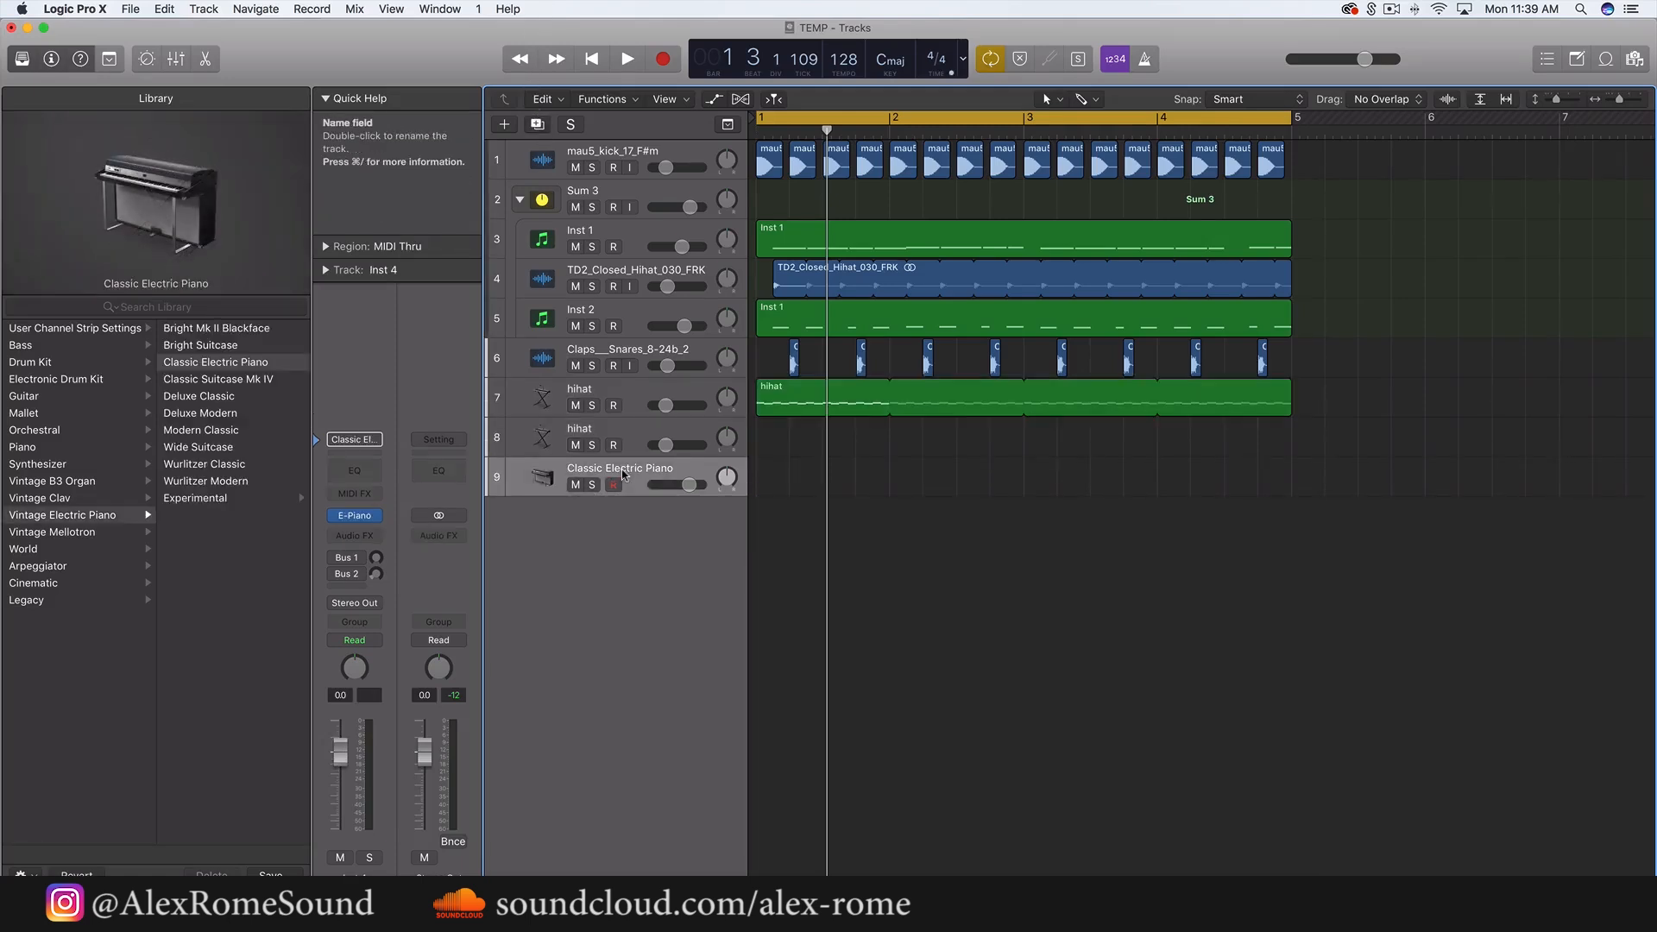
pyautogui.press('super+BackSpace')
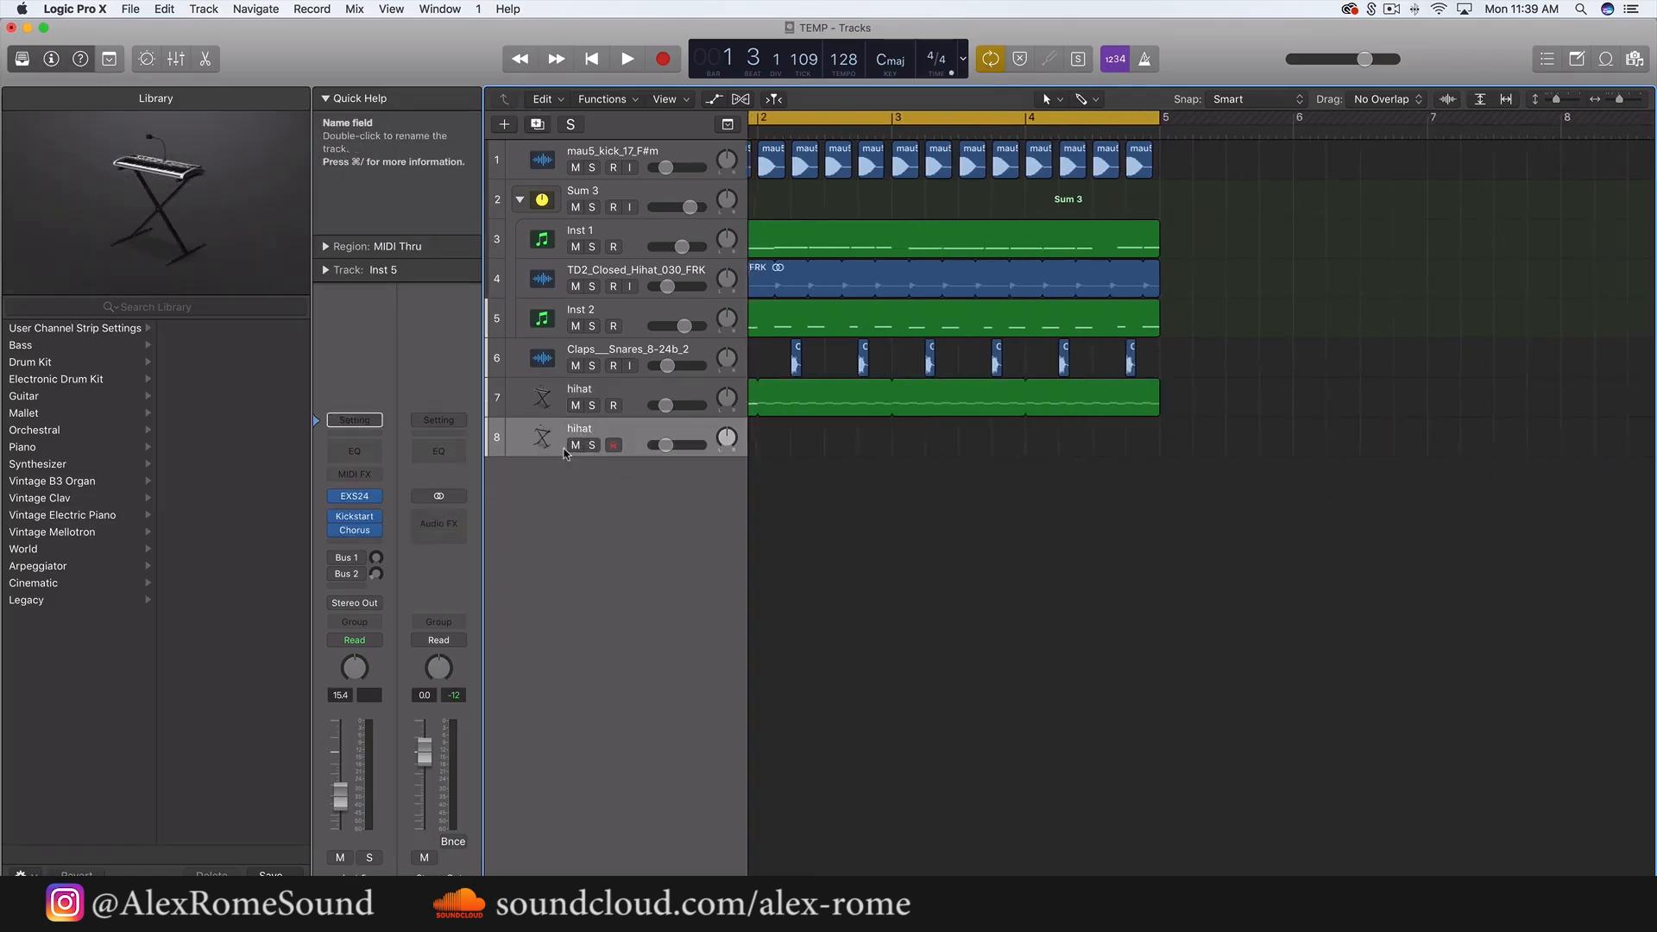
pyautogui.hscroll(3, 1044, 574)
pyautogui.hscroll(-3, 1042, 570)
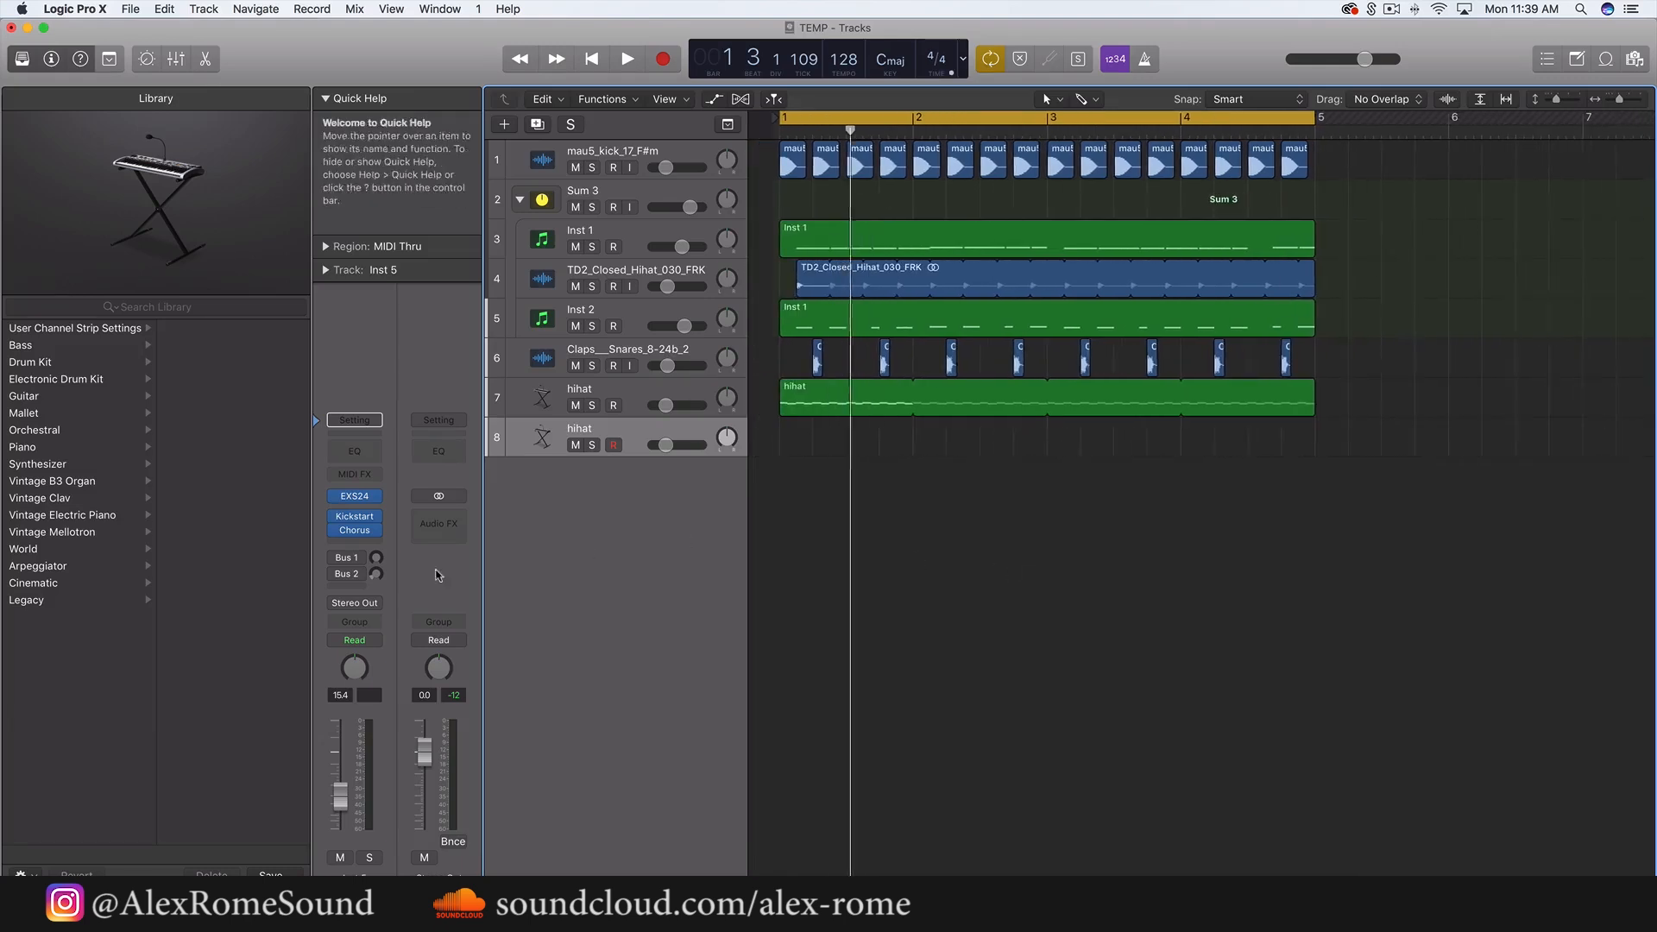
# - Clear the hihat instrument from the duplicated track's EXS24 sampler and open an empty instrument in the EXS24 Instrument Editor
pyautogui.click(354, 496)
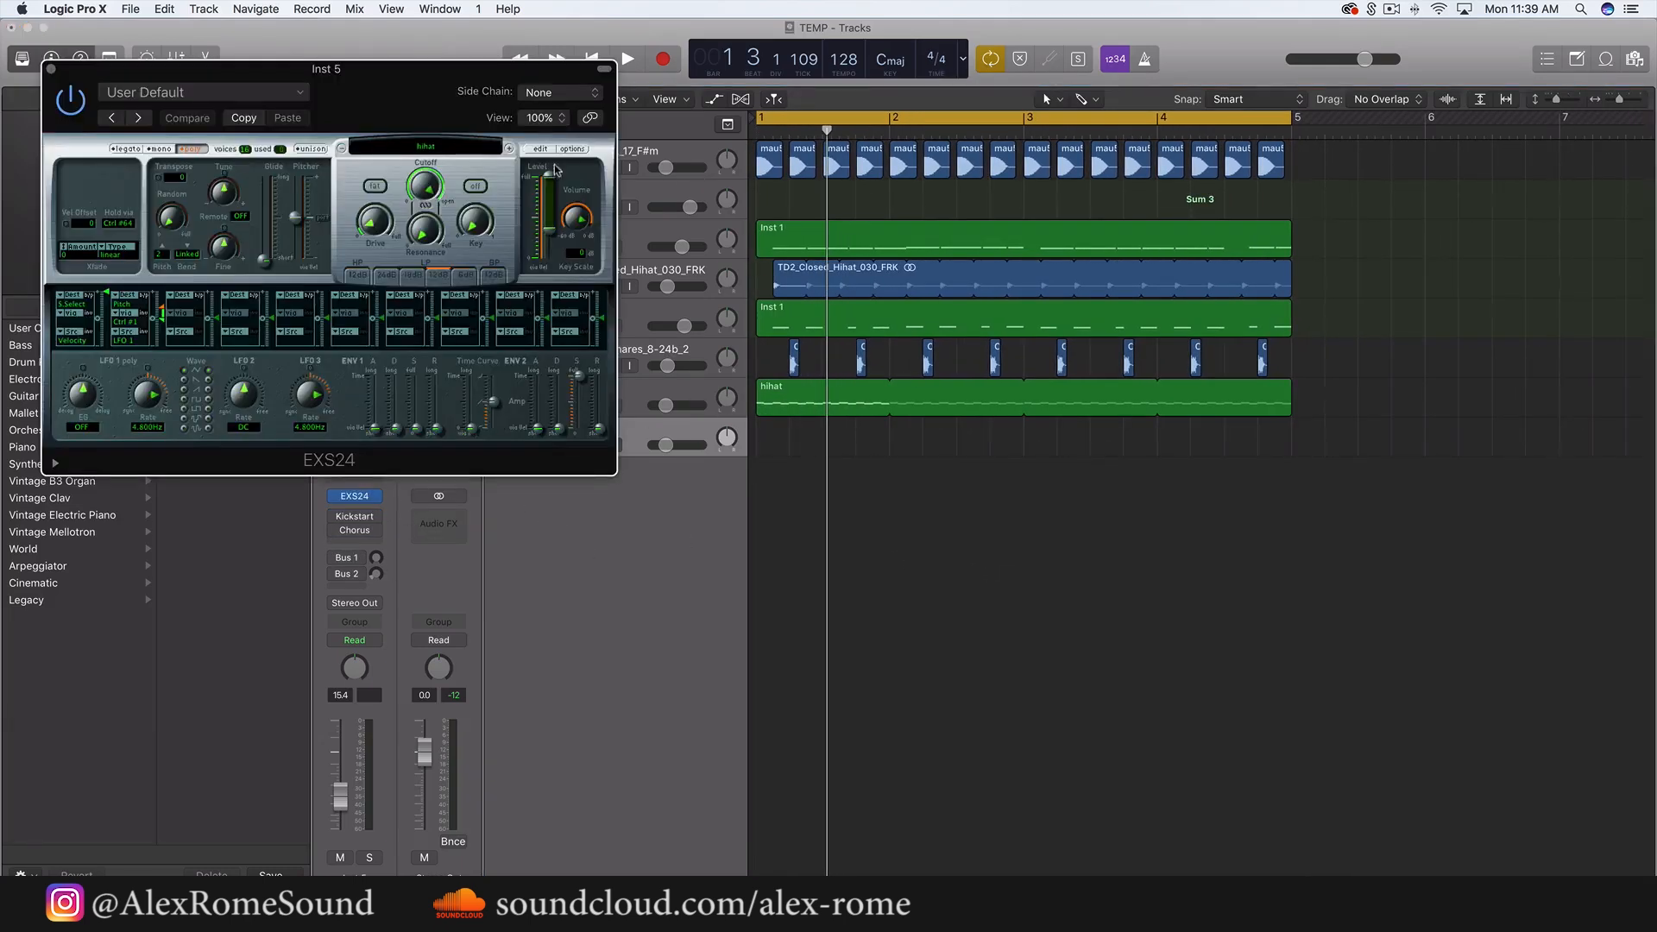
pyautogui.click(480, 151)
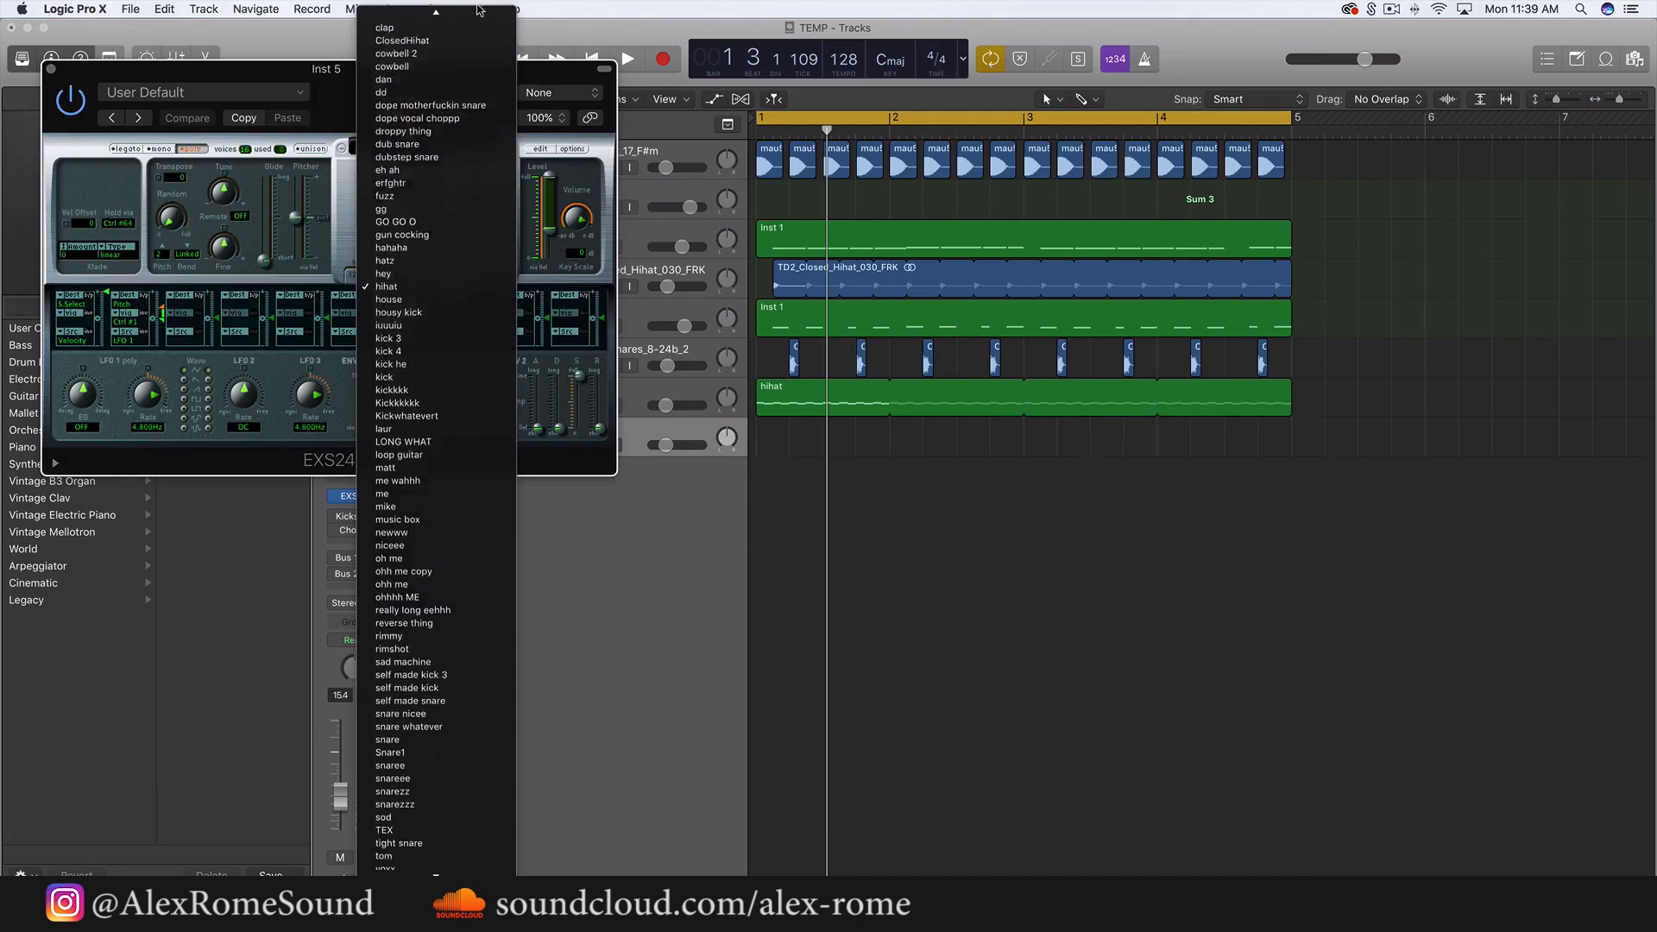
pyautogui.click(445, 17)
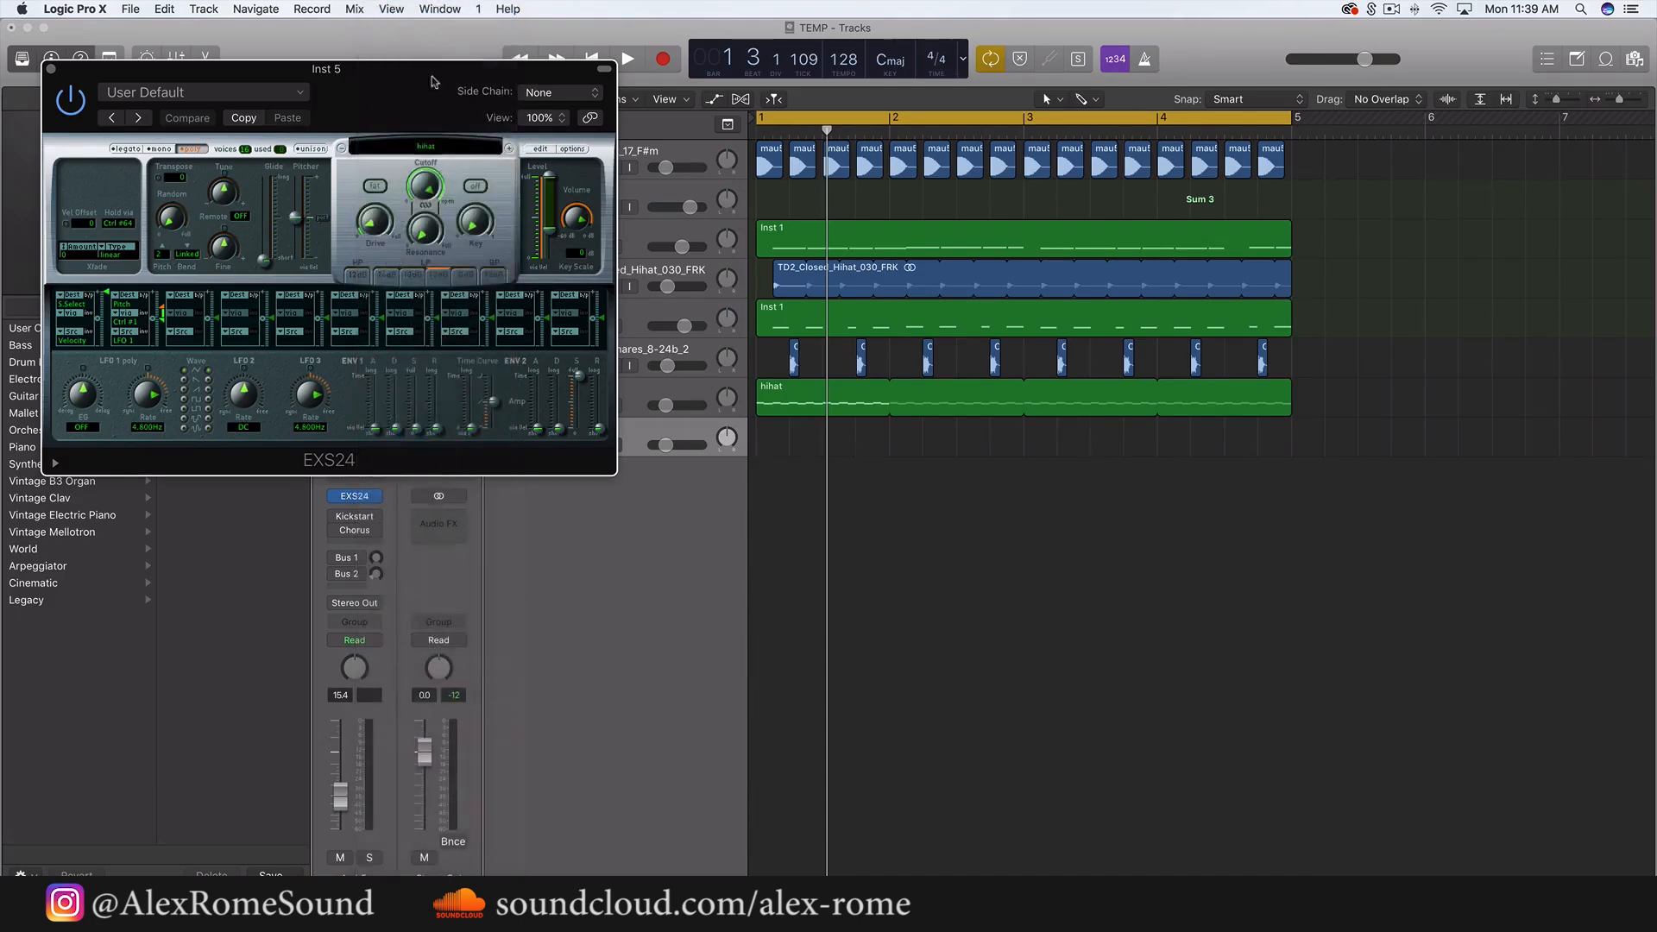
pyautogui.moveTo(431, 86); pyautogui.dragTo(505, 395)
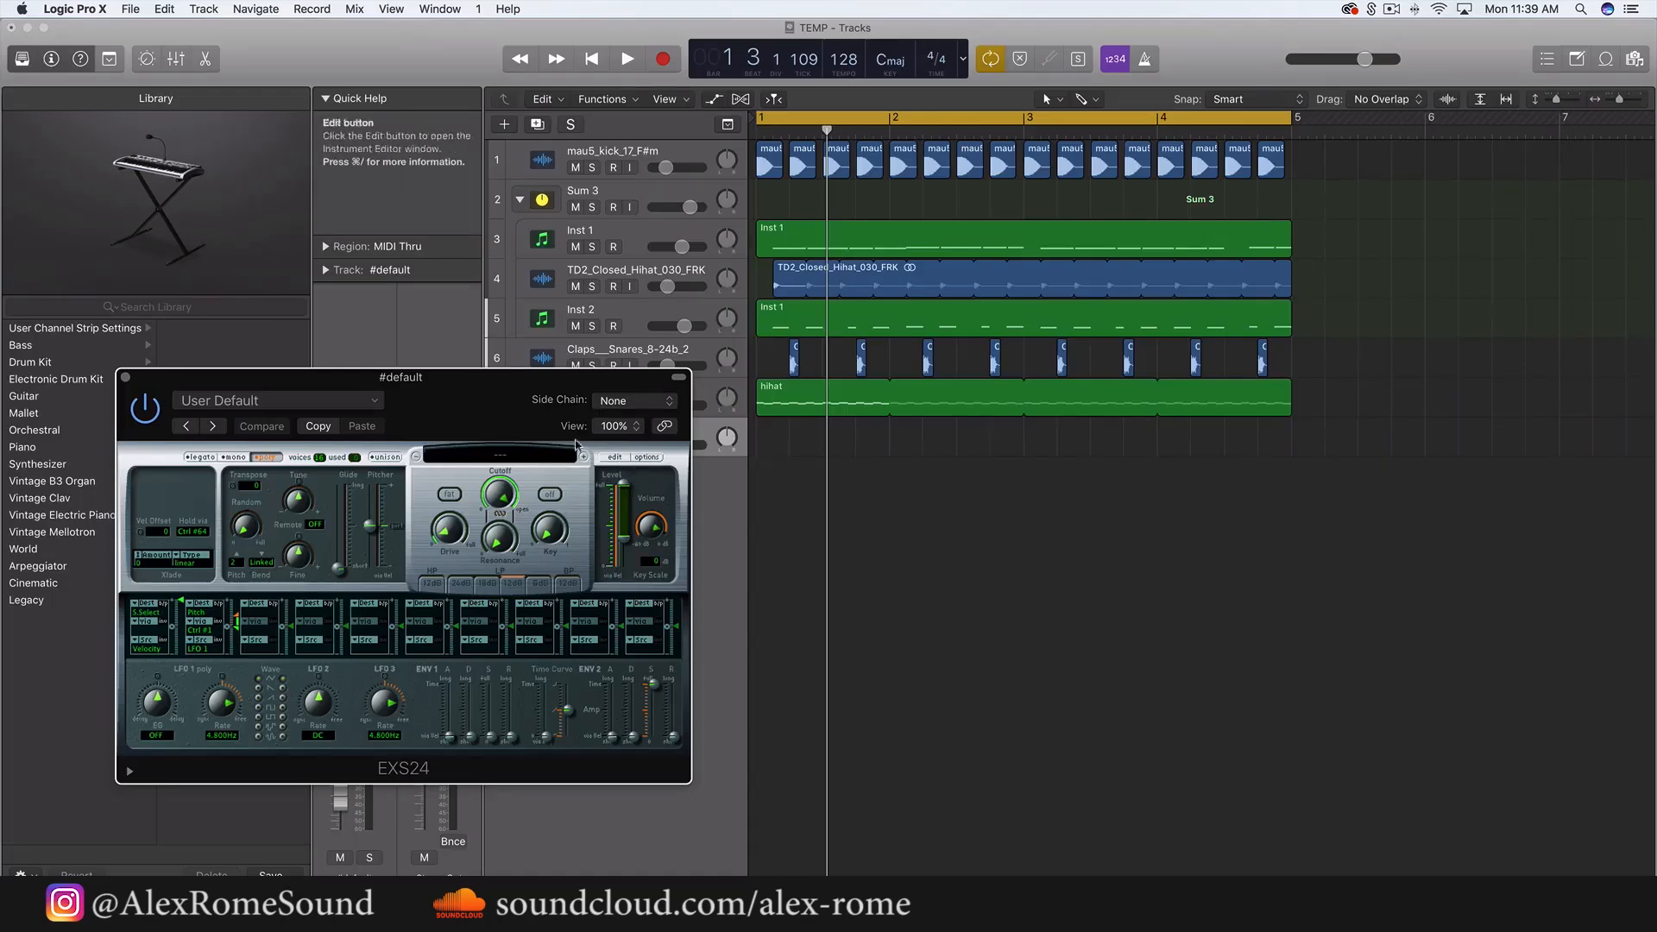
pyautogui.click(614, 457)
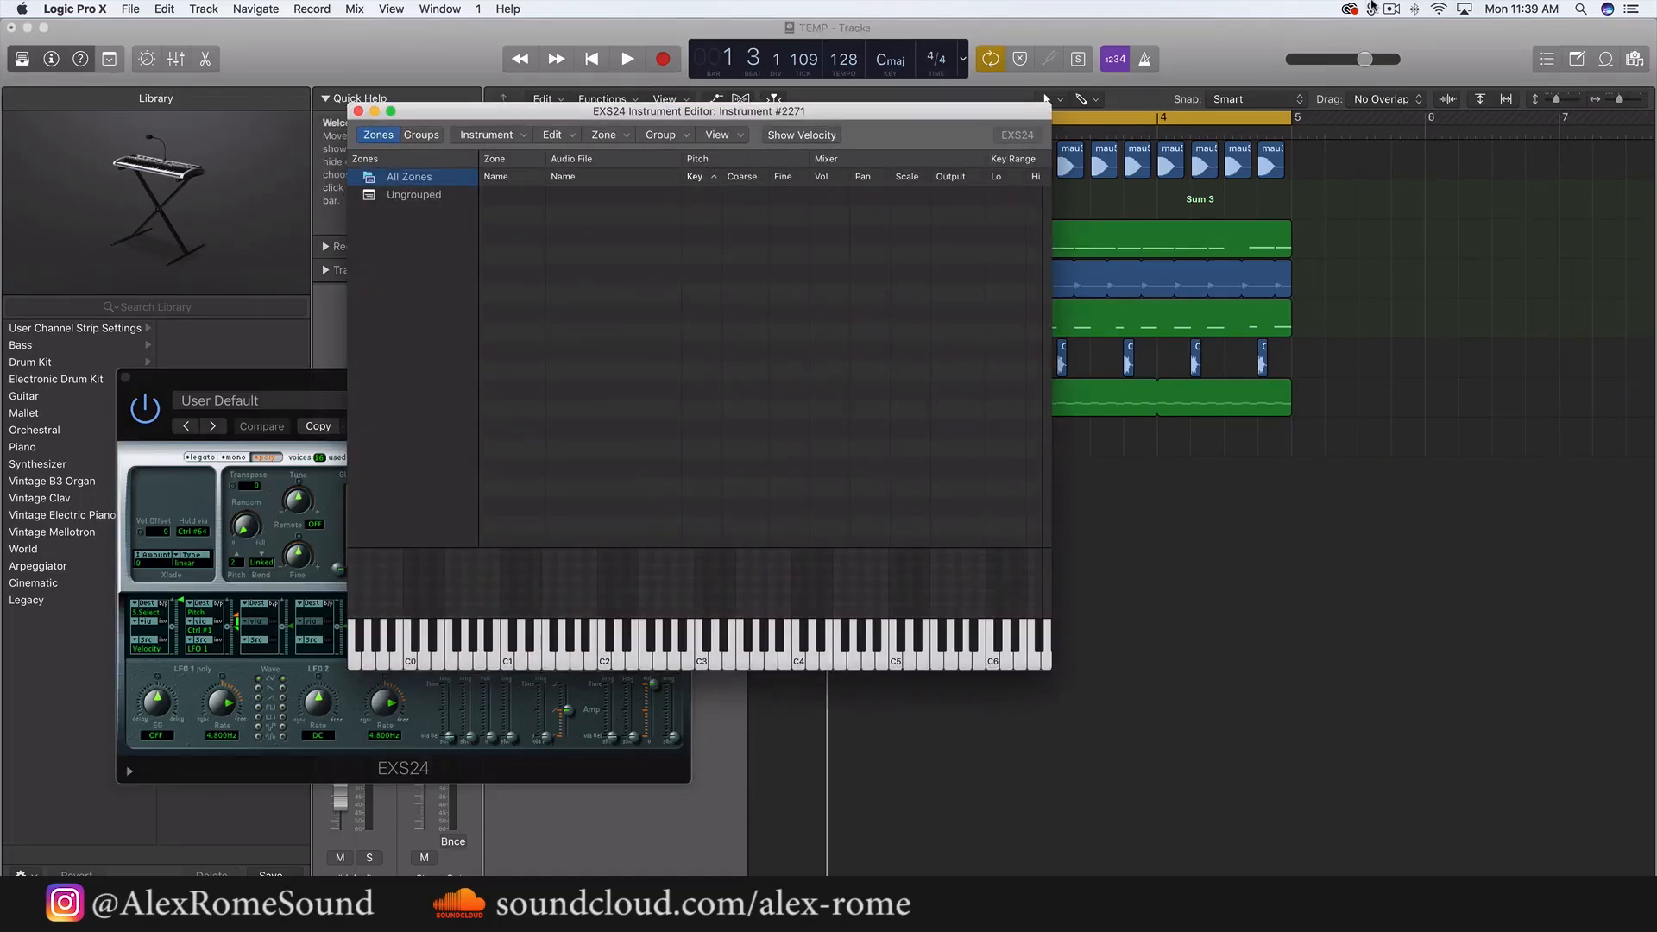
# - Load VG_Tom4_SnareOff_35.wav from the recent Splice downloads into the empty instrument as a zone, and close the Splice and sampler windows
pyautogui.click(1372, 8)
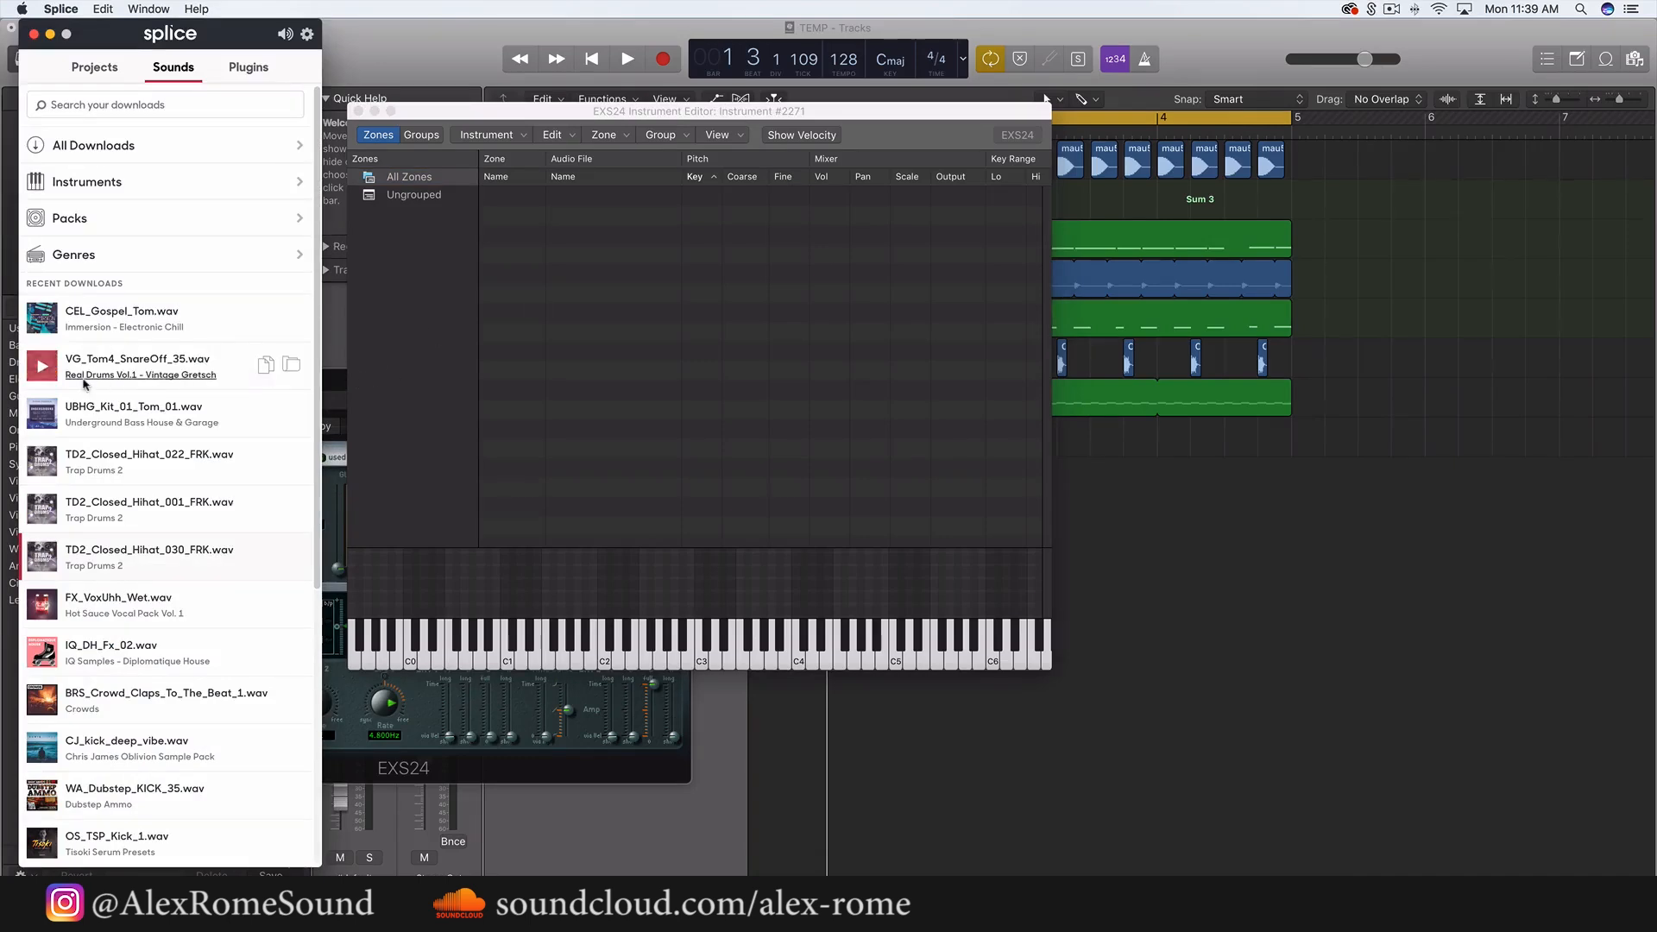
pyautogui.moveTo(98, 355); pyautogui.dragTo(679, 423)
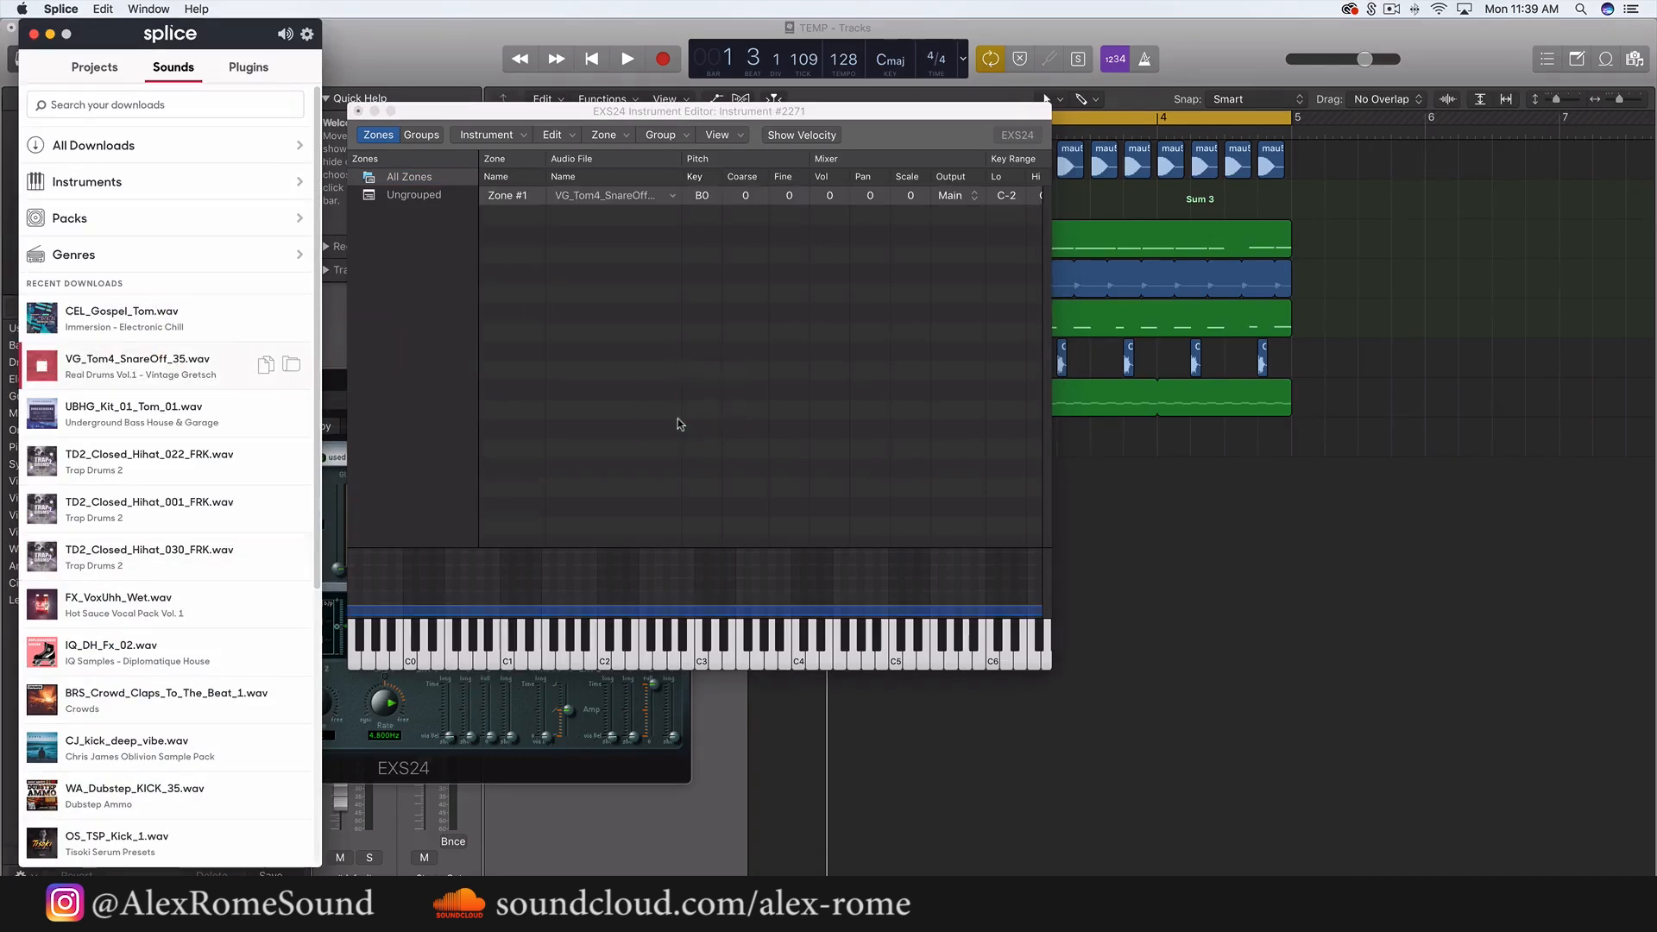
pyautogui.click(33, 35)
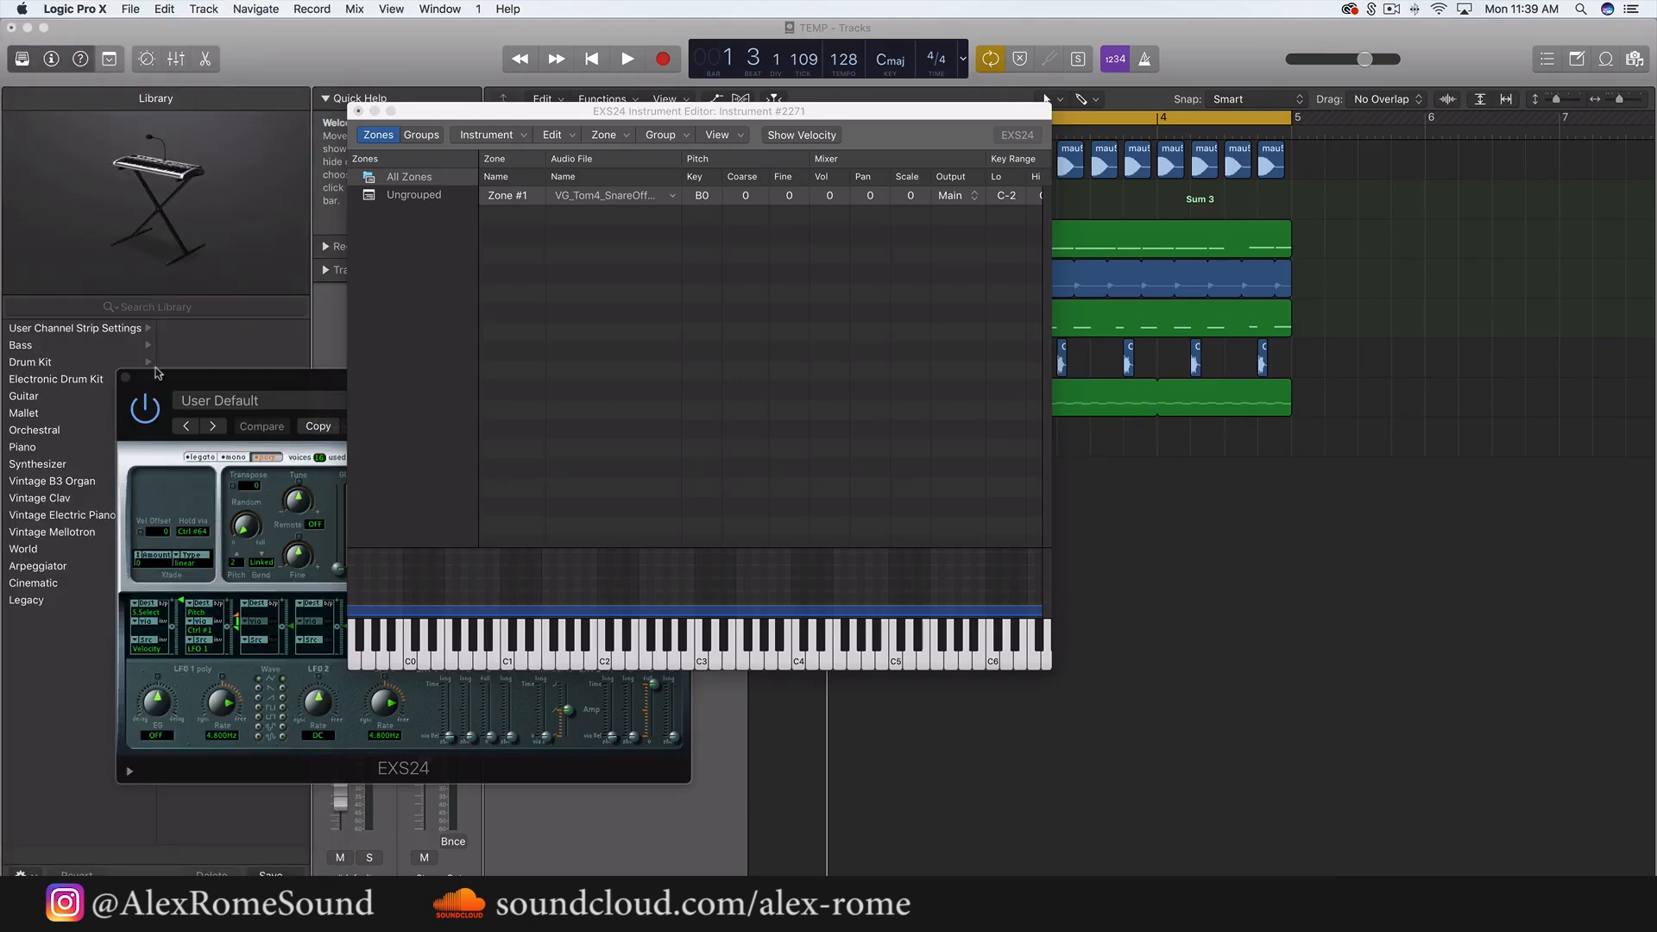
pyautogui.click(124, 379)
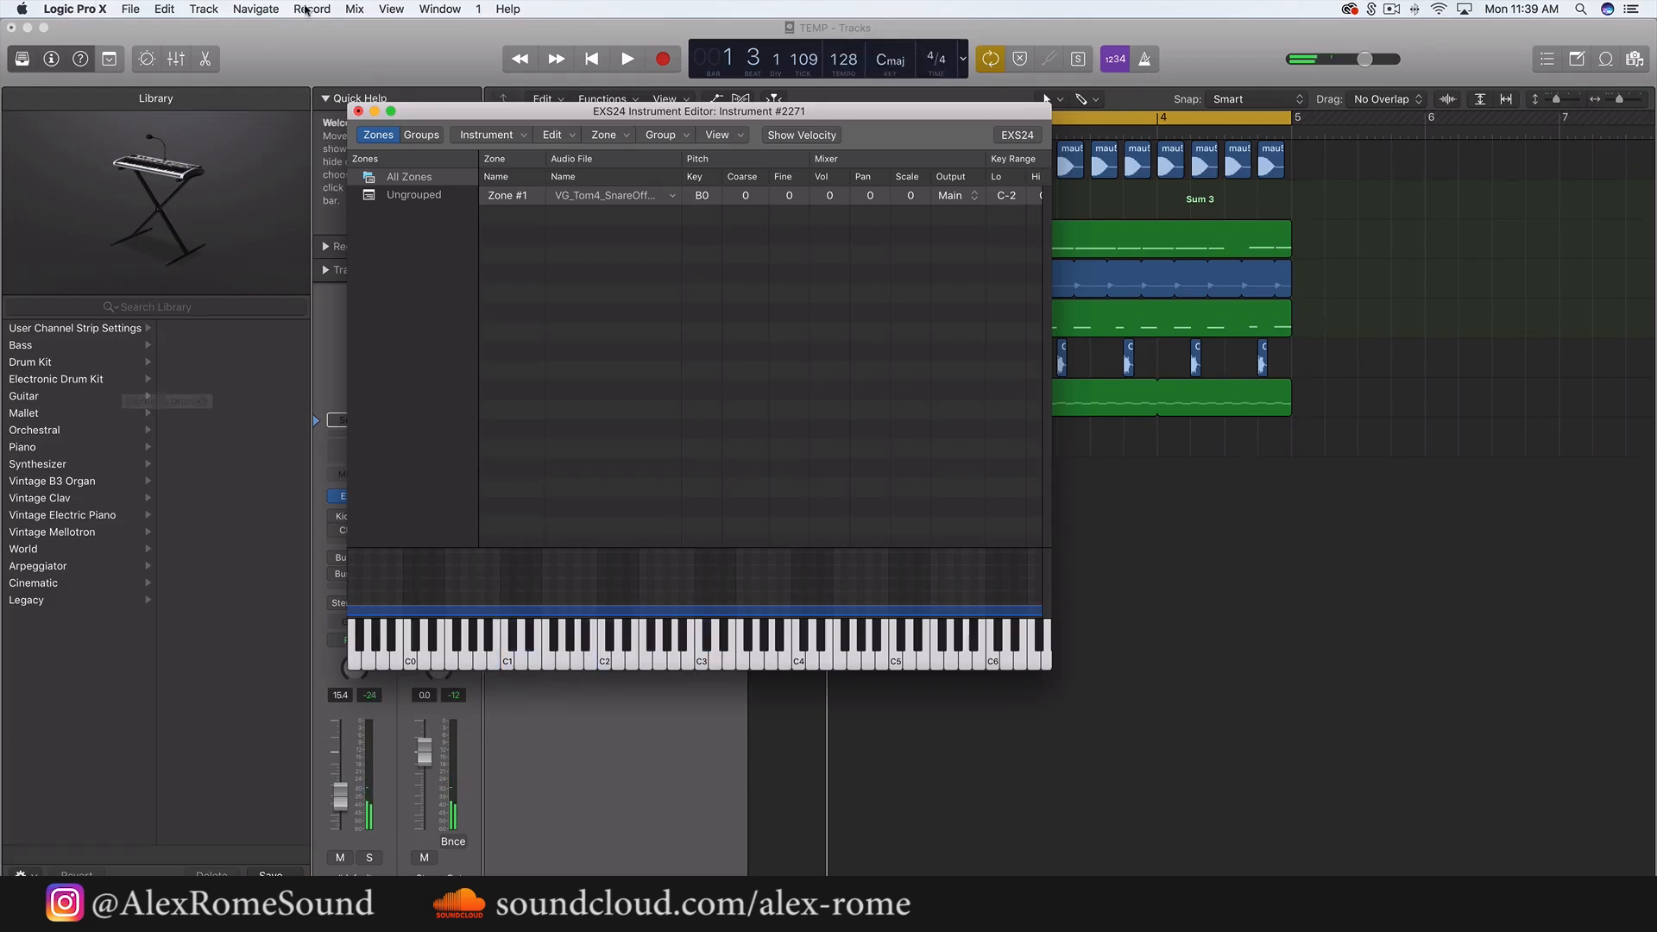
# - Close the instrument editor and save the new tom instrument in the Sampler Instruments folder
pyautogui.click(358, 111)
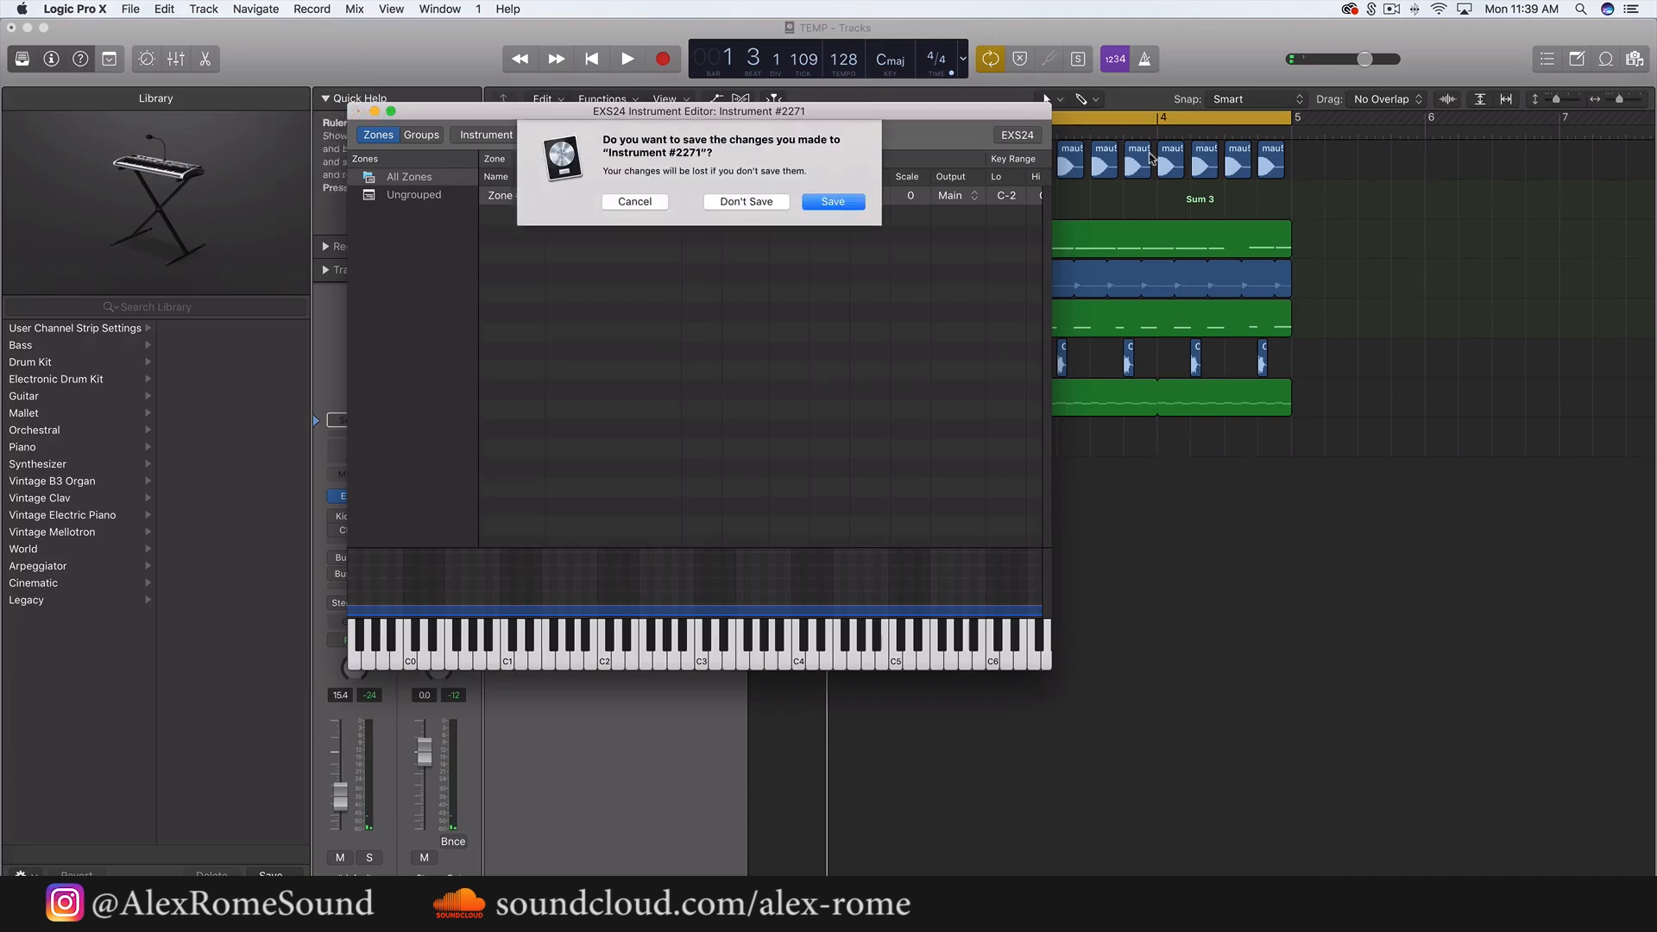
pyautogui.click(824, 201)
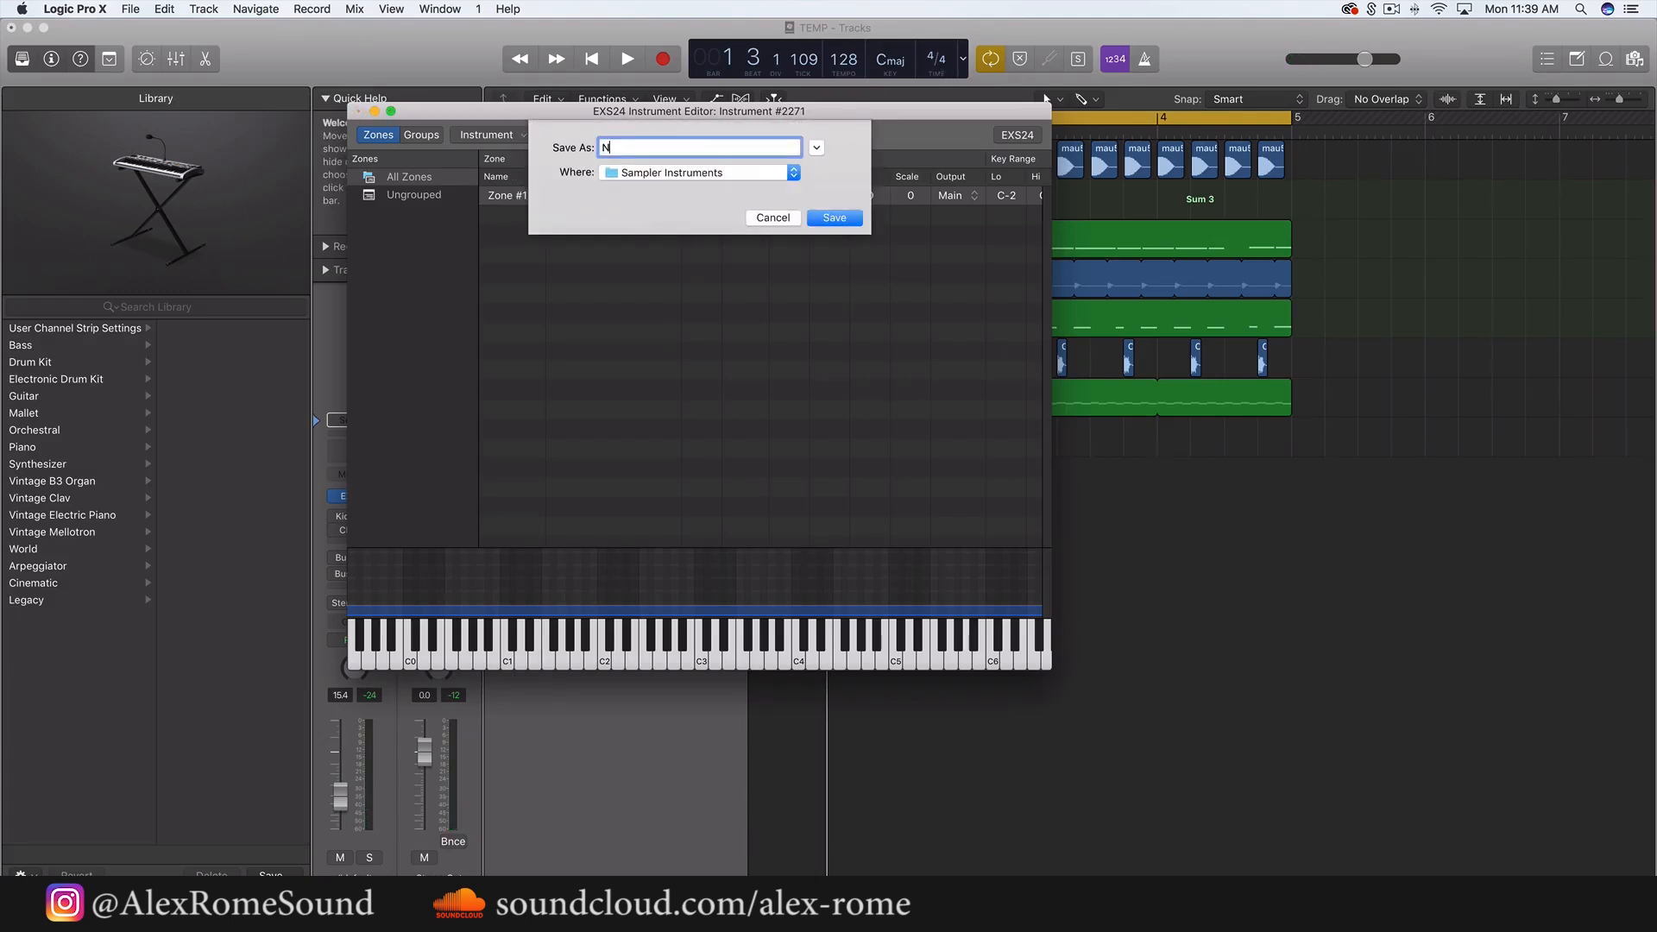
pyautogui.press('Return')
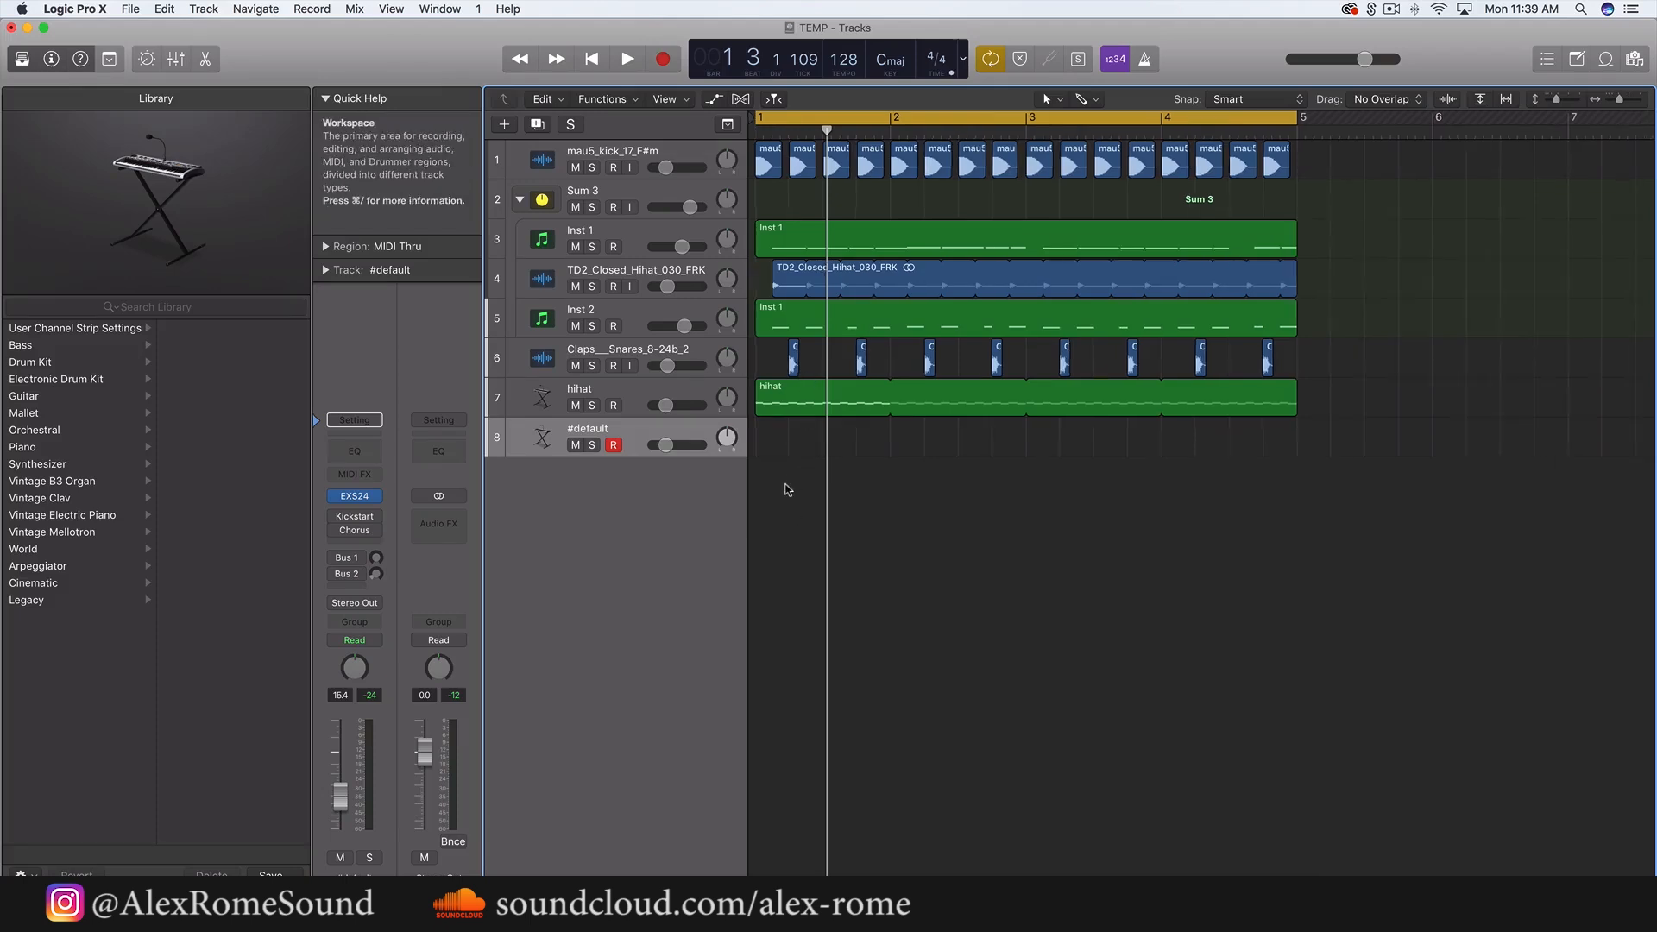
# - Raise the #default tom track's volume to -4.3 dB and open a new one-bar MIDI region at bar 1 in the piano roll
pyautogui.scroll(6, 787, 489)
pyautogui.hscroll(-5, 787, 489)
pyautogui.moveTo(666, 446); pyautogui.dragTo(680, 445)
pyautogui.press('space')
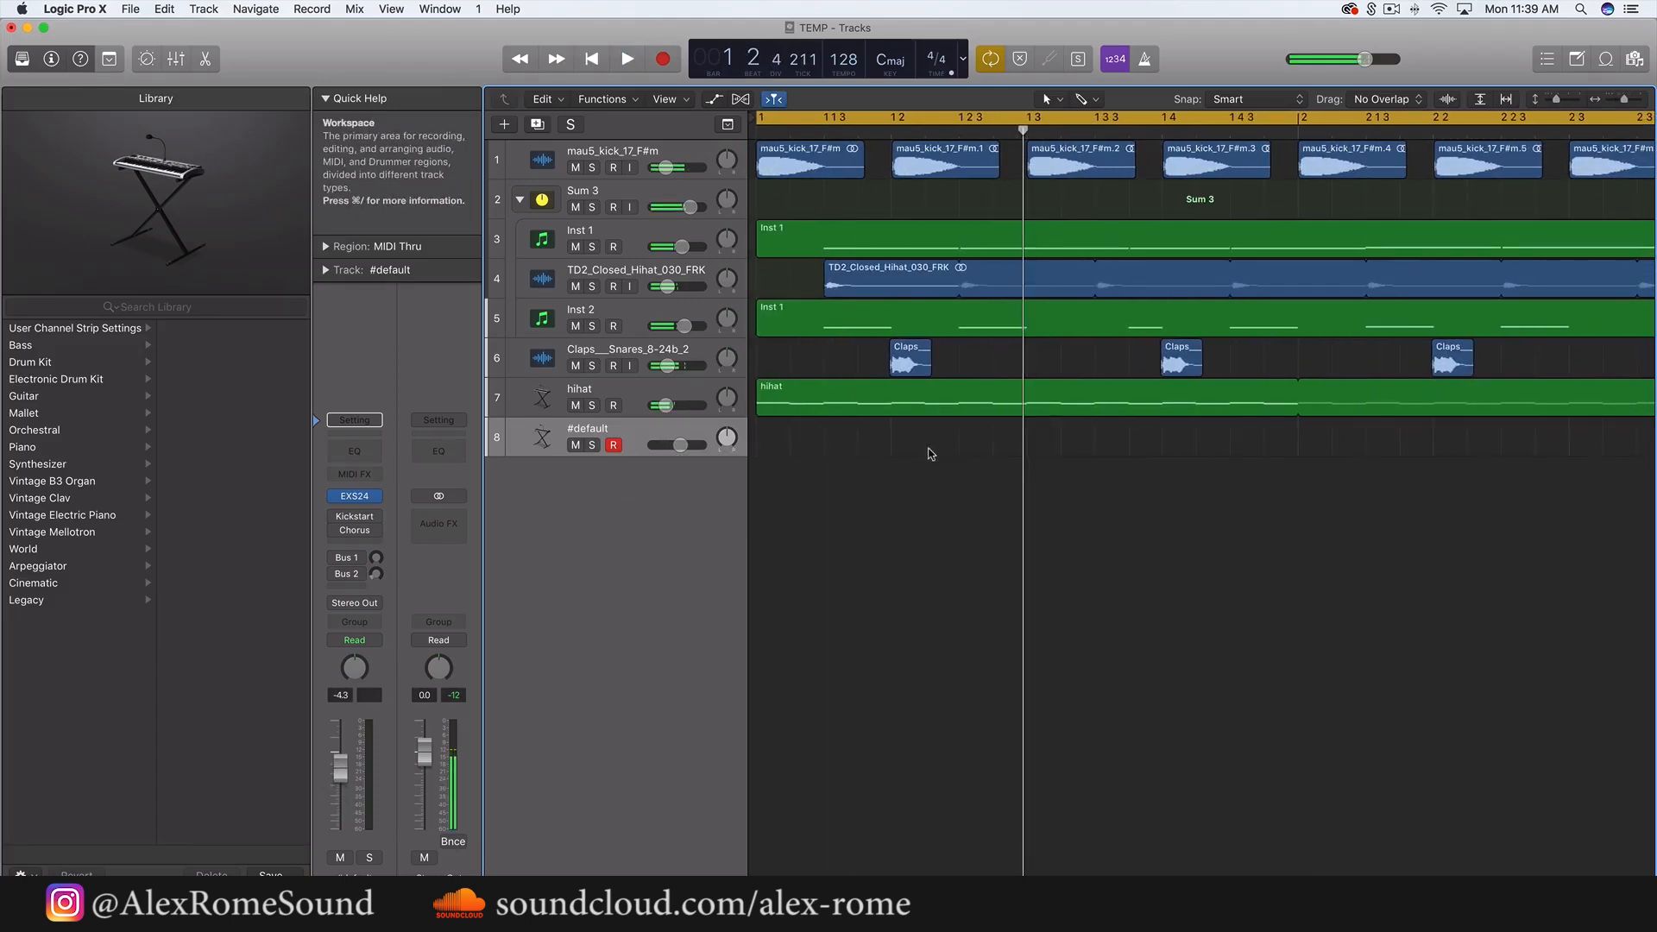
pyautogui.scroll(-4, 924, 449)
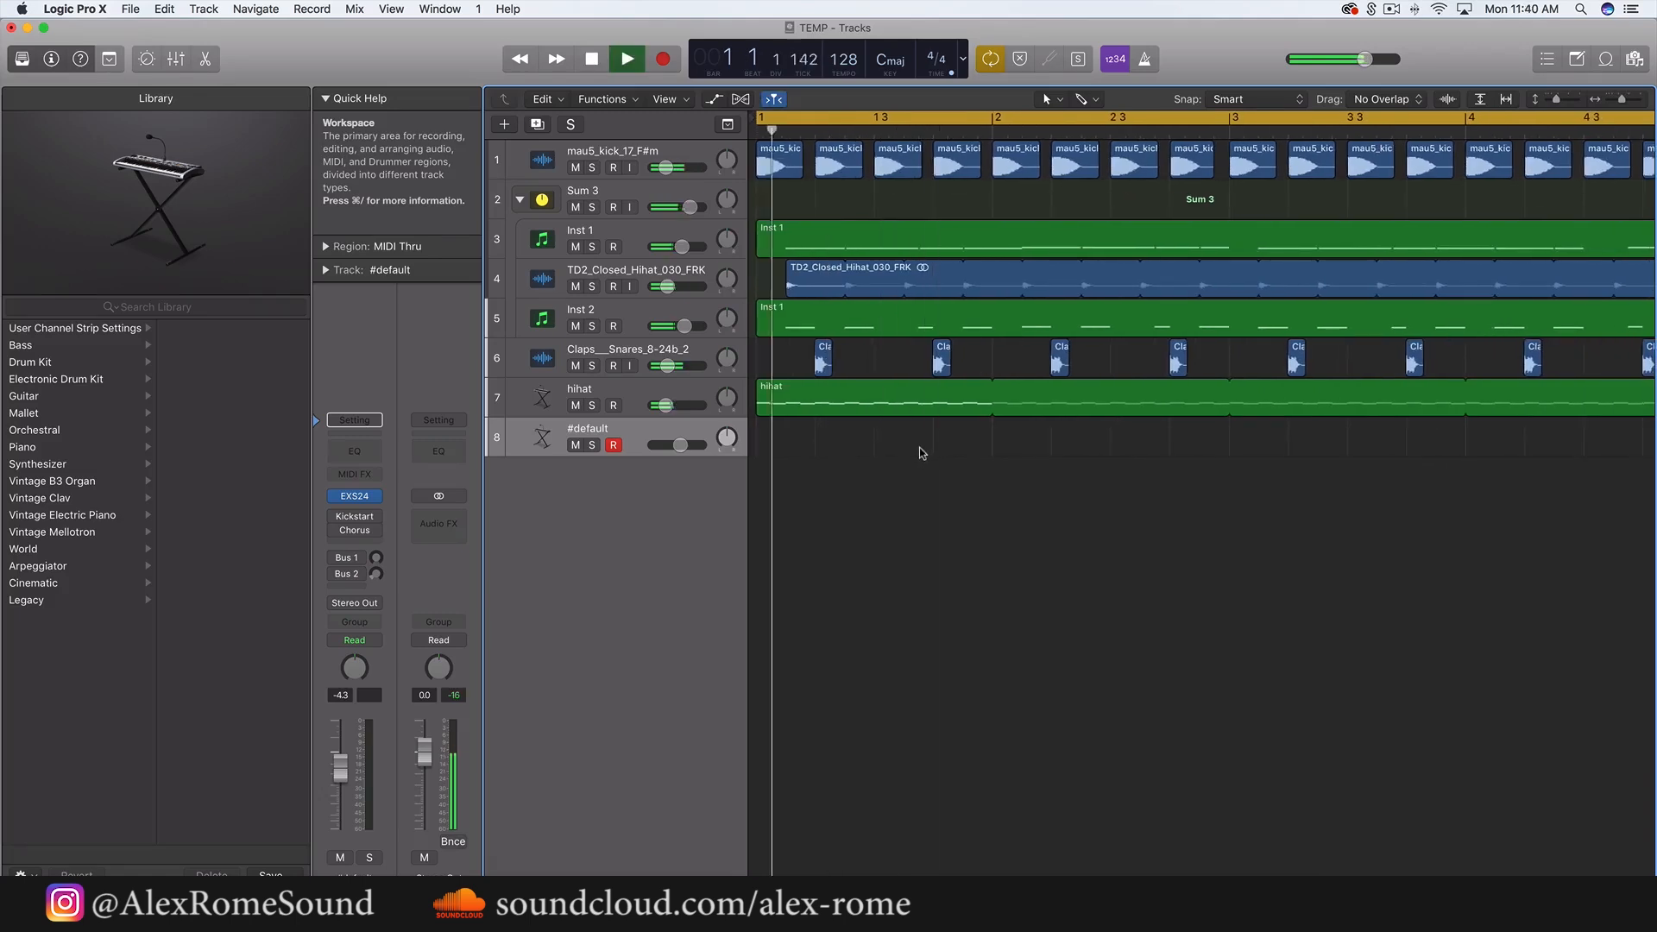
pyautogui.press('space')
pyautogui.doubleClick(861, 446)
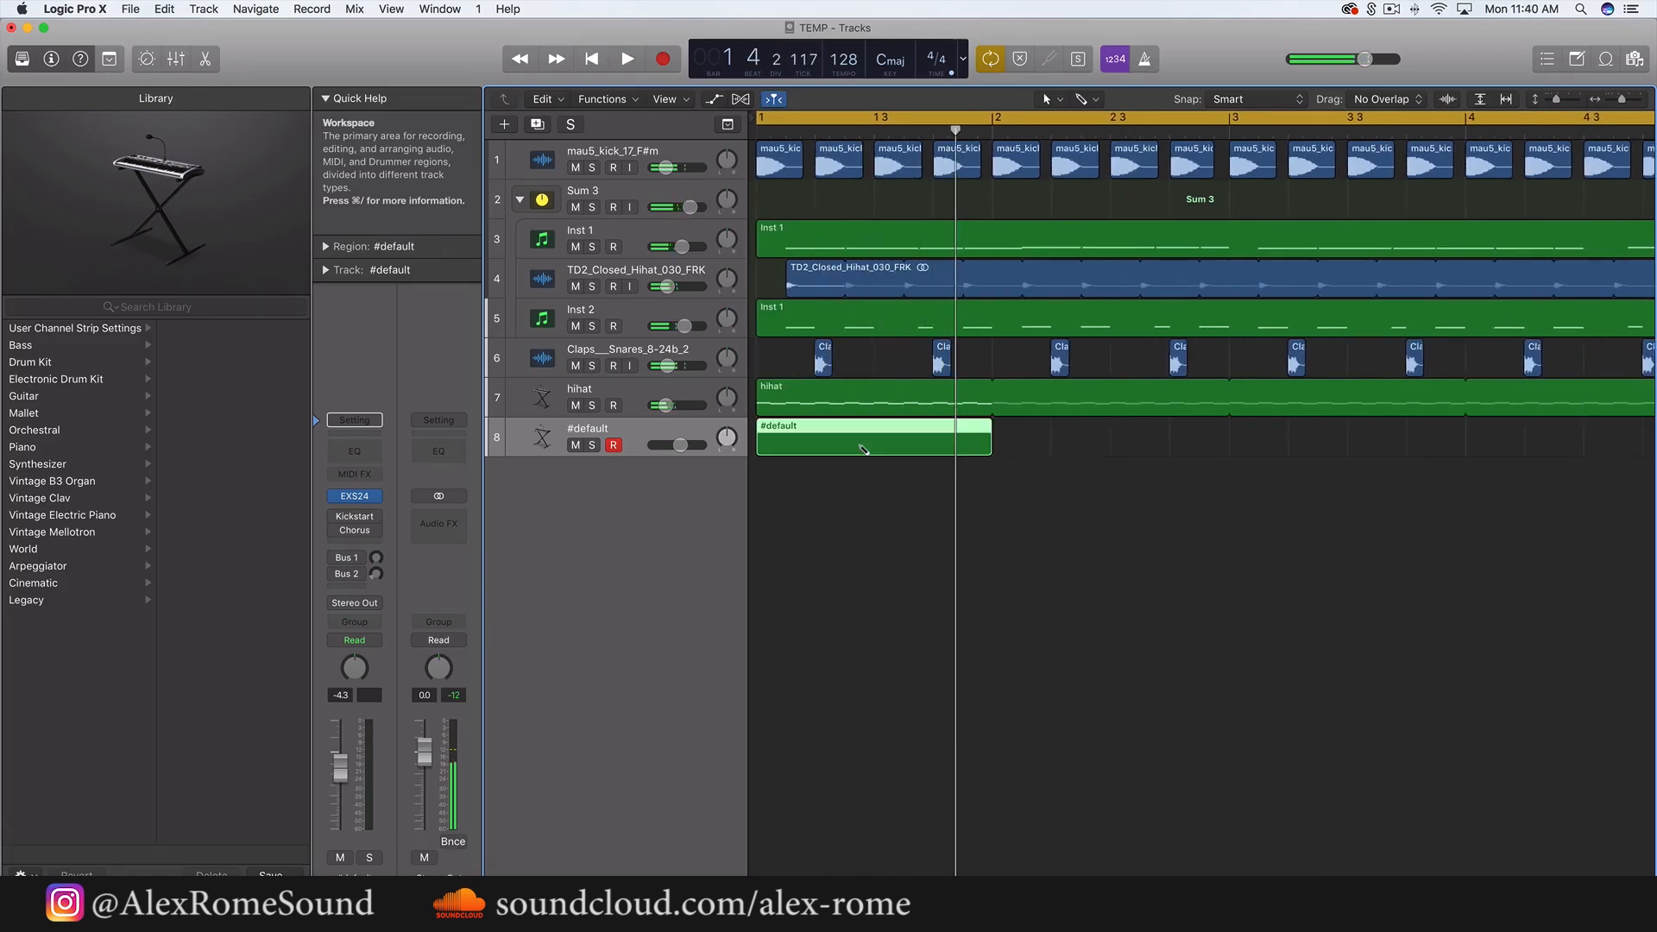
pyautogui.doubleClick(863, 447)
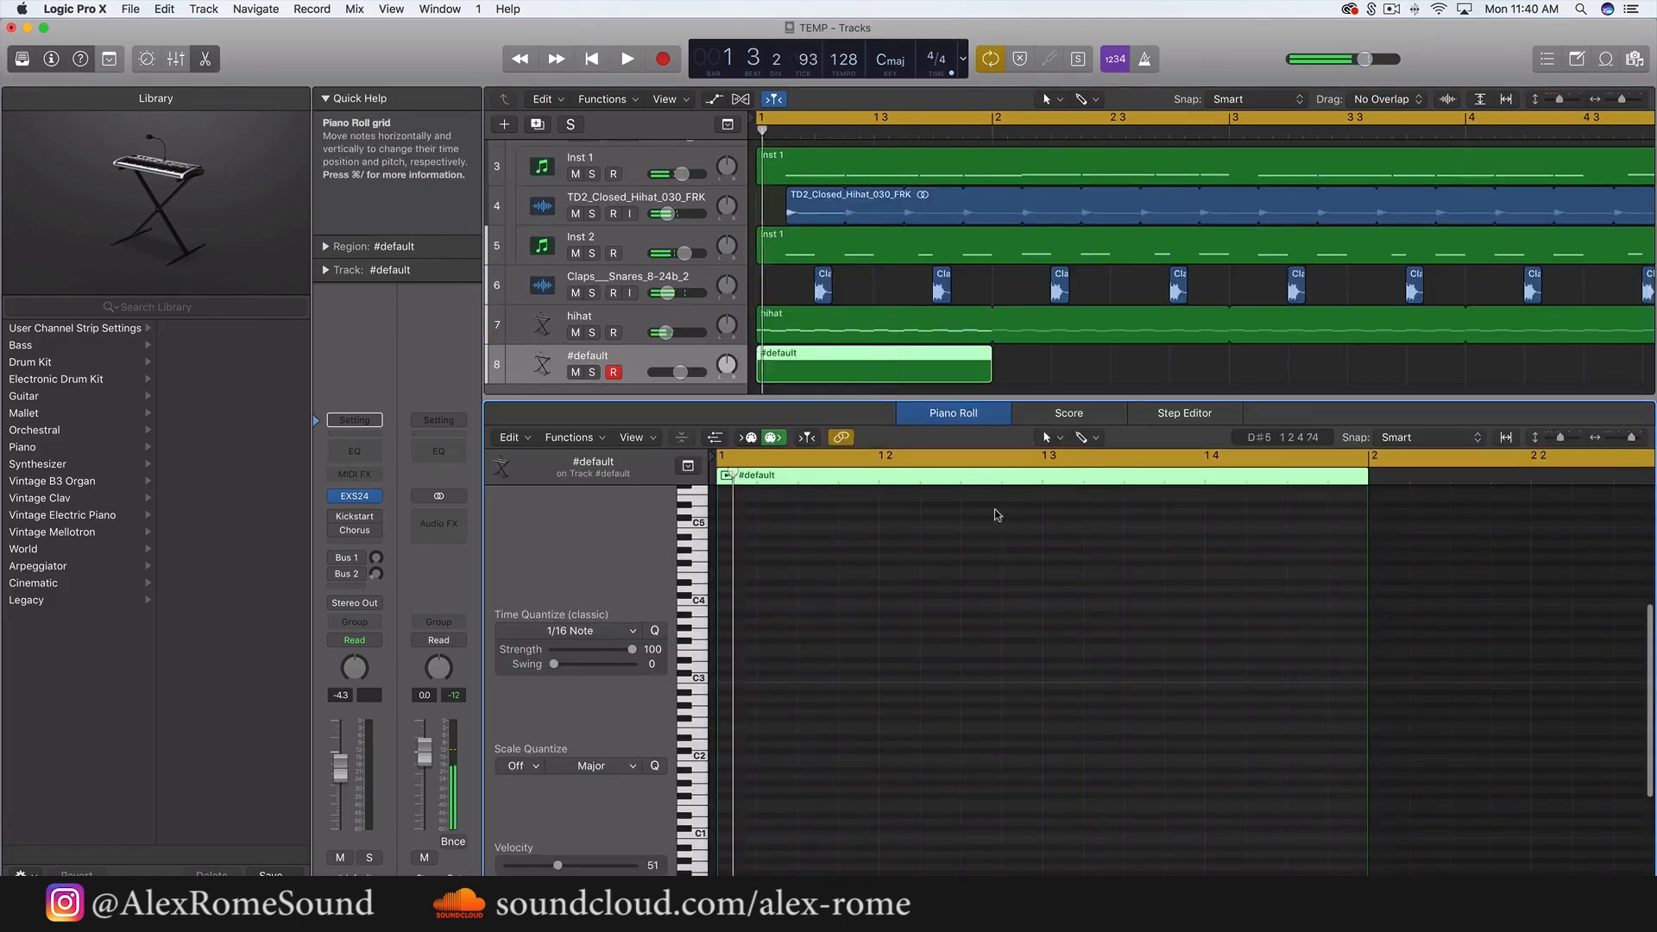
# - Add a tom note between C1 and C2 on the third sixteenth of beat 2, and lower the track volume to -8.0 dB
pyautogui.keyDown('super'); pyautogui.click(971, 692); pyautogui.keyUp('super')
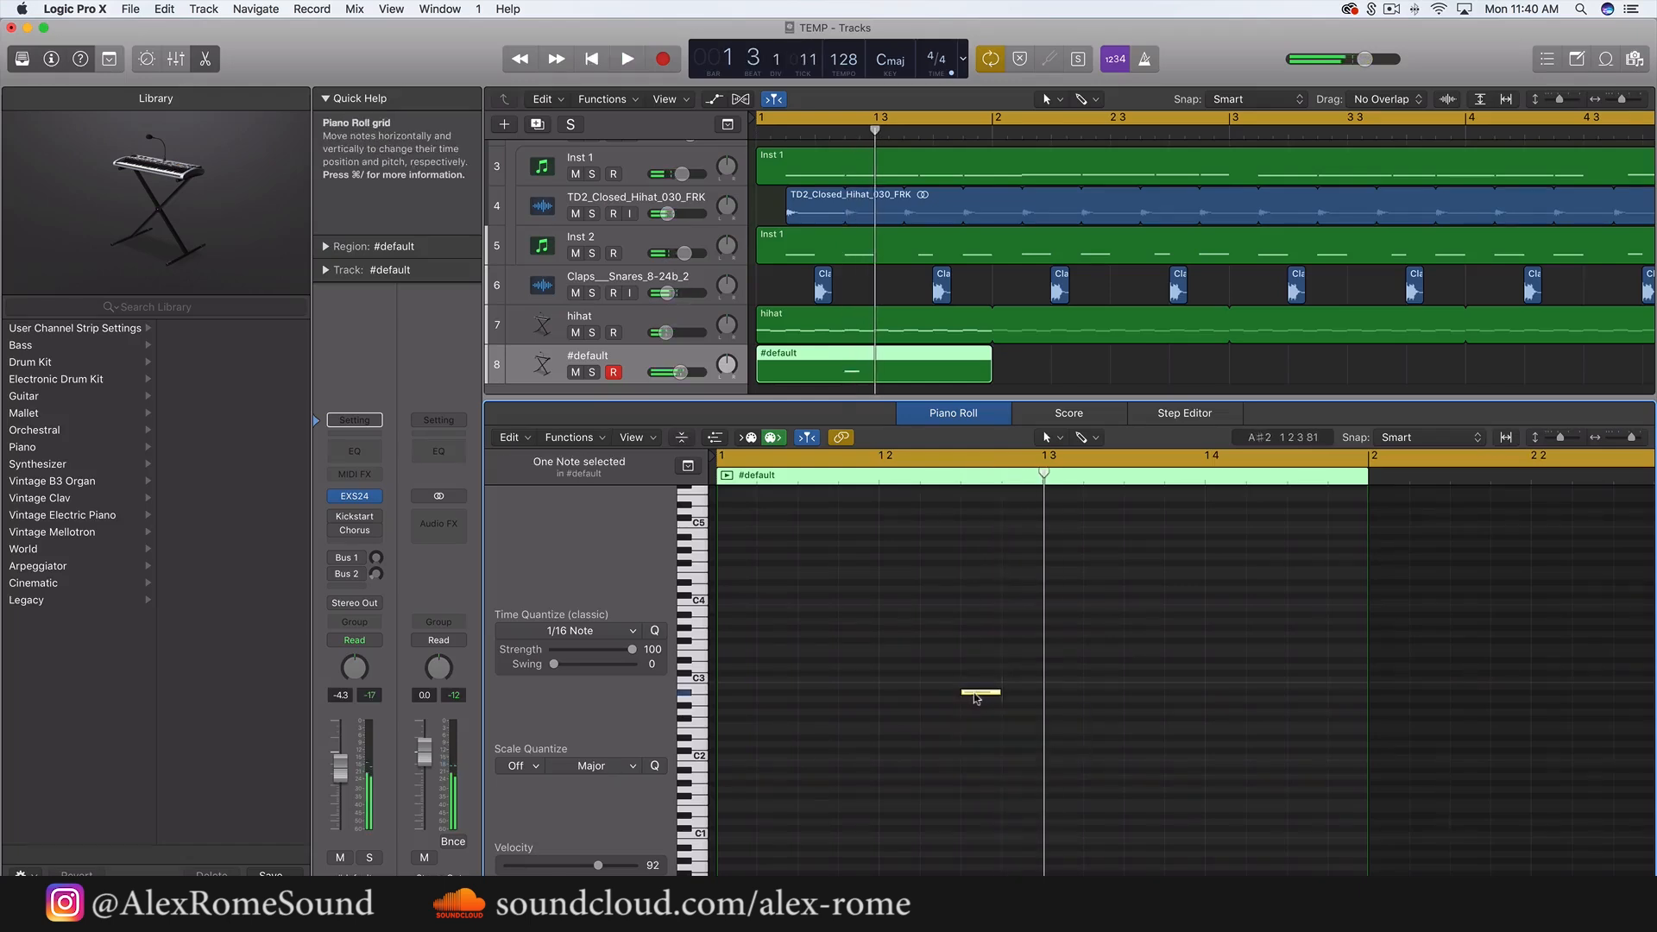
pyautogui.moveTo(975, 697); pyautogui.dragTo(975, 792)
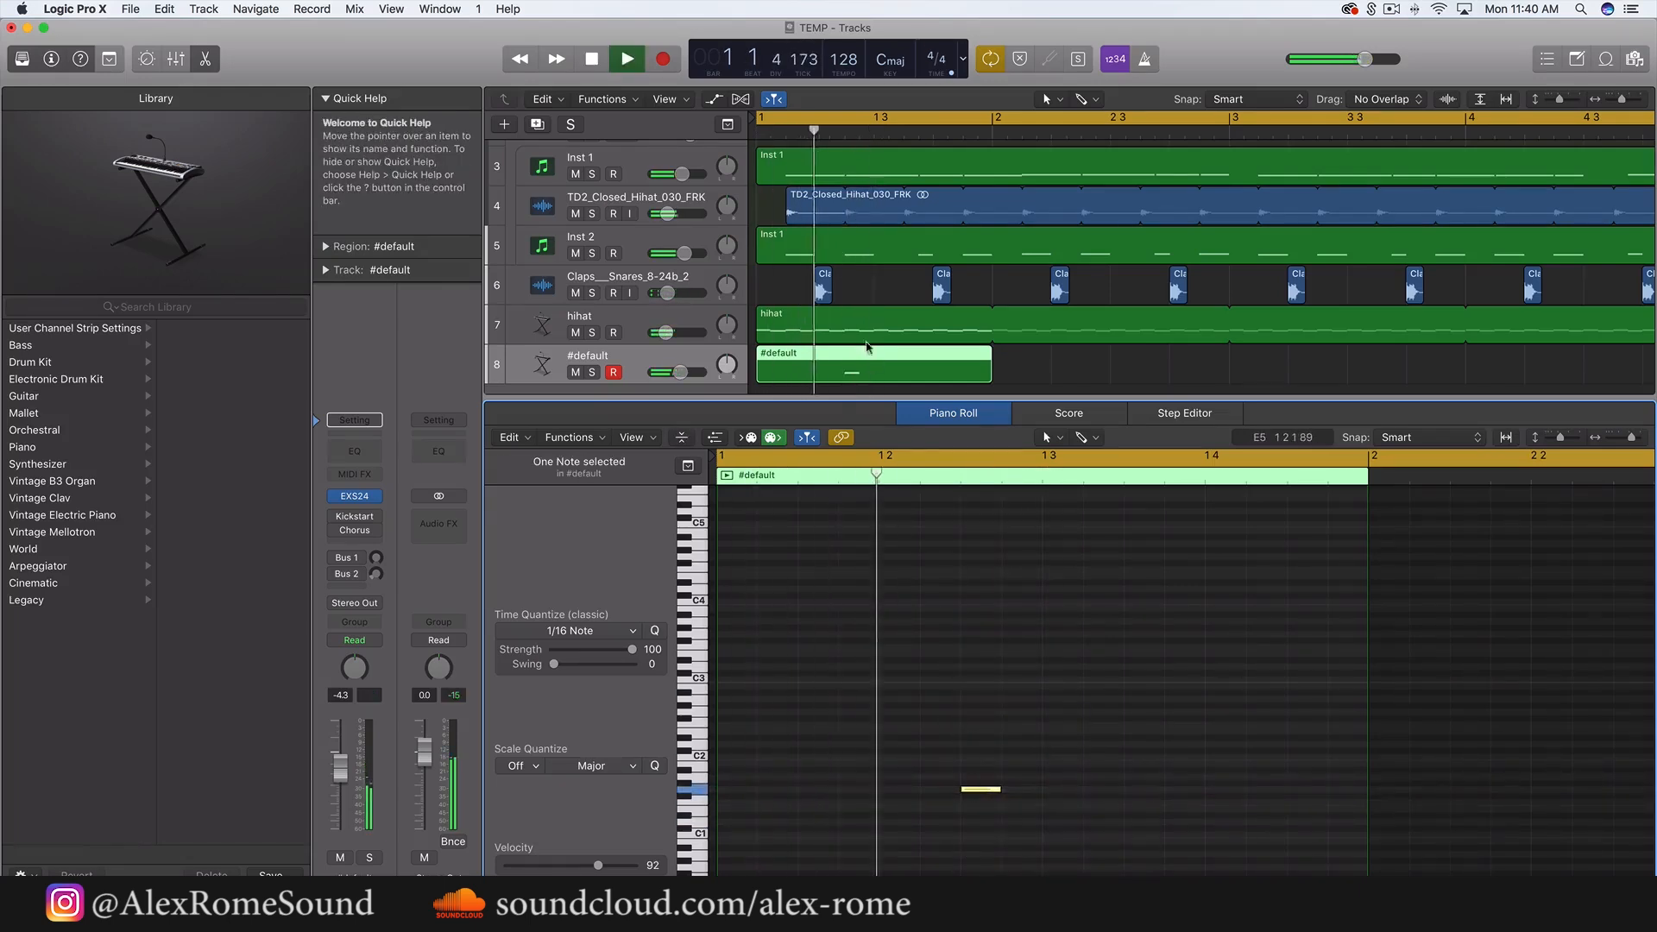
pyautogui.moveTo(680, 372); pyautogui.dragTo(663, 378)
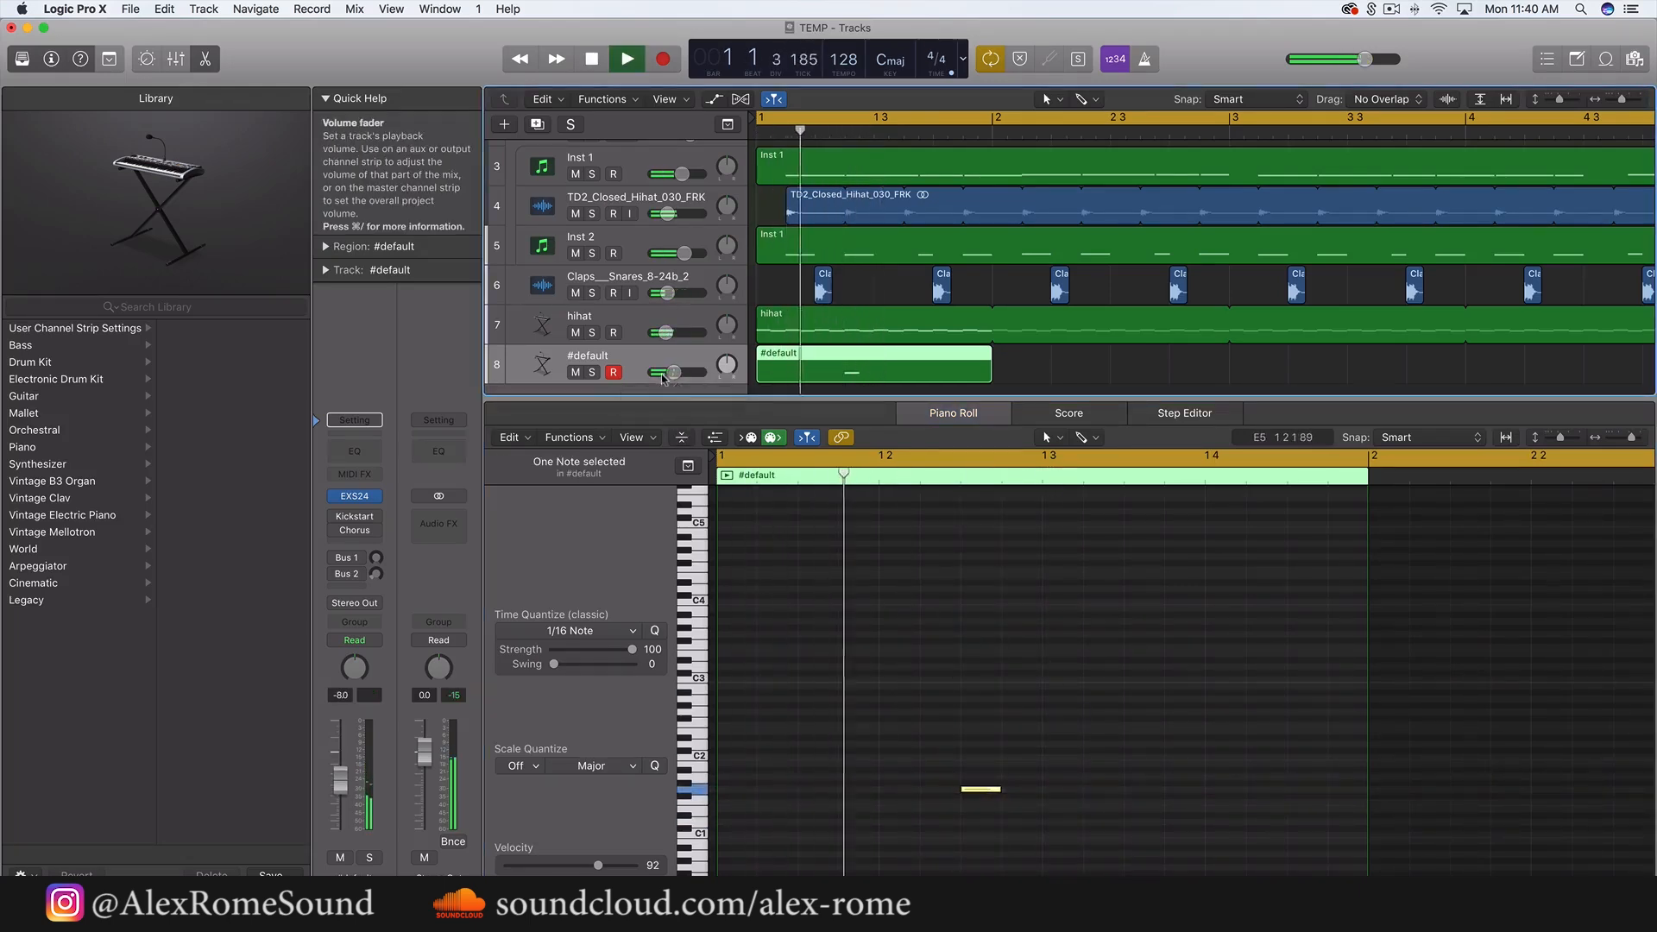
pyautogui.scroll(-3, 1038, 714)
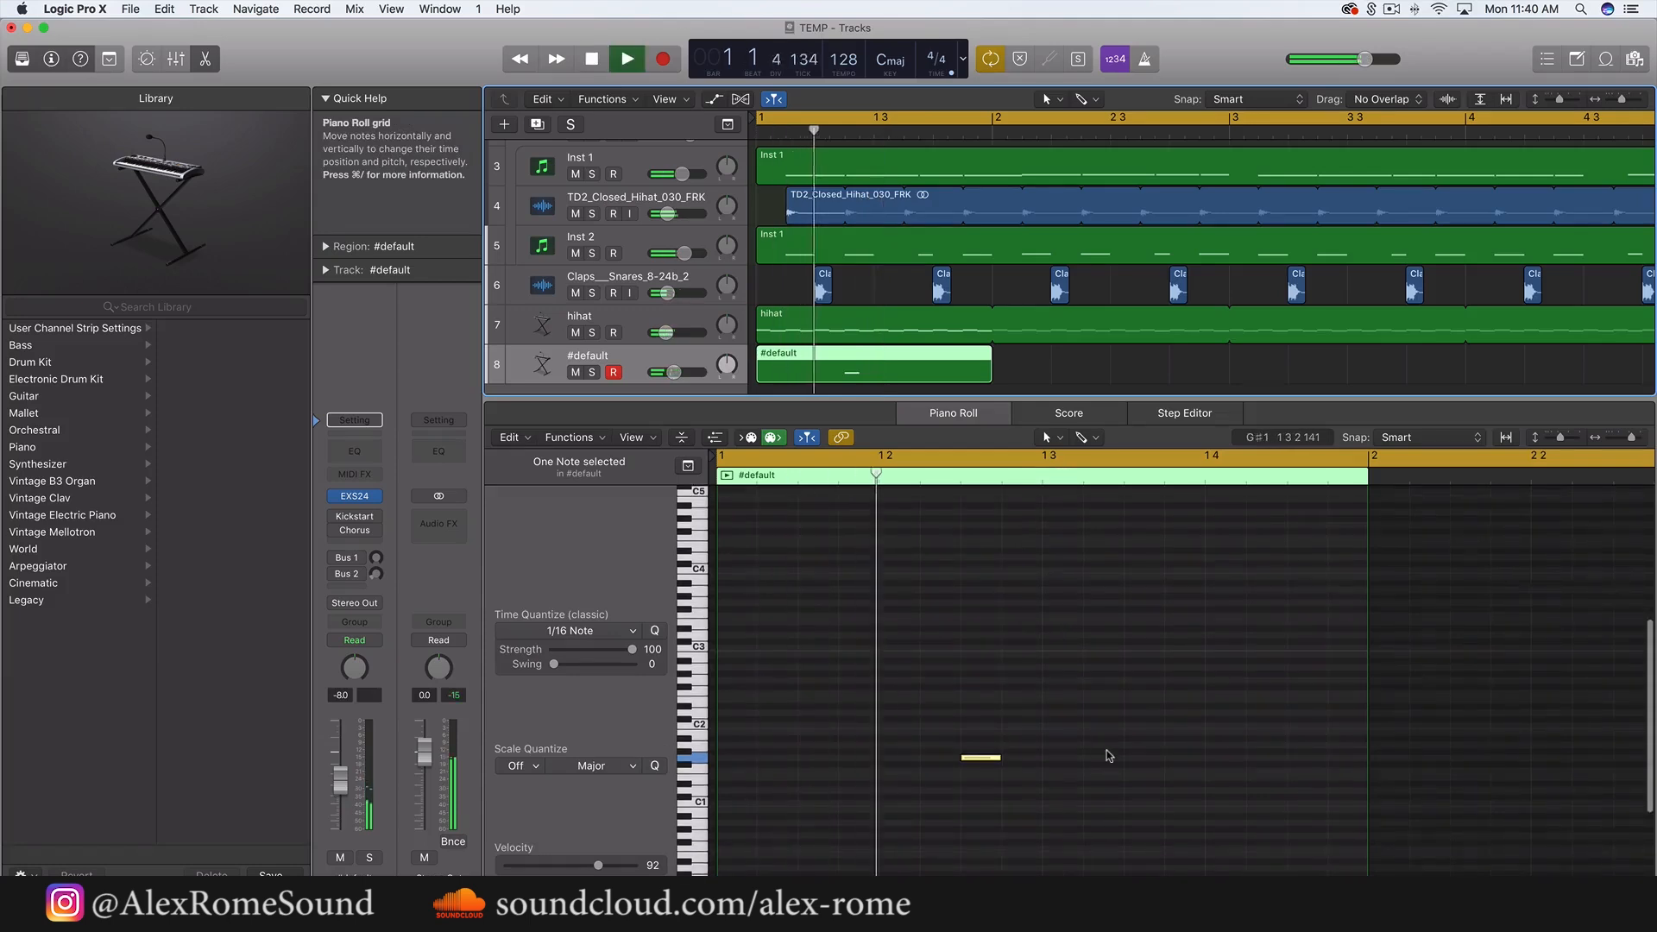
pyautogui.press('space')
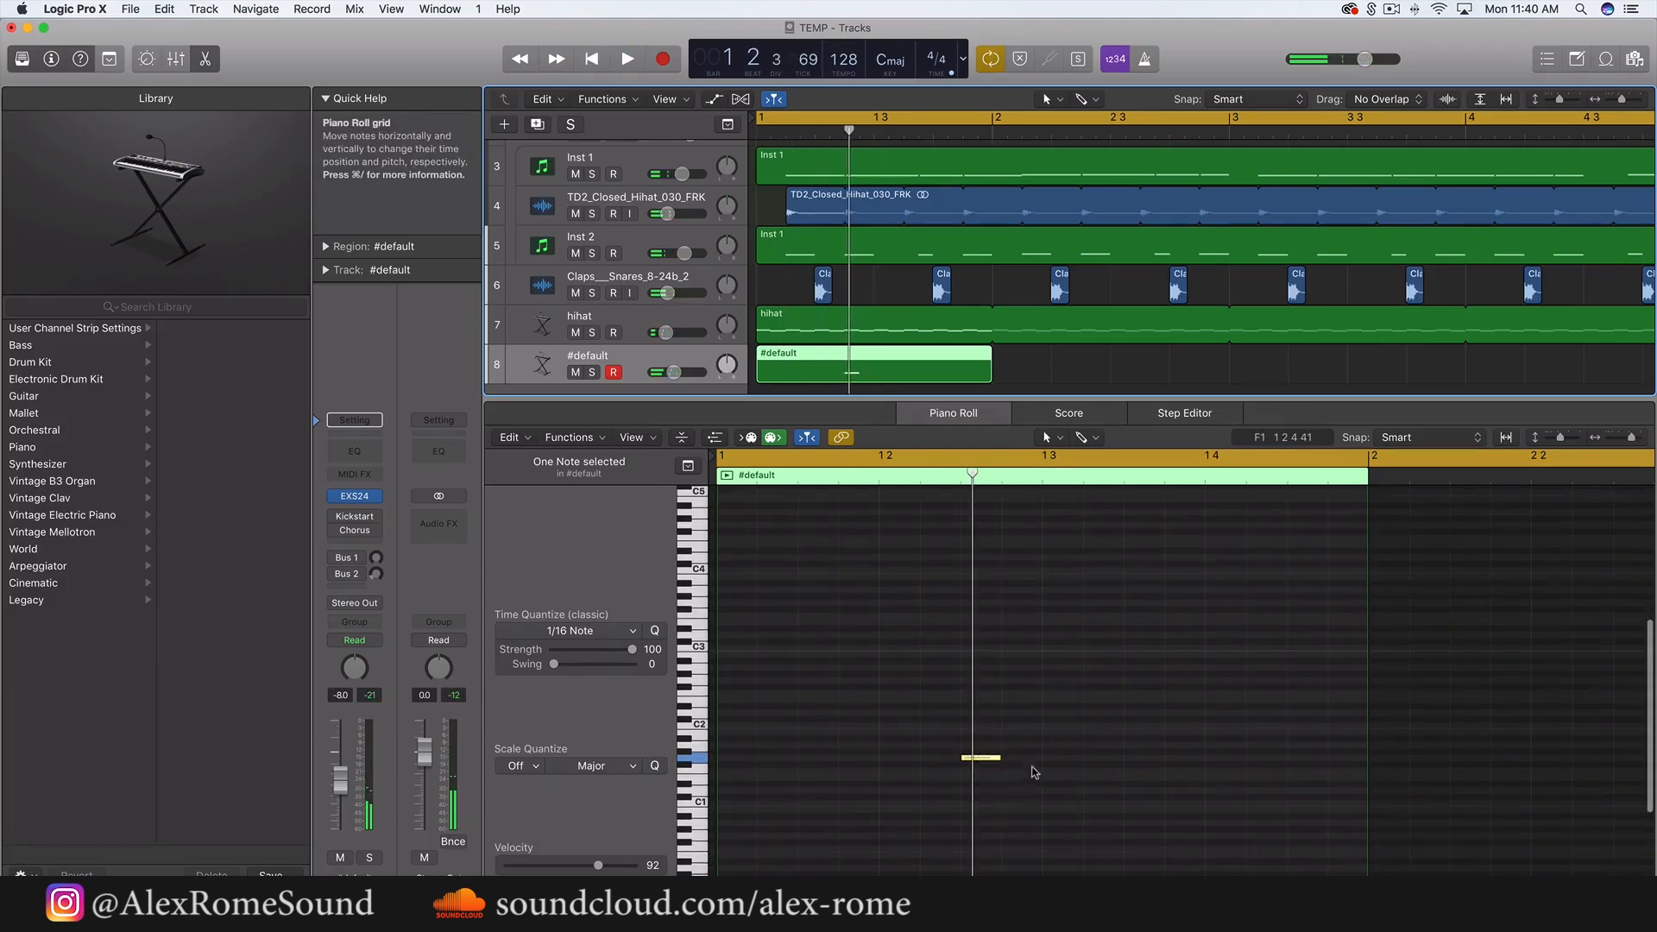
# - Move the tom note one sixteenth later and one semitone higher, and check its timing by playing the loop
pyautogui.moveTo(987, 758); pyautogui.dragTo(1033, 757)
pyautogui.press('space')
pyautogui.press('space')
pyautogui.press('space')
pyautogui.press('space')
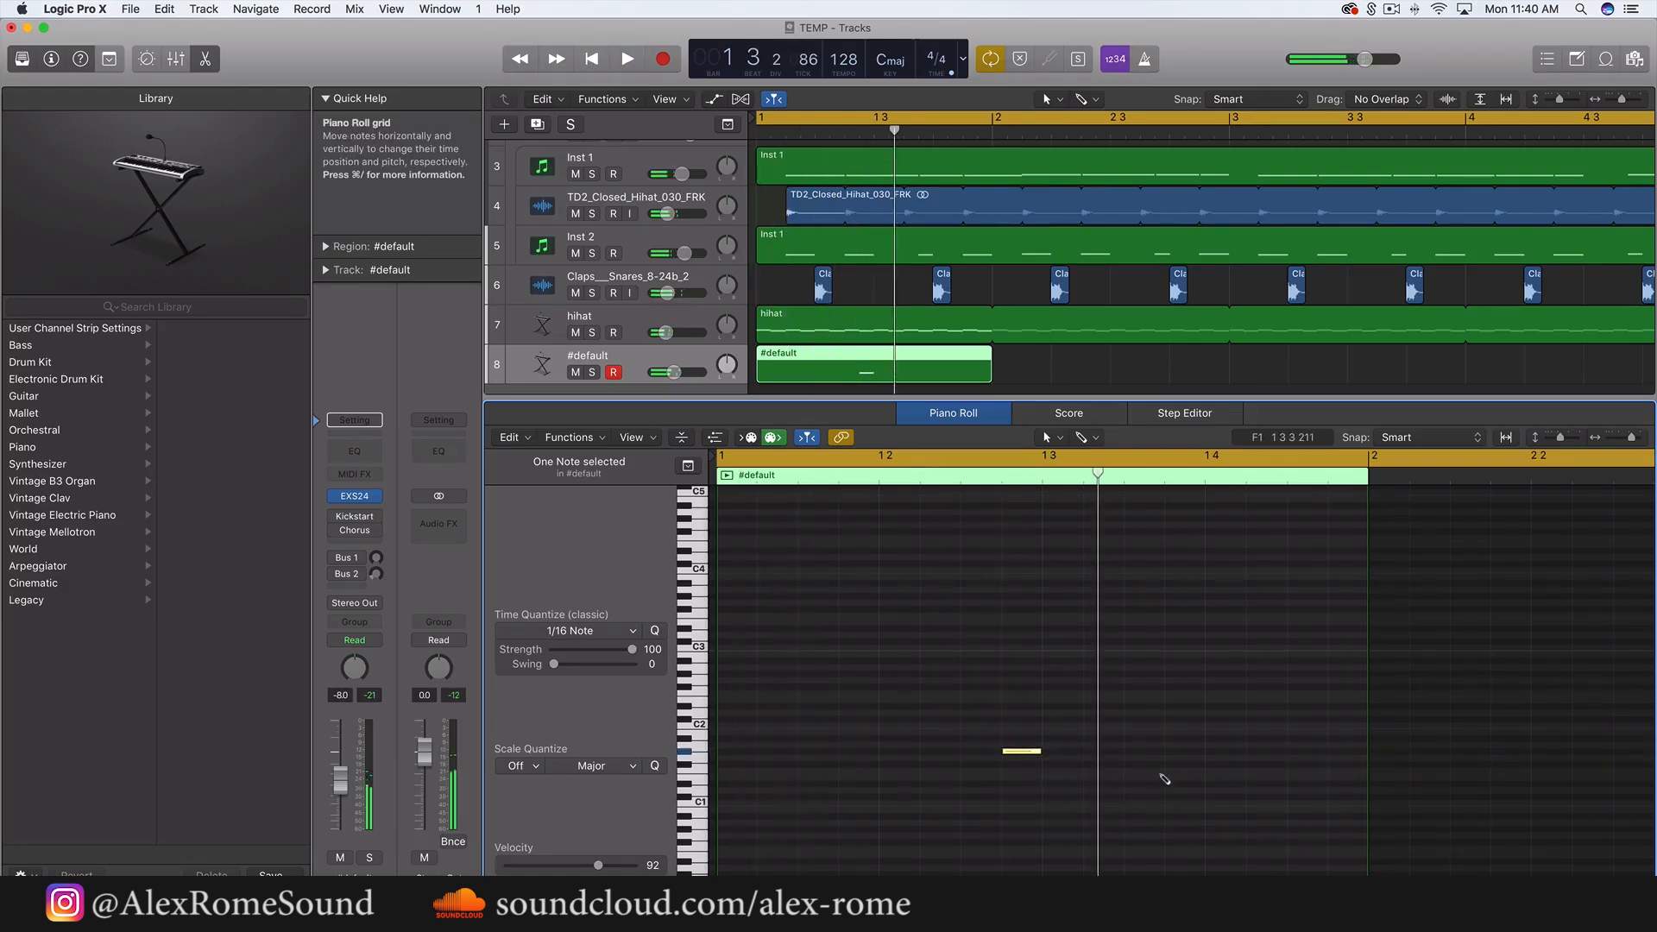
pyautogui.press('space')
pyautogui.press('space')
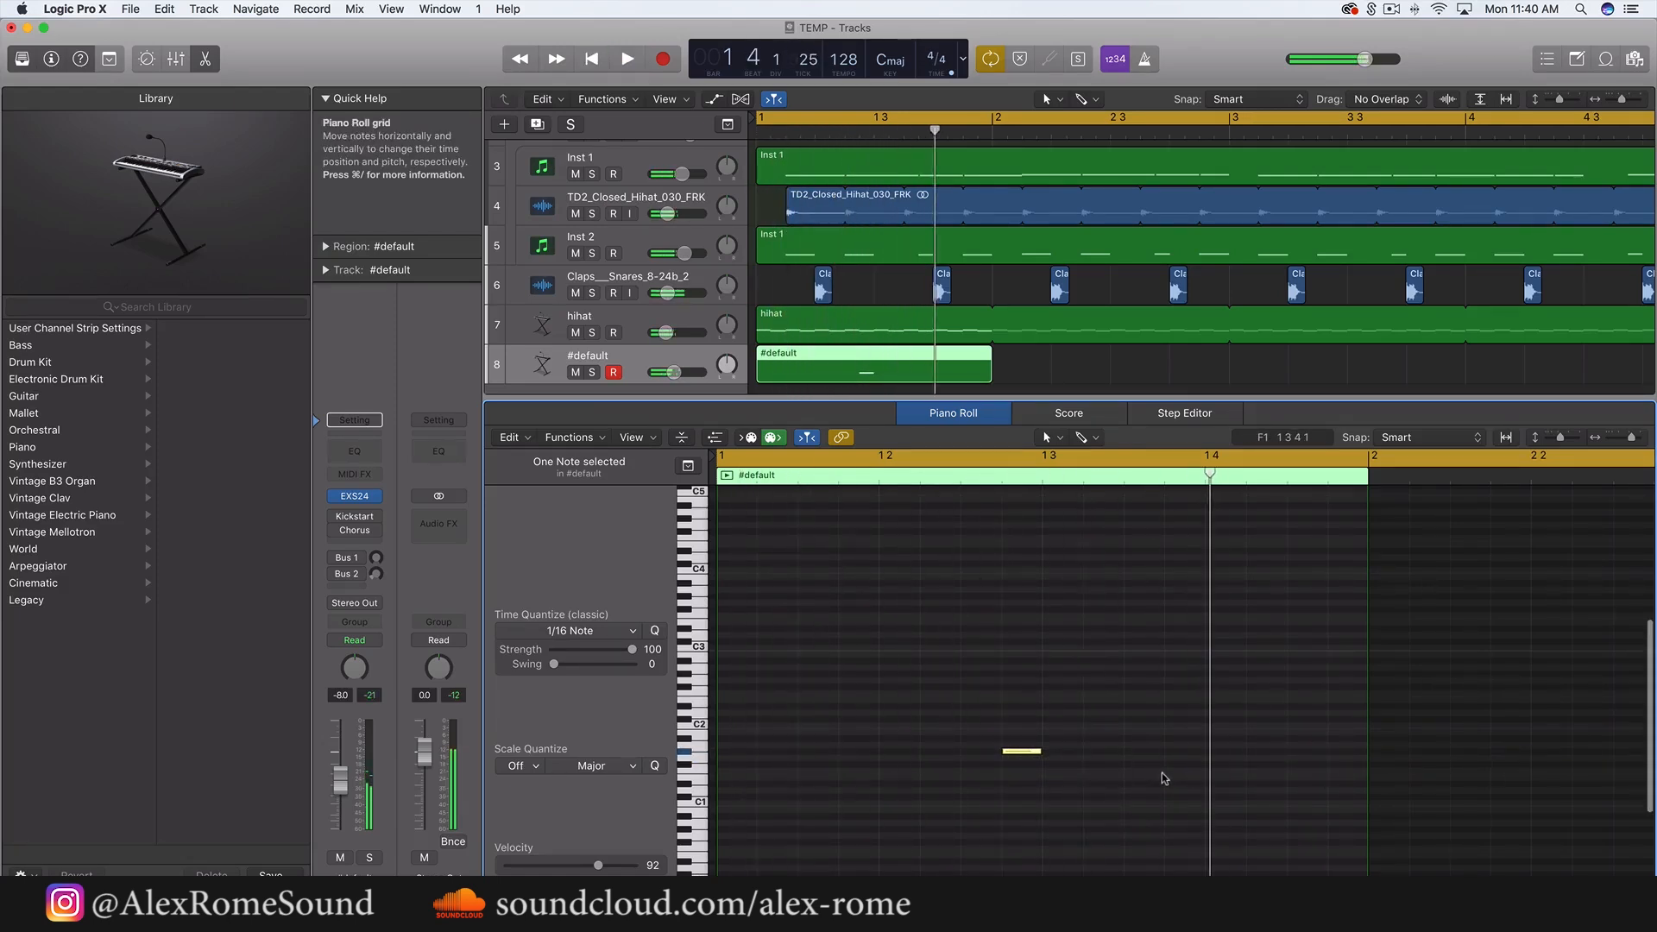
# - Add a second, lower tom note on the third sixteenth of beat 3 and play it with the loop
pyautogui.moveTo(1166, 781); pyautogui.dragTo(1189, 790)
pyautogui.press('space')
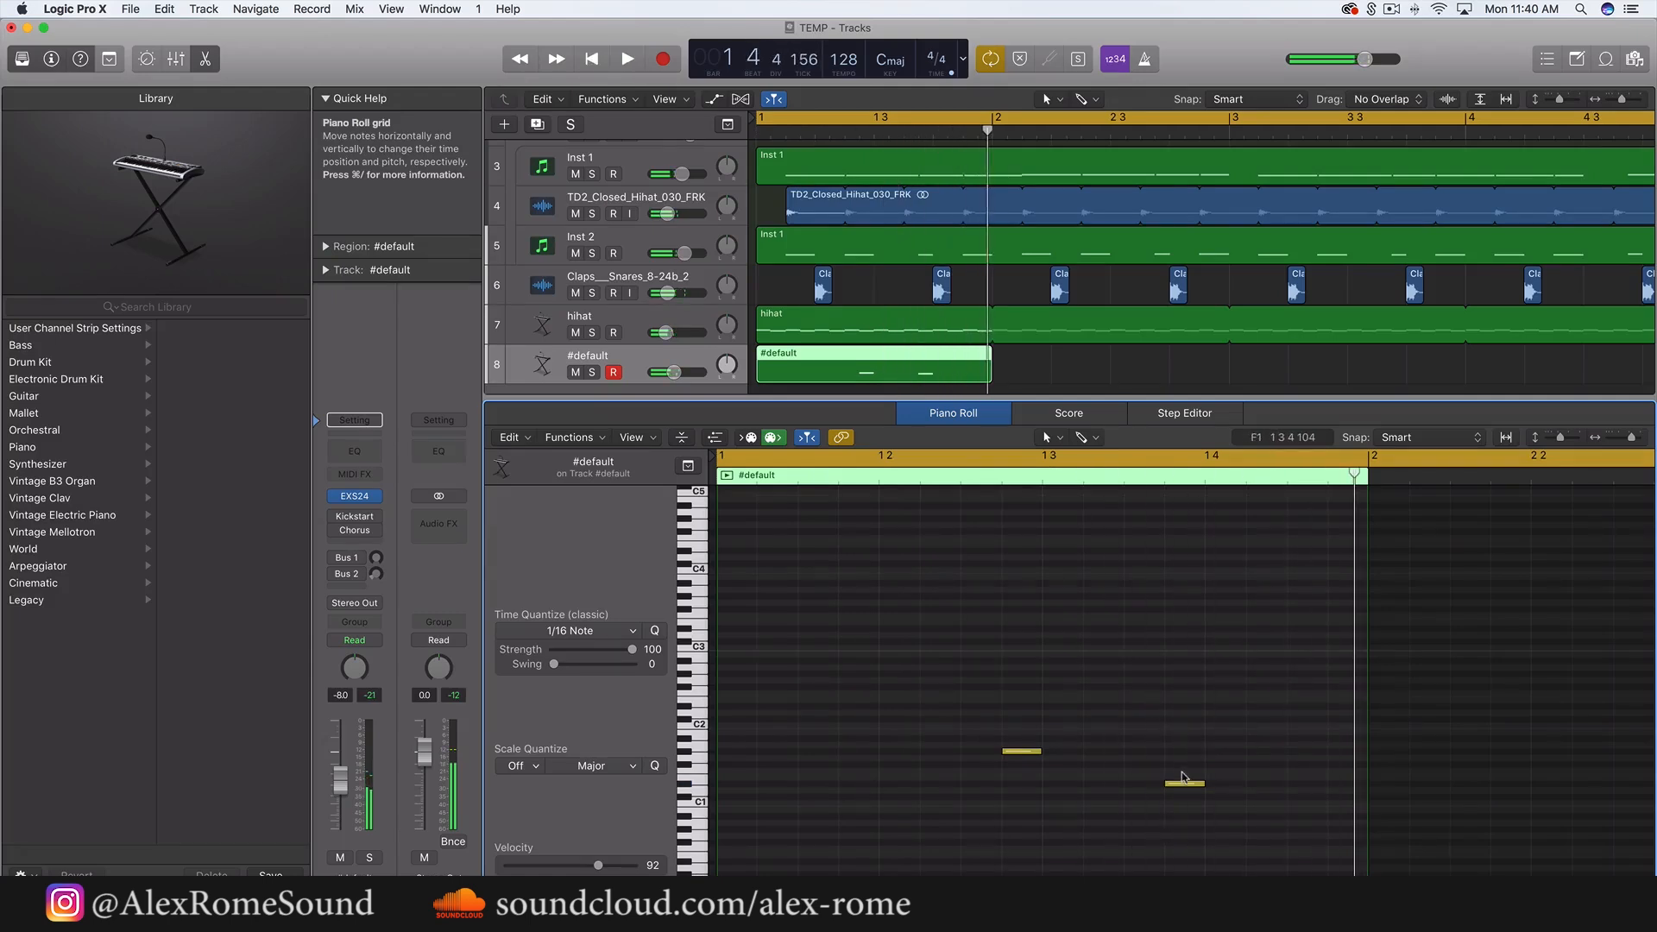
pyautogui.press('space')
pyautogui.moveTo(1181, 785); pyautogui.dragTo(1140, 785)
pyautogui.press('space')
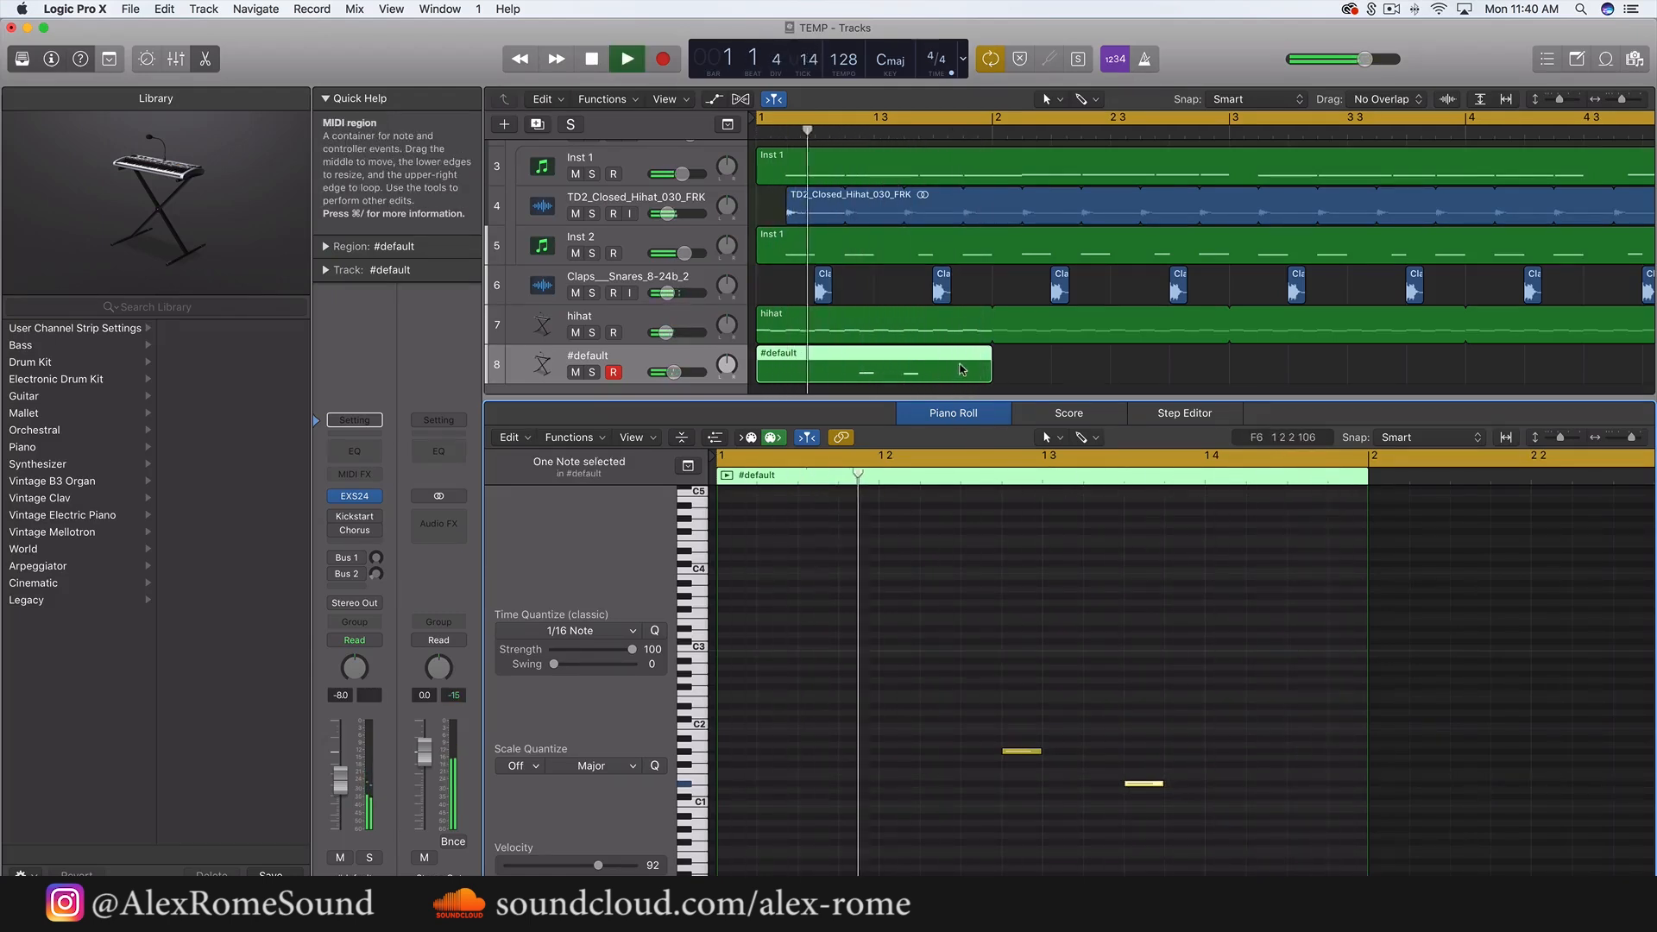
# - Repeat the one-bar #default tom region so that it fills bars 1 to 4
pyautogui.scroll(-3, 963, 368)
pyautogui.scroll(-1, 960, 364)
pyautogui.moveTo(872, 354)
pyautogui.mouseDown()
pyautogui.moveTo(987, 358)
pyautogui.moveTo(867, 366)
pyautogui.mouseUp()
pyautogui.press('super+r')
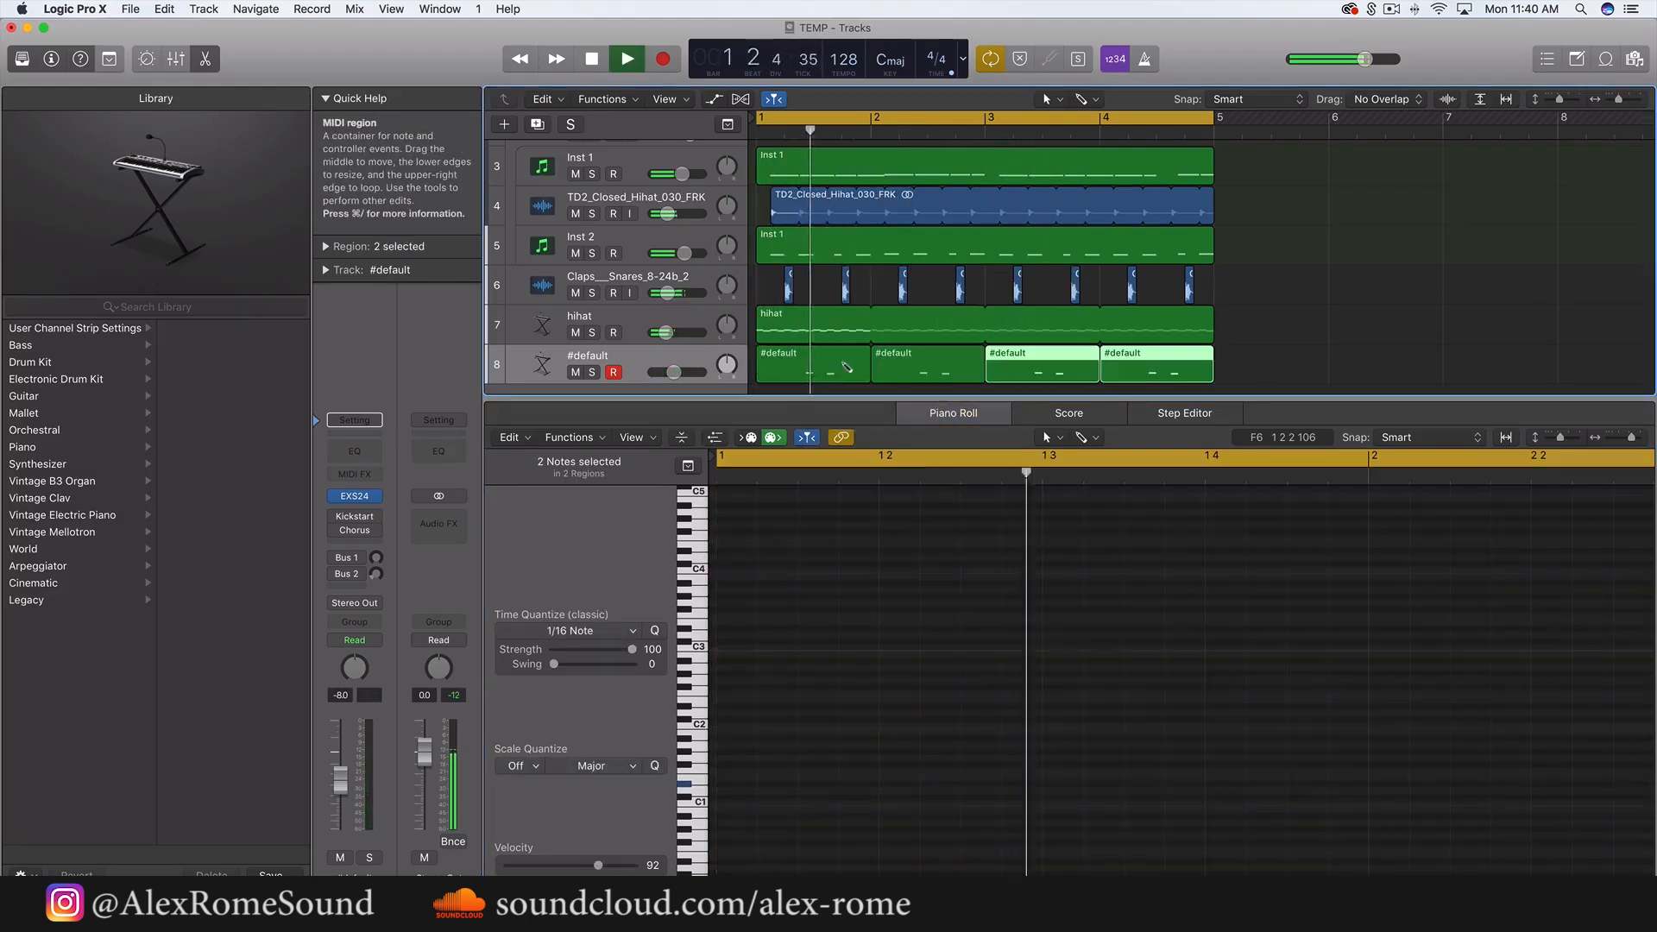
# - In the bar 2 tom region, lower the first note and delete the second one, and play the pattern from the start
pyautogui.click(923, 367)
pyautogui.press('space')
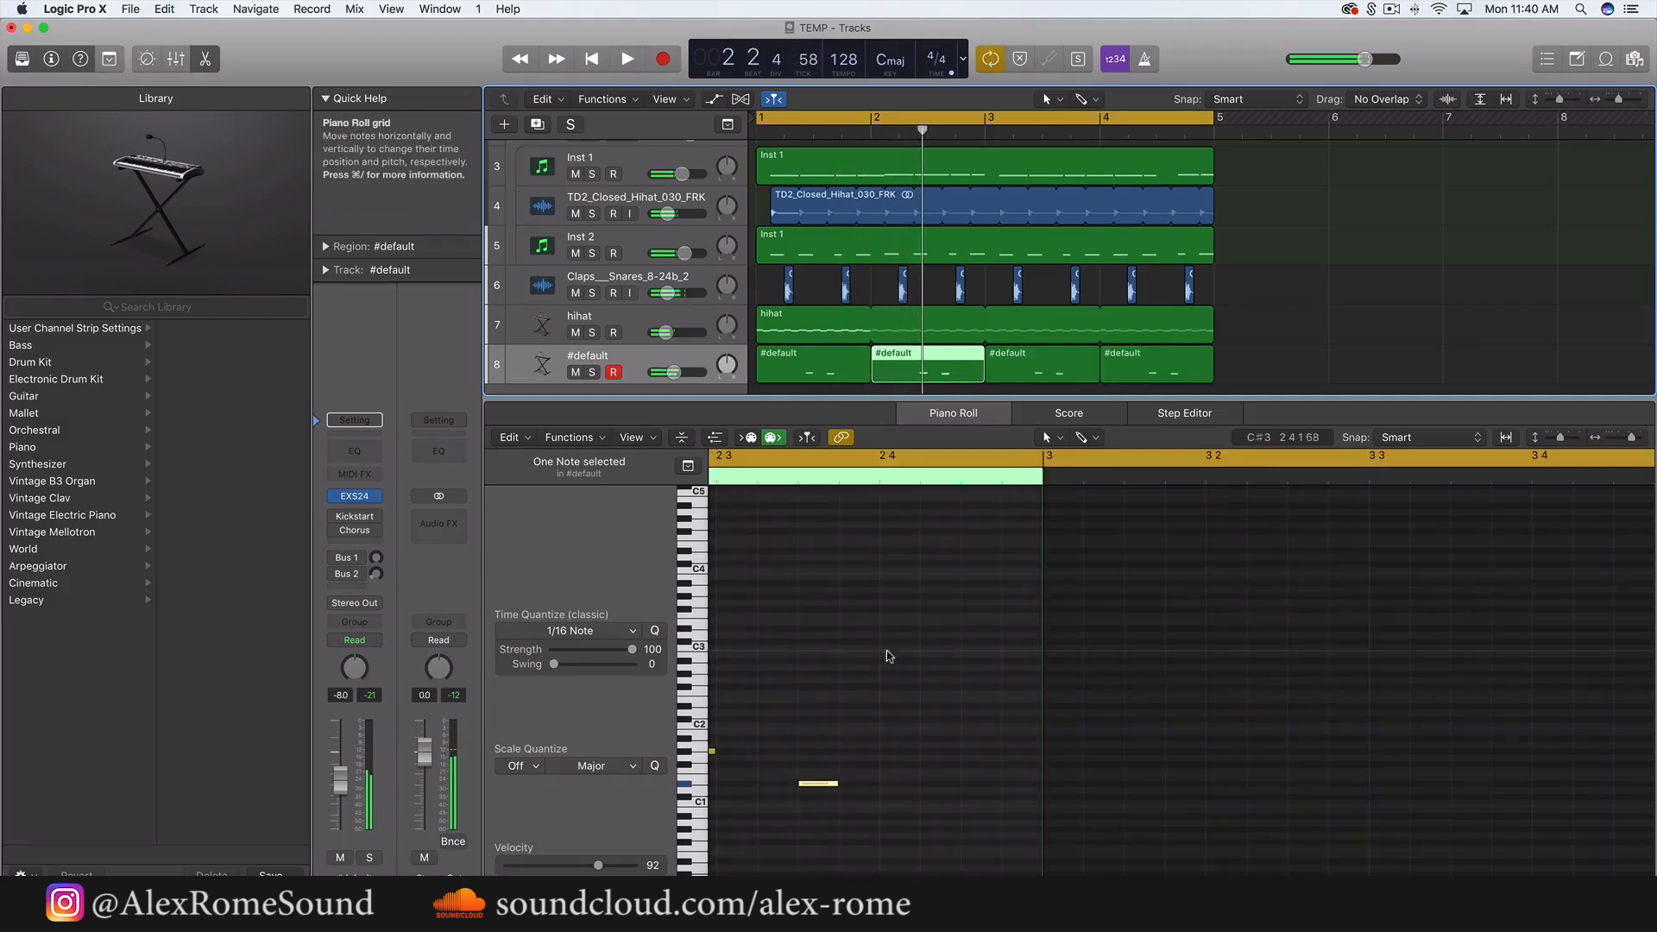
pyautogui.moveTo(899, 750); pyautogui.dragTo(922, 749)
pyautogui.moveTo(920, 756); pyautogui.dragTo(920, 747)
pyautogui.moveTo(1029, 728); pyautogui.dragTo(1072, 778)
pyautogui.press('Delete')
pyautogui.press('Return')
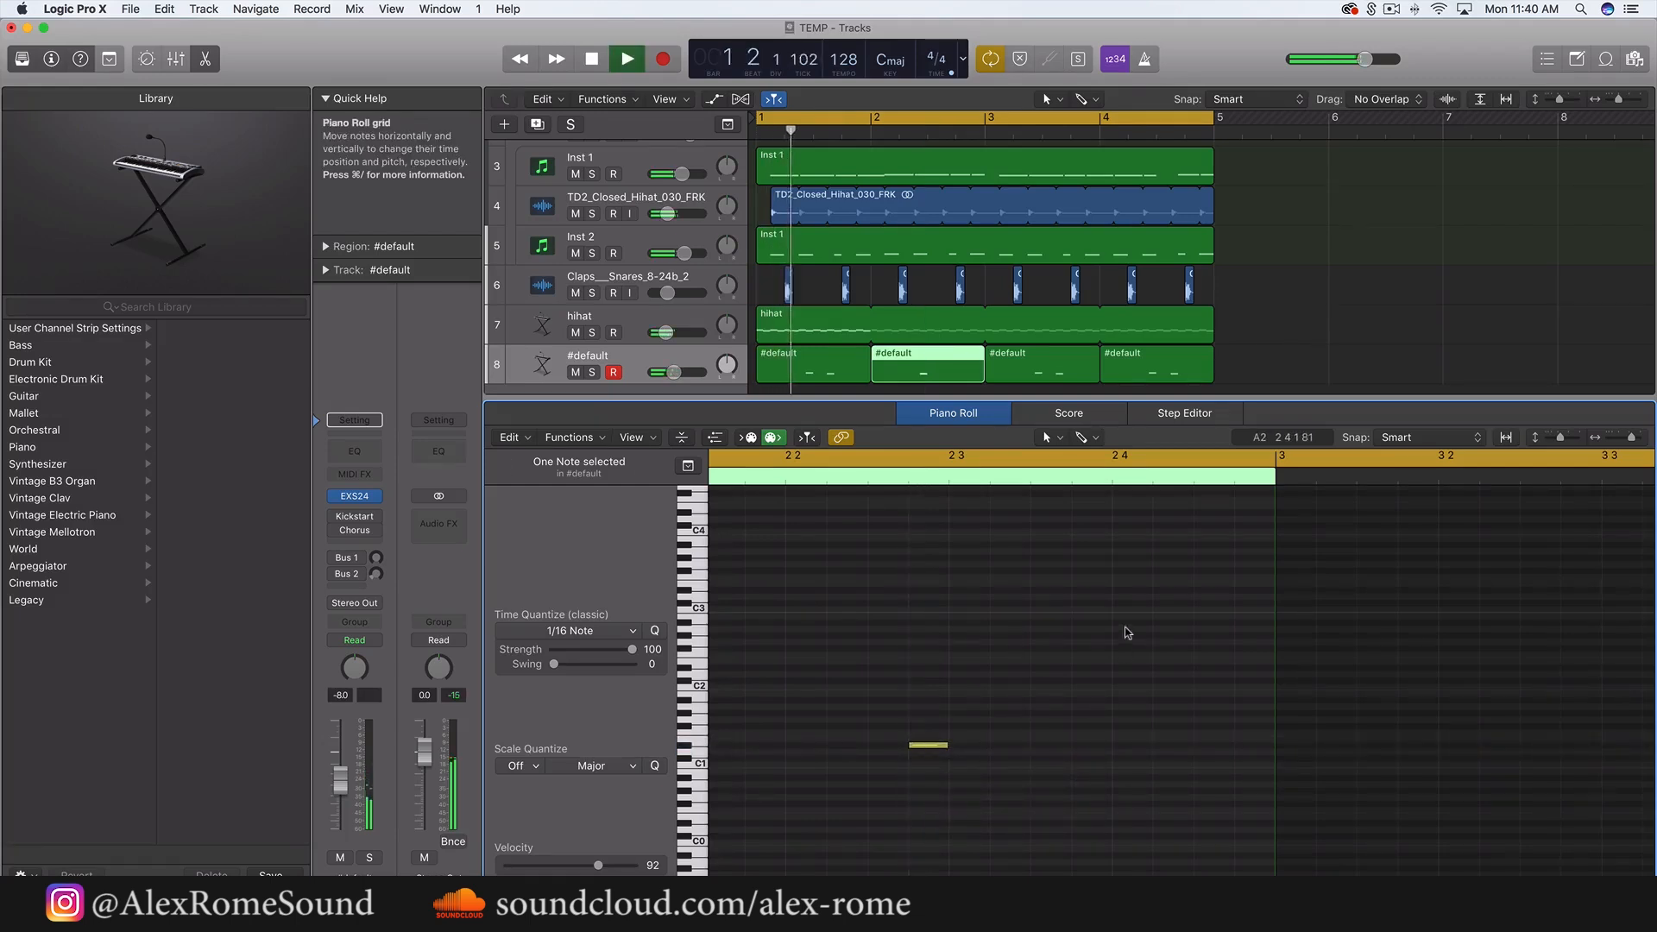
# - Stop playback, delete the bar 4 #default region and replace it with a copy of the bar 2 region
pyautogui.click(1100, 634)
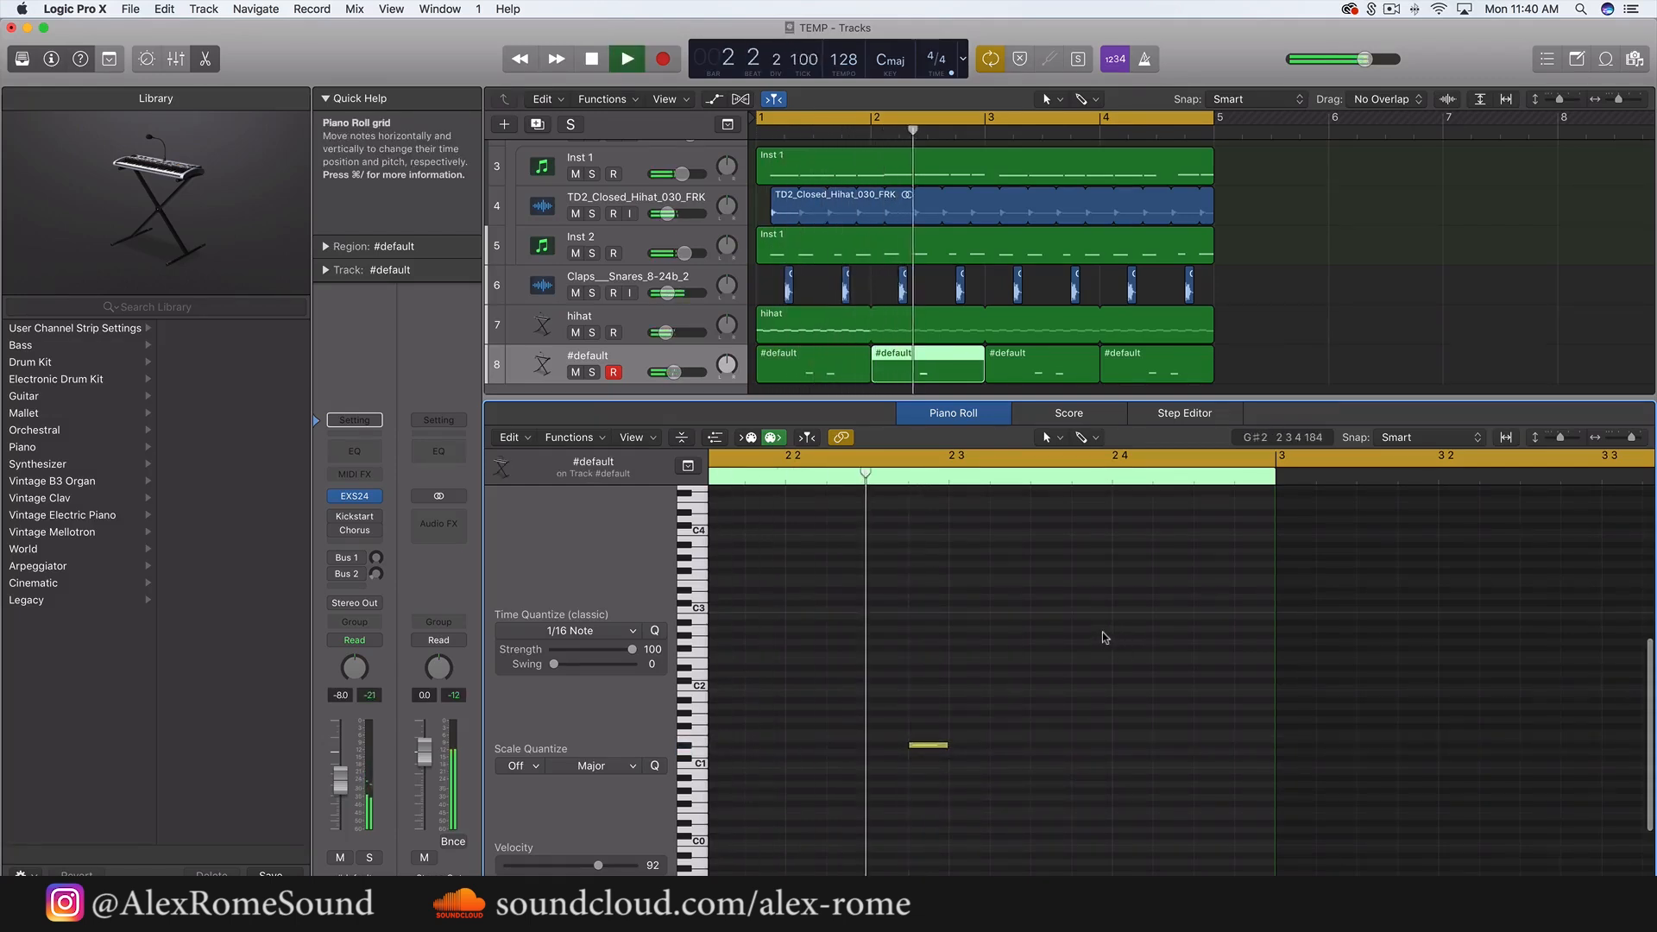
pyautogui.press('space')
pyautogui.click(1165, 371)
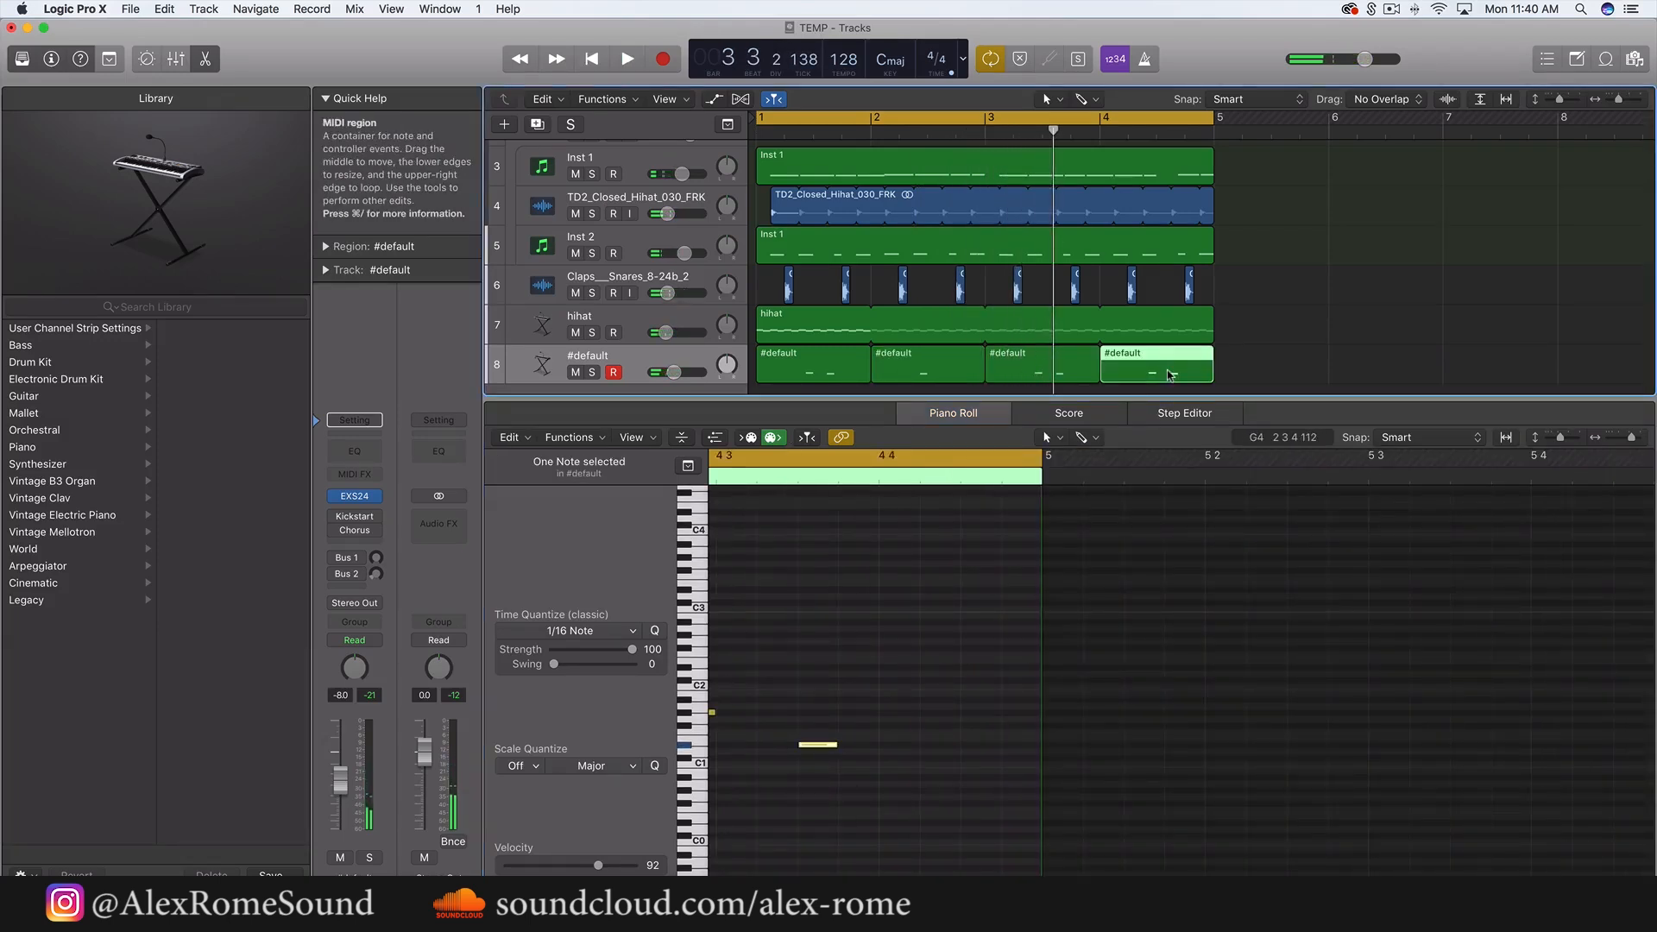
pyautogui.press('Delete')
pyautogui.click(936, 371)
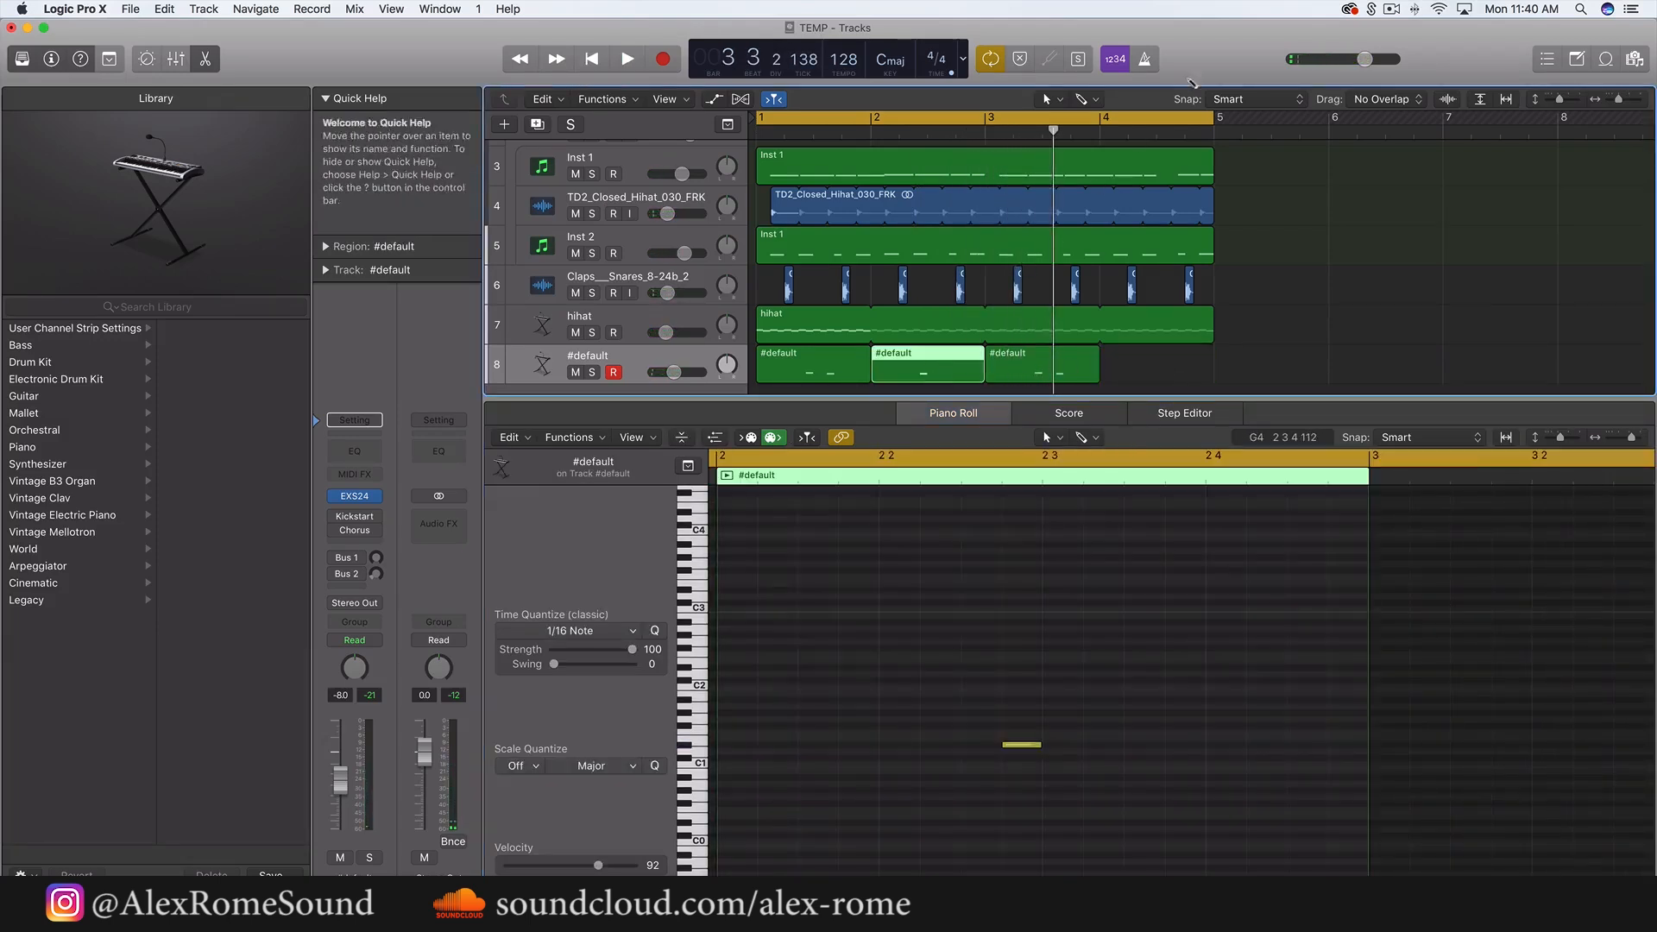
pyautogui.press('super+v')
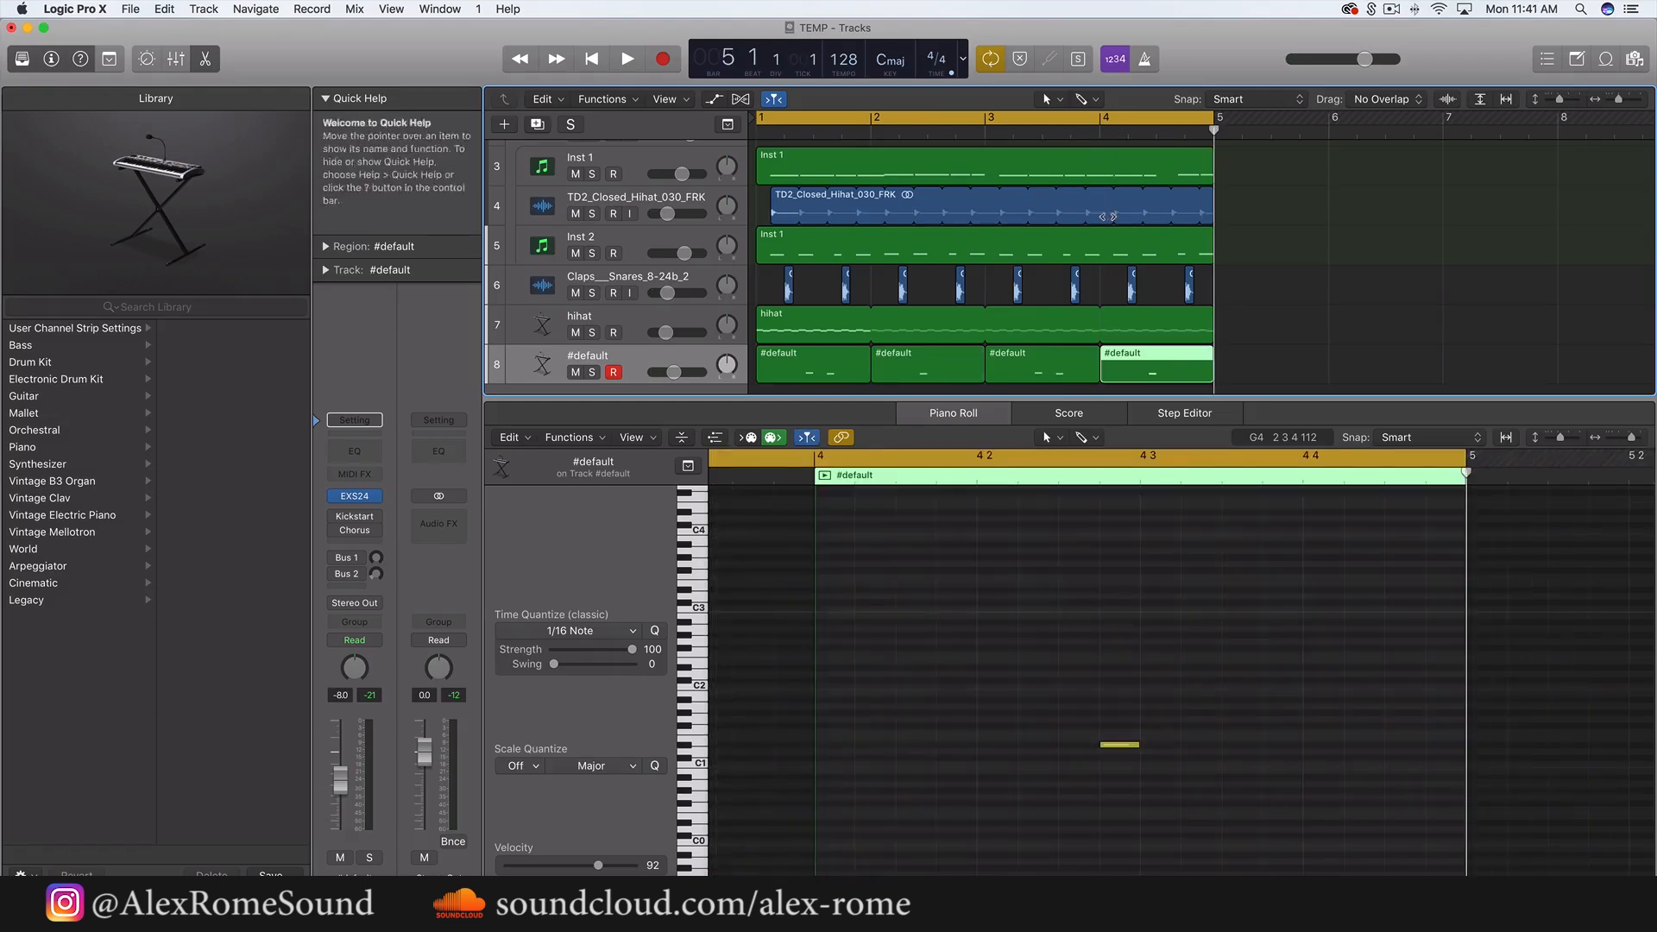
# - Duplicate the #default sampler track and create an empty region in bar 2 of the new track
pyautogui.scroll(-1, 1014, 367)
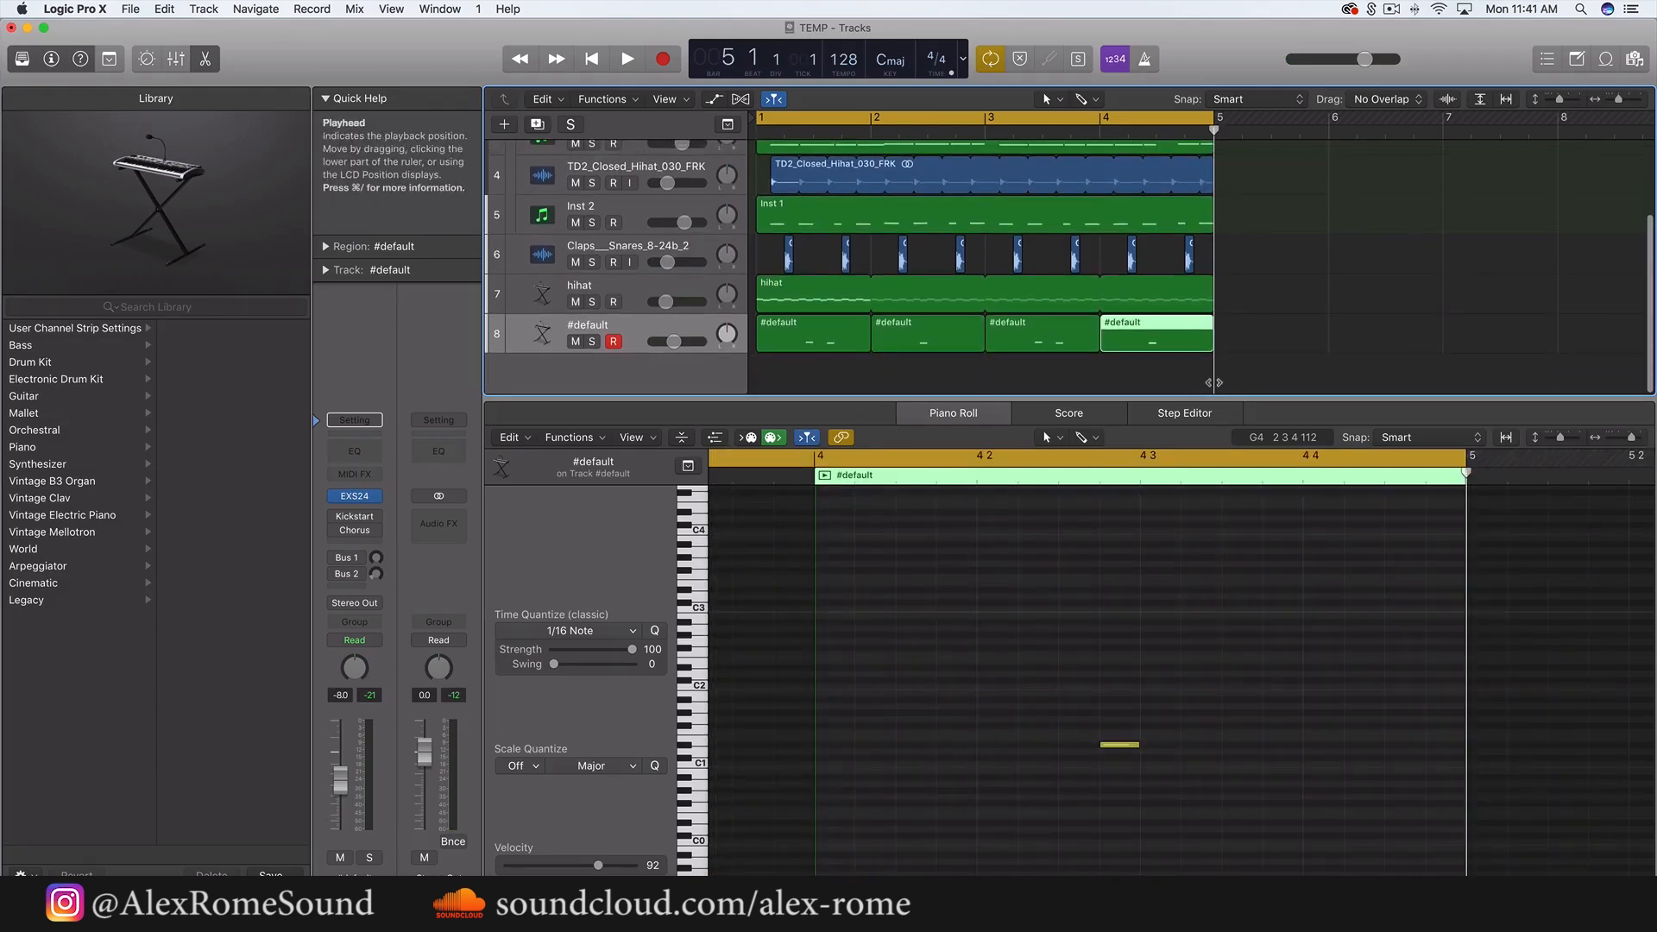
pyautogui.moveTo(1265, 377); pyautogui.dragTo(744, 323)
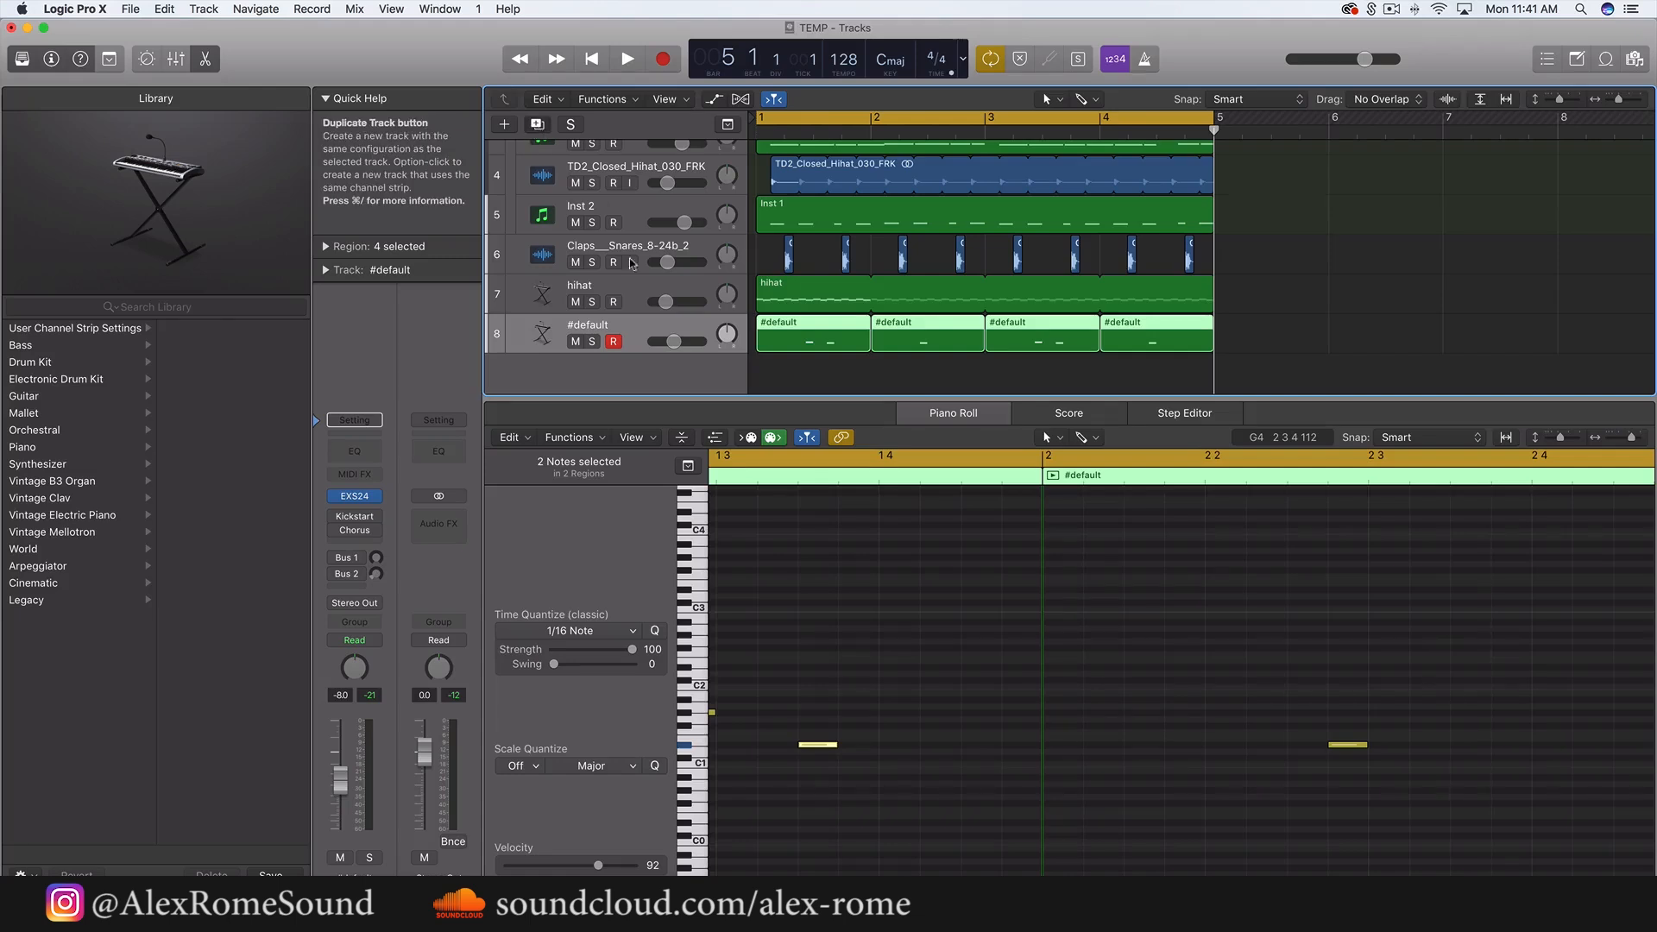
pyautogui.click(895, 336)
pyautogui.keyDown('super'); pyautogui.click(937, 343); pyautogui.keyUp('super')
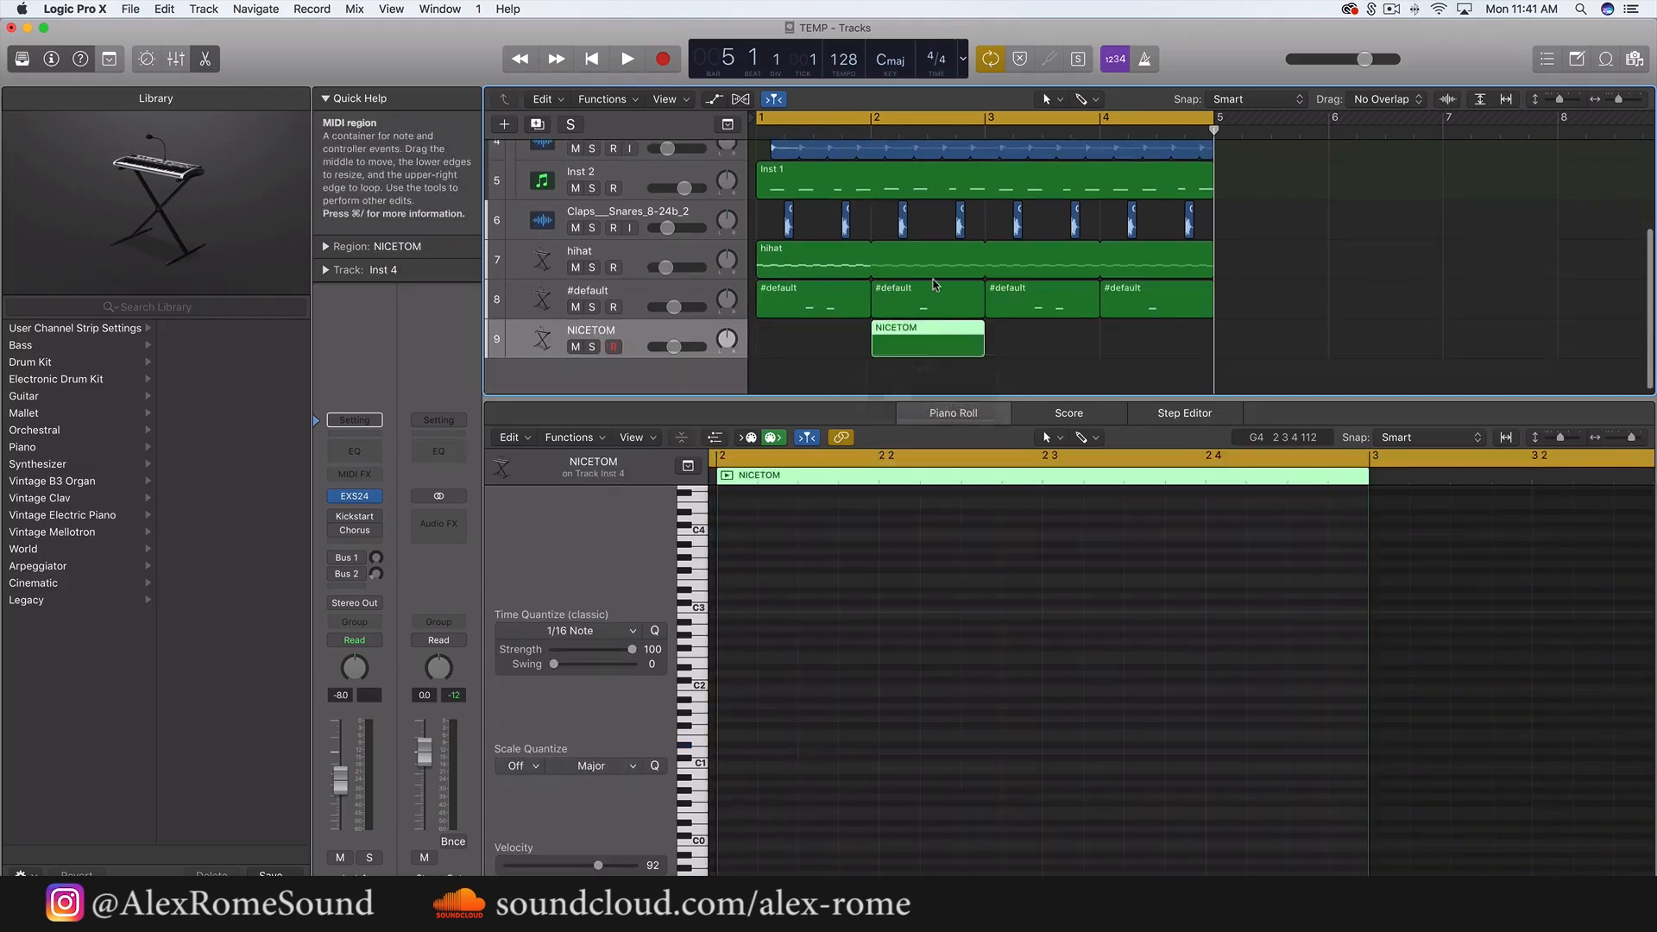
pyautogui.click(934, 285)
pyautogui.click(930, 332)
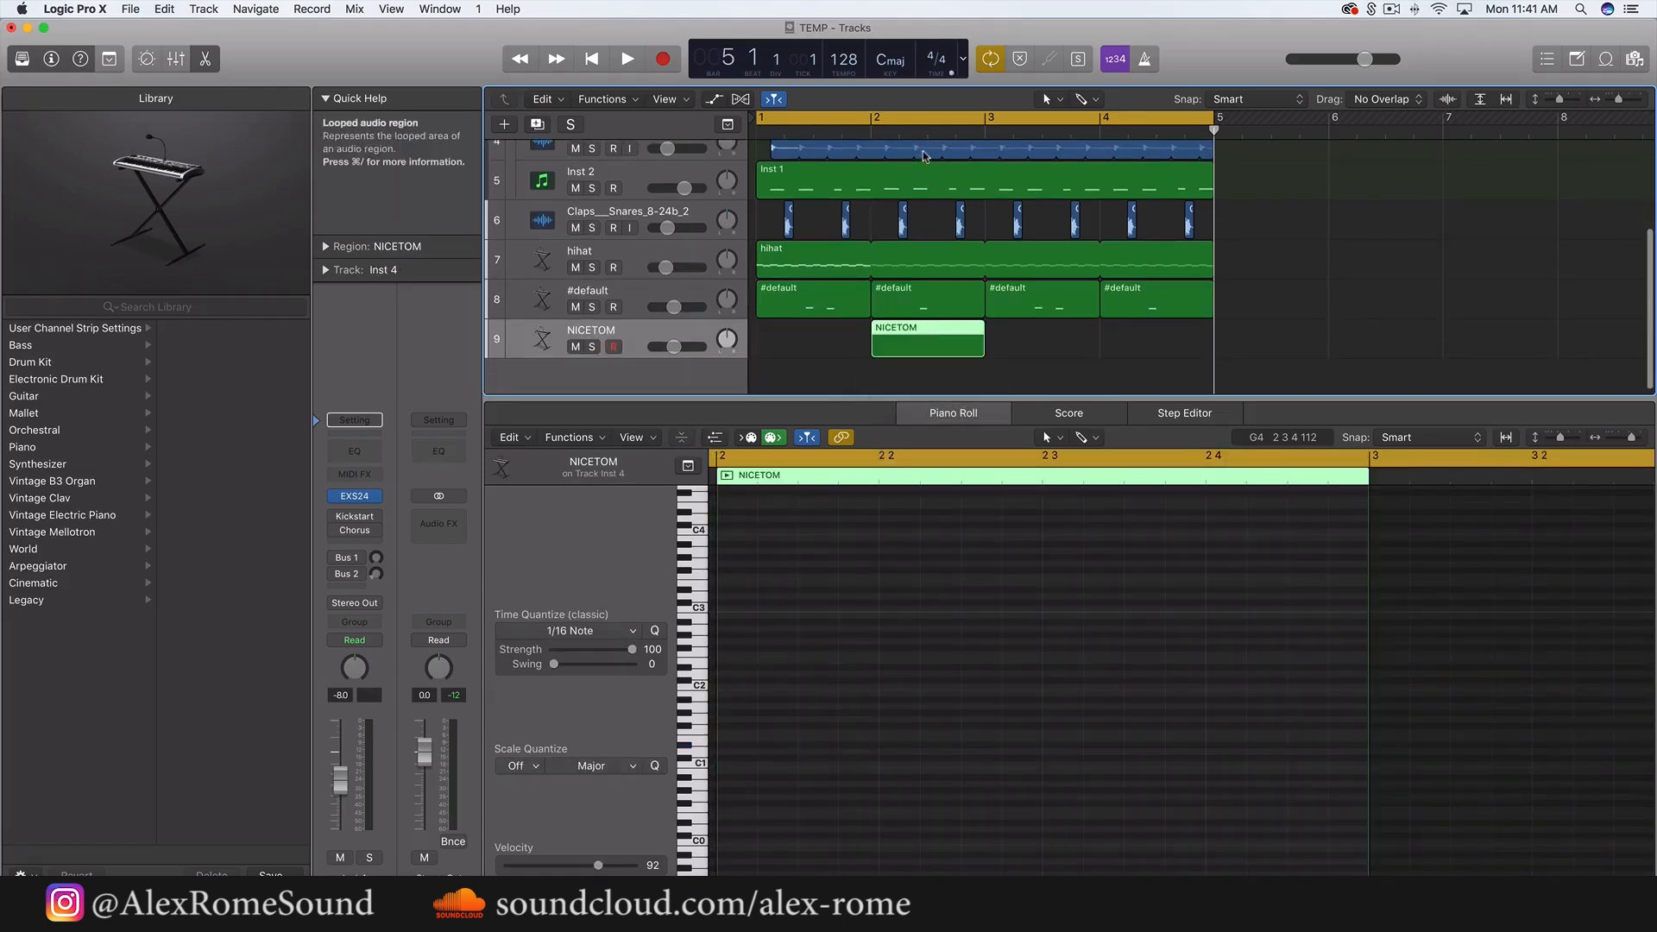
# - Place the playhead on the fourth sixteenth of beat 2 in bar 2, where the tom note starts
pyautogui.moveTo(927, 135); pyautogui.dragTo(916, 139)
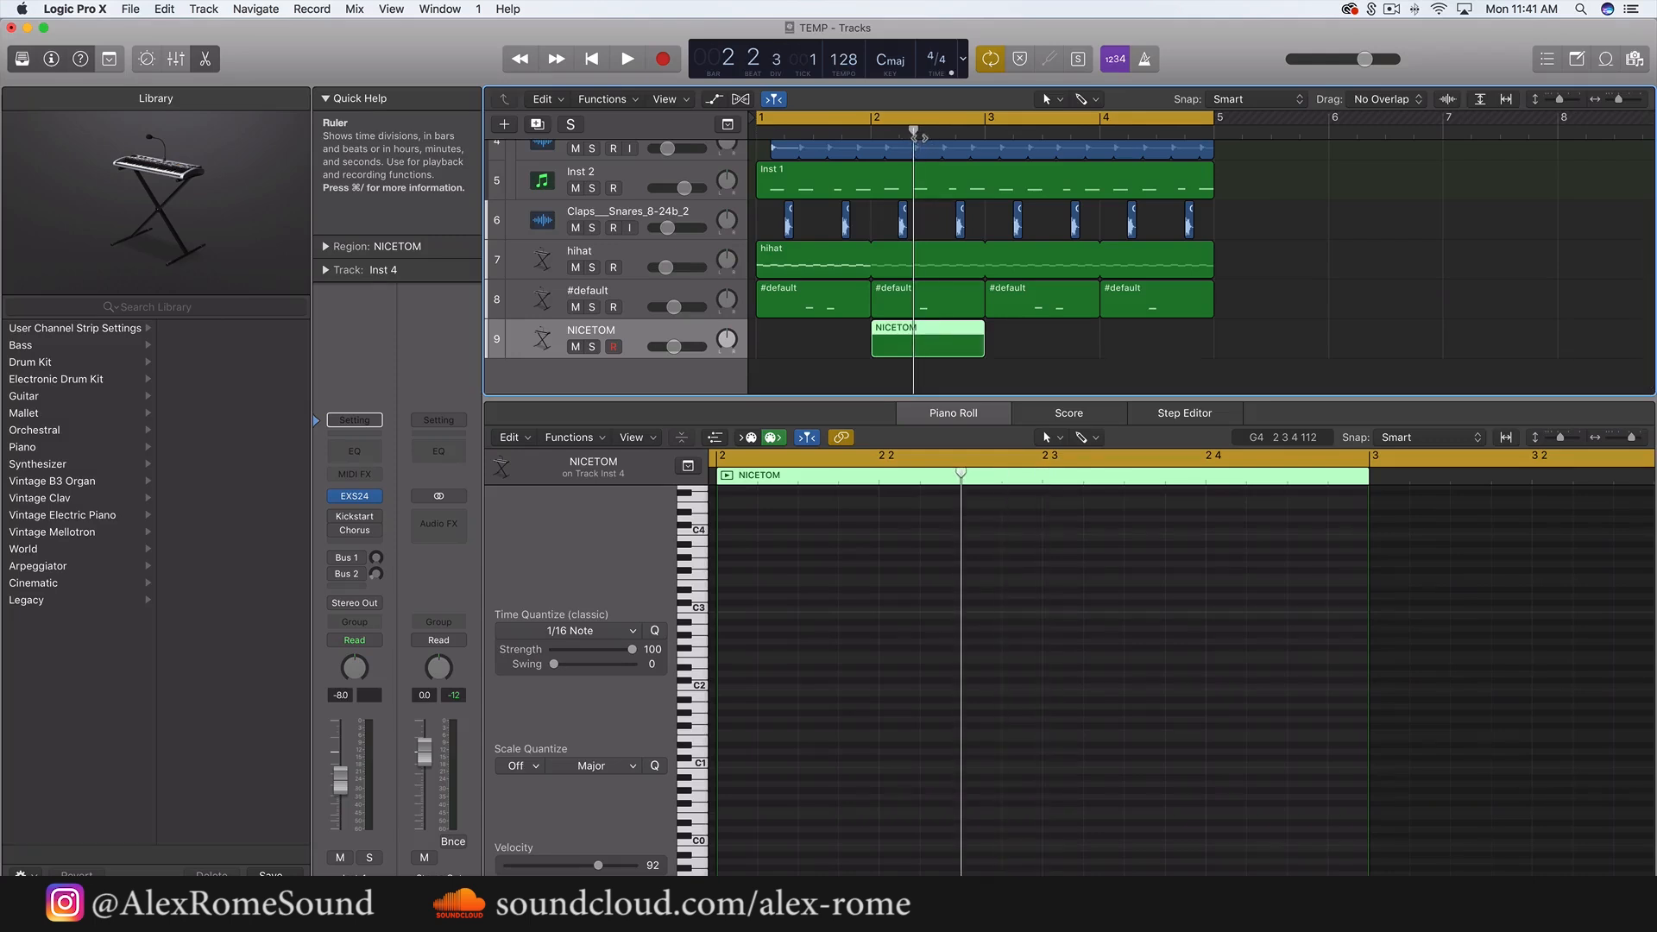
pyautogui.press('super+Right')
pyautogui.press('super+Right')
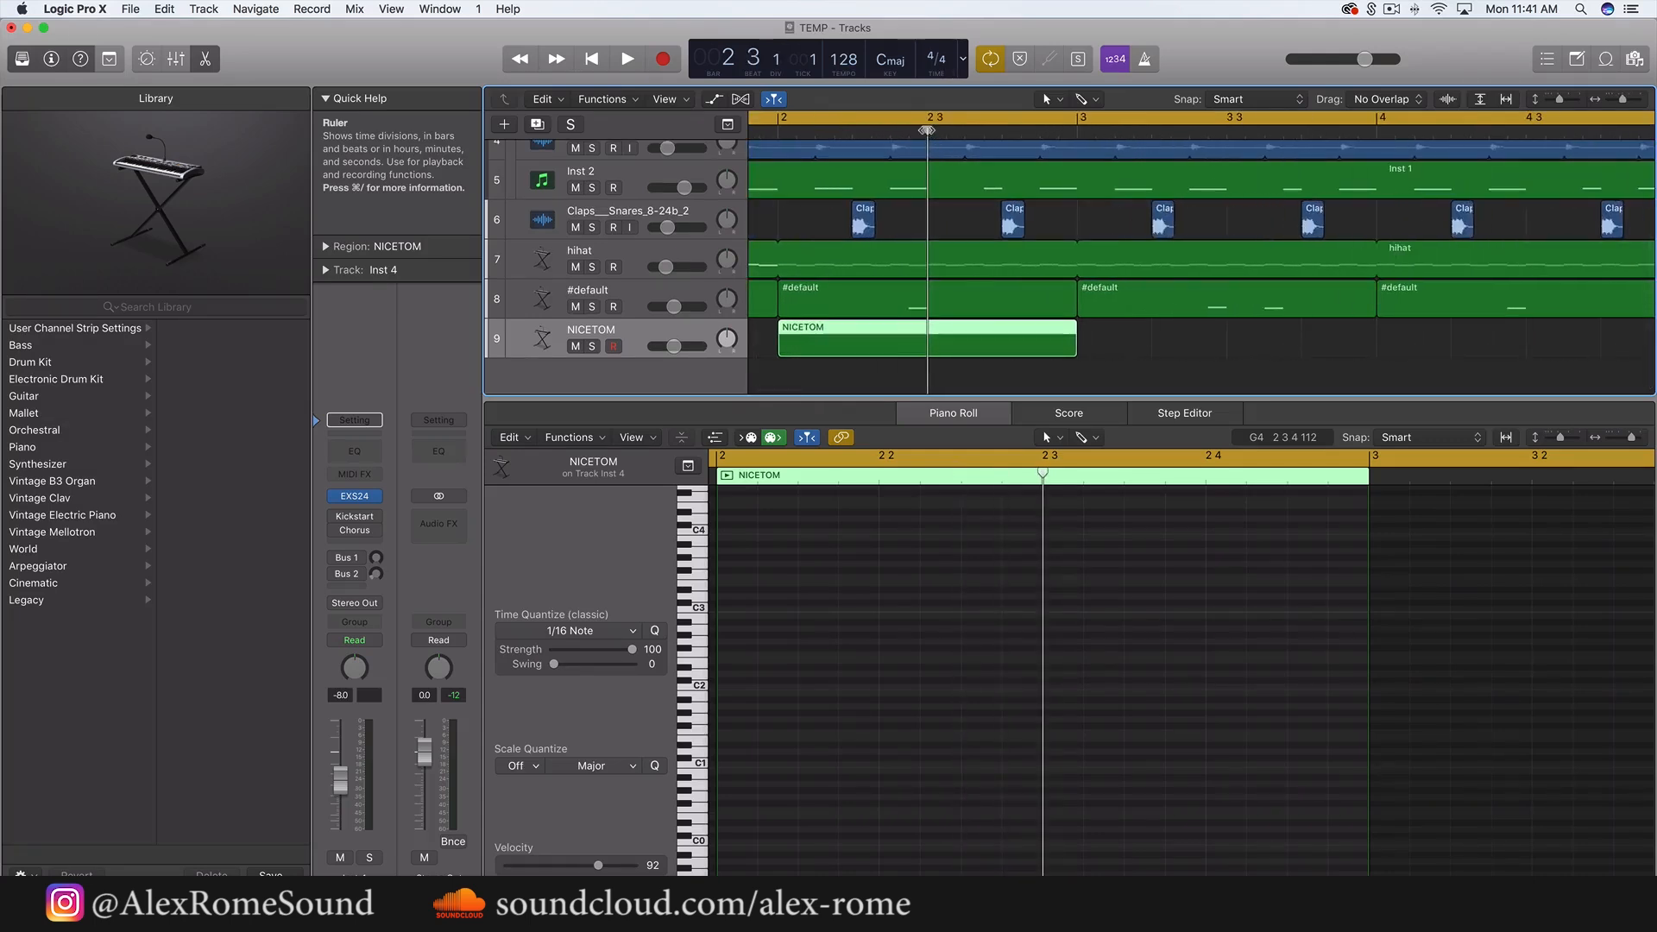
pyautogui.moveTo(926, 130); pyautogui.dragTo(912, 132)
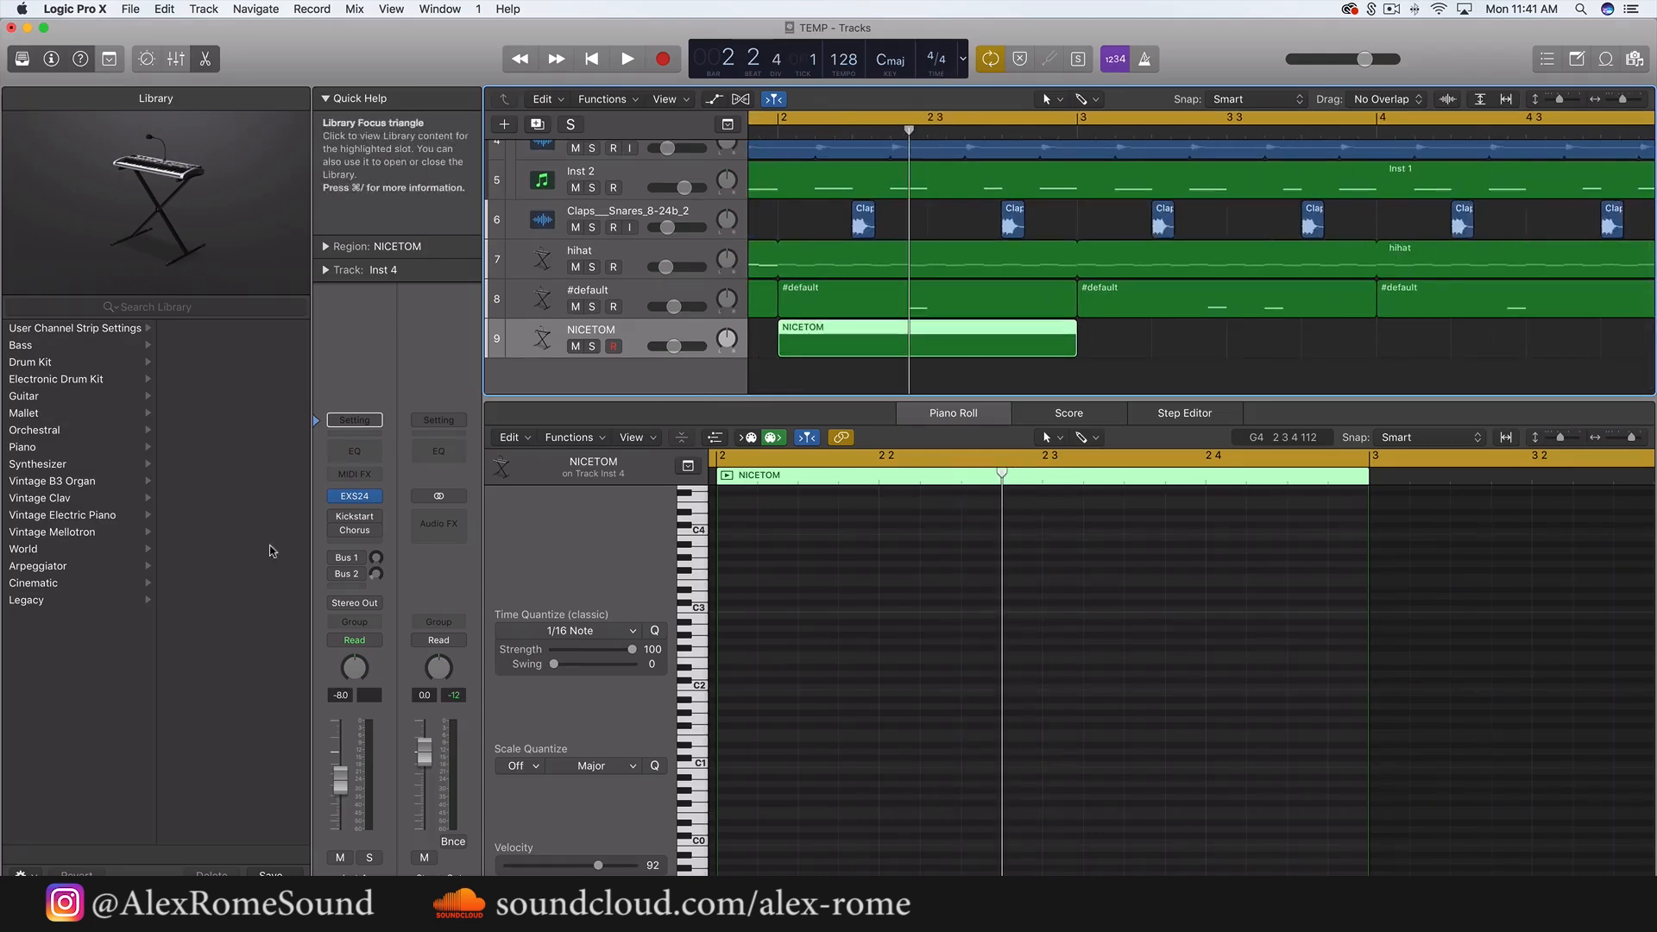
# - Load the voxx instrument into the new track's EXS24 sampler and close the plug-in window
pyautogui.click(354, 496)
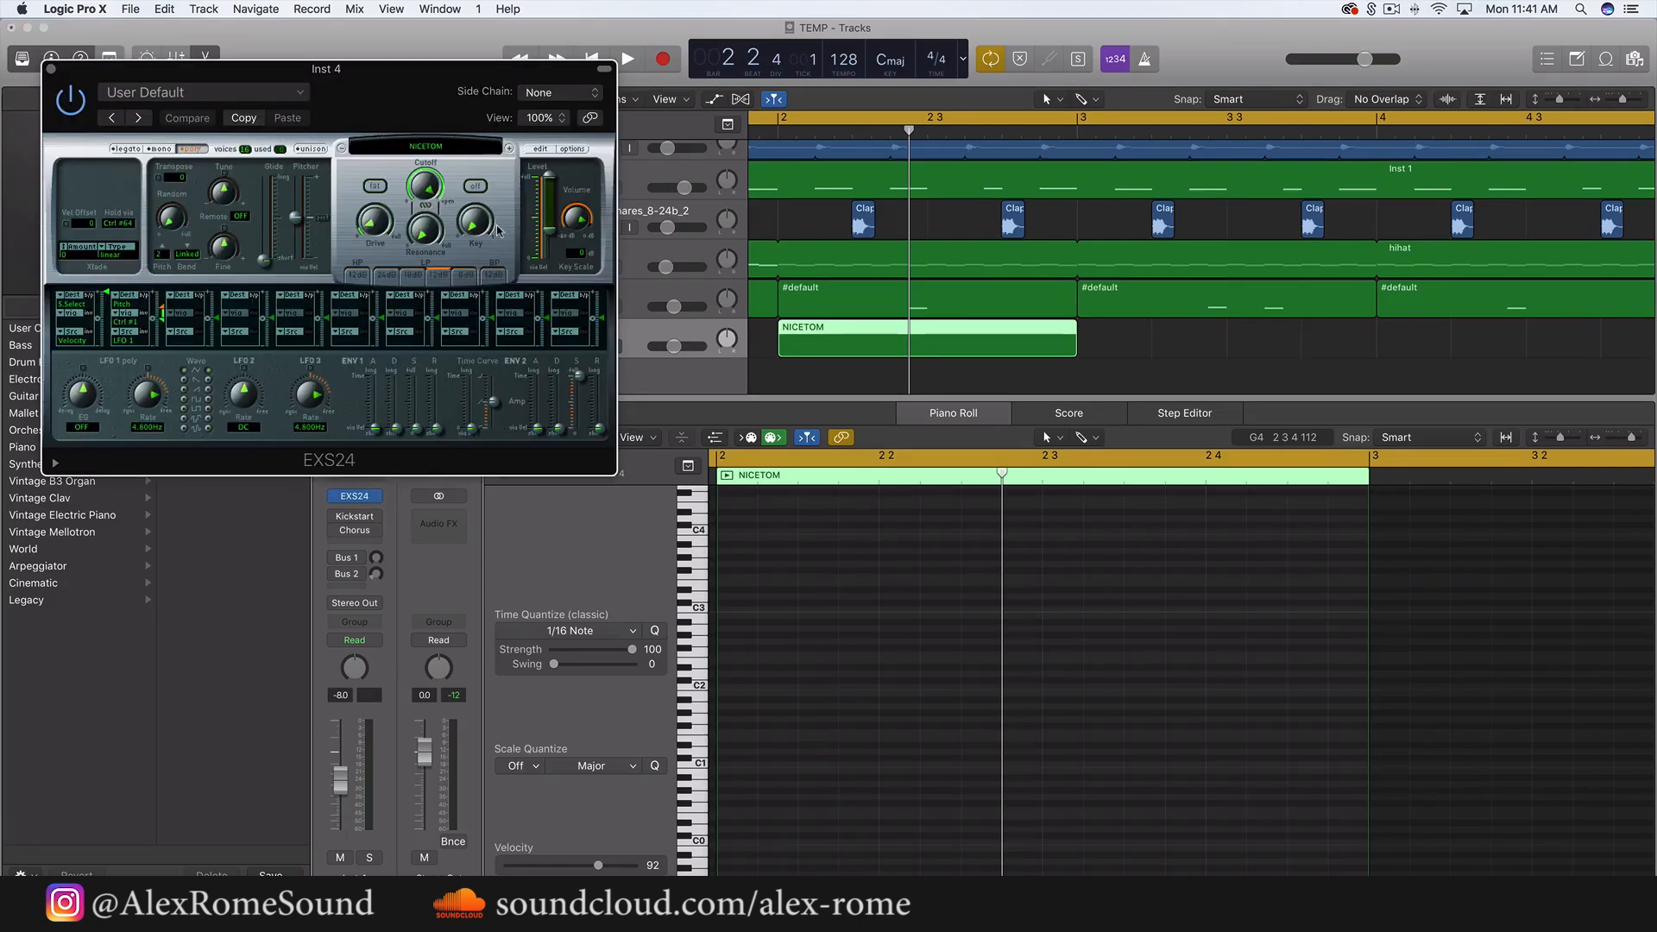
pyautogui.click(471, 143)
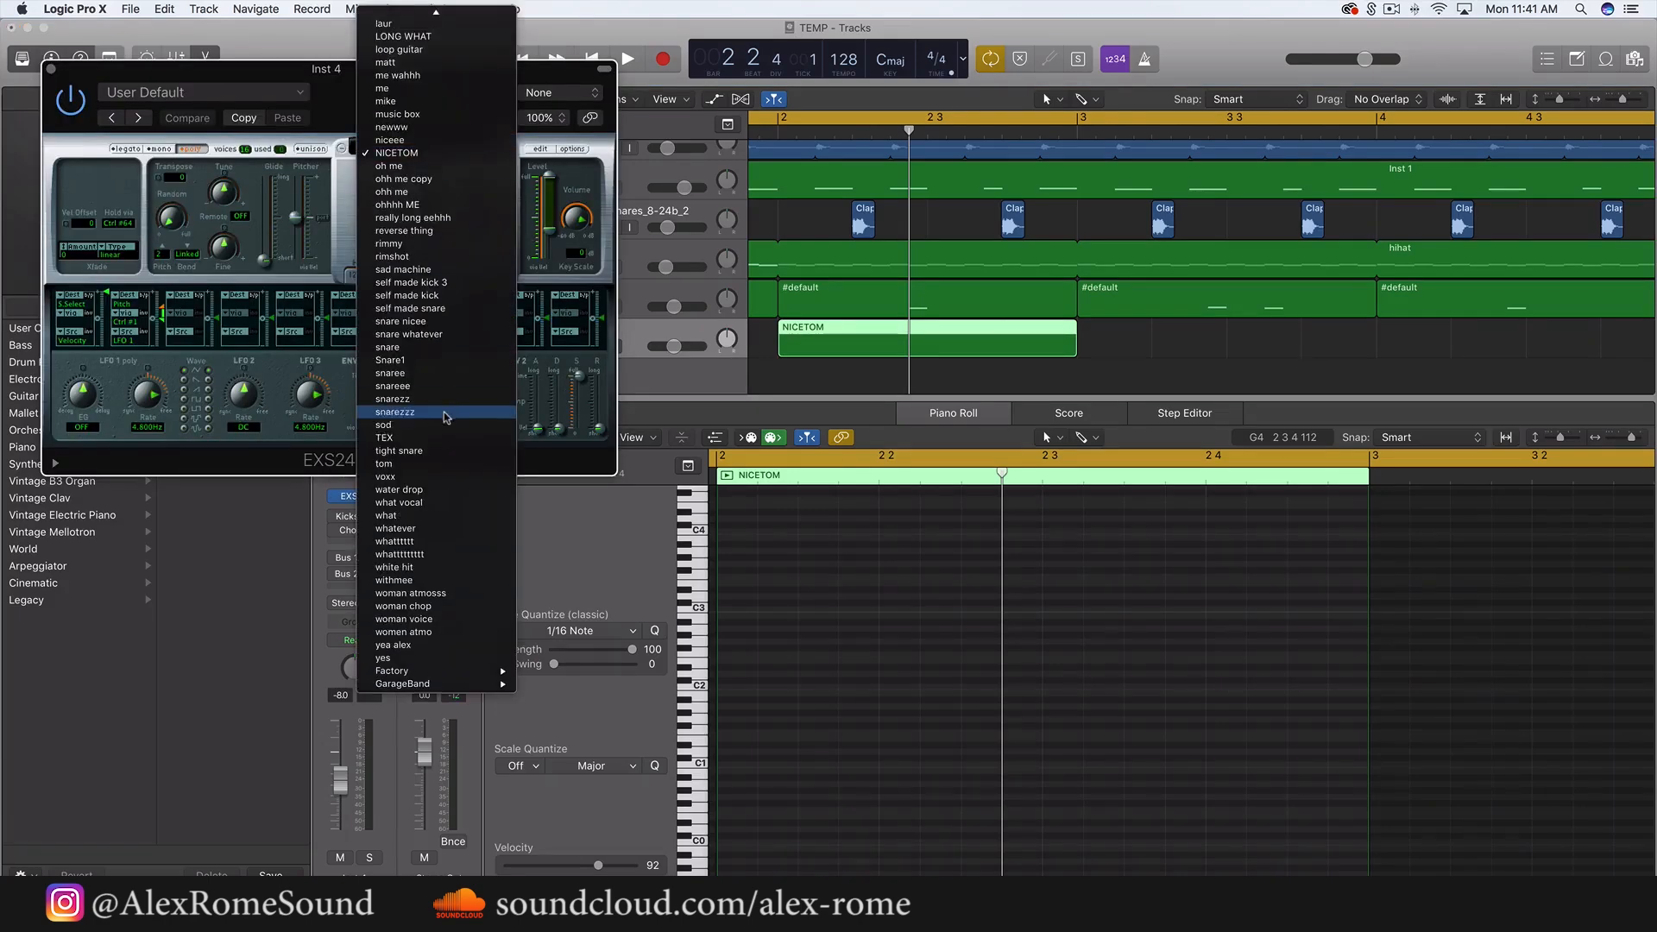
pyautogui.scroll(1, 446, 417)
pyautogui.scroll(10, 446, 418)
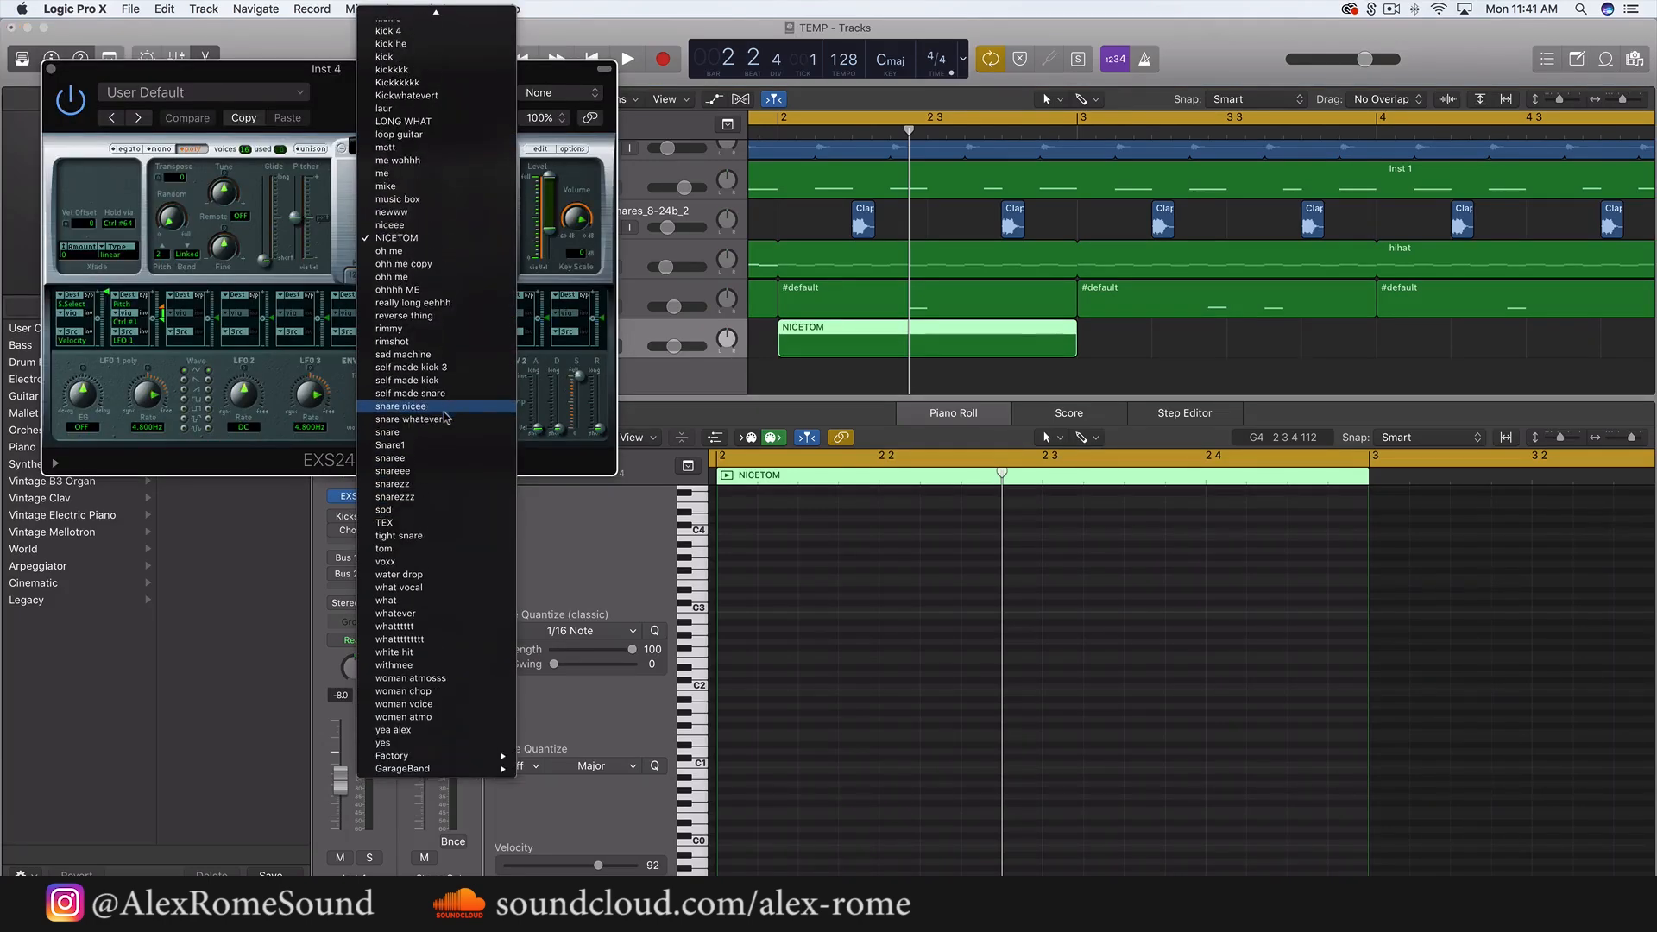
pyautogui.scroll(-6, 446, 417)
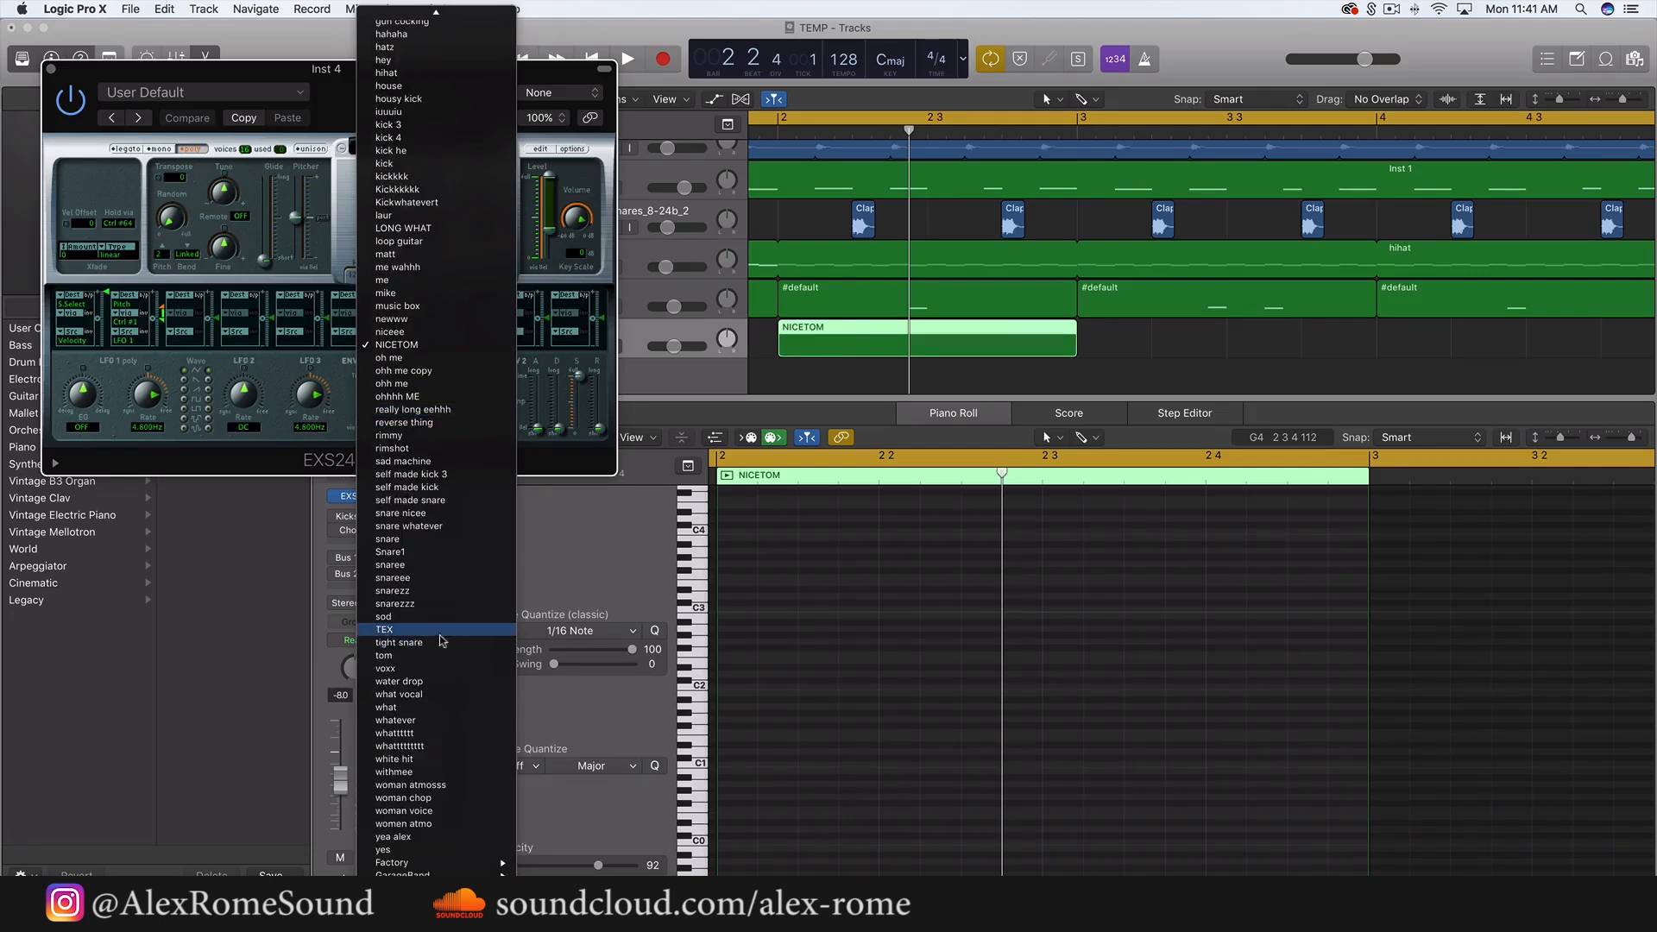
pyautogui.click(386, 668)
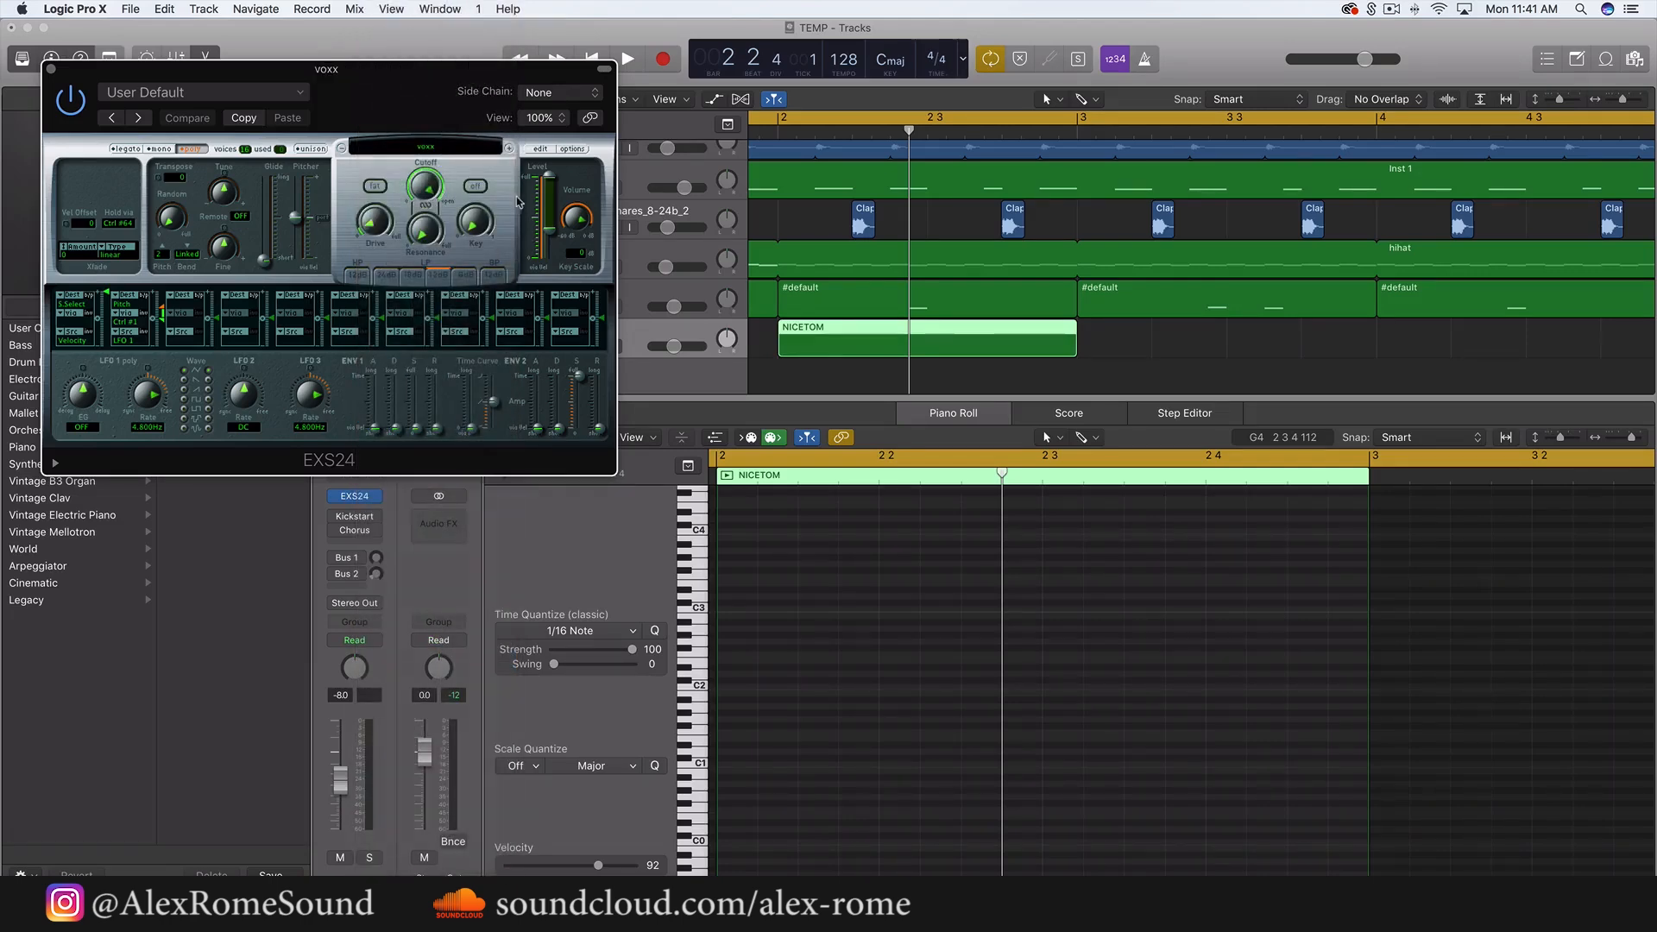
pyautogui.click(51, 69)
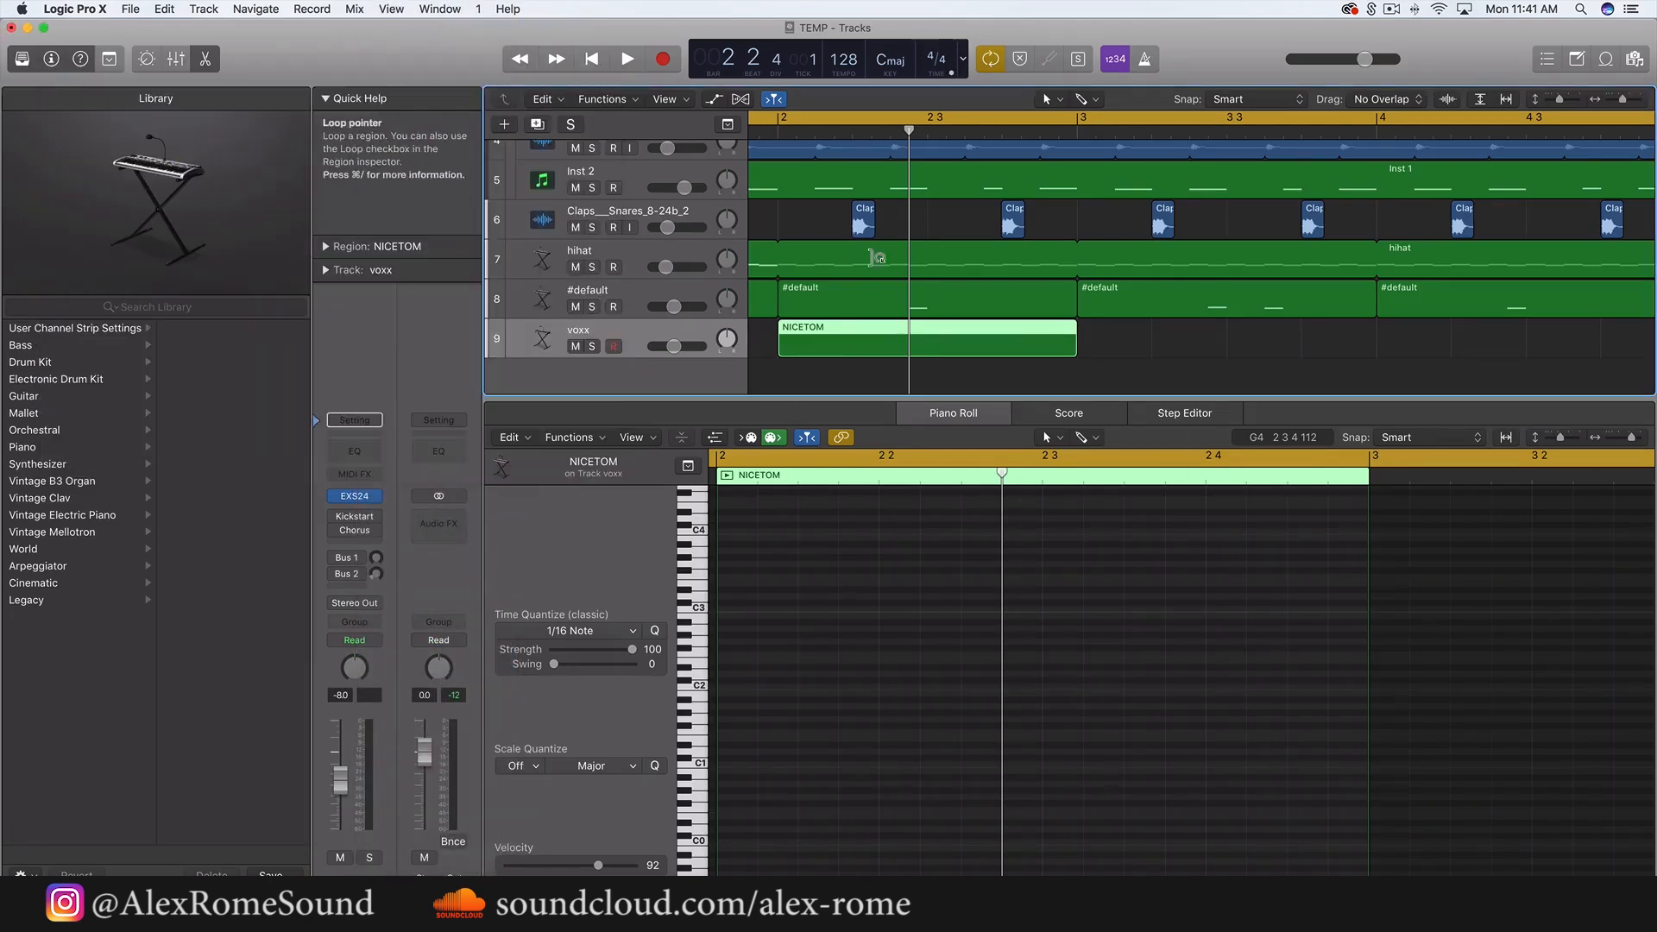
# - Set the cycle to run from bar 2 into bar 4 and add a note at the playhead in the NICETOM region
pyautogui.moveTo(787, 114); pyautogui.dragTo(1460, 200)
pyautogui.press('space')
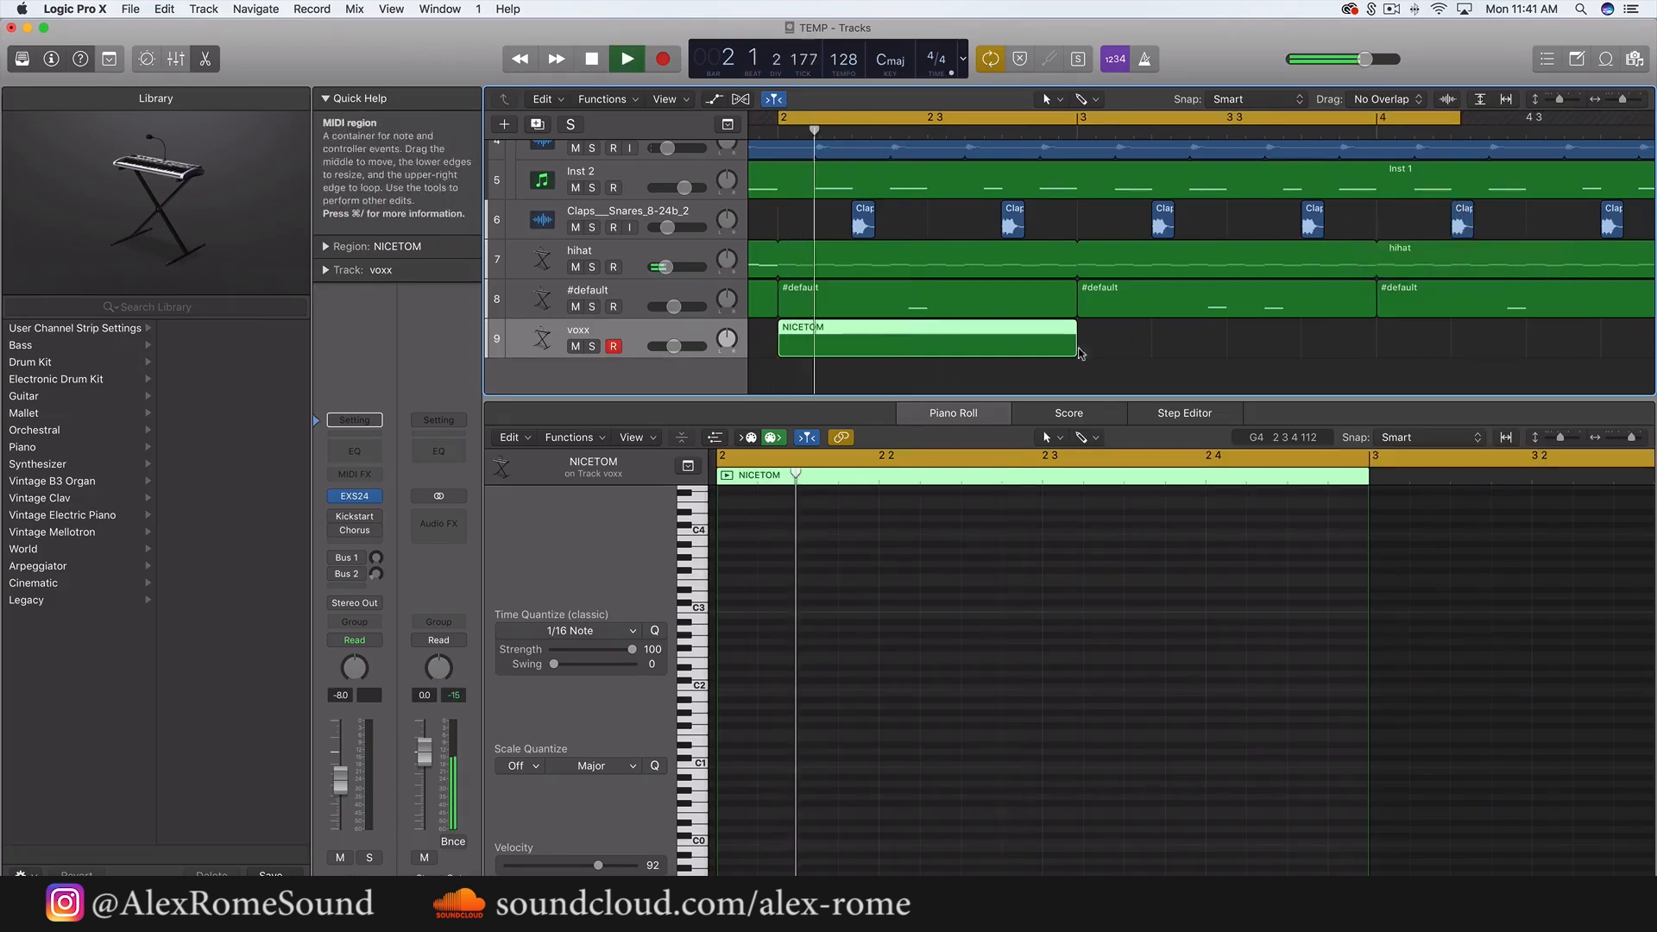
pyautogui.press('space')
pyautogui.moveTo(973, 723); pyautogui.dragTo(1022, 635)
pyautogui.press('space')
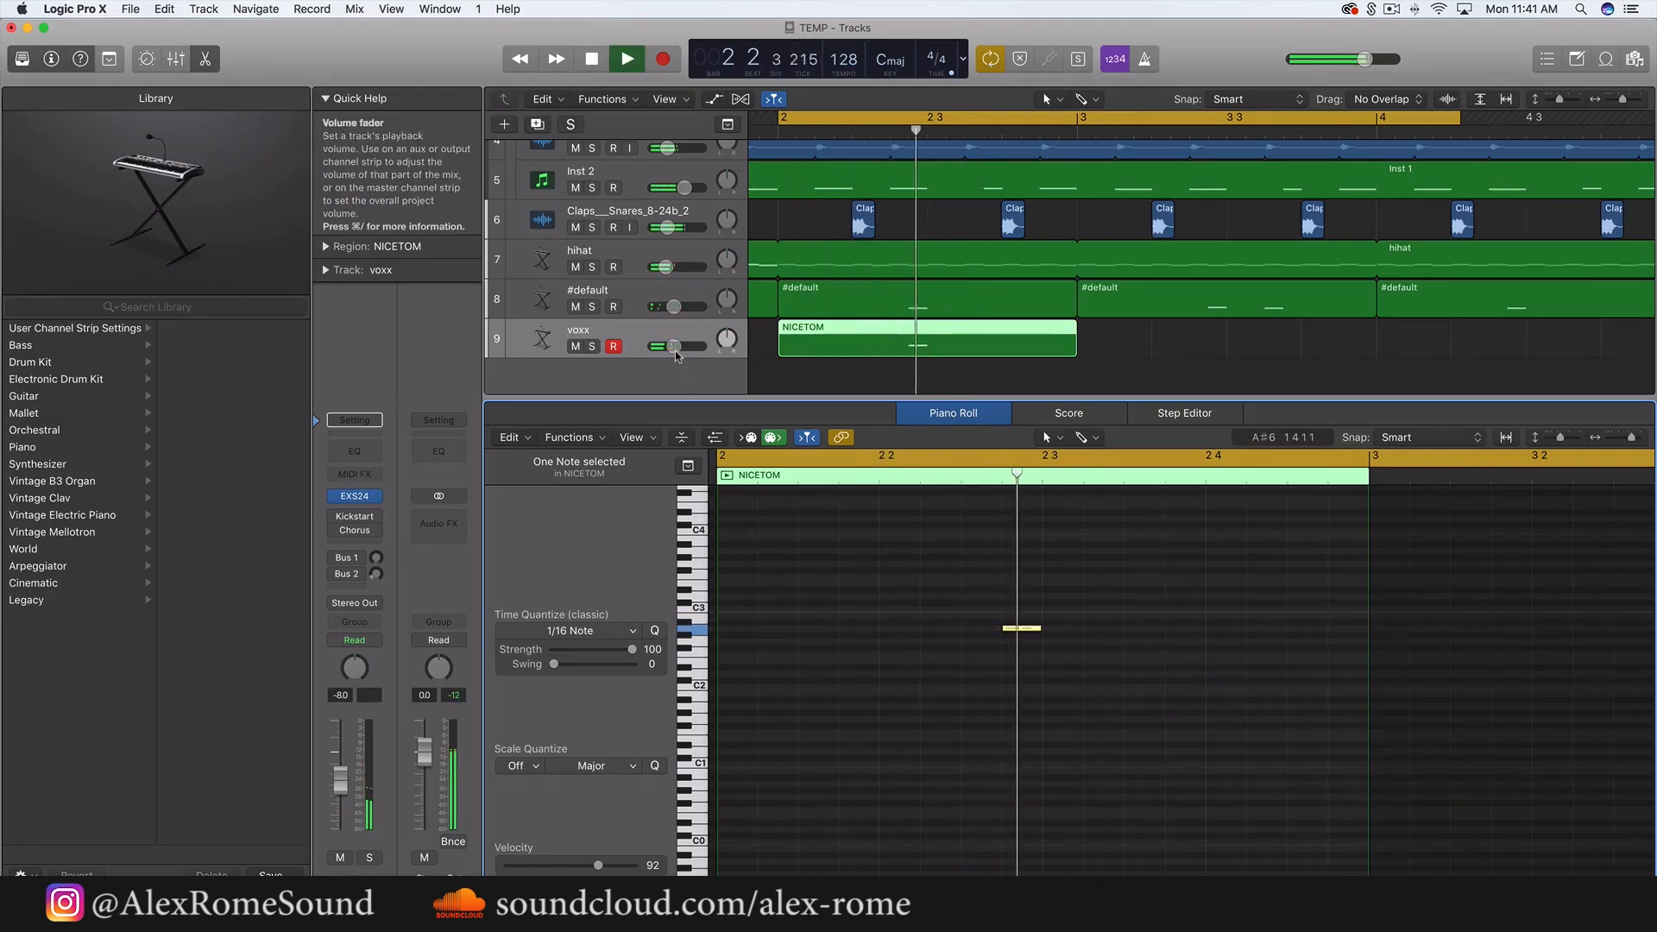
# - Lower the voxx track volume to -22 dB and raise its note to D3, checking it against the loop
pyautogui.moveTo(676, 355); pyautogui.dragTo(664, 355)
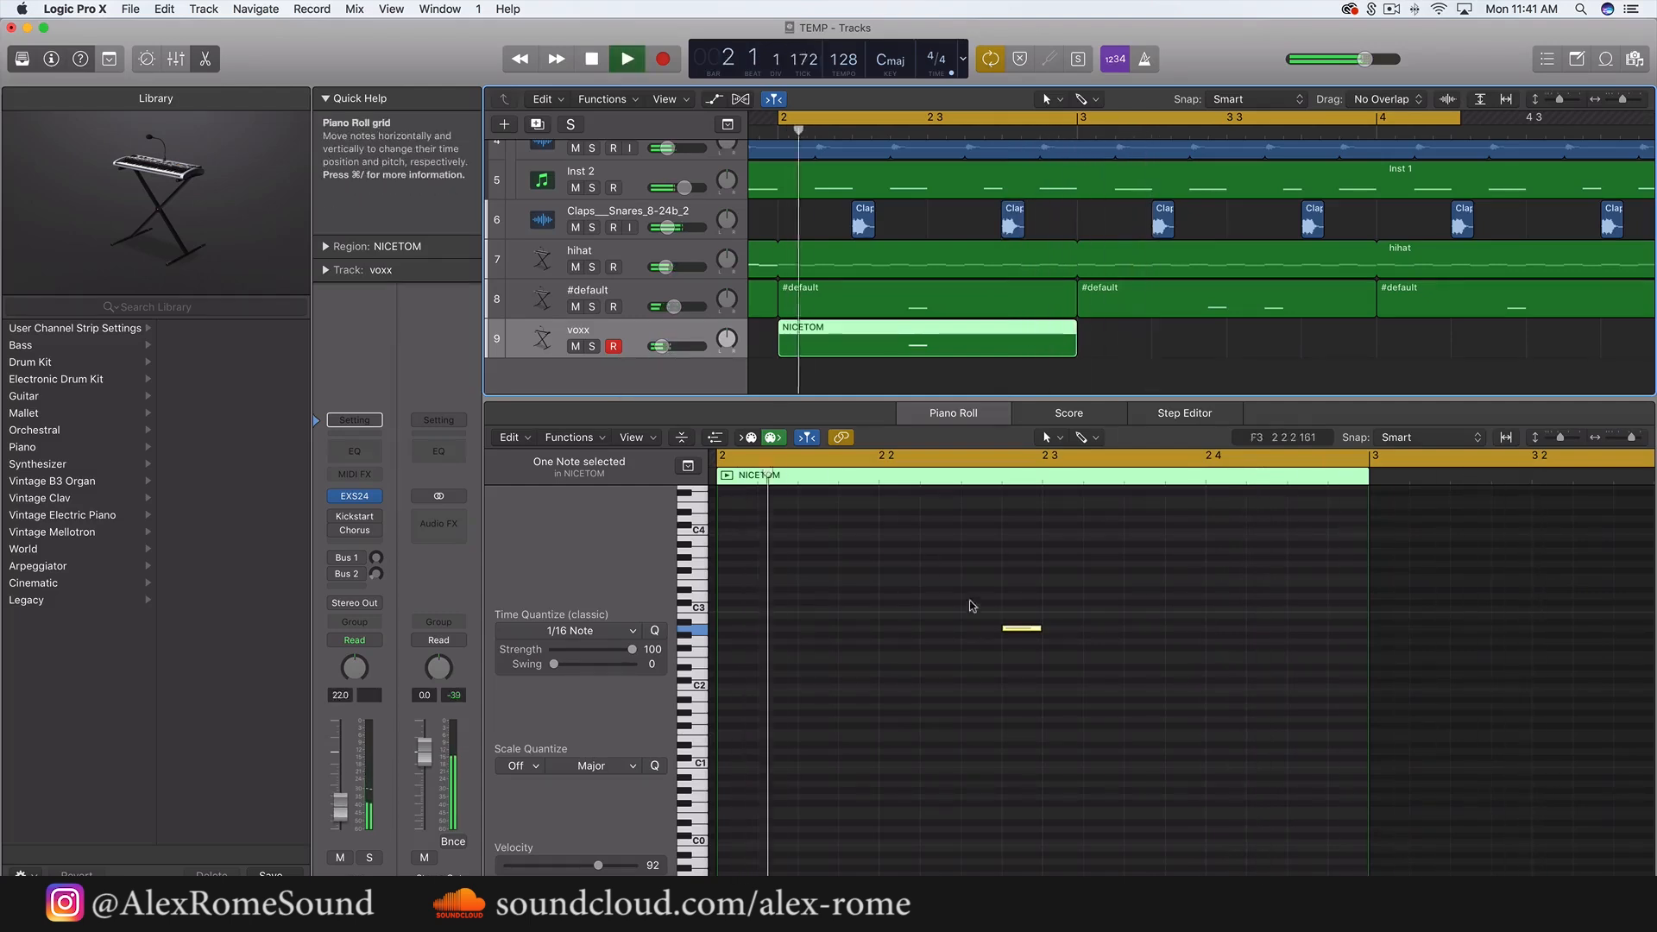
pyautogui.moveTo(1018, 628); pyautogui.dragTo(1018, 615)
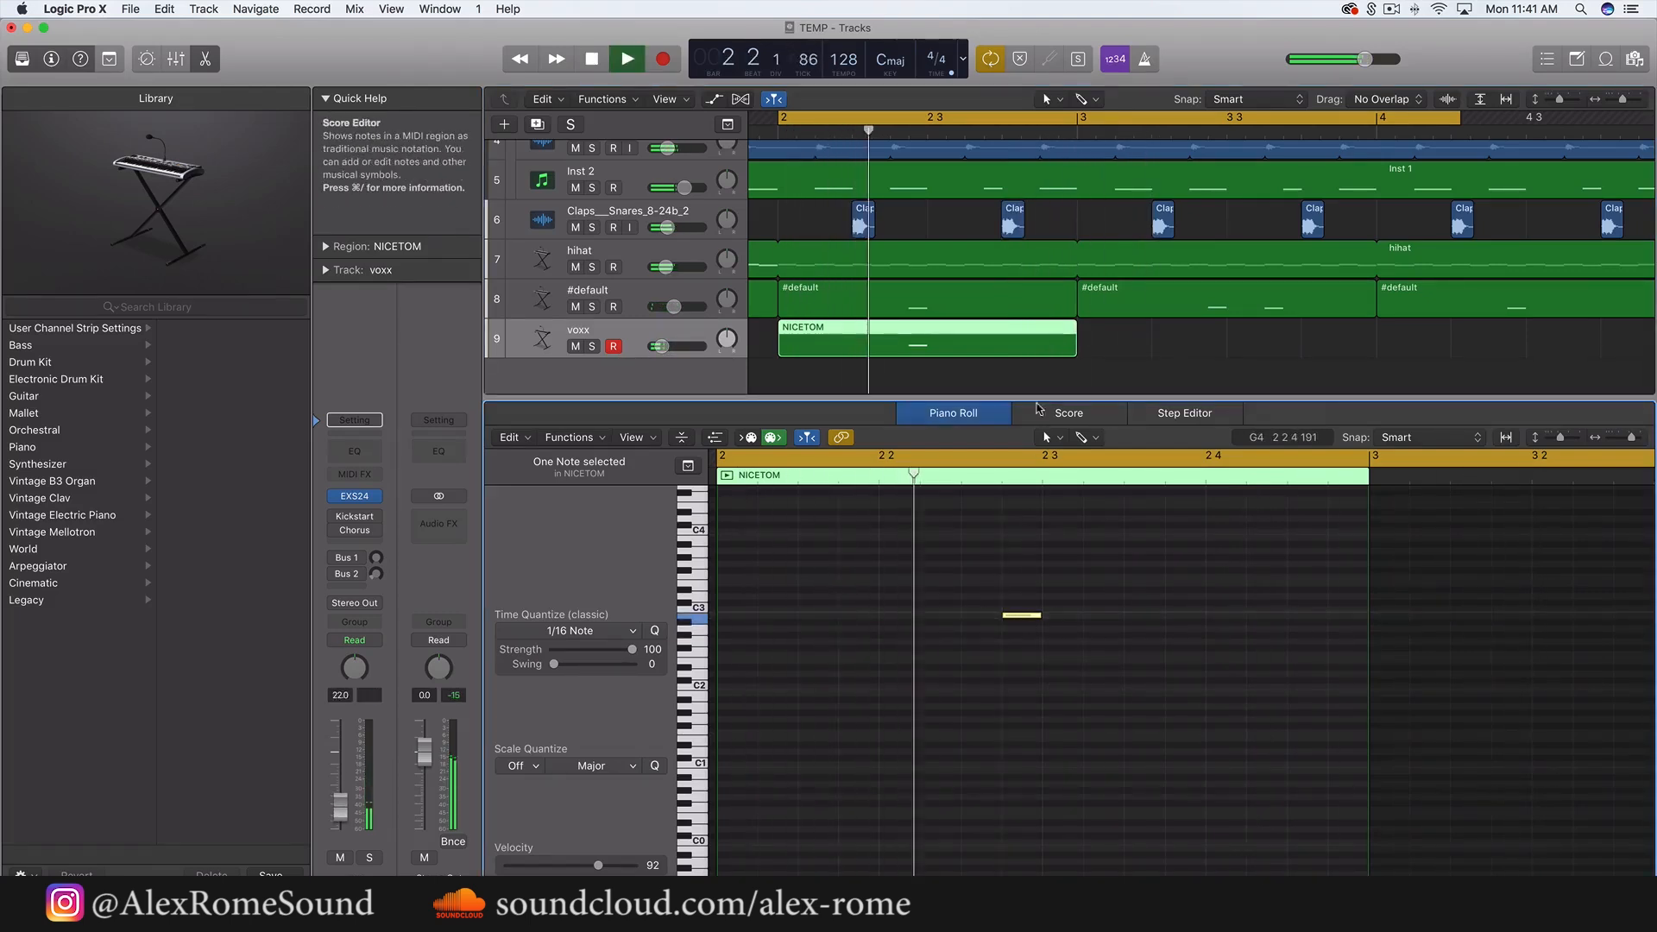
pyautogui.scroll(-5, 994, 315)
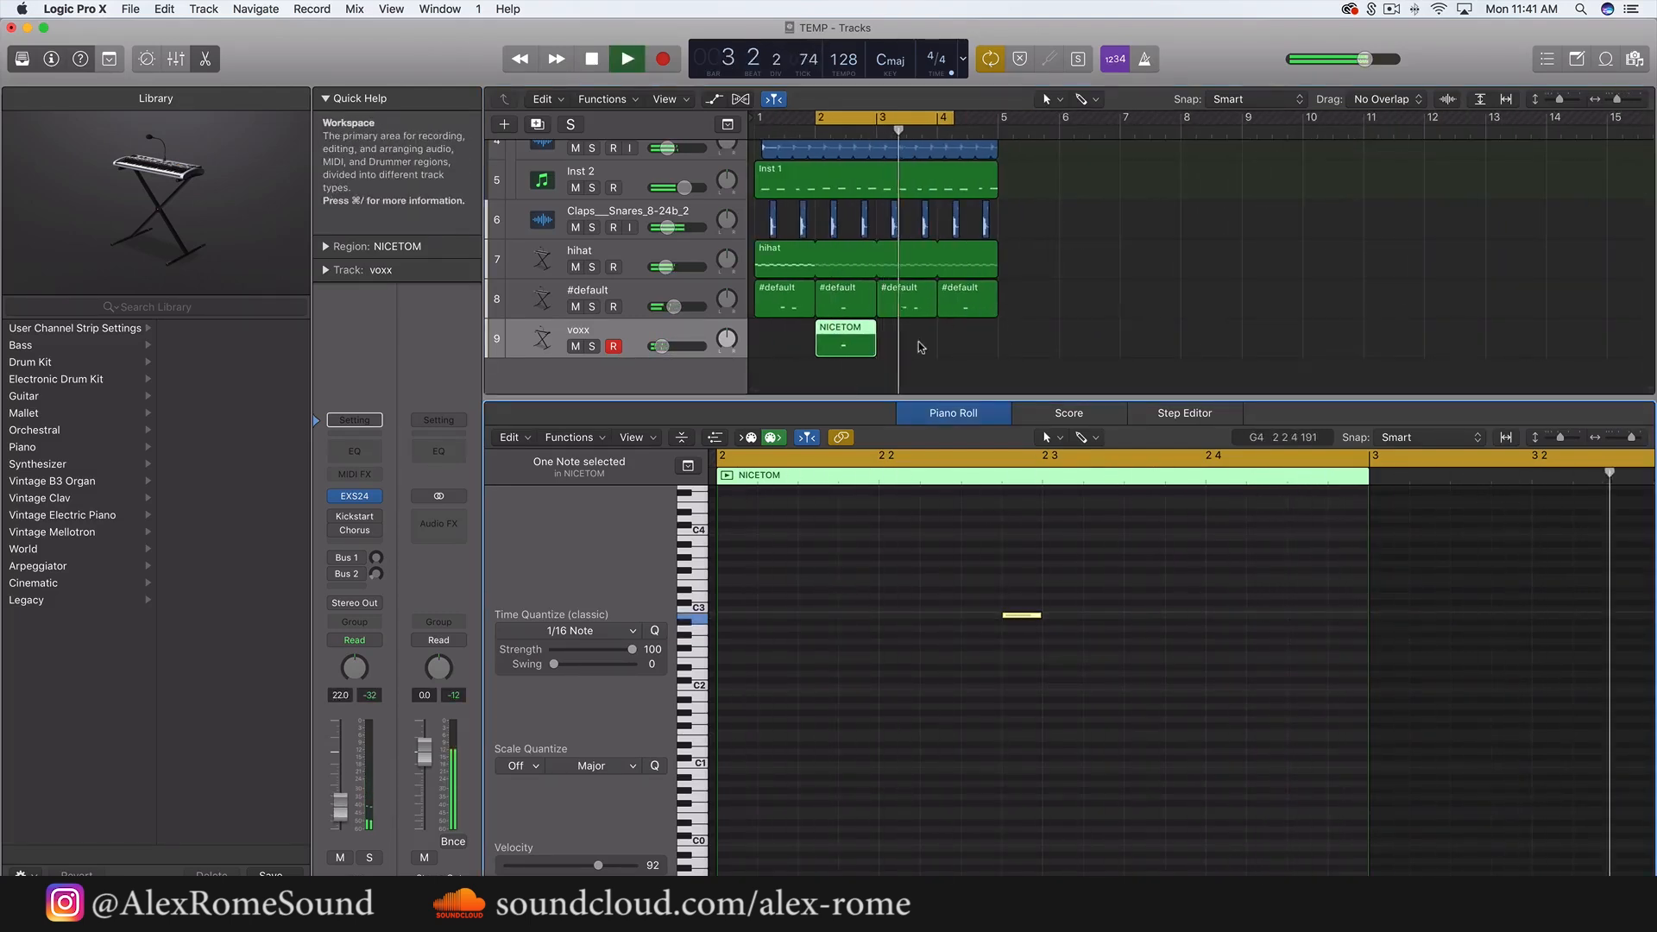
pyautogui.press('space')
pyautogui.moveTo(919, 347); pyautogui.dragTo(859, 340)
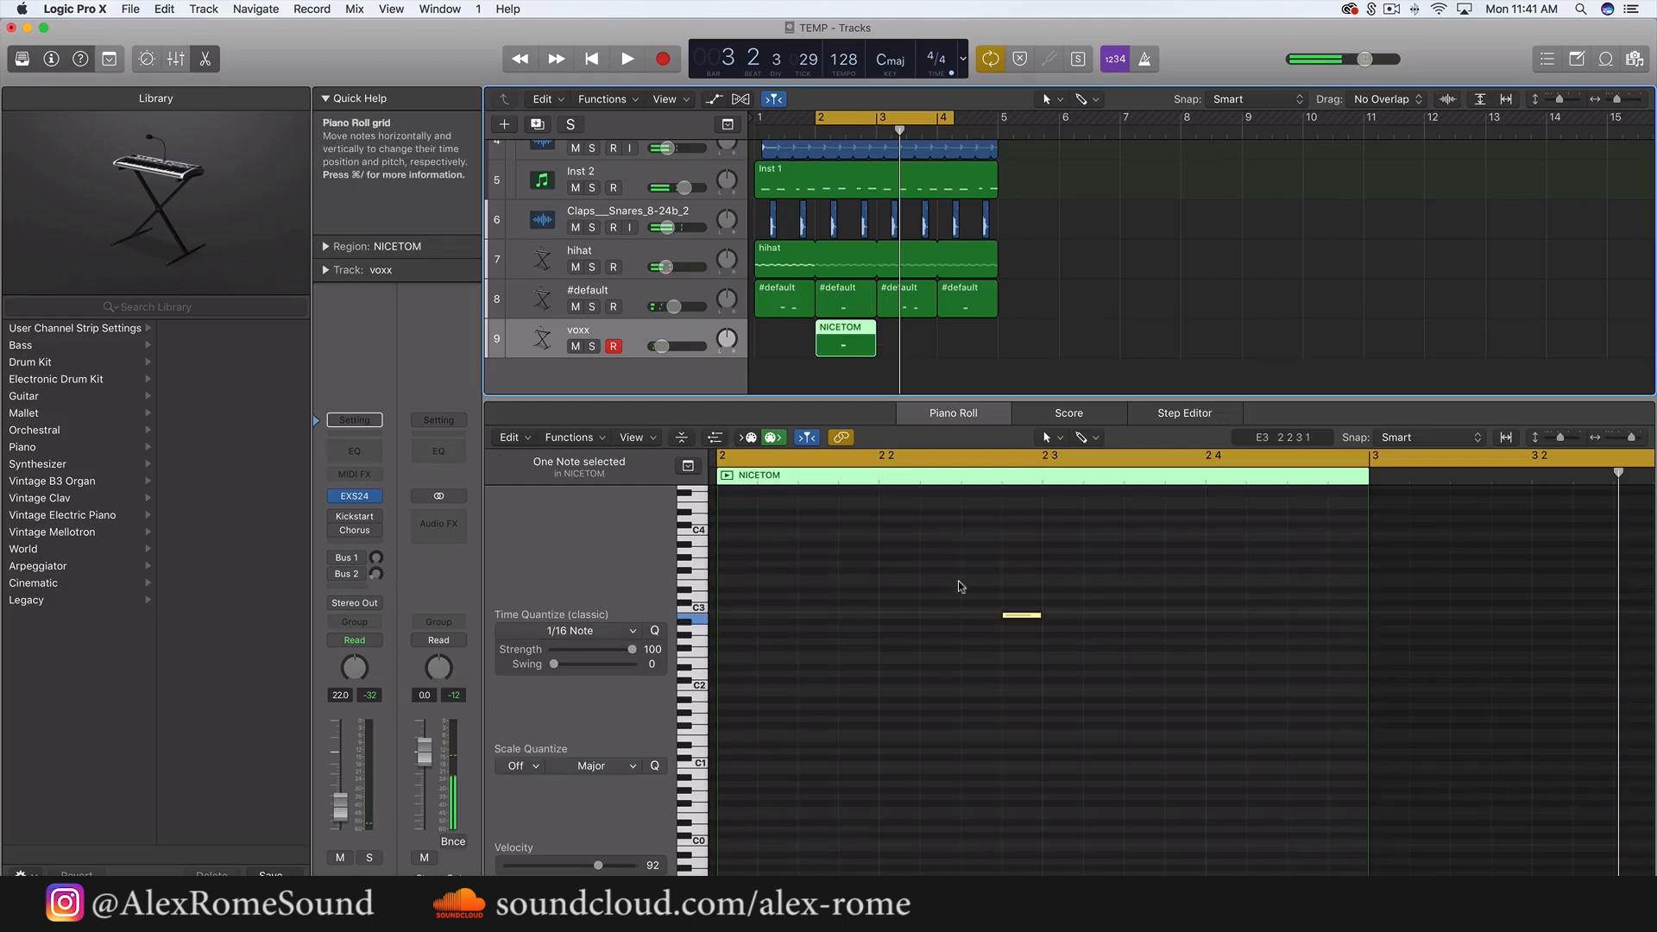
pyautogui.click(1026, 621)
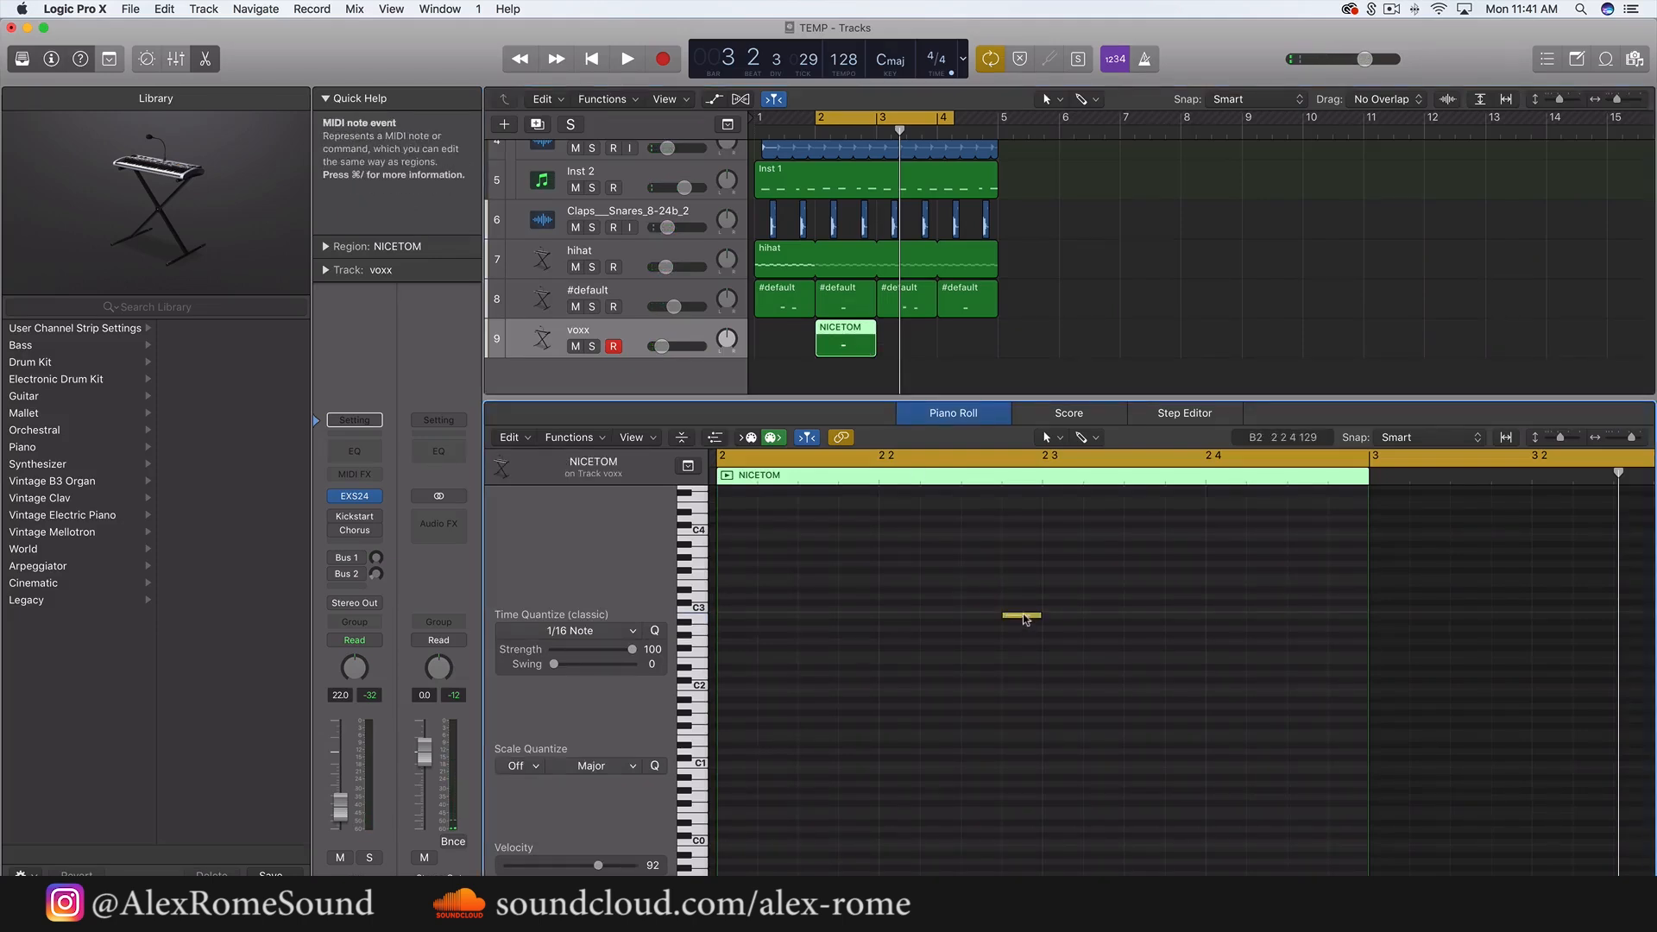
pyautogui.moveTo(1026, 620); pyautogui.dragTo(1024, 600)
pyautogui.press('space')
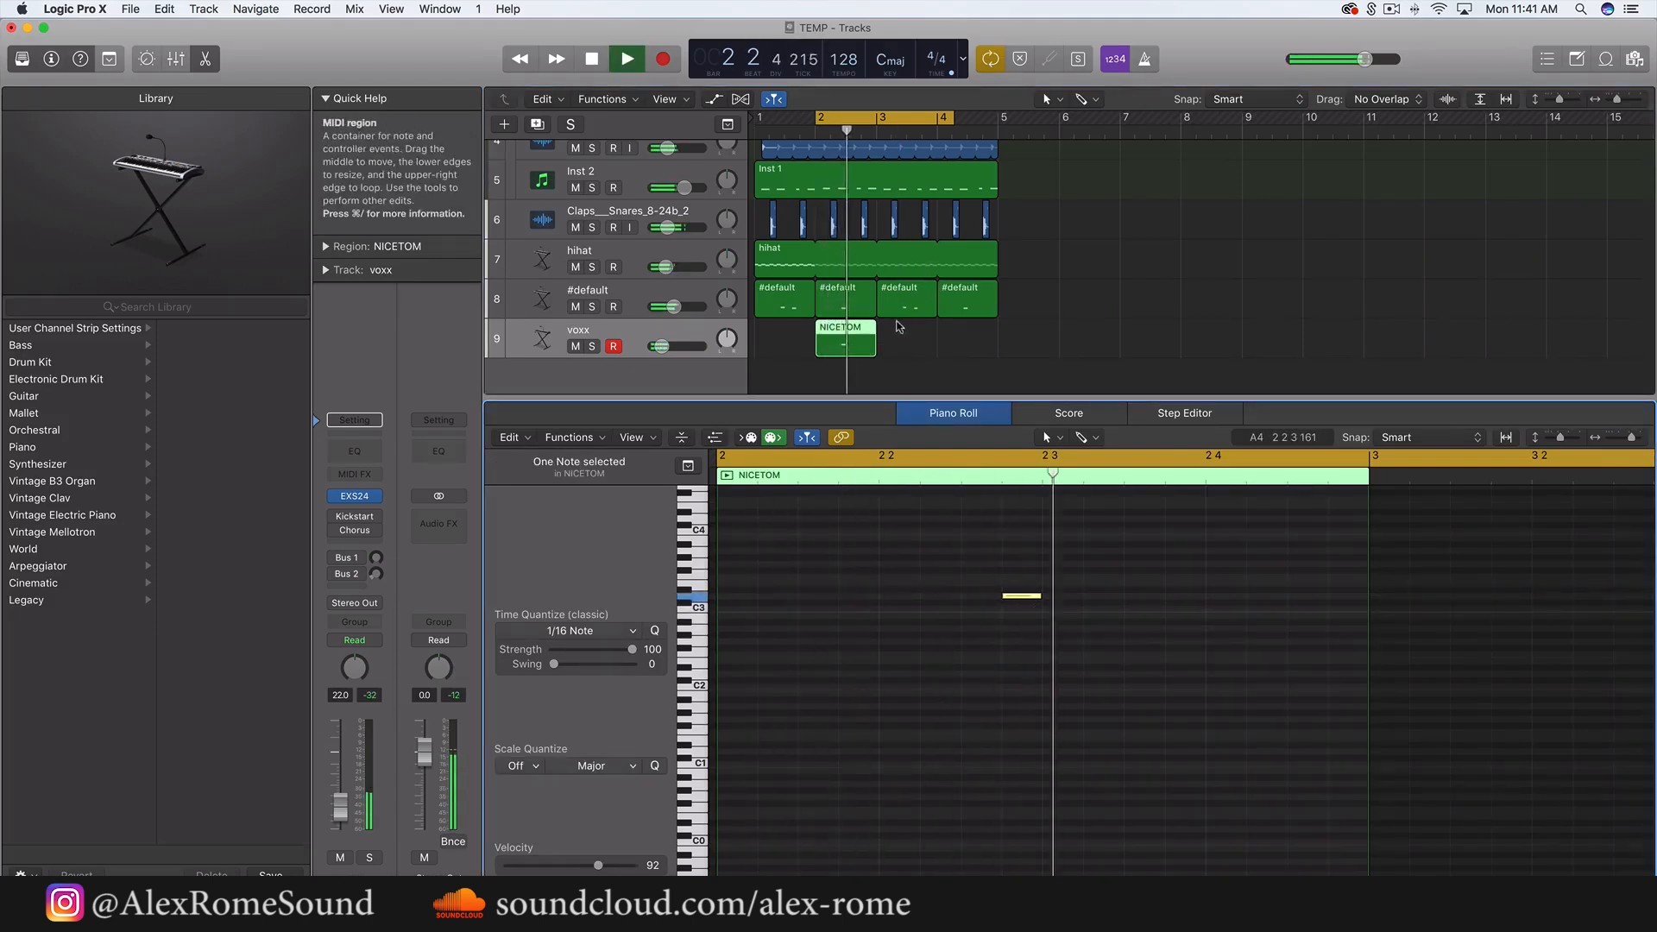
# - Copy the NICETOM region to bar 4, extend the cycle over bars 1 to 4 and play it
pyautogui.moveTo(898, 329); pyautogui.dragTo(981, 345)
pyautogui.press('super+r')
pyautogui.press('space')
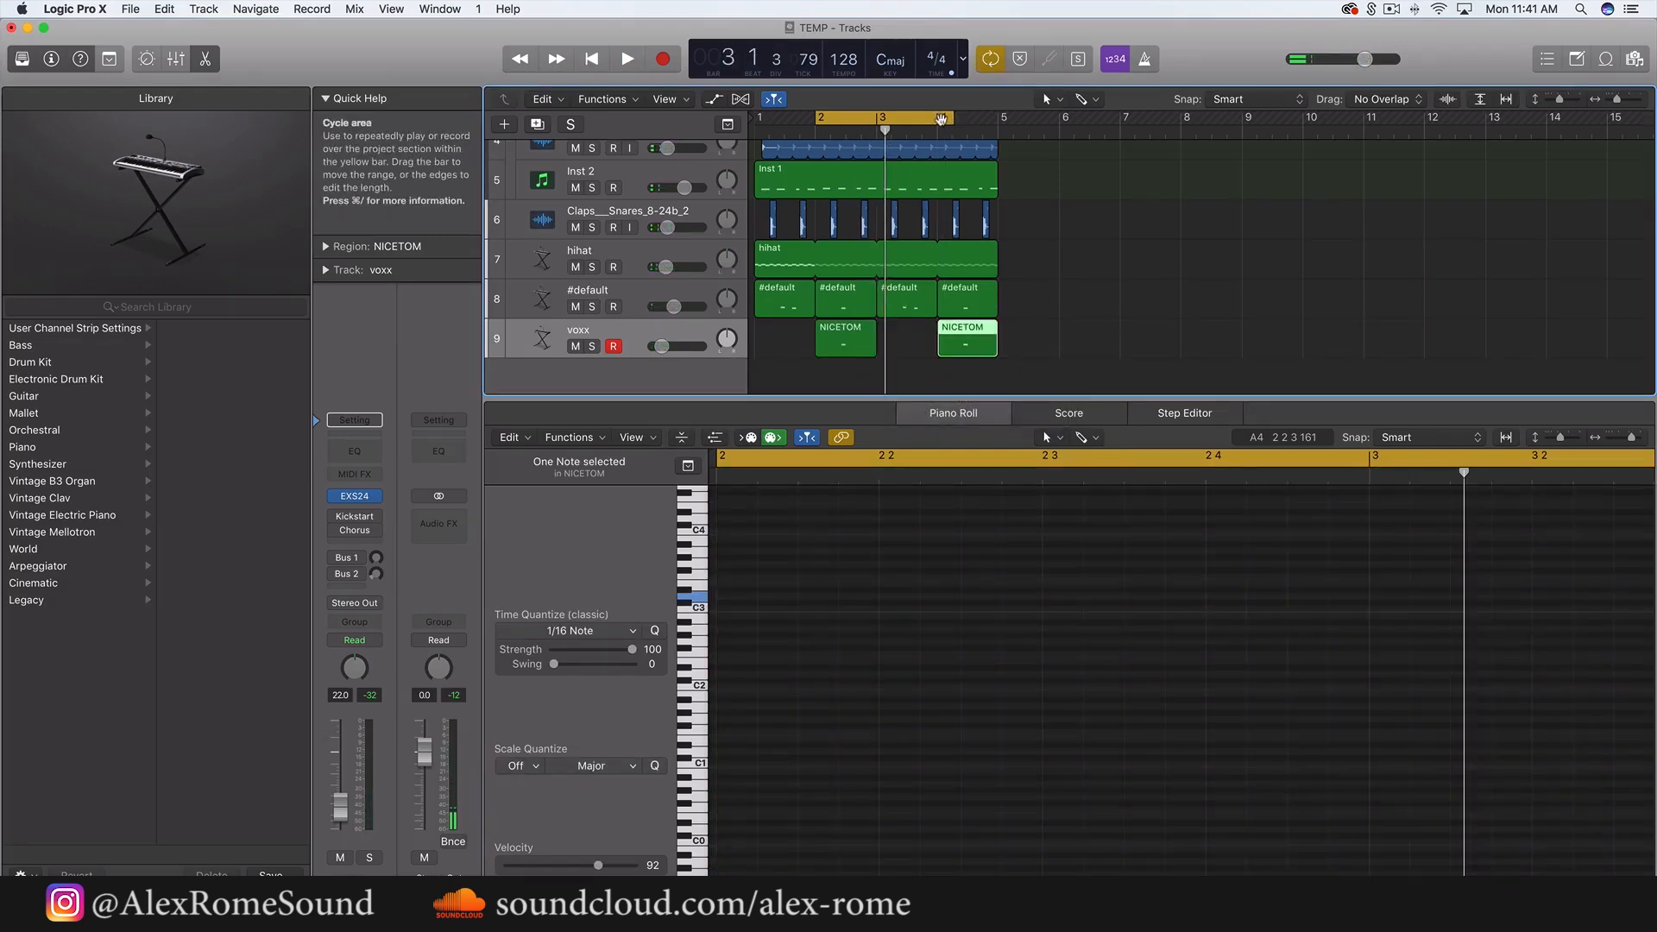
pyautogui.moveTo(999, 118); pyautogui.dragTo(486, 143)
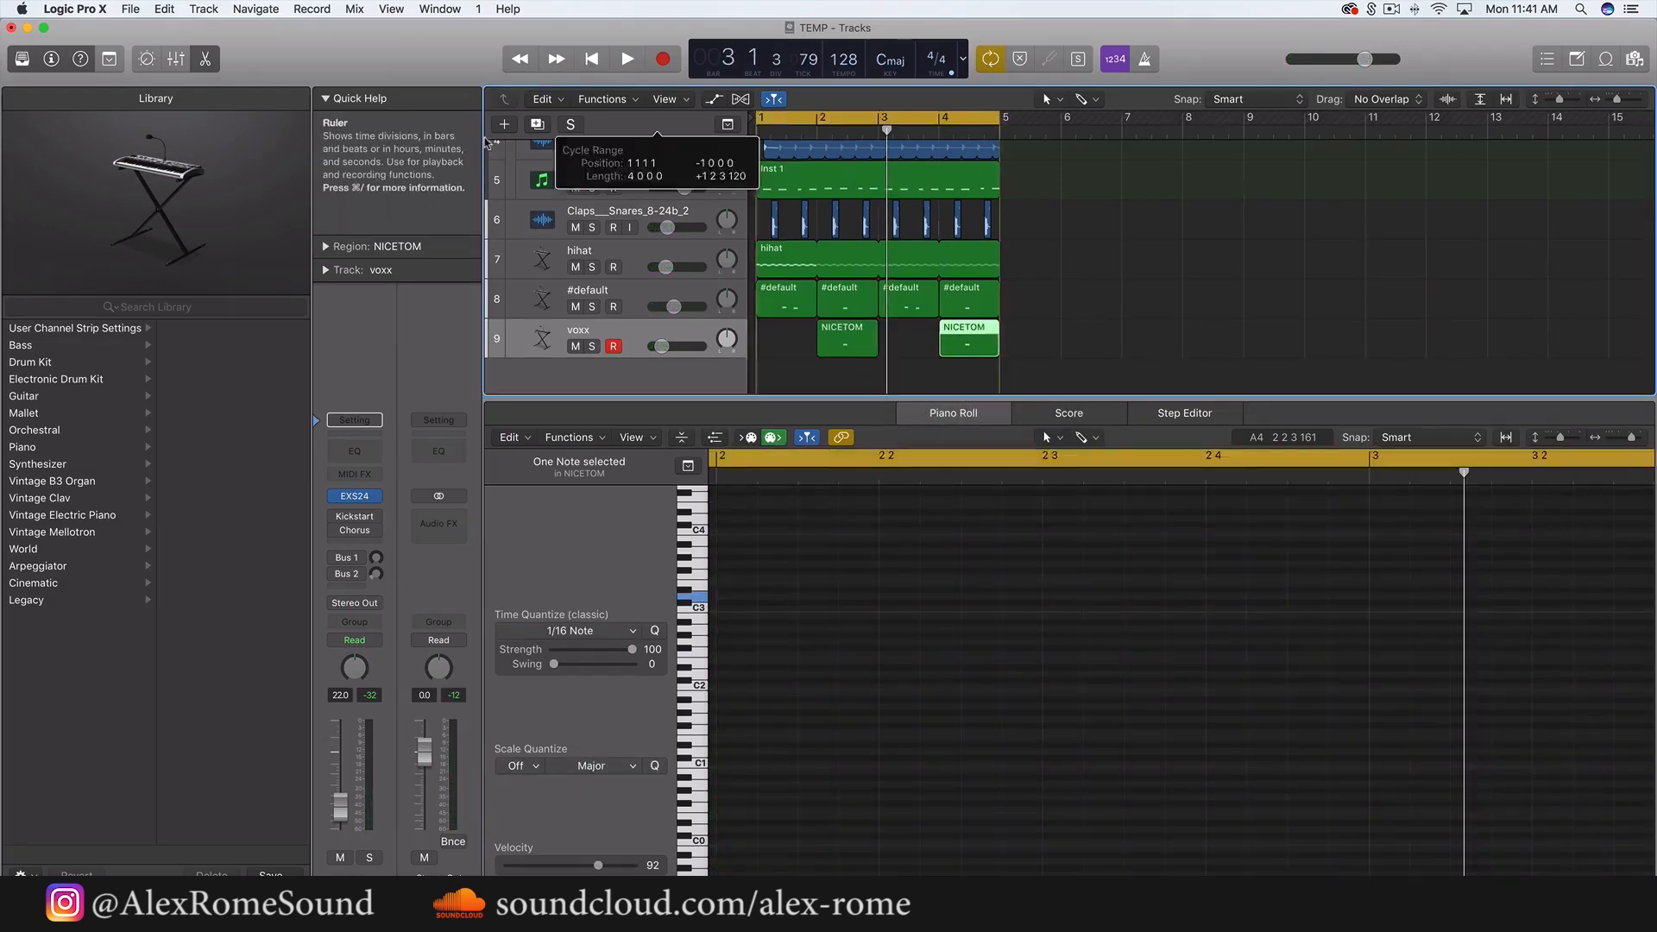
pyautogui.press('space')
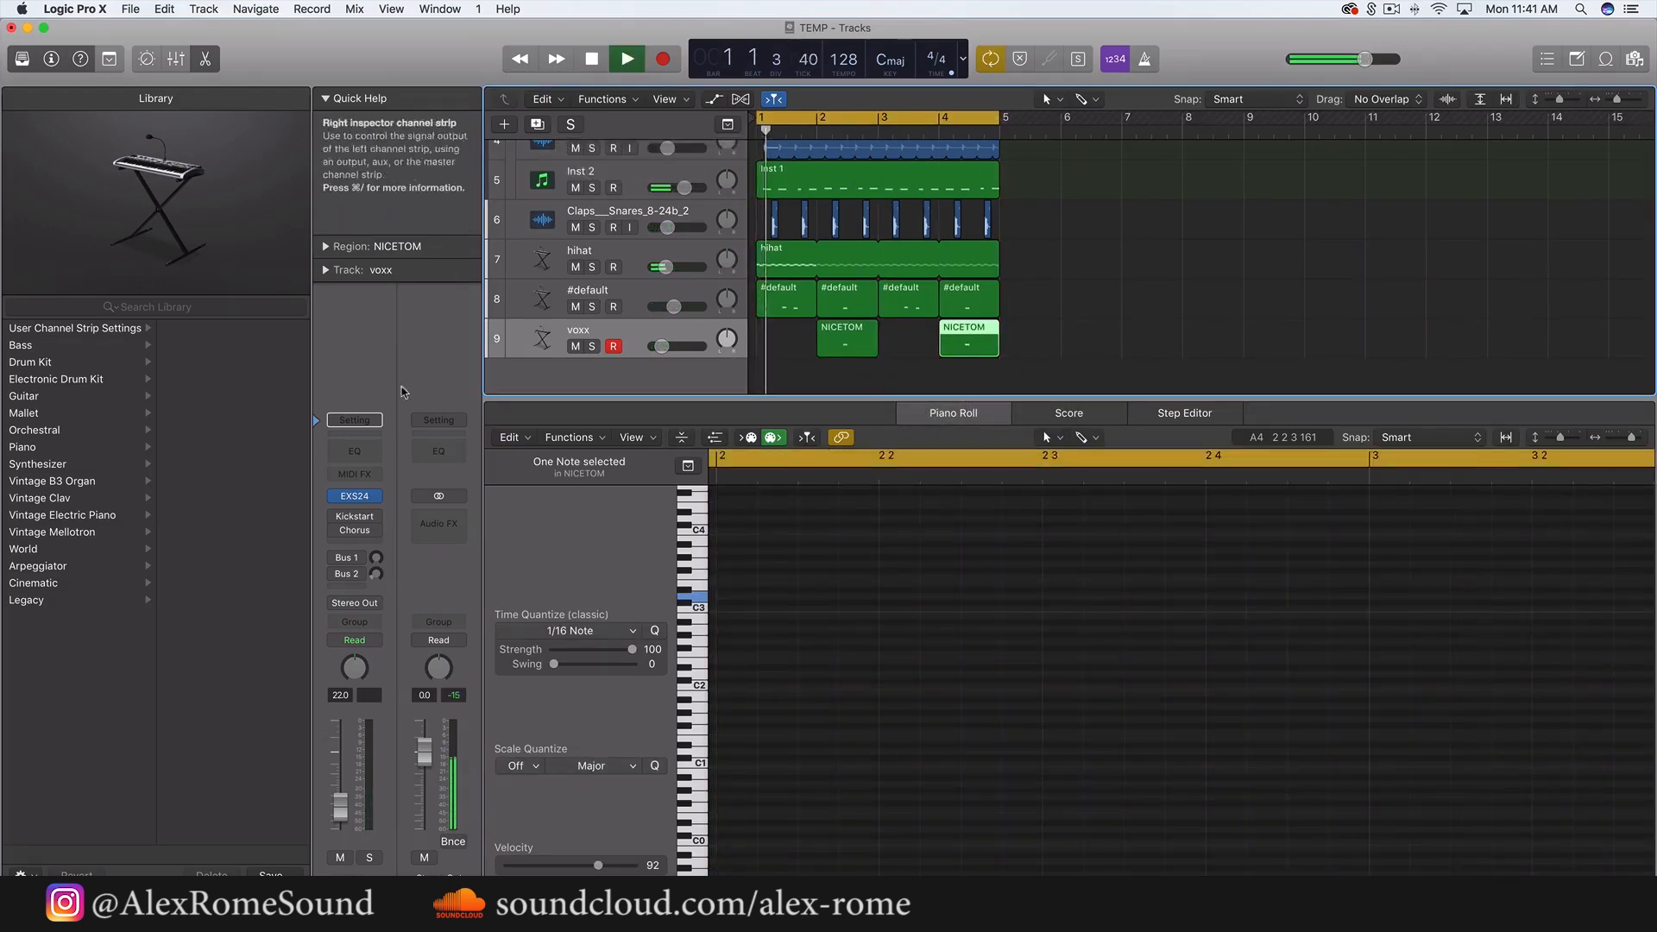
# - Insert the Xfer Records OTT compressor in stereo after Chorus on the voxx track and close its window
pyautogui.click(364, 543)
pyautogui.moveTo(485, 831)
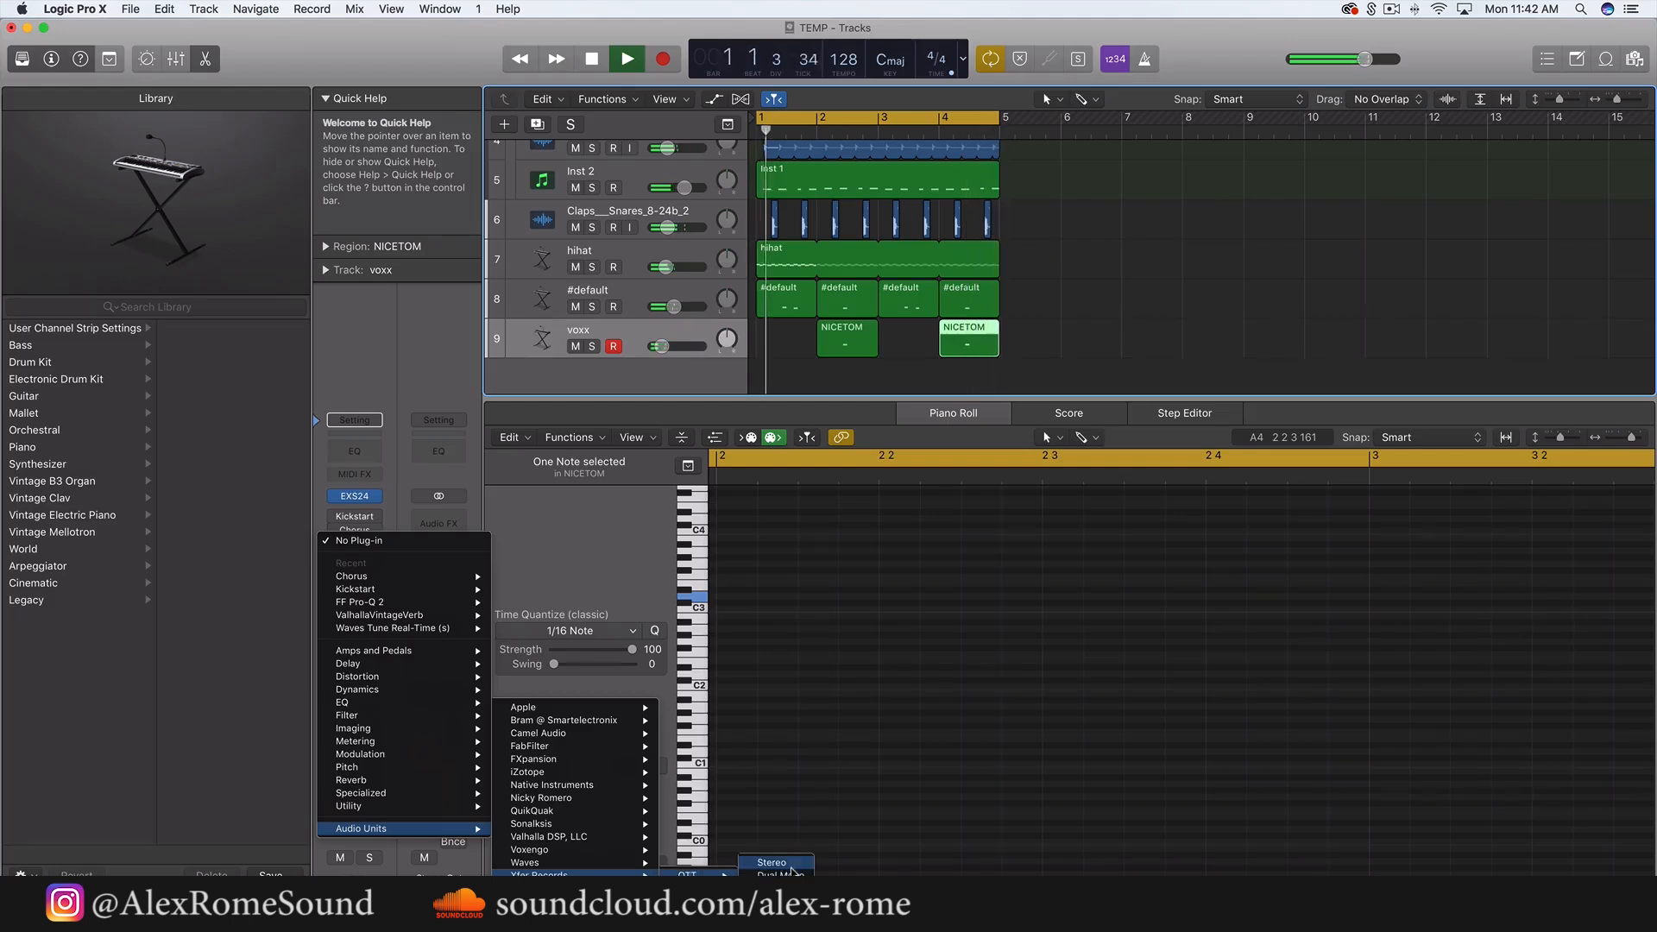
pyautogui.click(788, 866)
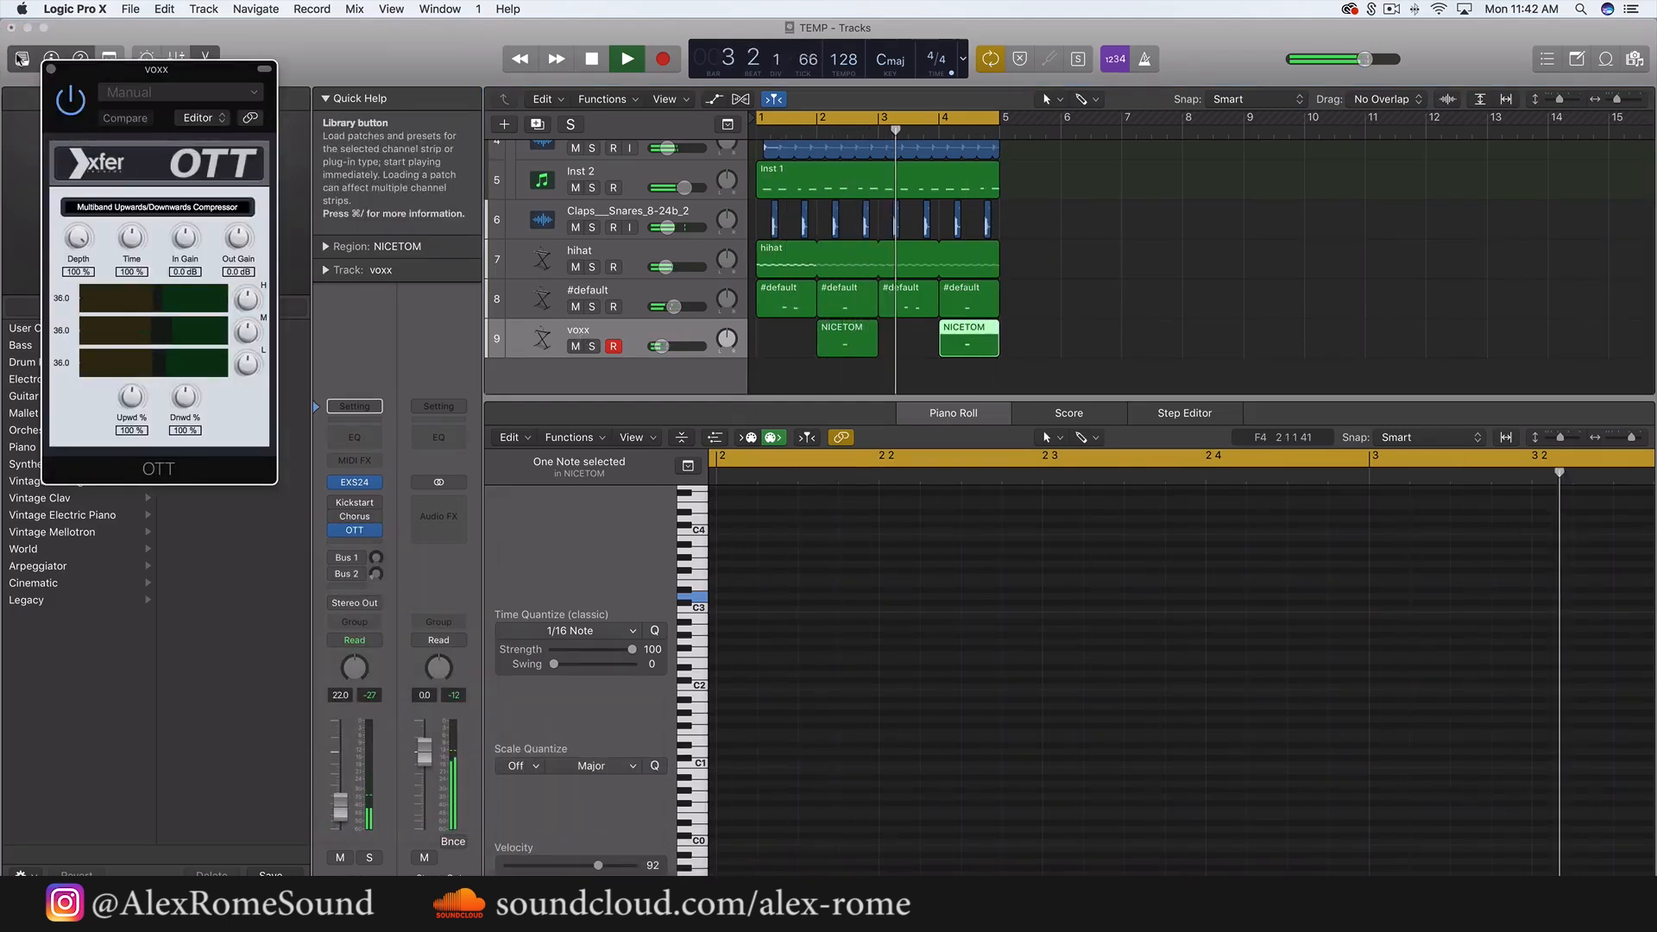
pyautogui.click(50, 70)
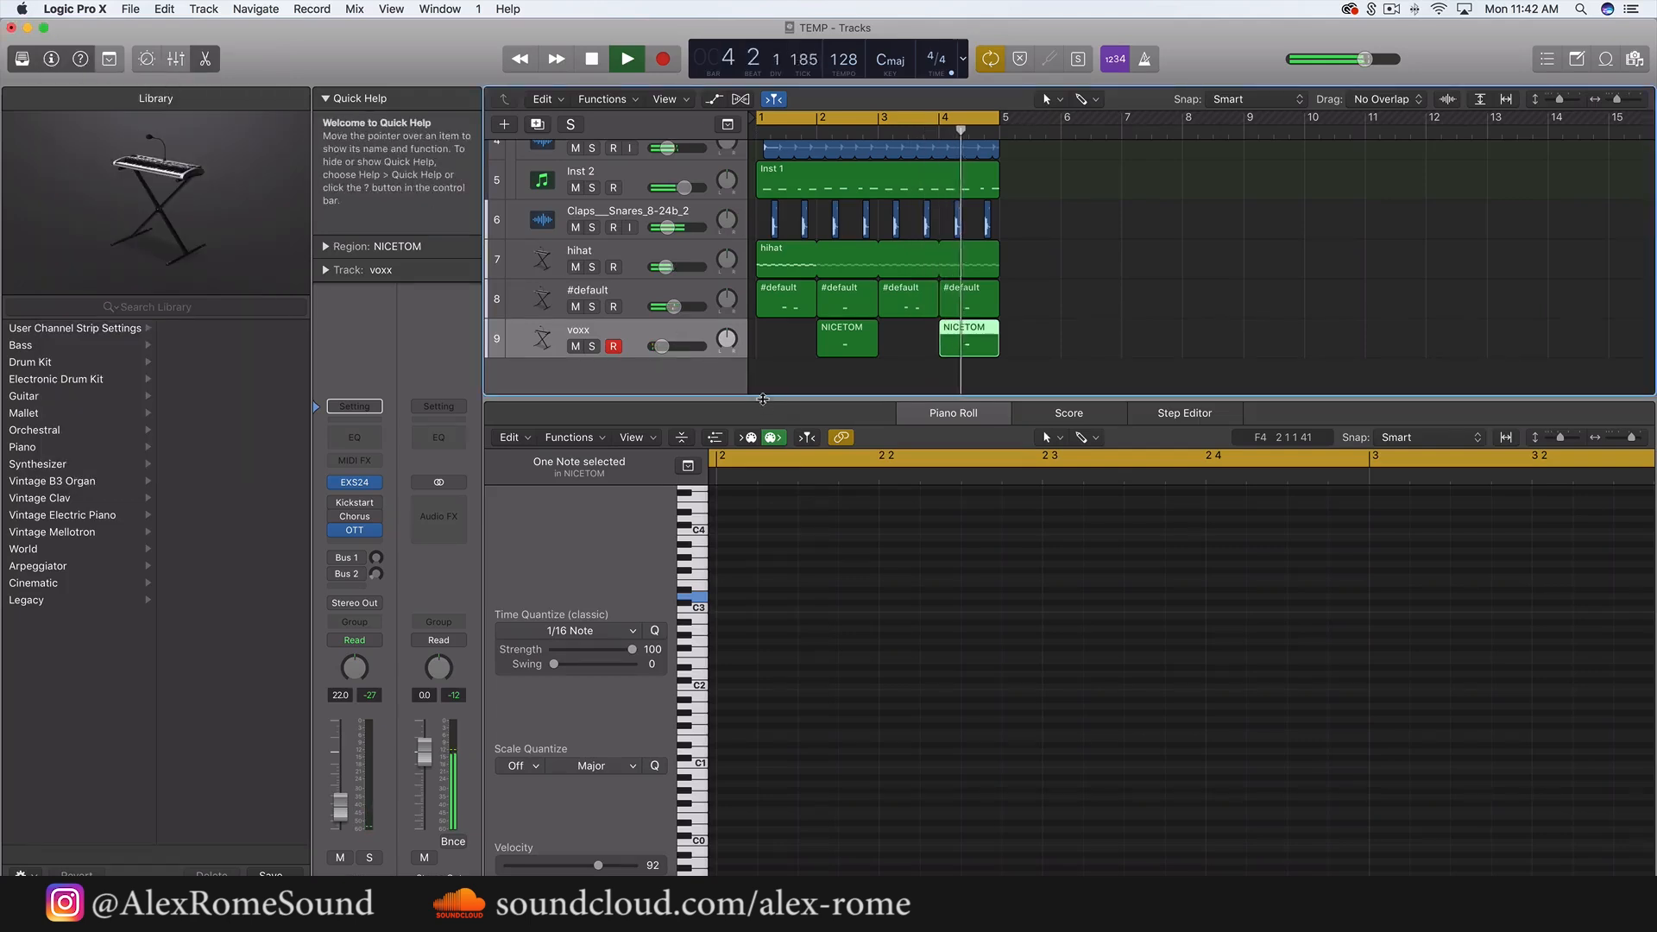
# - Stop playback, add a software instrument track below voxx and load Serum as its instrument
pyautogui.moveTo(763, 398); pyautogui.dragTo(763, 671)
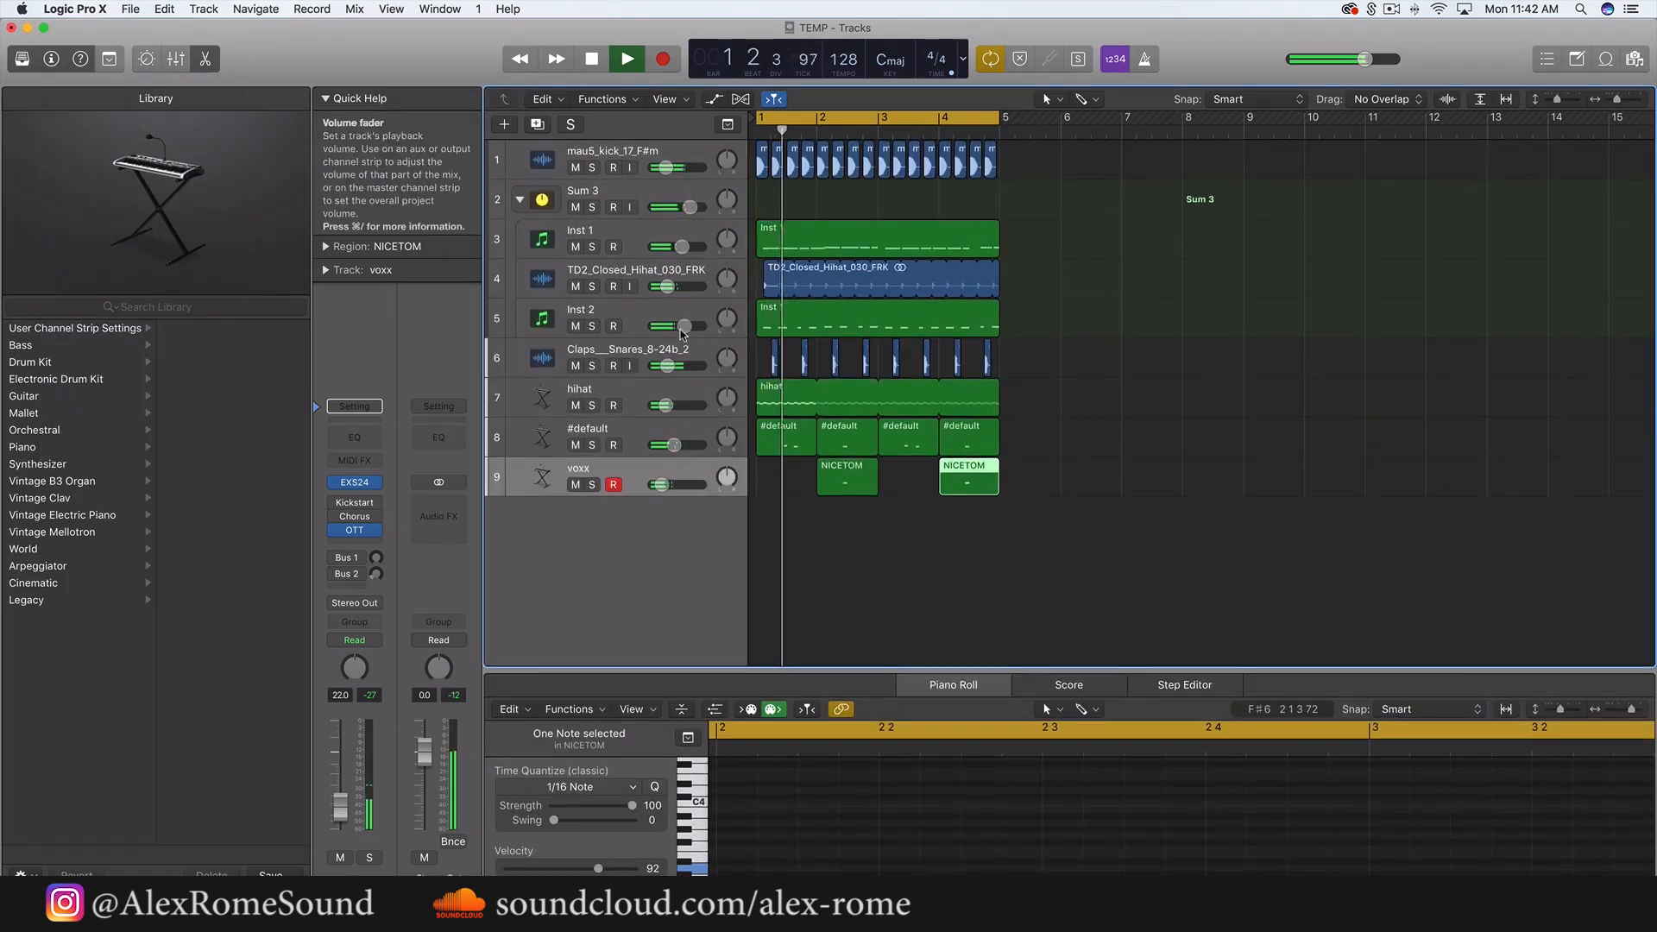
pyautogui.press('space')
pyautogui.click(640, 401)
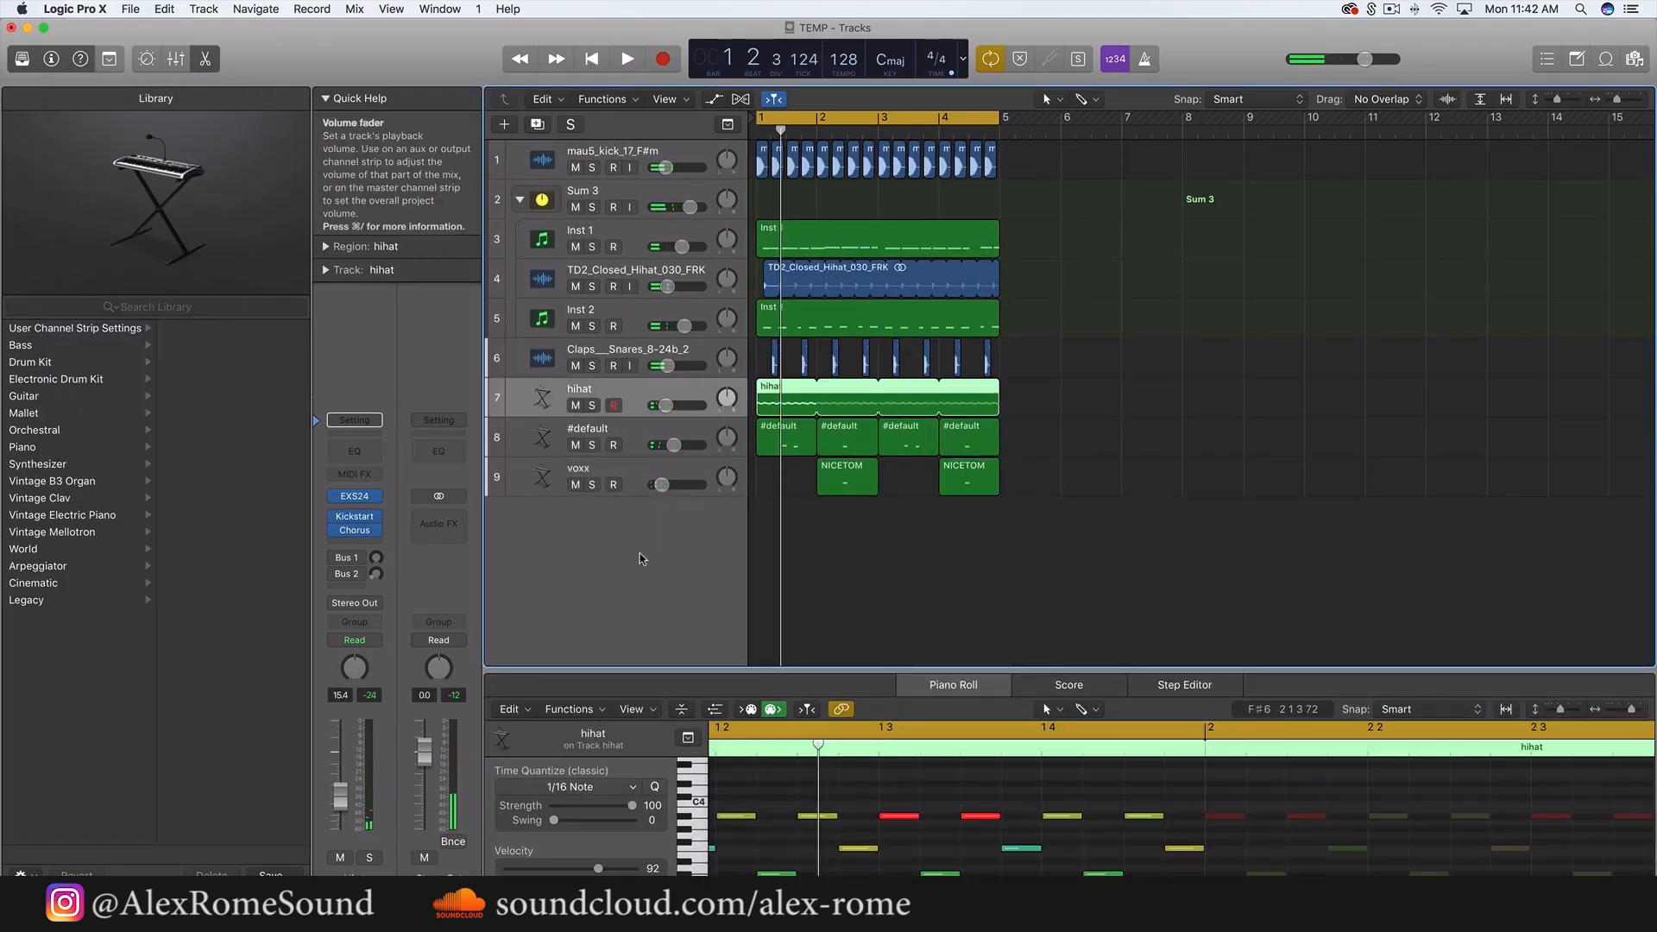
pyautogui.doubleClick(653, 578)
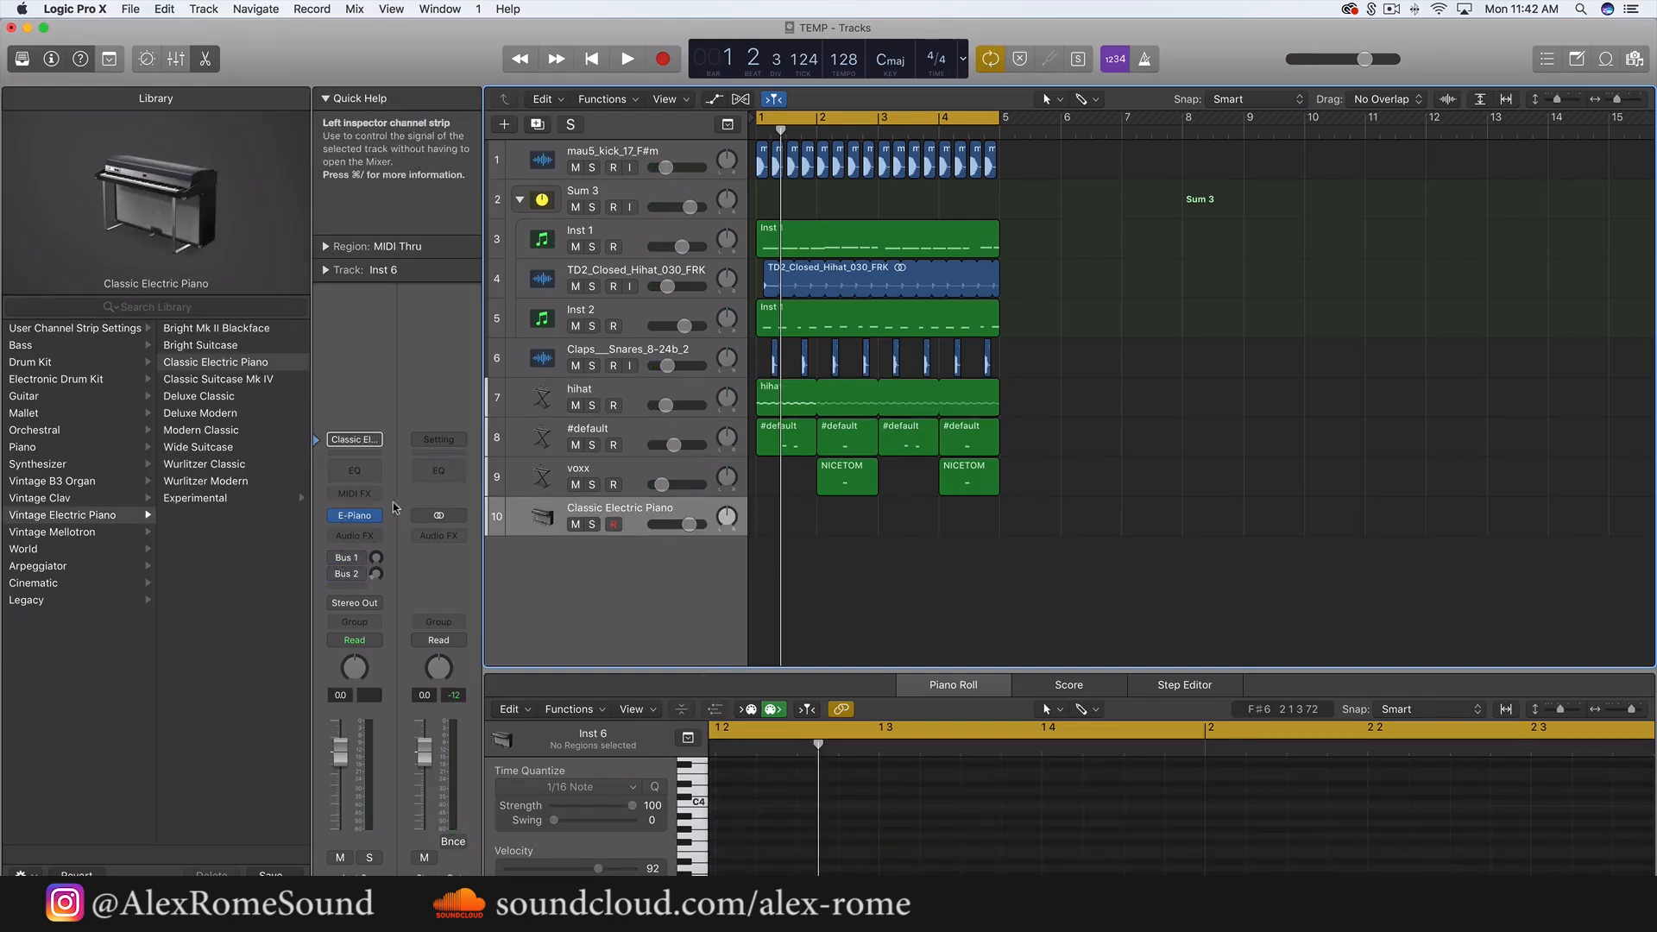
pyautogui.click(362, 439)
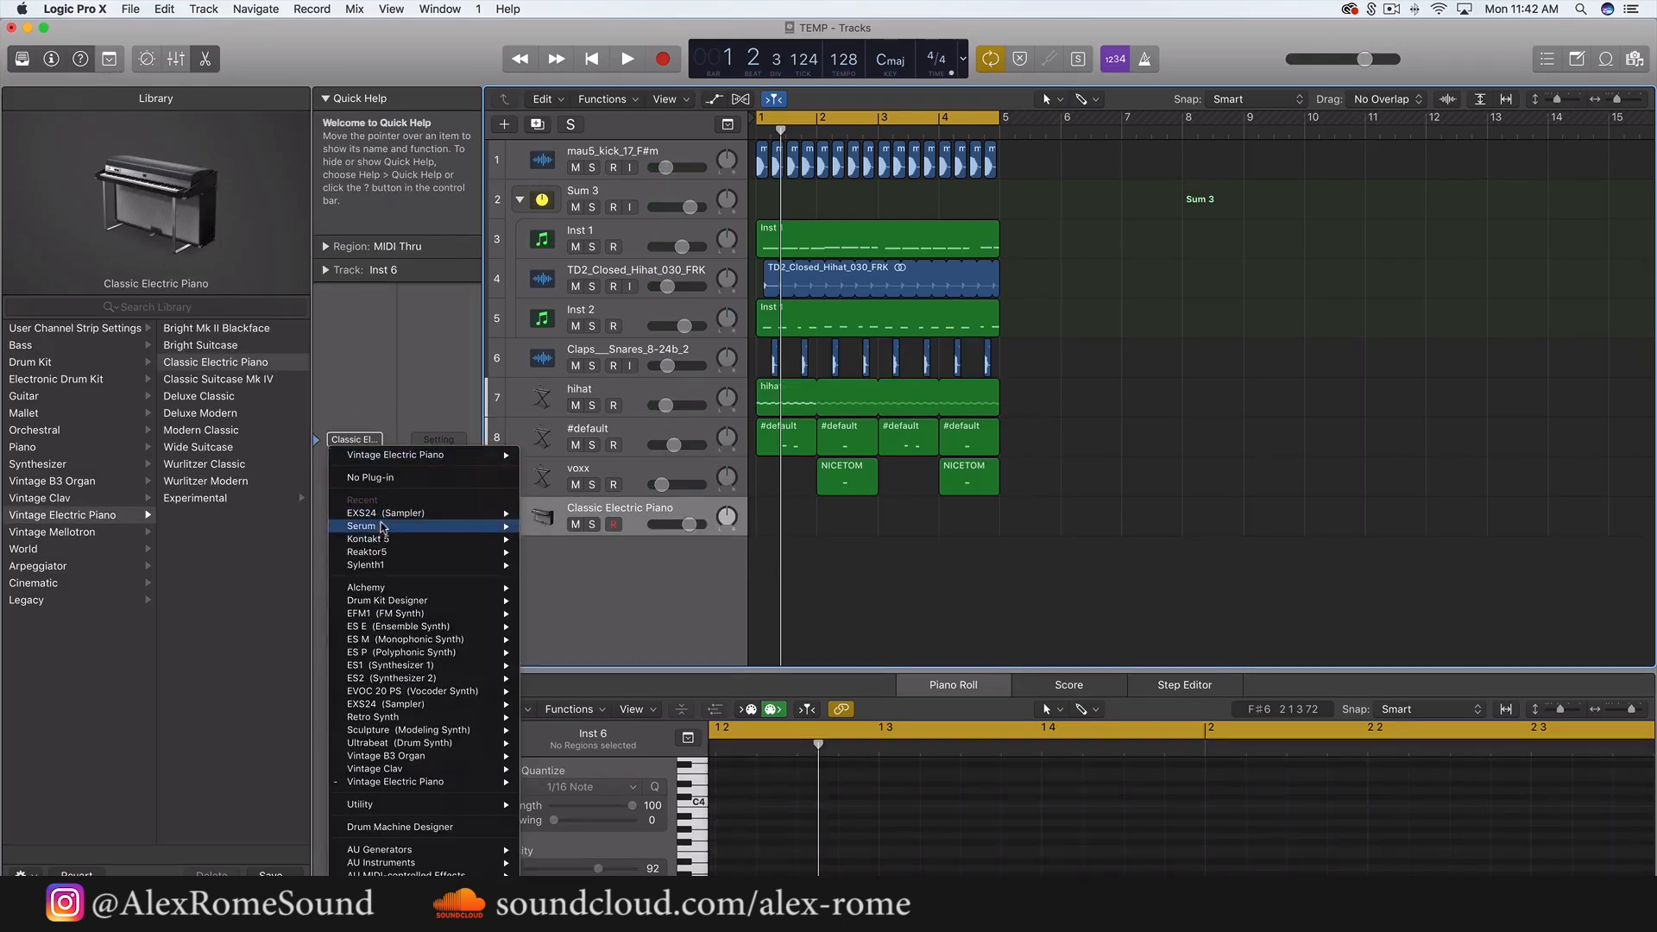
pyautogui.click(551, 526)
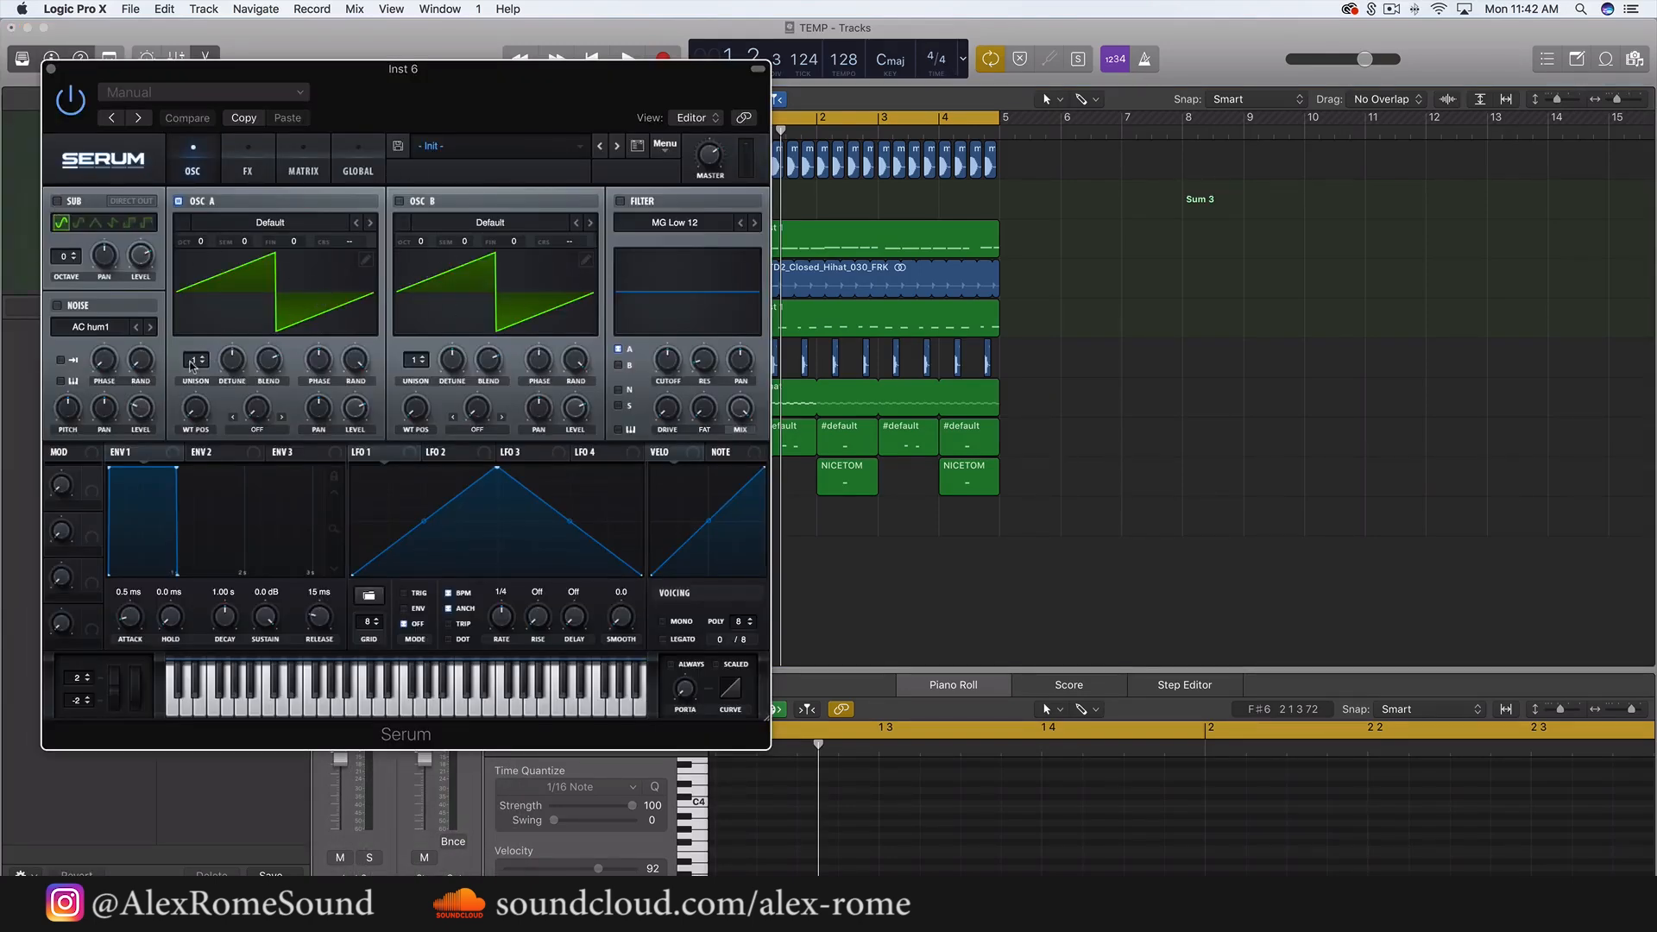
# - Set Serum's OSC A unison to 14, ENV 1 decay to 309 ms with sustain fully down, and track volume to -14.6 dB
pyautogui.moveTo(191, 365)
pyautogui.mouseDown()
pyautogui.moveTo(187, 350)
pyautogui.moveTo(191, 362)
pyautogui.mouseUp()
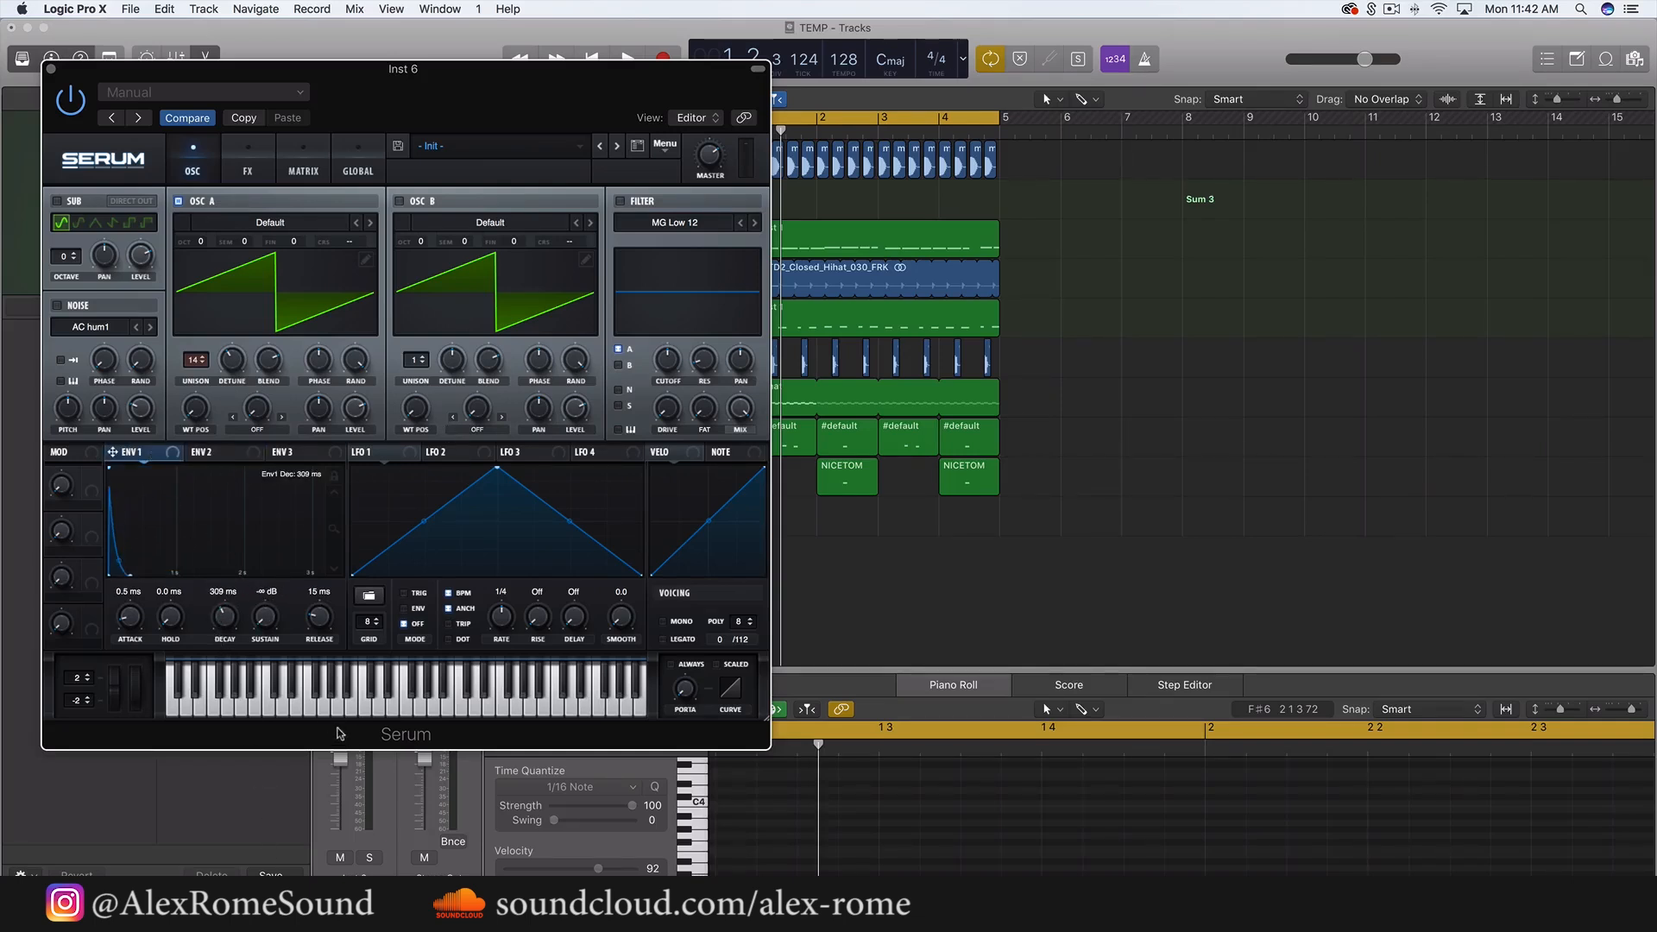
pyautogui.moveTo(340, 763); pyautogui.dragTo(340, 787)
pyautogui.click(427, 711)
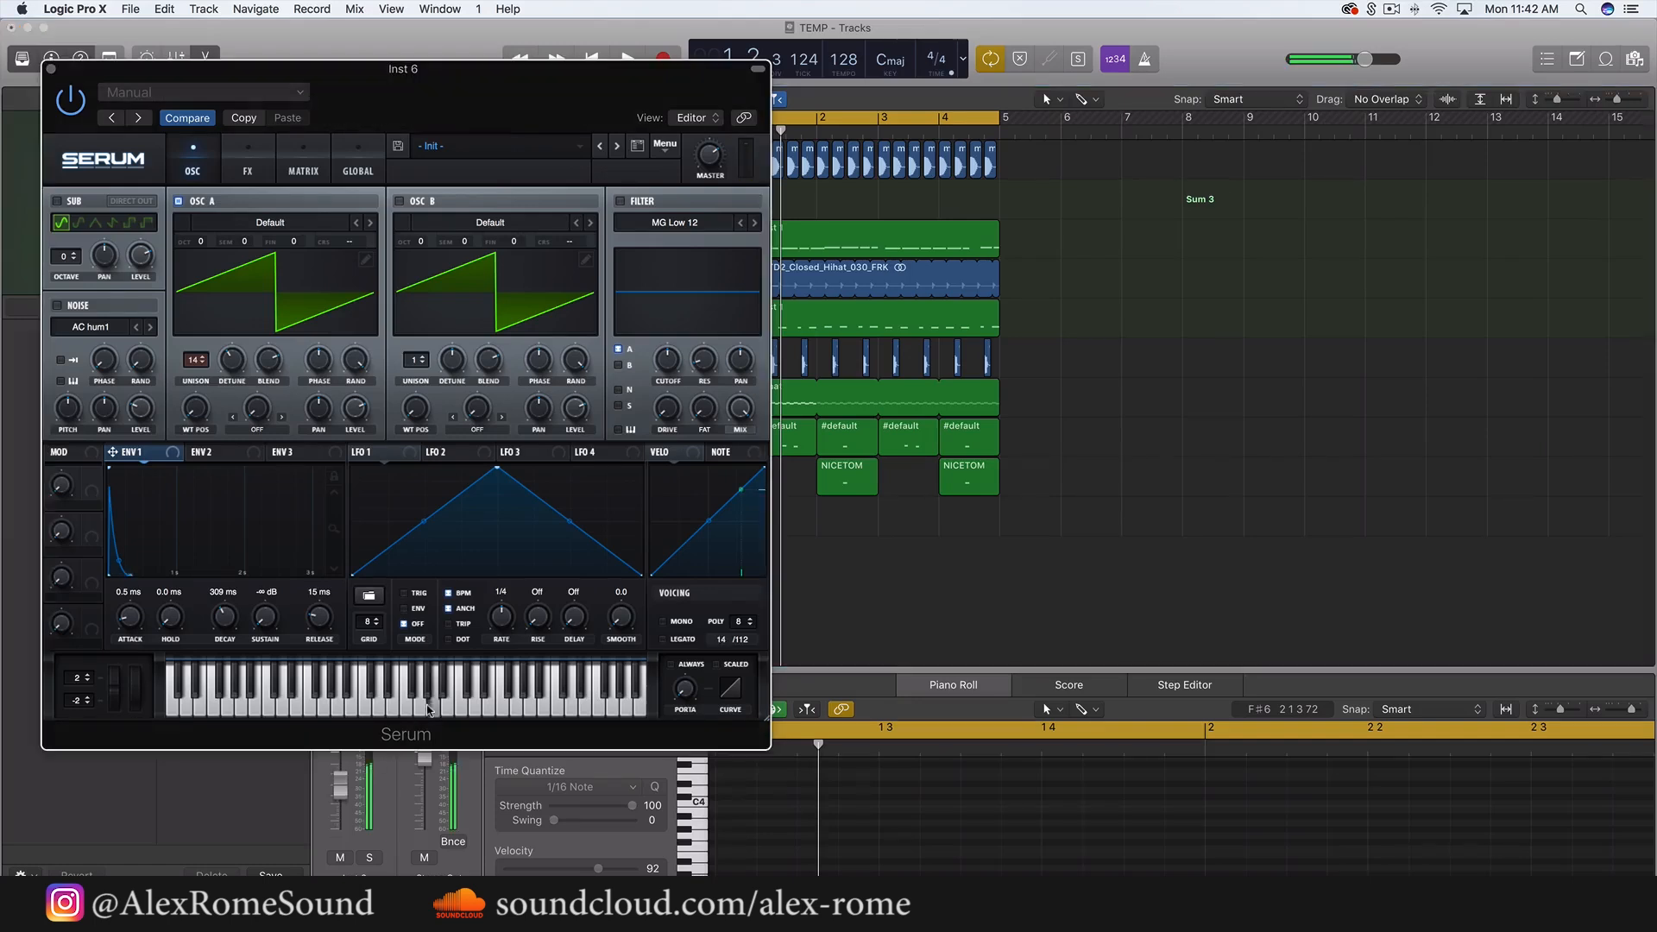
pyautogui.click(337, 808)
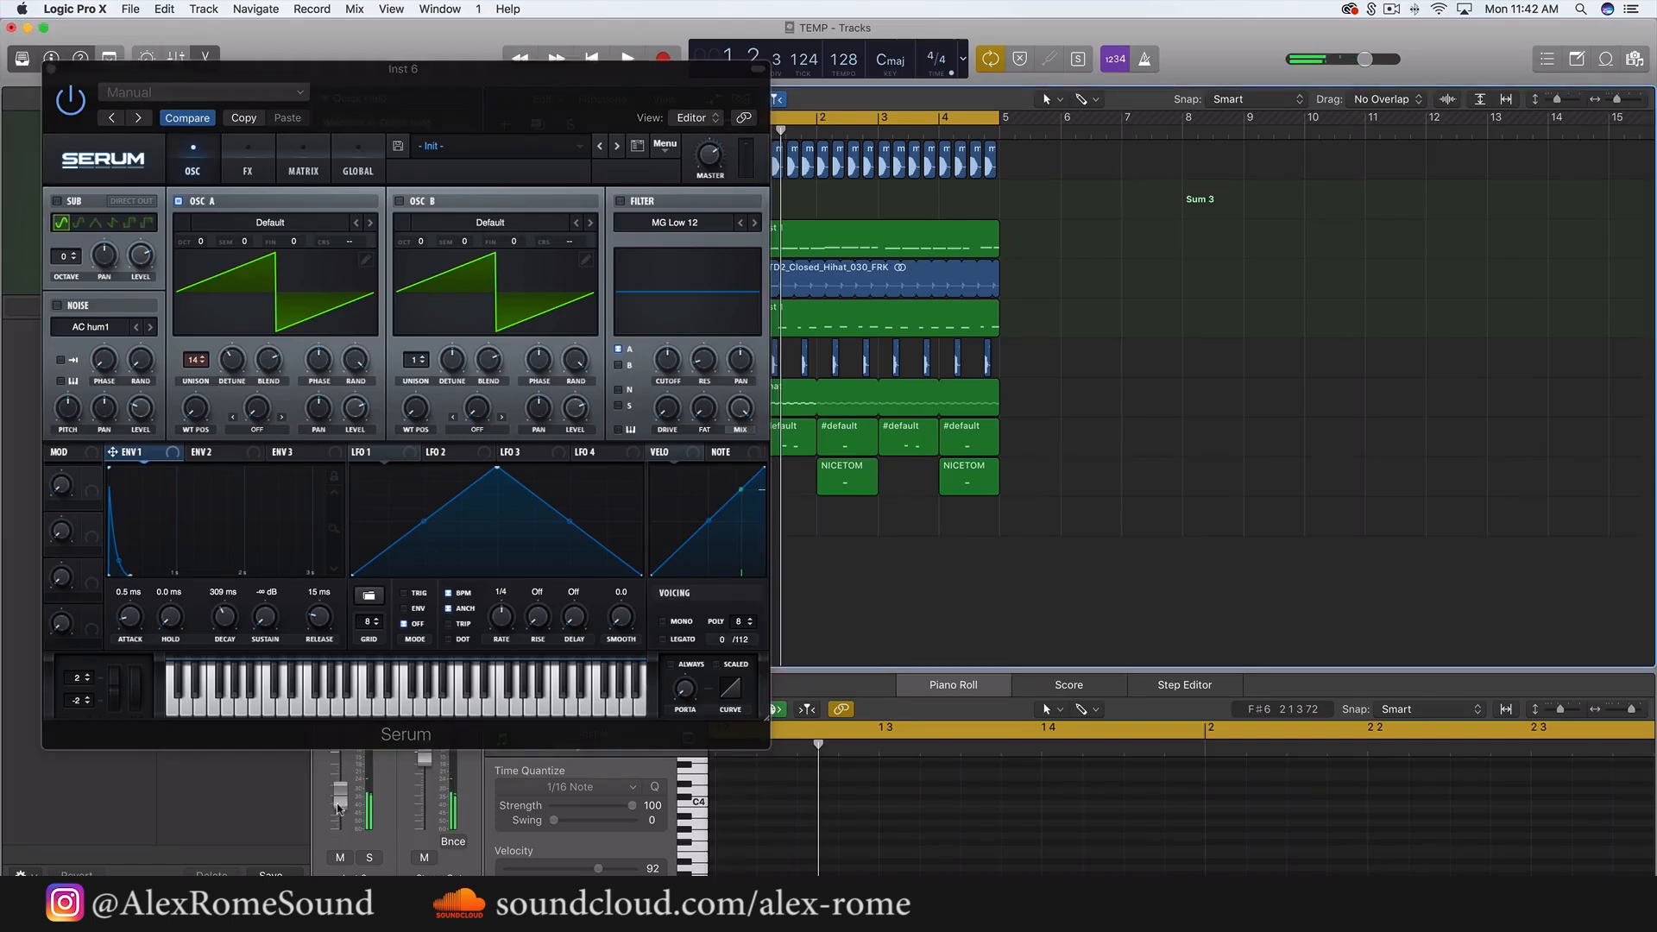
# - Enable Serum's MG Low 12 filter with the cutoff at about 2297 Hz and close the plug-in window
pyautogui.click(620, 202)
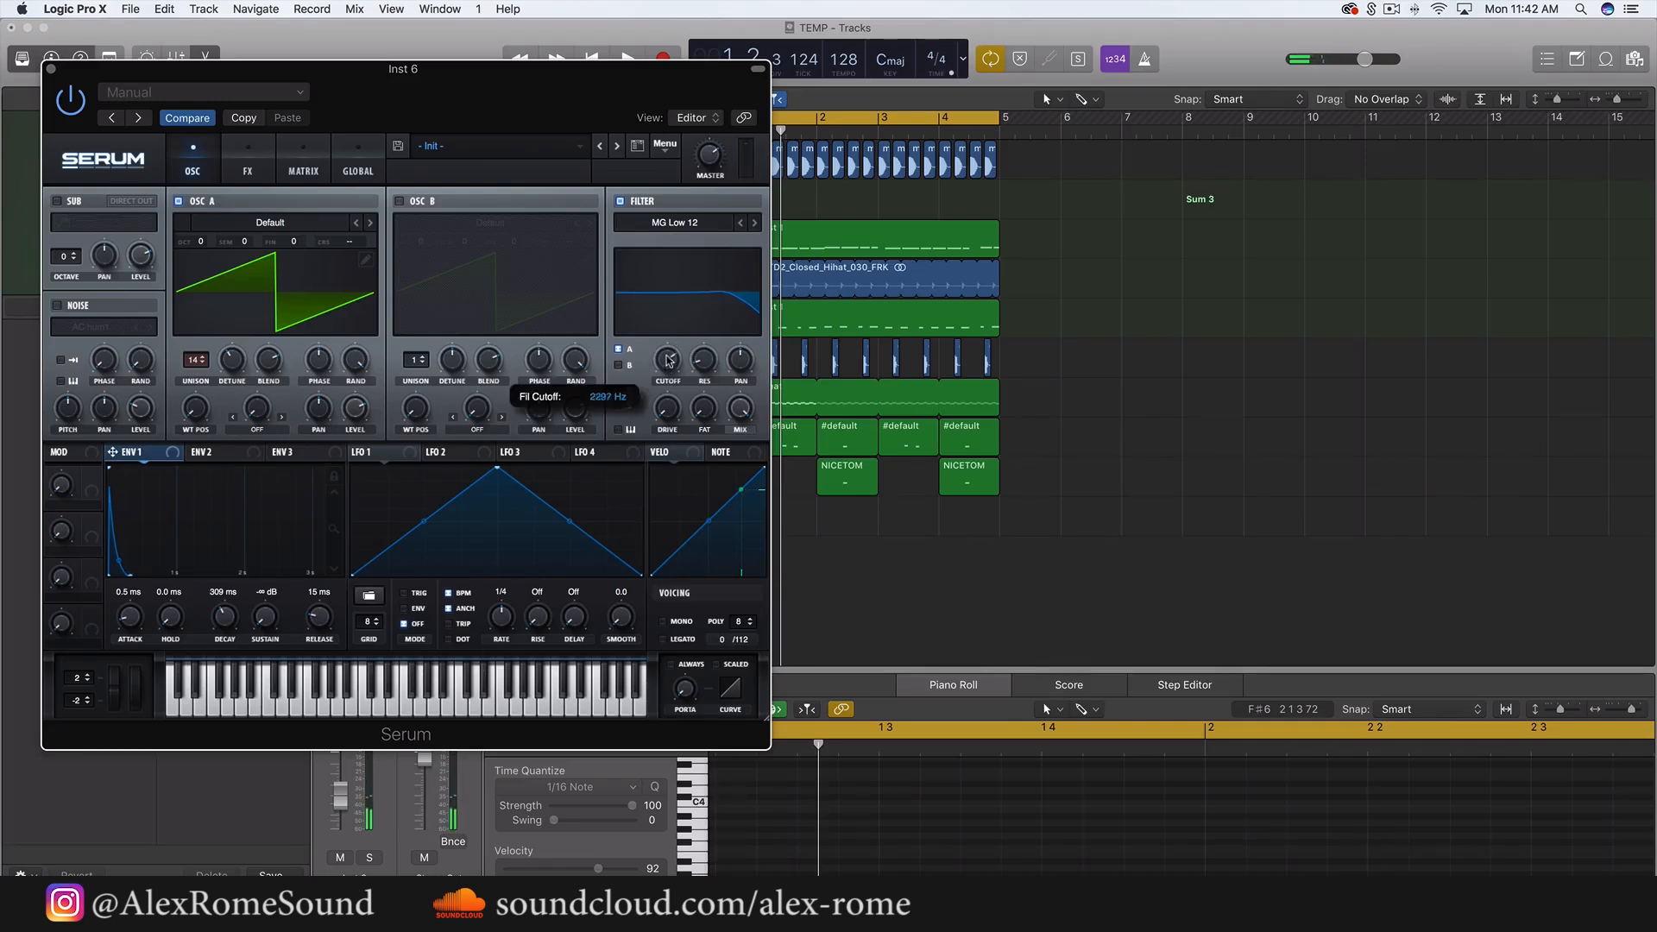
pyautogui.press('space')
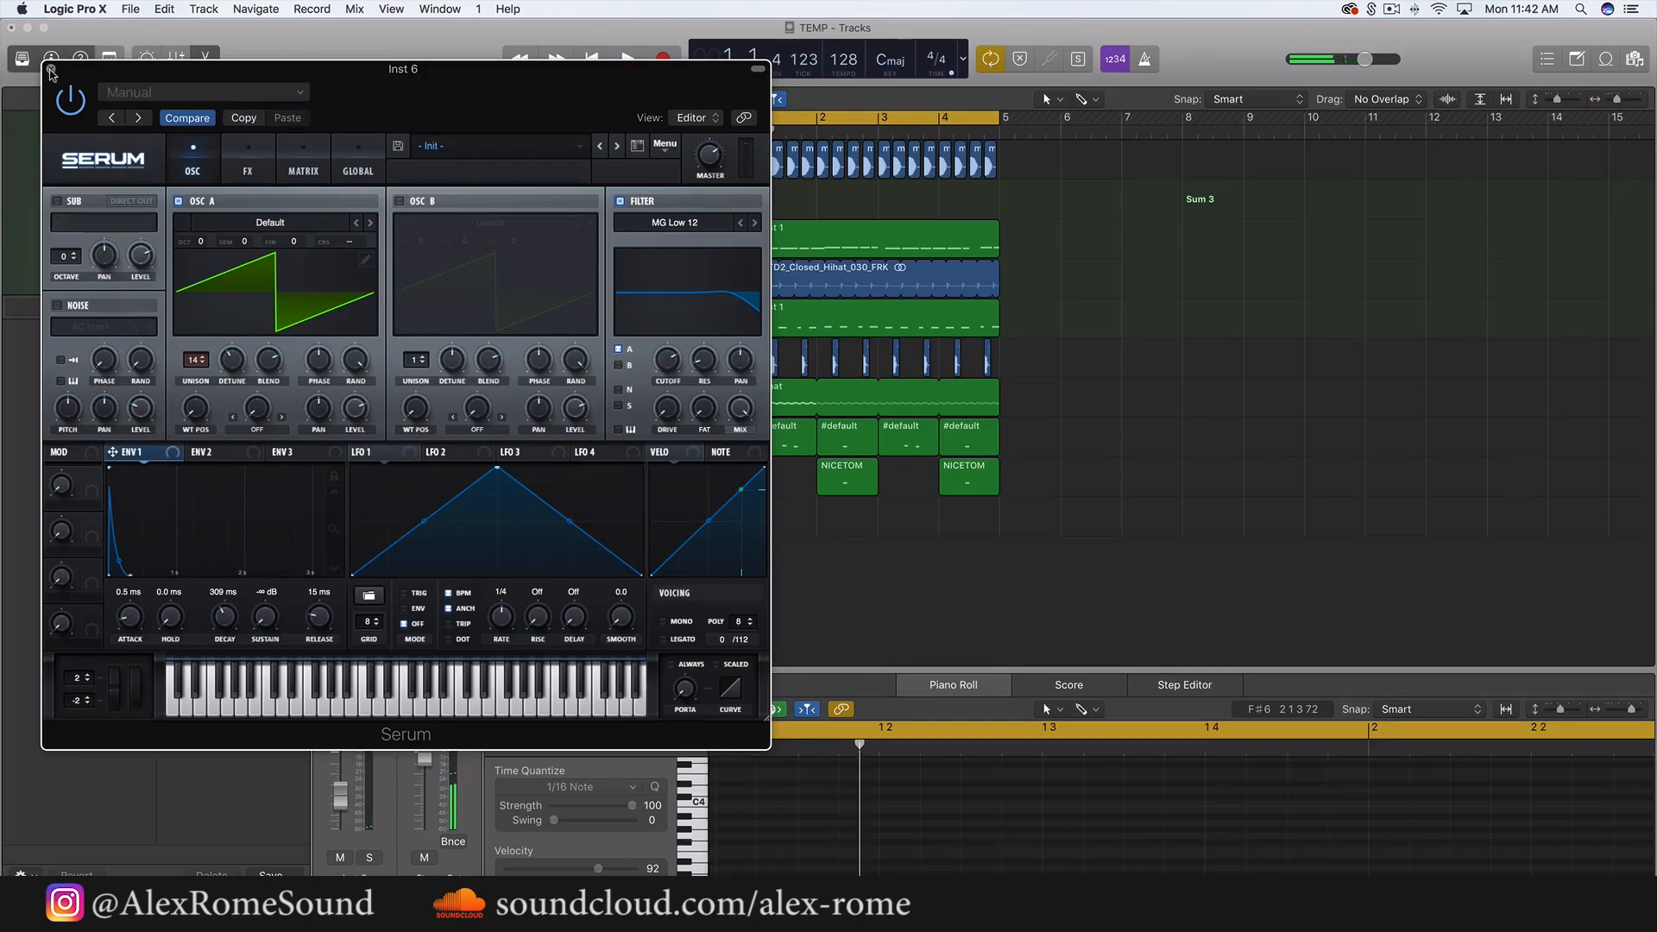
pyautogui.click(51, 72)
# - Create an empty region on the Inst 6 track, extend it across bars 1 to 4 and enlarge the Piano Roll
pyautogui.keyDown('super'); pyautogui.click(801, 525); pyautogui.keyUp('super')
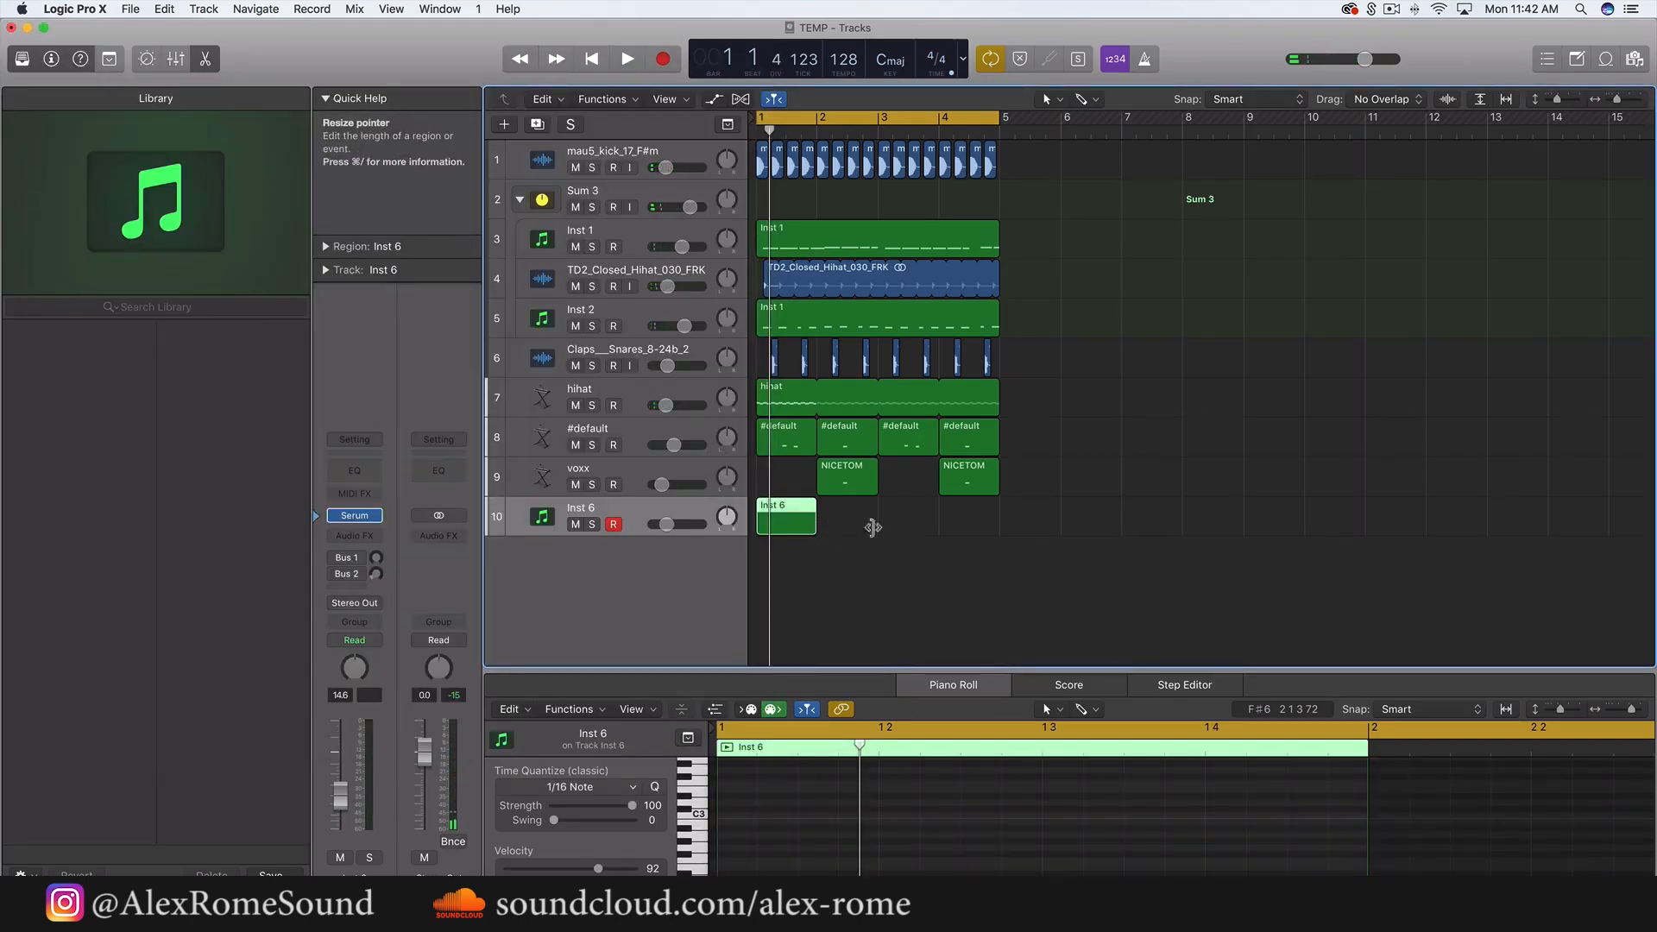
pyautogui.moveTo(816, 526); pyautogui.dragTo(999, 527)
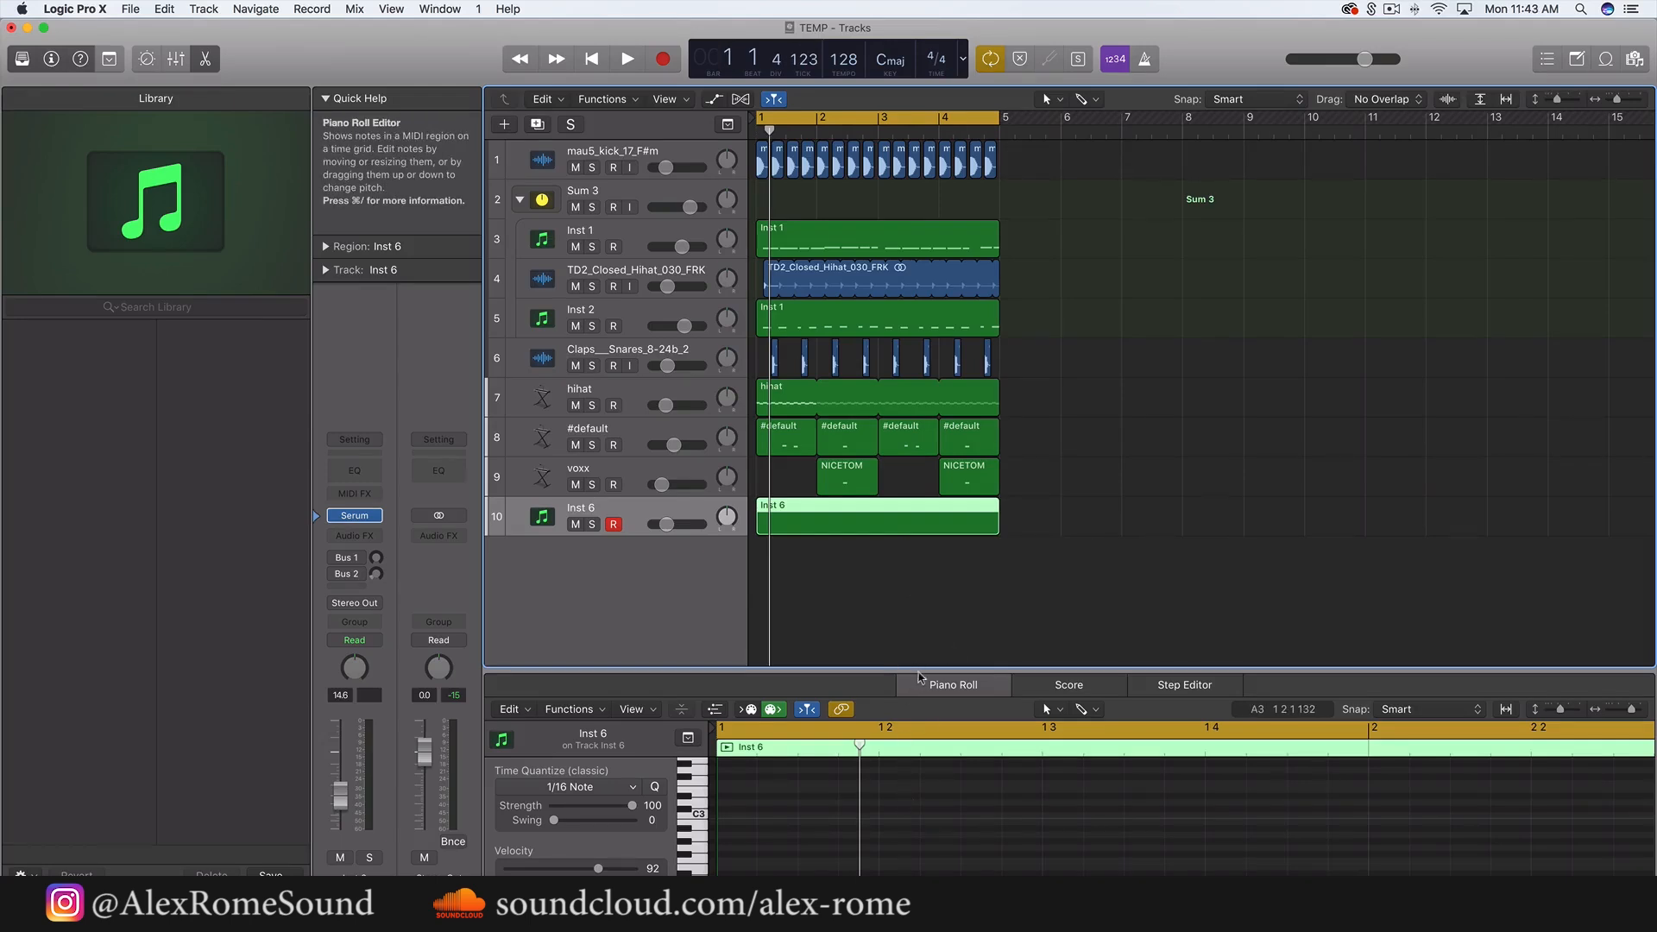
pyautogui.moveTo(930, 585); pyautogui.dragTo(930, 566)
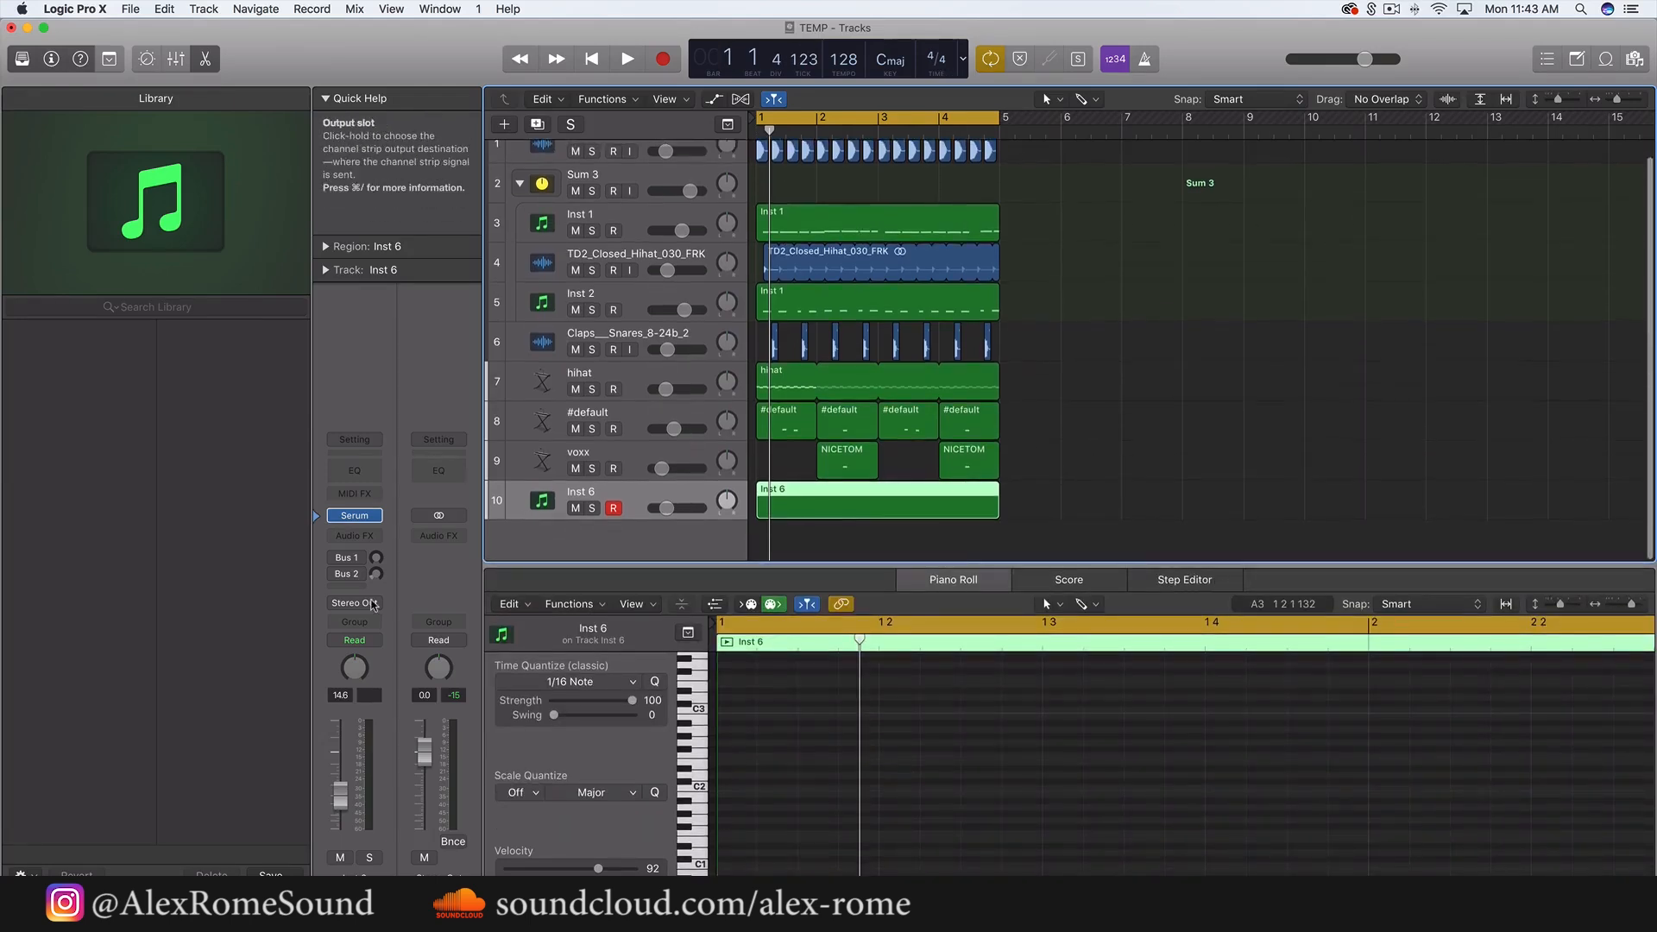
# - Enter sixteenth-length D#3 notes on beats 1 and 2 of bar 1, auditioning them with the loop
pyautogui.moveTo(740, 781); pyautogui.dragTo(743, 694)
pyautogui.press('space')
pyautogui.press('space')
pyautogui.press('space')
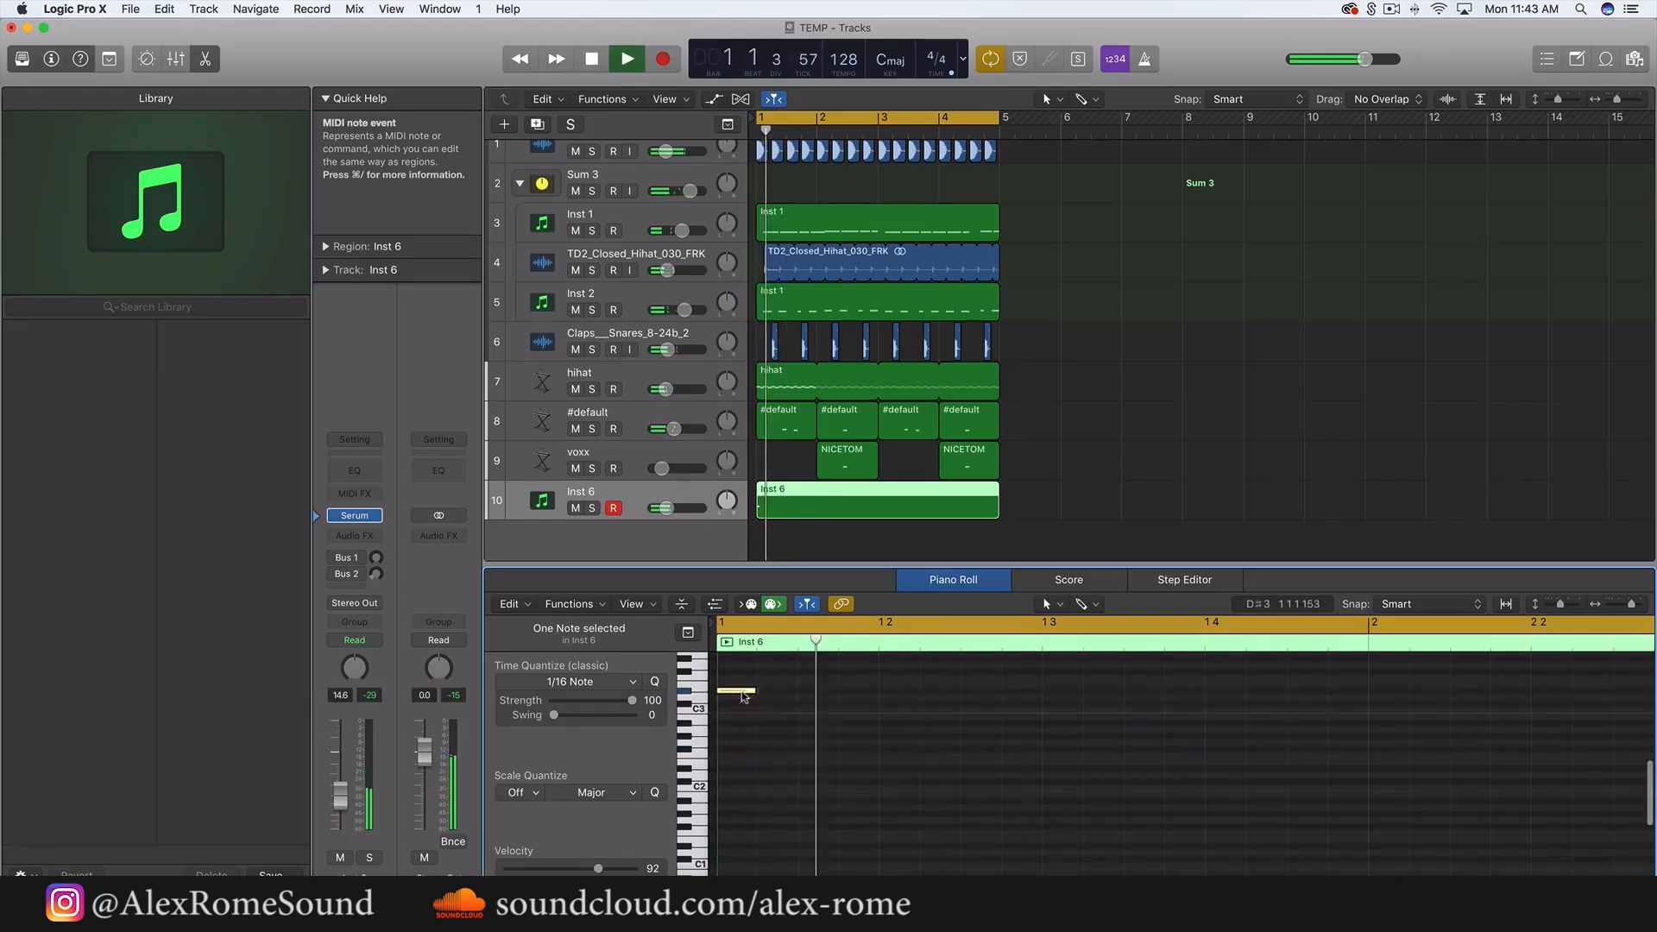
pyautogui.scroll(1, 925, 713)
pyautogui.press('space')
pyautogui.click(898, 702)
pyautogui.press('space')
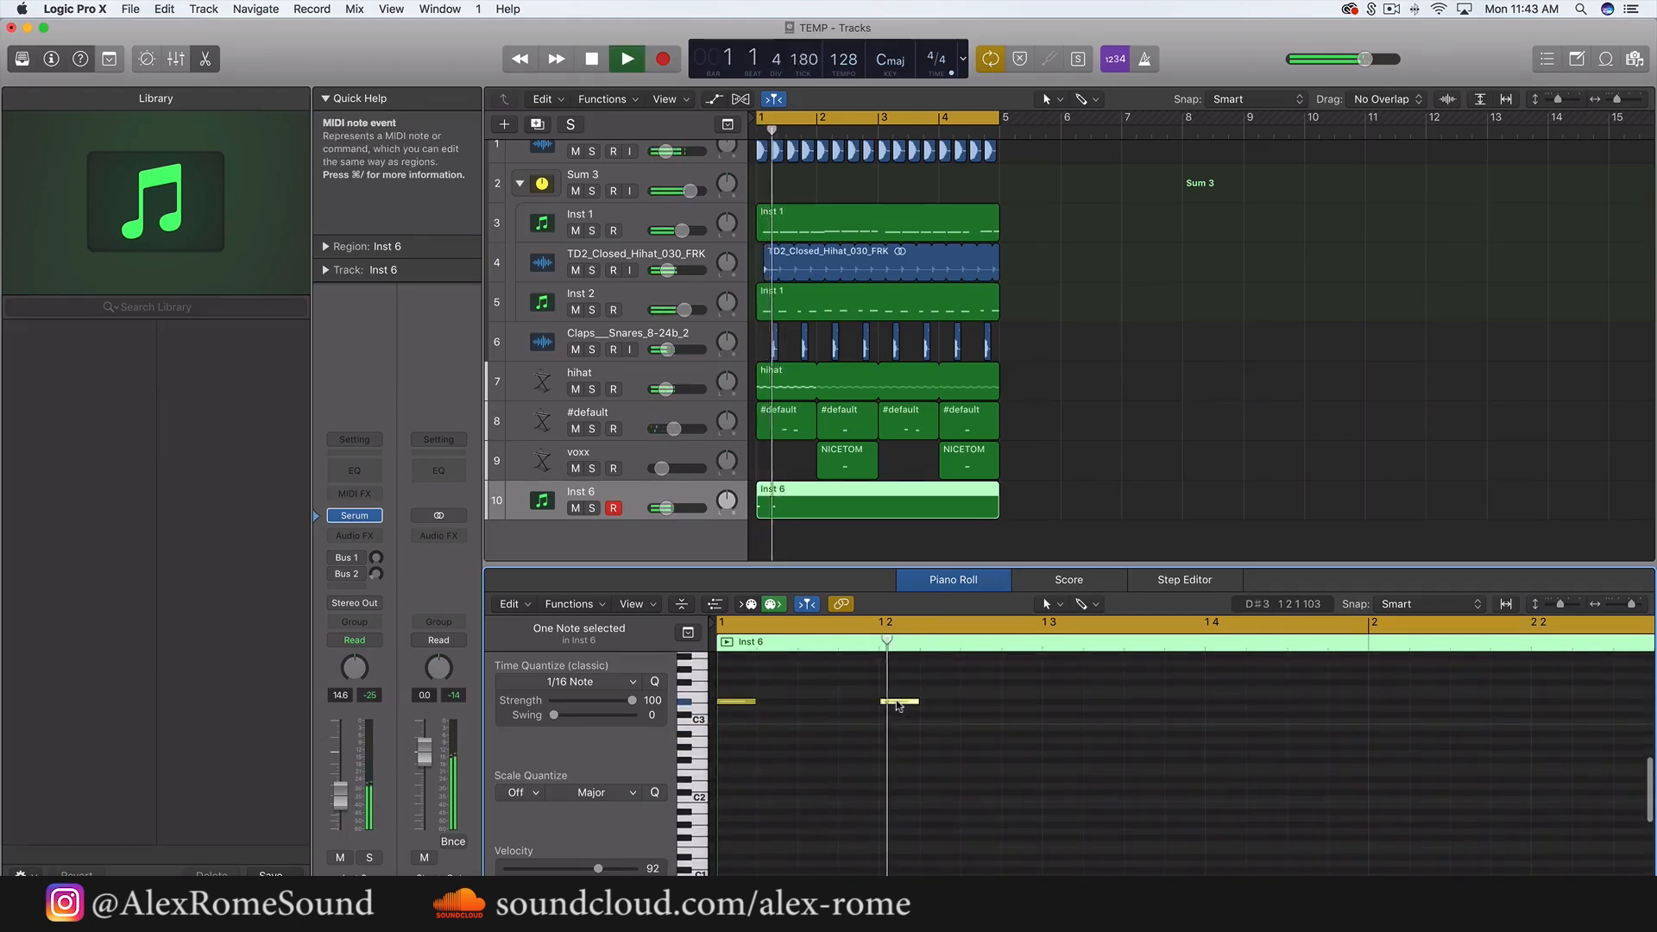
pyautogui.click(899, 702)
# - Repeat the D#3 note on every remaining beat to the end of bar 2
pyautogui.keyDown('super'); pyautogui.click(1063, 702); pyautogui.keyUp('super')
pyautogui.moveTo(1219, 768)
pyautogui.mouseDown()
pyautogui.moveTo(717, 704)
pyautogui.moveTo(694, 682)
pyautogui.mouseUp()
pyautogui.press('super+r')
pyautogui.click(1217, 701)
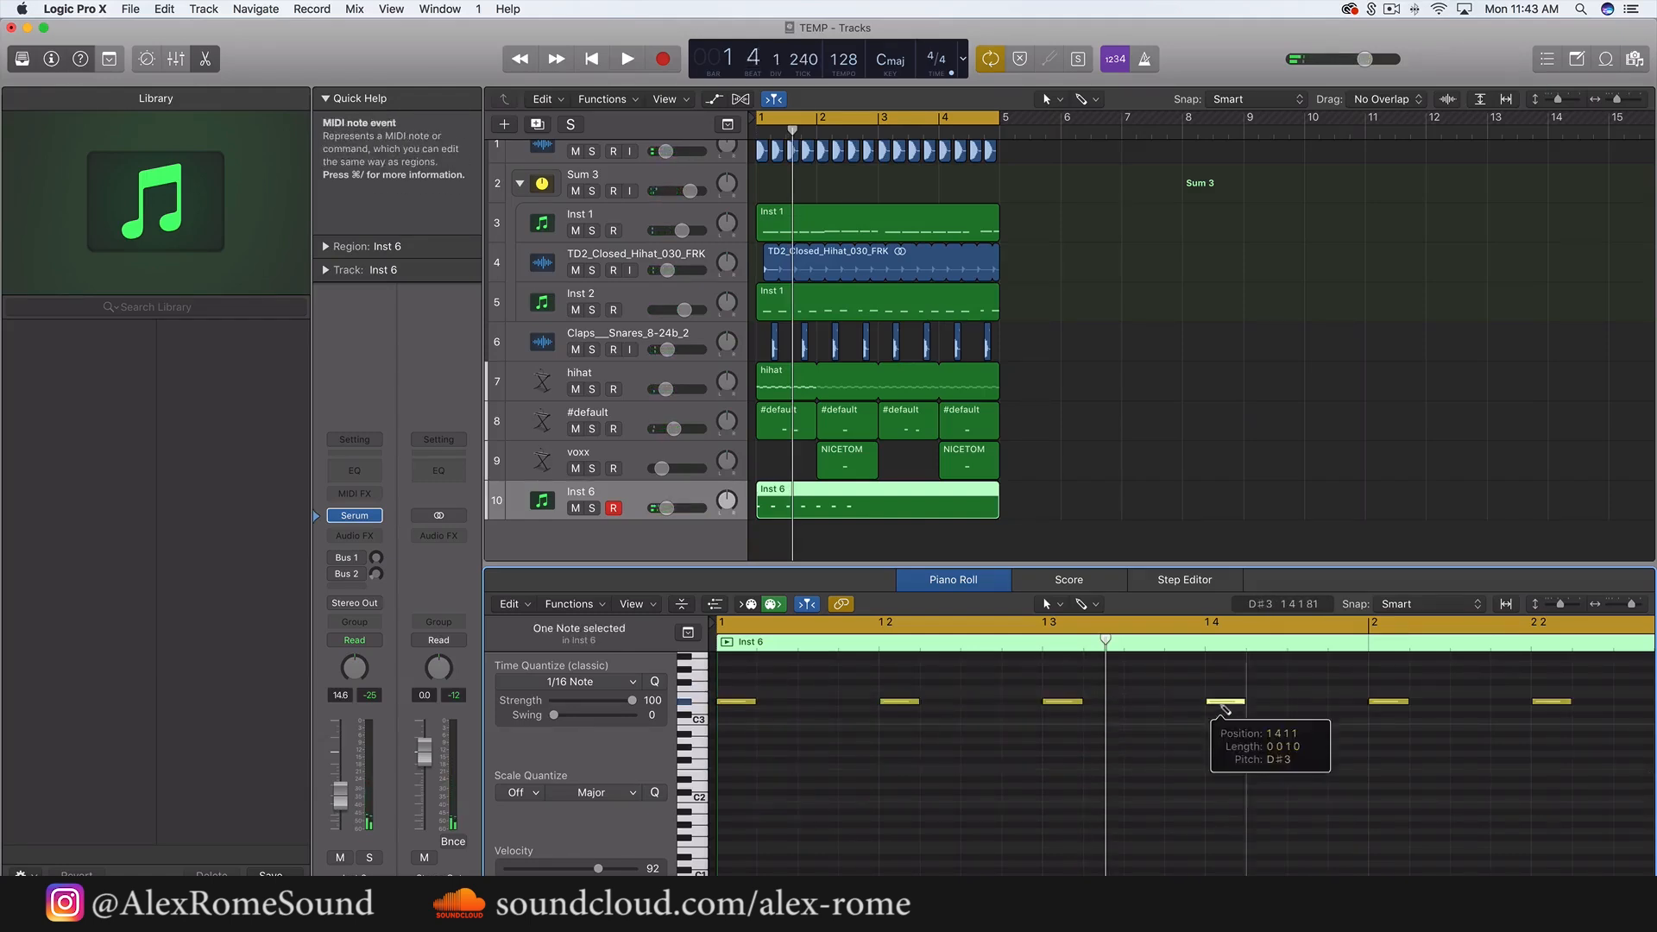
pyautogui.hscroll(5, 1221, 708)
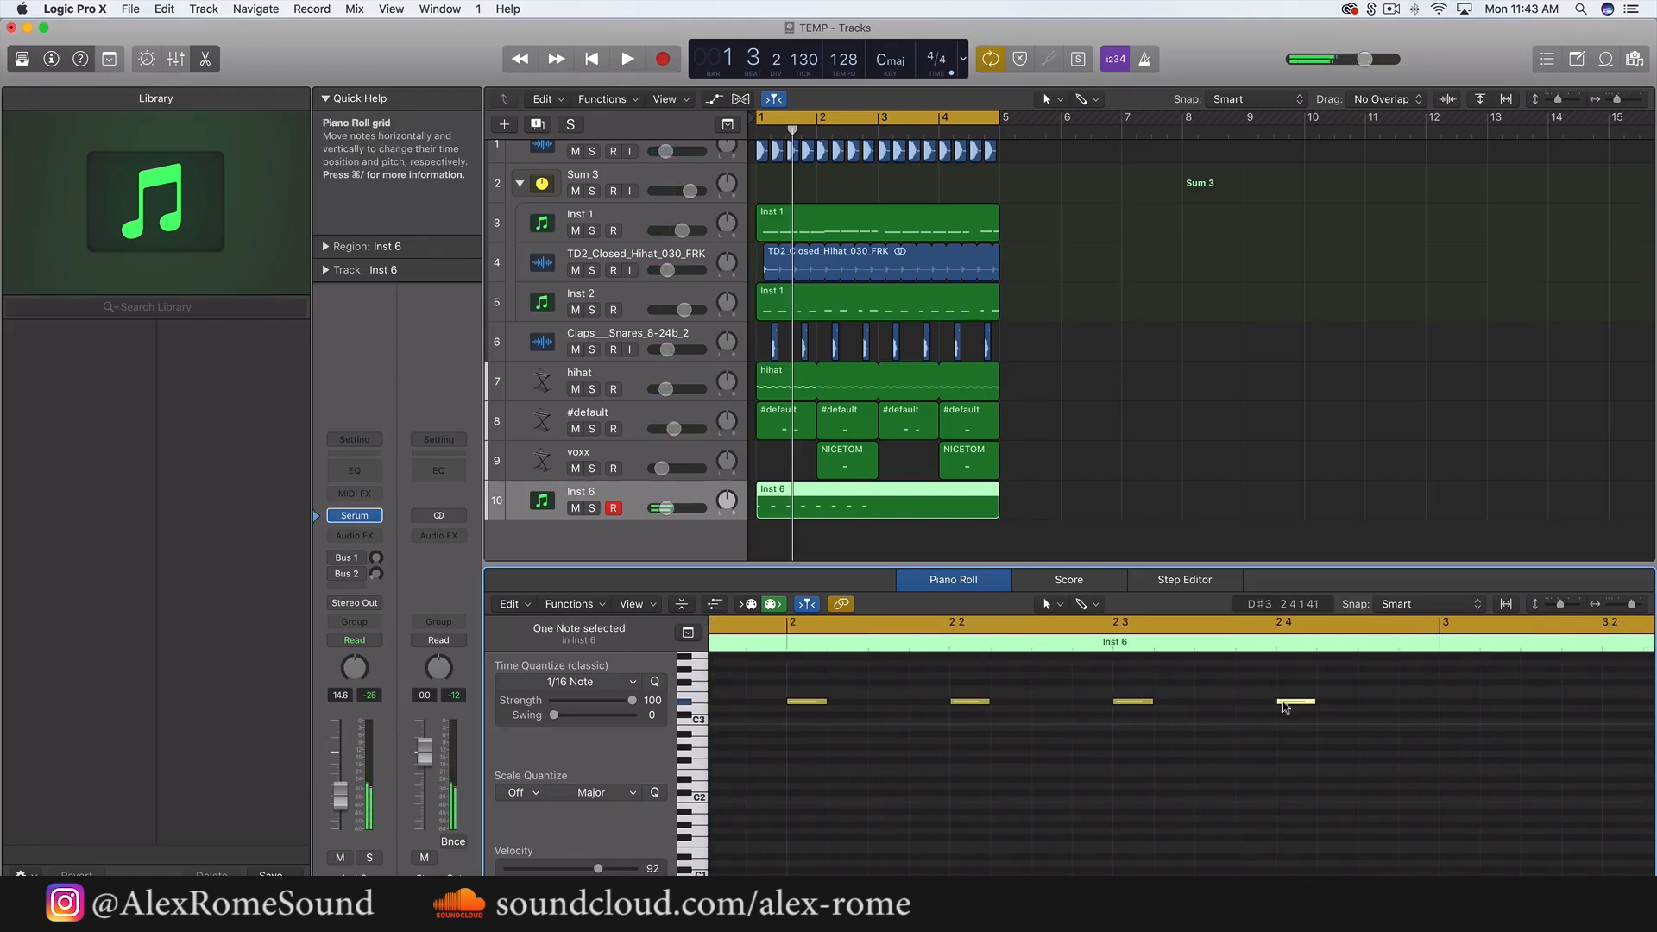
# - Play the groove, shorten the Inst 6 region to two bars and loop it through bar 4
pyautogui.press('super+Left')
pyautogui.press('super+Left')
pyautogui.press('super+Left')
pyautogui.press('super+Left')
pyautogui.press('super+Left')
pyautogui.press('space')
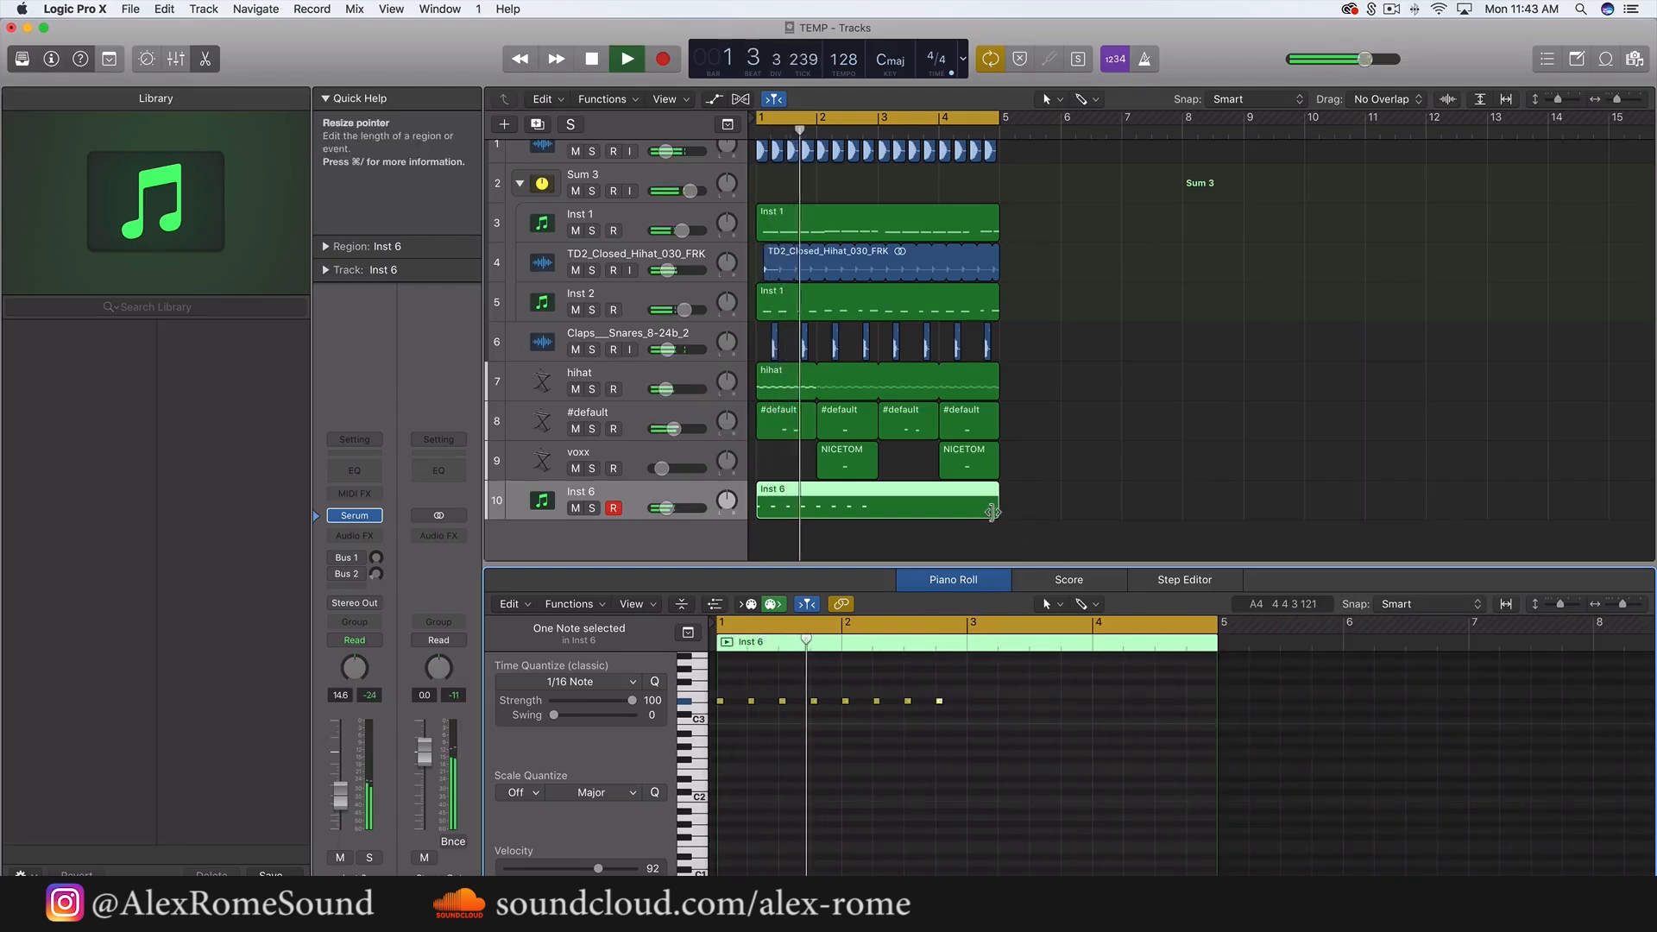
pyautogui.moveTo(991, 511)
pyautogui.mouseDown()
pyautogui.moveTo(878, 509)
pyautogui.moveTo(1001, 499)
pyautogui.mouseUp()
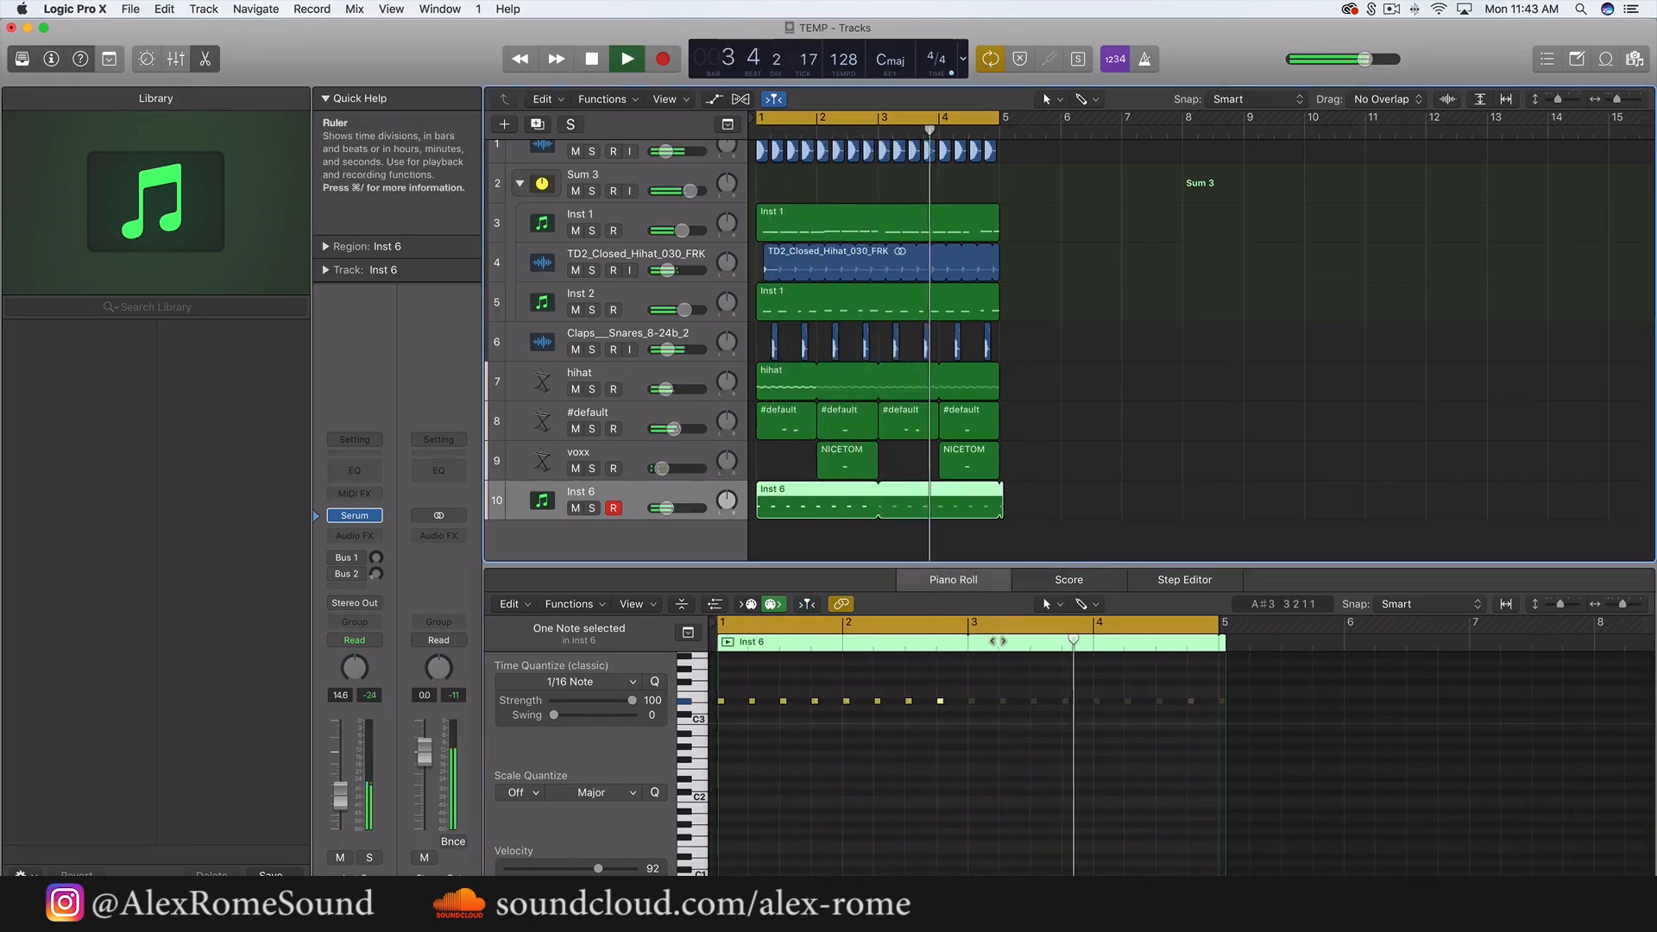
# - Try the eight Inst 6 notes at G3 against the loop and move them back to D#3
pyautogui.scroll(3, 975, 749)
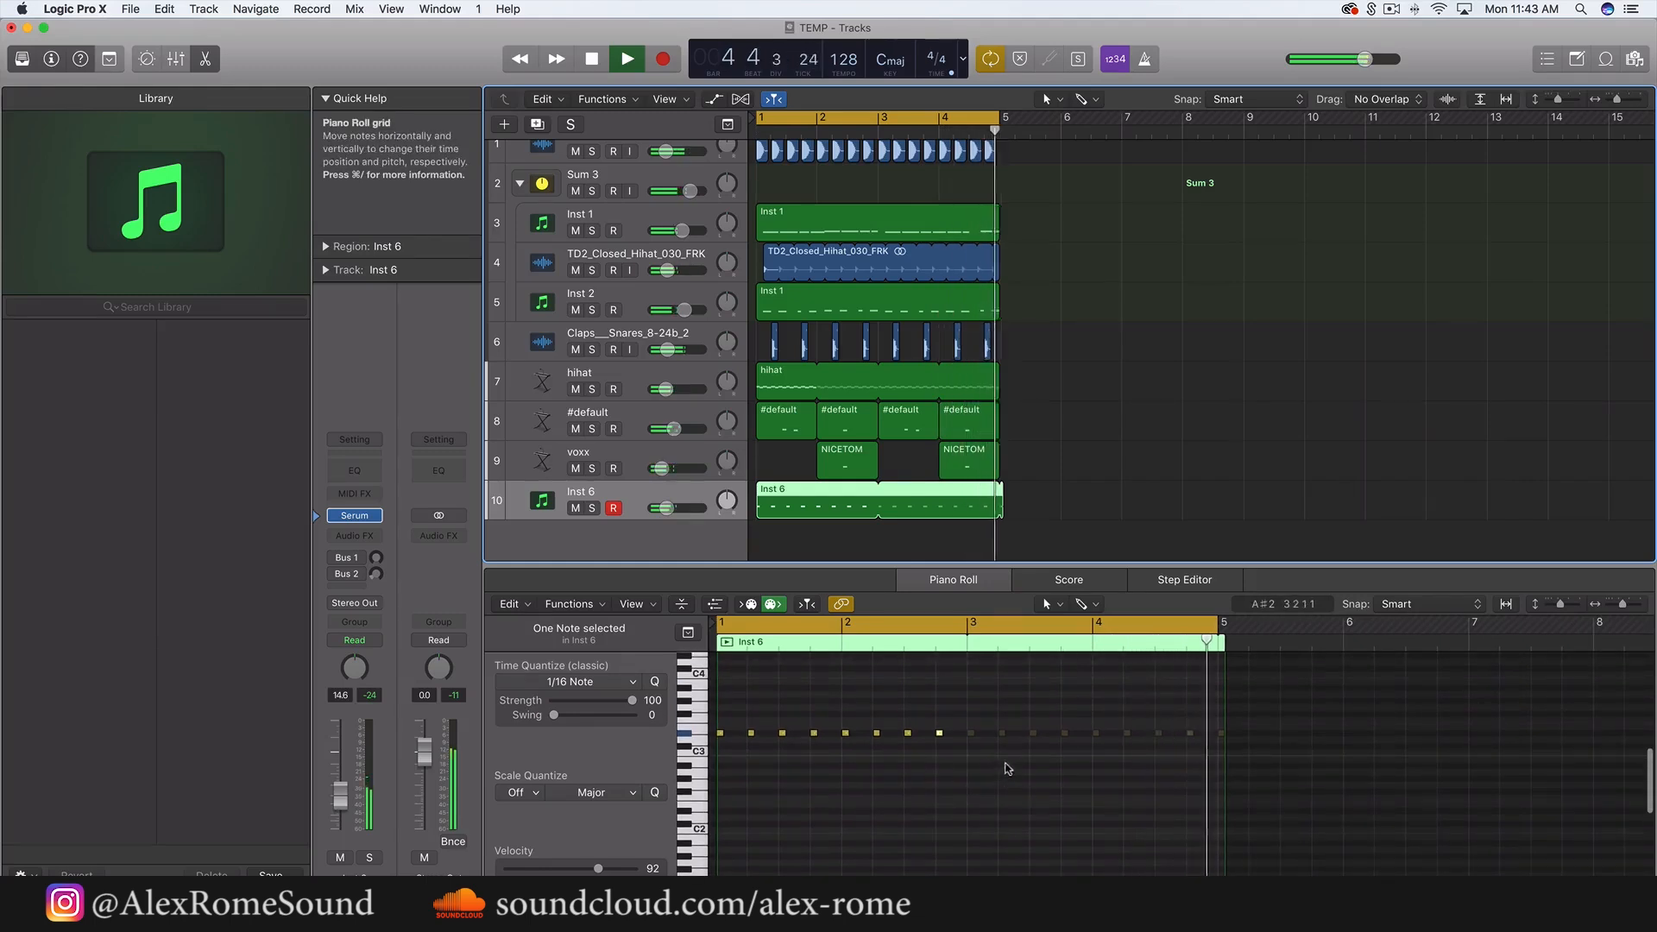
pyautogui.press('space')
pyautogui.moveTo(1020, 767); pyautogui.dragTo(720, 713)
pyautogui.press('space')
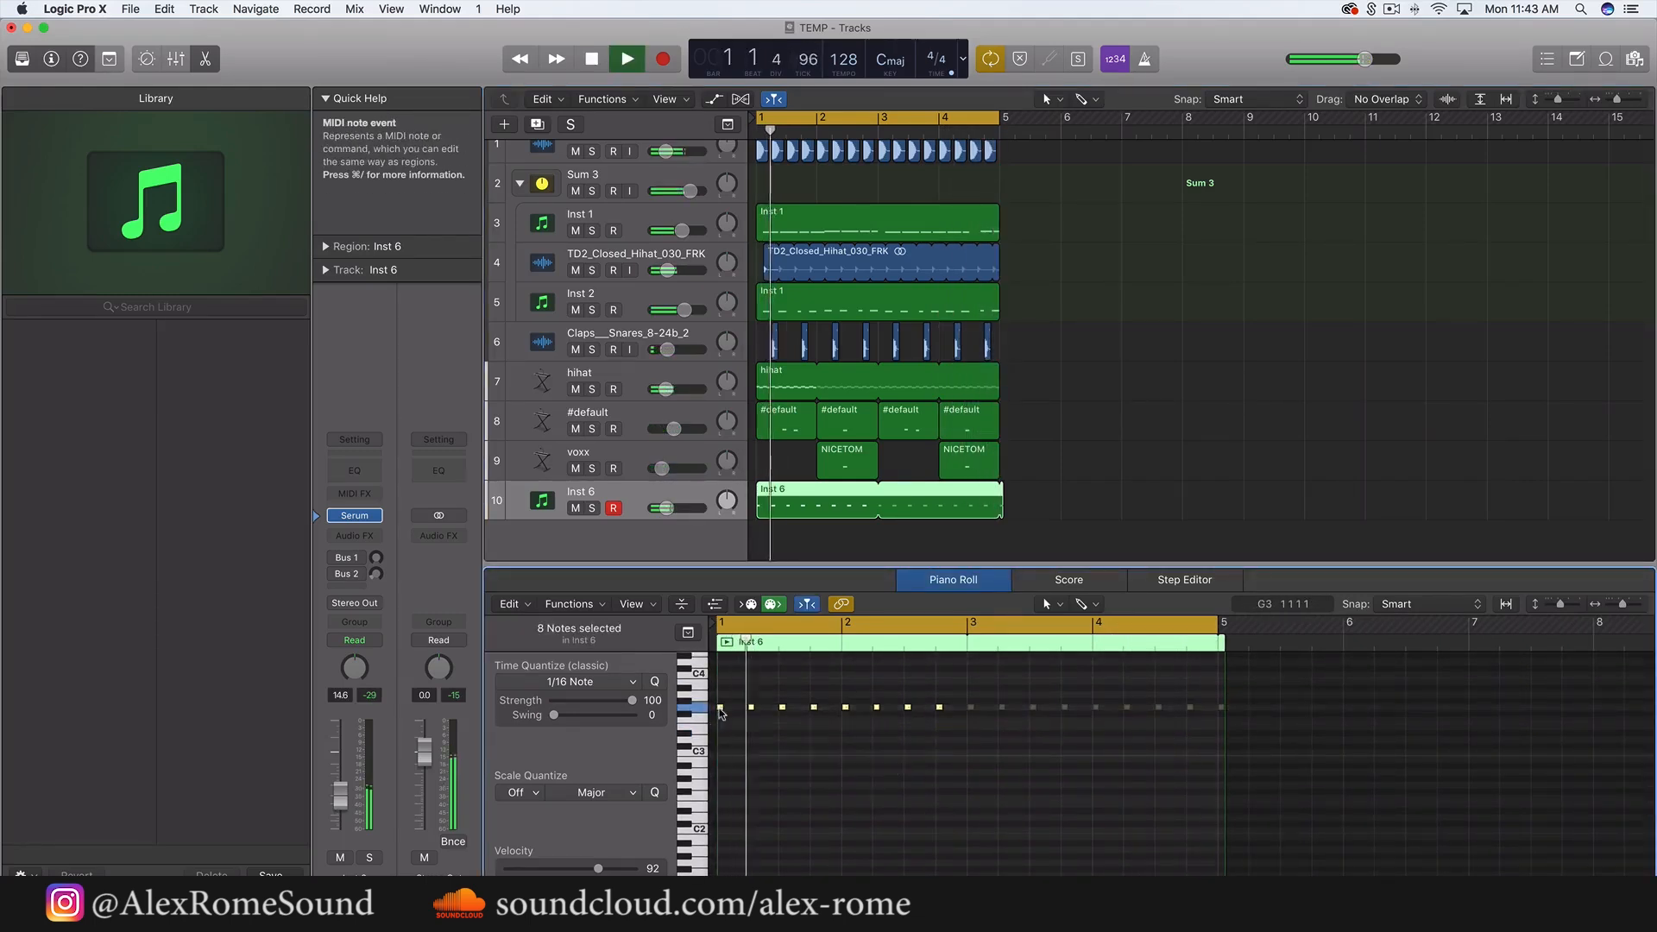
pyautogui.click(720, 711)
pyautogui.press('super+Right')
pyautogui.press('super+Right')
pyautogui.press('super+Right')
pyautogui.hscroll(-3, 720, 709)
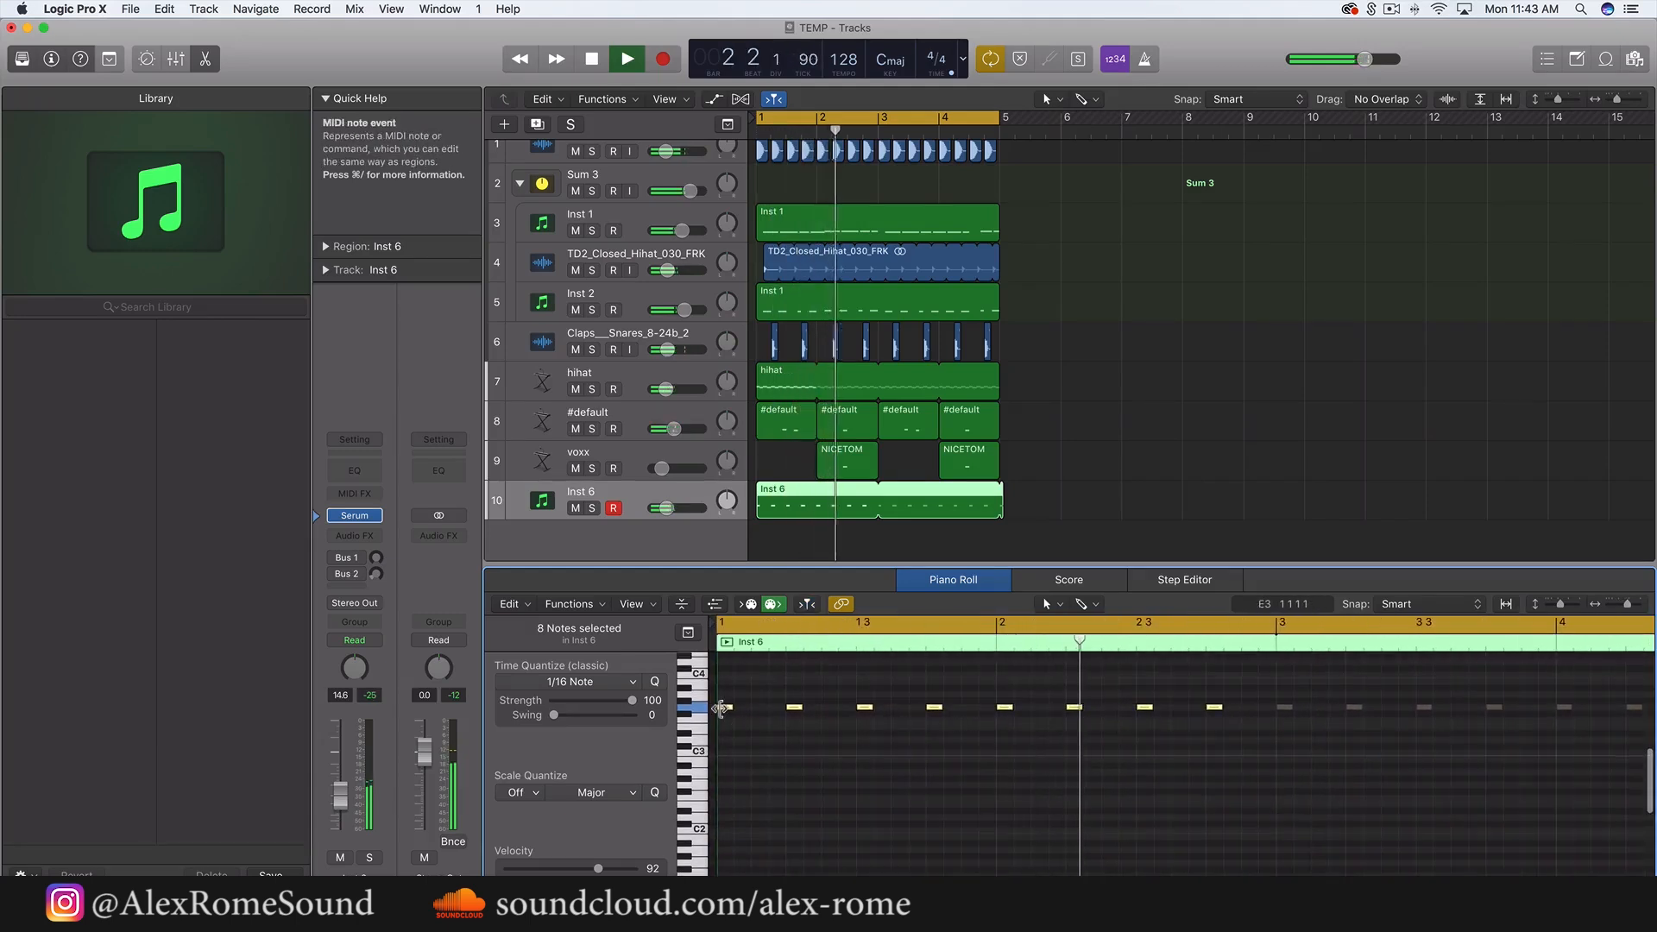
pyautogui.press('space')
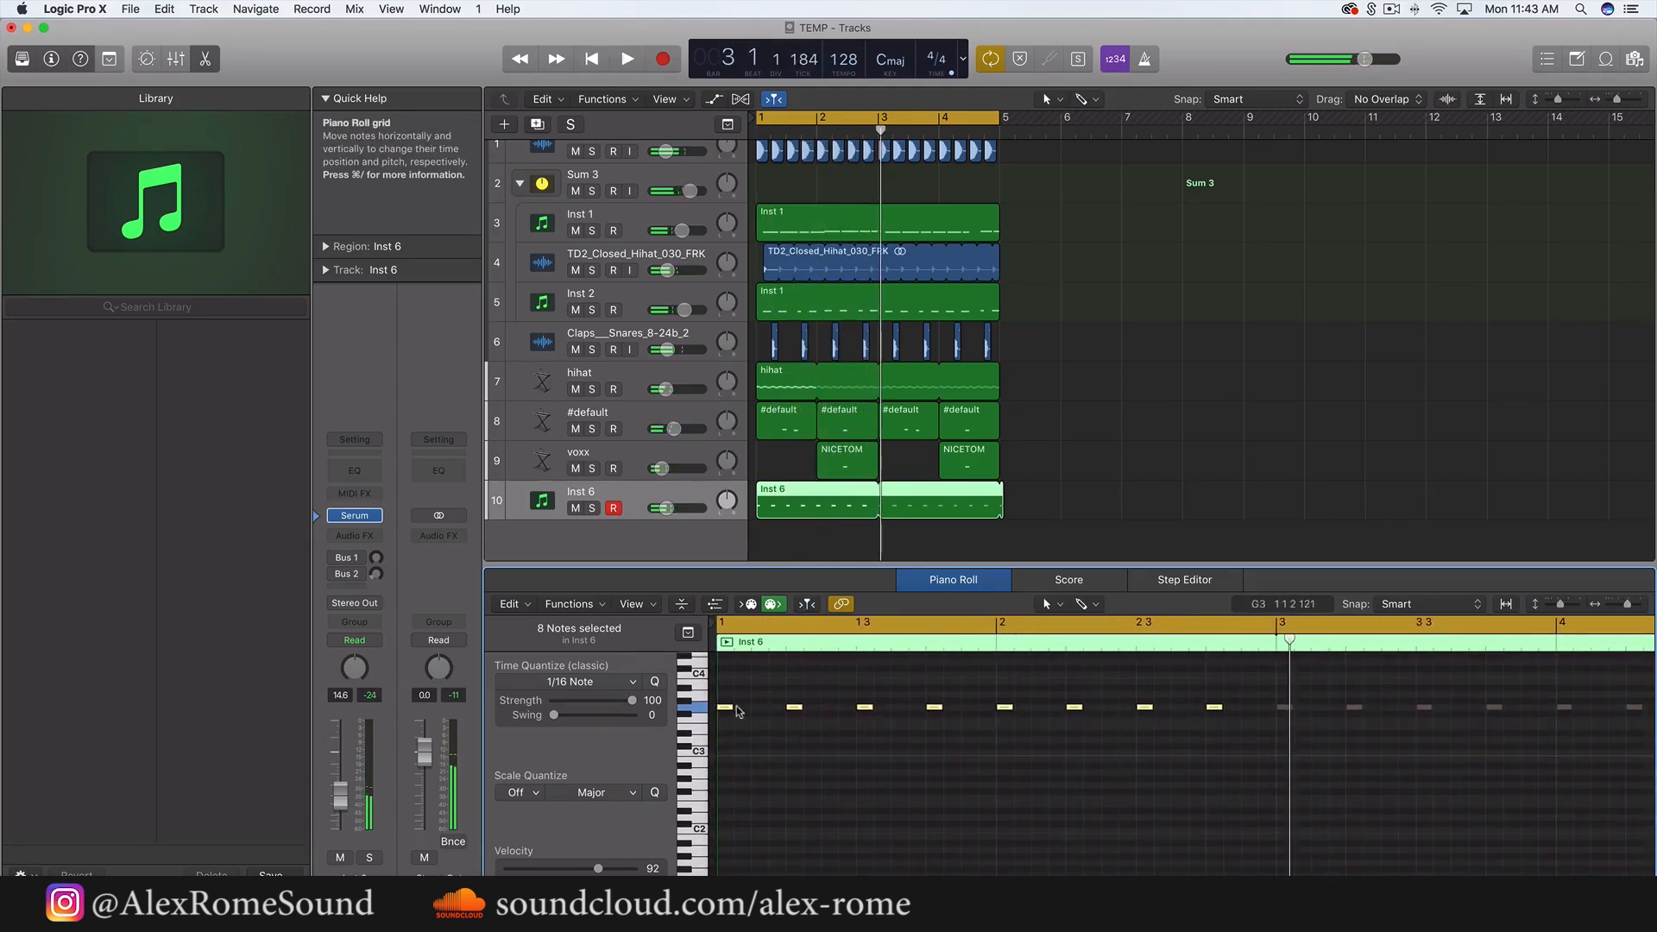
pyautogui.moveTo(725, 713); pyautogui.dragTo(727, 733)
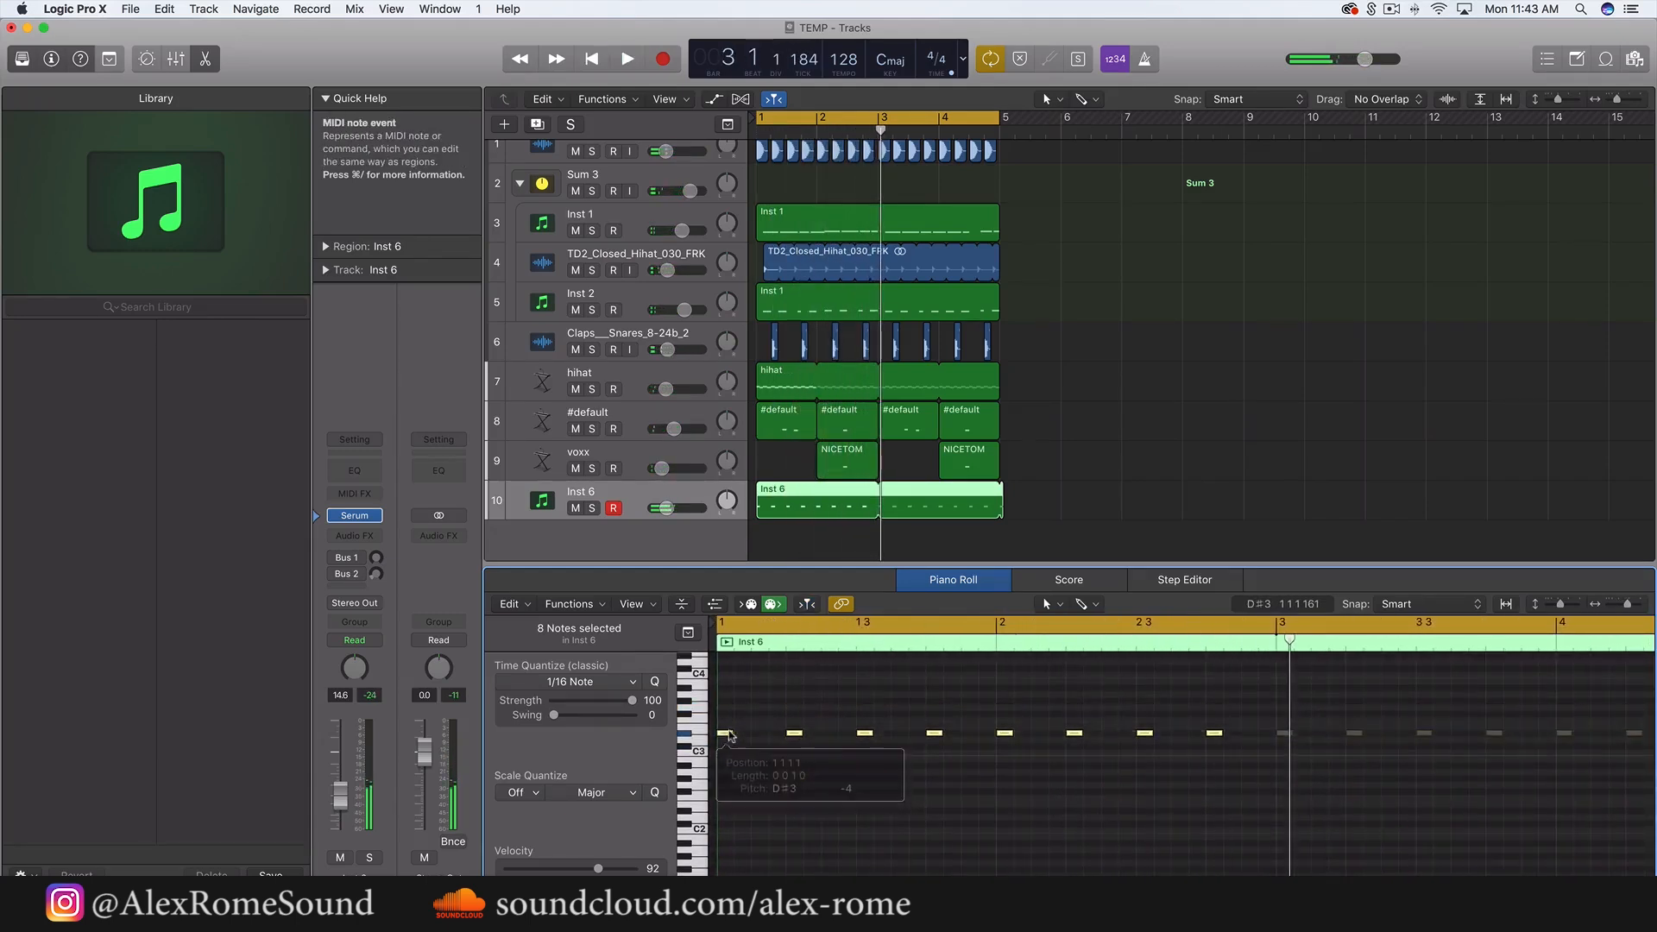
# - Copy the eight notes to G3, offset by one sixteenth, and play the pattern
pyautogui.moveTo(1285, 732); pyautogui.dragTo(743, 707)
pyautogui.press('space')
pyautogui.press('space')
pyautogui.press('space')
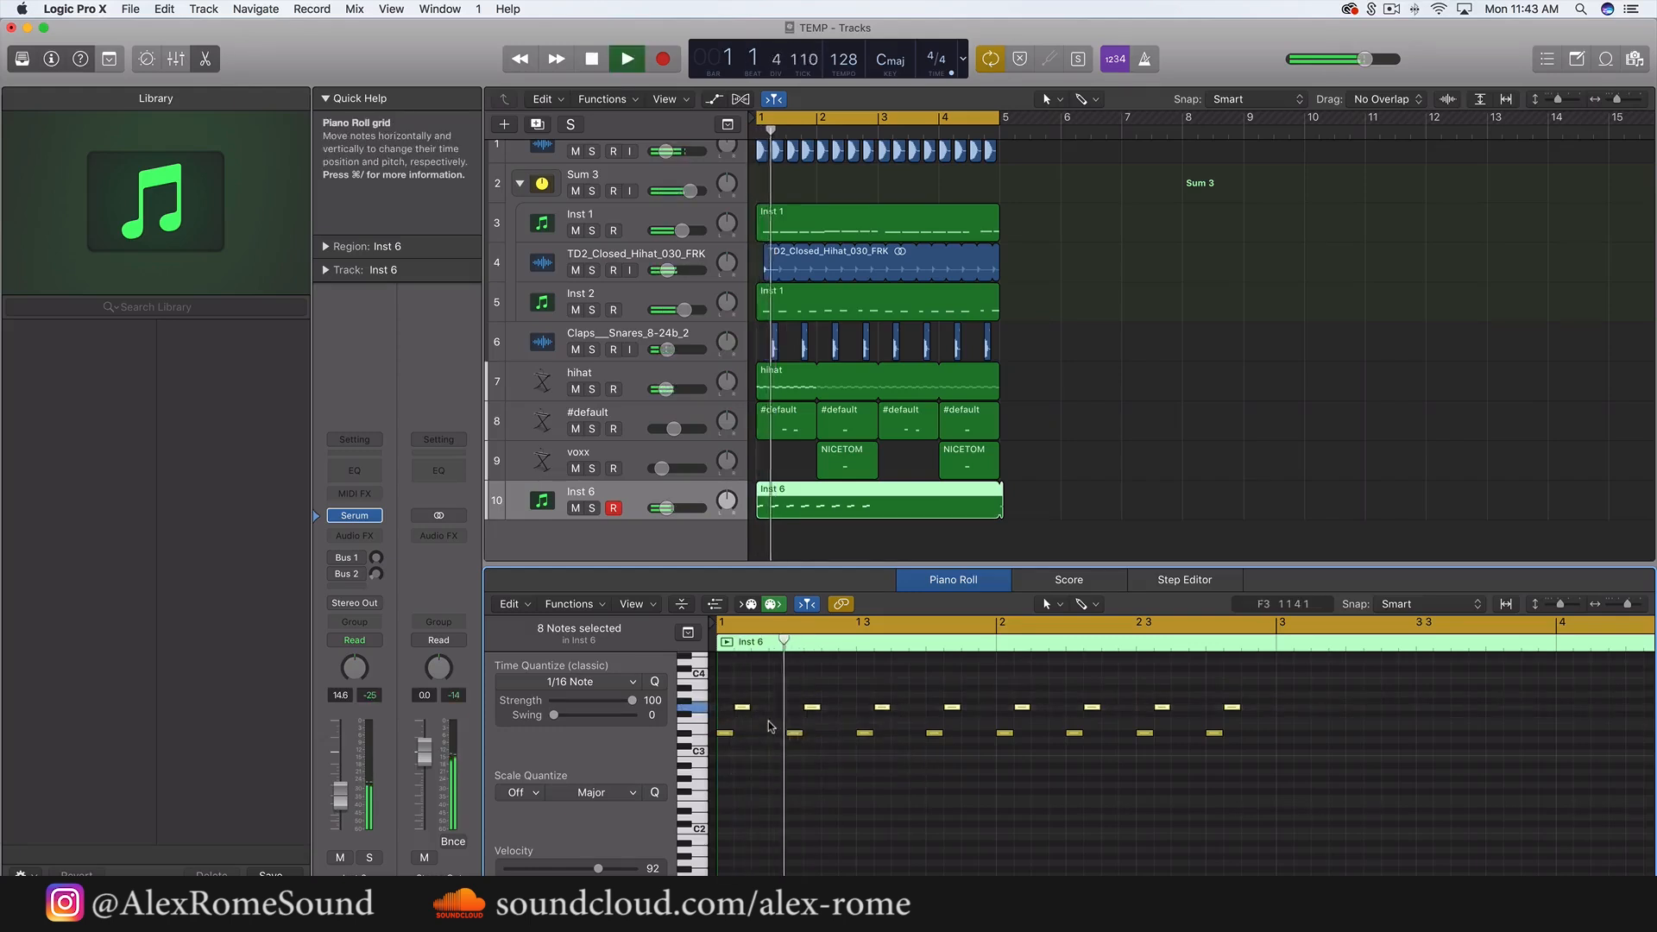
# - Copy the eight-note pattern onto the third sixteenth of each beat at D#3 and the fourth sixteenth at G3
pyautogui.press('space')
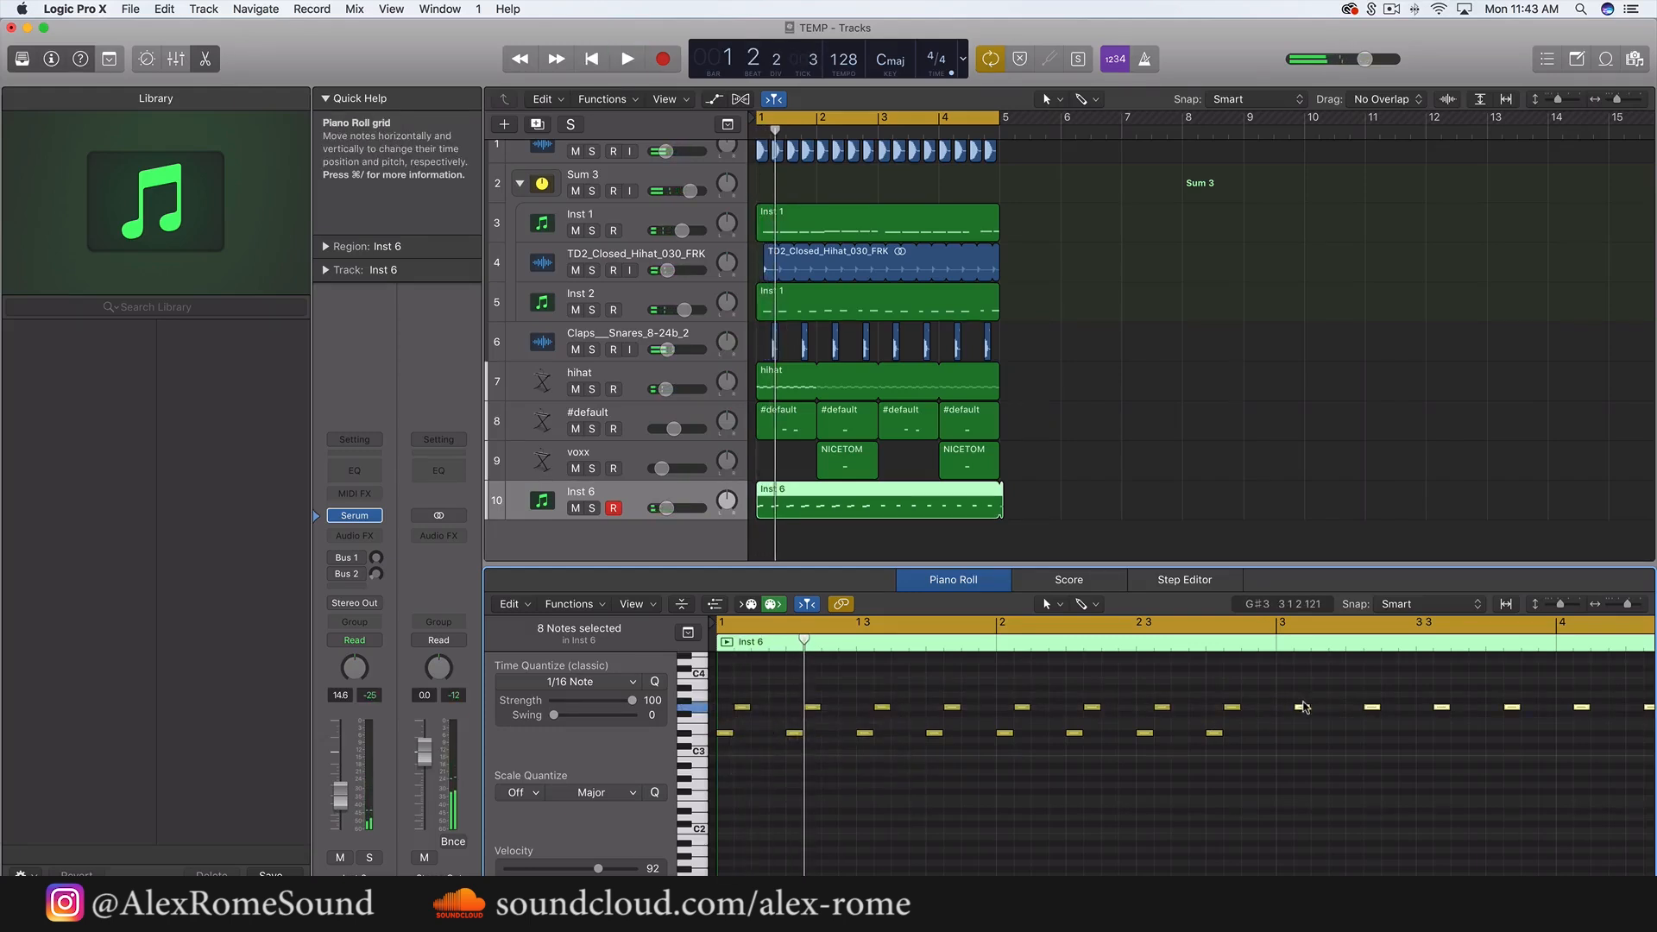
pyautogui.moveTo(1303, 707); pyautogui.dragTo(760, 732)
pyautogui.press('space')
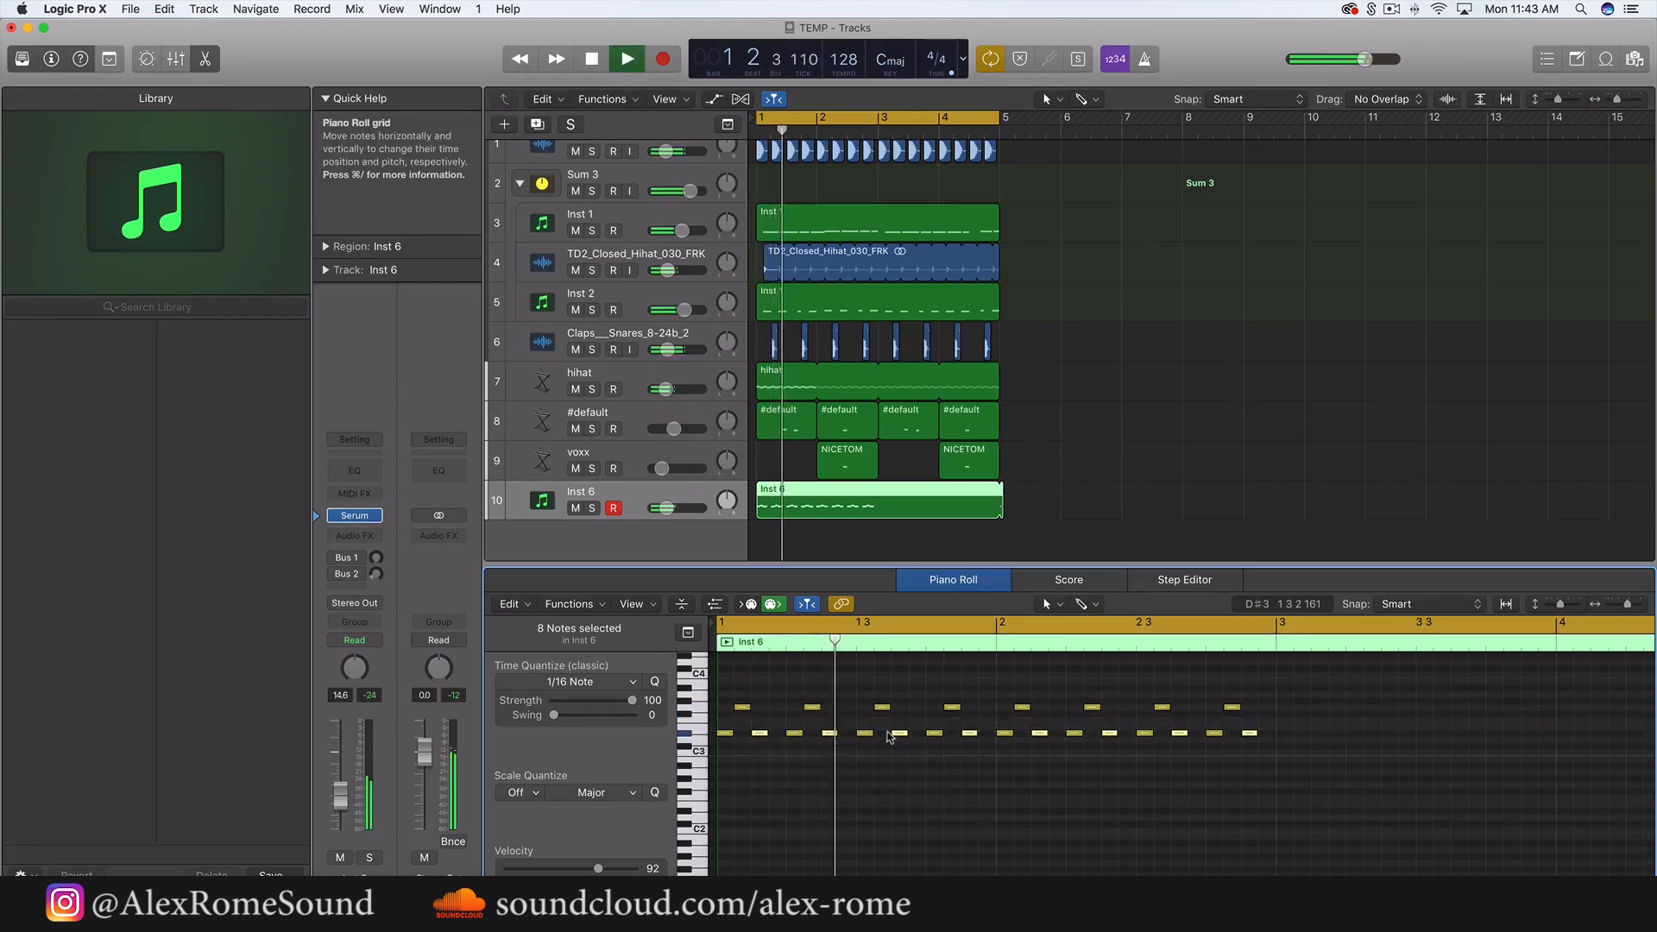
pyautogui.press('space')
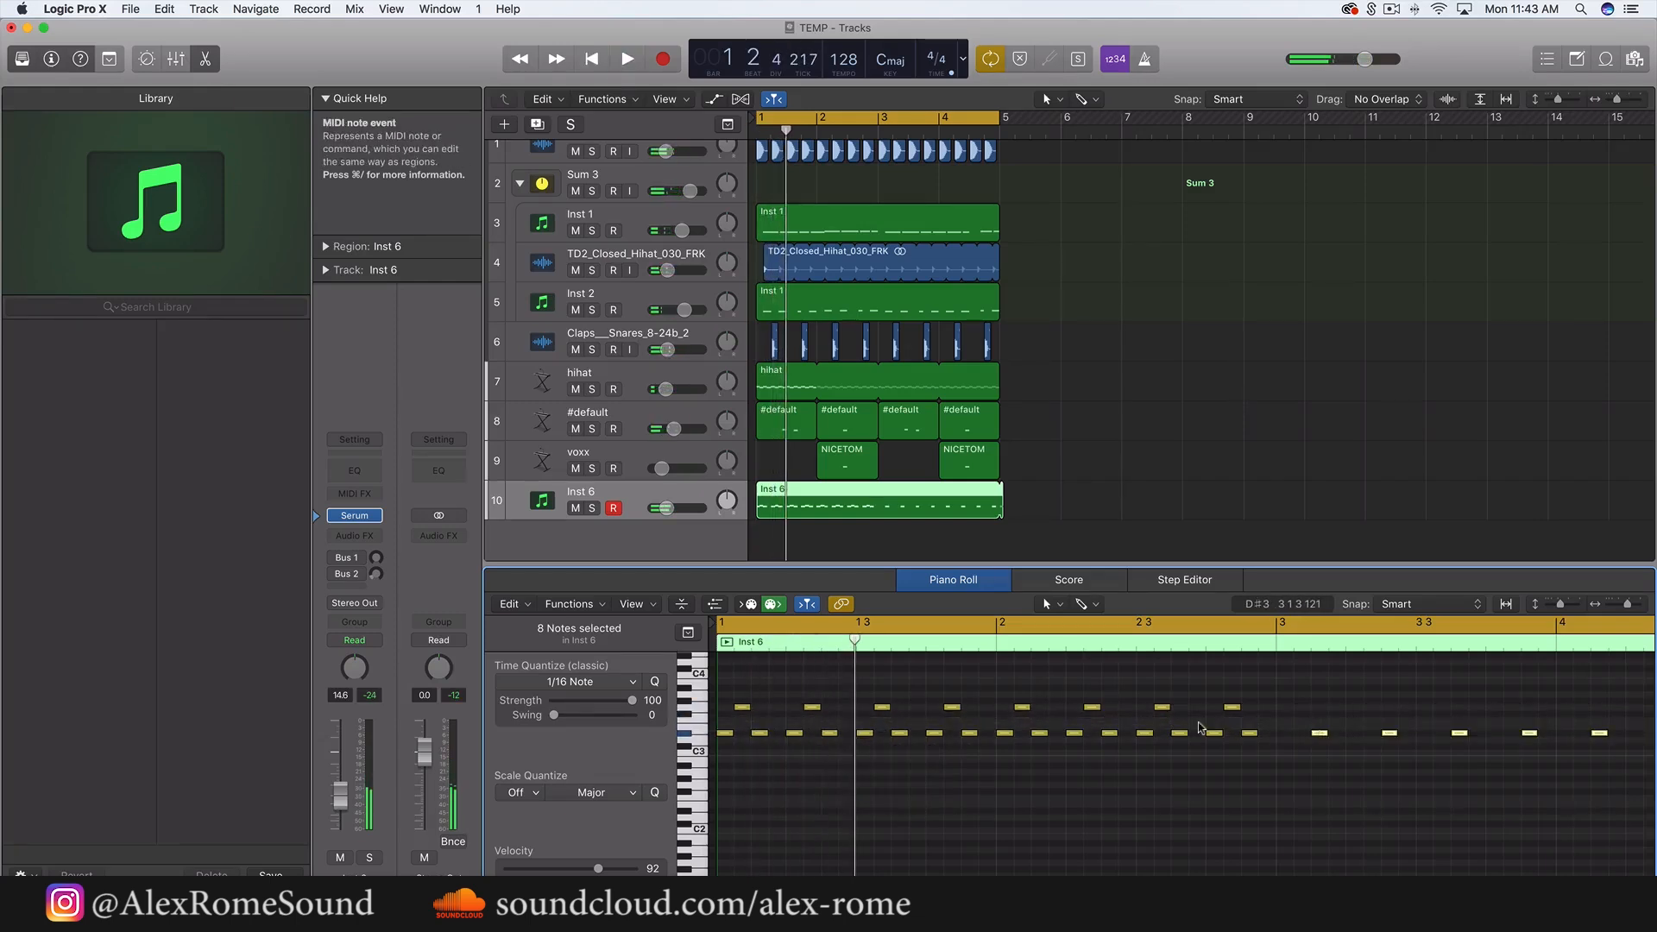
pyautogui.moveTo(1199, 727); pyautogui.dragTo(778, 707)
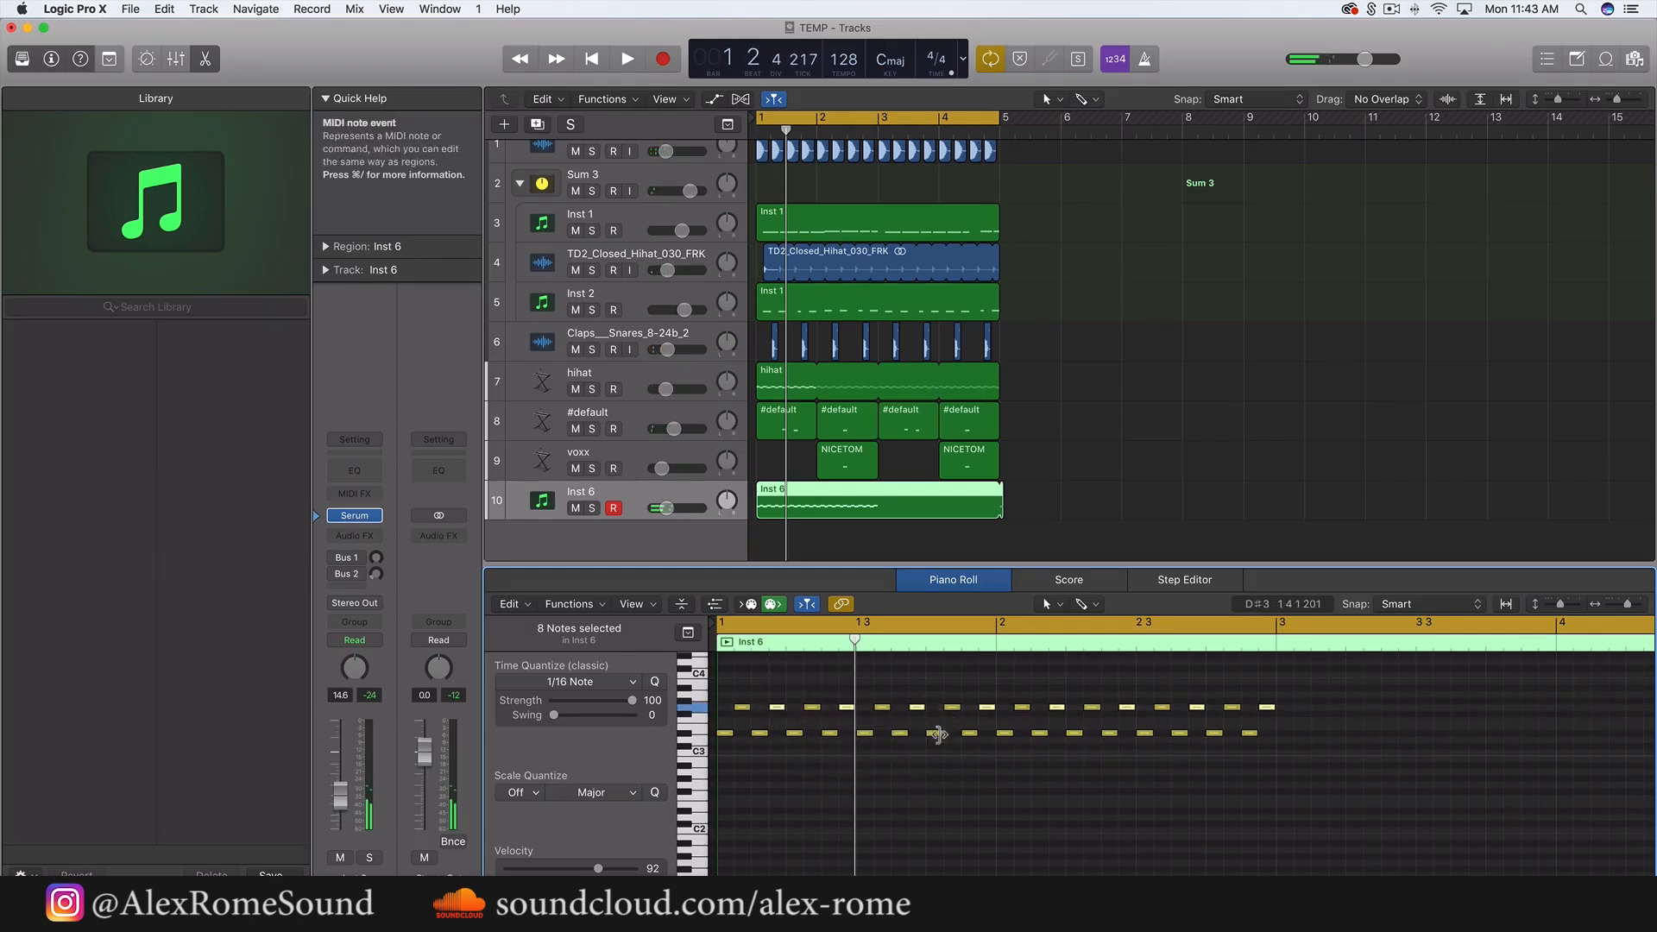
# - Pull the looped part of the Inst 6 region back to the start of bar 3 and play the groove
pyautogui.click(1005, 501)
pyautogui.moveTo(990, 510); pyautogui.dragTo(878, 512)
pyautogui.press('space')
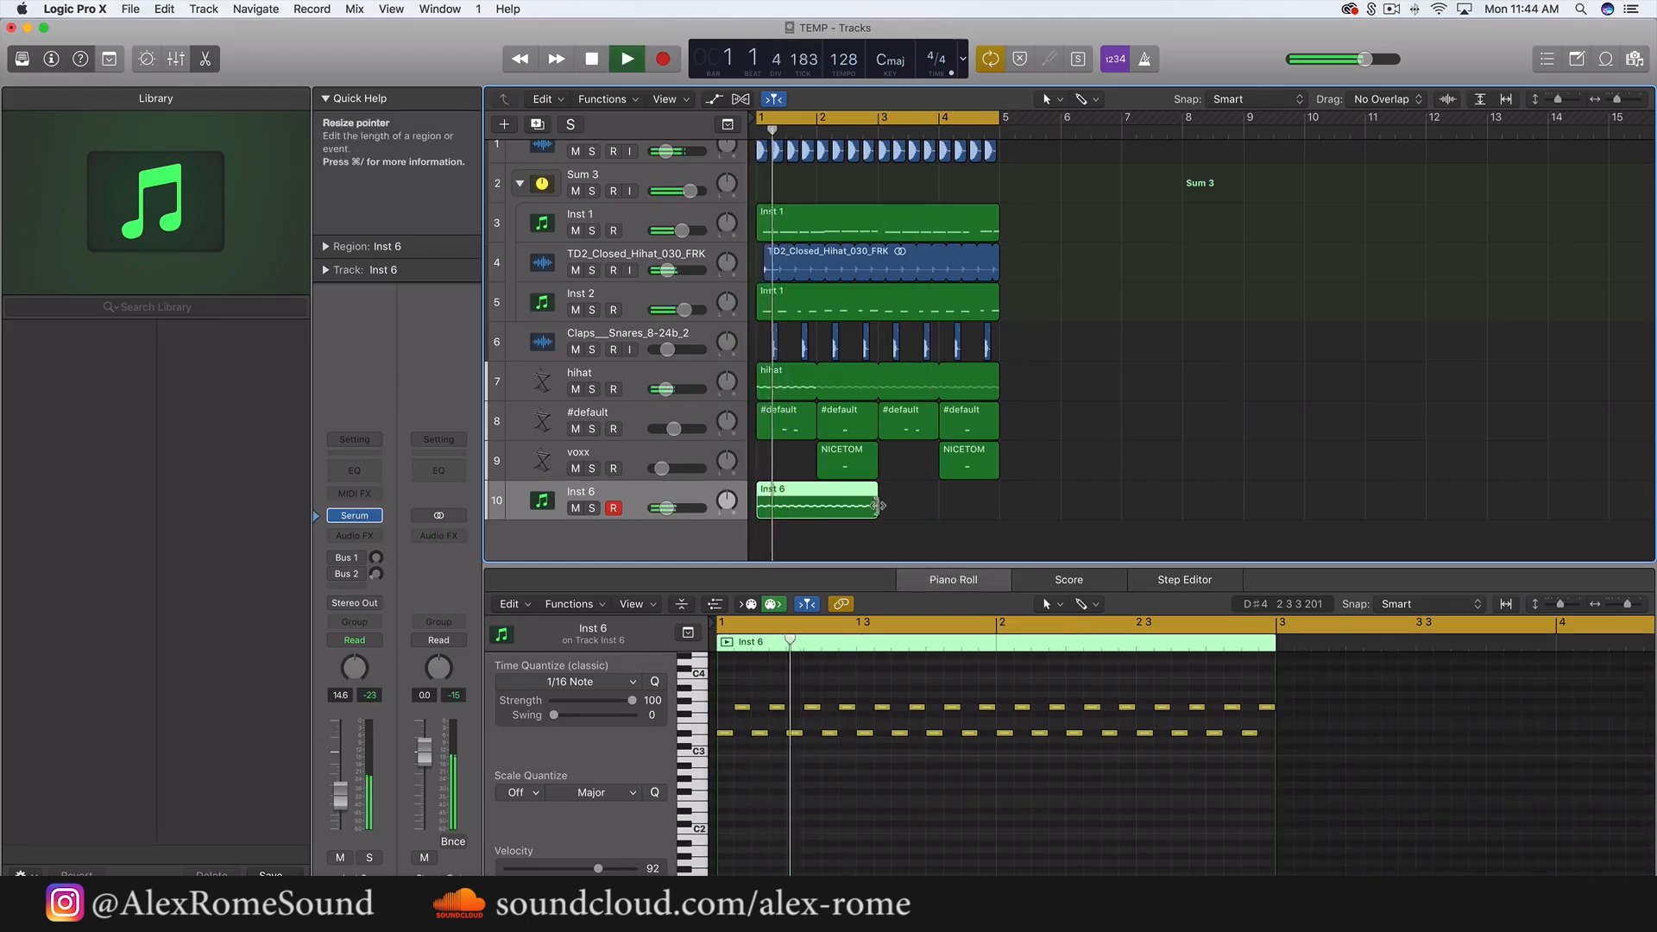
pyautogui.press('space')
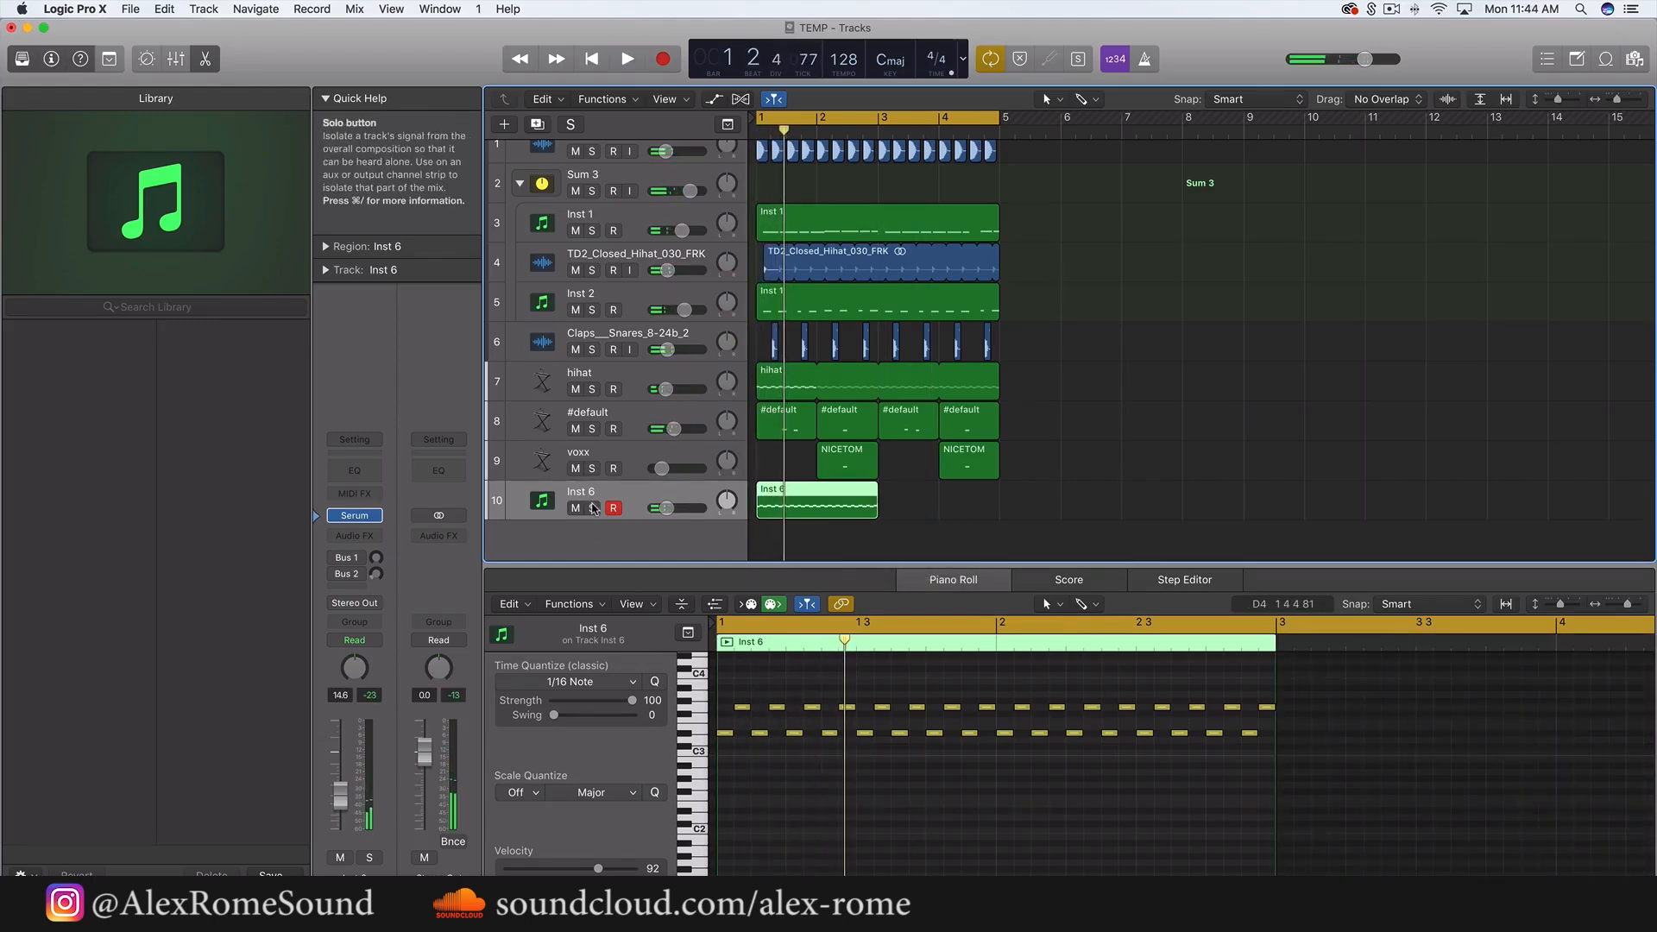
# - Solo Inst 6, raise all 32 notes by one octave and audition them
pyautogui.click(592, 508)
pyautogui.press('space')
pyautogui.press('space')
pyautogui.moveTo(1372, 803); pyautogui.dragTo(719, 660)
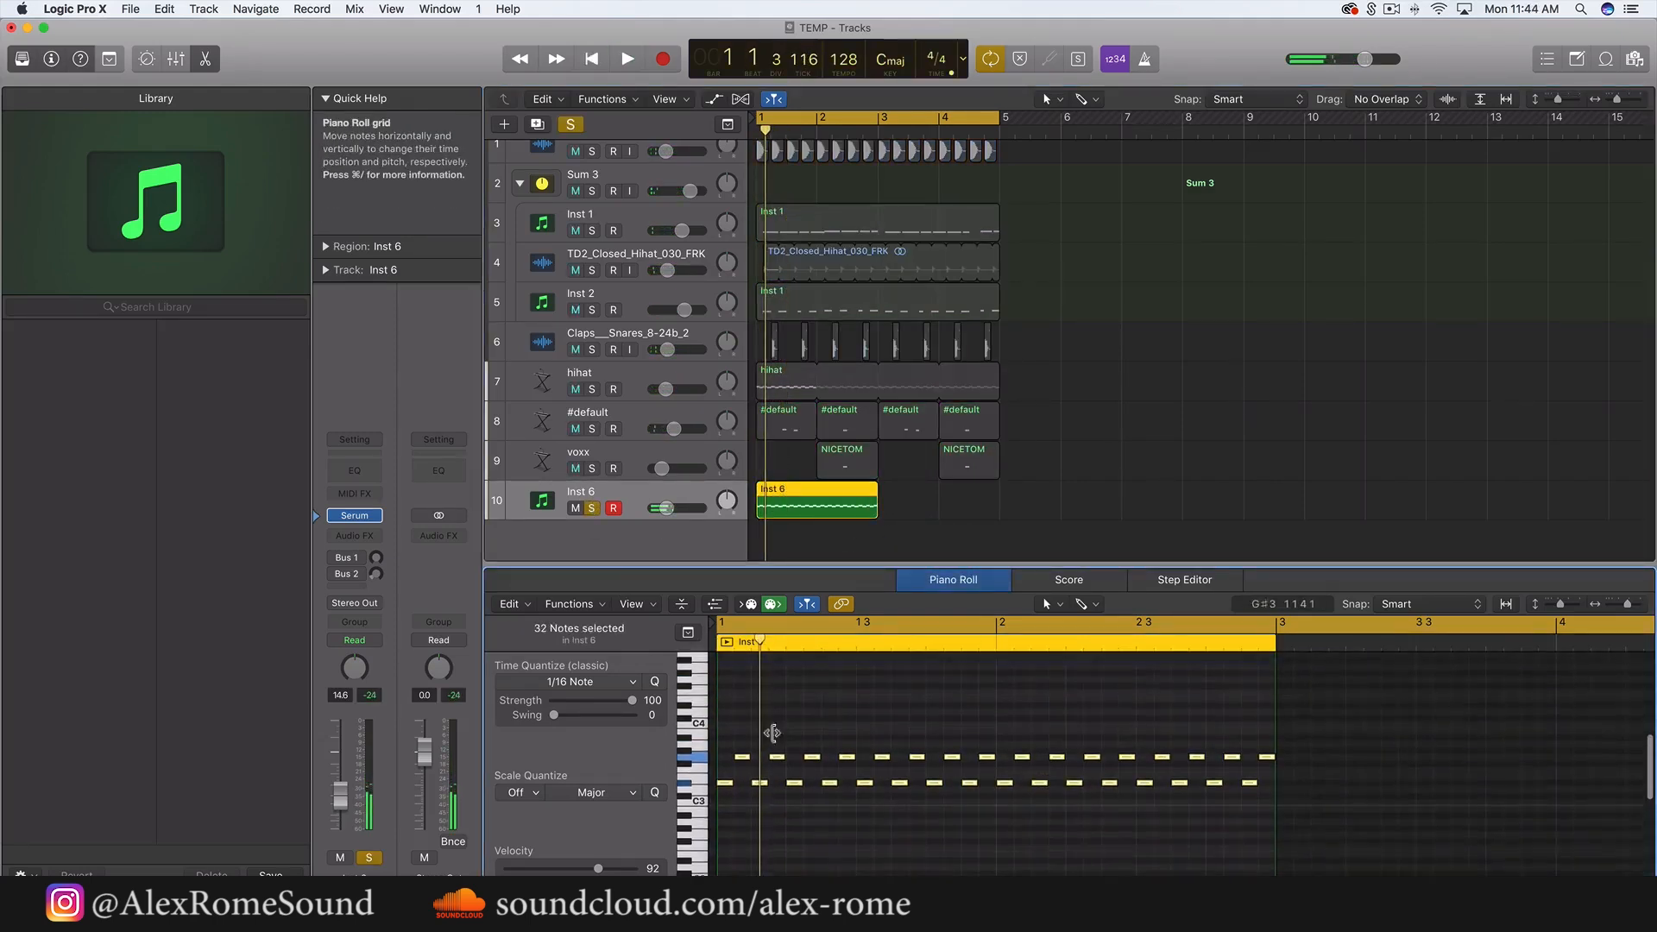
pyautogui.moveTo(725, 745); pyautogui.dragTo(743, 701)
pyautogui.press('space')
# - Move the 16 upper G4 notes down to A#3 and play the soloed pattern
pyautogui.moveTo(732, 666); pyautogui.dragTo(1390, 685)
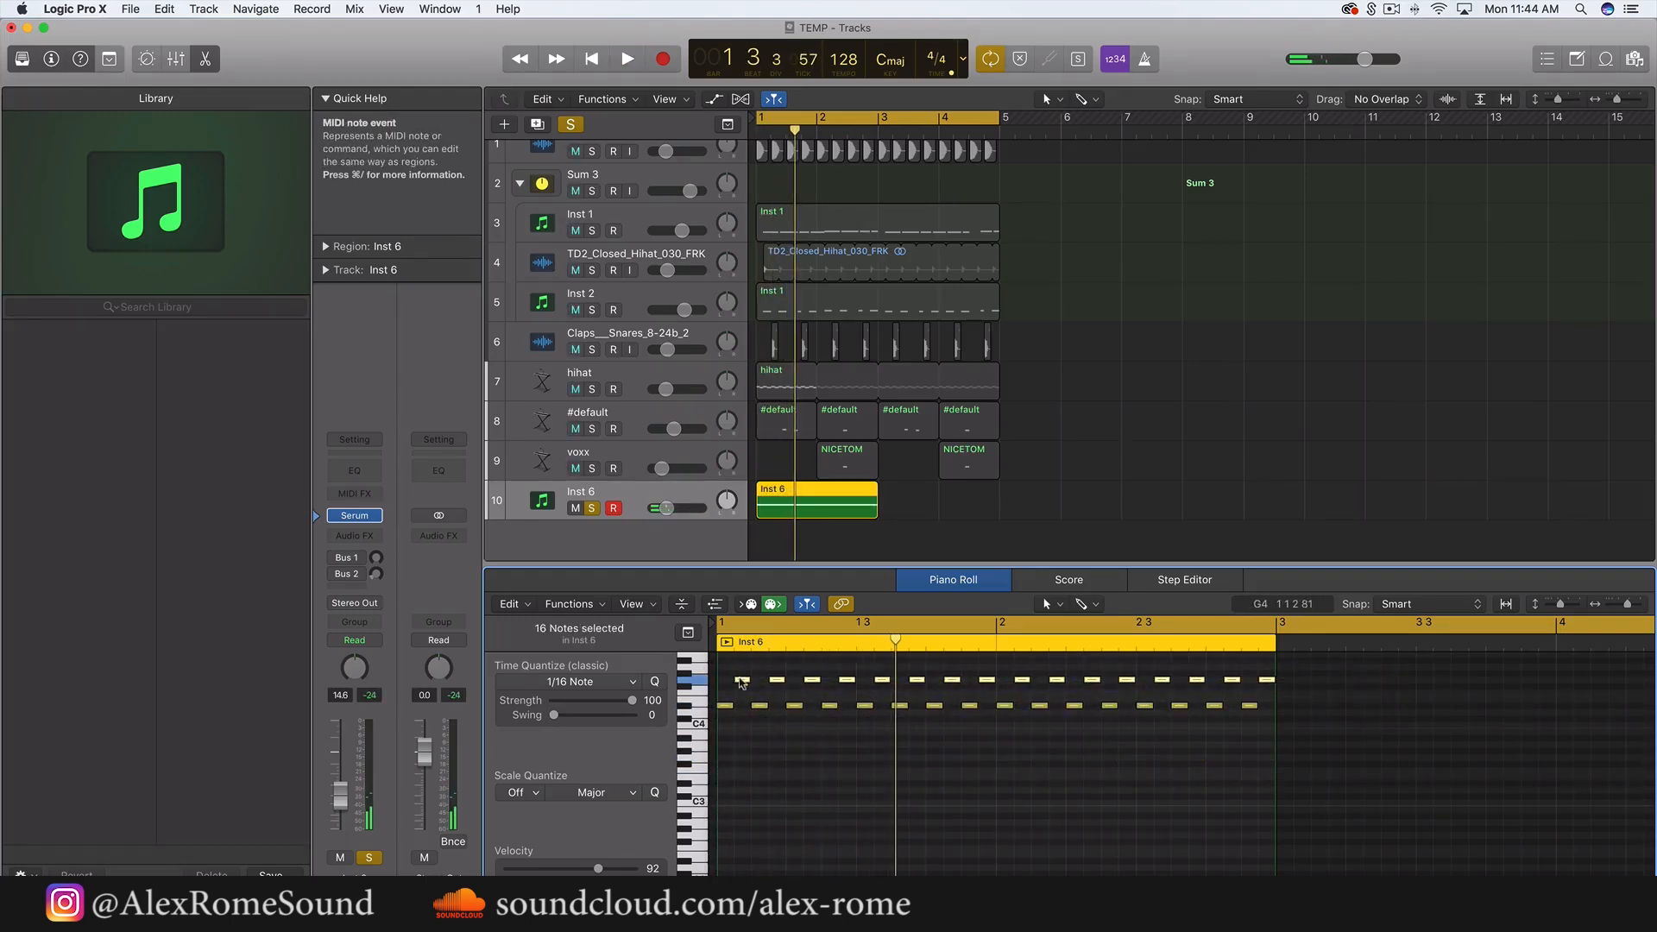
pyautogui.moveTo(740, 683); pyautogui.dragTo(740, 738)
pyautogui.press('space')
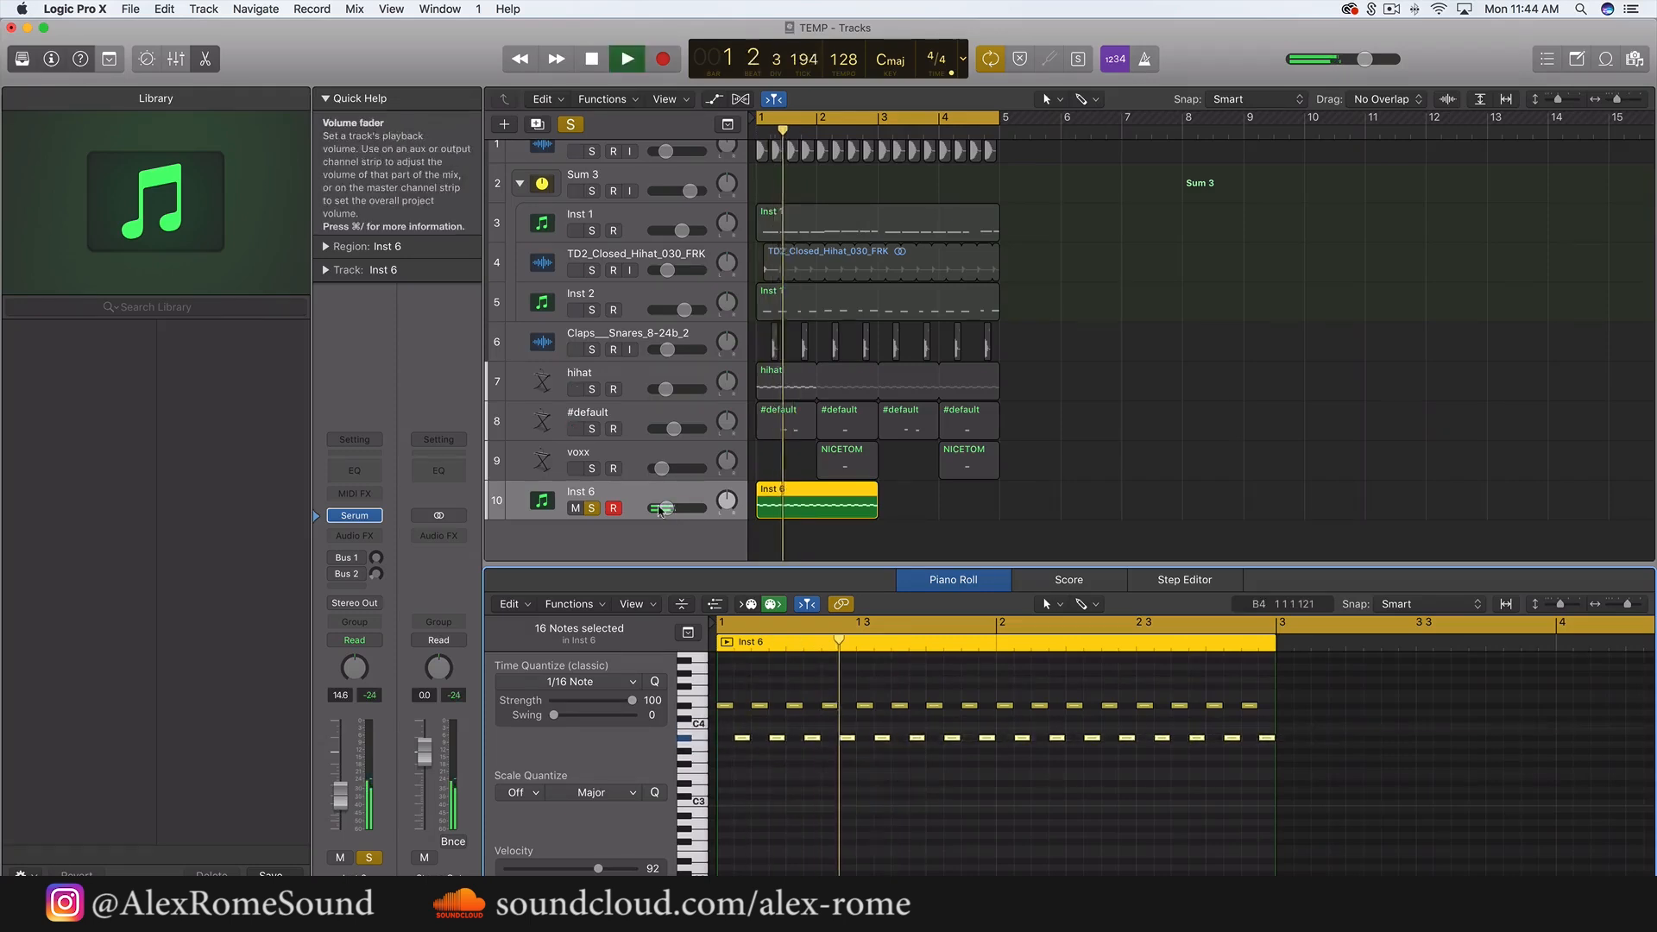
# - Unsolo Inst 6, loop its region to the end of bar 4 and play it with the full groove
pyautogui.click(592, 508)
pyautogui.moveTo(875, 490); pyautogui.dragTo(998, 492)
pyautogui.press('space')
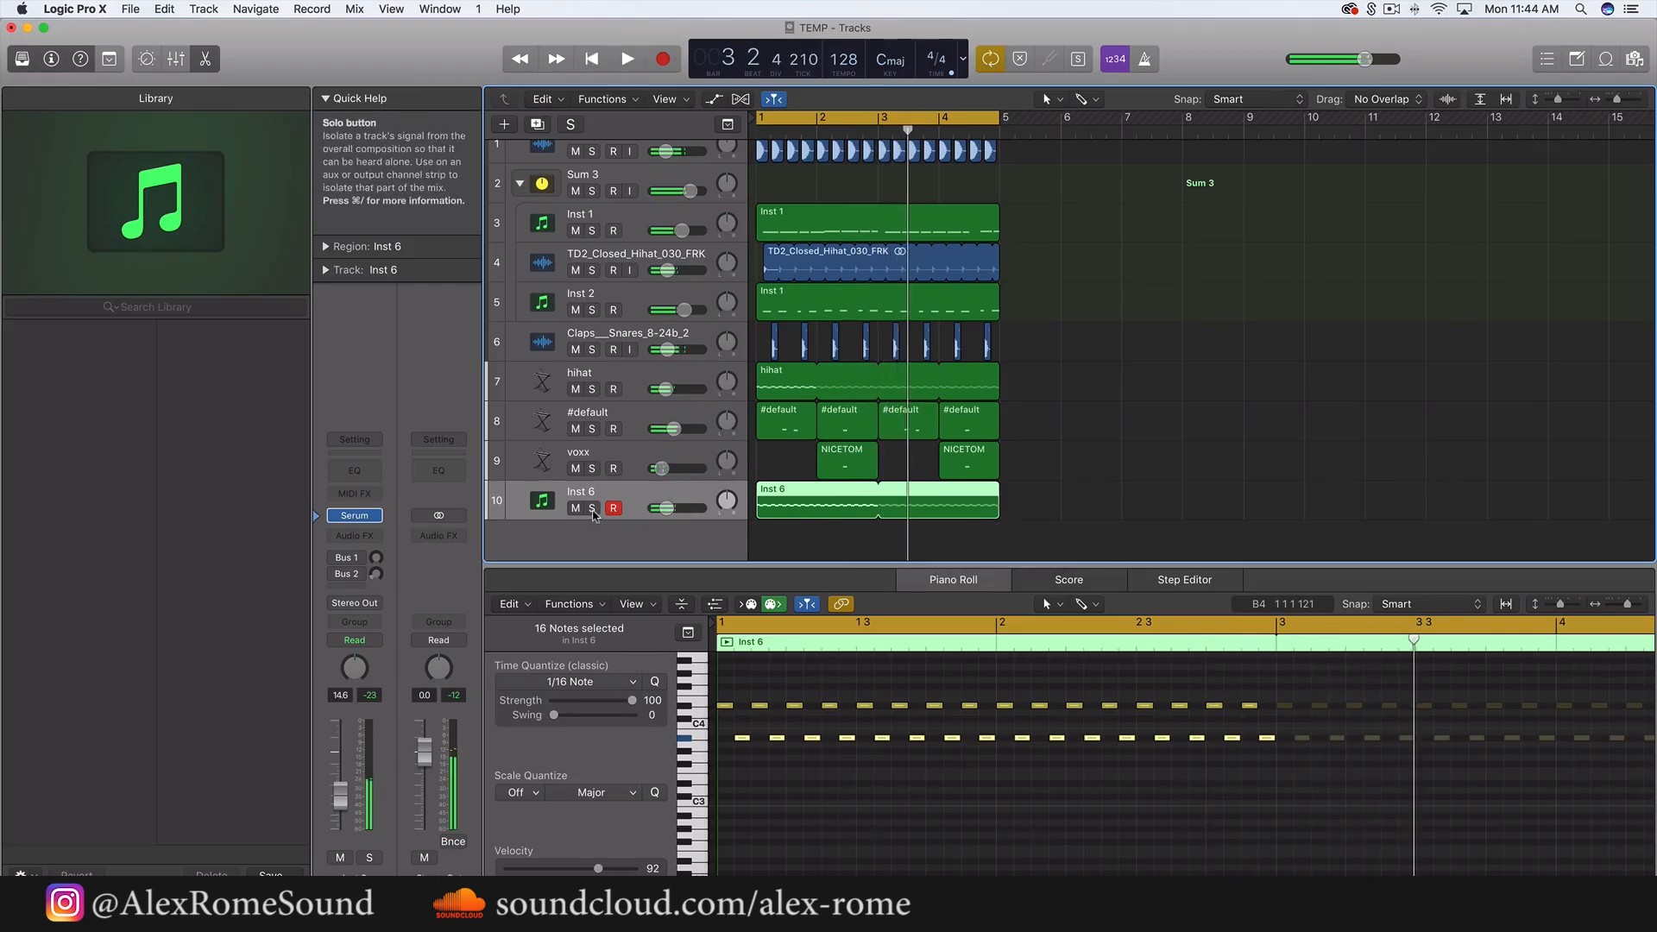
# - Solo the Inst 6 track and play its pattern on its own
pyautogui.click(591, 508)
pyautogui.press('space')
pyautogui.press('space')
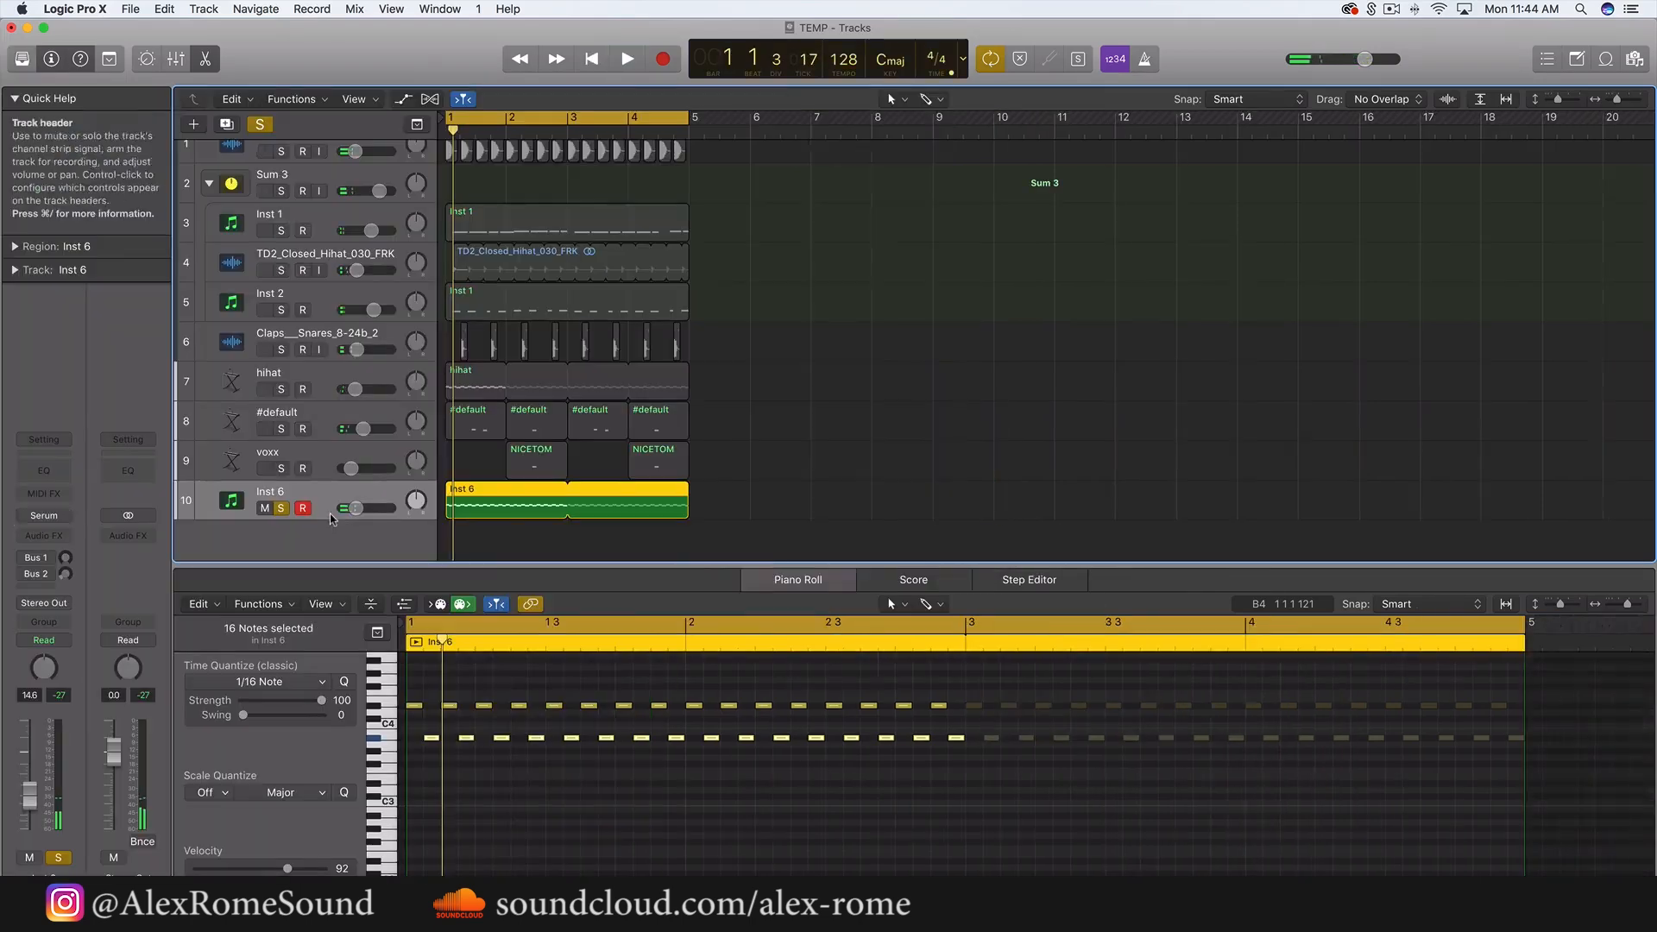
pyautogui.click(22, 59)
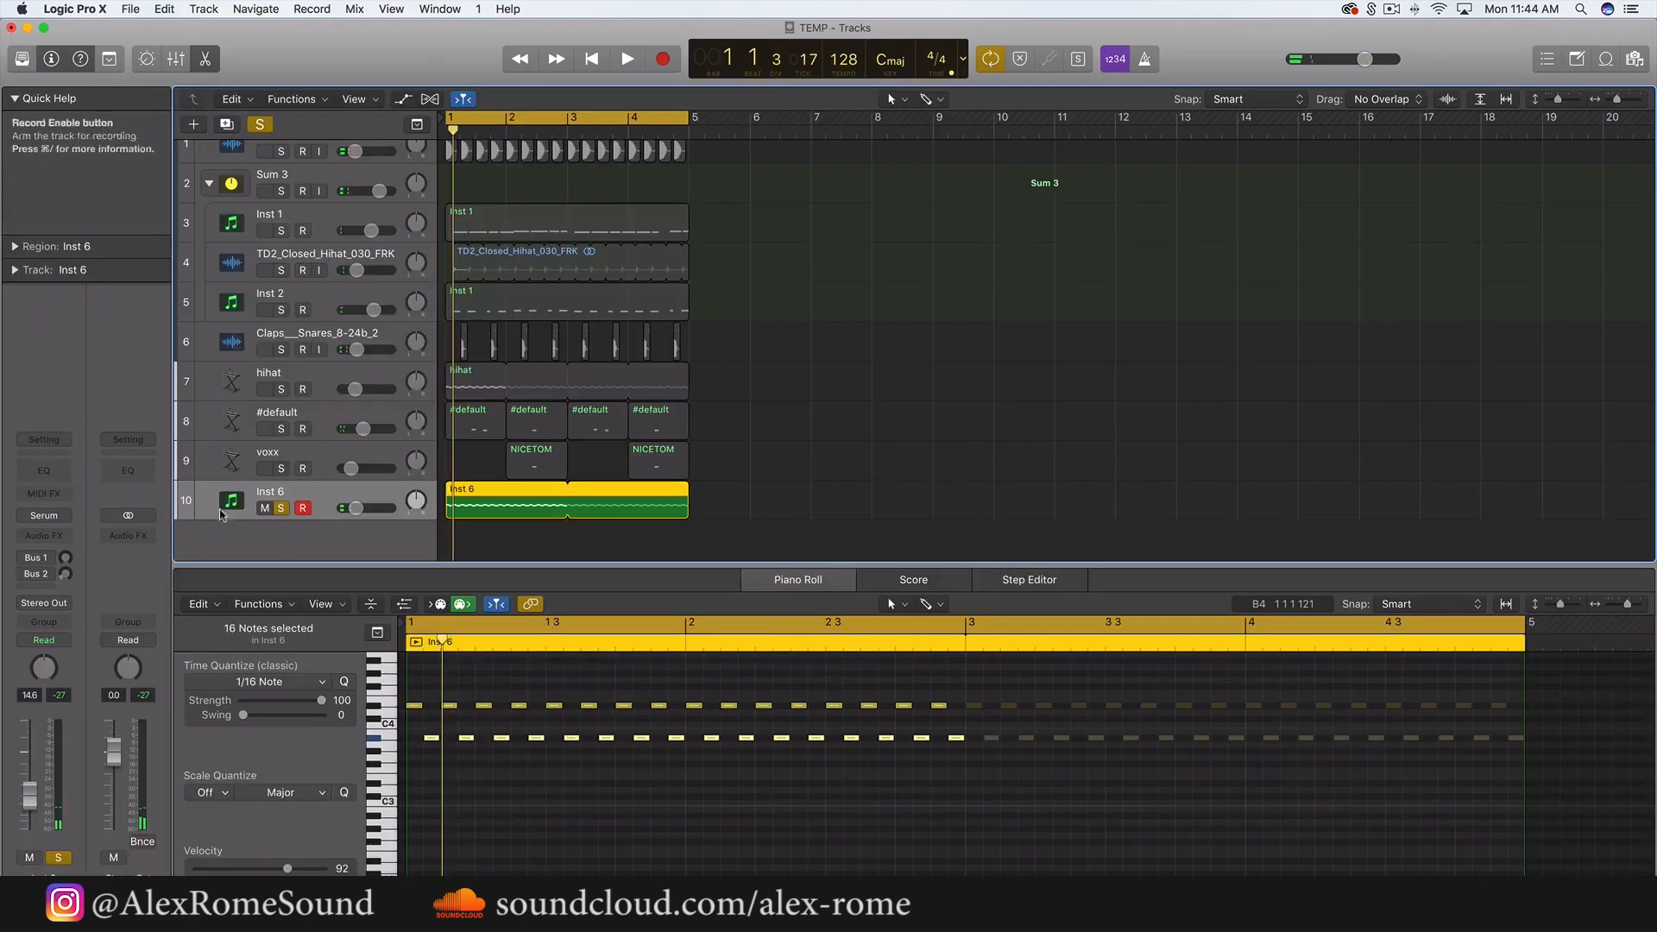
pyautogui.click(23, 58)
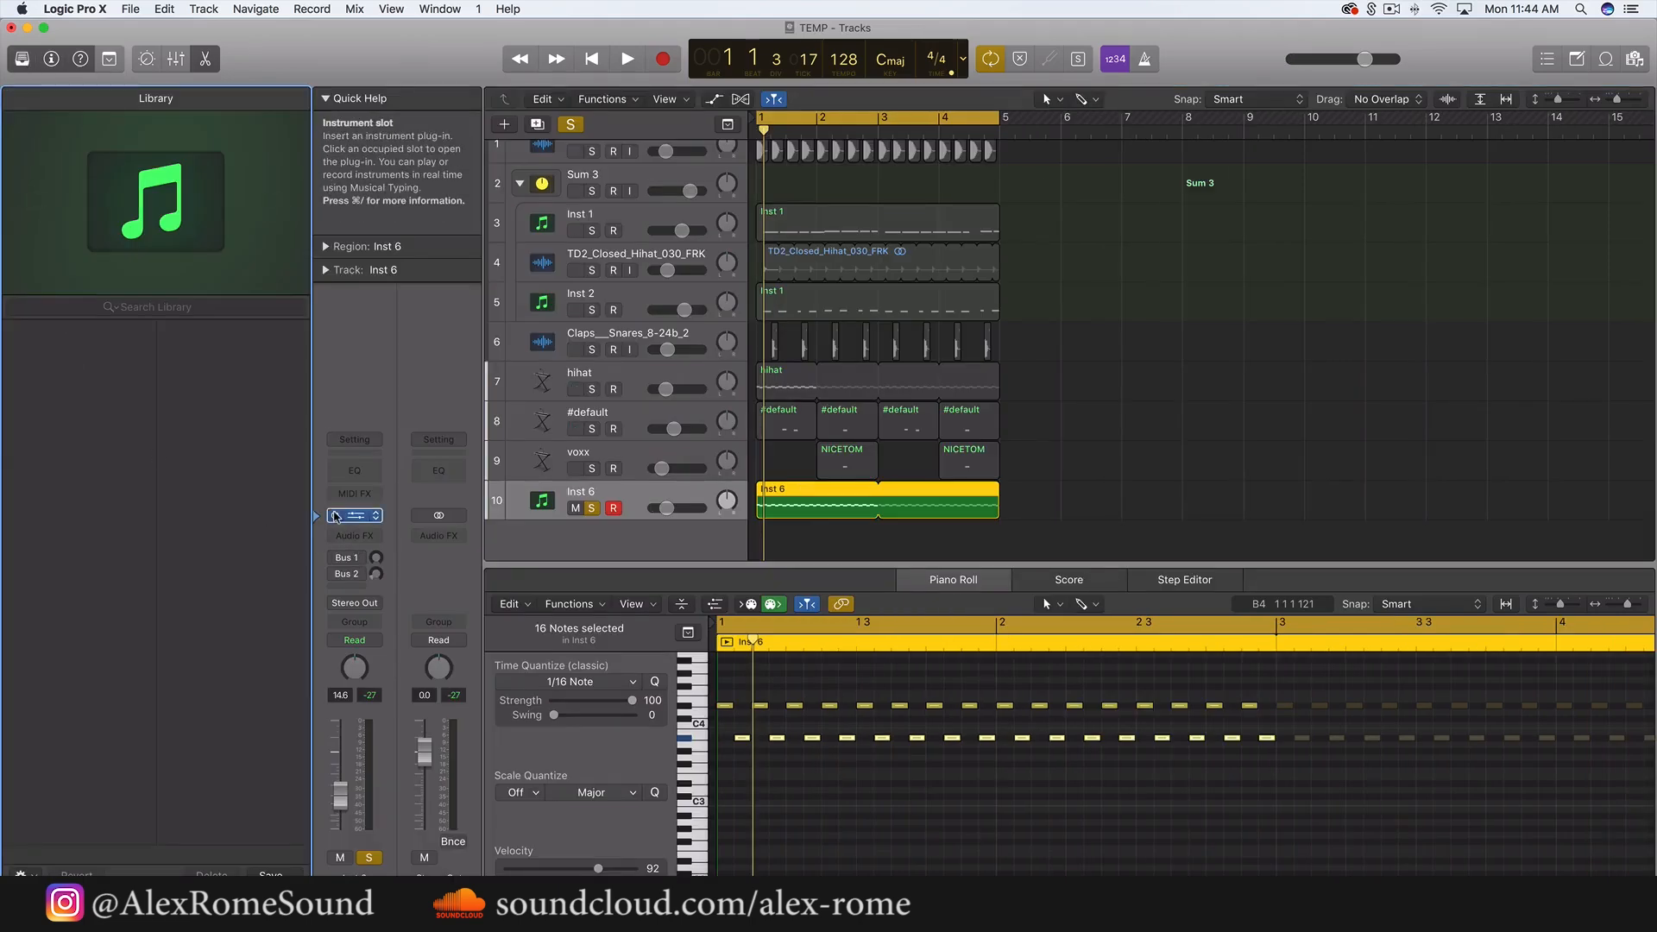
# - Enable the Hall reverb in the Serum effects of Inst 6 and audition the soloed pluck
pyautogui.click(367, 515)
pyautogui.click(415, 409)
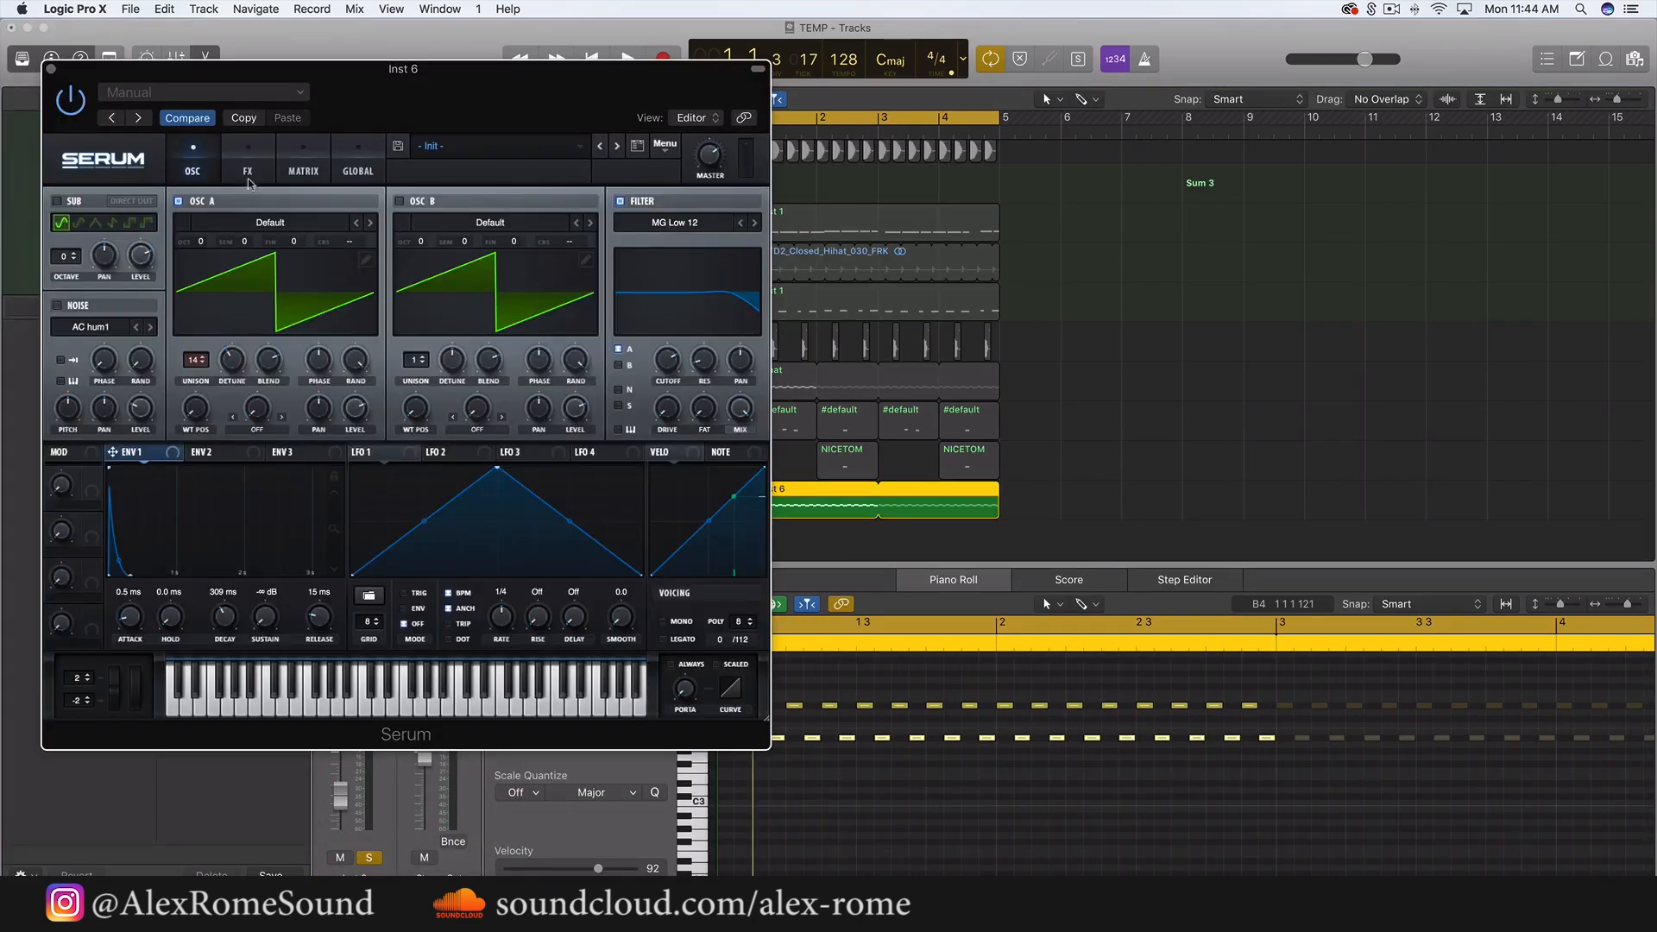
pyautogui.click(248, 177)
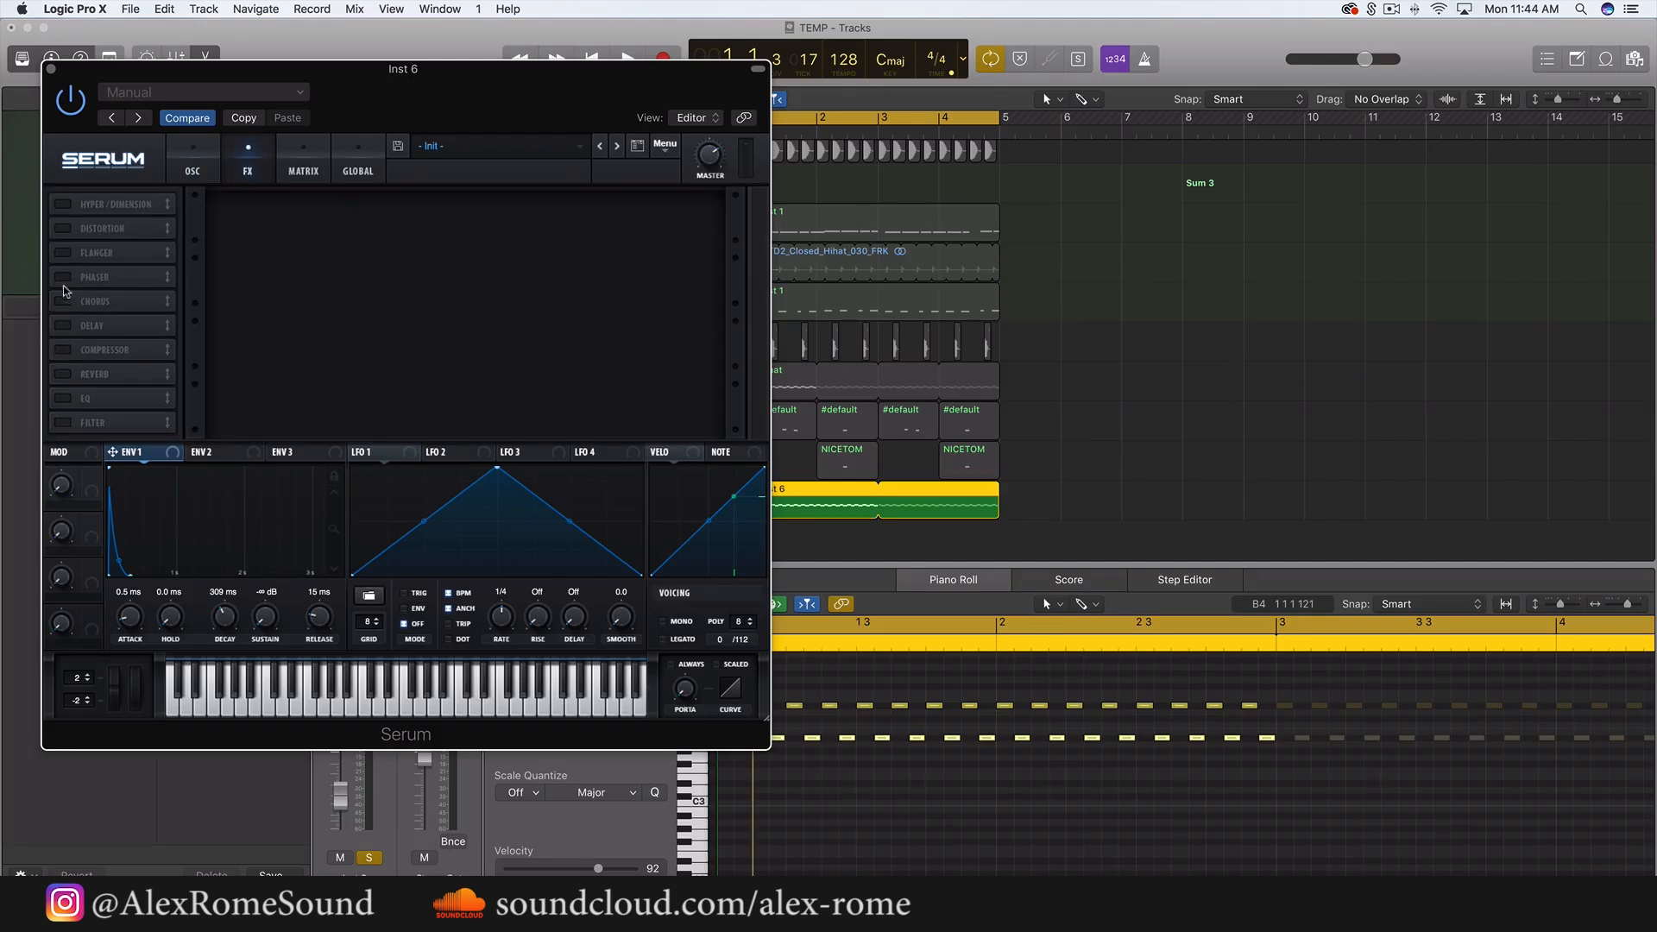
pyautogui.click(62, 373)
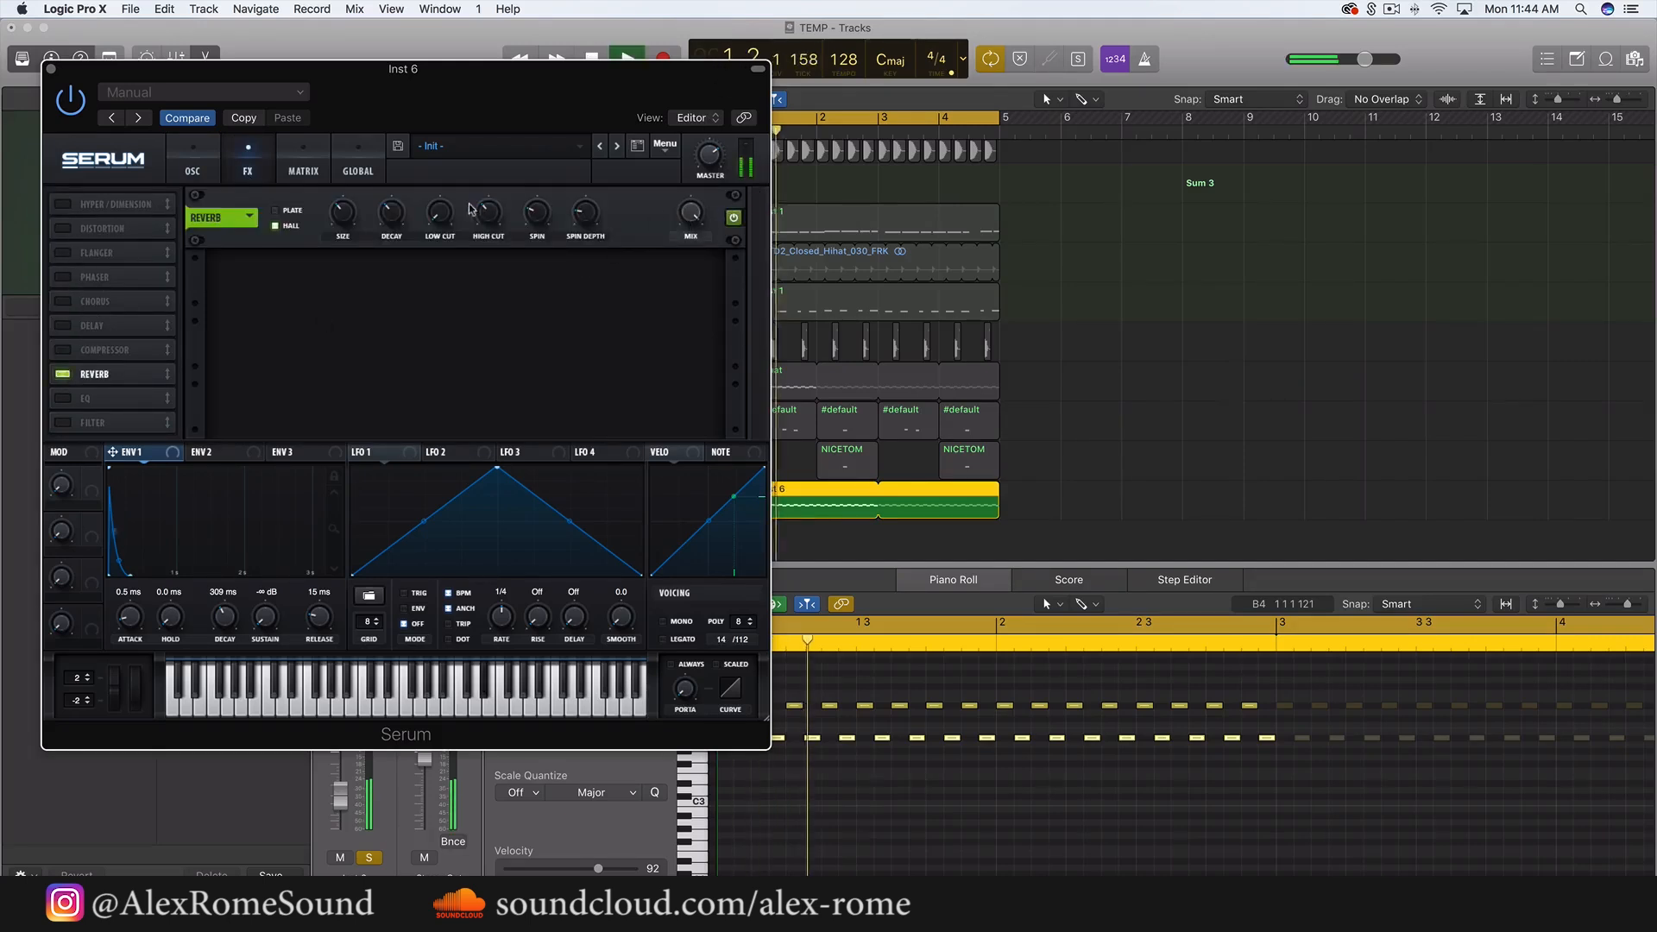
pyautogui.moveTo(392, 212); pyautogui.dragTo(356, 178)
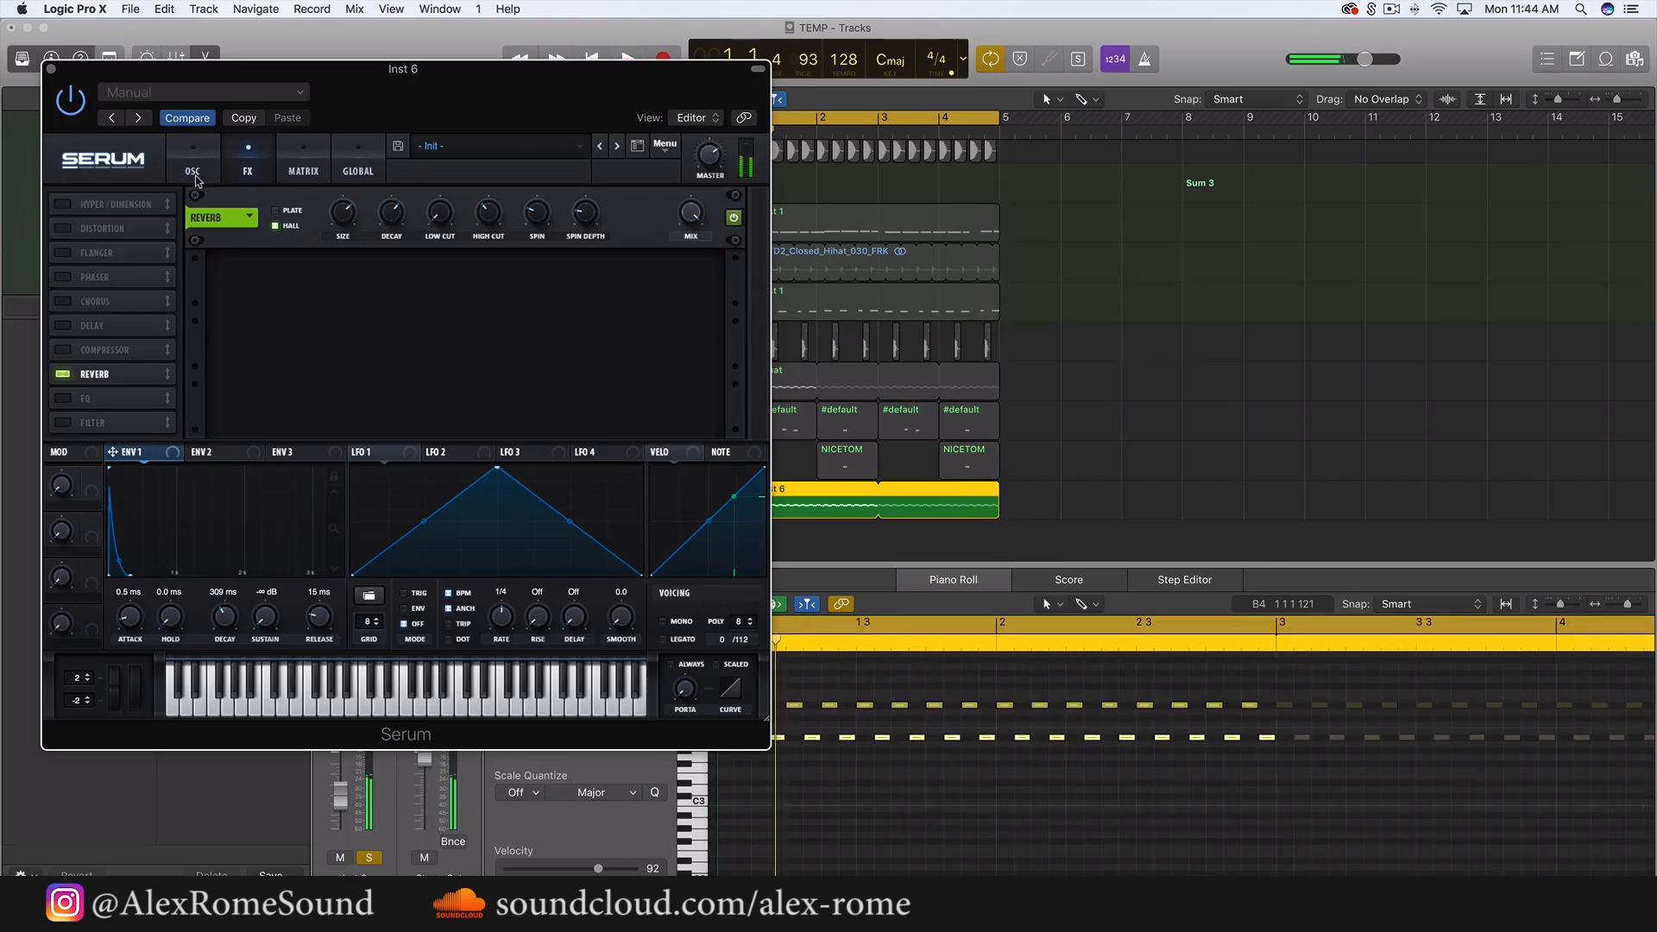
pyautogui.press('space')
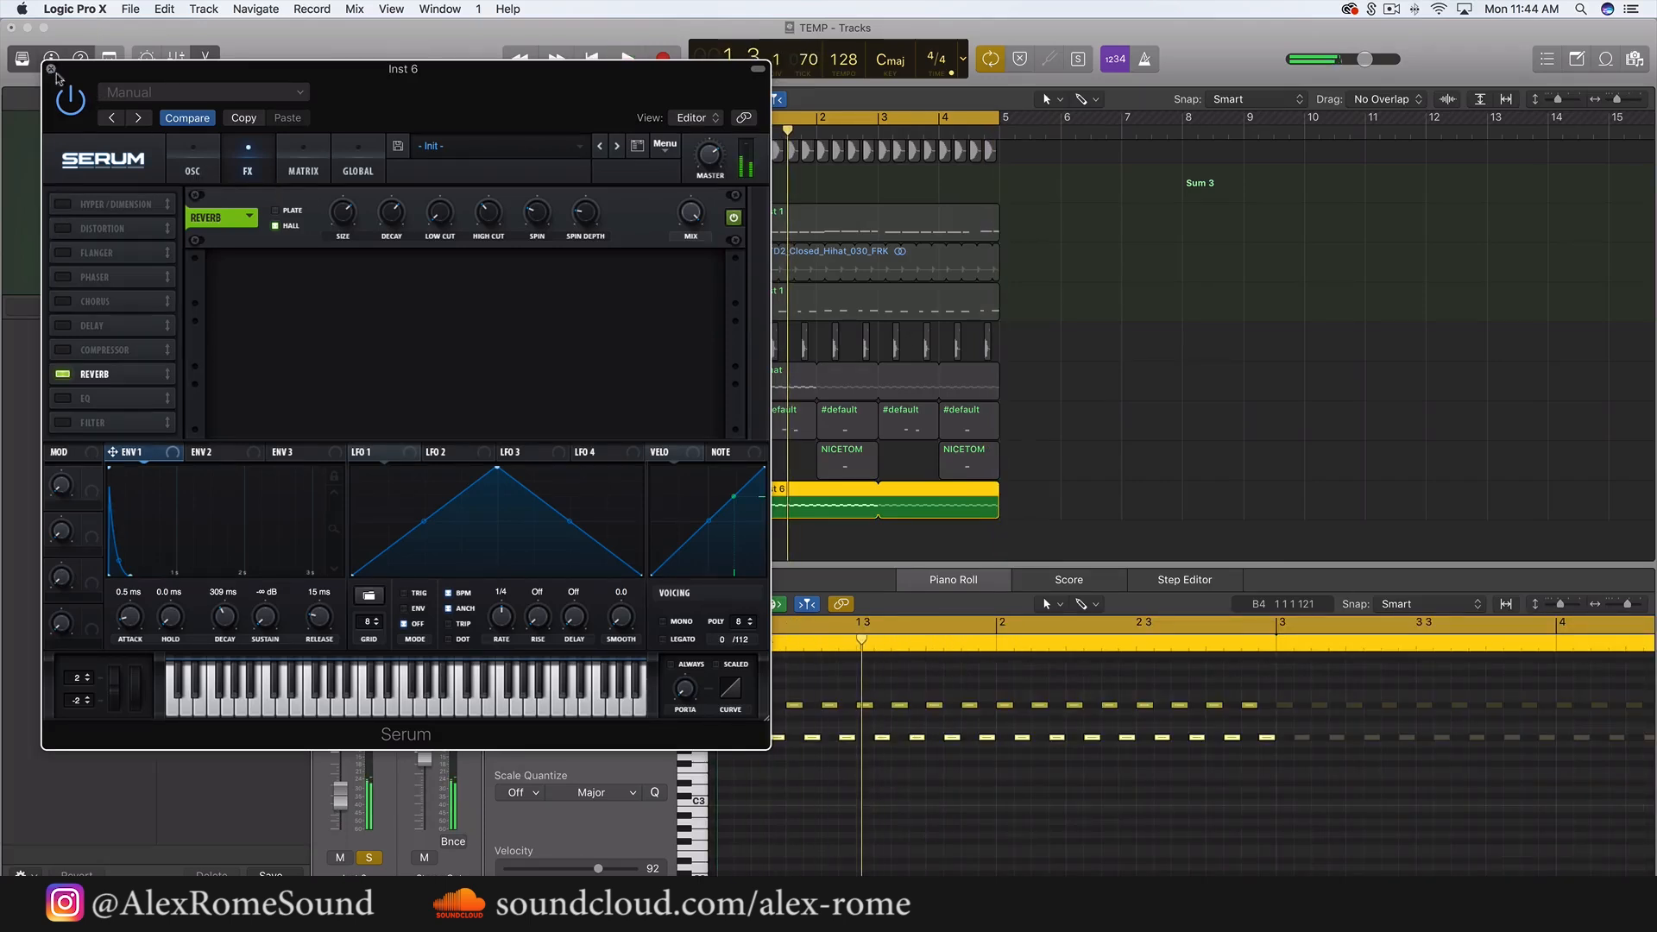
pyautogui.click(51, 69)
# - Insert a stereo FabFilter FF Pro-Q 2 equaliser as the first audio effect on Inst 6
pyautogui.click(356, 531)
pyautogui.moveTo(378, 819)
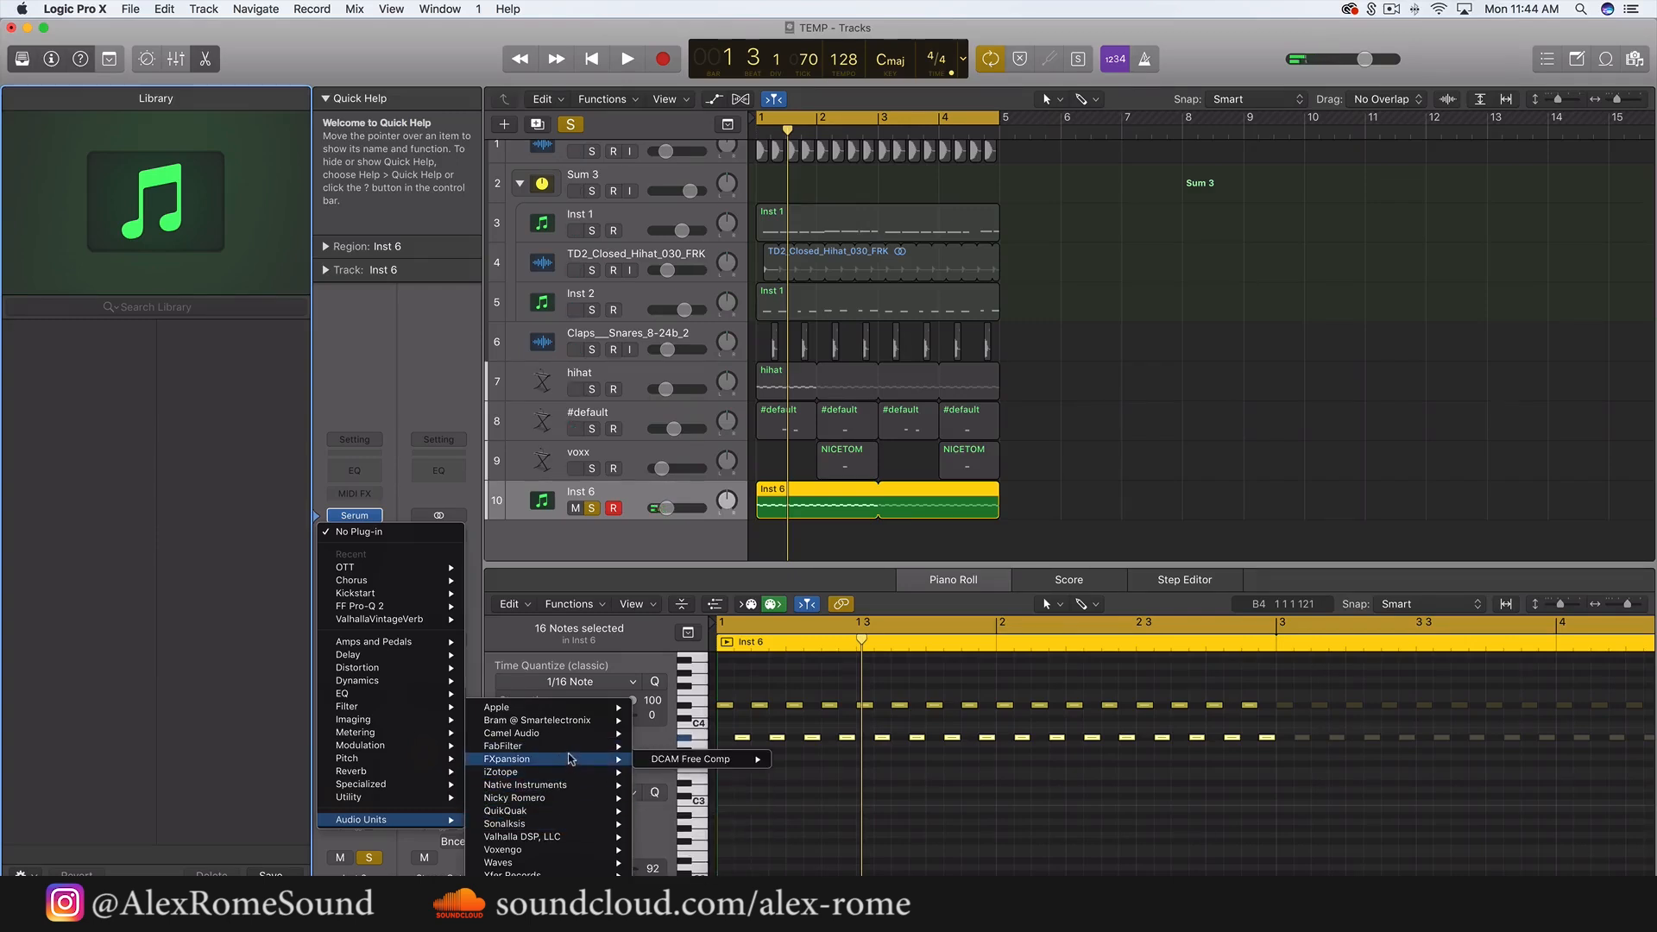
pyautogui.moveTo(570, 750)
pyautogui.moveTo(699, 784)
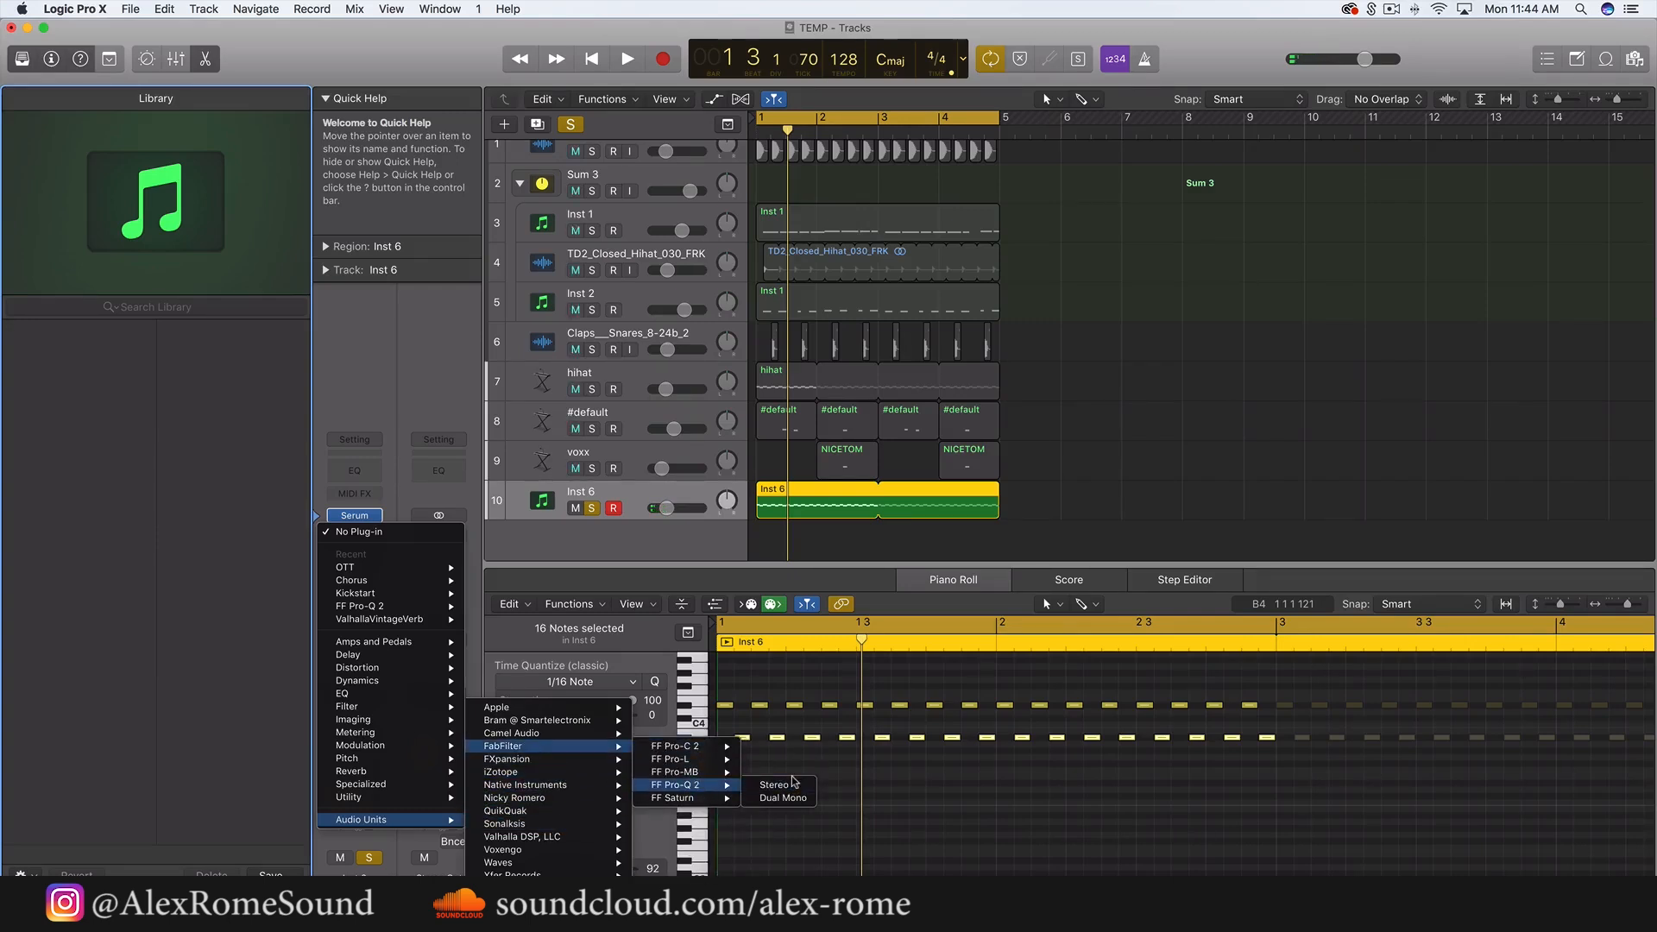
pyautogui.click(787, 788)
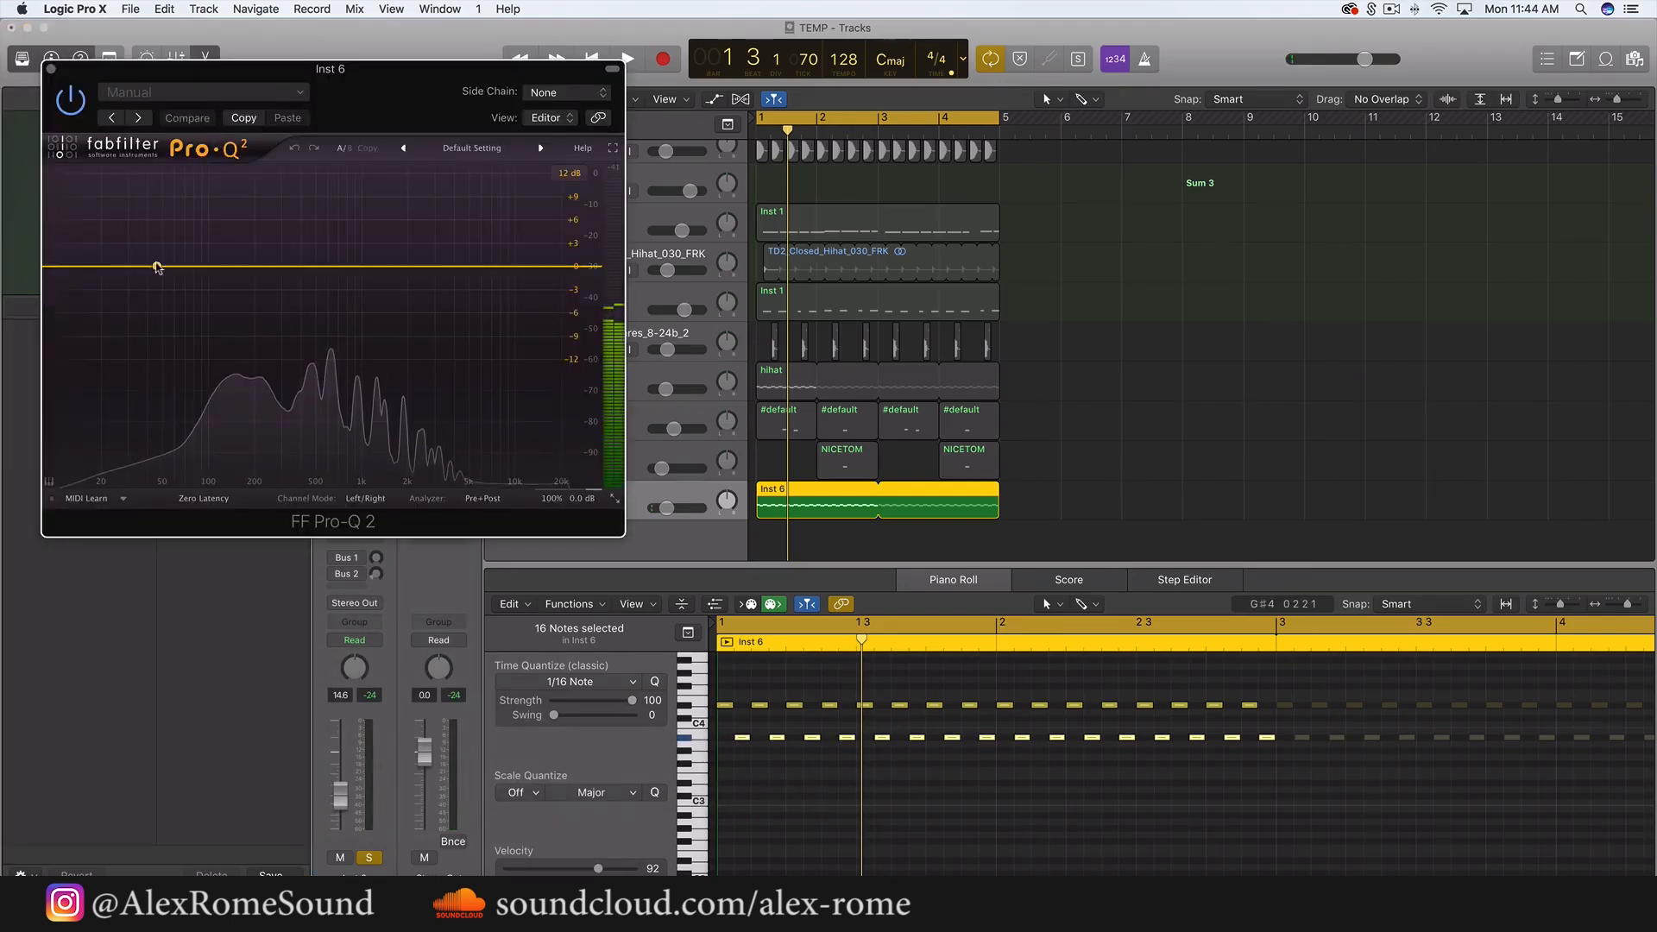
# - Add a Low Cut band at 96 dB/oct in the FF Pro-Q 2 and set its frequency to about 373 Hz while playing
pyautogui.moveTo(157, 267); pyautogui.dragTo(158, 283)
pyautogui.click(90, 421)
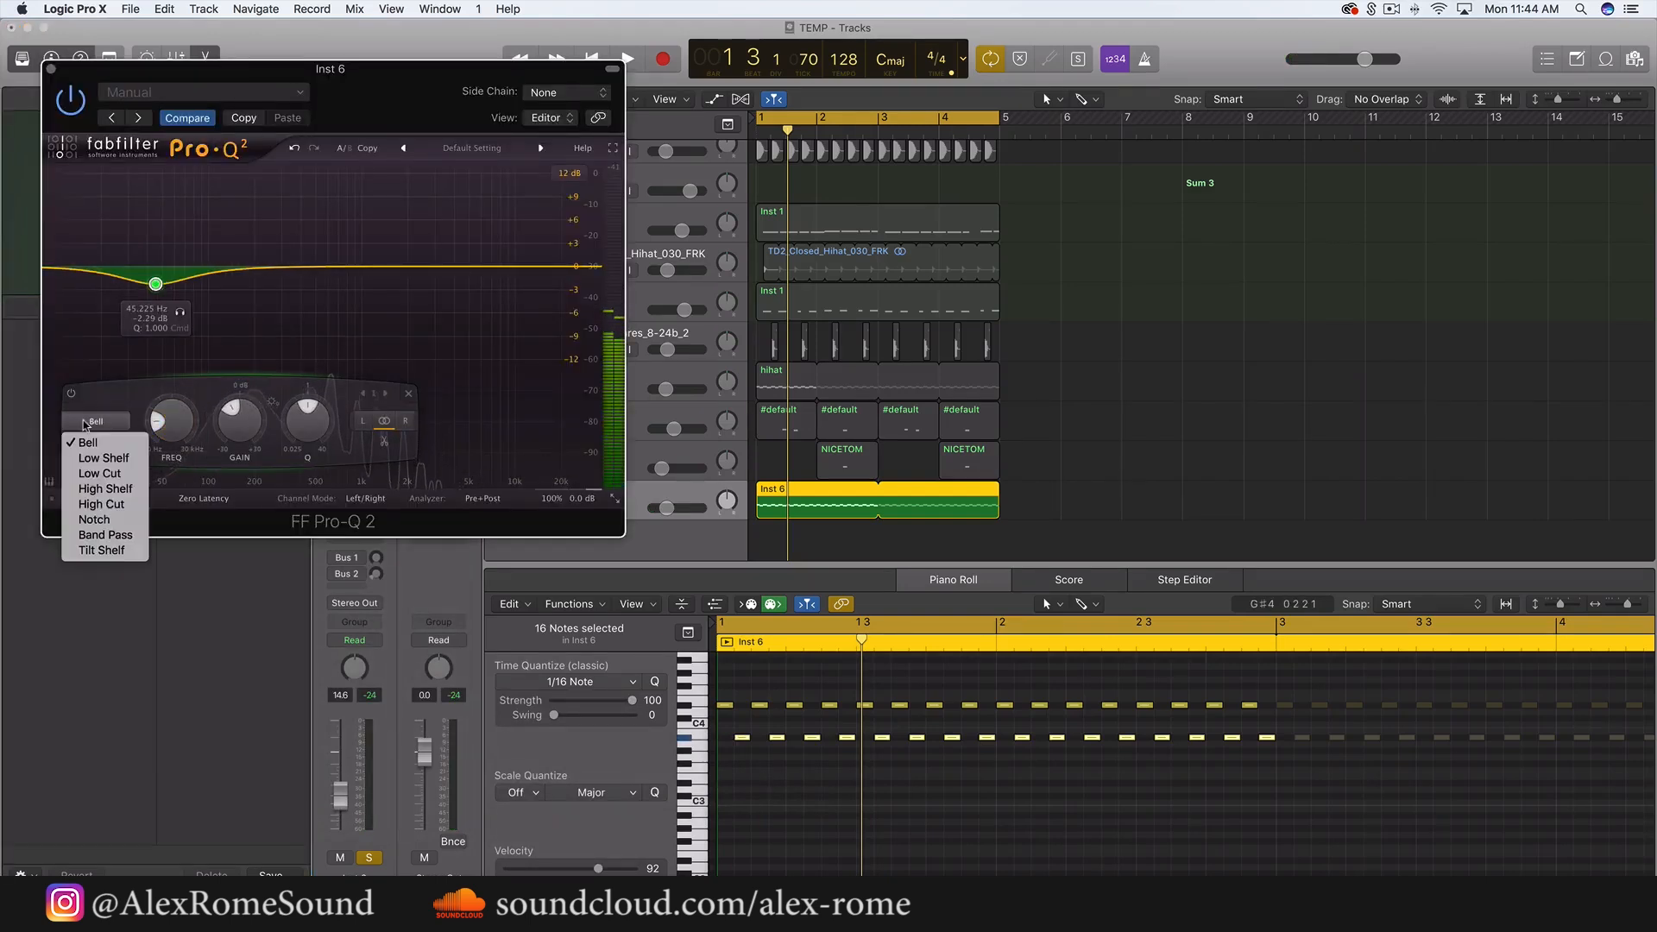
pyautogui.click(95, 472)
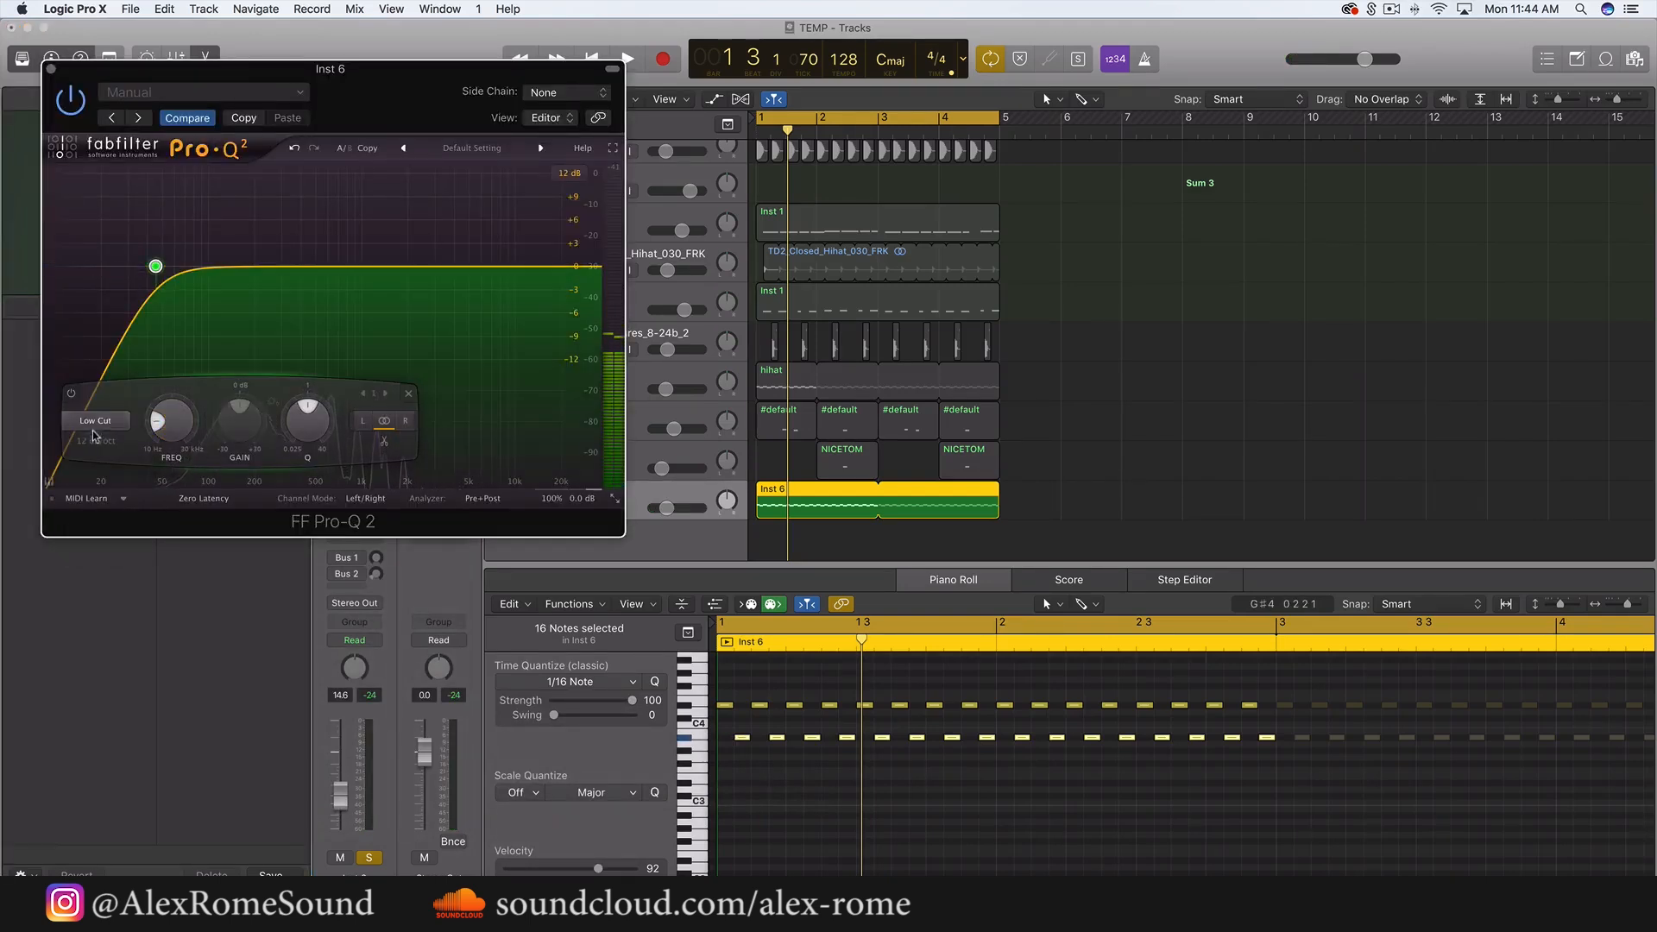
pyautogui.click(96, 441)
pyautogui.click(101, 584)
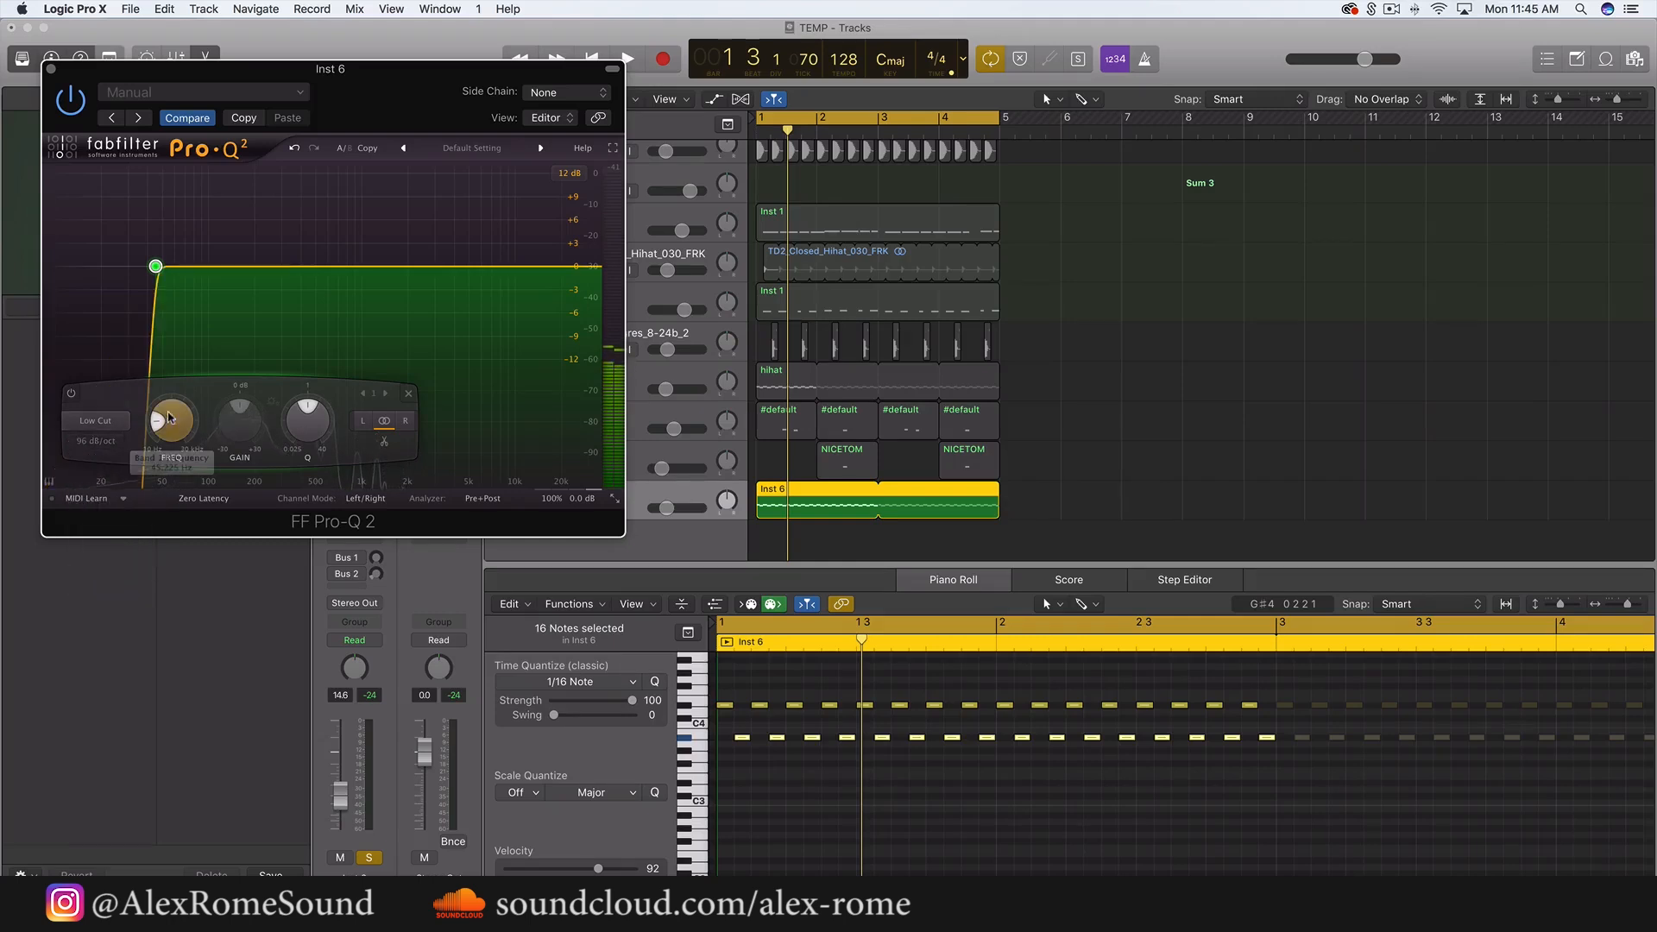
pyautogui.moveTo(170, 420); pyautogui.dragTo(166, 405)
pyautogui.press('space')
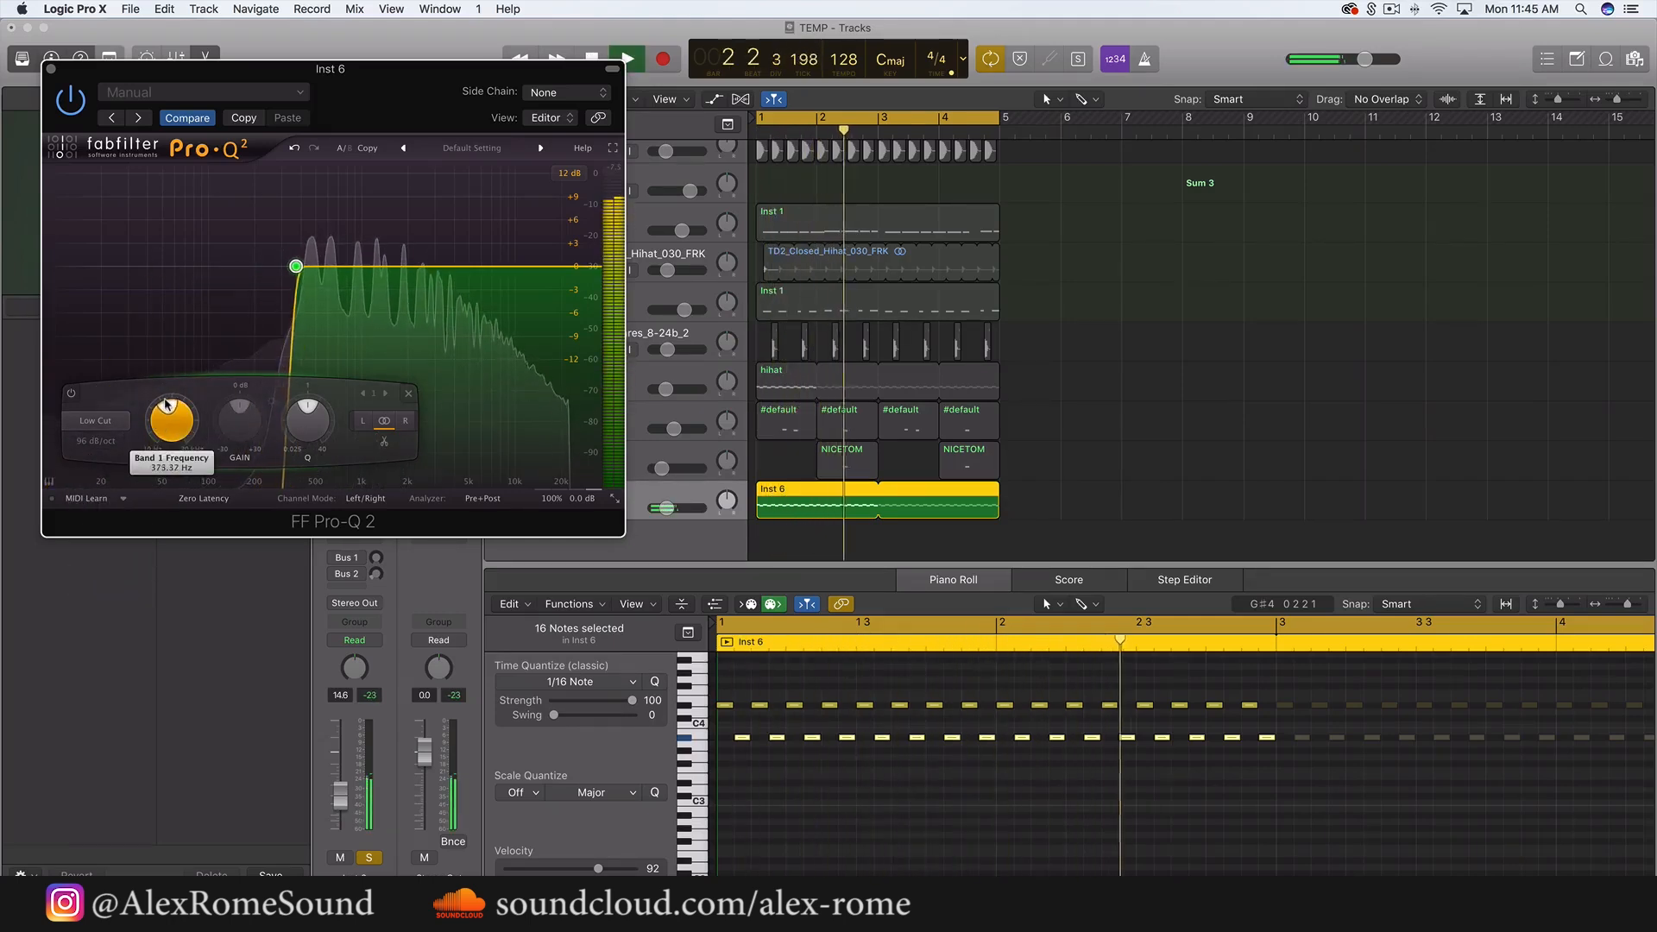
pyautogui.click(50, 68)
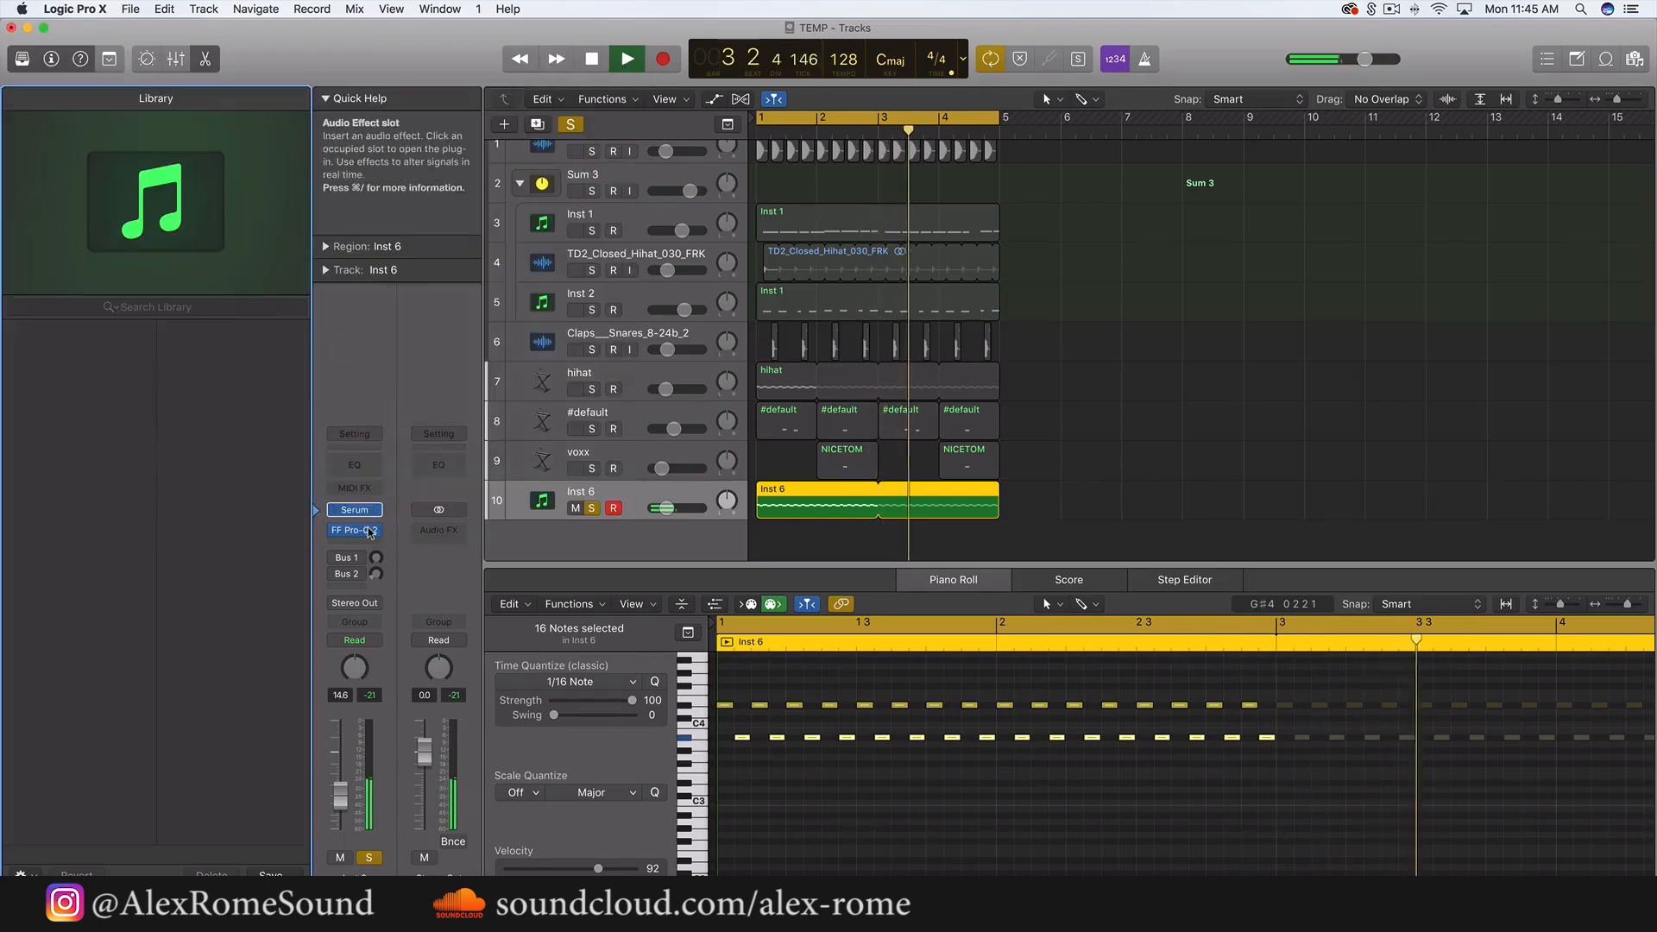
# - Insert the Nicky Romero Kickstart plug-in after the equaliser on Inst 6 and set its mix to 86%
pyautogui.click(372, 543)
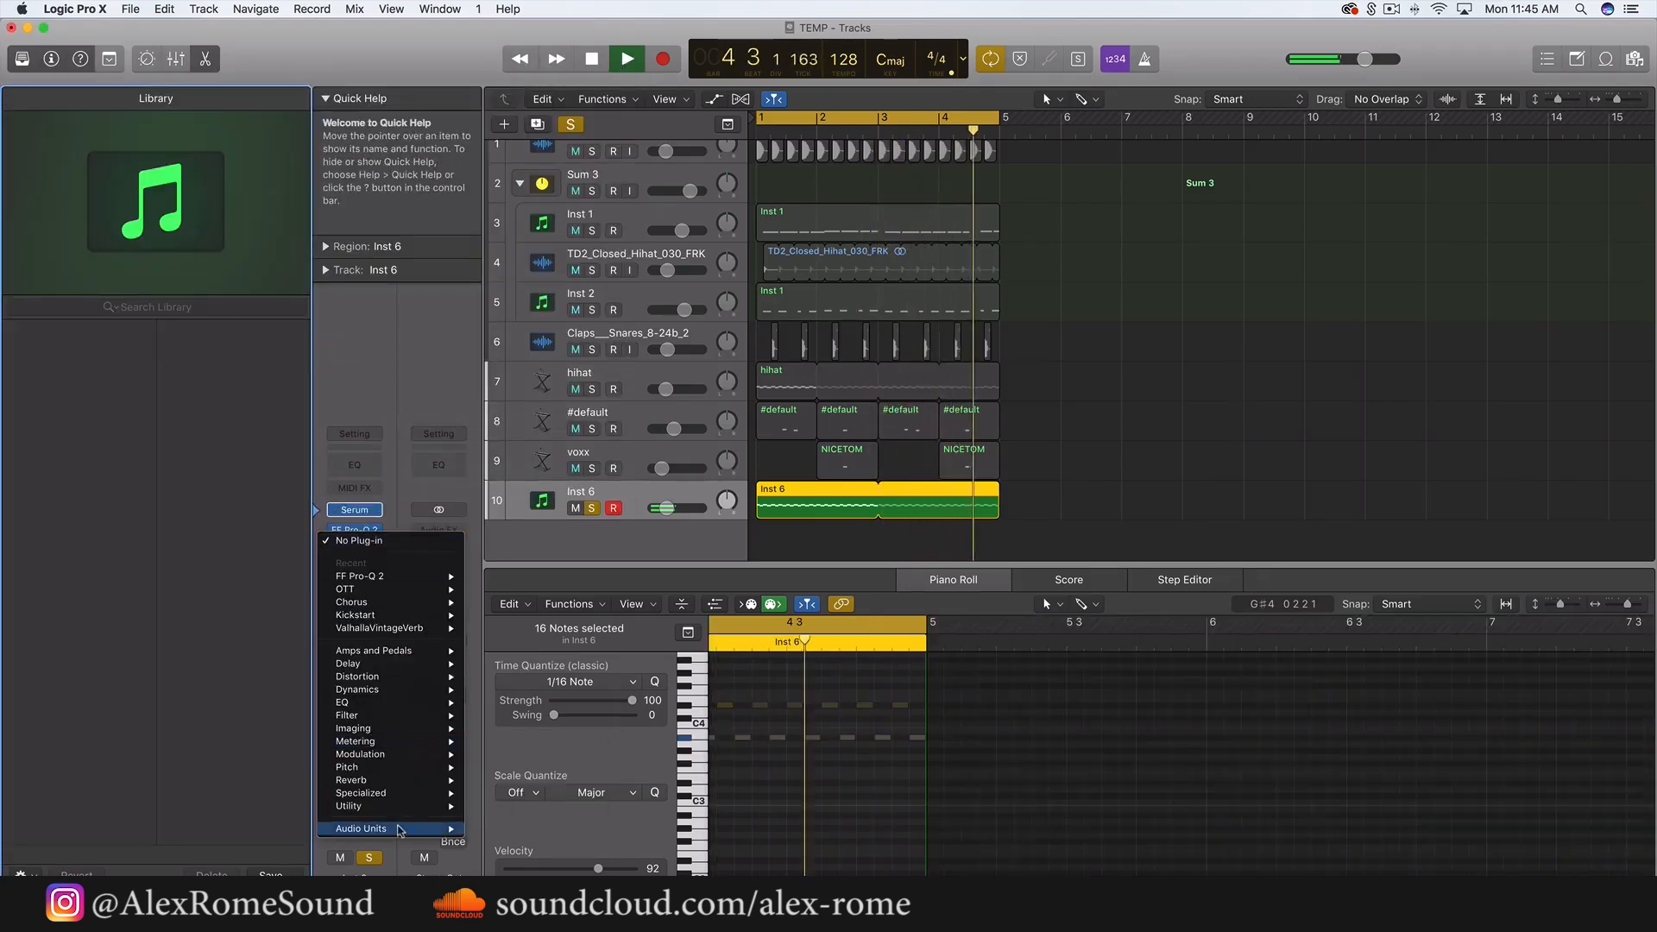
pyautogui.moveTo(556, 747)
pyautogui.moveTo(604, 797)
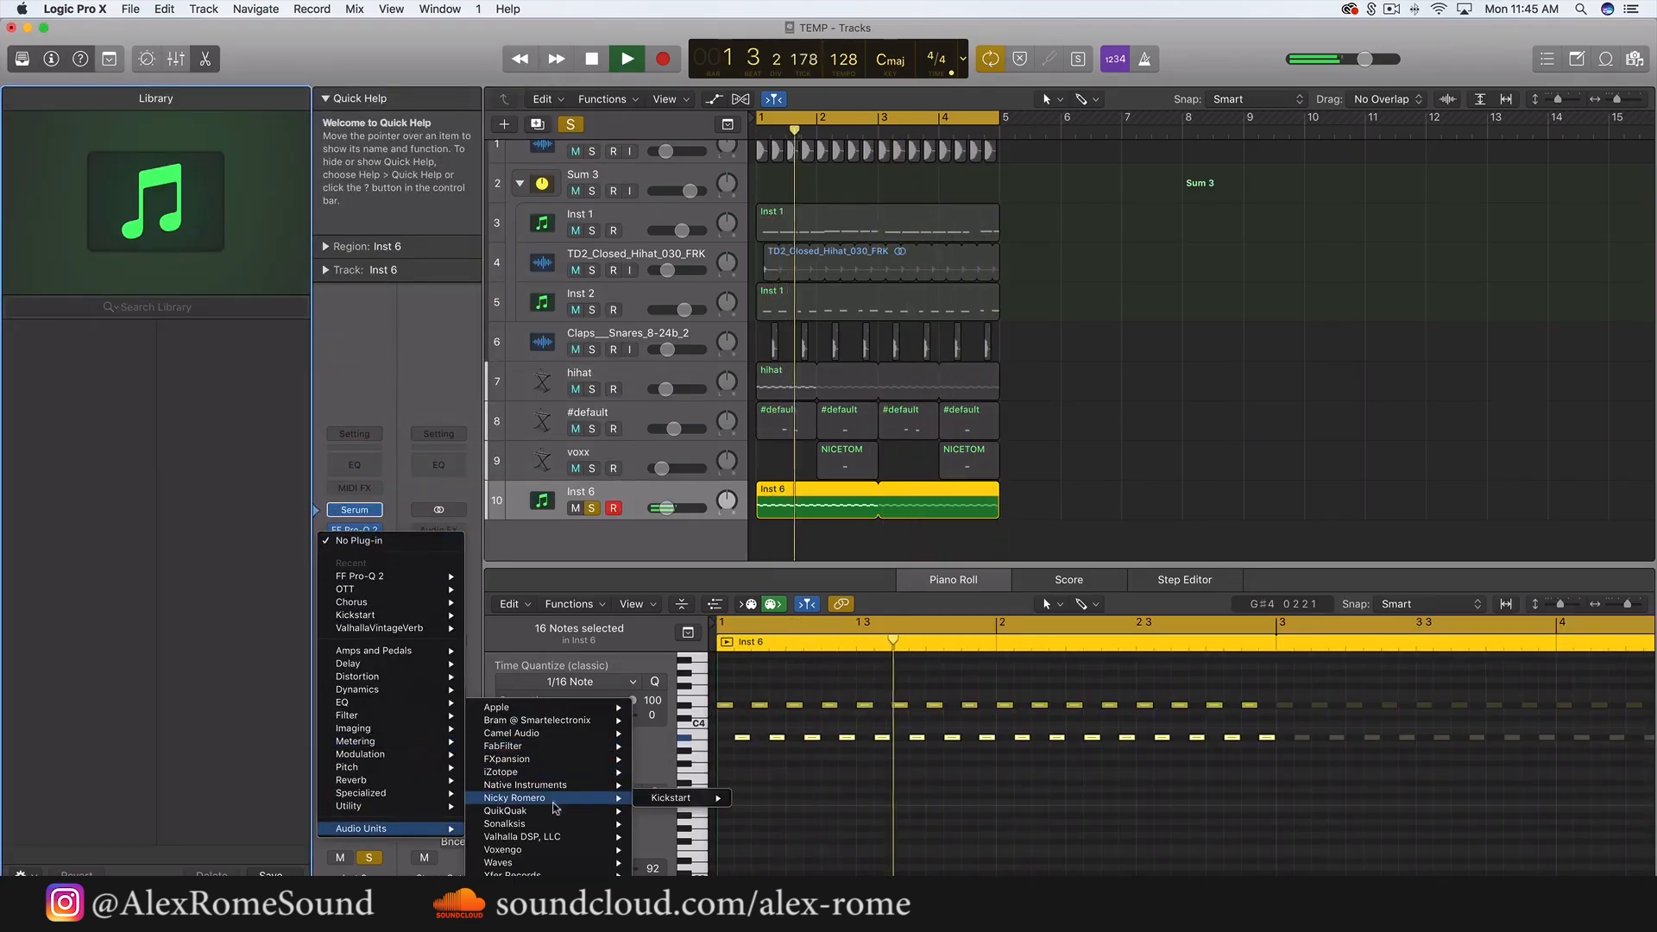
pyautogui.click(764, 798)
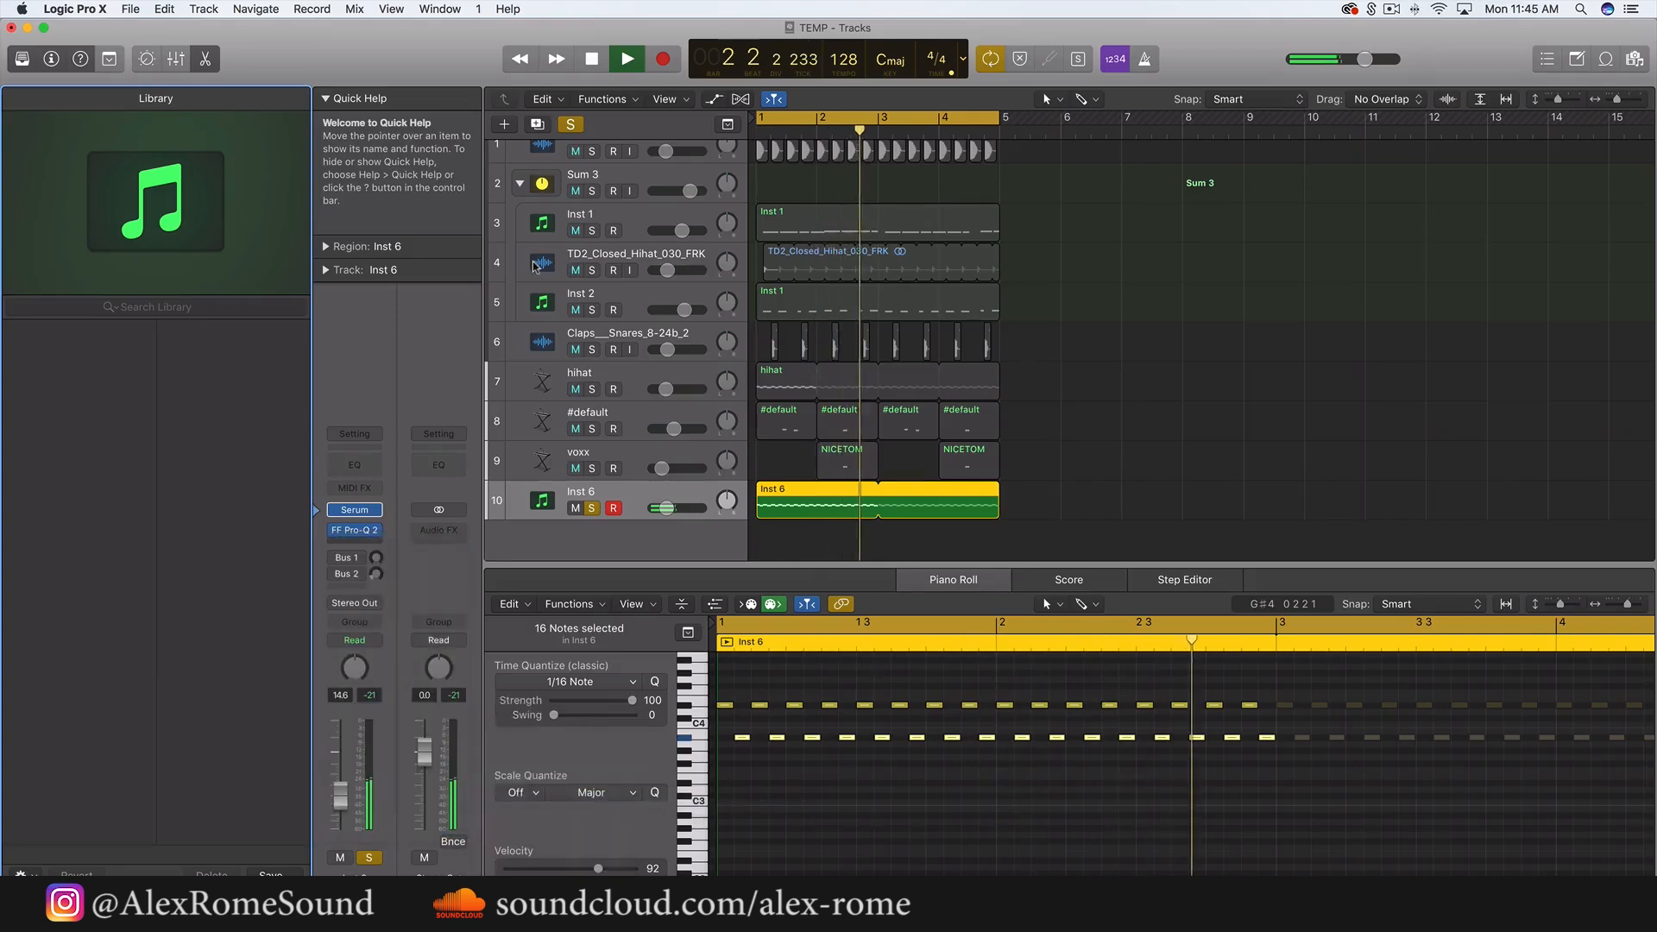
pyautogui.moveTo(156, 255); pyautogui.dragTo(156, 264)
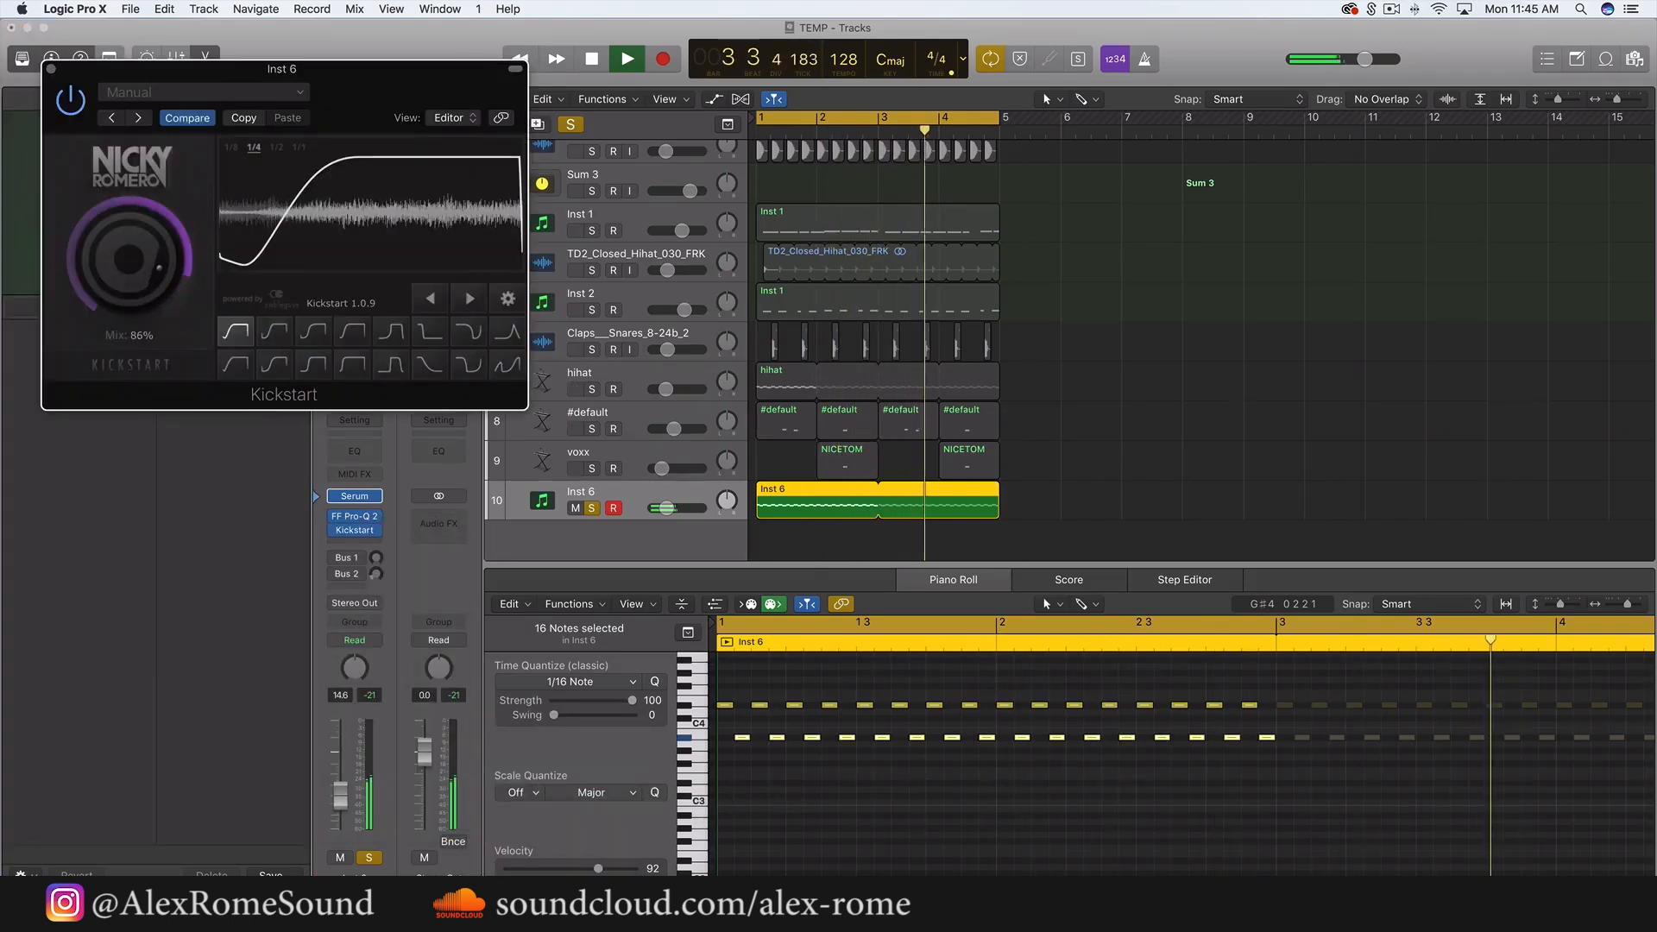
pyautogui.click(48, 69)
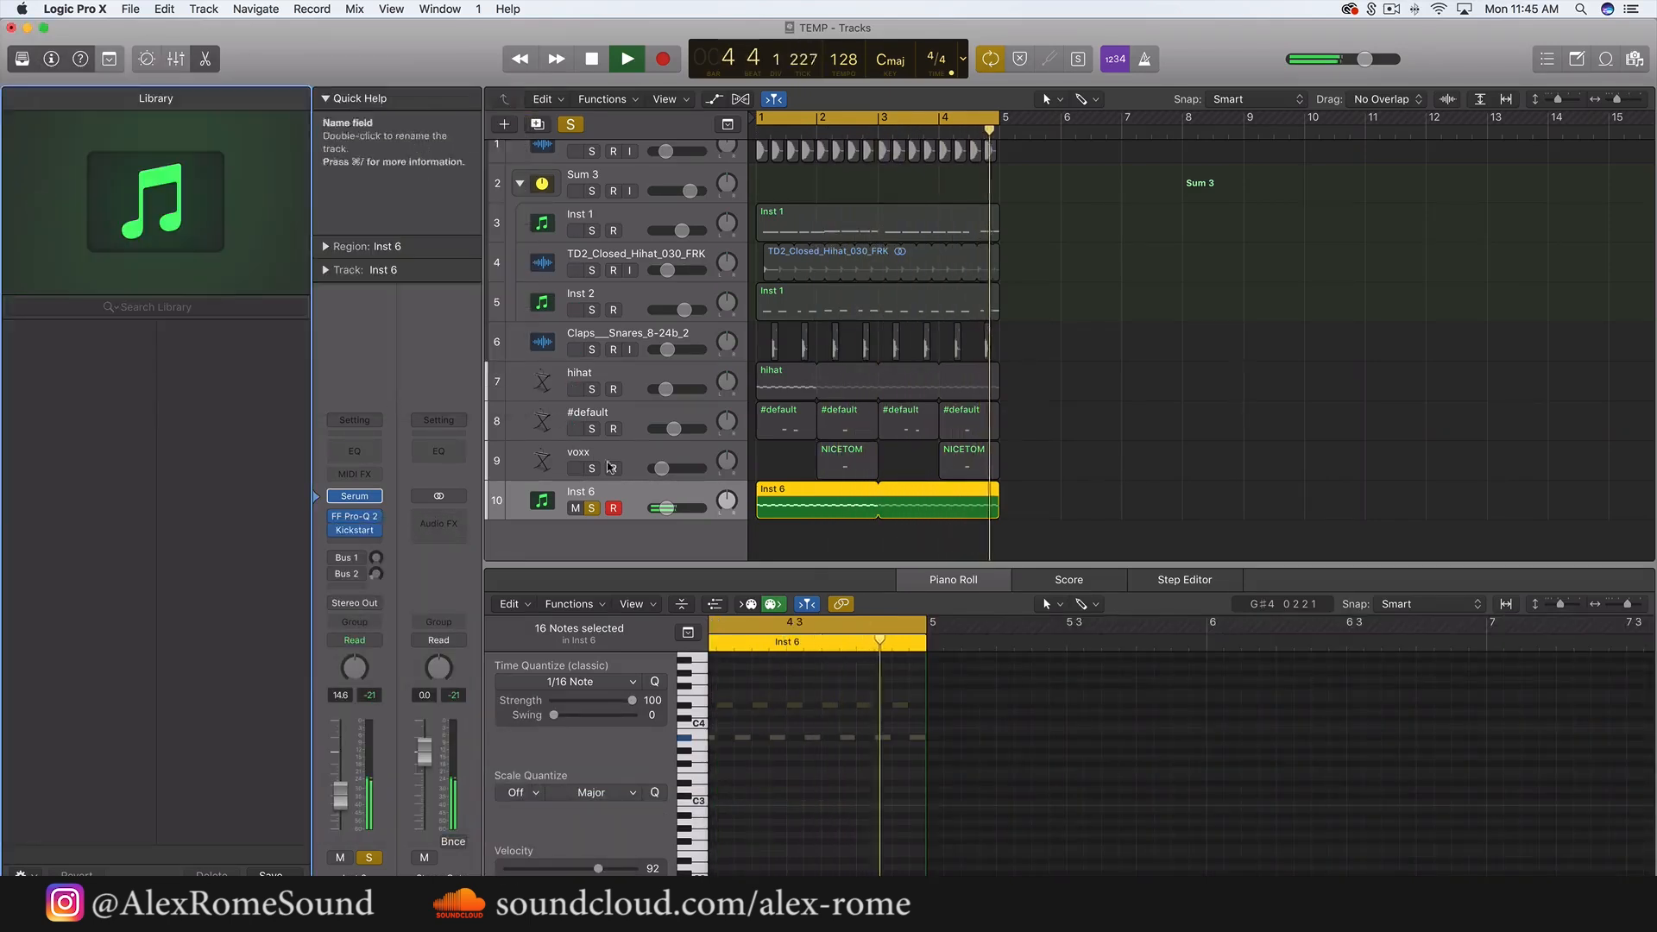
# - Unsolo Inst 6 and lower its volume to -25.5 dB while the full groove plays
pyautogui.click(592, 508)
pyautogui.moveTo(666, 509); pyautogui.dragTo(661, 509)
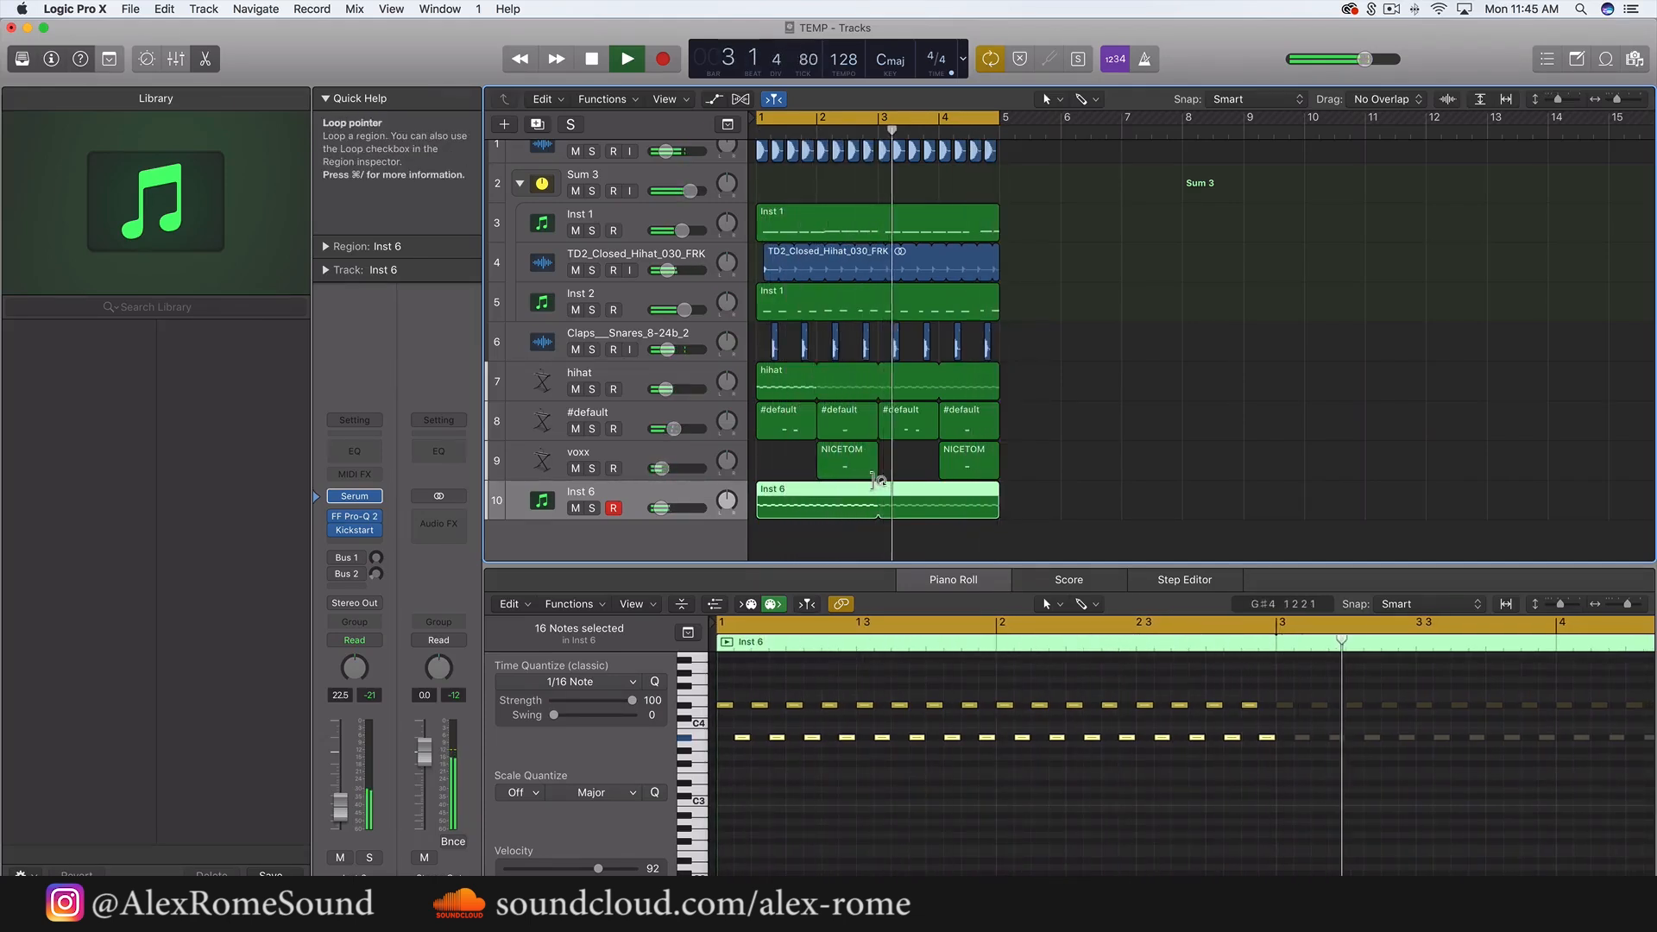
pyautogui.moveTo(660, 508); pyautogui.dragTo(658, 507)
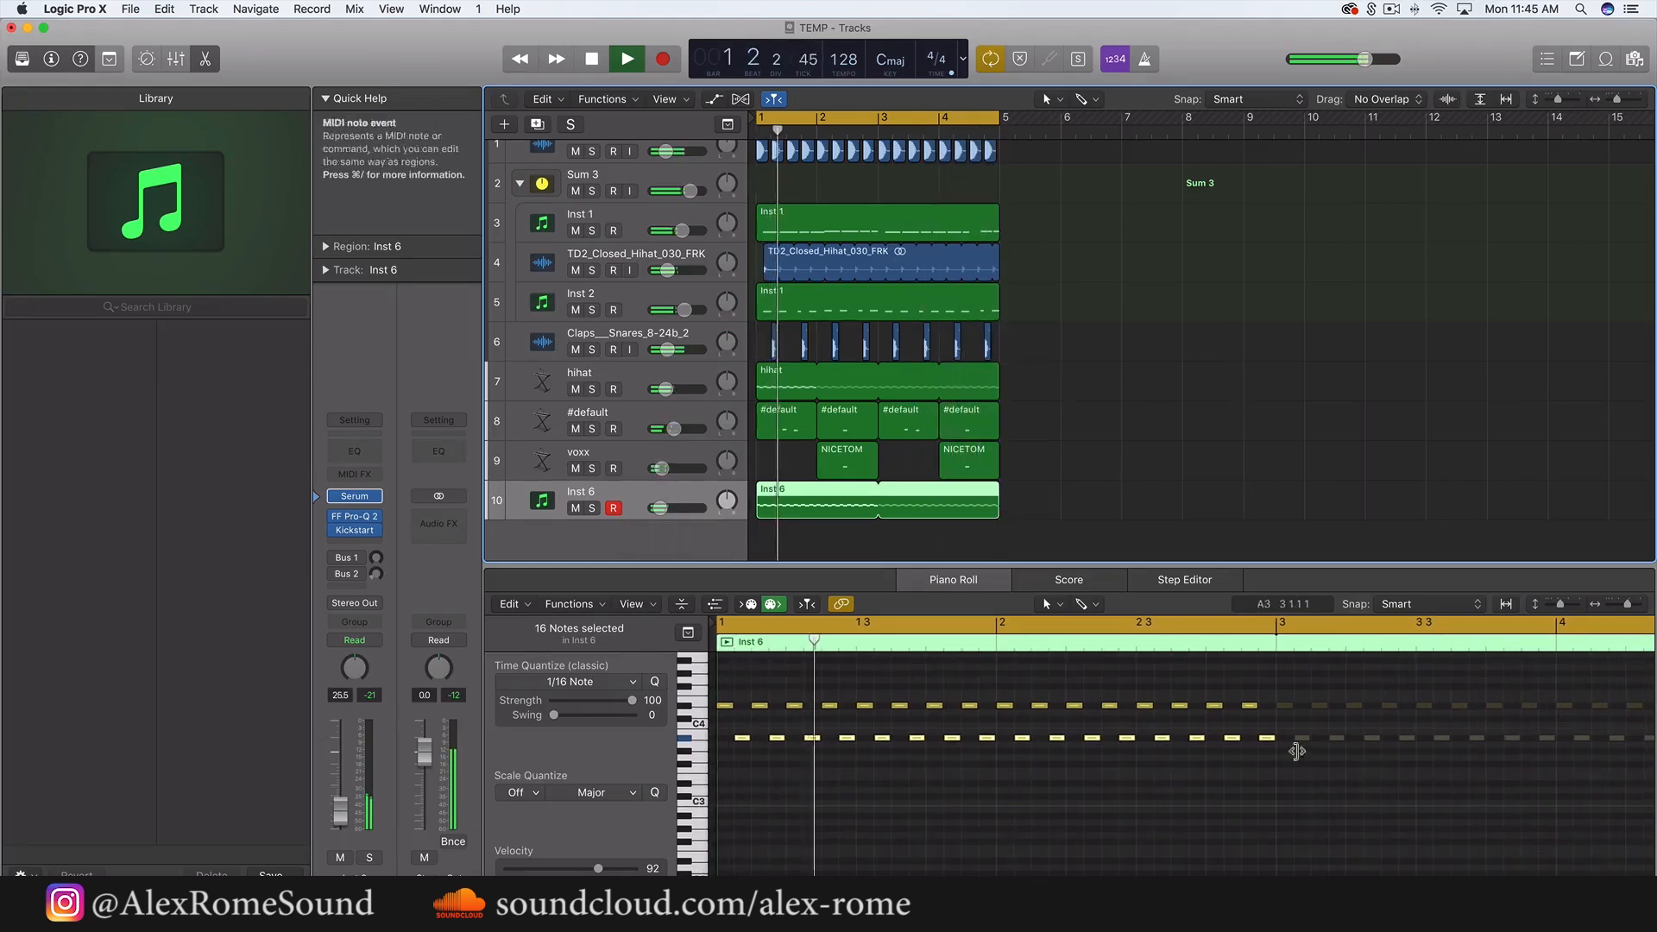
# - Move the 16 selected A#3 notes of Inst 6 up to G4 and play the groove
pyautogui.press('space')
pyautogui.moveTo(1311, 755); pyautogui.dragTo(743, 681)
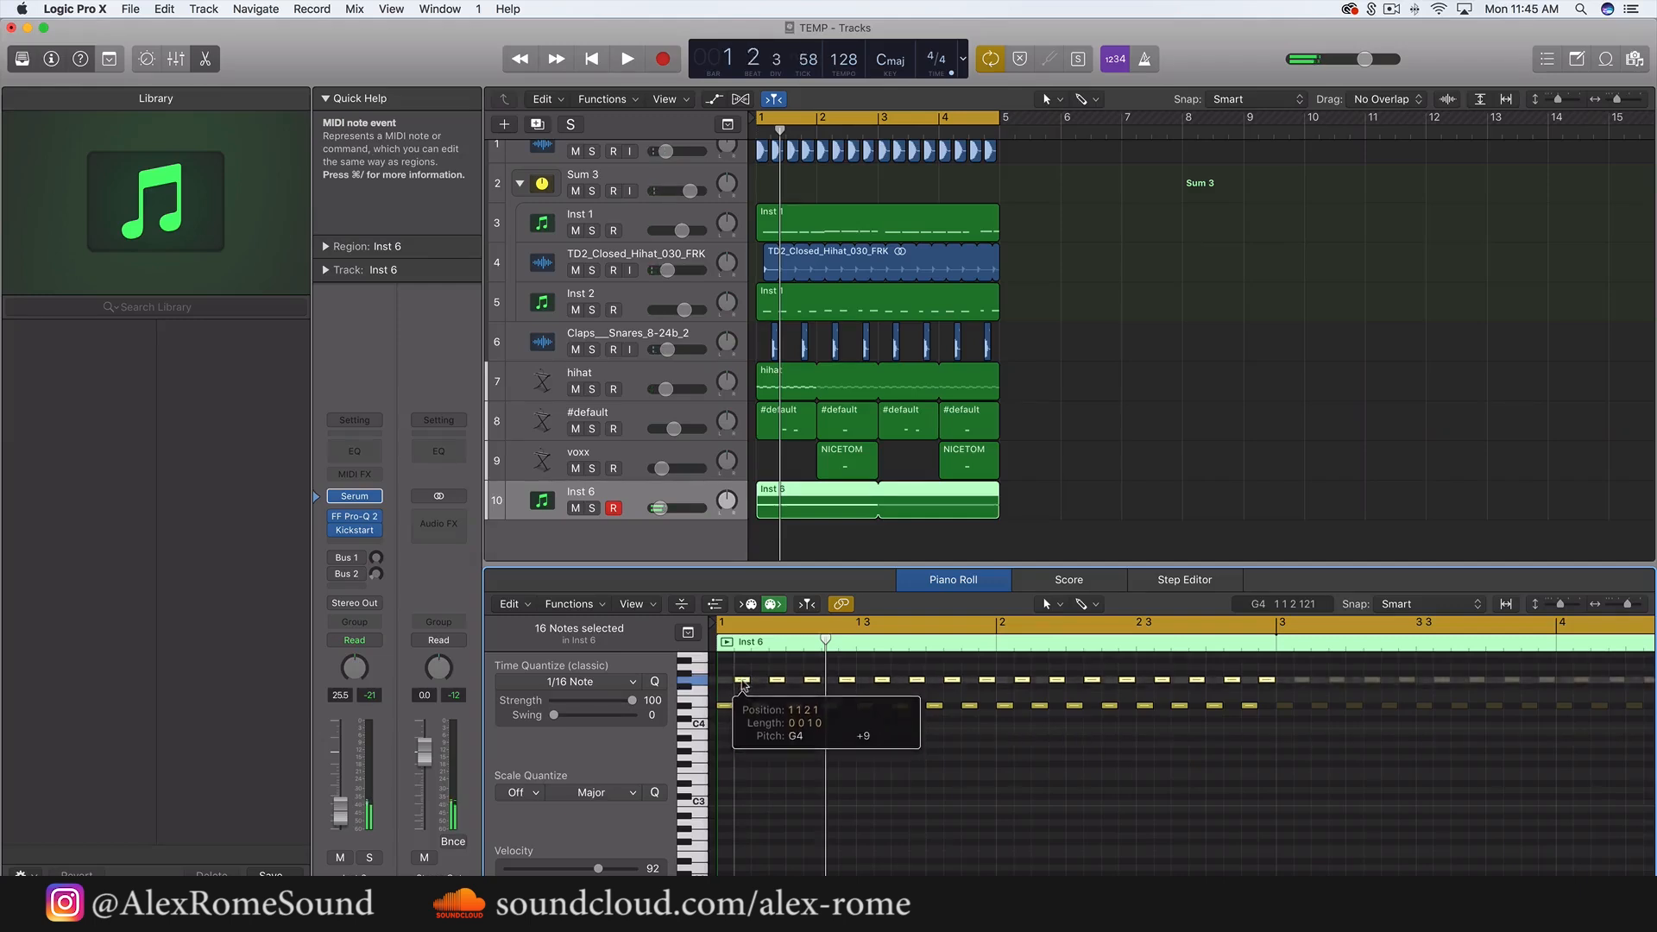
pyautogui.press('space')
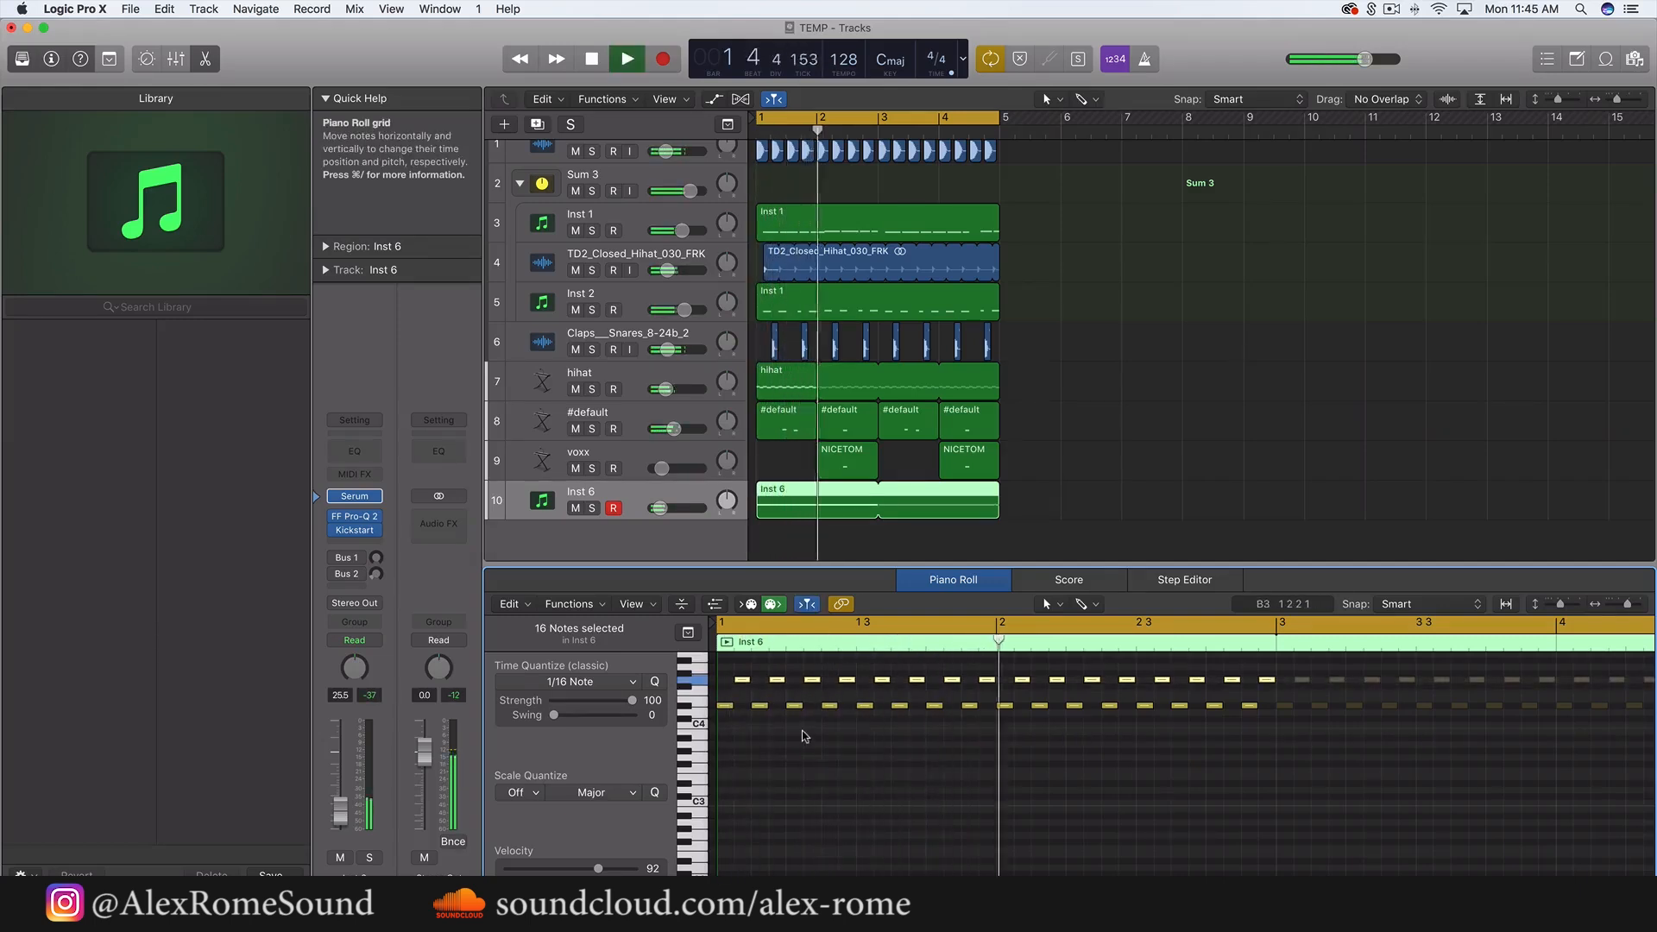
pyautogui.scroll(1, 804, 731)
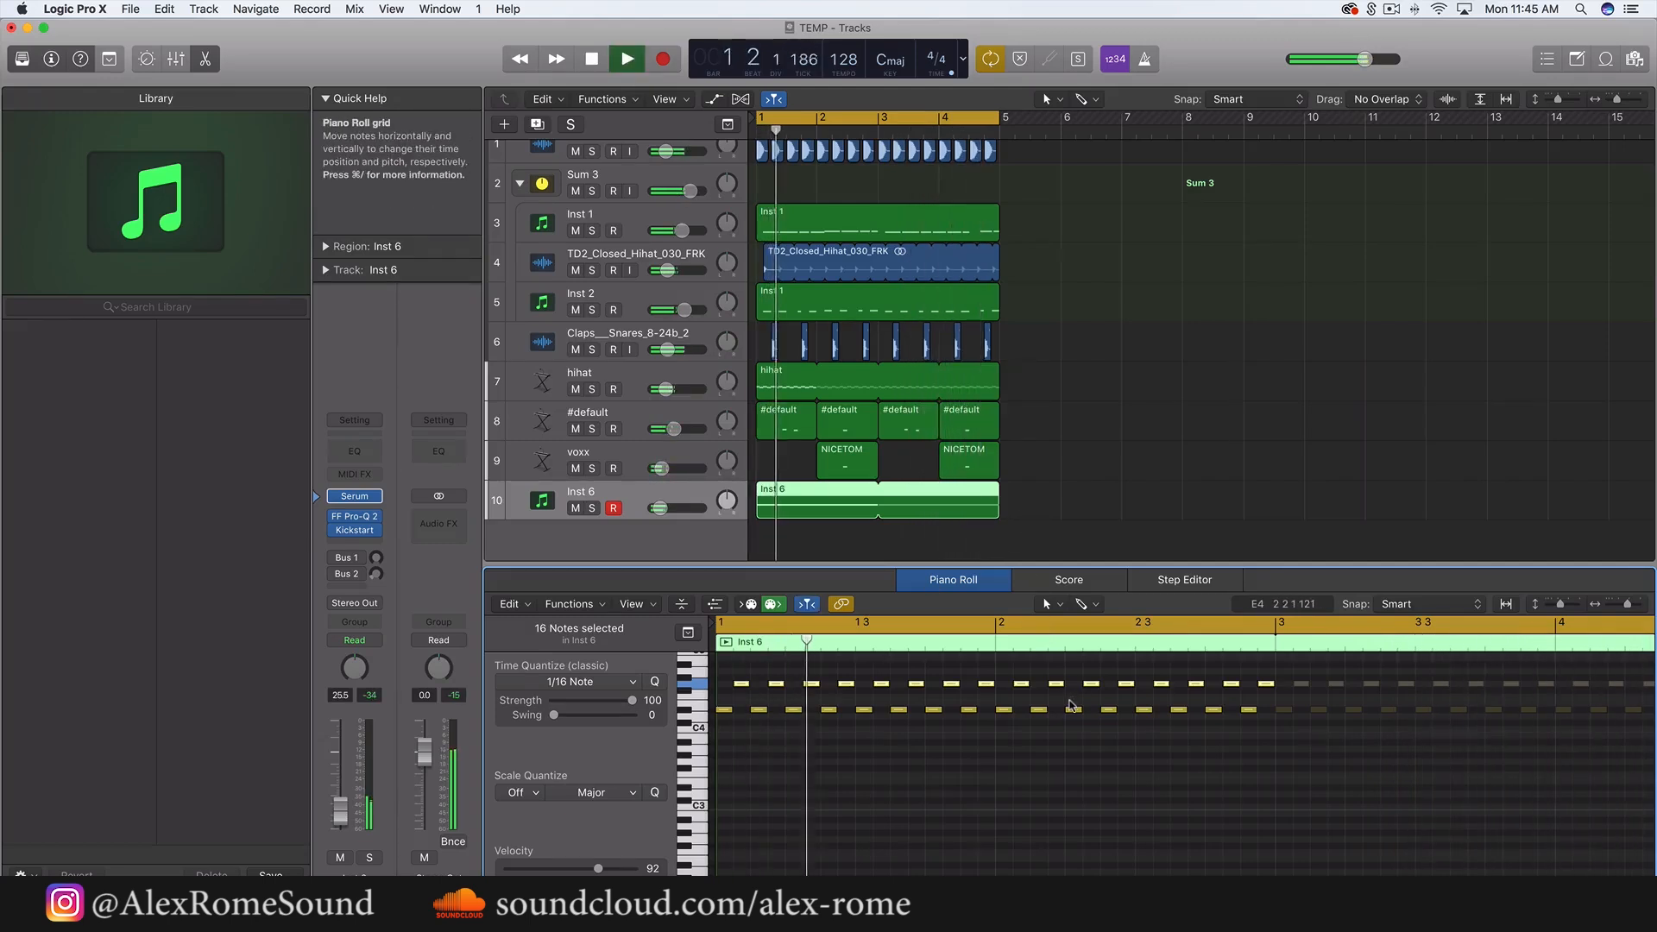
pyautogui.press('space')
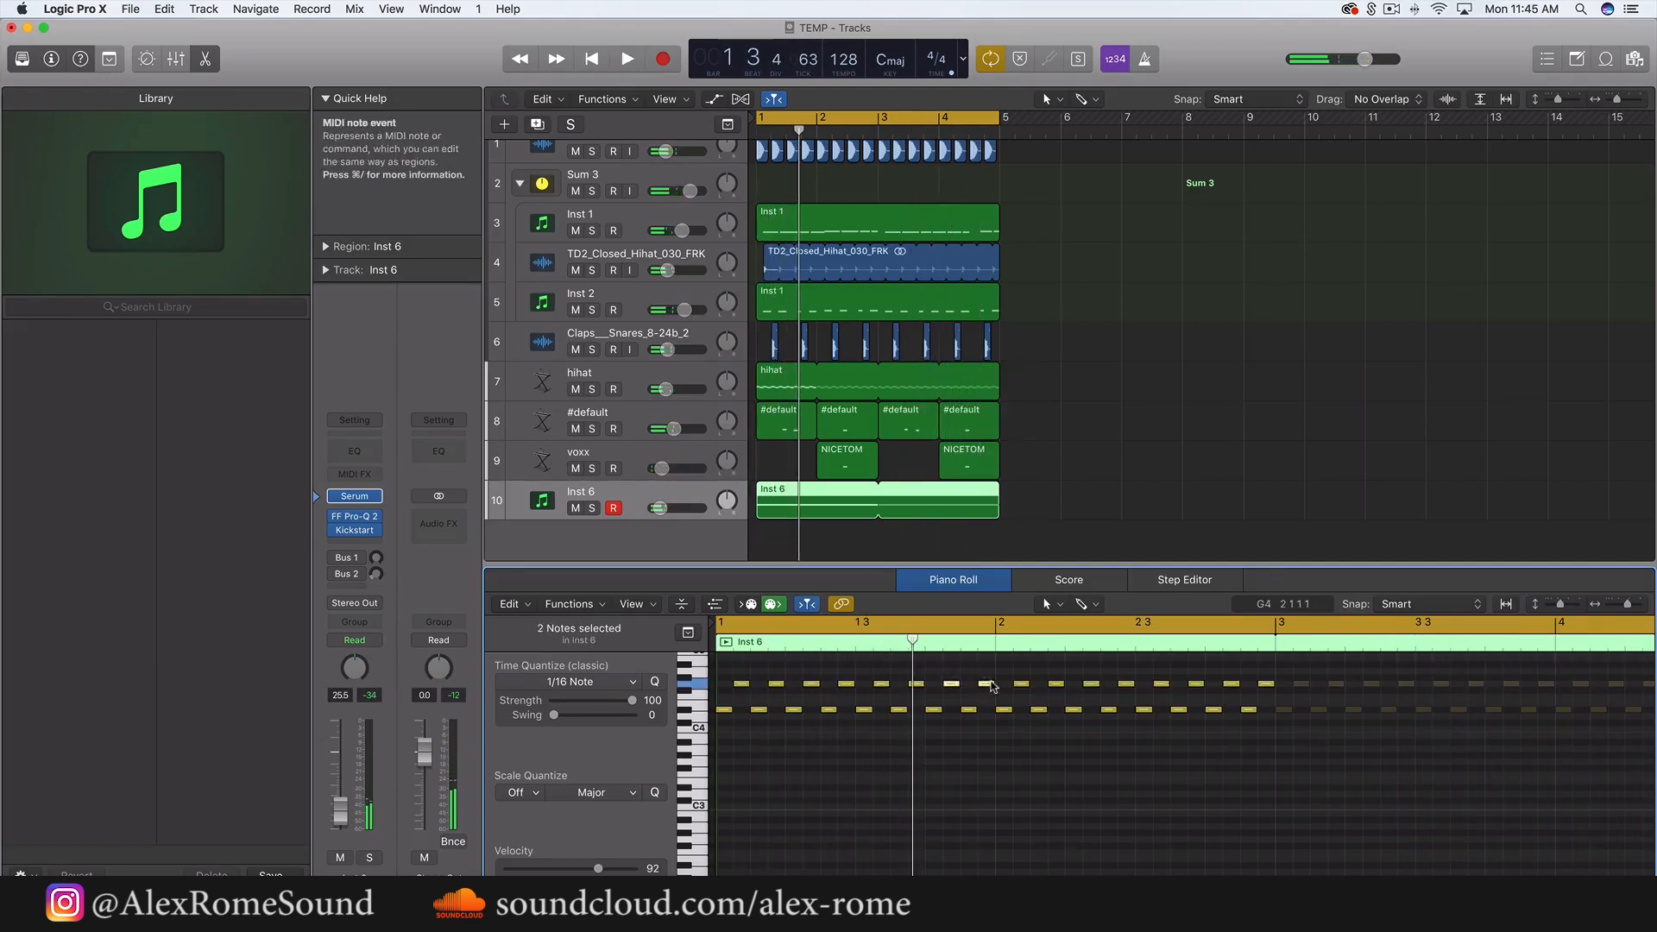
# - Lower the last two G4 notes of bar 1 and of bar 2 in Inst 6 to F4, playing the groove in between
pyautogui.moveTo(952, 686); pyautogui.dragTo(952, 697)
pyautogui.press('space')
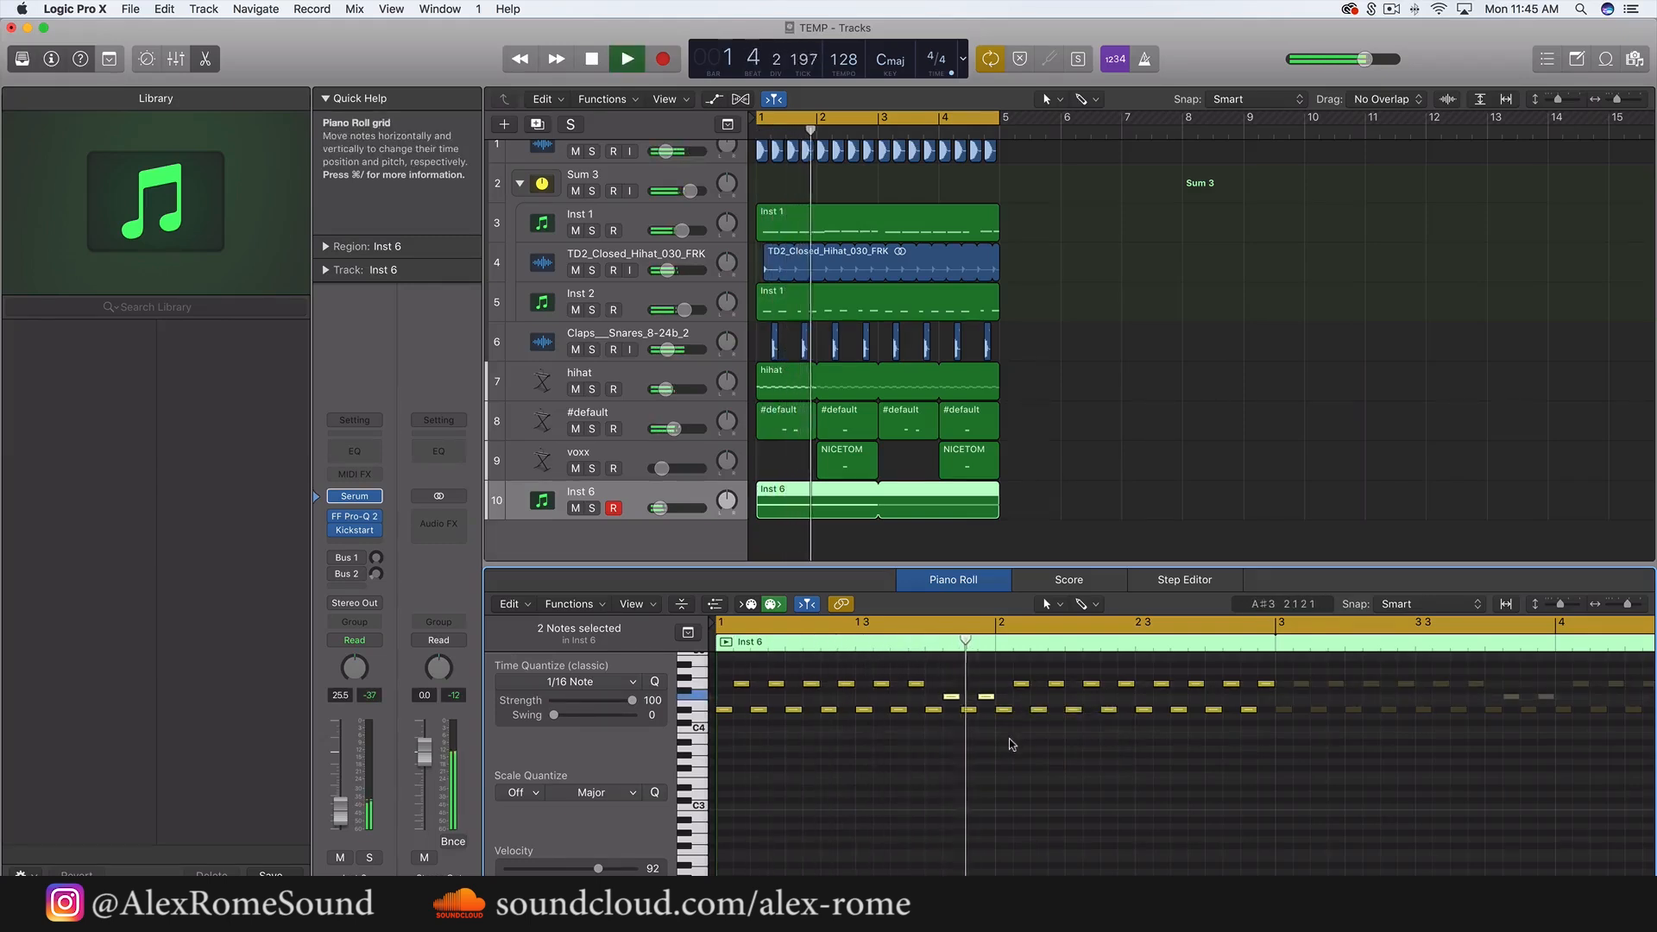
pyautogui.press('space')
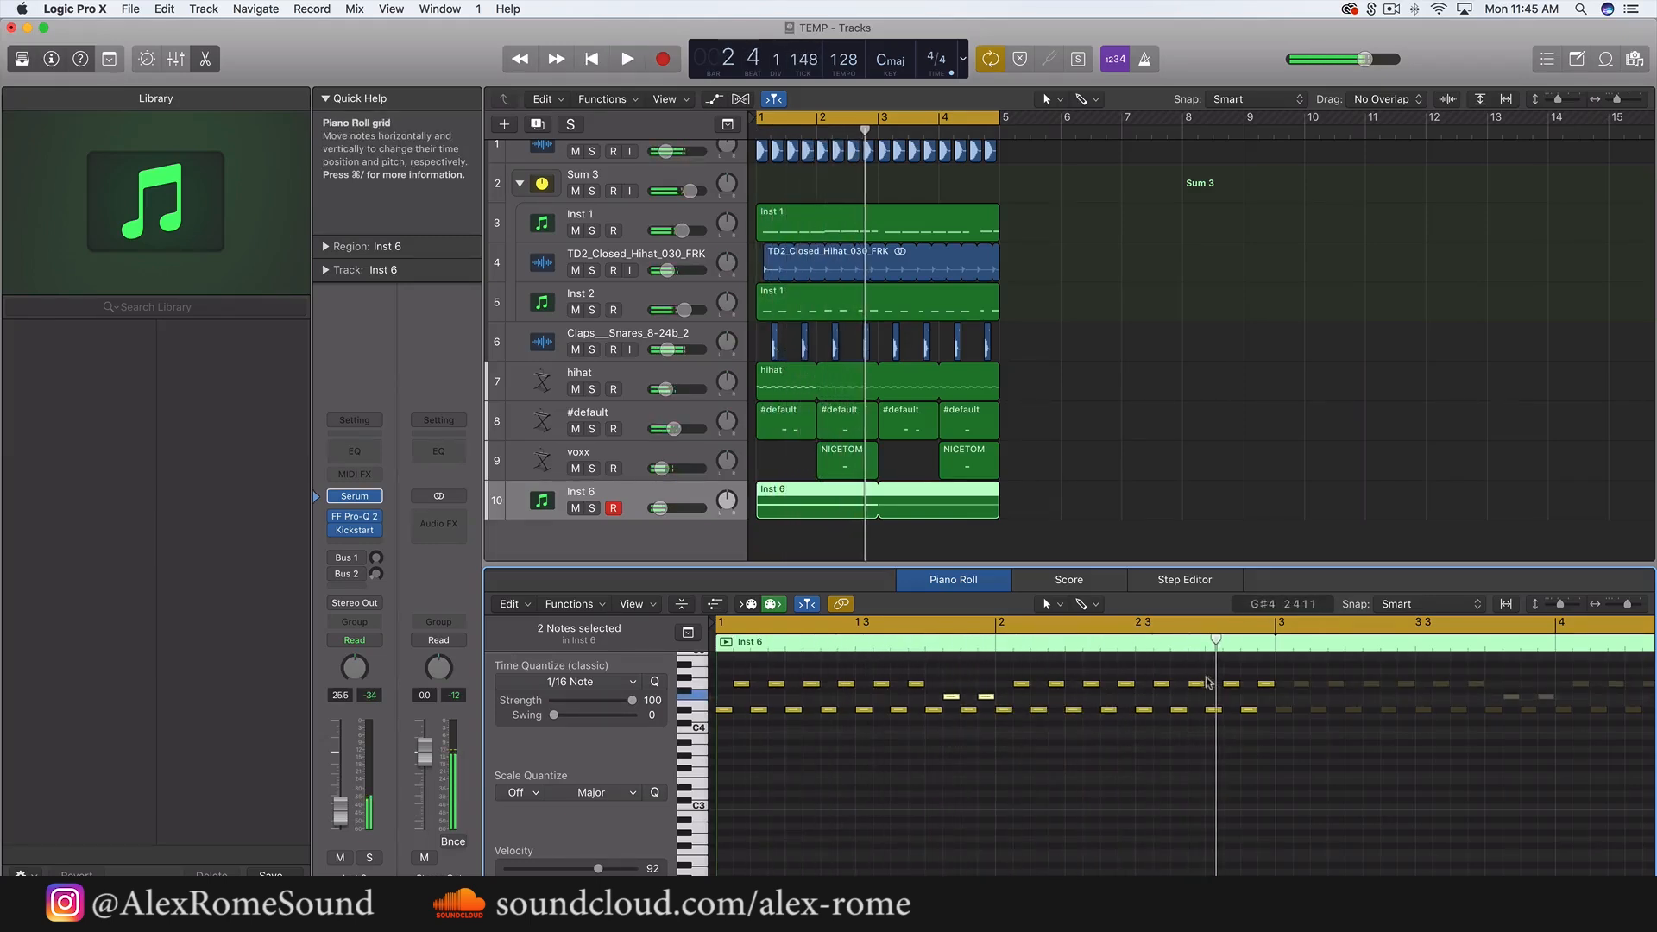
pyautogui.moveTo(1232, 688); pyautogui.dragTo(1231, 701)
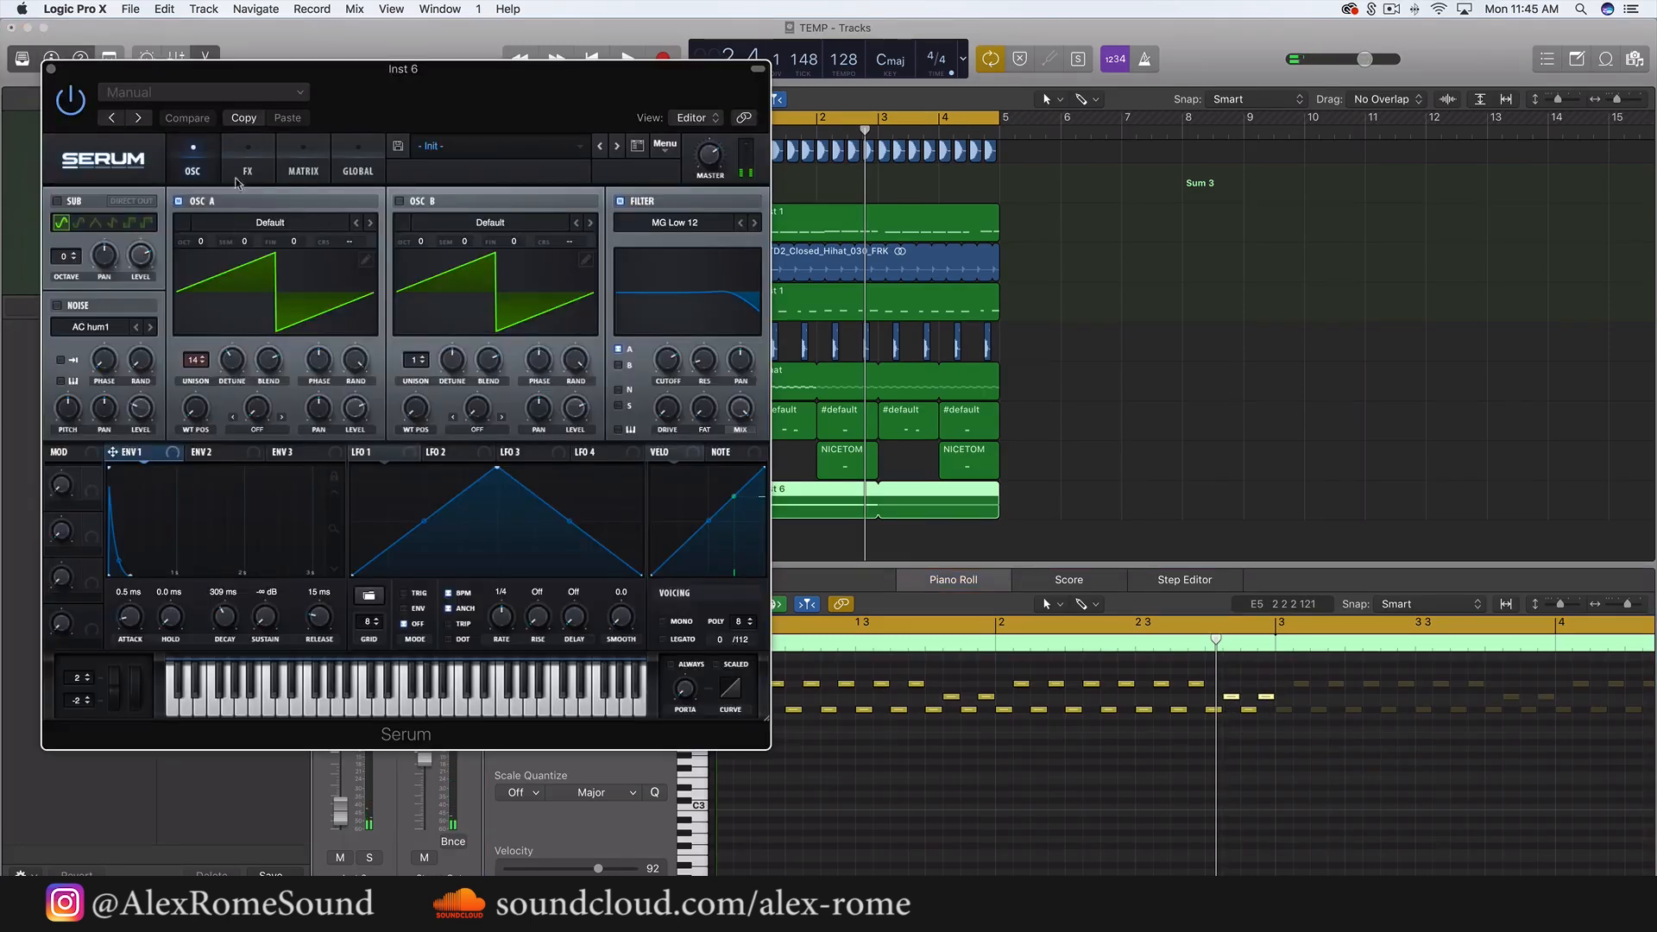
# - Check the Serum reverb settings of Inst 6 and lower the track's volume to -26.0 dB during playback
pyautogui.click(246, 172)
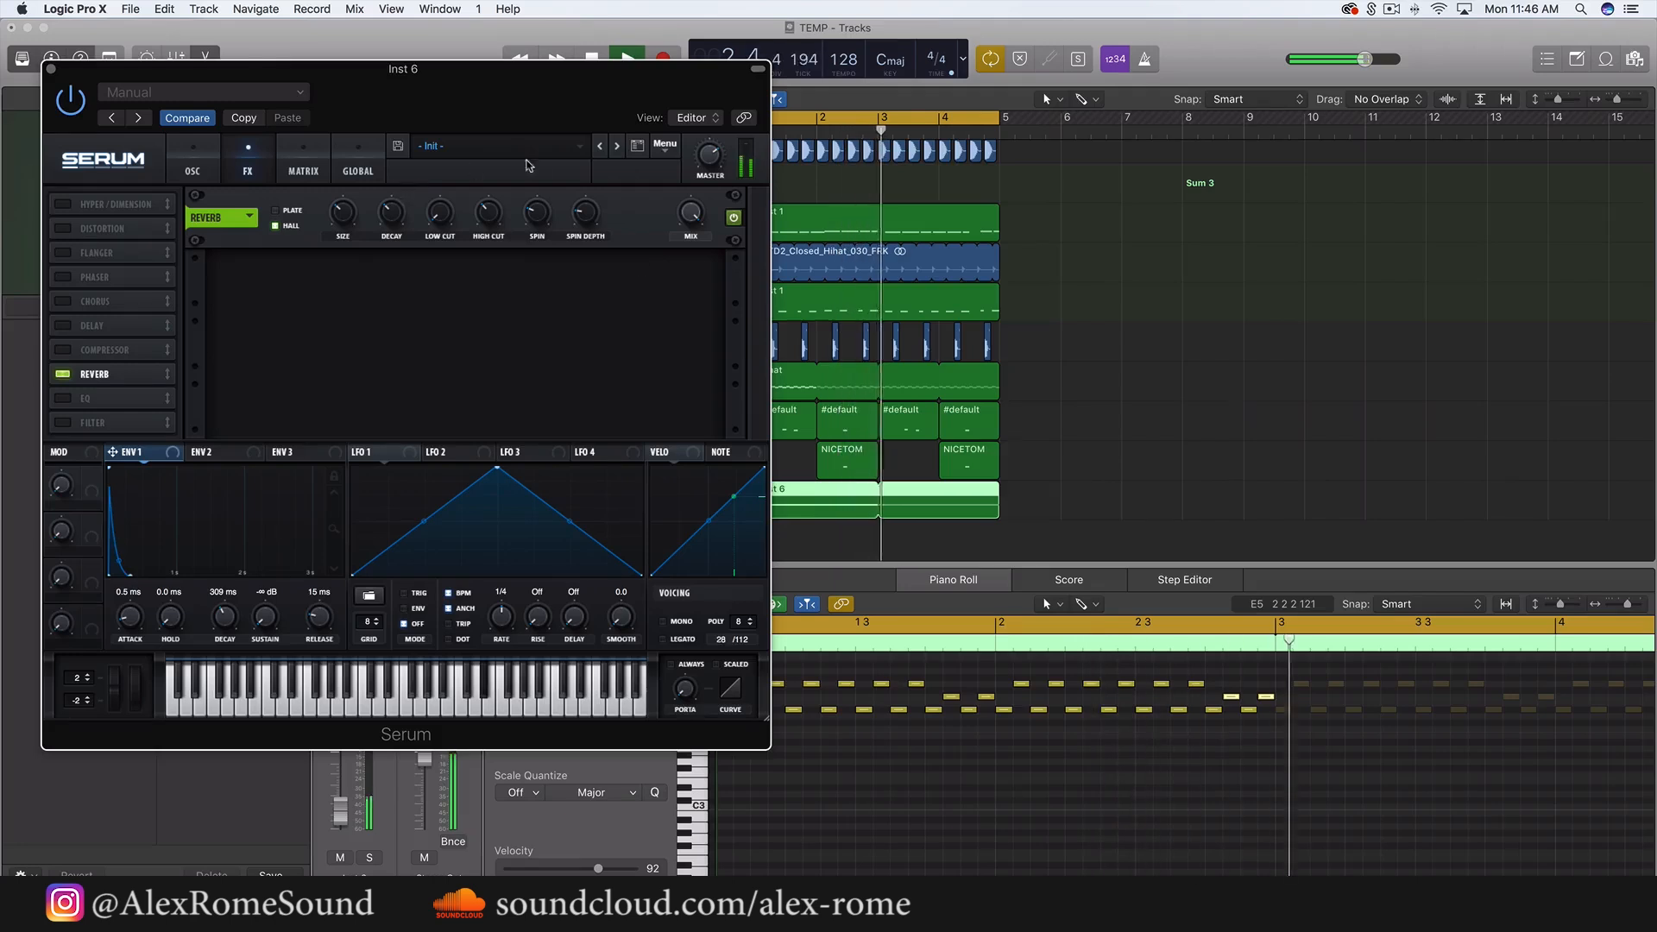
pyautogui.click(51, 69)
pyautogui.moveTo(662, 507); pyautogui.dragTo(660, 508)
pyautogui.click(1154, 371)
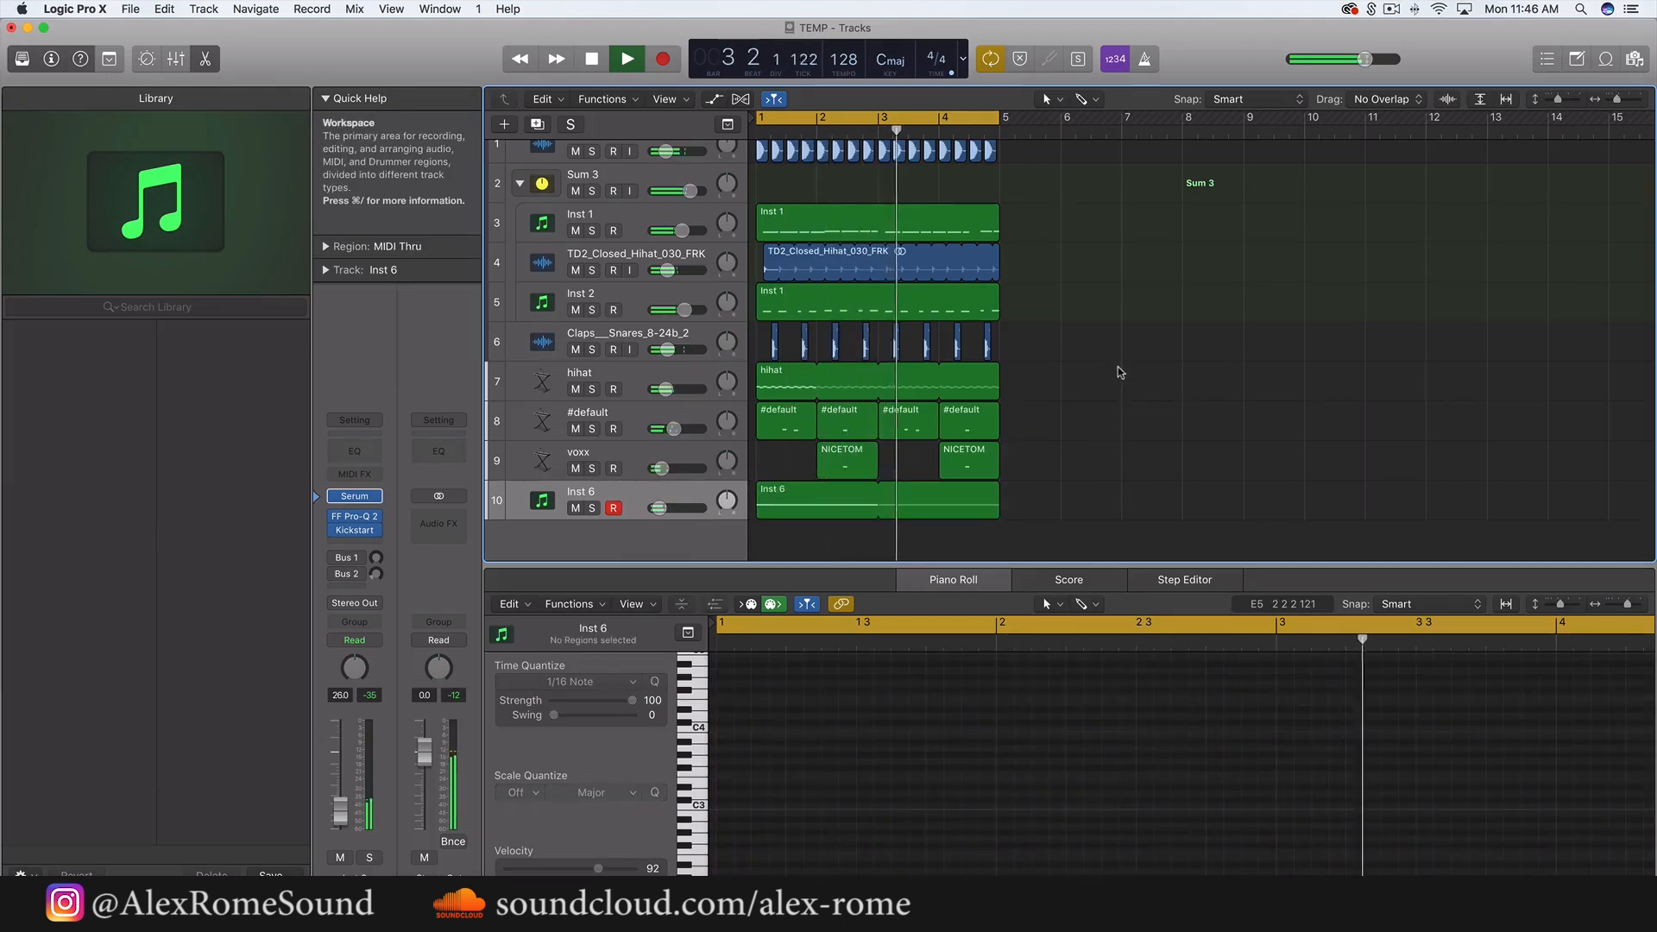
pyautogui.press('space')
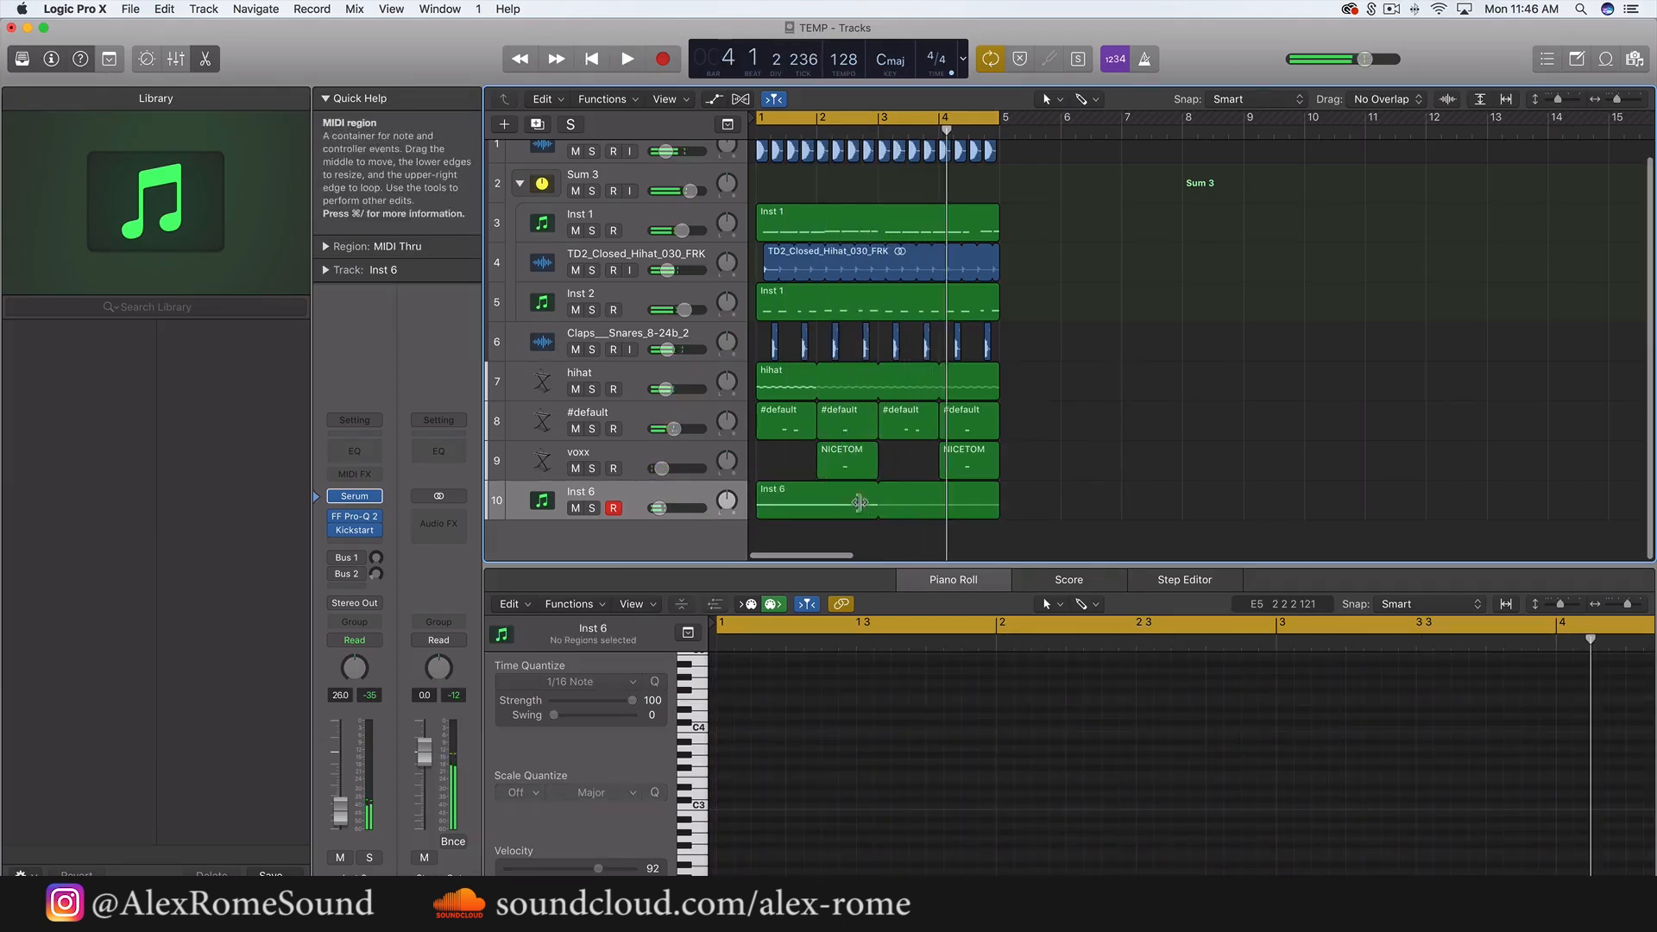
# - Raise the two F4 notes at the end of bar 1 in Inst 6 back to G4 and play the groove
pyautogui.click(860, 502)
pyautogui.click(986, 695)
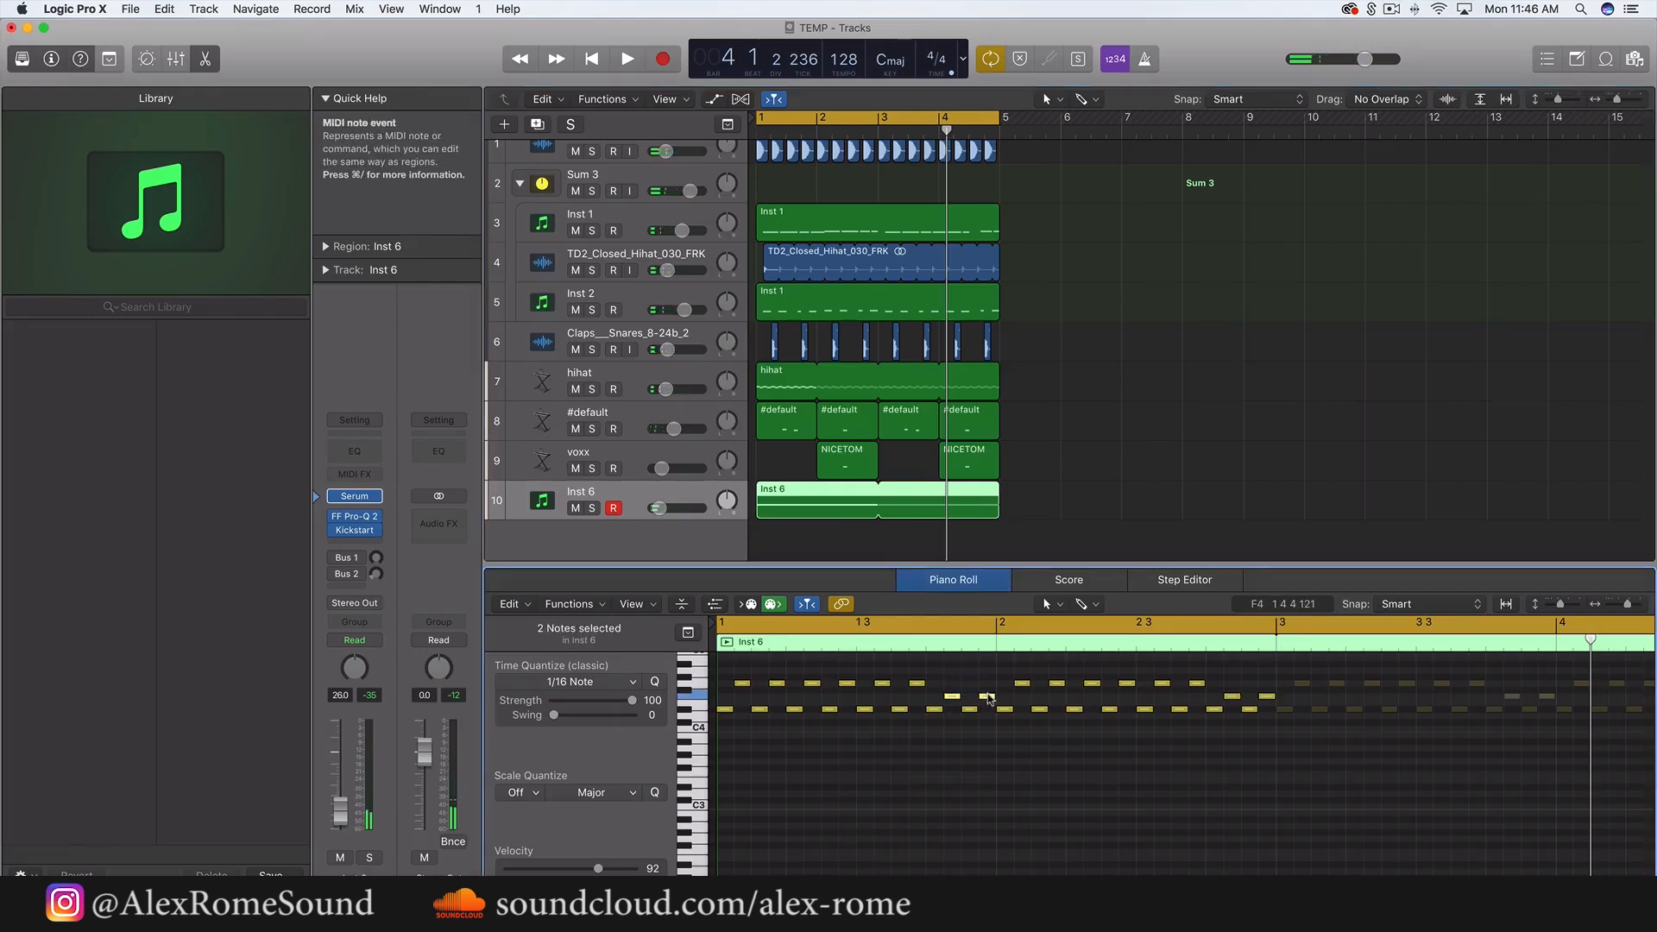
pyautogui.moveTo(953, 699); pyautogui.dragTo(954, 684)
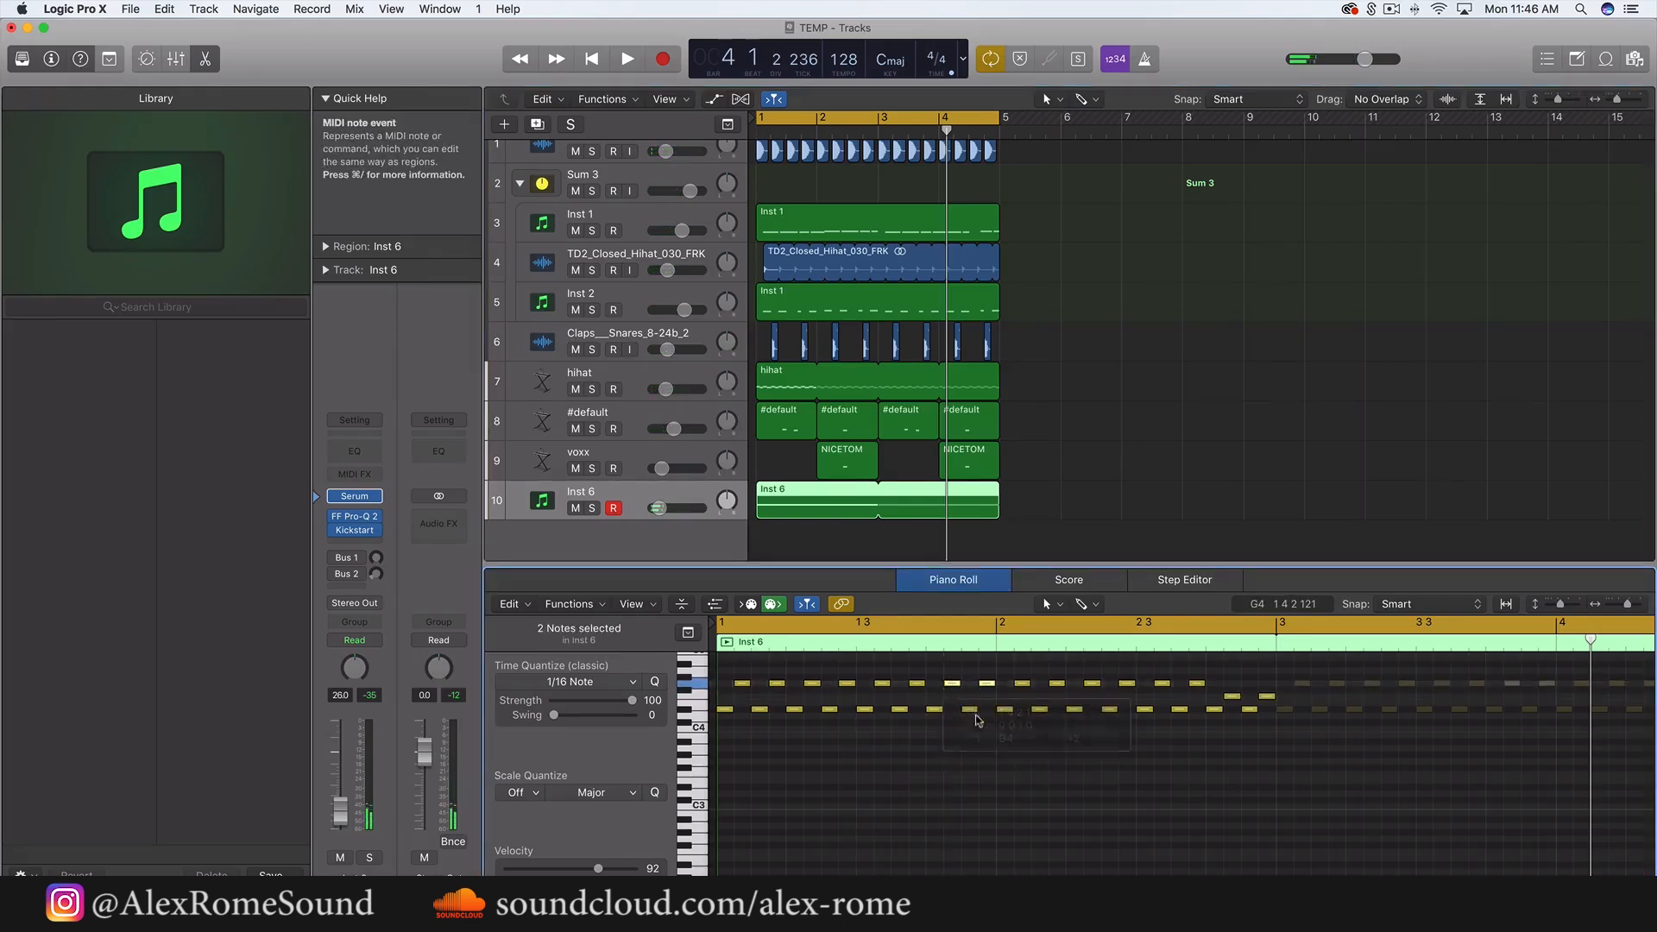
pyautogui.press('space')
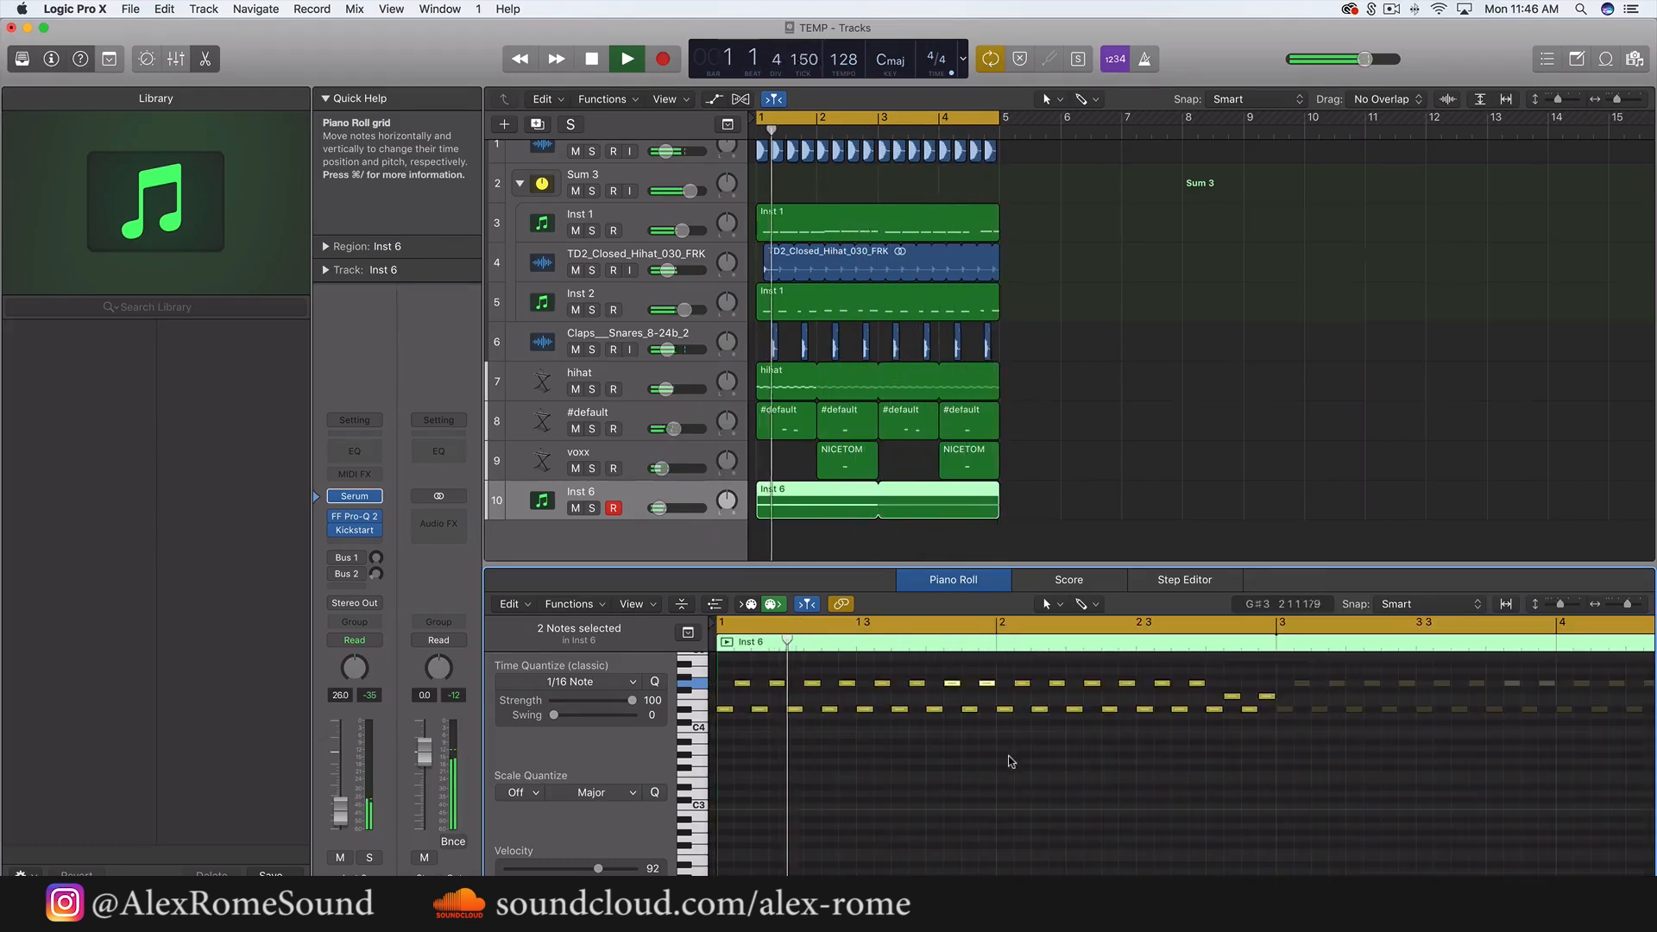
pyautogui.press('space')
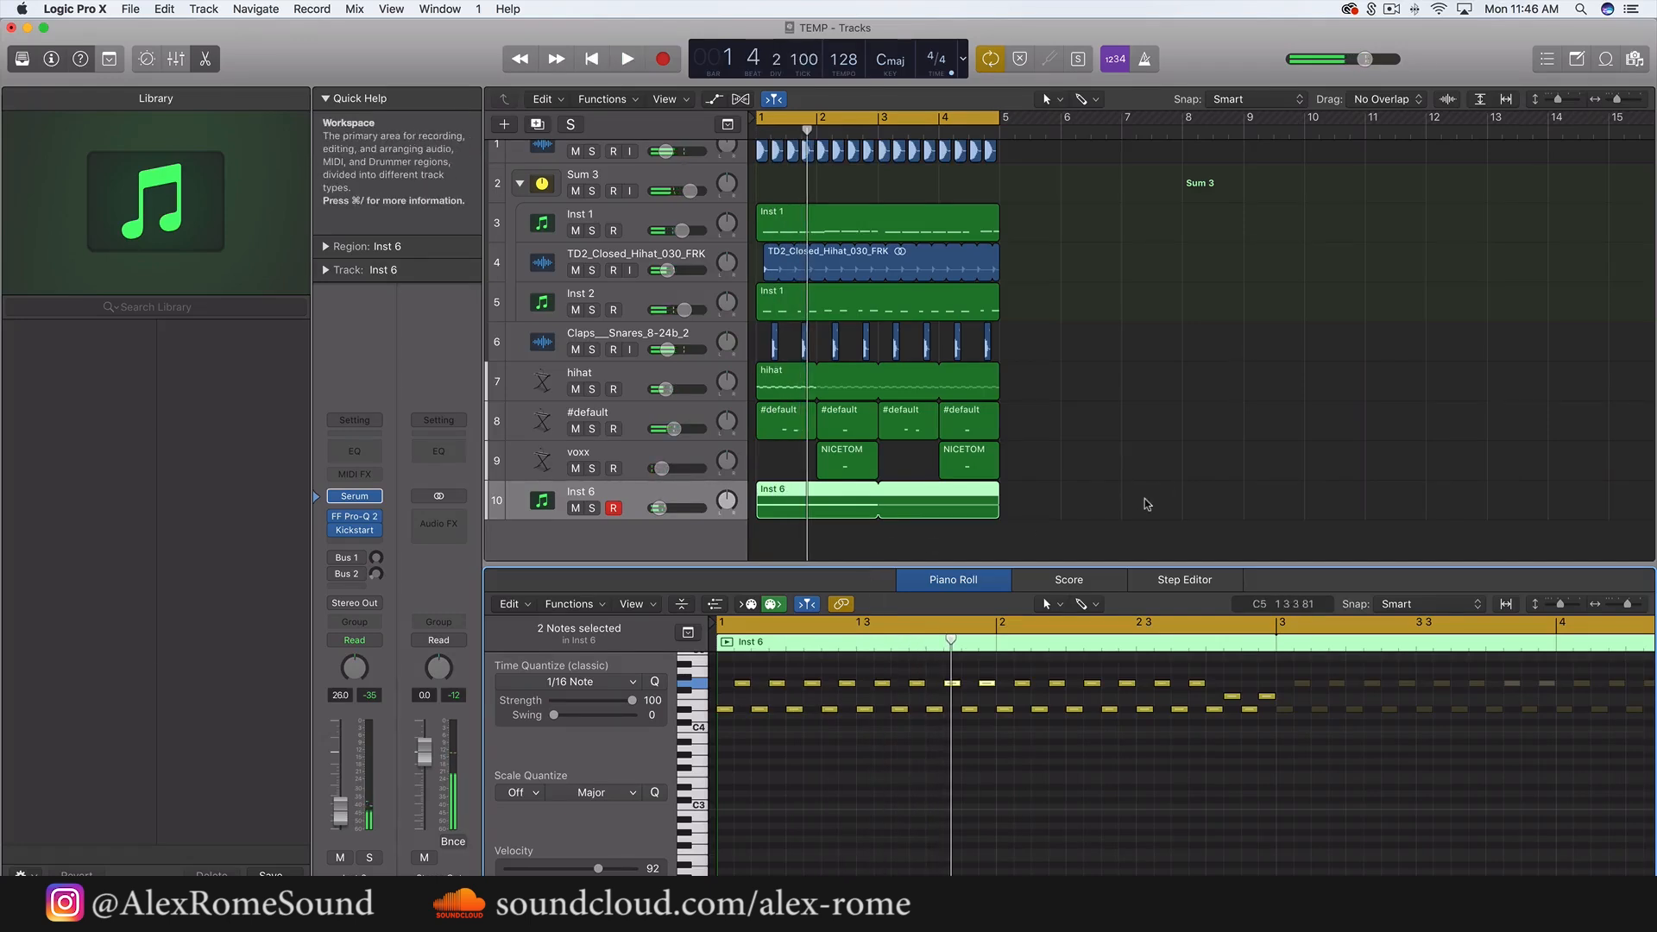
pyautogui.scroll(1, 1148, 512)
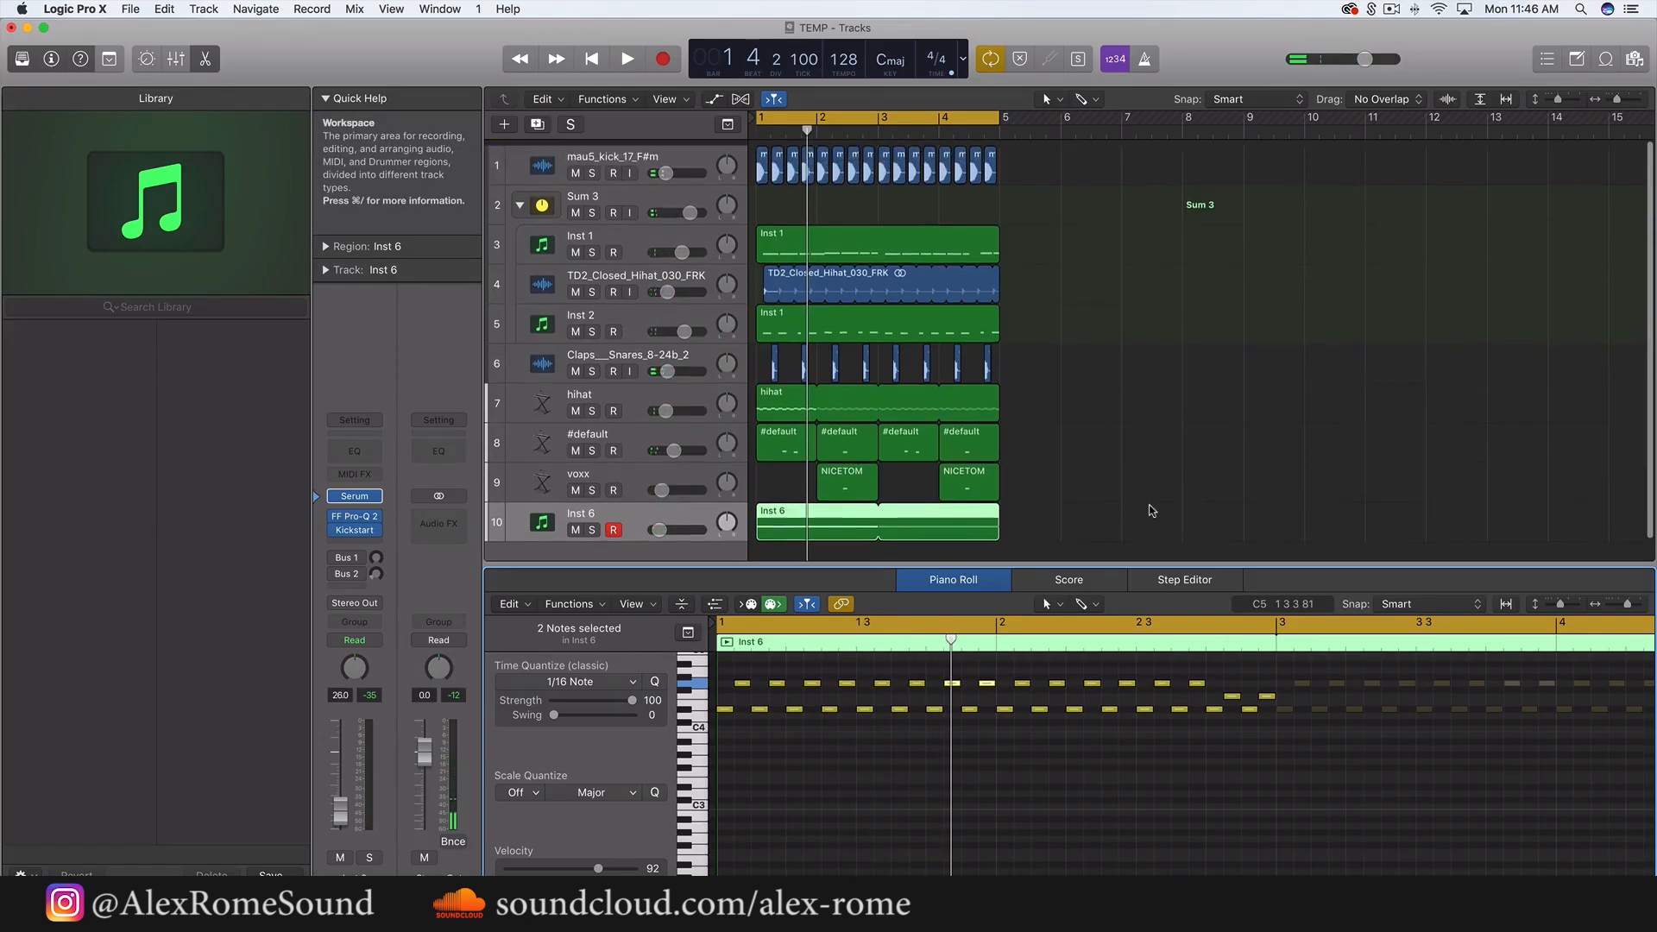